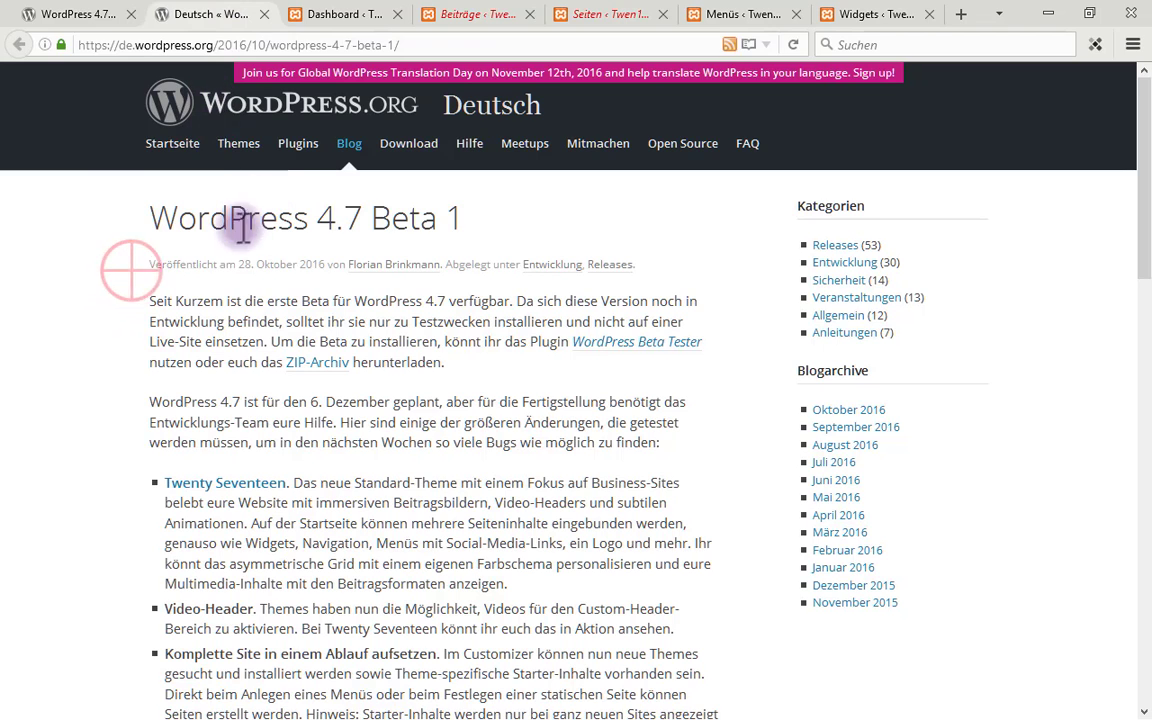
Read the introductory paragraph of the WordPress 4.7 Beta 1 post for its advice on where to install the beta
drag(147, 329, 177, 345)
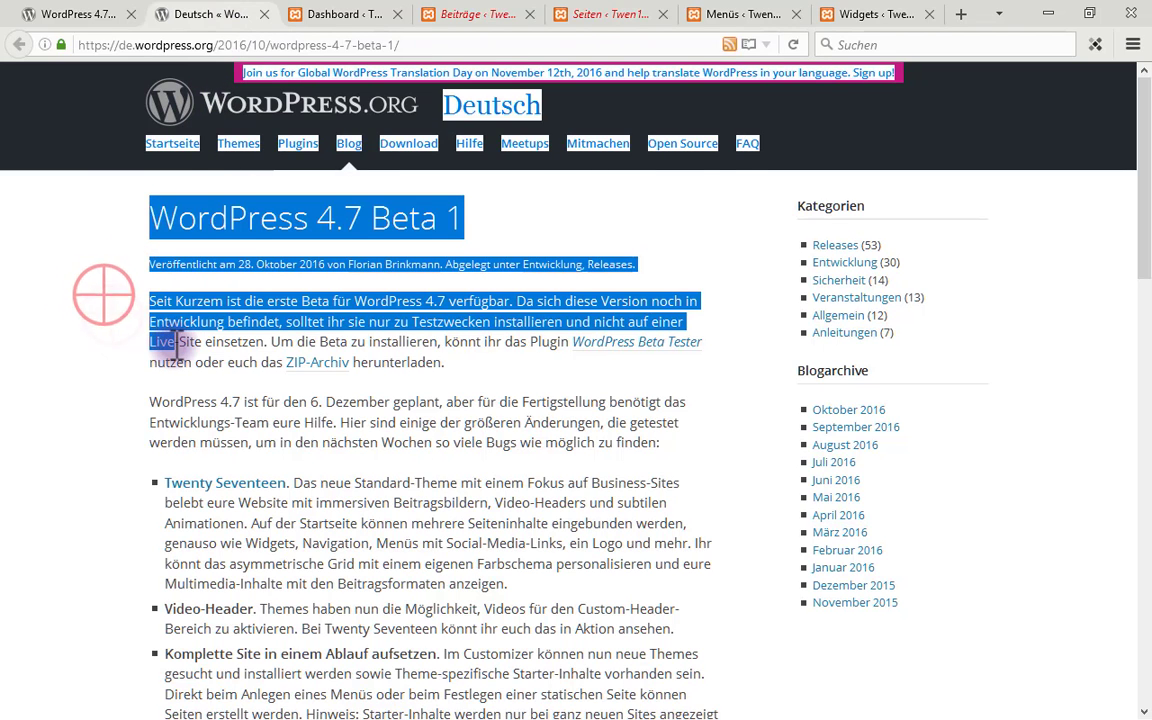
click(100, 295)
mouse_move(116, 290)
mouse_down()
mouse_move(185, 338)
mouse_move(249, 355)
mouse_move(401, 342)
mouse_move(722, 366)
mouse_up()
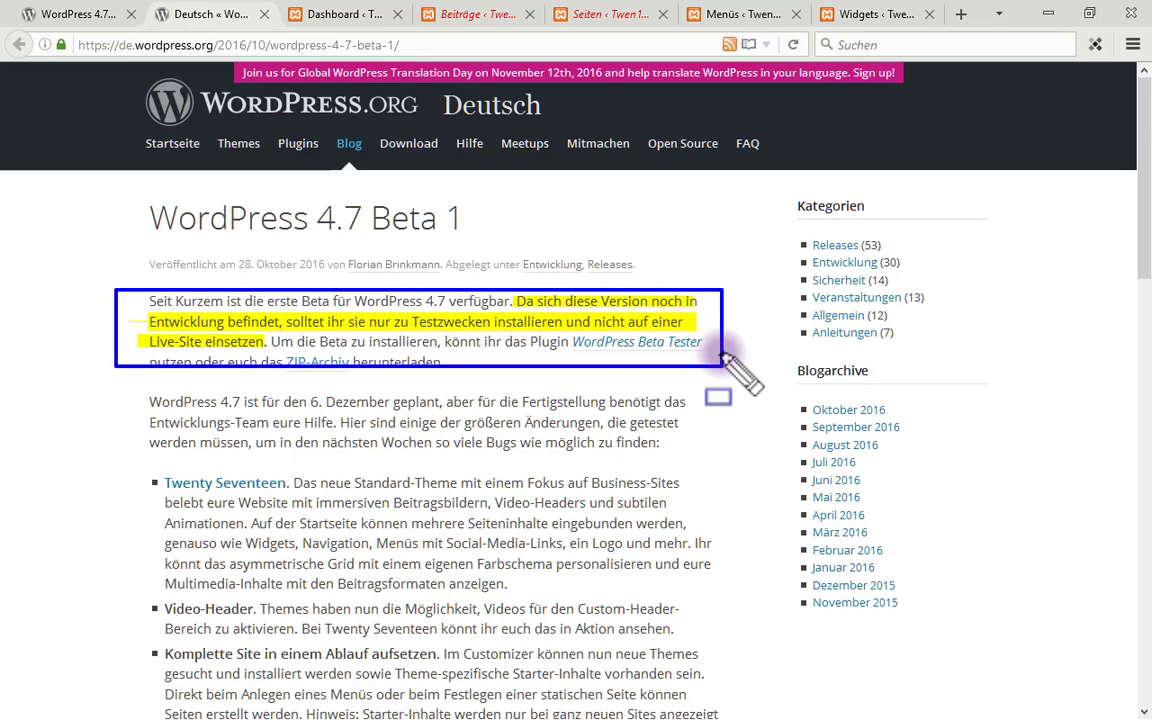
key(h)
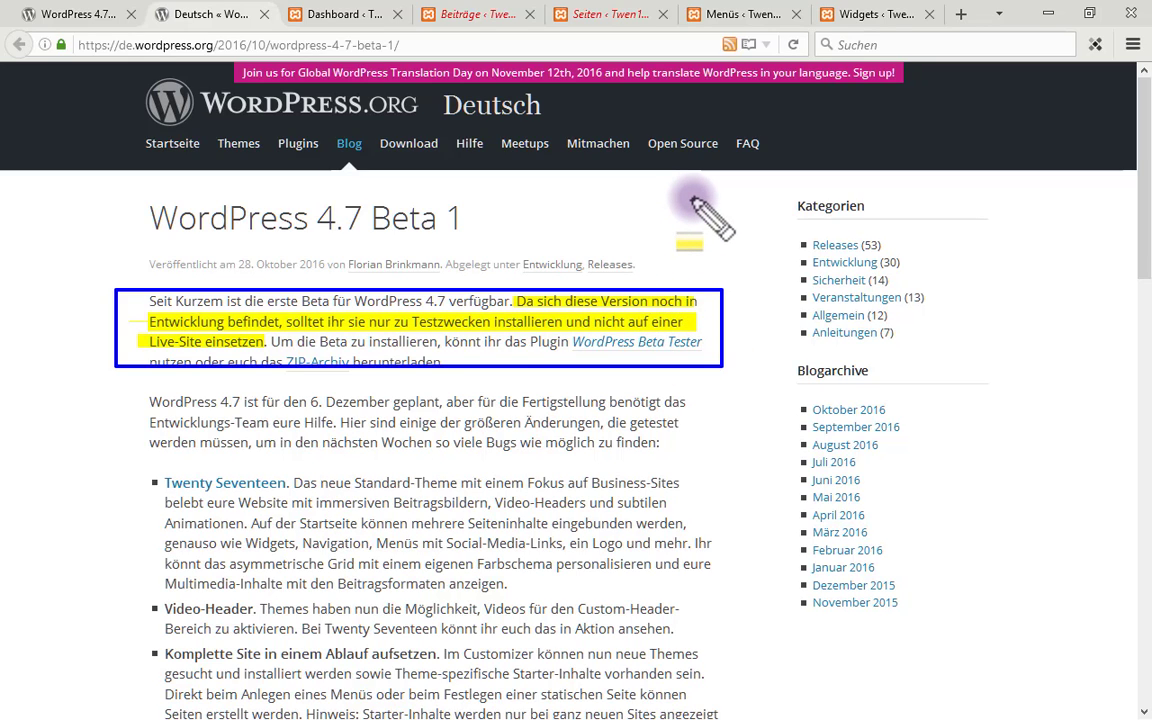
key(Escape)
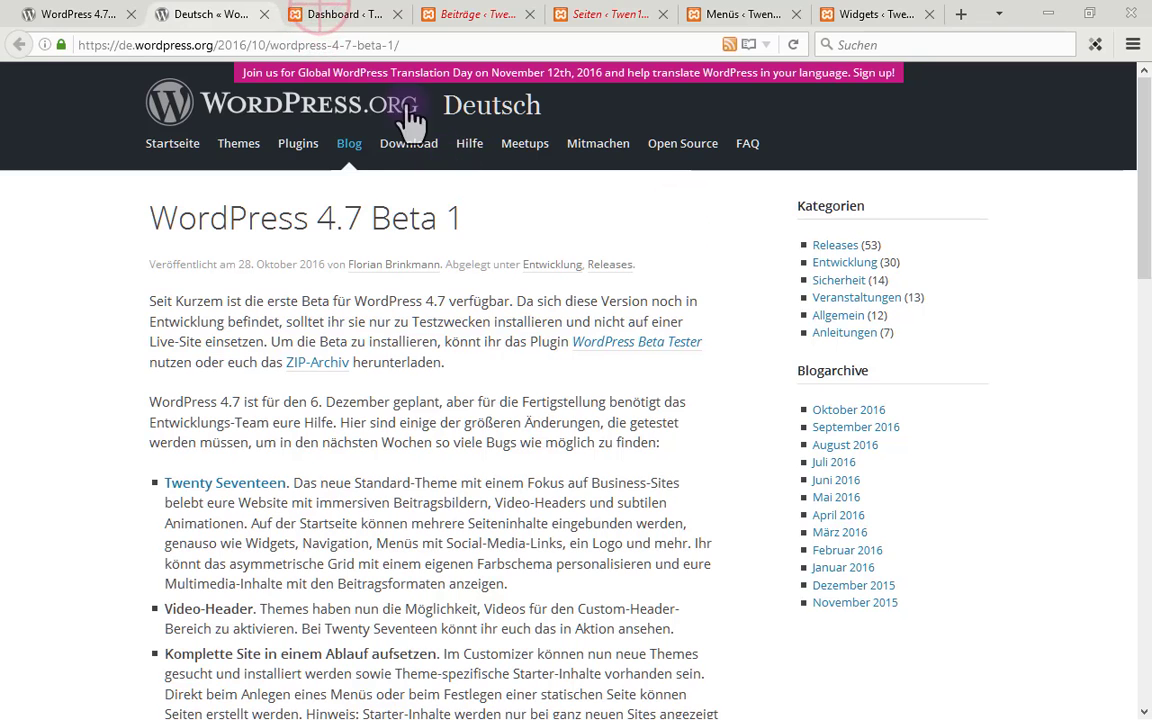
Check on the Twen17 dashboard which WordPress version is installed
click(338, 16)
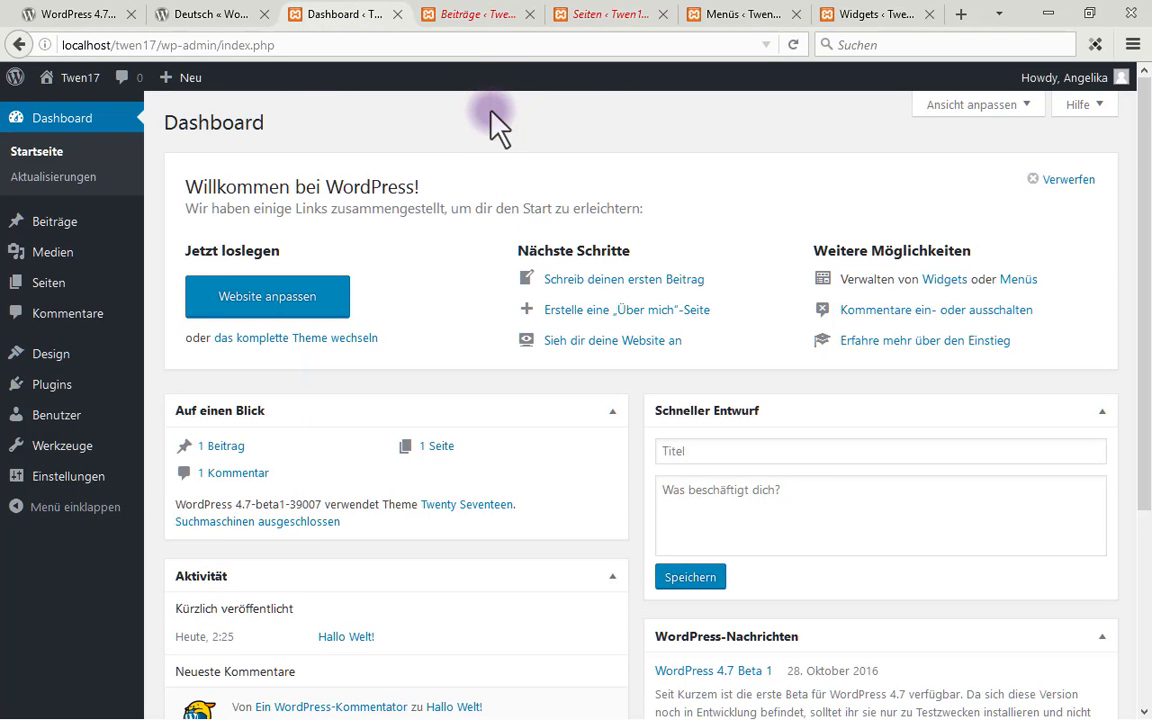
key(ctrl+2)
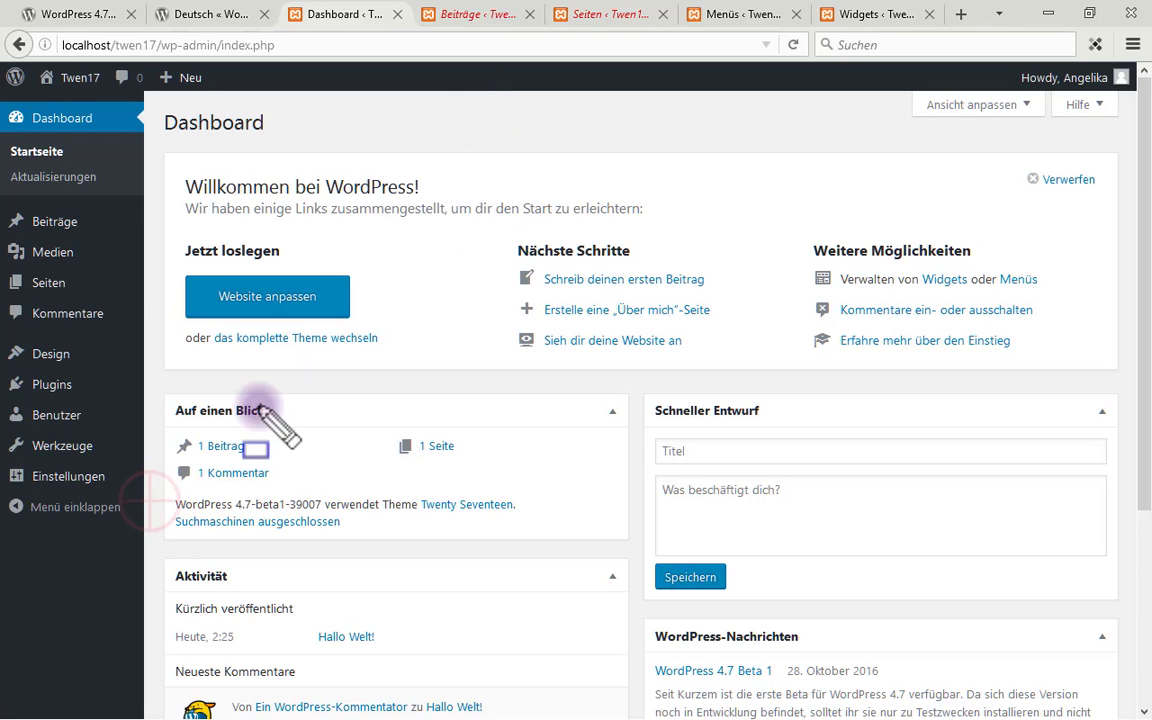
mouse_move(167, 490)
mouse_down()
mouse_move(332, 540)
mouse_move(326, 515)
mouse_up()
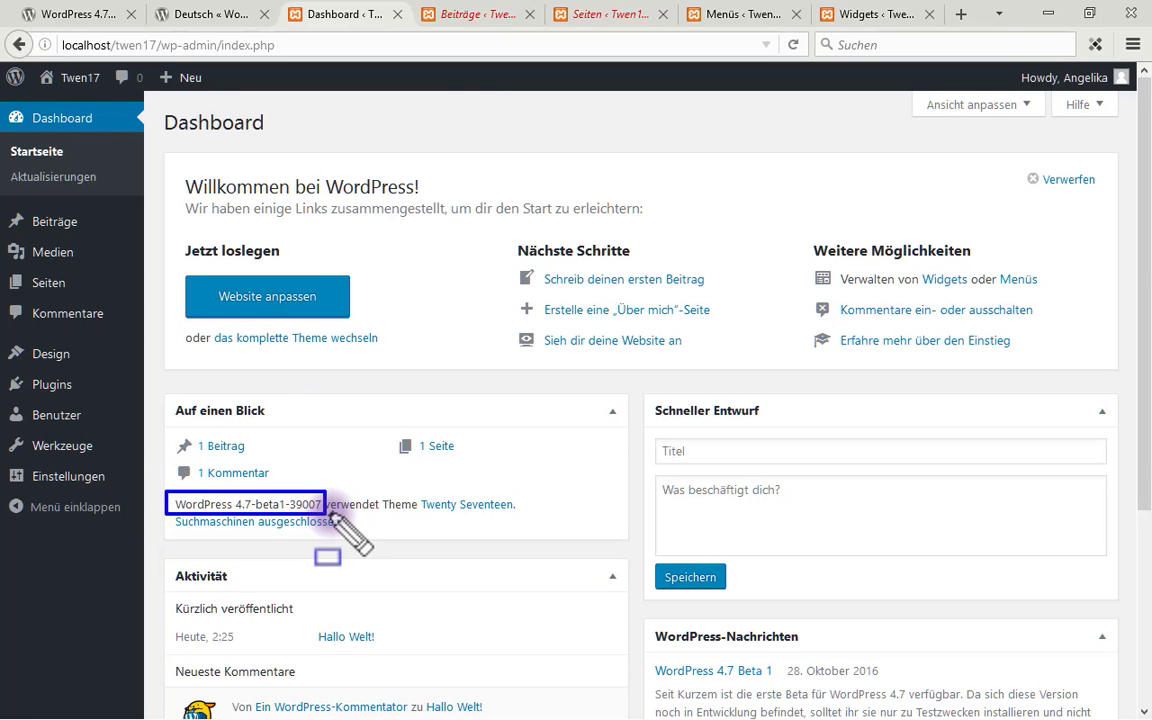
key(Escape)
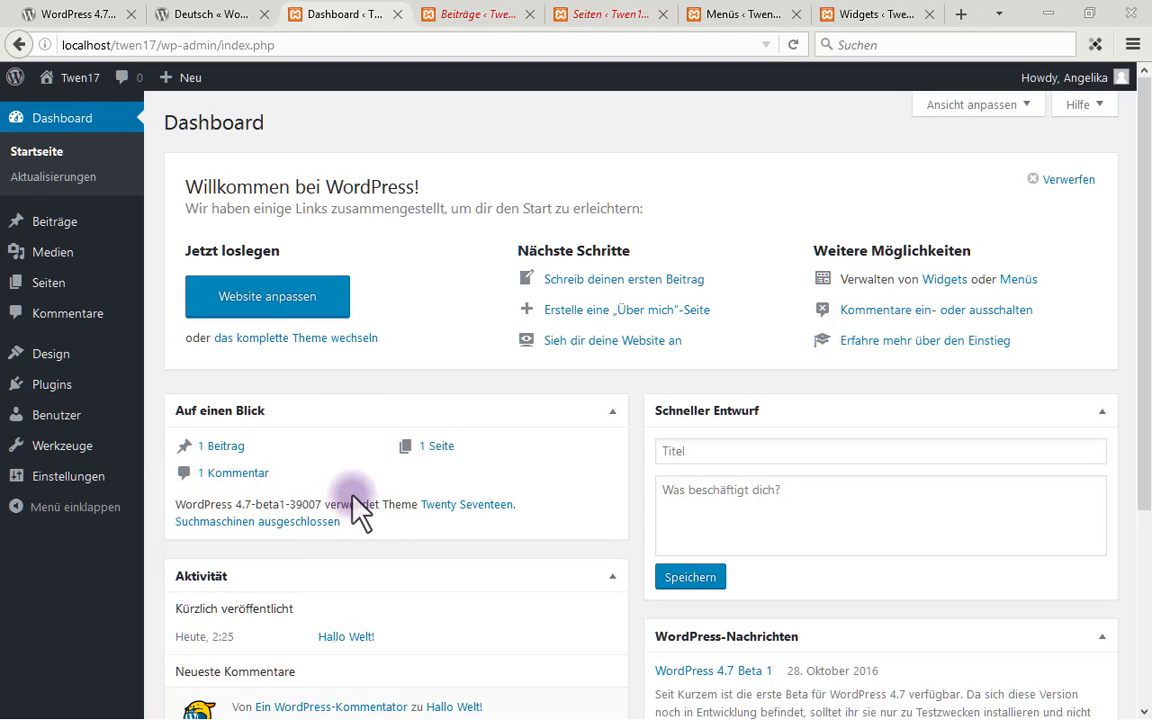
Review the existing posts in the Beiträge list and the existing pages in the Seiten list
click(476, 16)
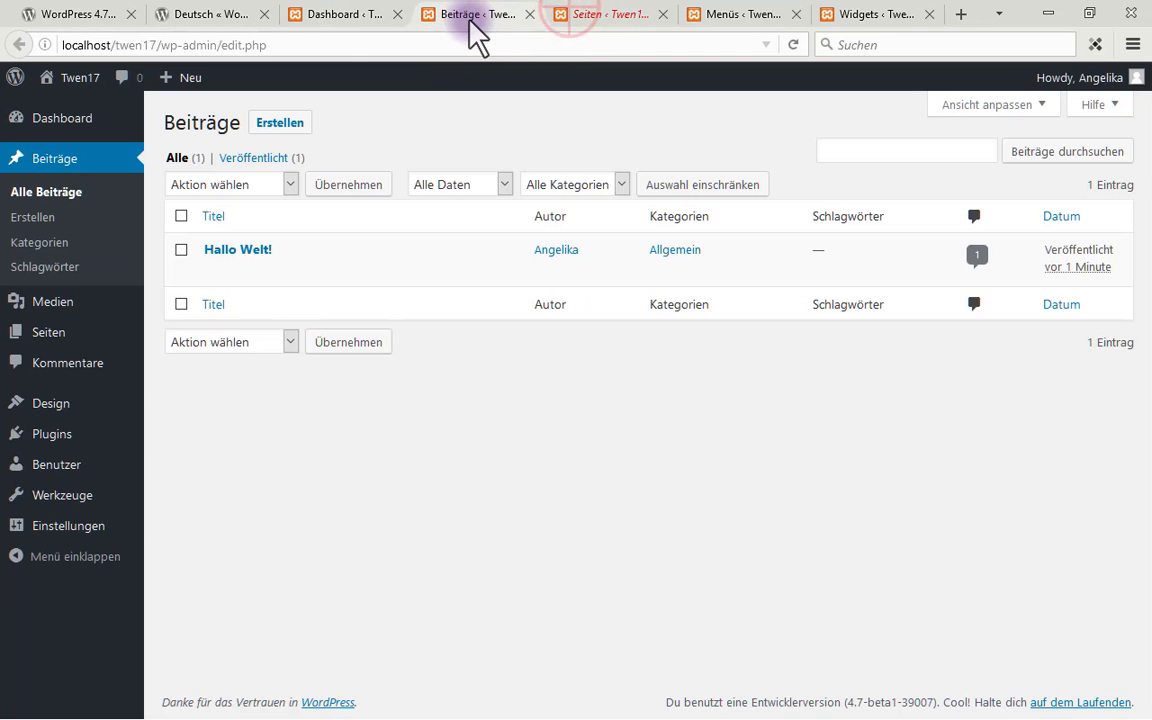
click(584, 16)
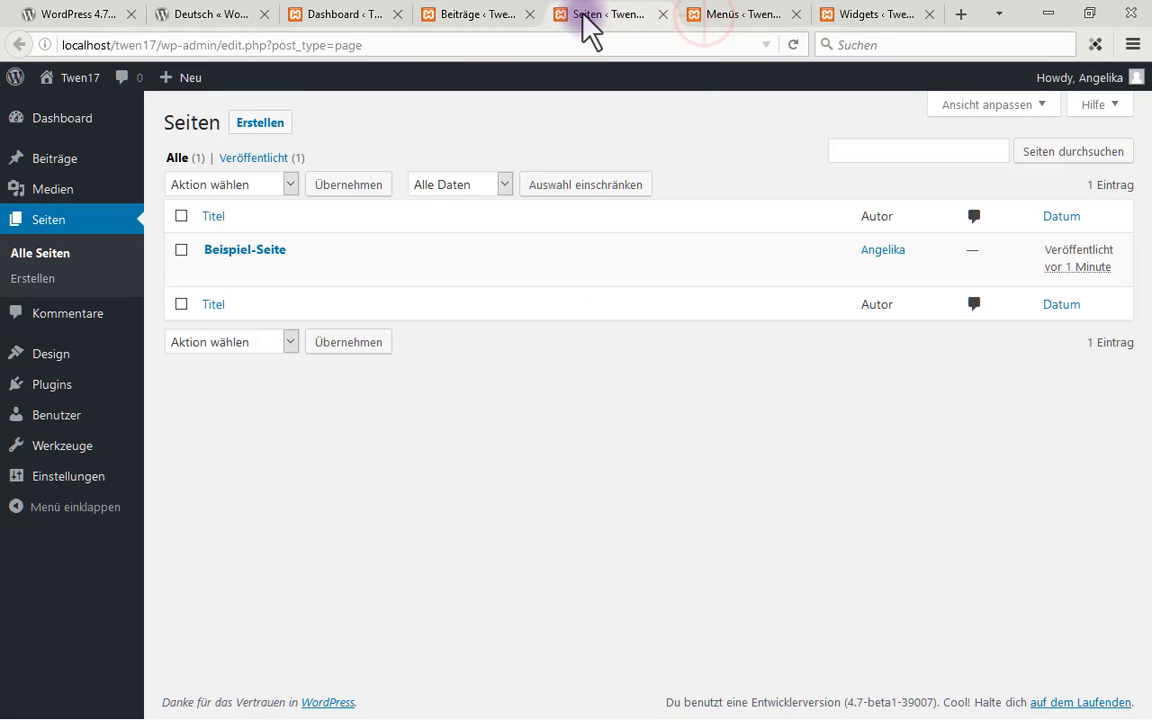
Inspect the Menüs page of Twen17, expanding the Seiten, Beiträge and Kategorien boxes and checking the menu creation area
click(722, 18)
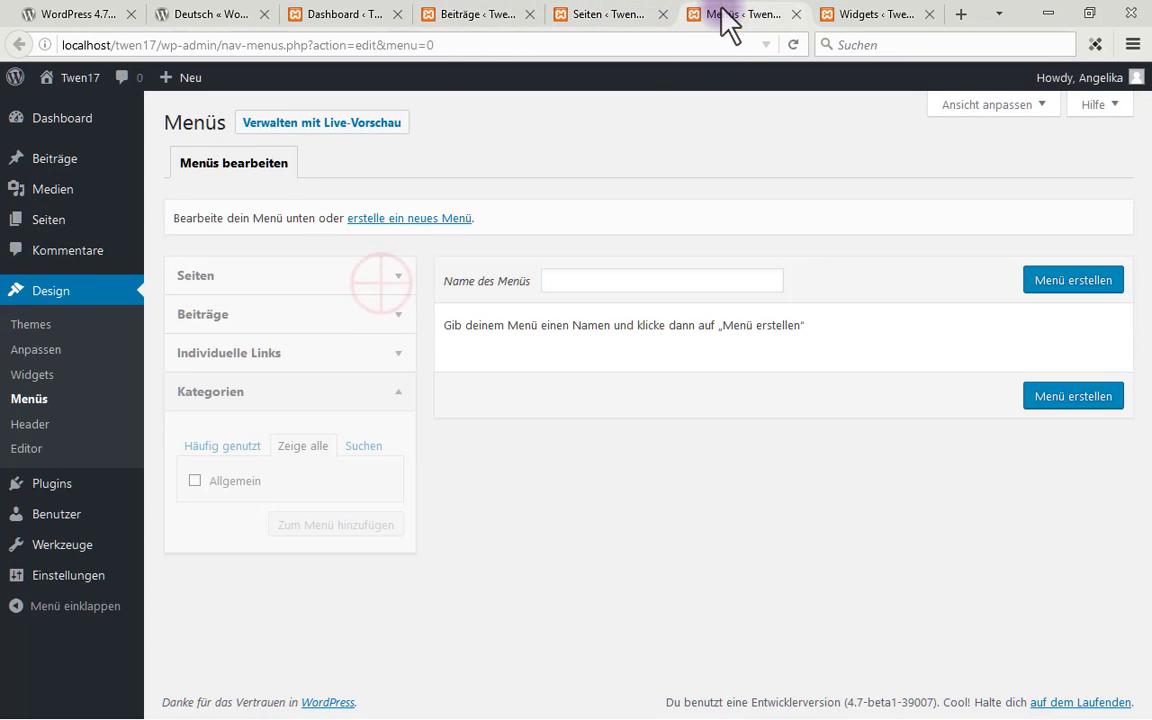
click(397, 275)
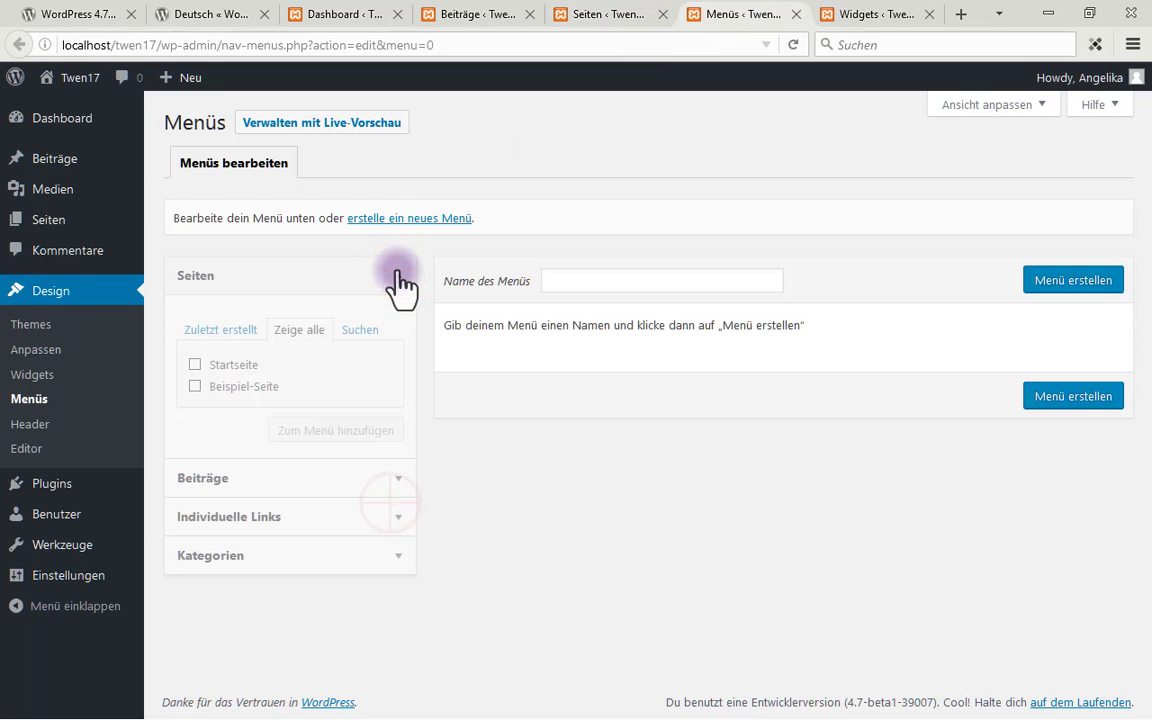
click(399, 478)
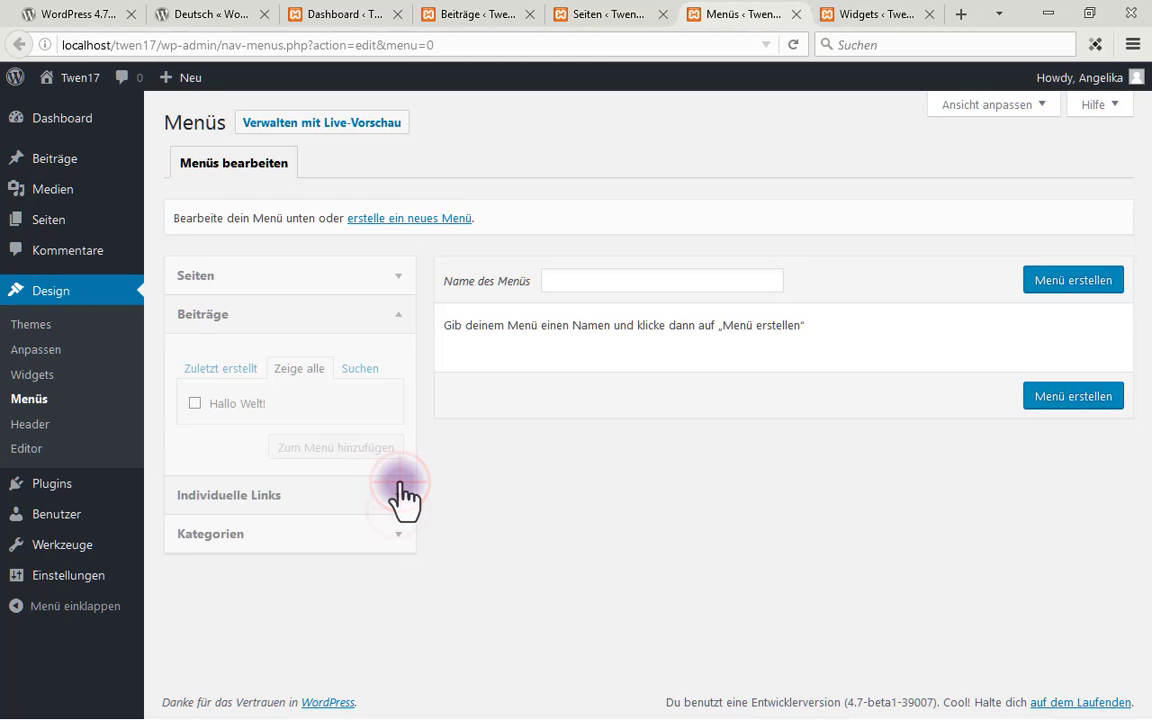
click(404, 495)
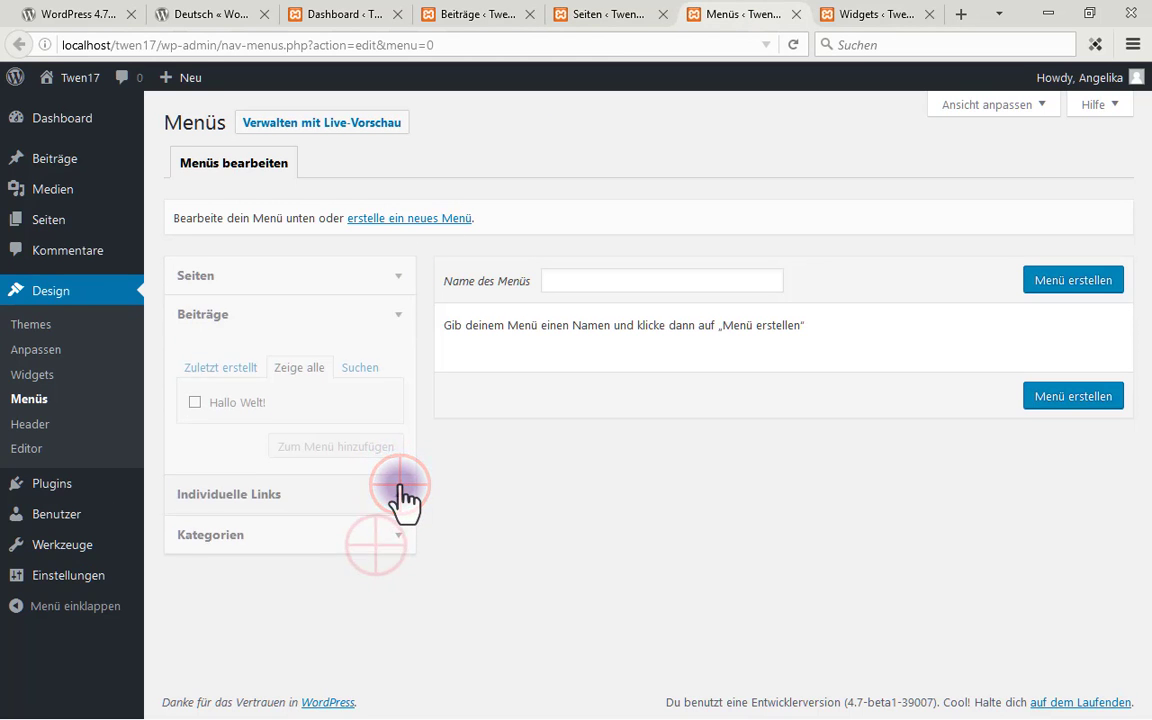
click(396, 537)
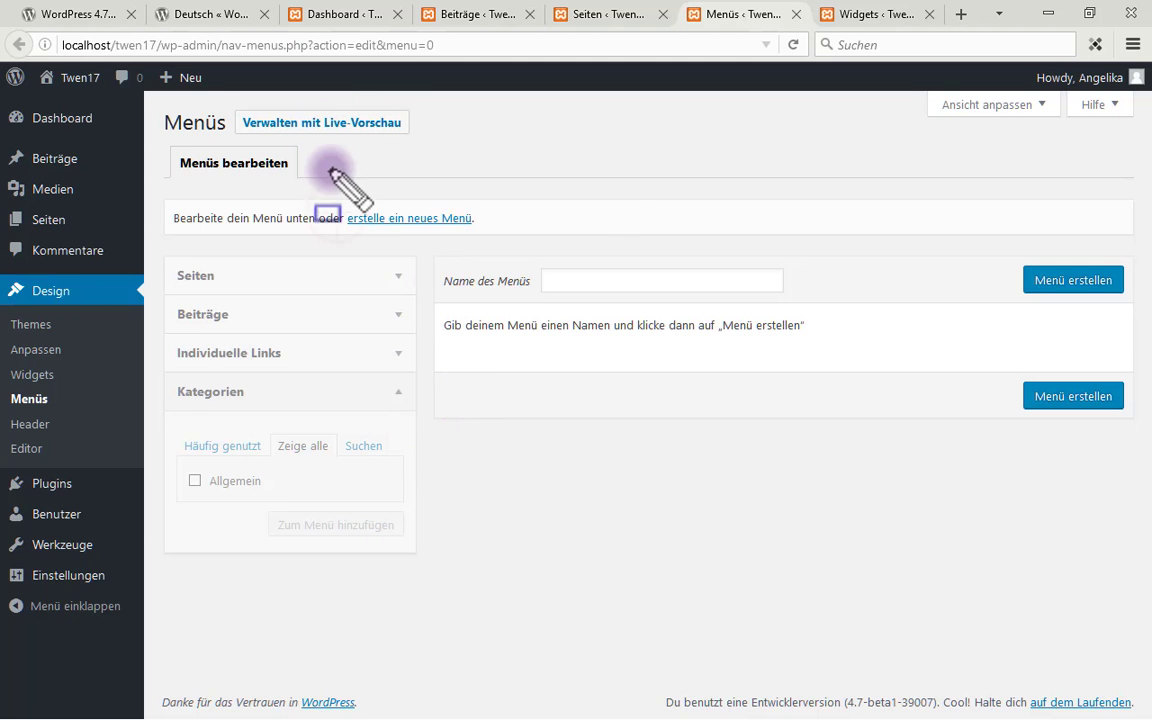
mouse_move(340, 188)
mouse_down()
mouse_move(375, 252)
mouse_move(708, 384)
mouse_move(958, 437)
mouse_up()
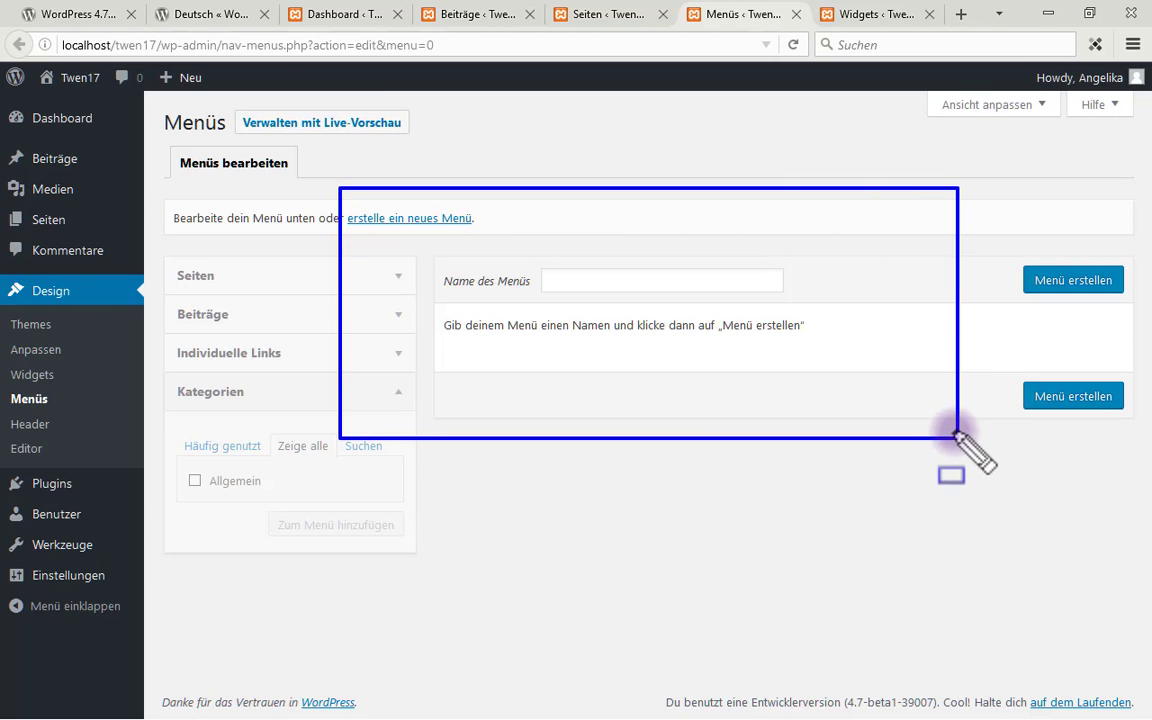
key(Escape)
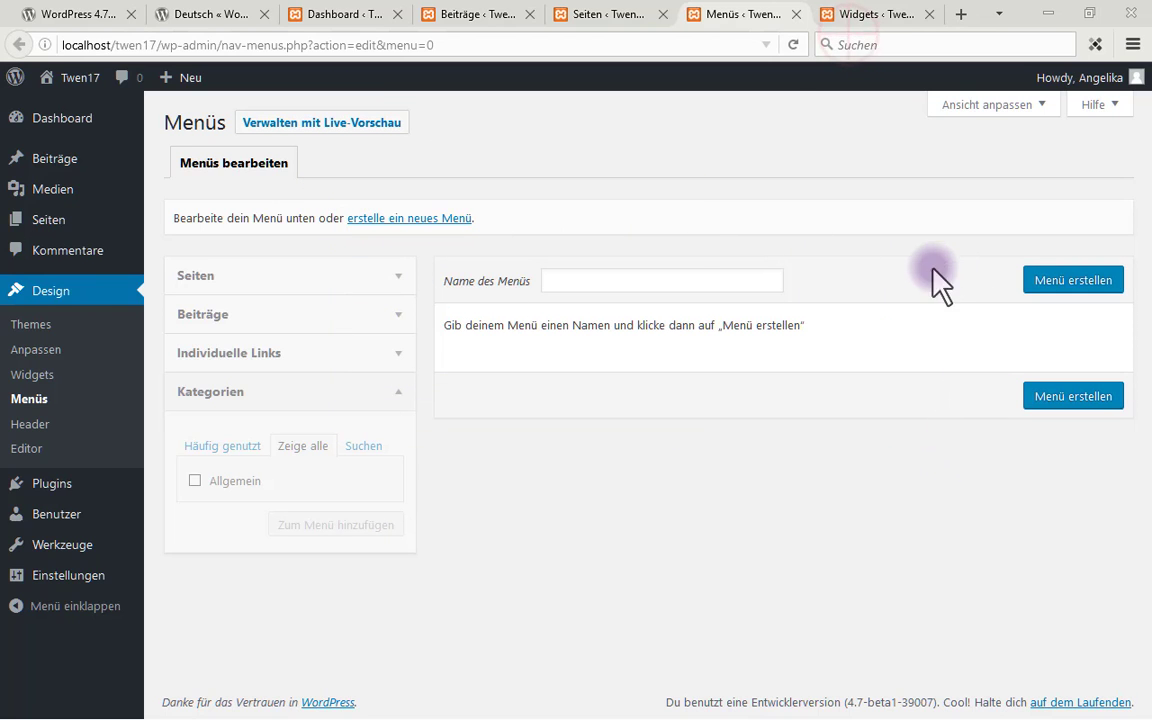
Inspect the Widgets page of Twen17, including its Inaktive Widgets section
click(866, 25)
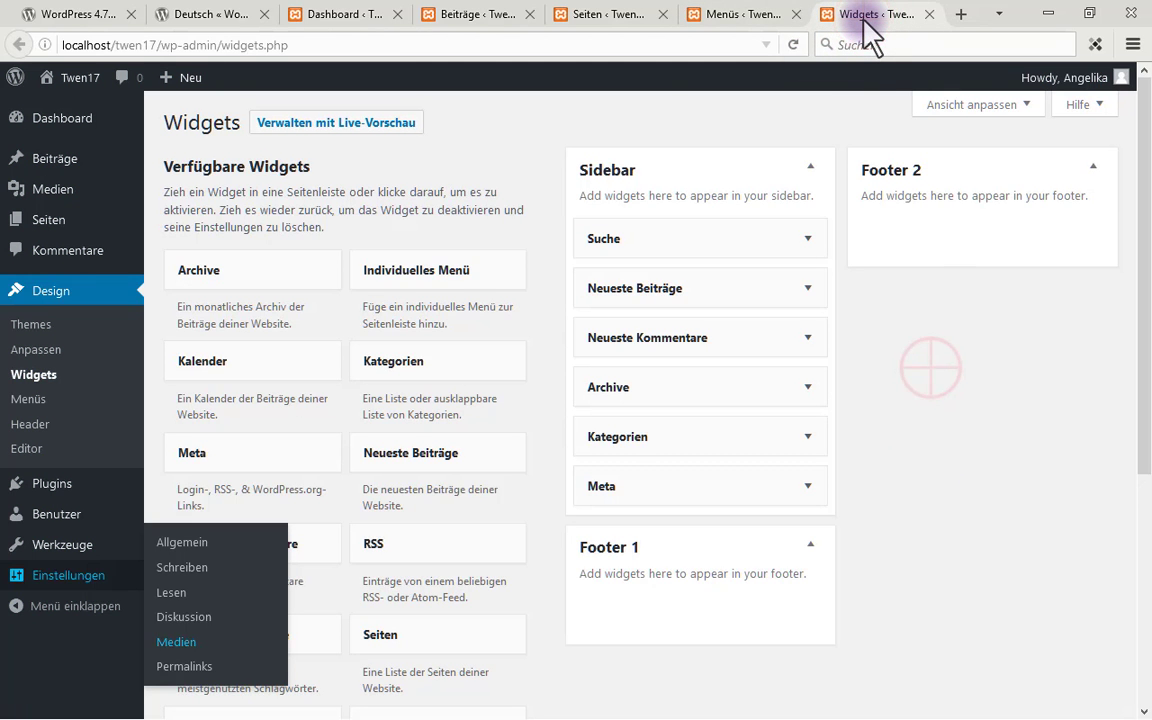
scroll(948, 360, down, 5)
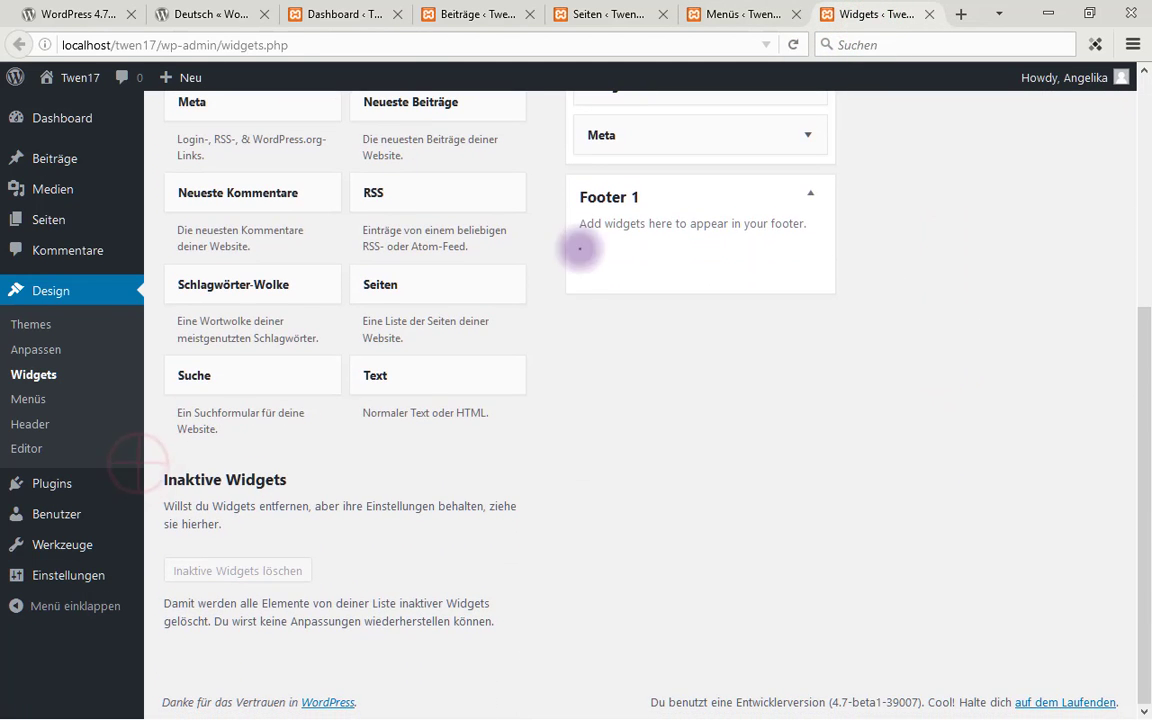
key(ctrl+shift+d)
drag(155, 450, 535, 664)
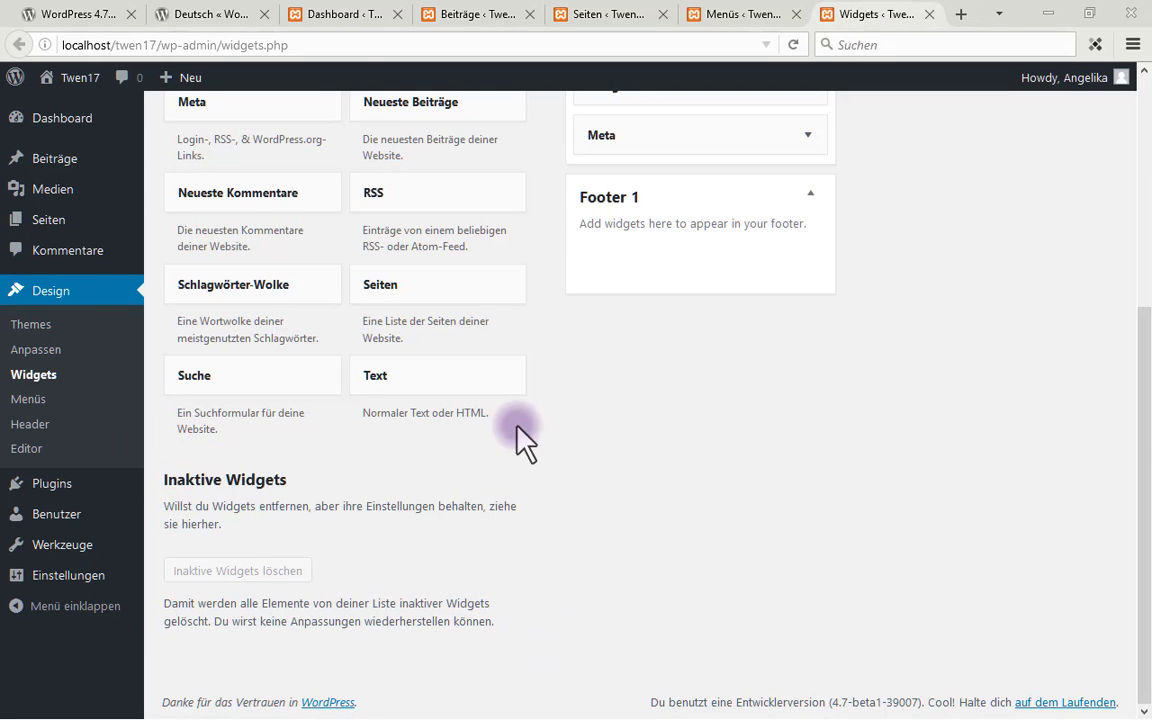
Open the Twen17 website in its own tab from the dashboard and close the two WordPress.org tabs
click(333, 28)
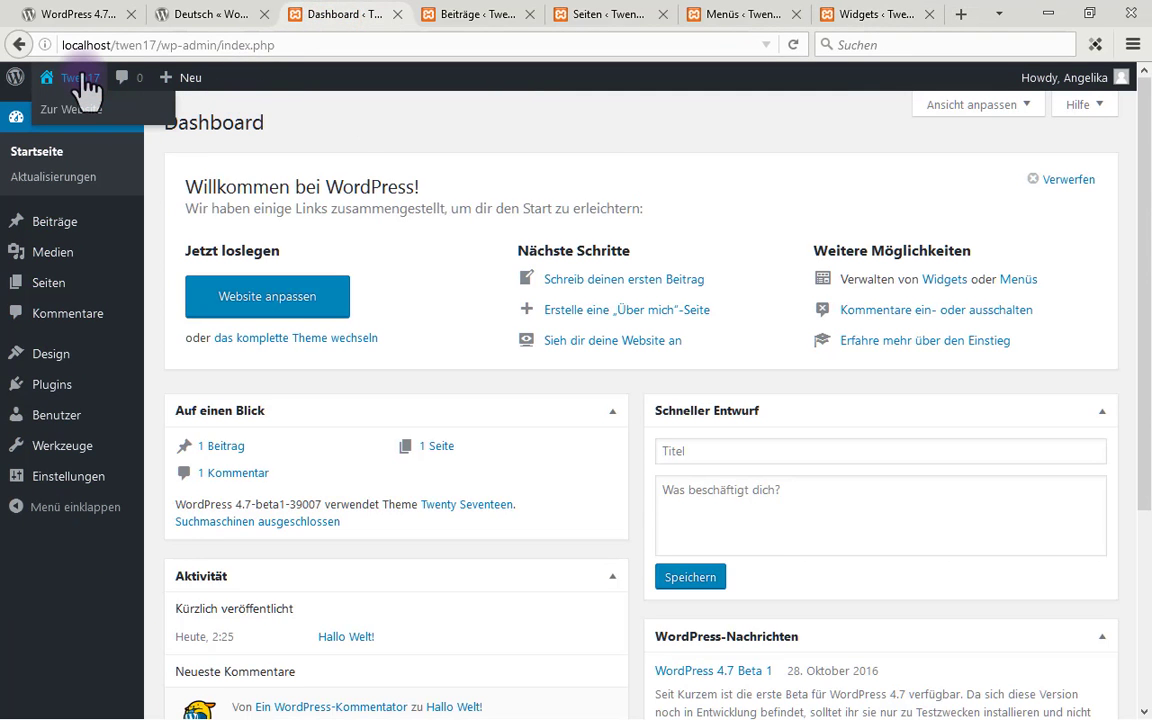
click(85, 80)
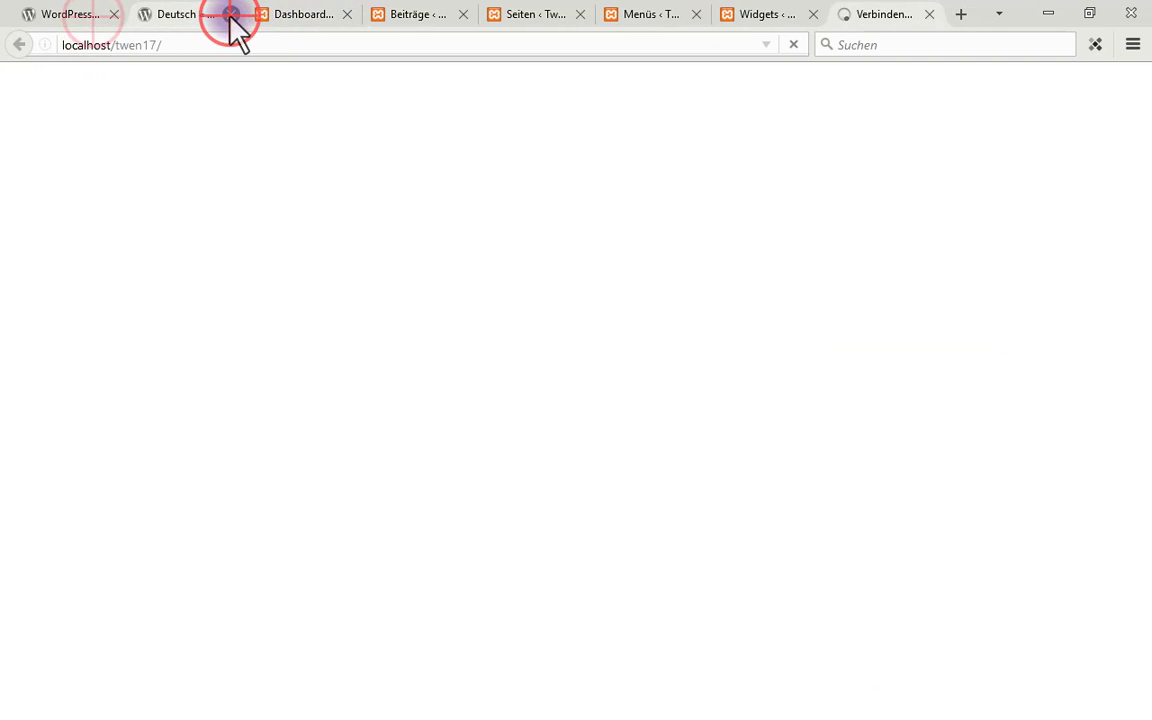
click(229, 14)
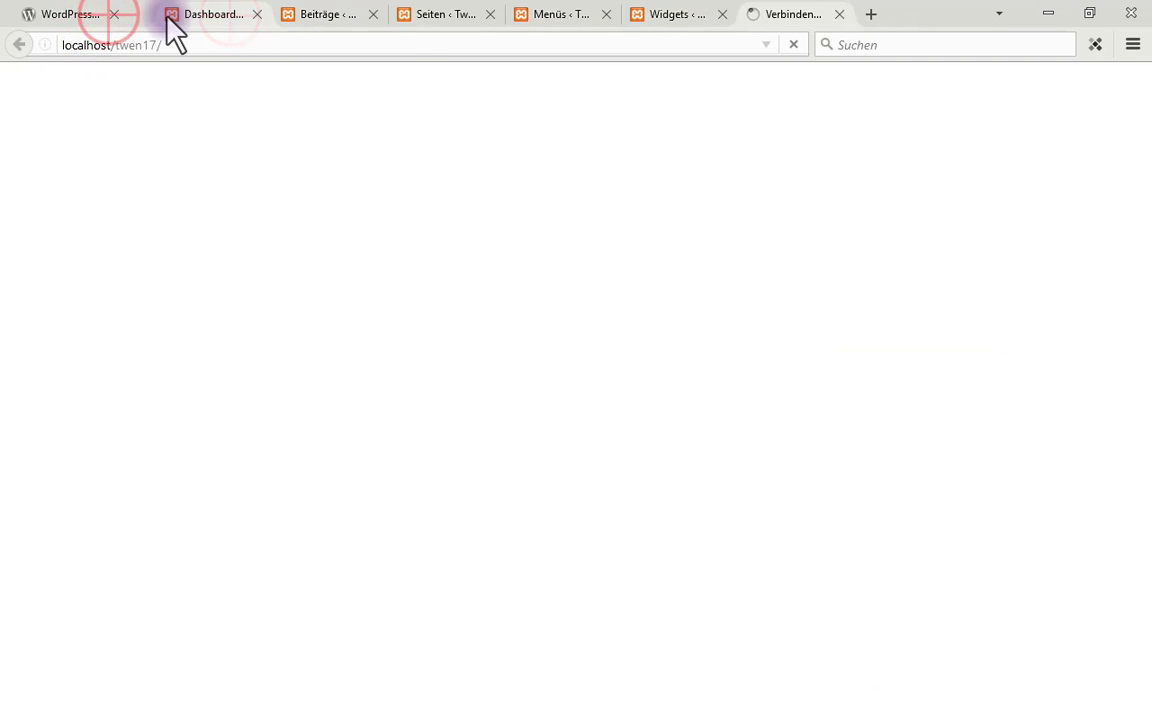
click(114, 14)
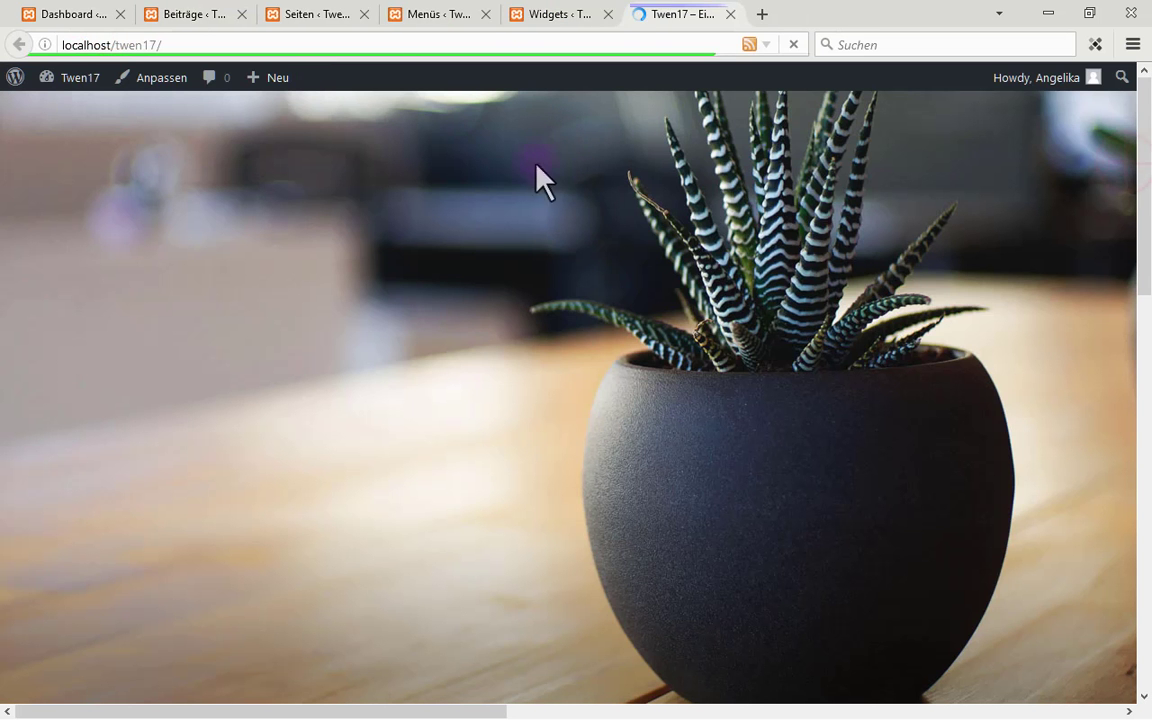
Examine the Twen17 front page, from the header image through the posts area to the sidebar widgets
drag(1144, 154, 1100, 108)
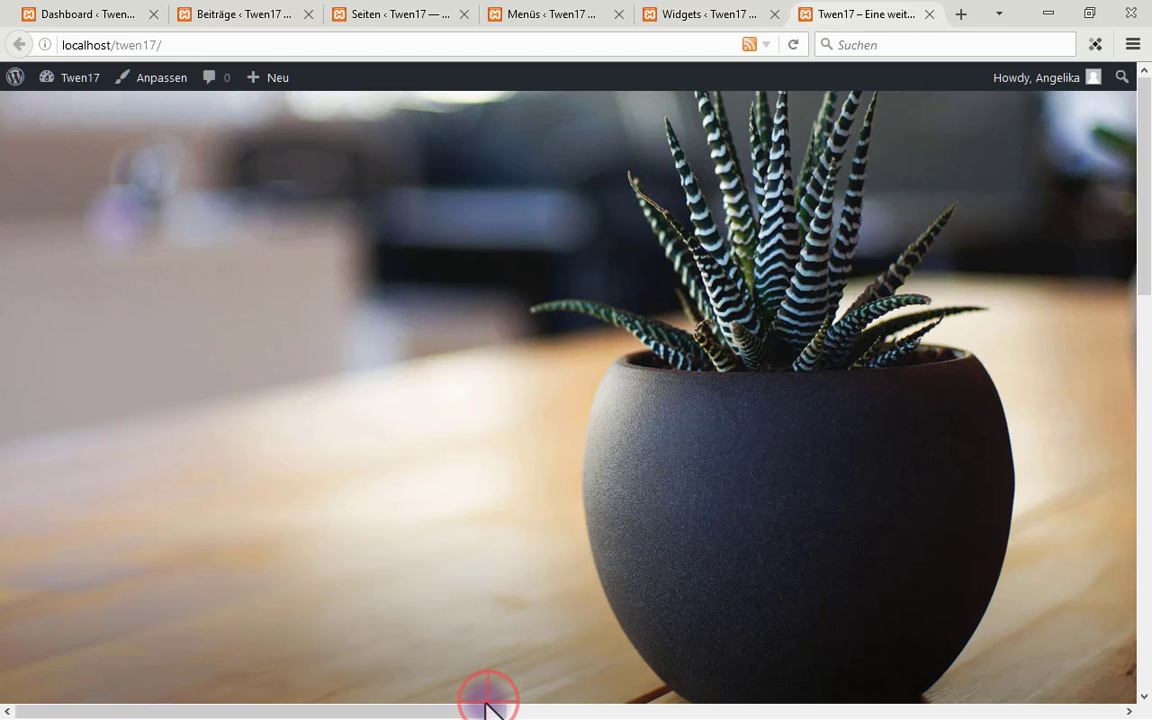
drag(488, 706, 413, 712)
drag(411, 650, 420, 635)
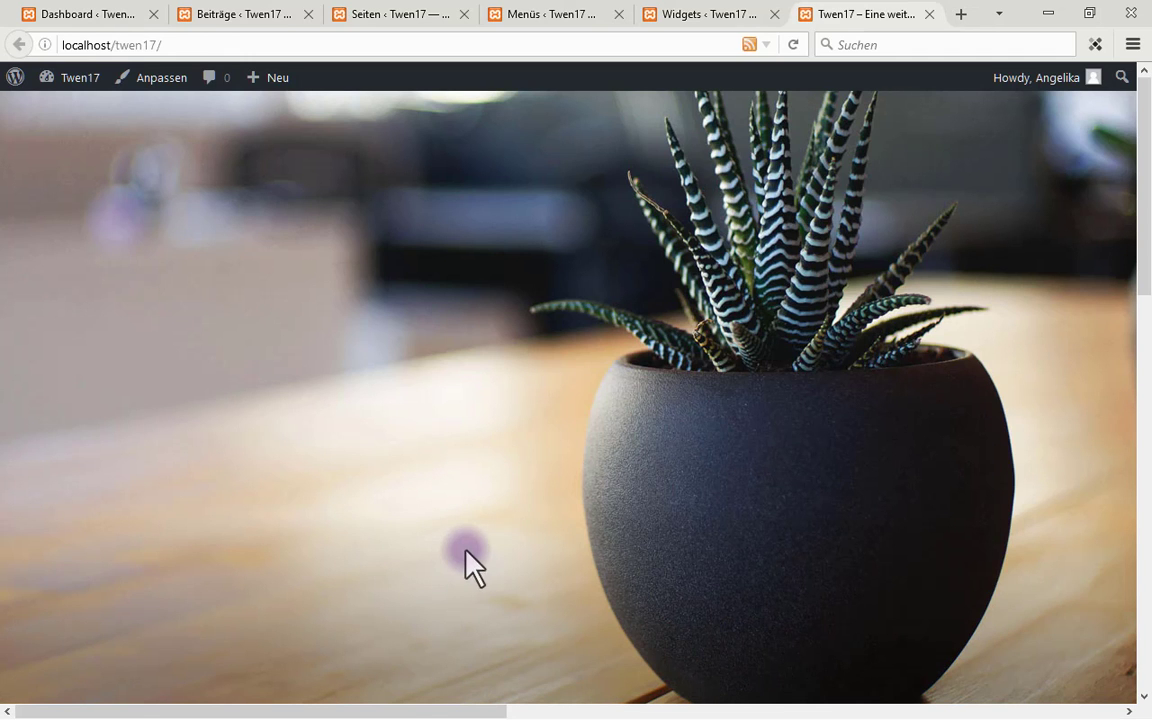
scroll(660, 415, down, 10)
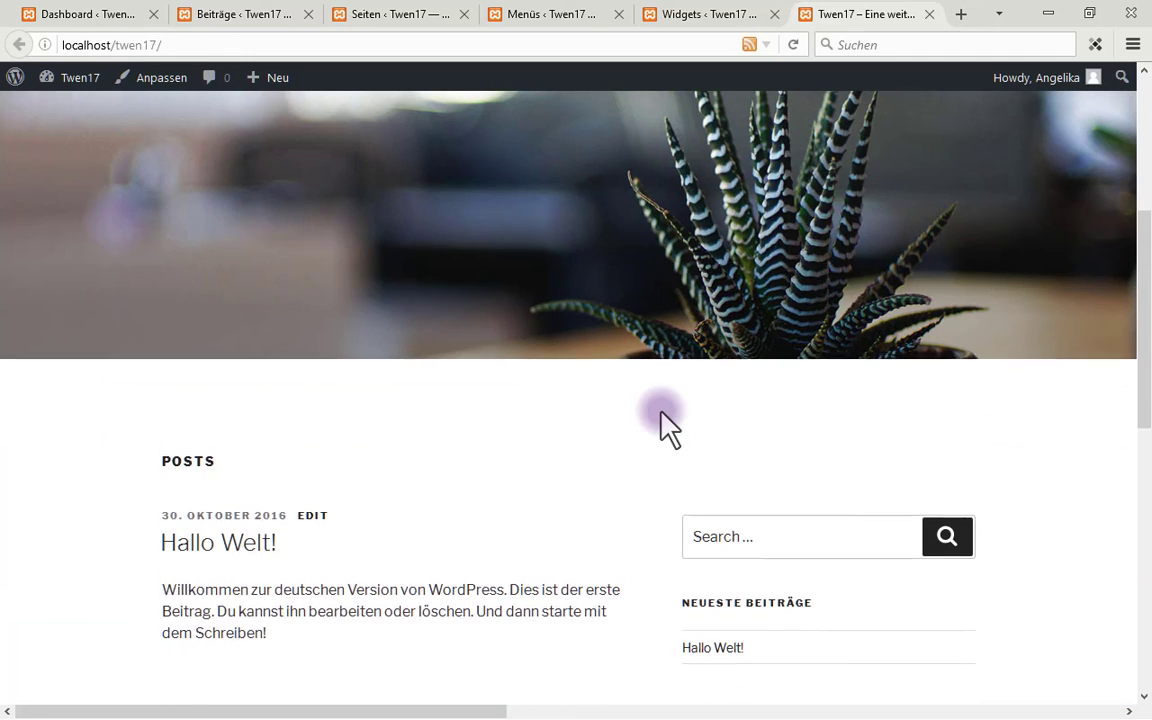
scroll(660, 412, up, 3)
scroll(661, 405, up, 3)
scroll(668, 399, down, 2)
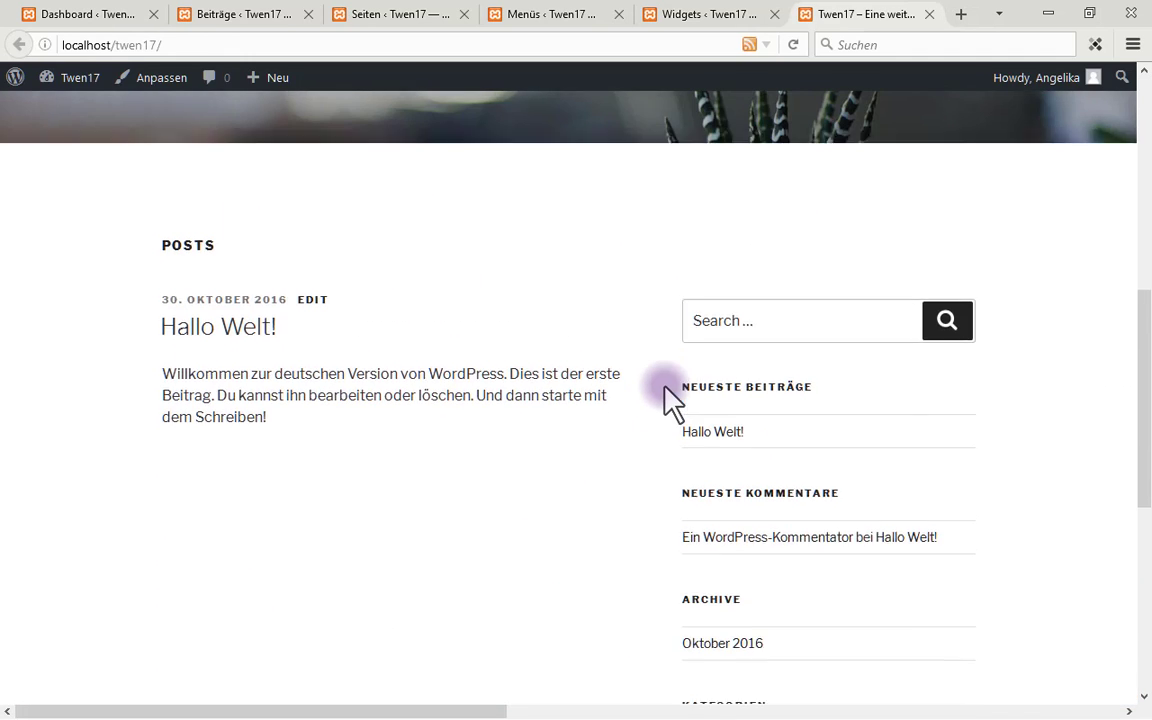
mouse_move(663, 193)
mouse_down()
mouse_move(661, 240)
mouse_move(738, 599)
mouse_move(980, 679)
mouse_move(1008, 714)
mouse_up()
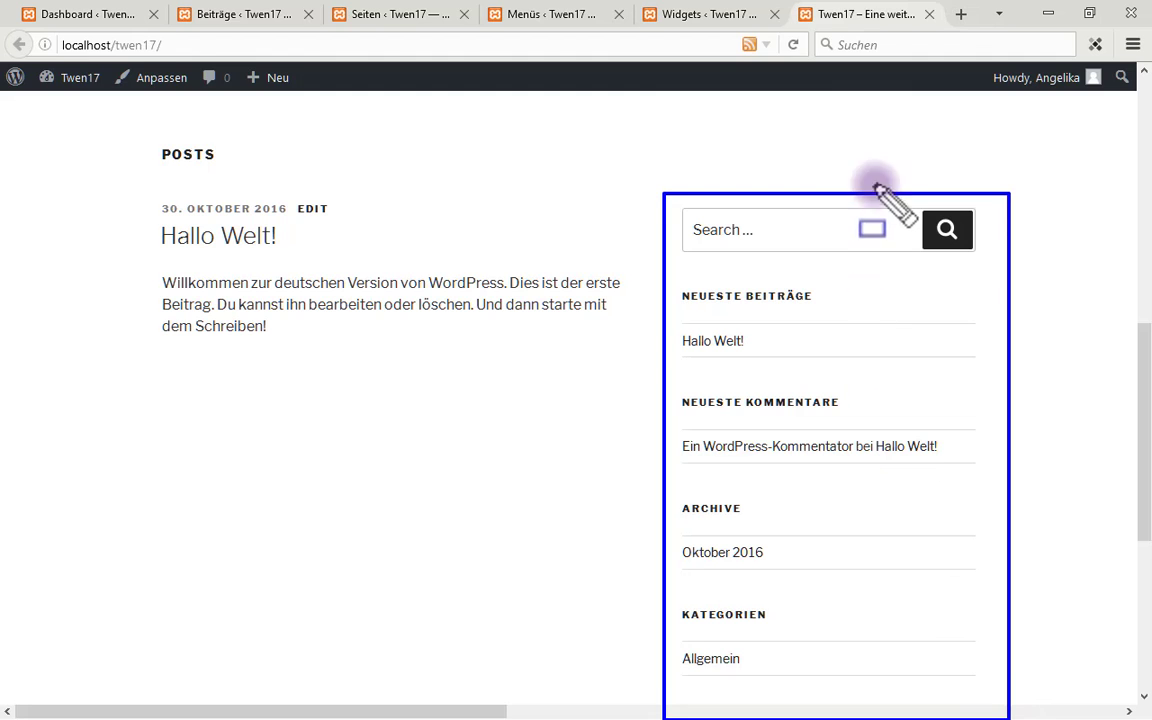
key(Escape)
Compare the front page's sidebar with the widgets assigned to the Sidebar area on the Widgets page
click(750, 20)
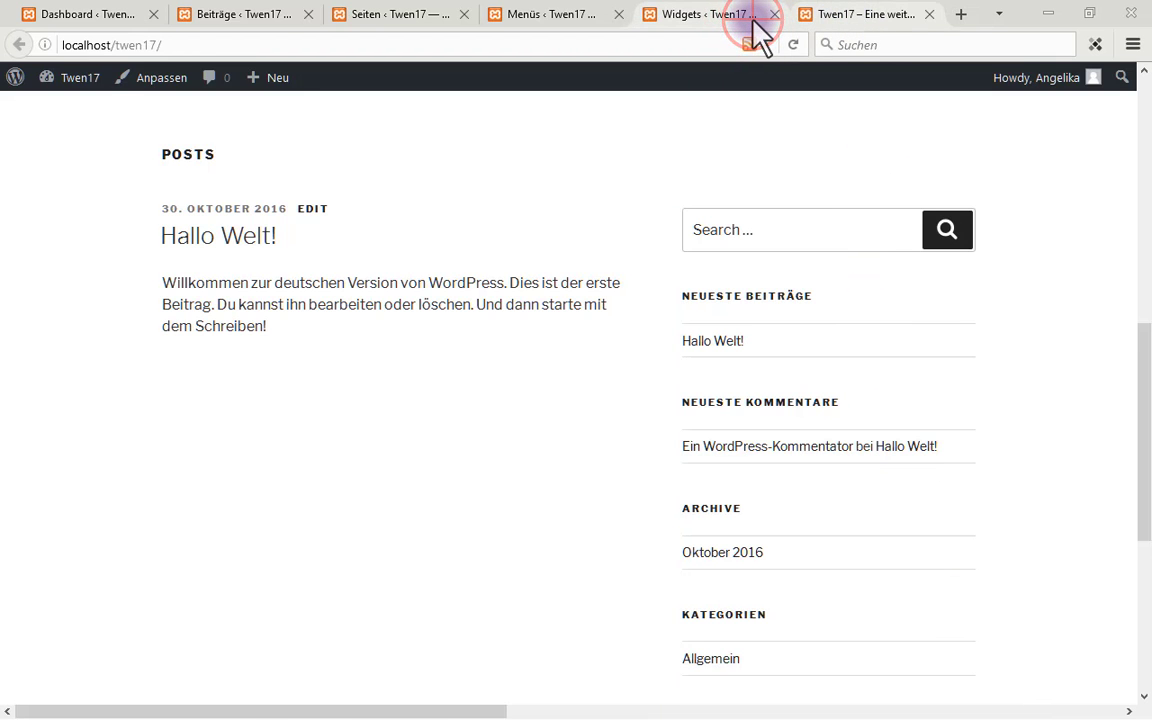
scroll(843, 290, up, 3)
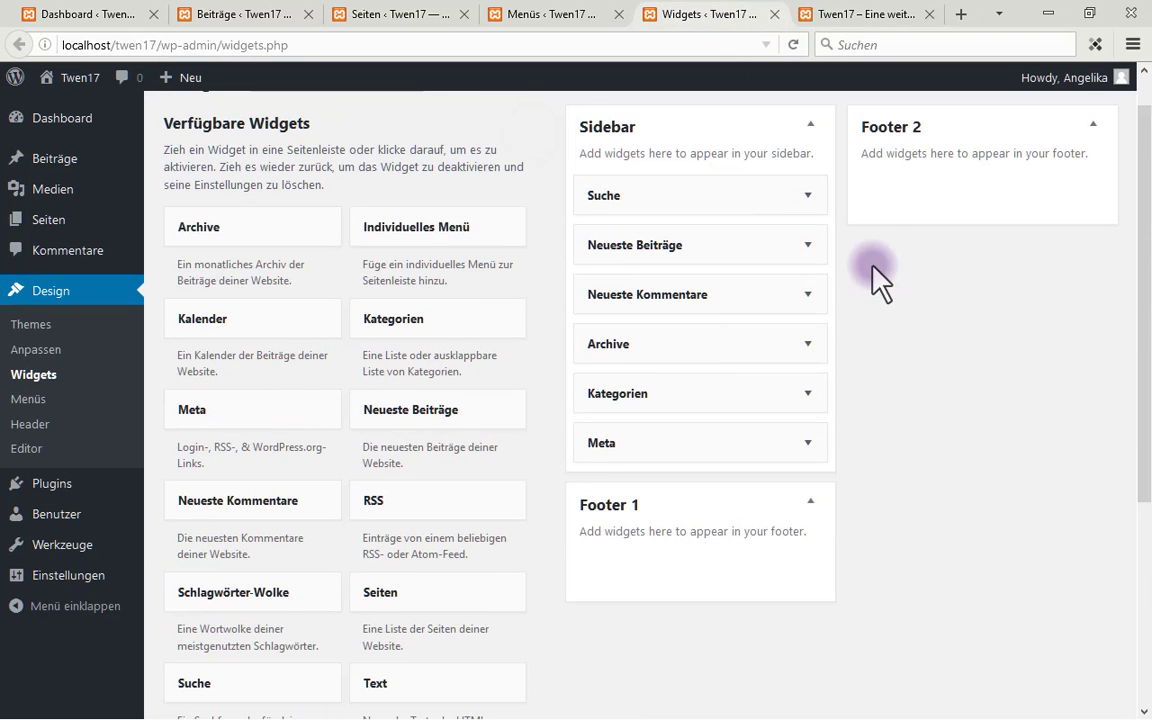
key(ctrl+shift+d)
mouse_move(528, 107)
mouse_down()
mouse_move(523, 252)
mouse_move(706, 400)
mouse_up()
drag(822, 497, 854, 490)
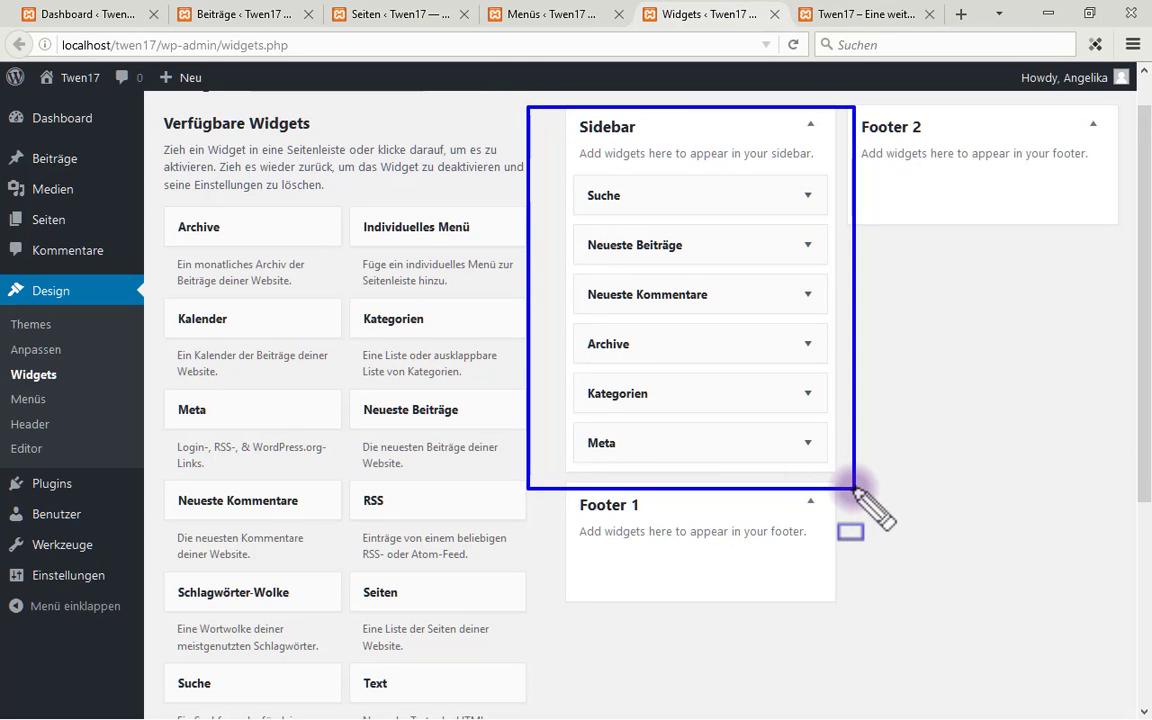
key(Escape)
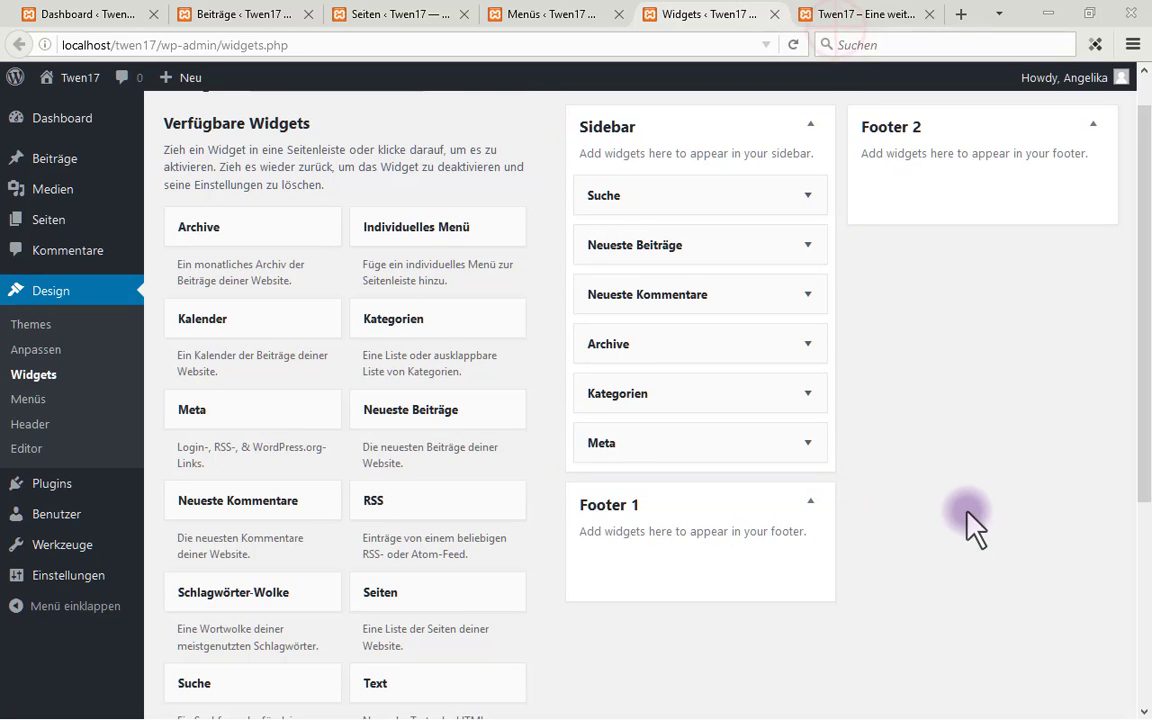
Move the Twen17 website tab ahead of all the other browser tabs
drag(855, 28, 32, 35)
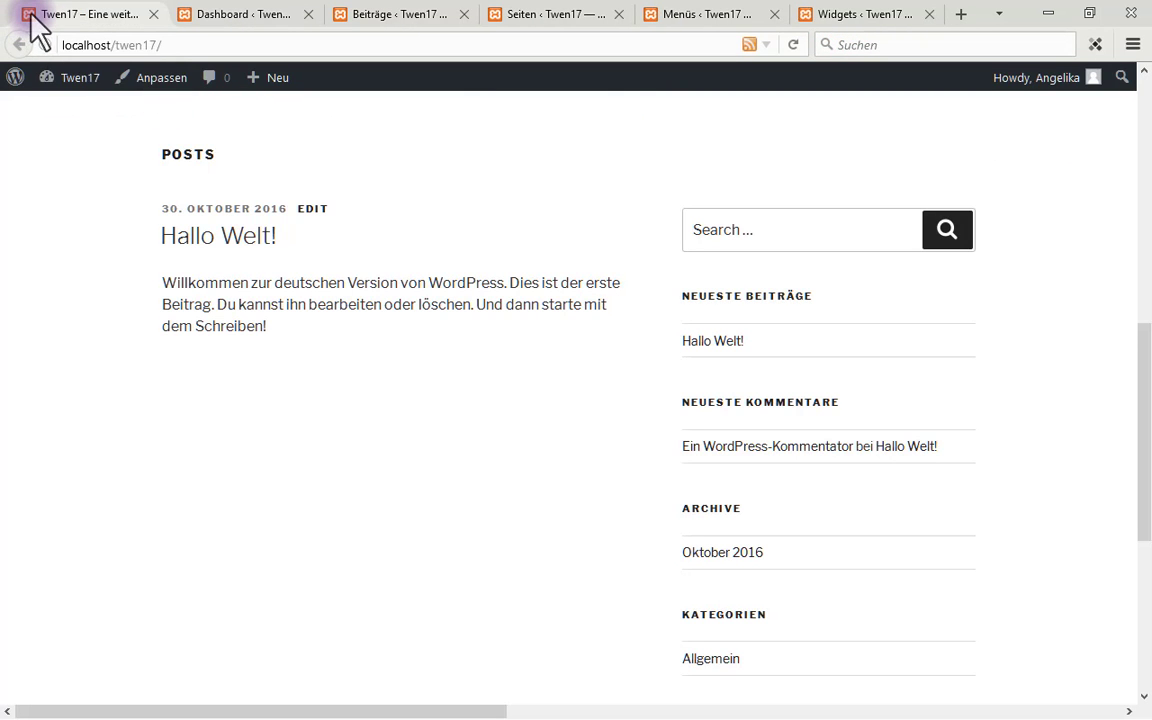
mouse_move(97, 80)
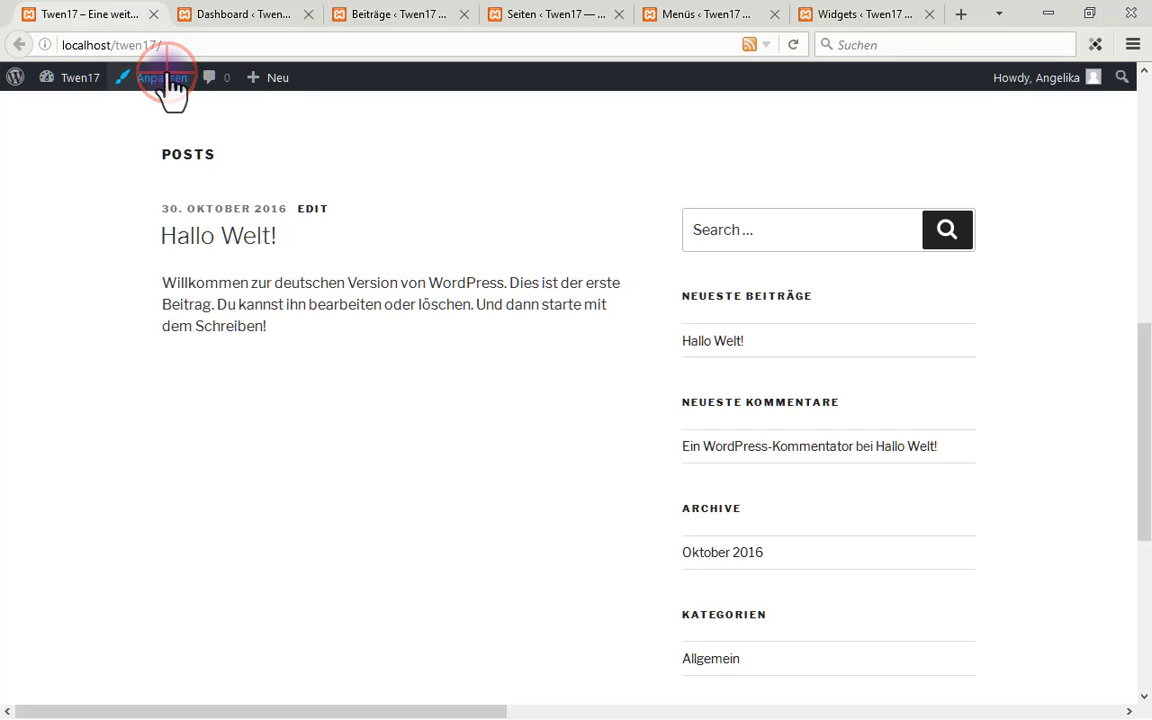
Open the Customizer for the Twen17 site in its own tab, place that tab right after the website's, and look over the live preview
click(160, 77)
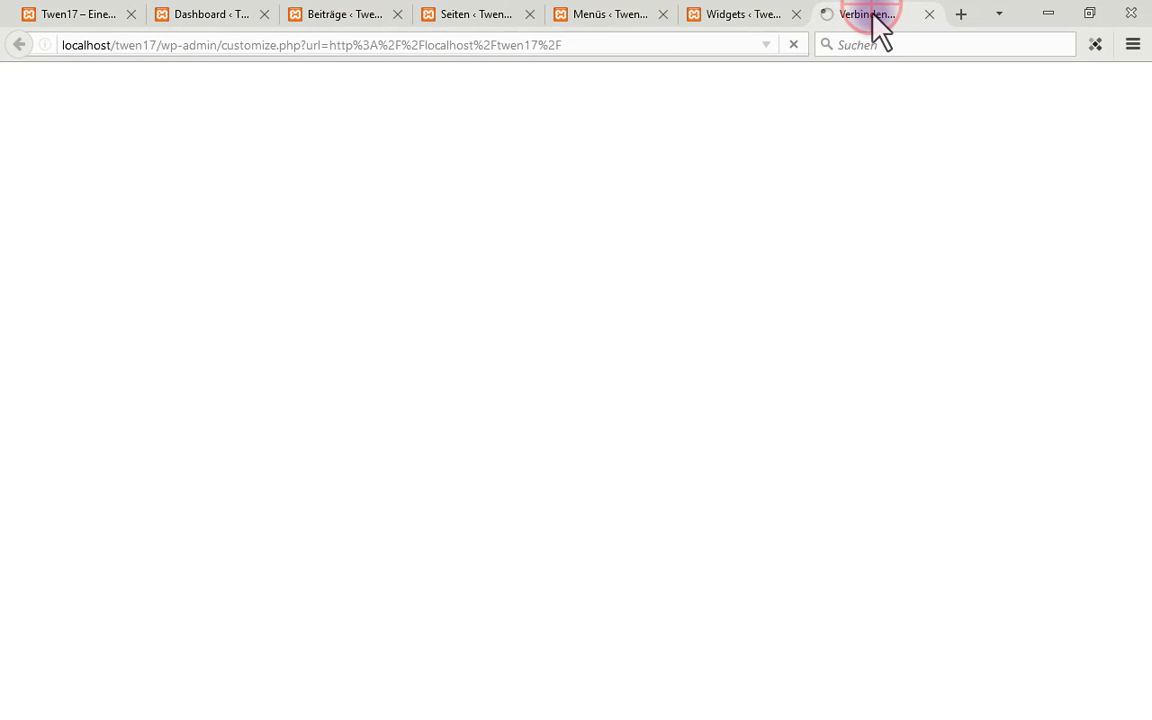
drag(873, 14, 206, 30)
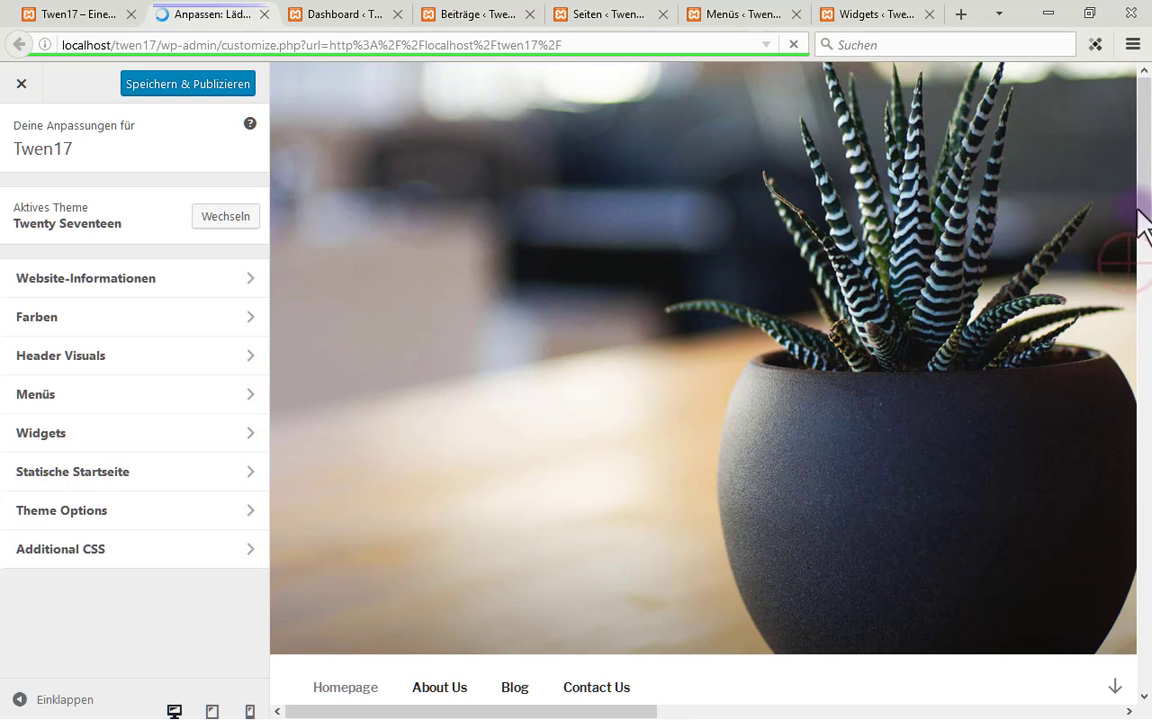
drag(1140, 225, 1110, 88)
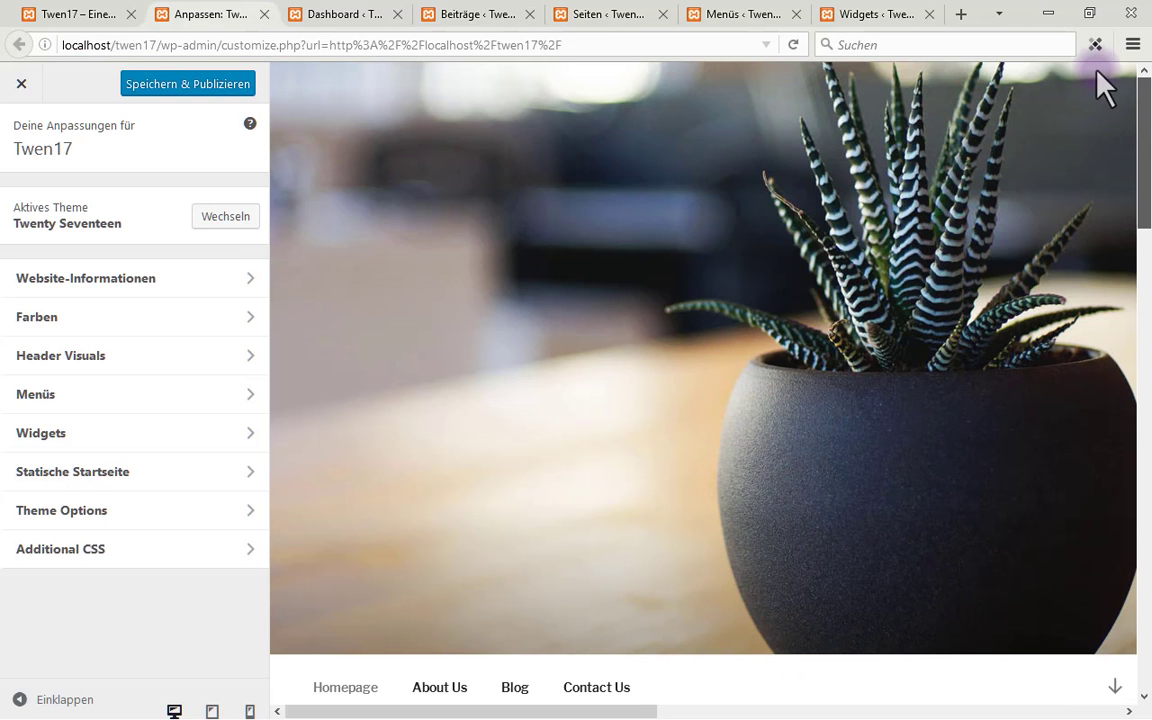
drag(622, 705, 598, 706)
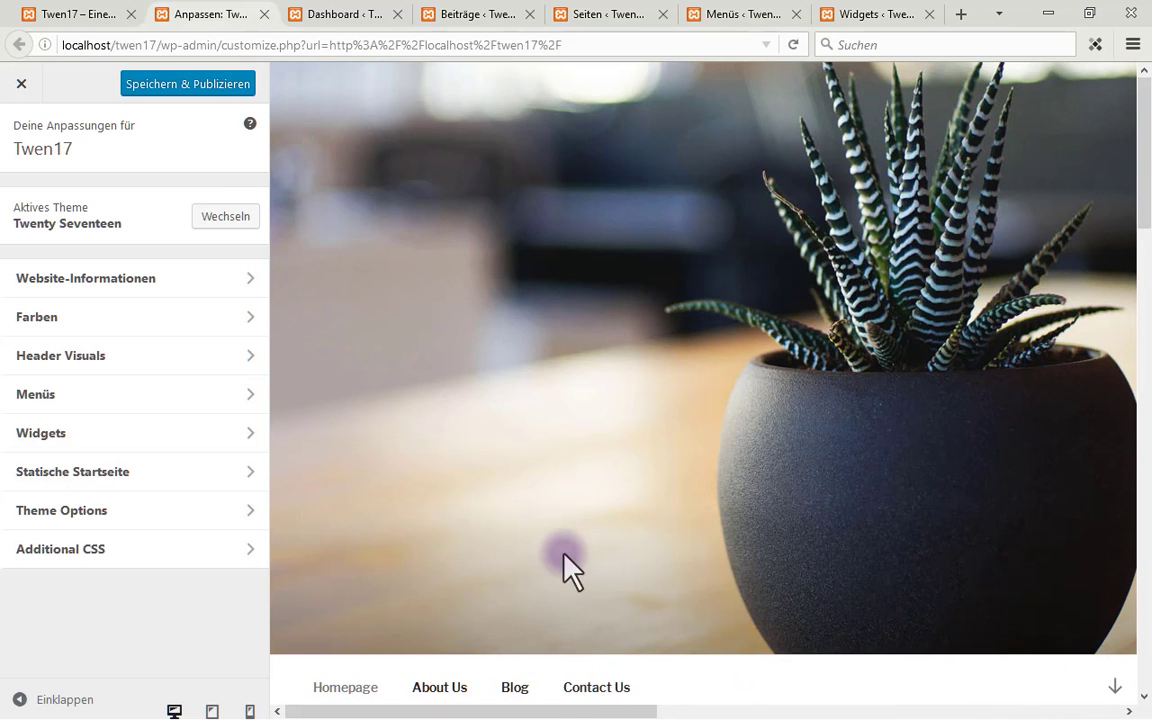
scroll(565, 560, down, 3)
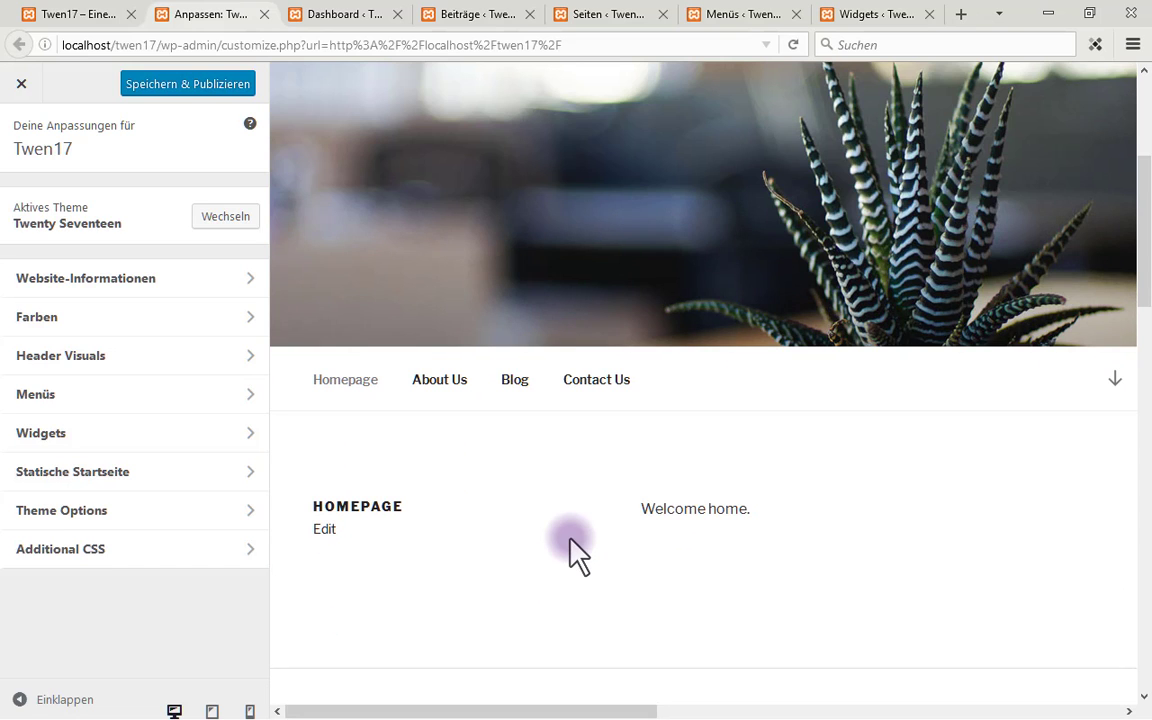
Save and publish the Customizer's settings and reload the Twen17 website in its tab
click(168, 92)
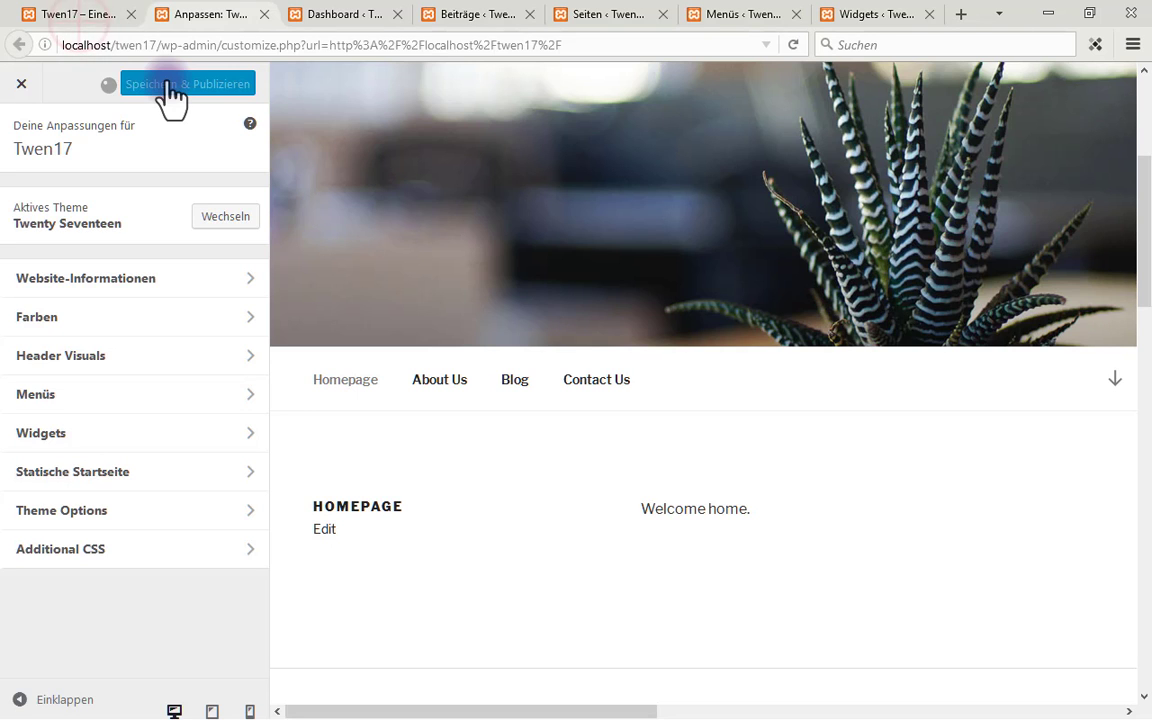
click(100, 16)
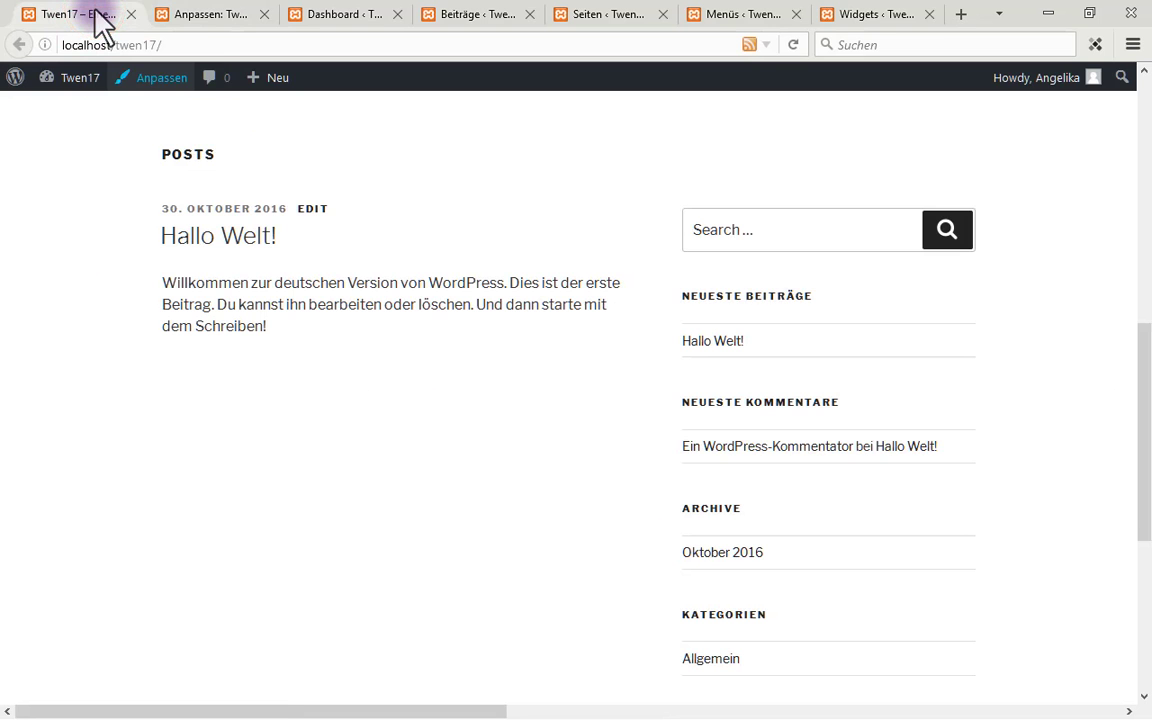
click(789, 42)
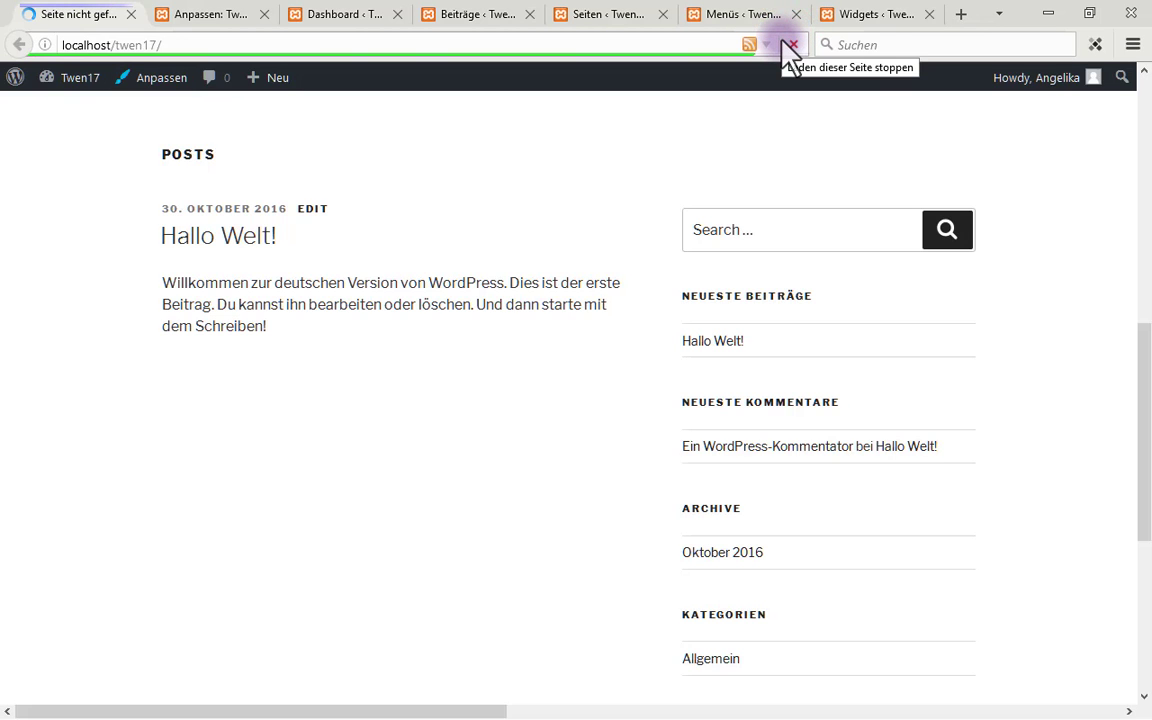
Look over the reloaded website page down to its footer and open Homepage from the site's navigation
click(1131, 335)
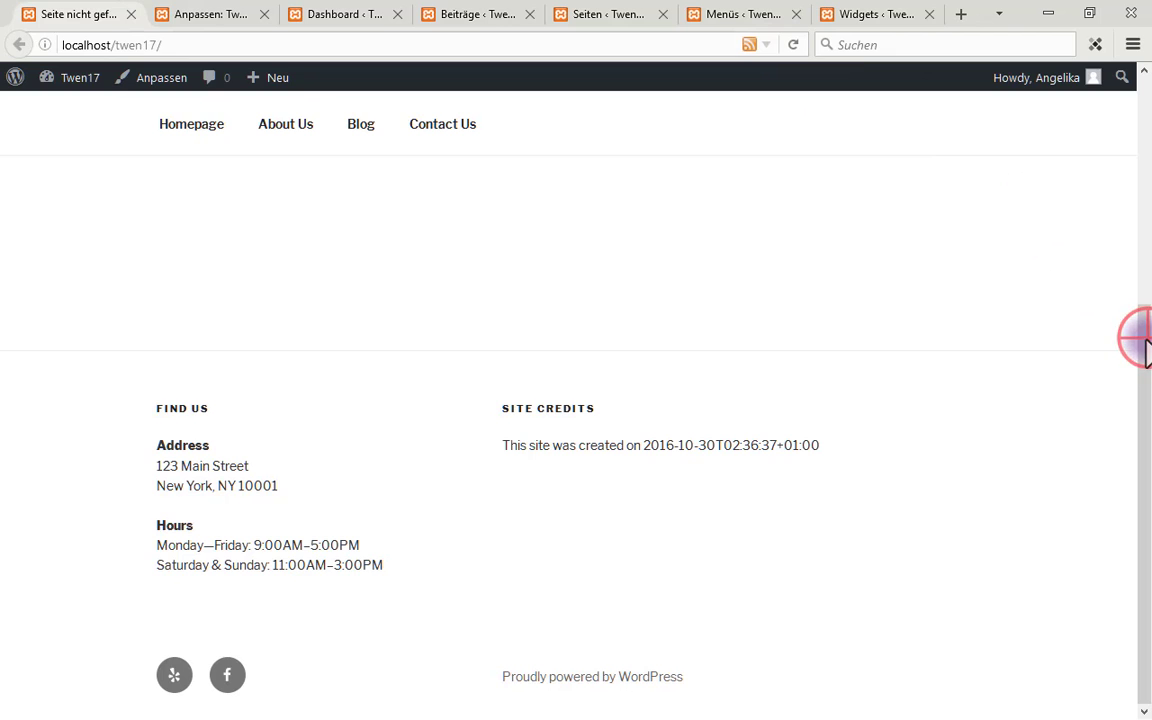
click(1130, 118)
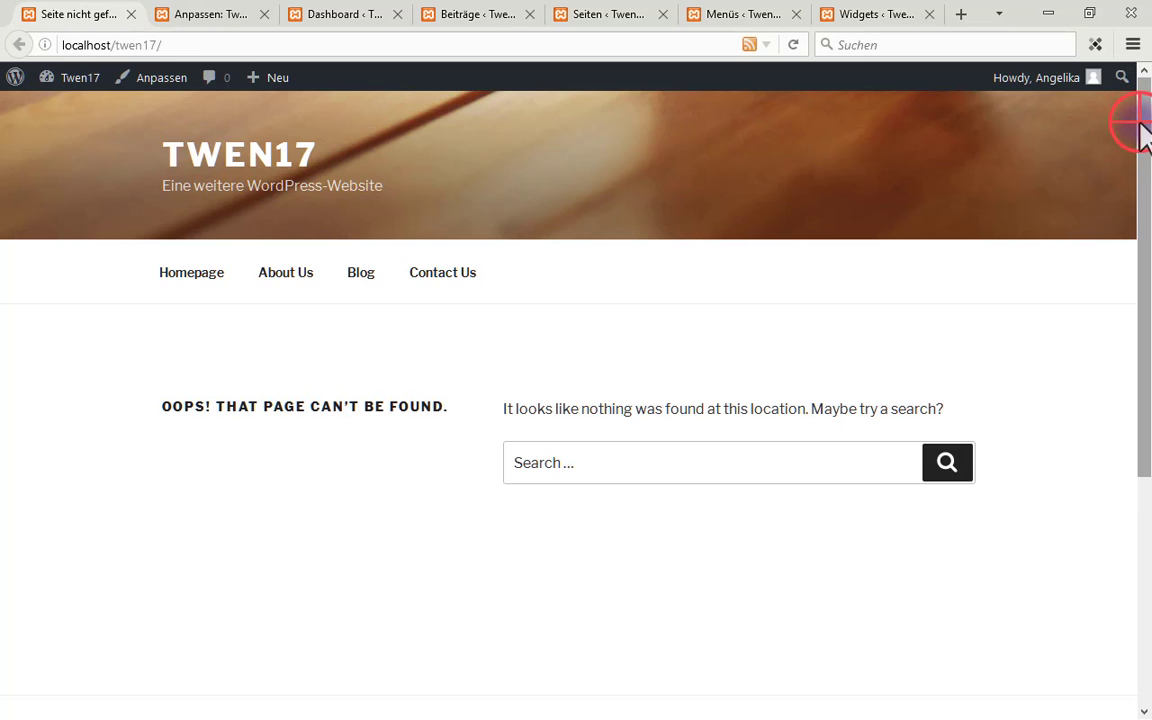
drag(1142, 130, 1147, 520)
drag(1145, 425, 1090, 77)
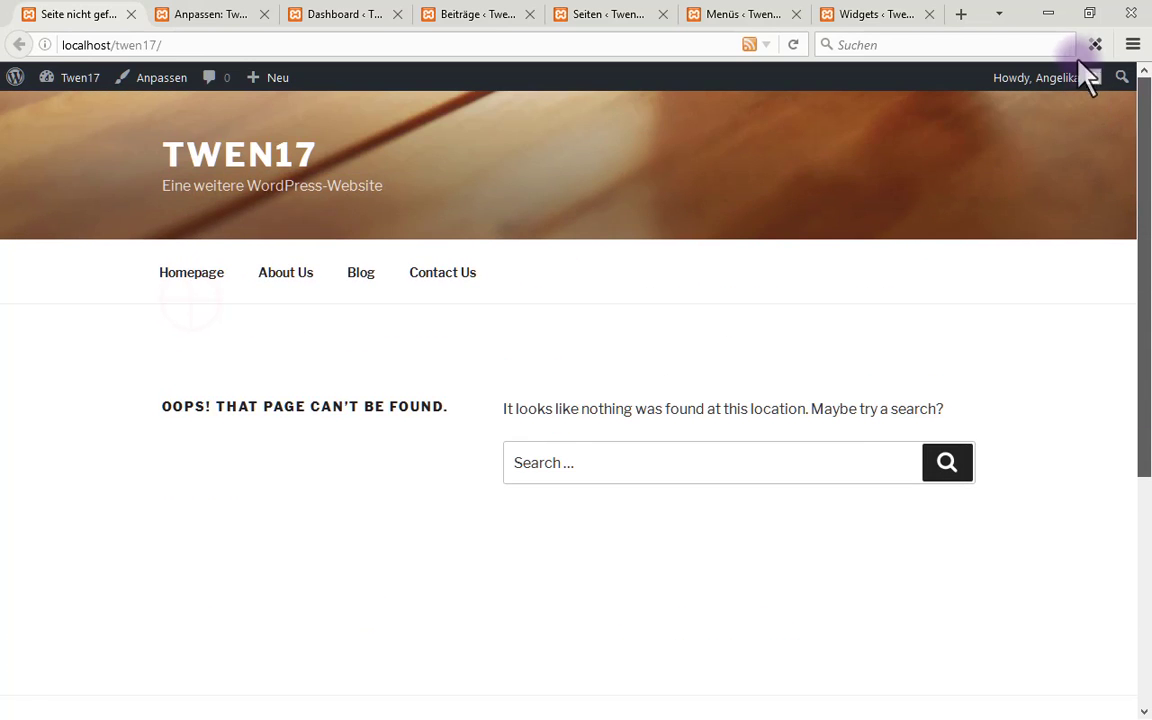
click(192, 280)
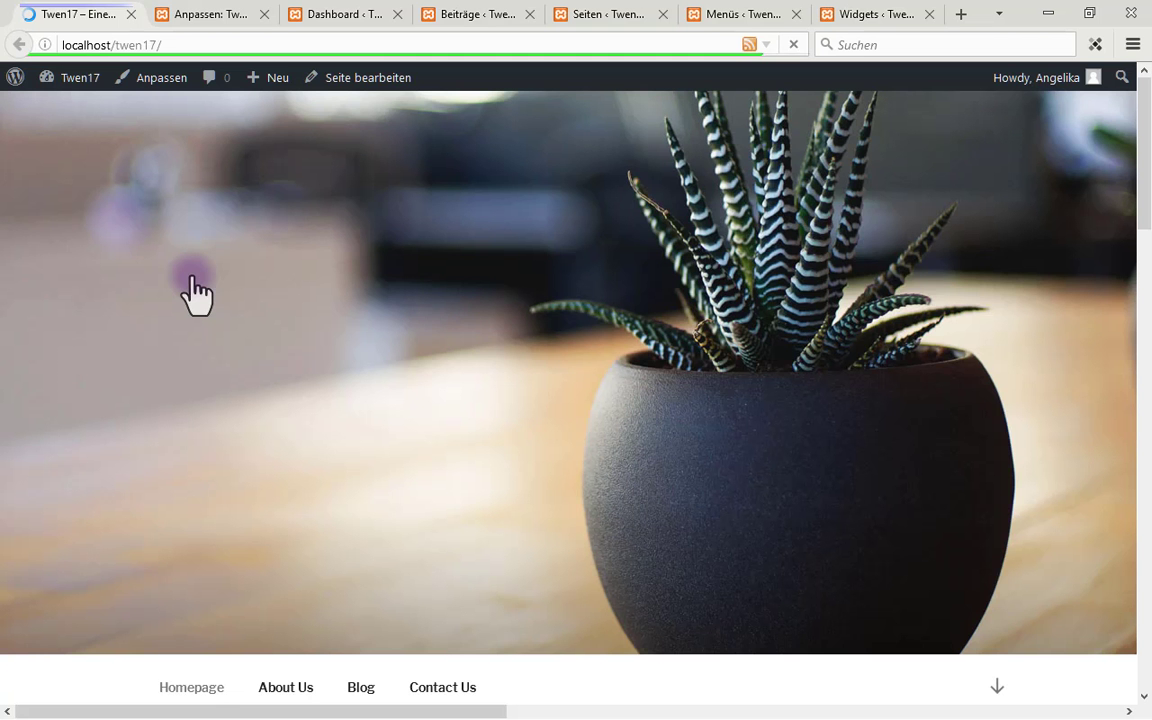
Jump from the front page's header image down to its Homepage content section
drag(1144, 158, 1086, 182)
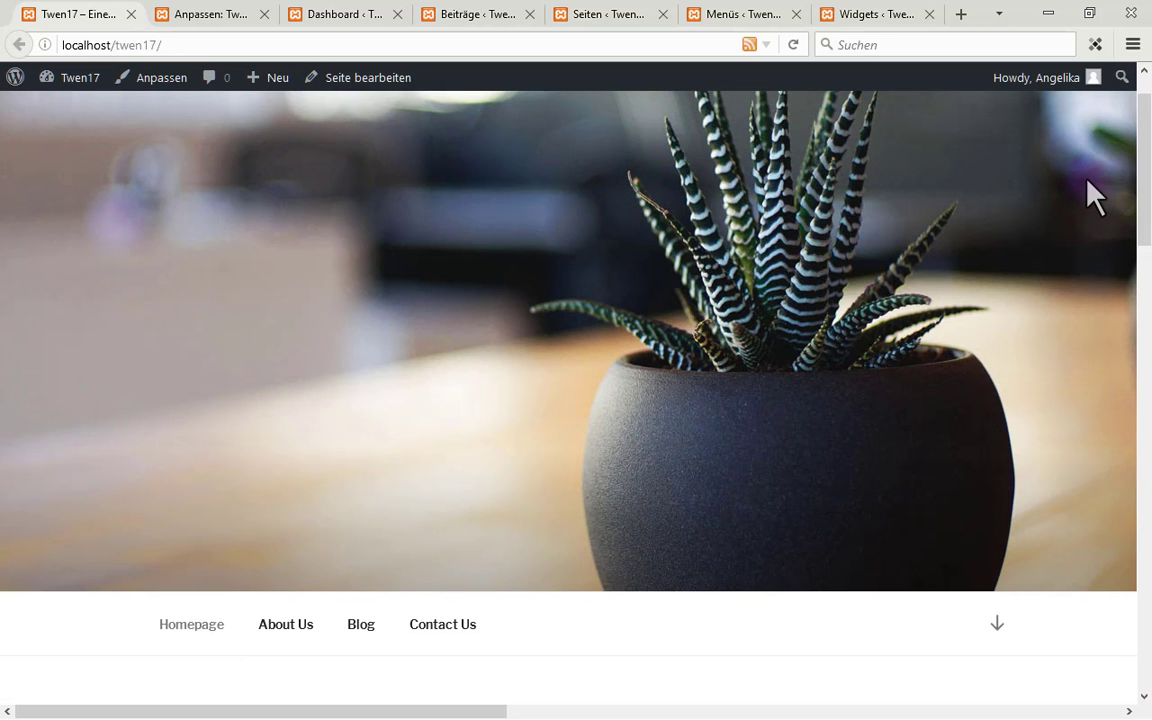
click(997, 622)
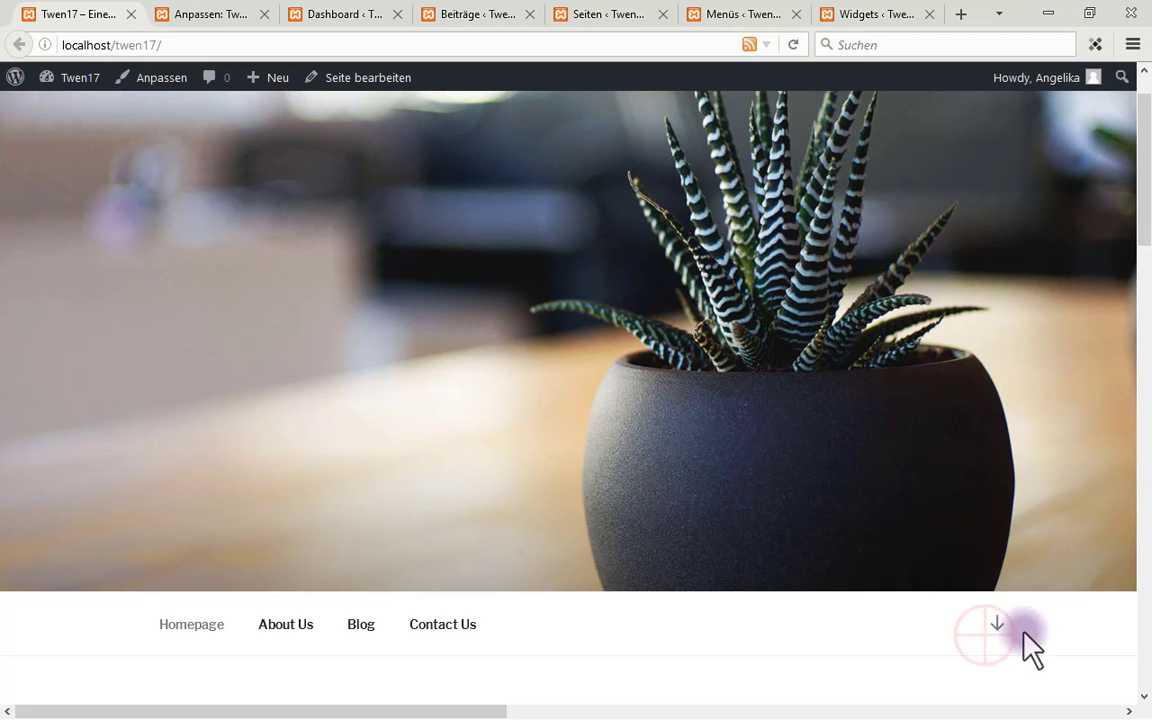
click(1002, 627)
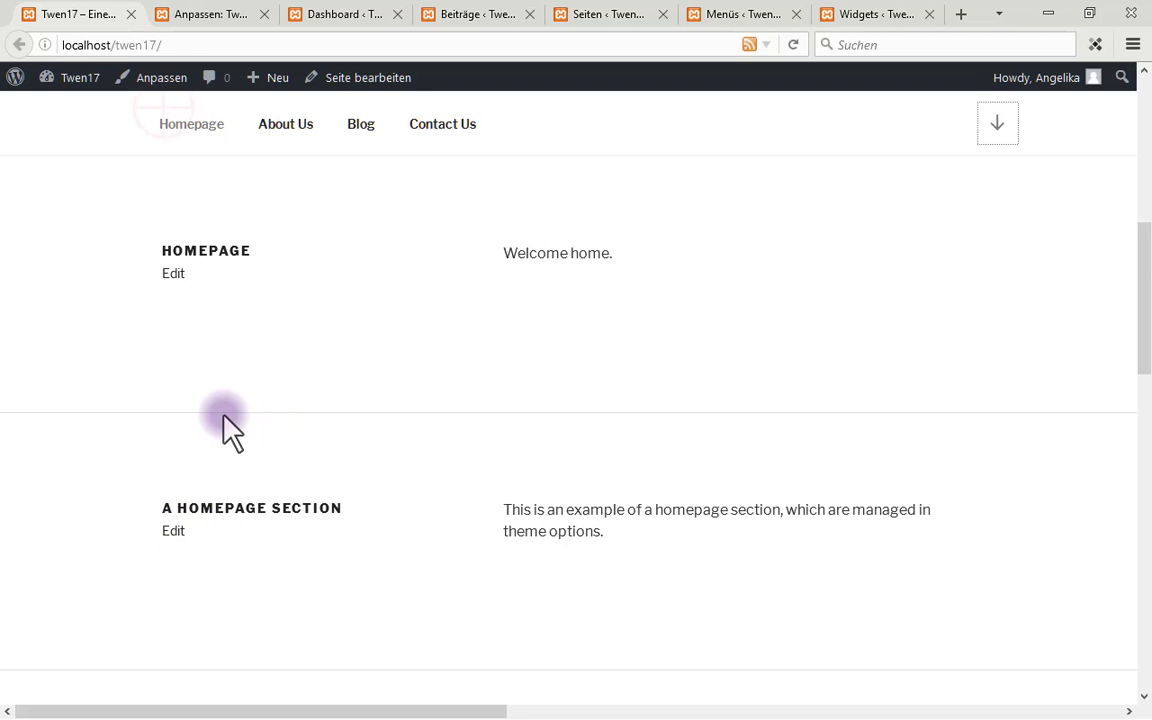
Return to the Customizer tab that is already open, closing the duplicate Customizer tab
click(165, 80)
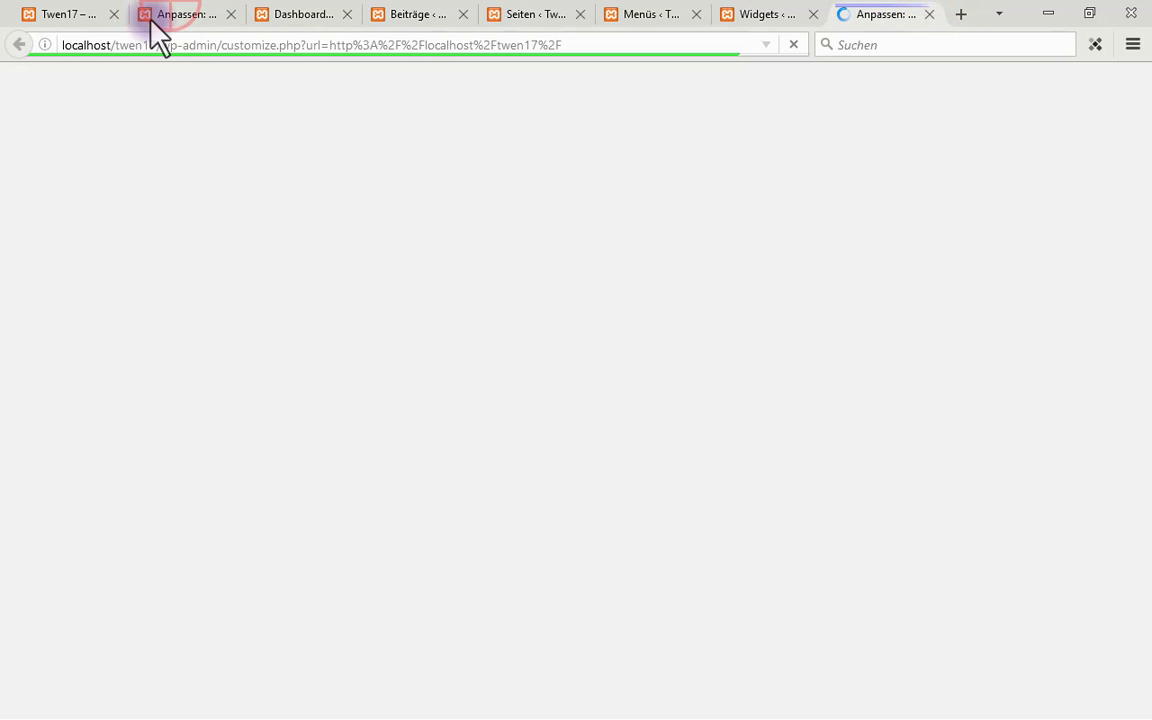
click(178, 22)
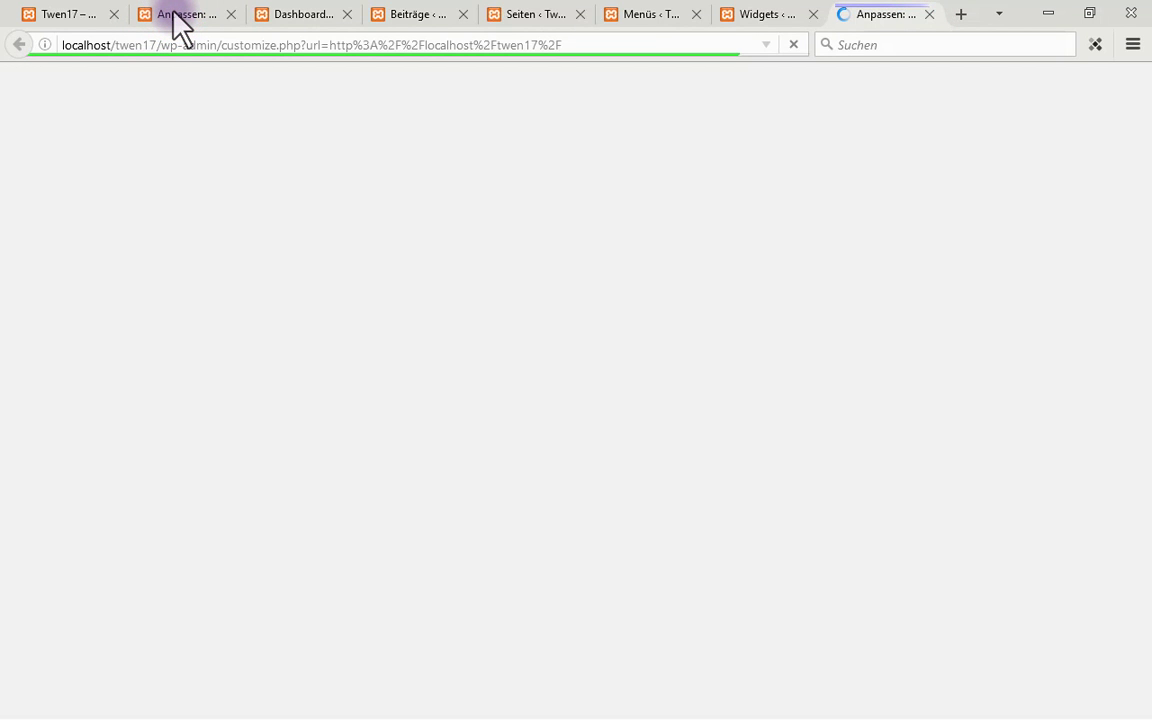
key(ctrl+w)
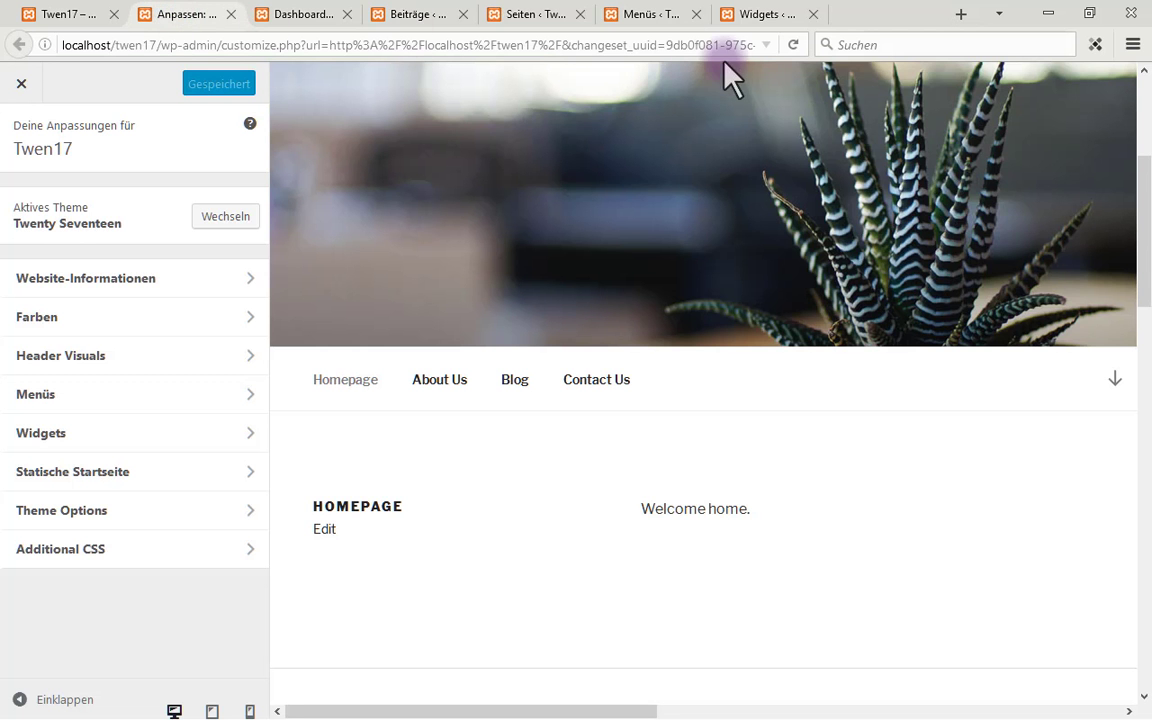
Set the site's tagline to "Neue Website" in Website-Informationen and try out the option that displays title and tagline
click(250, 276)
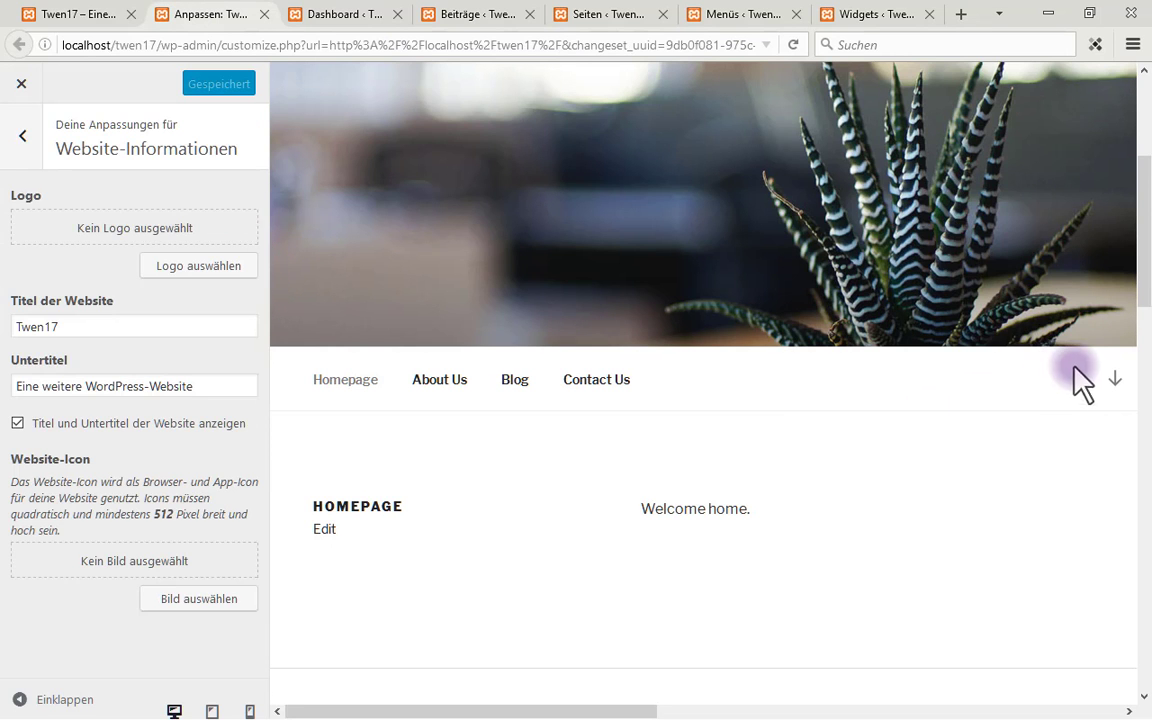
click(1108, 377)
scroll(1145, 285, down, 3)
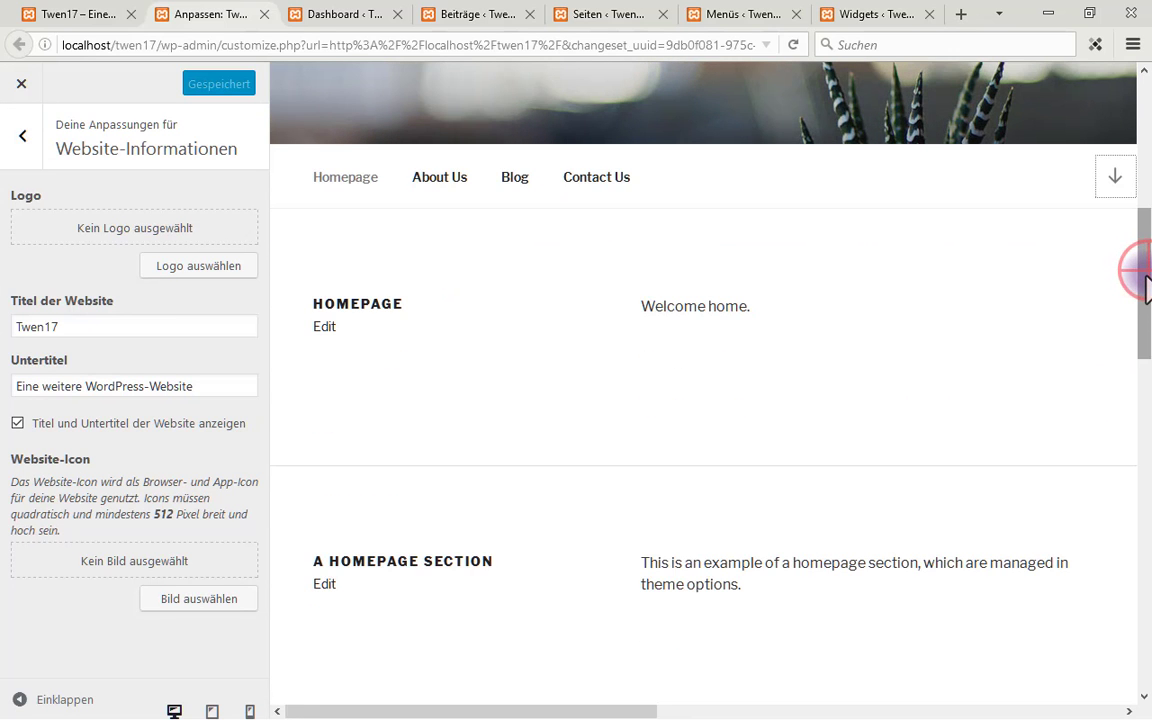
scroll(1147, 262, down, 1)
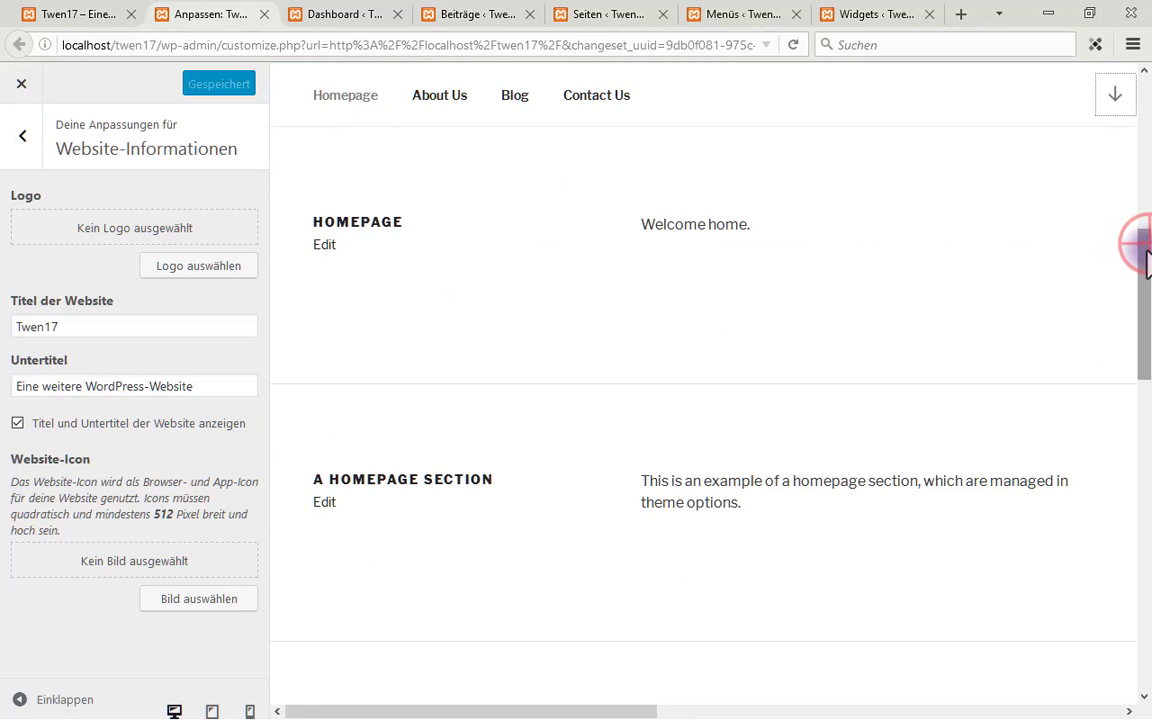
drag(1145, 255, 1131, 129)
click(600, 703)
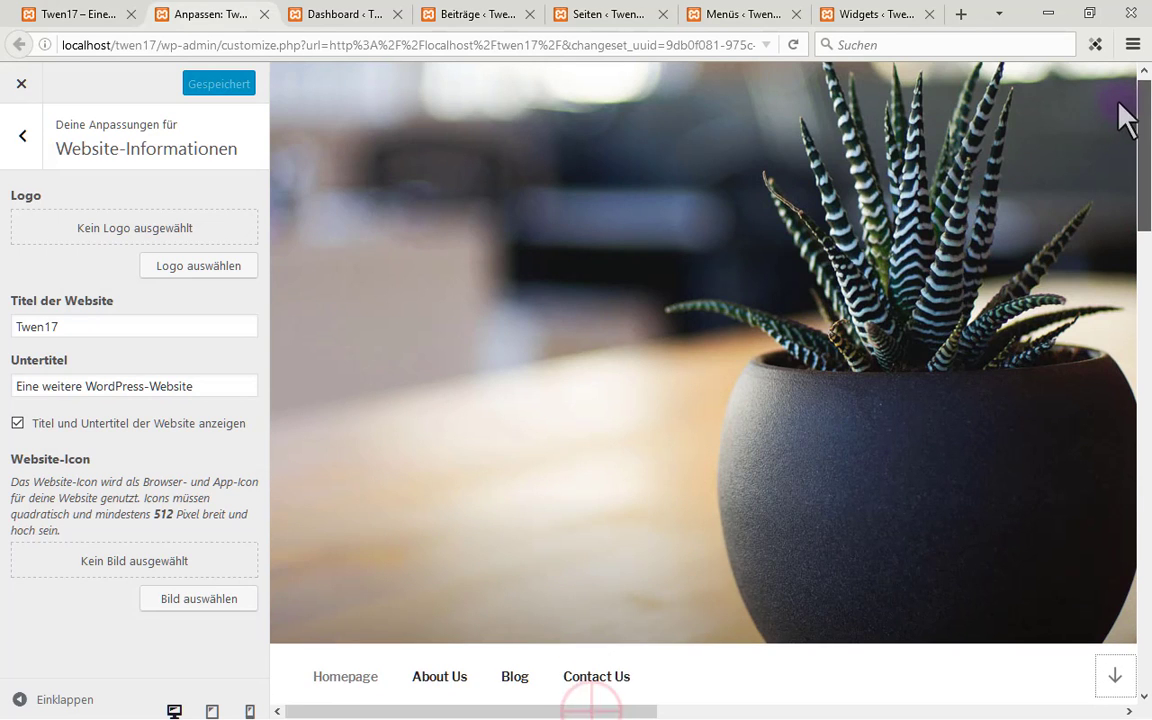
drag(605, 708, 815, 704)
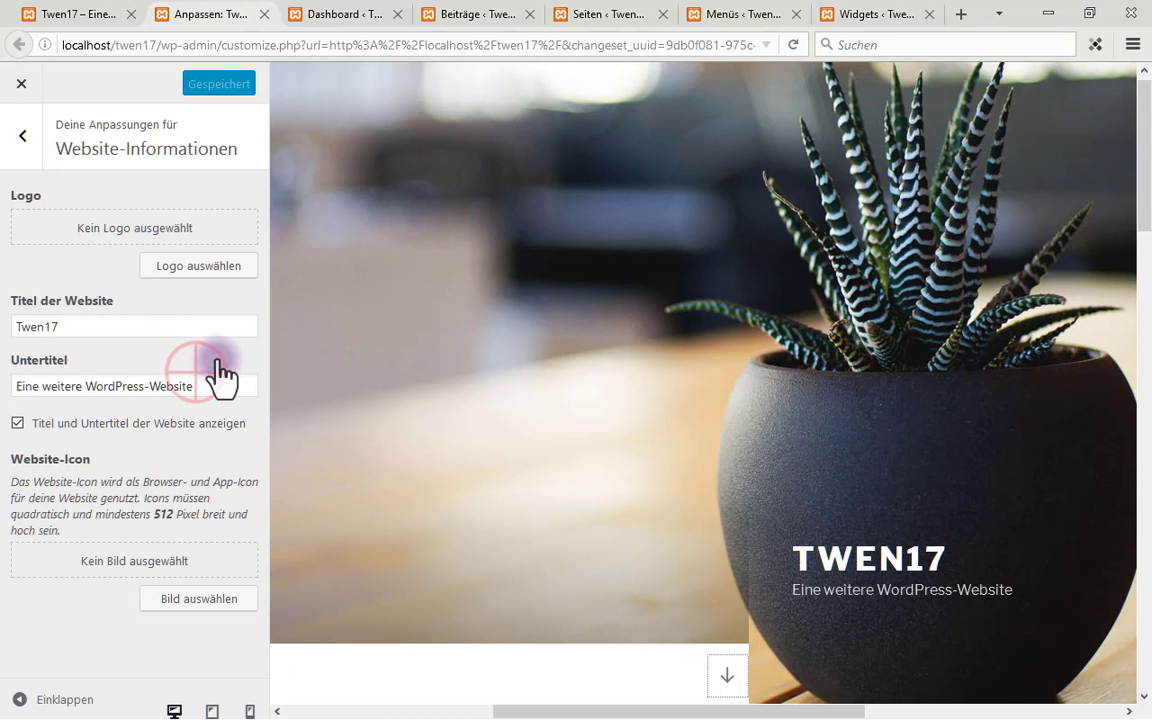
drag(206, 375, 28, 385)
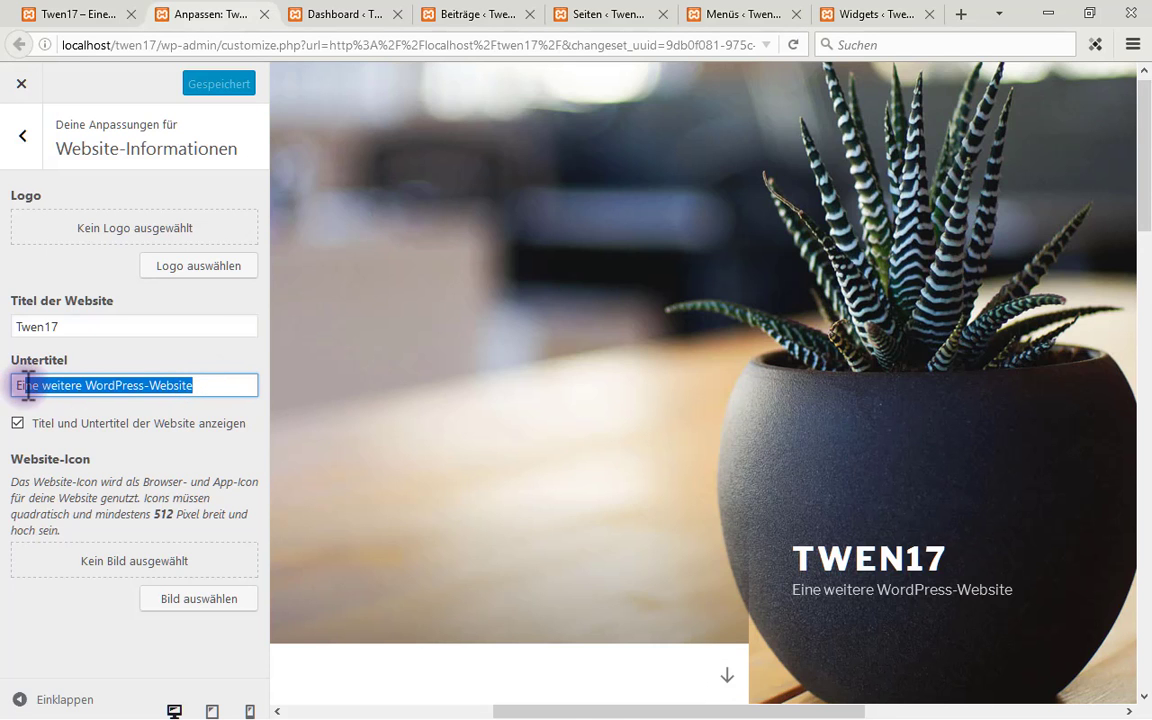
text(Ei)
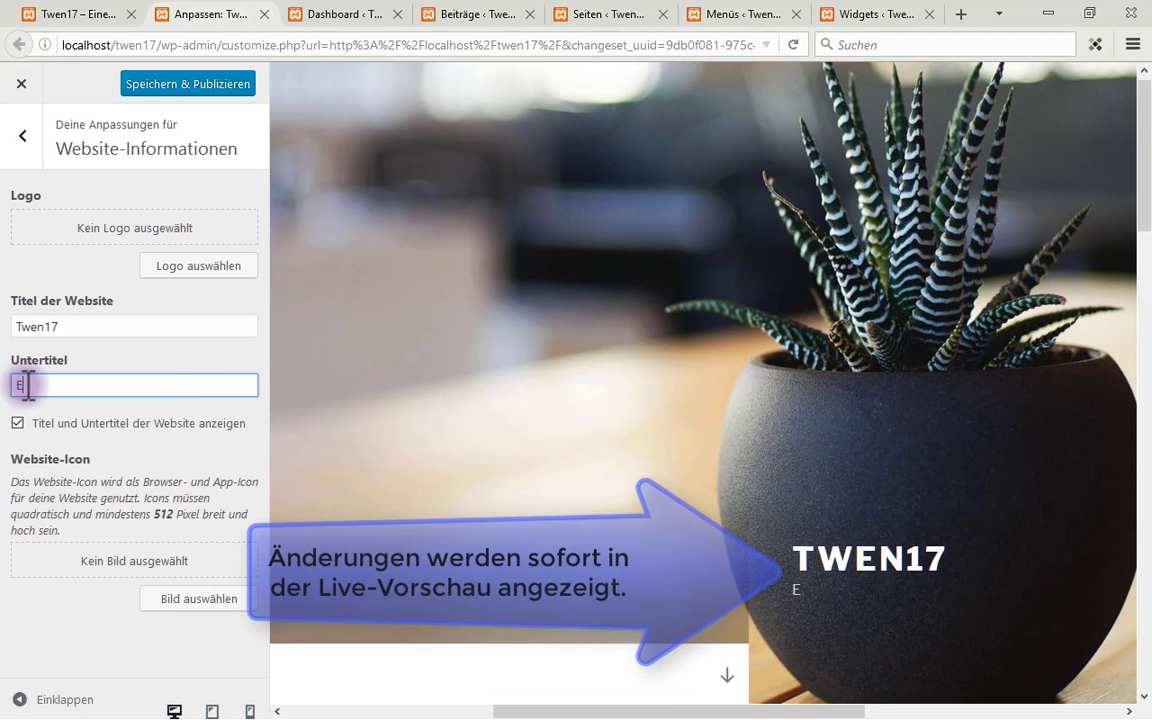
key(BackSpace)
text(Neue Website)
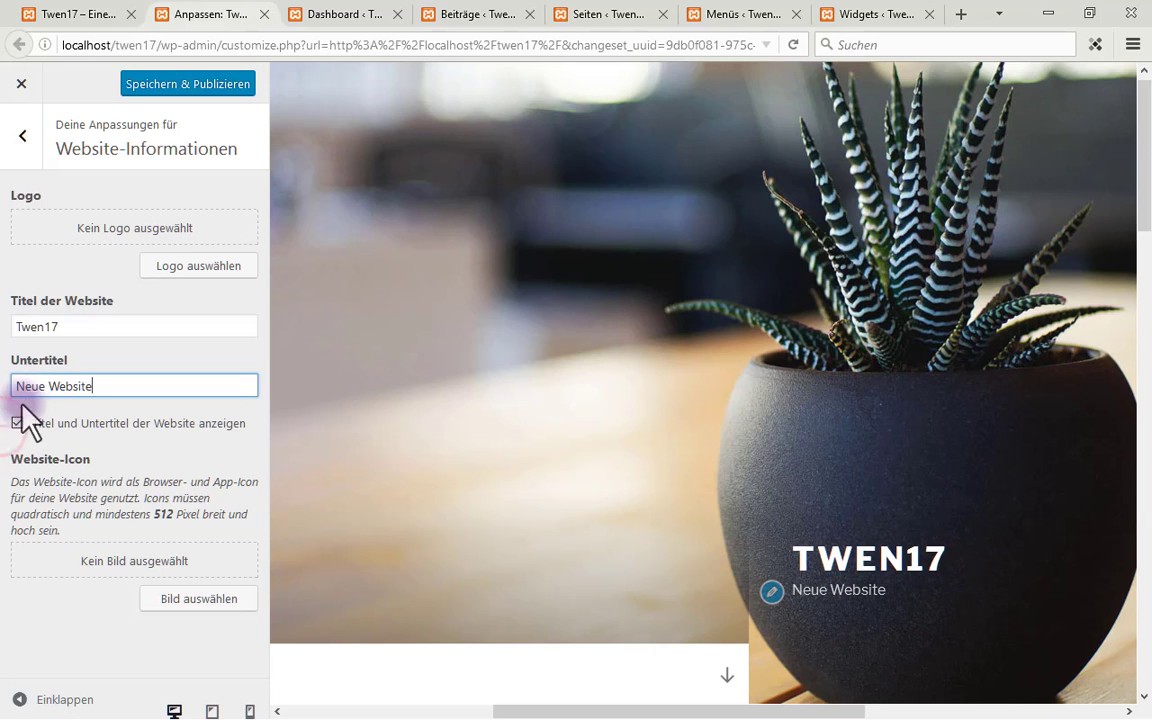
click(17, 423)
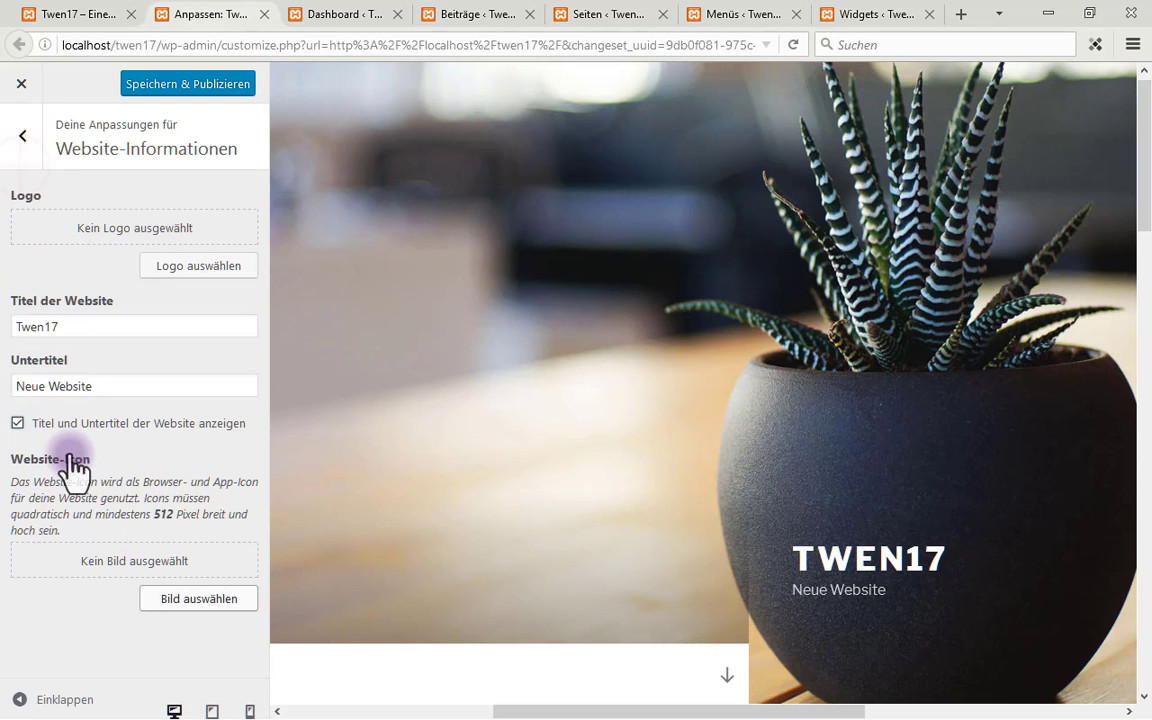
Switch the color scheme to Dark in the Farben section and check it in the preview from the contact section up to the header
click(22, 136)
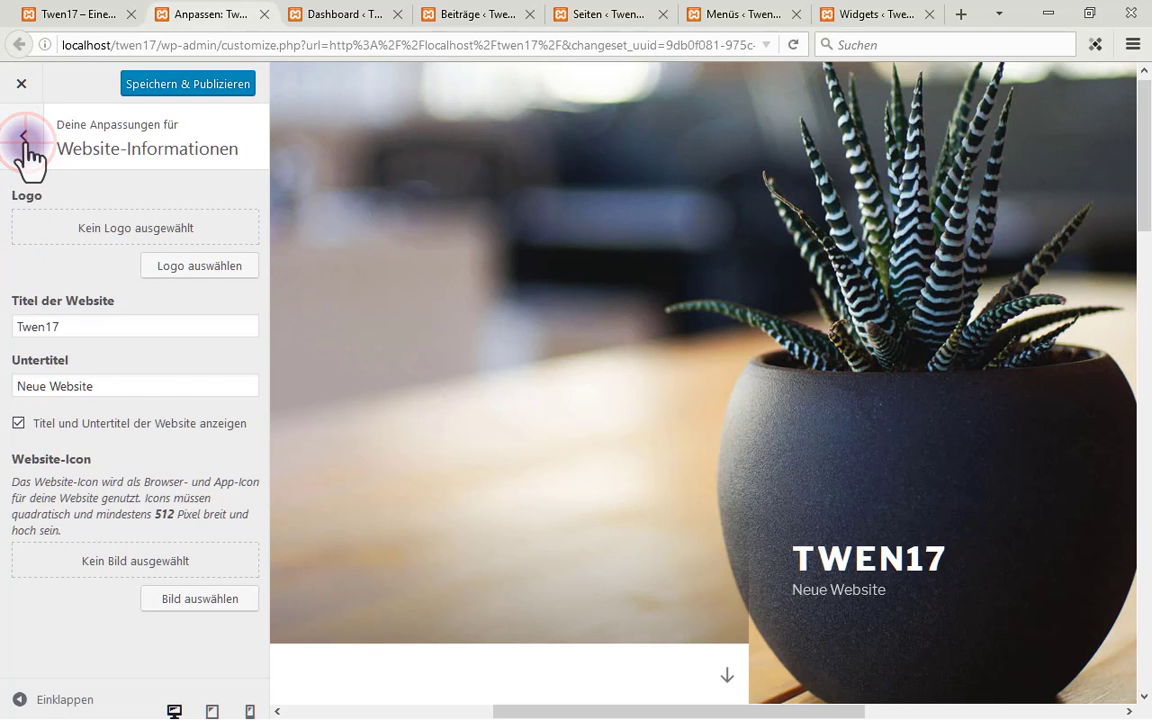
click(252, 316)
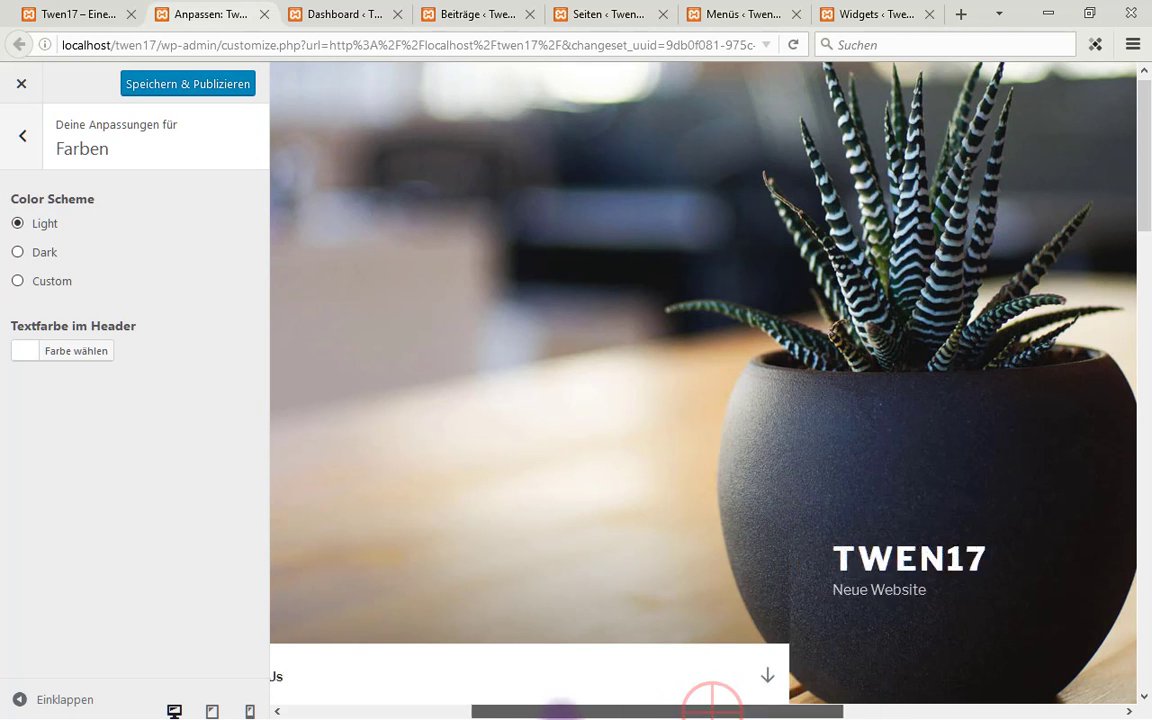
click(1138, 126)
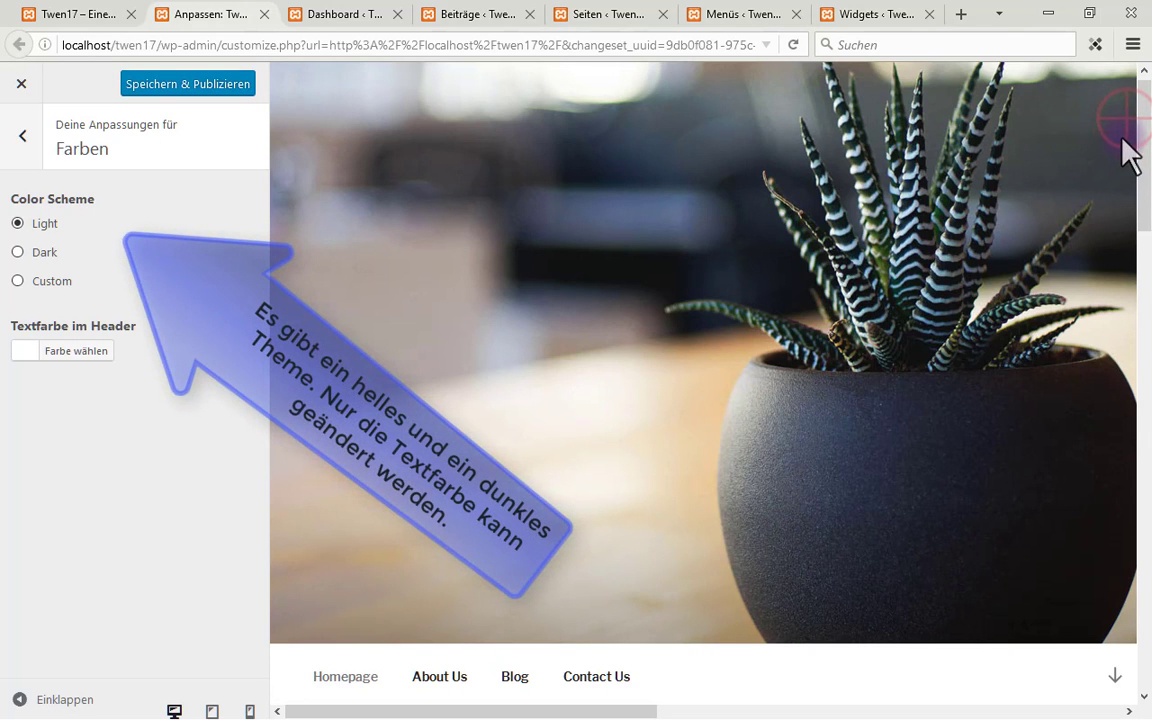
mouse_move(1141, 130)
mouse_down()
mouse_move(1141, 420)
mouse_move(1141, 130)
mouse_up()
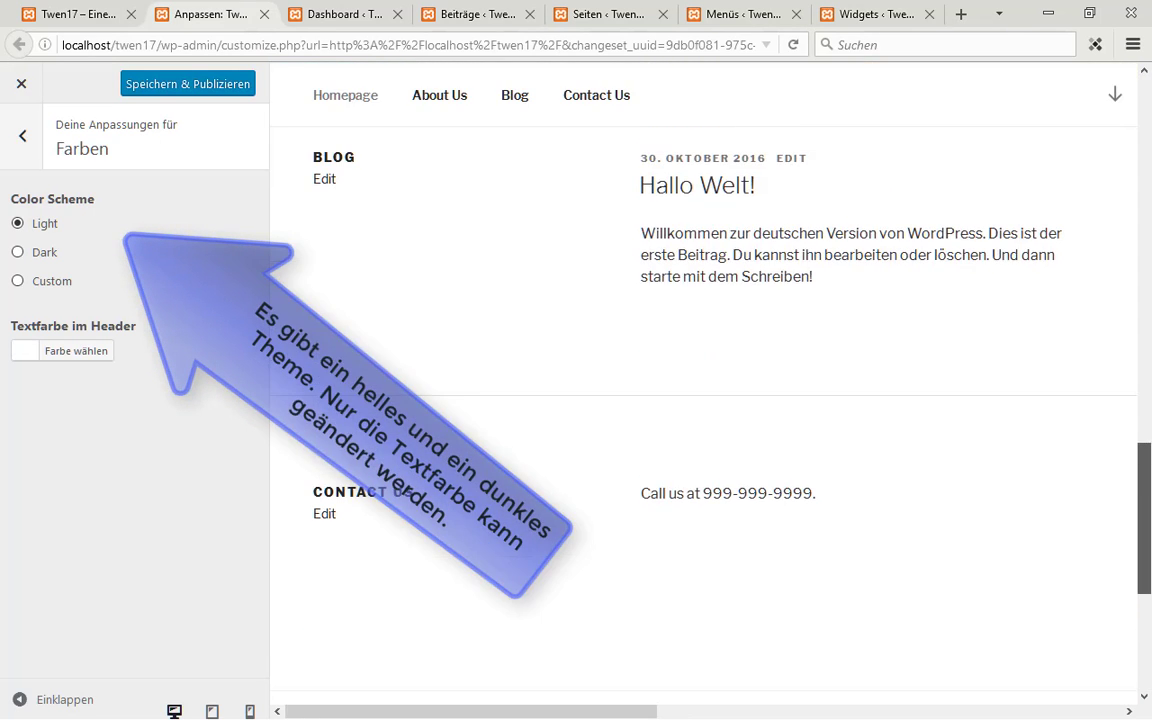
click(45, 252)
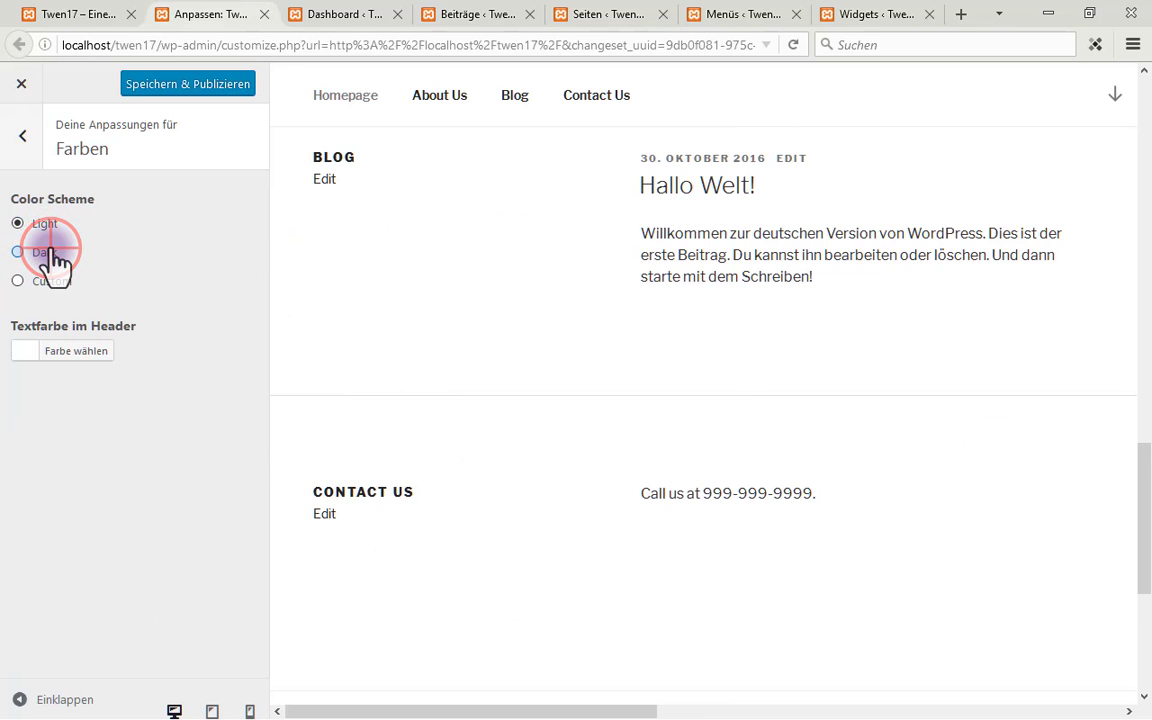
click(1130, 480)
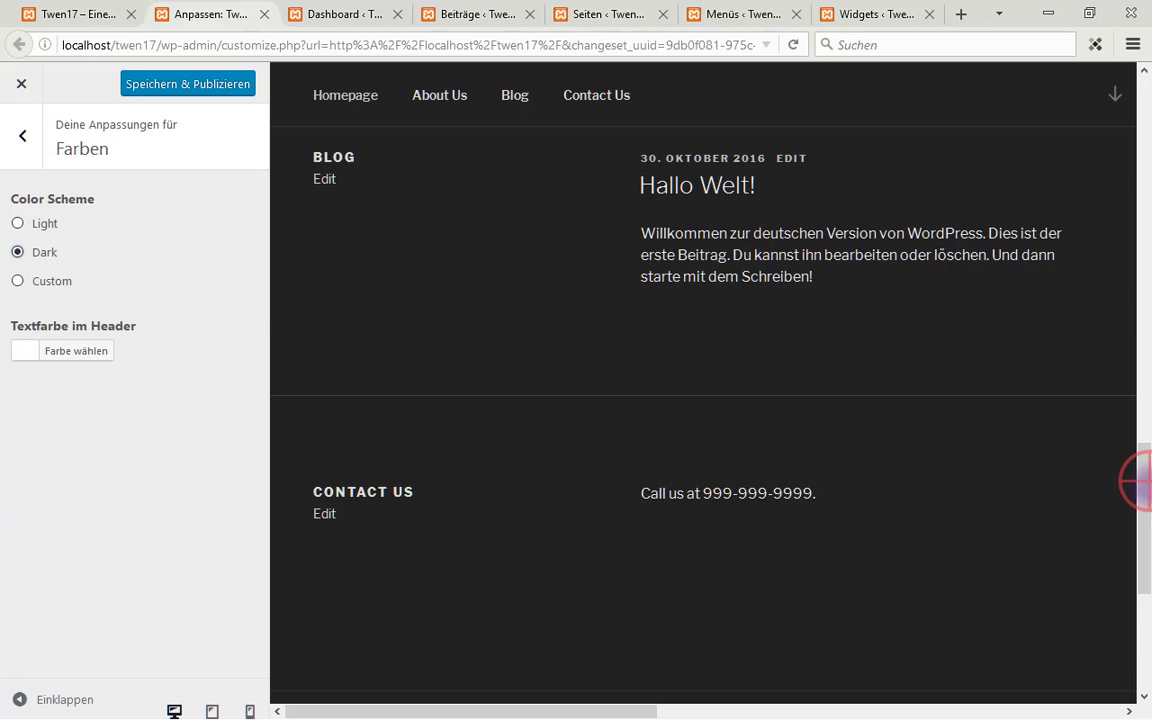
drag(1136, 482, 1141, 140)
click(630, 680)
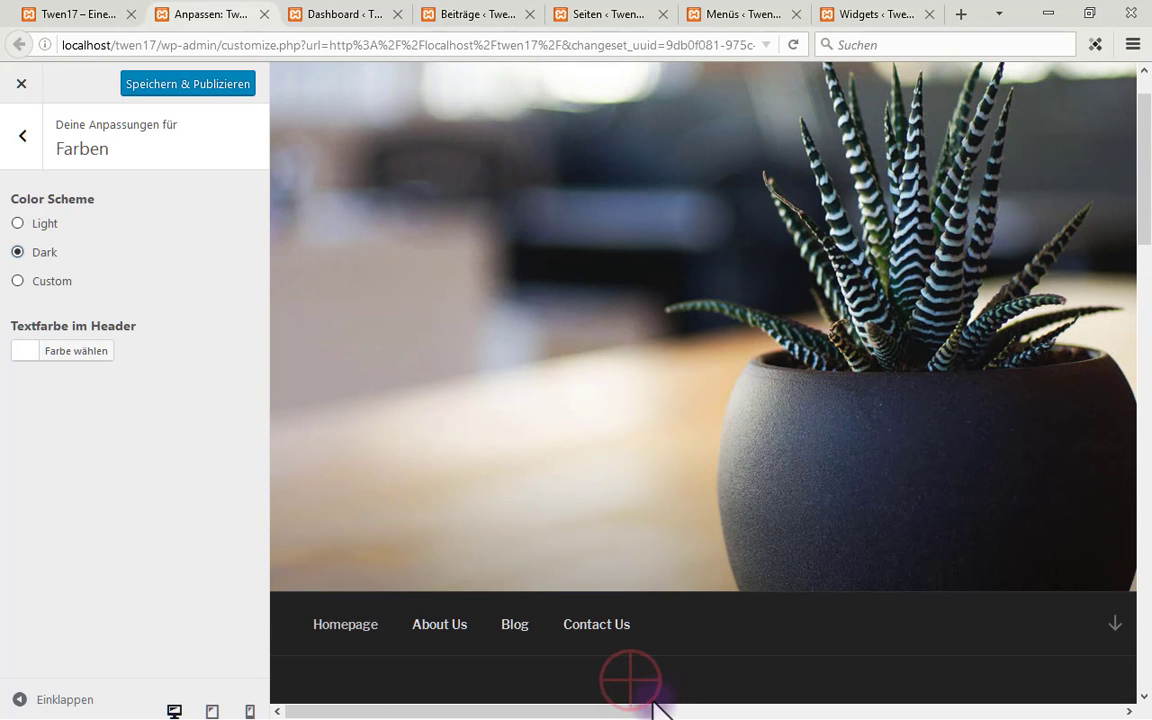
click(640, 710)
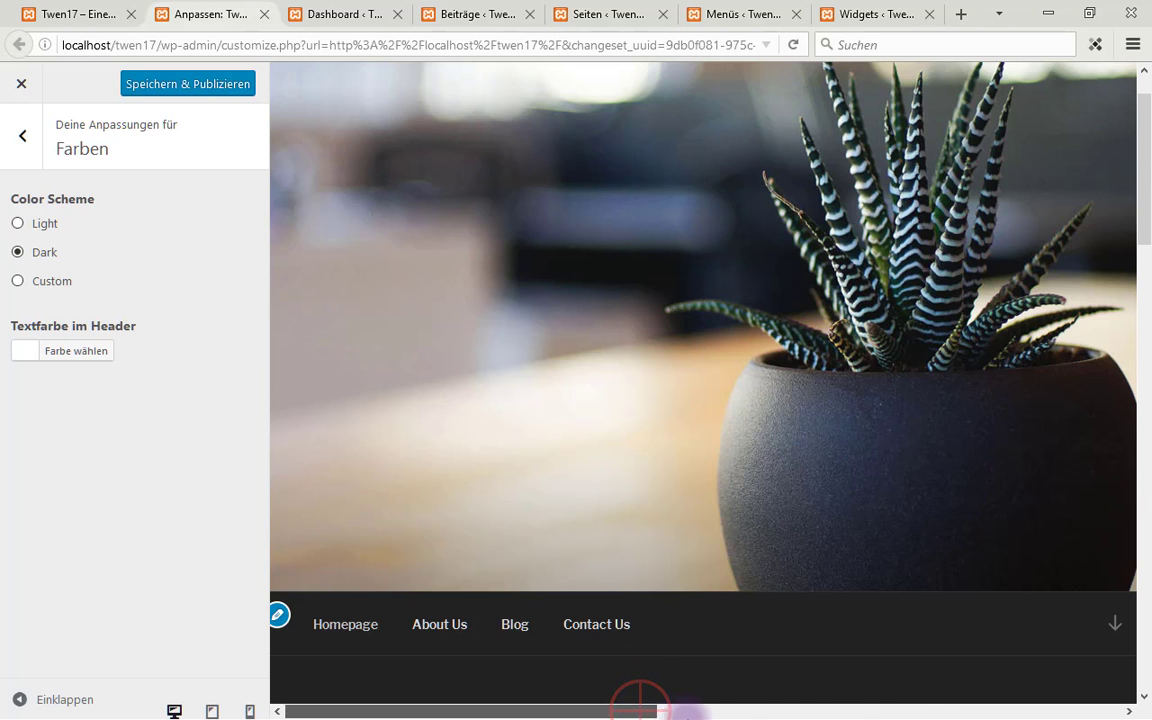
Set the header text color to the green #07ba0a and view it on the site title in the preview
drag(640, 710, 826, 705)
click(819, 530)
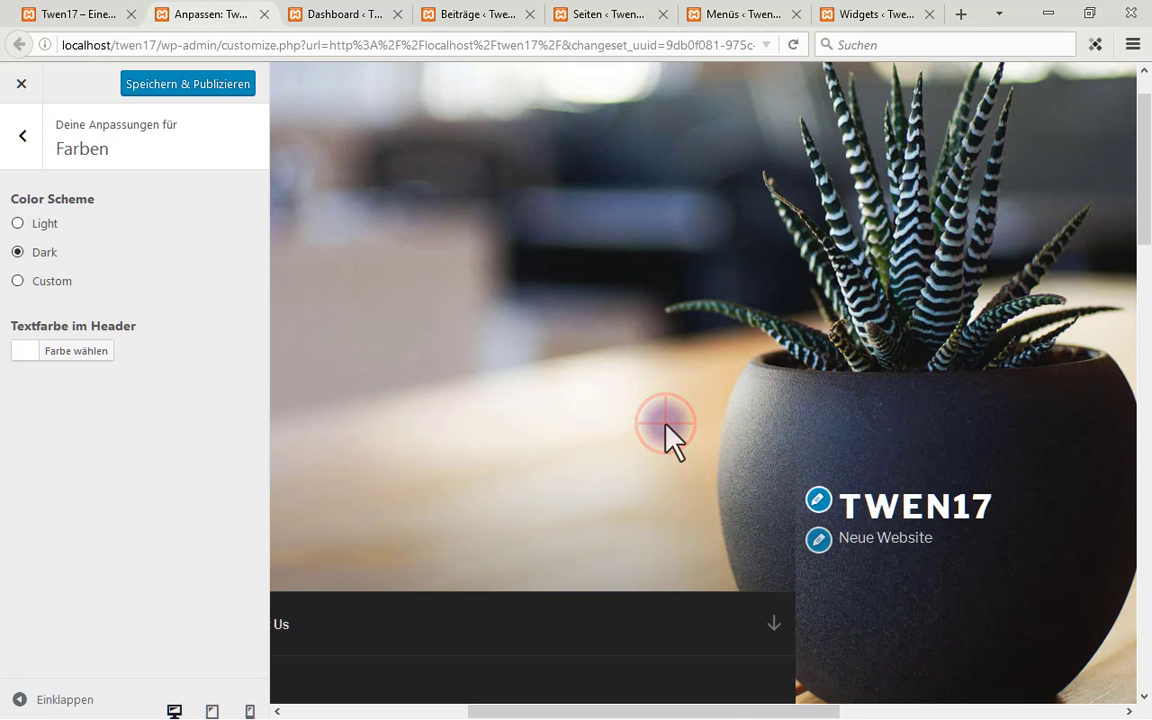
click(86, 352)
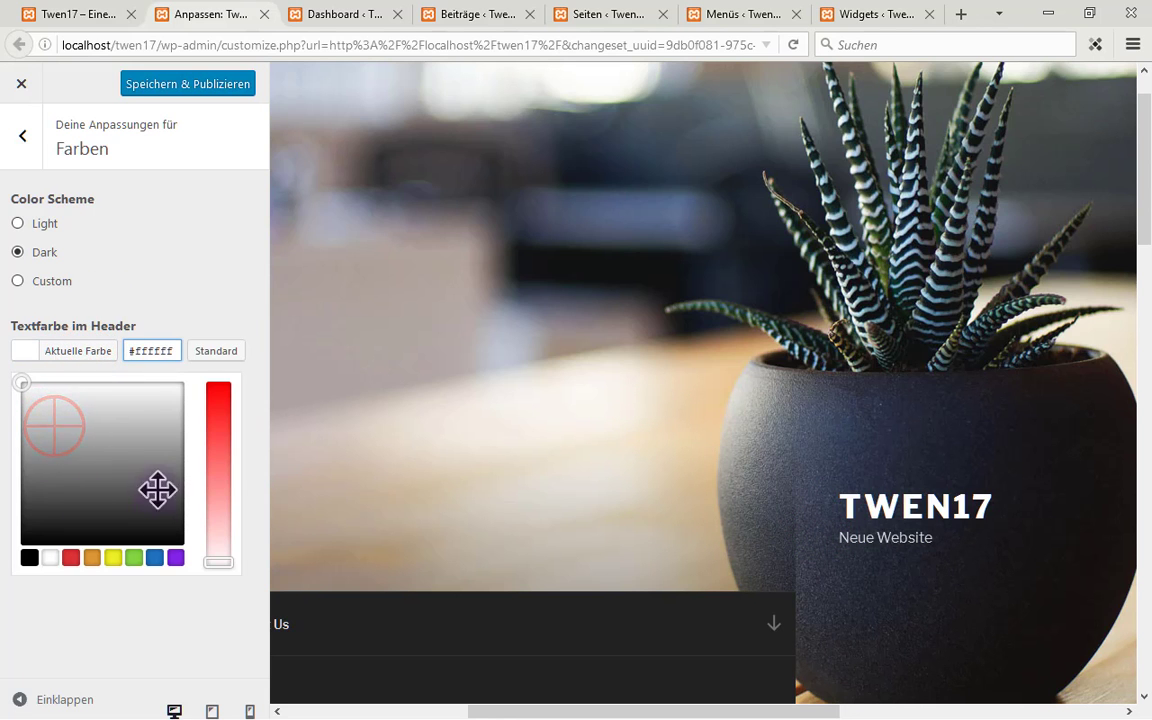
click(164, 458)
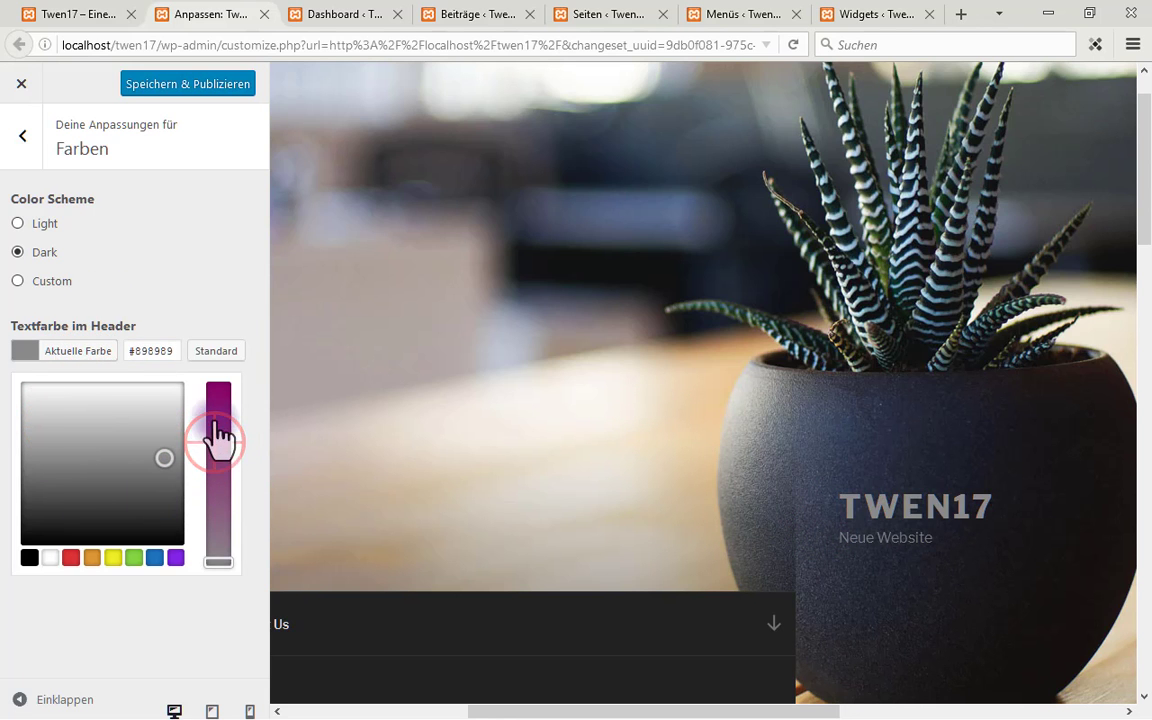
click(218, 393)
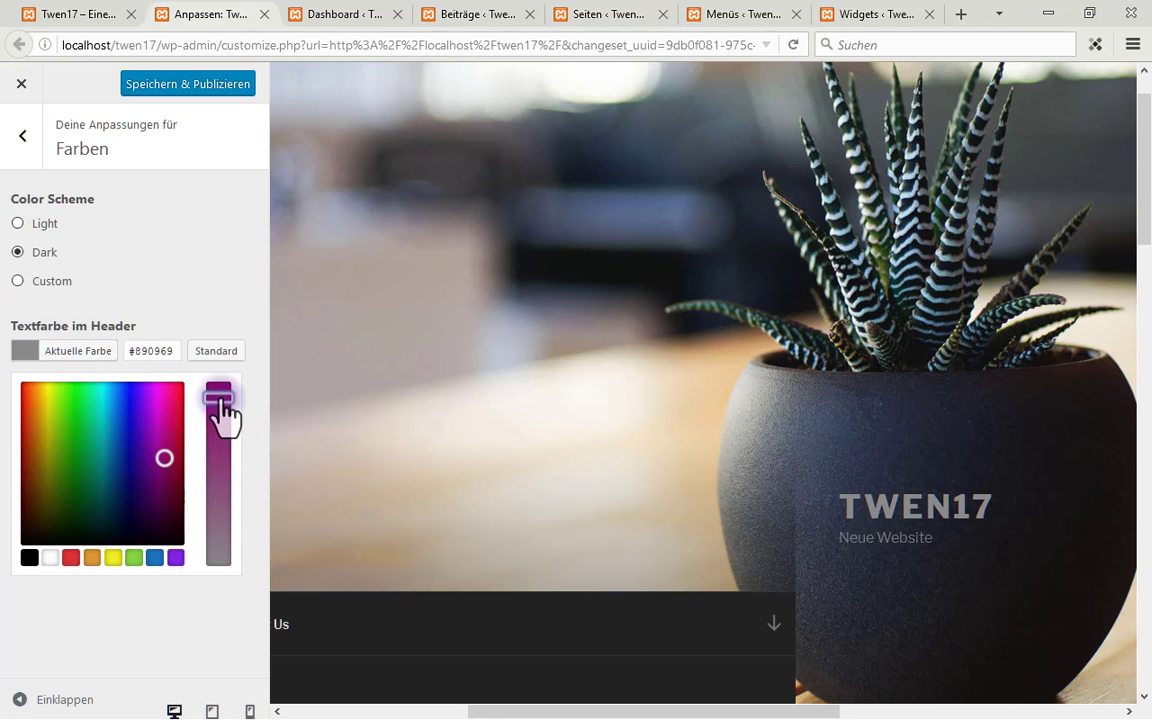
click(75, 427)
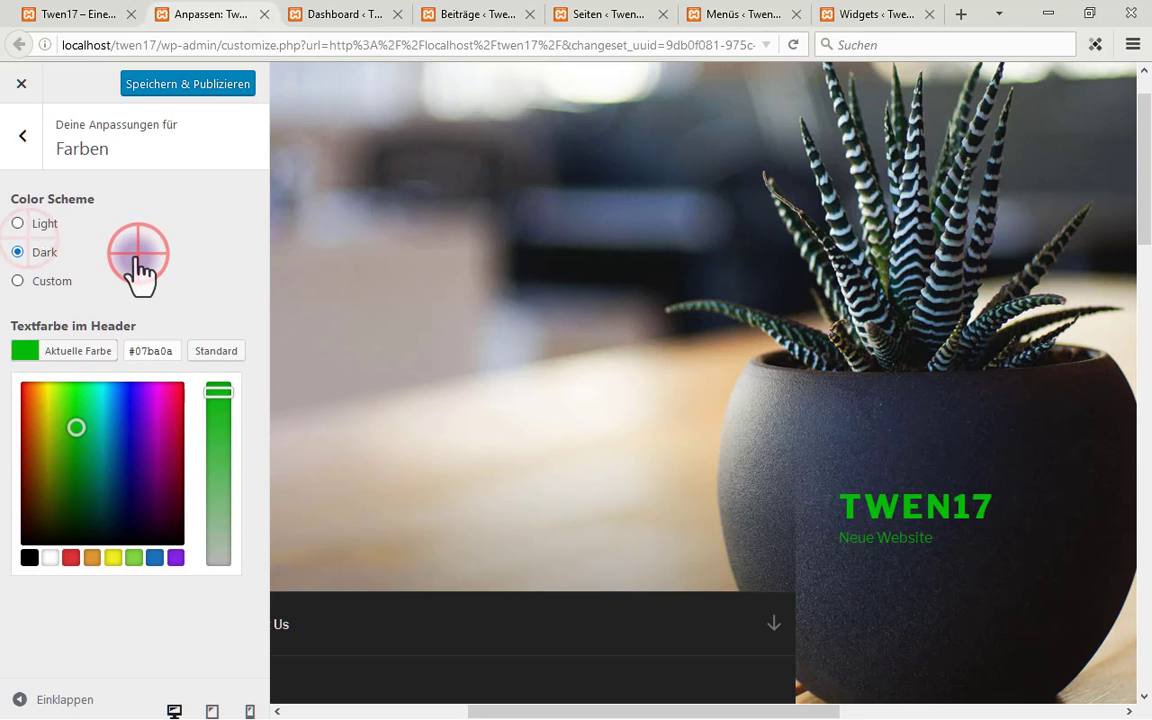
Try the Light color scheme, ending with the Custom color scheme selected
click(66, 238)
click(45, 228)
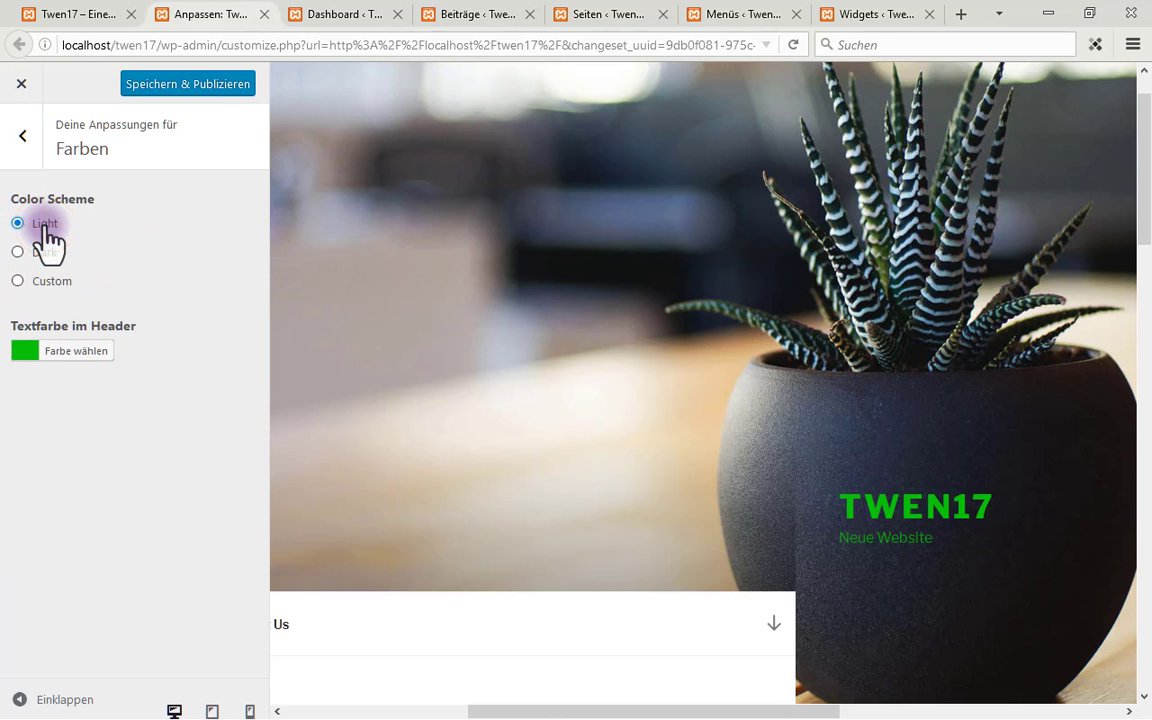
click(43, 283)
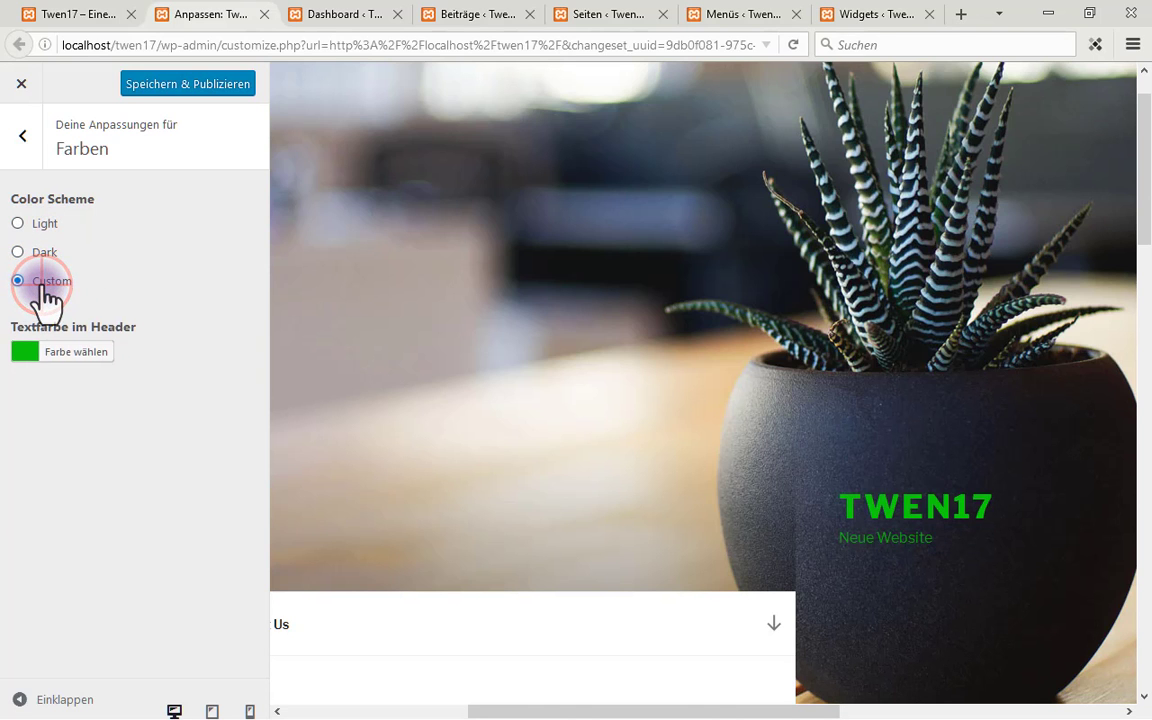
Set the header text color to the preset purple #8224e3
click(47, 398)
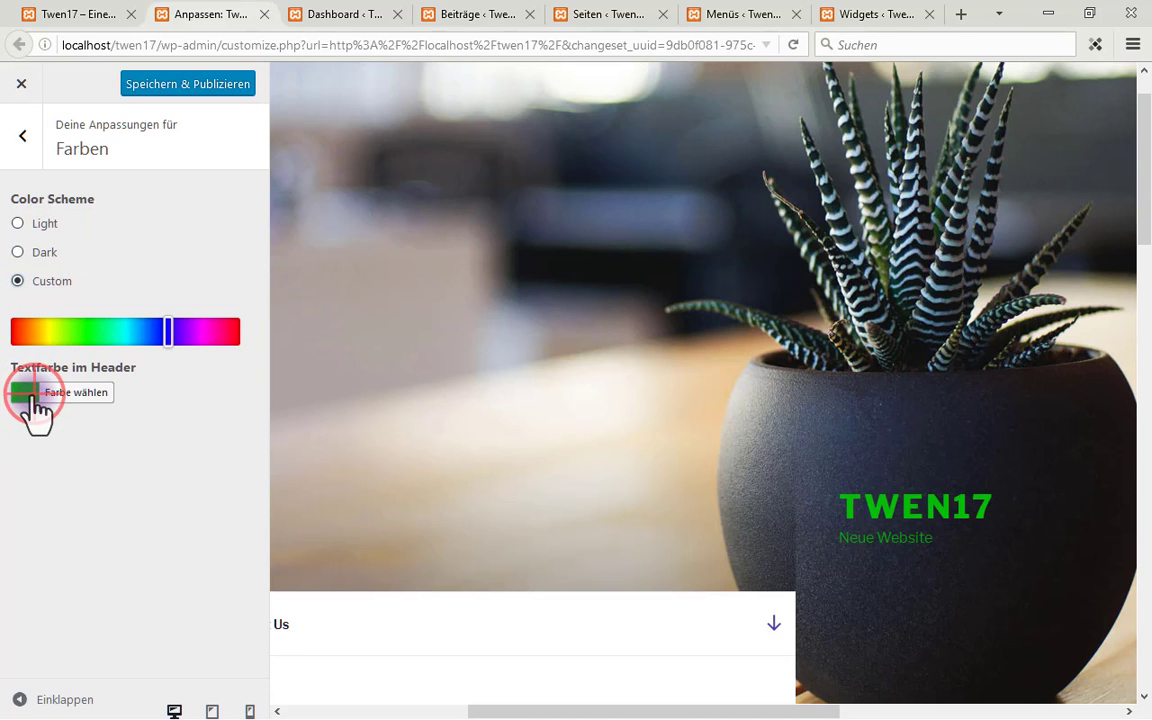
click(29, 405)
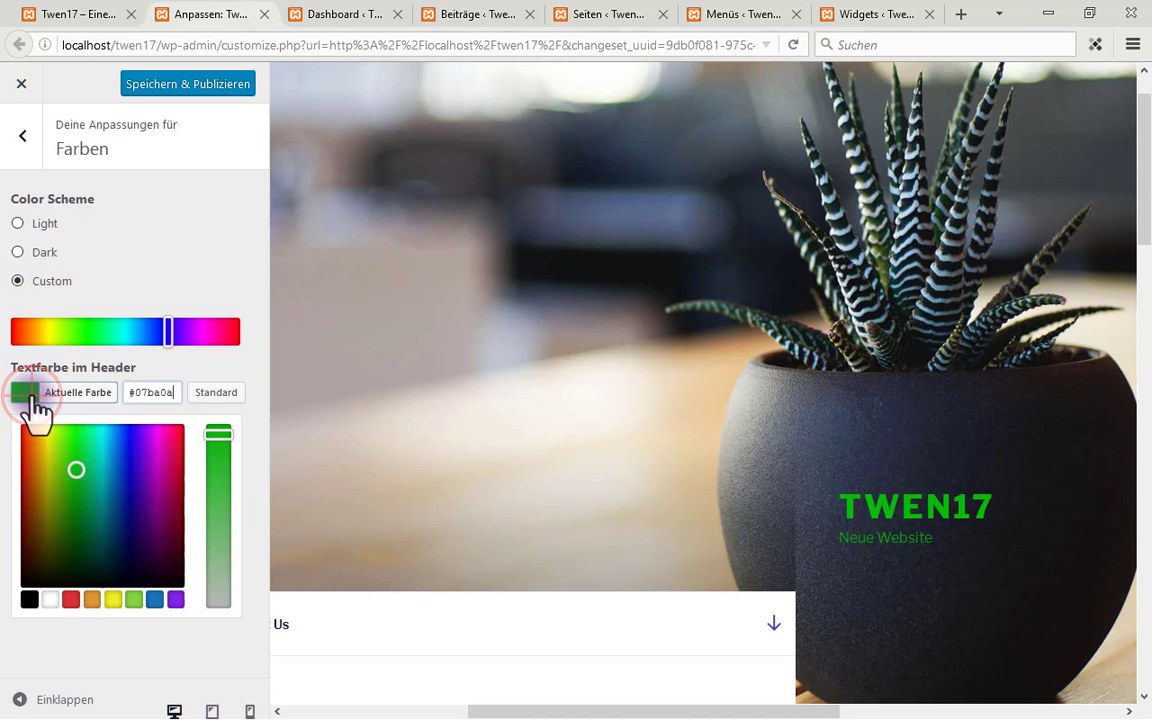
click(172, 600)
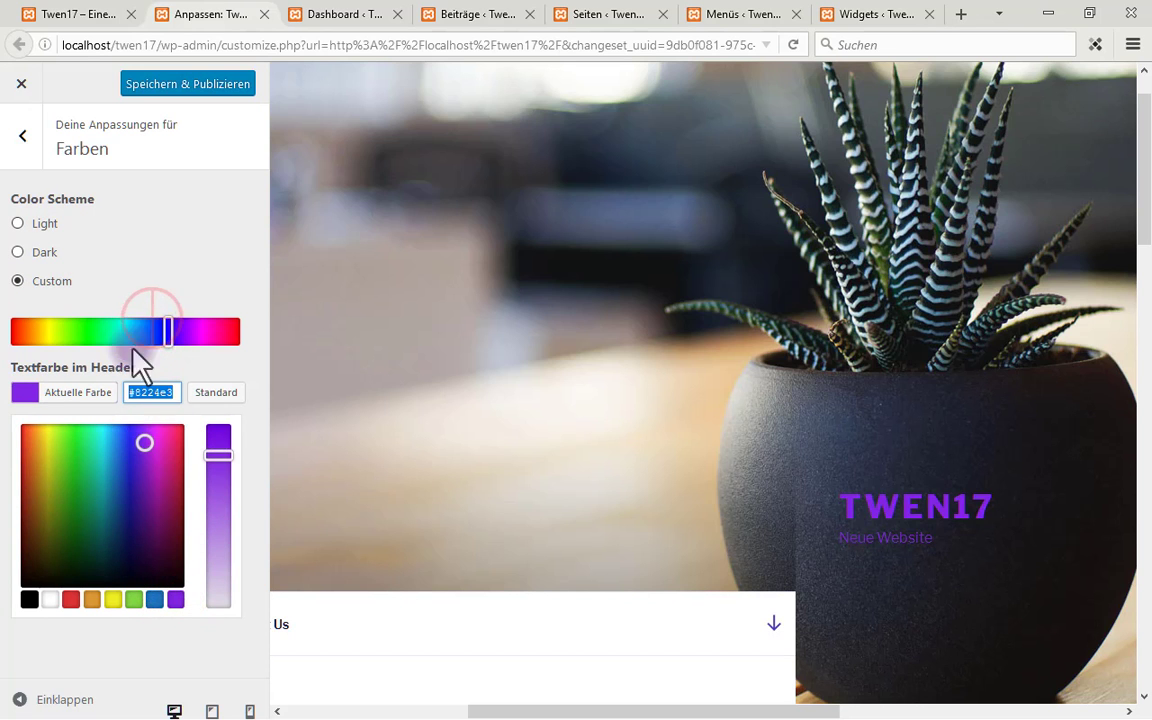
Shift the custom scheme's hue from blue to magenta and check the preview from the navigation down to the Blog section
click(173, 328)
drag(173, 330, 204, 338)
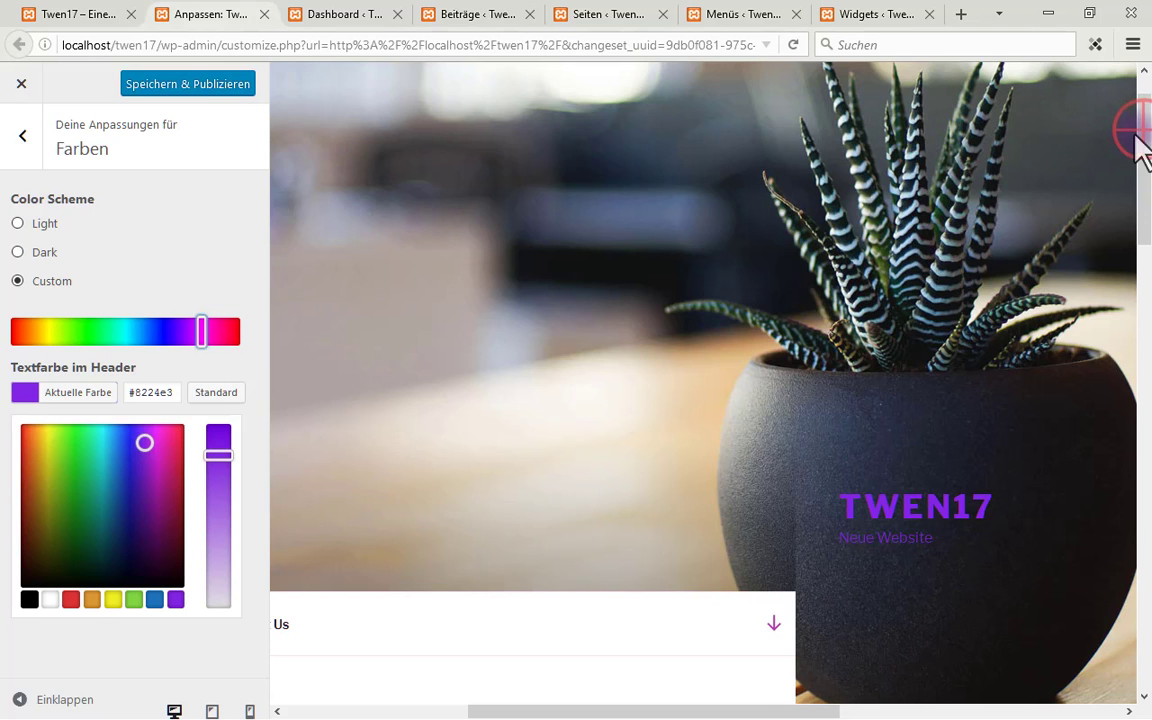
scroll(1143, 185, down, 3)
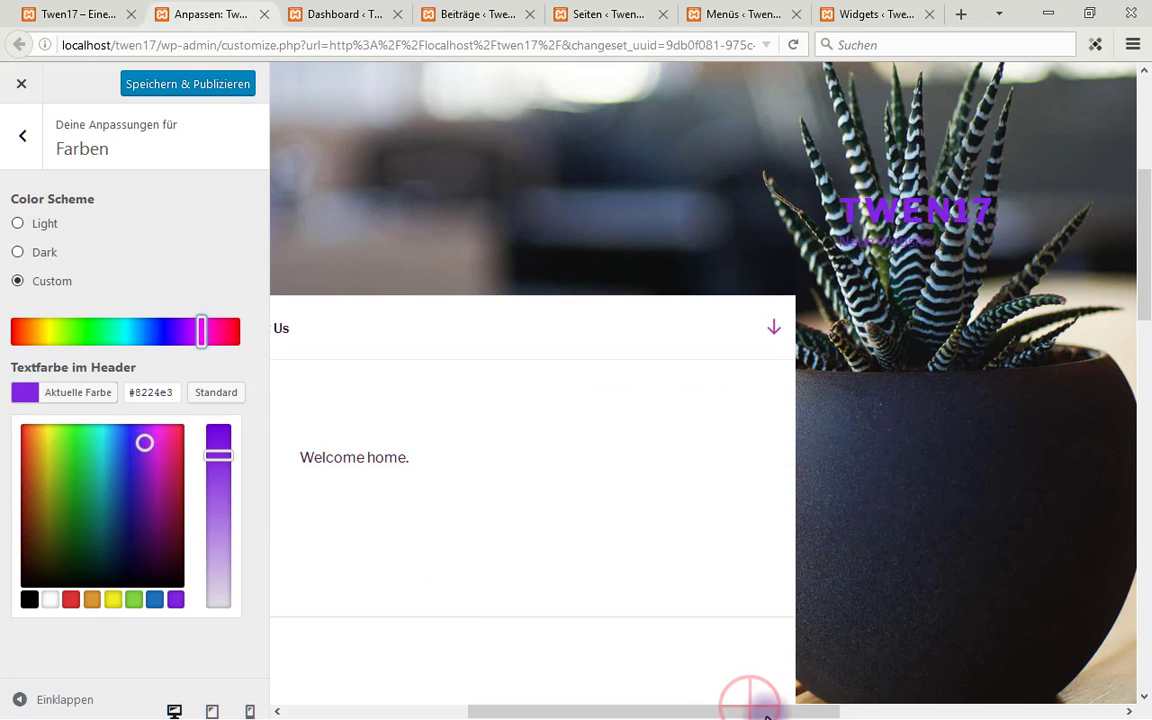
drag(752, 710, 476, 708)
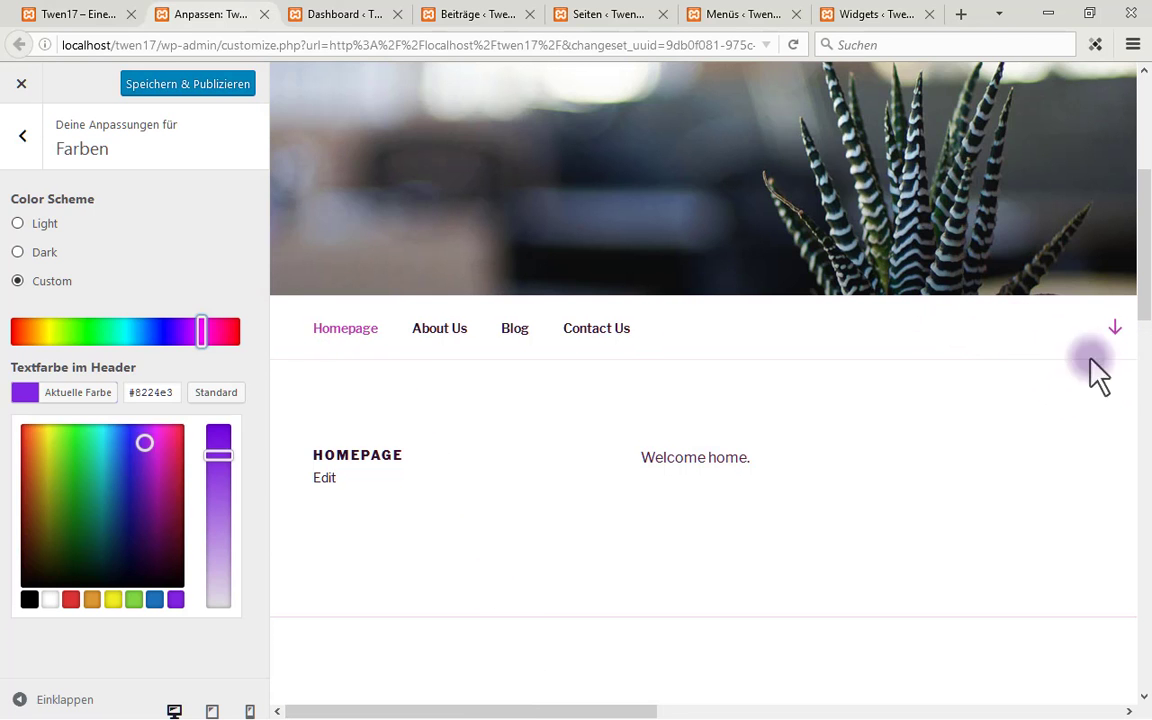
scroll(990, 437, down, 7)
scroll(990, 437, up, 1)
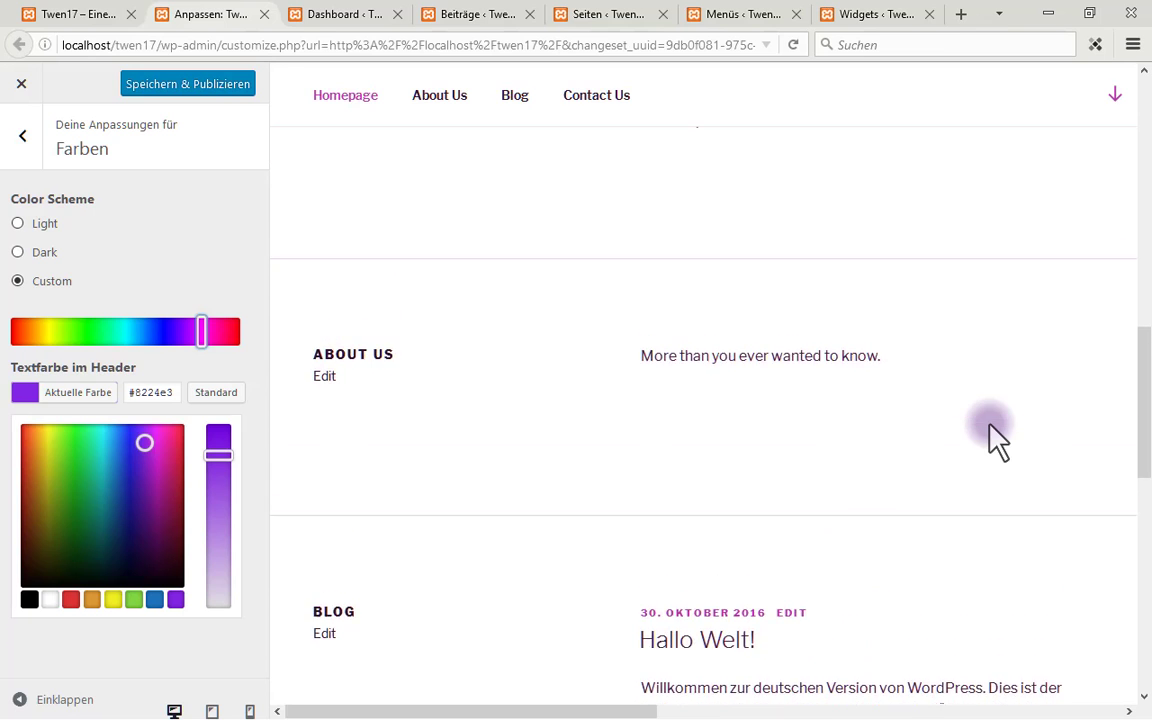
scroll(993, 437, down, 1)
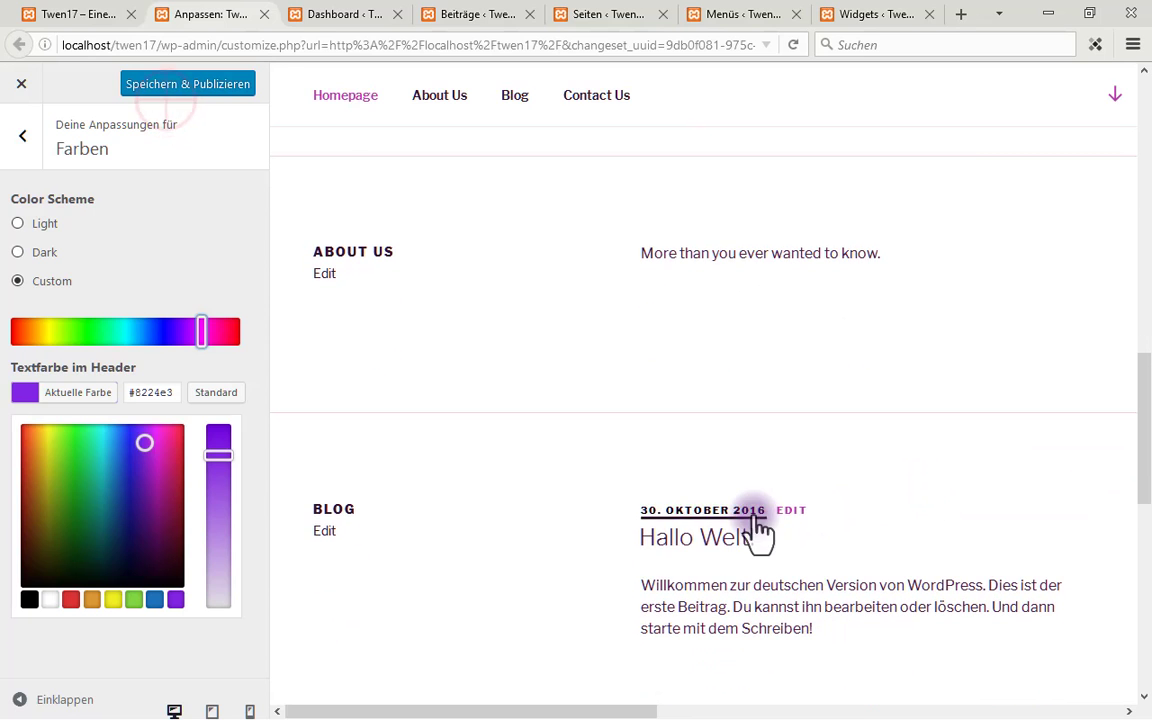
Save and publish the Customizer changes, and reload the live front page to check its navigation and Homepage section colors
click(184, 86)
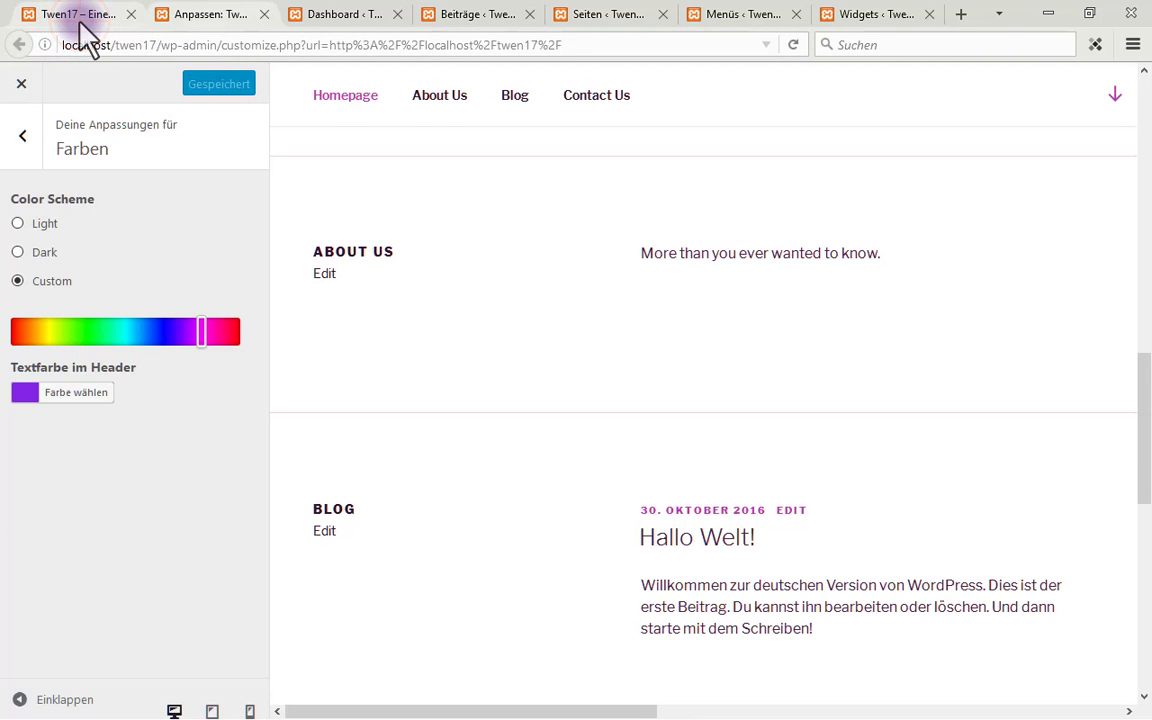
click(82, 24)
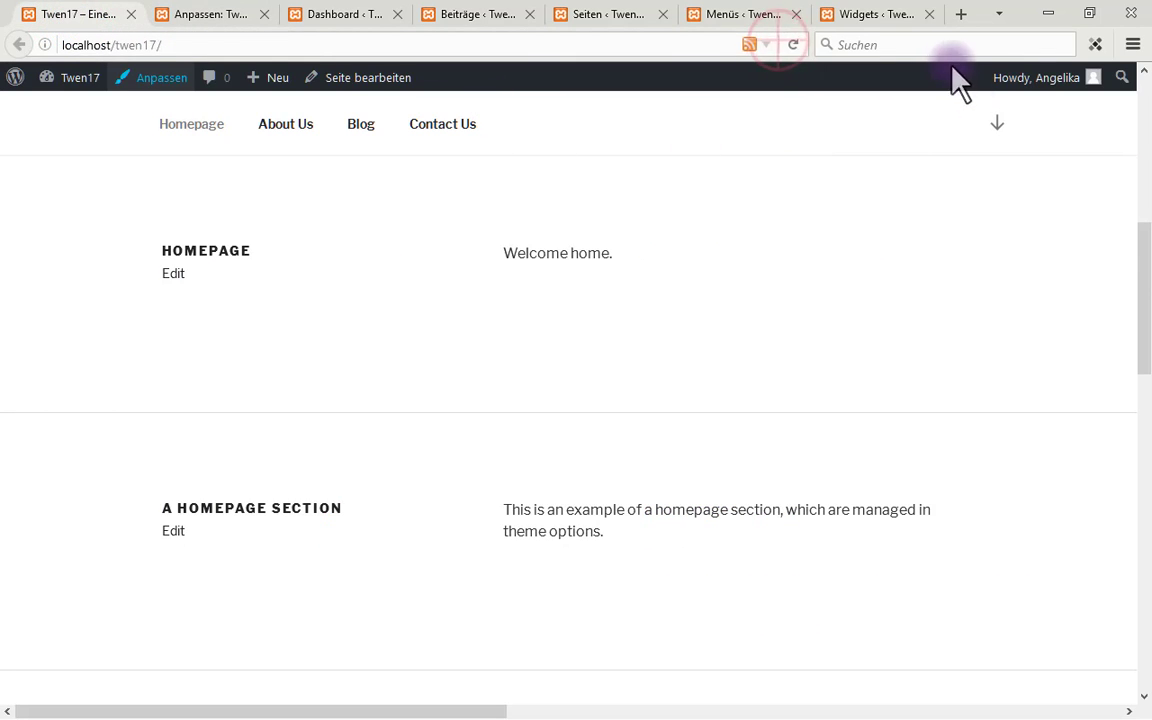
click(795, 44)
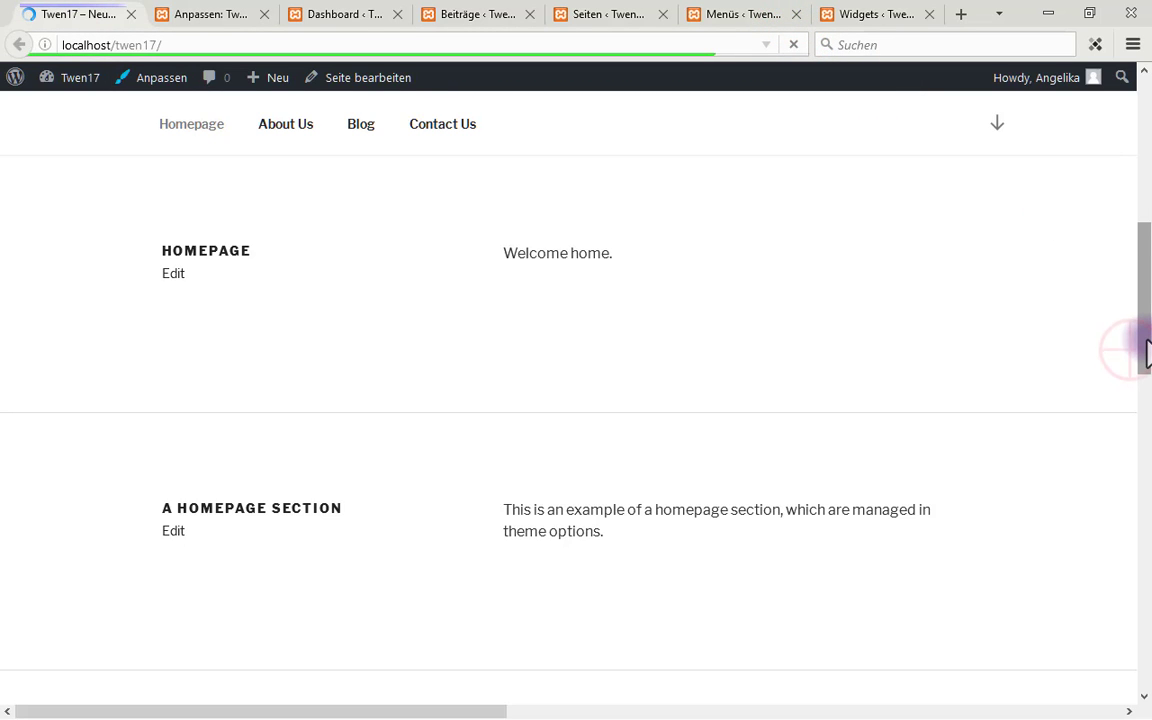
drag(1135, 340, 1140, 280)
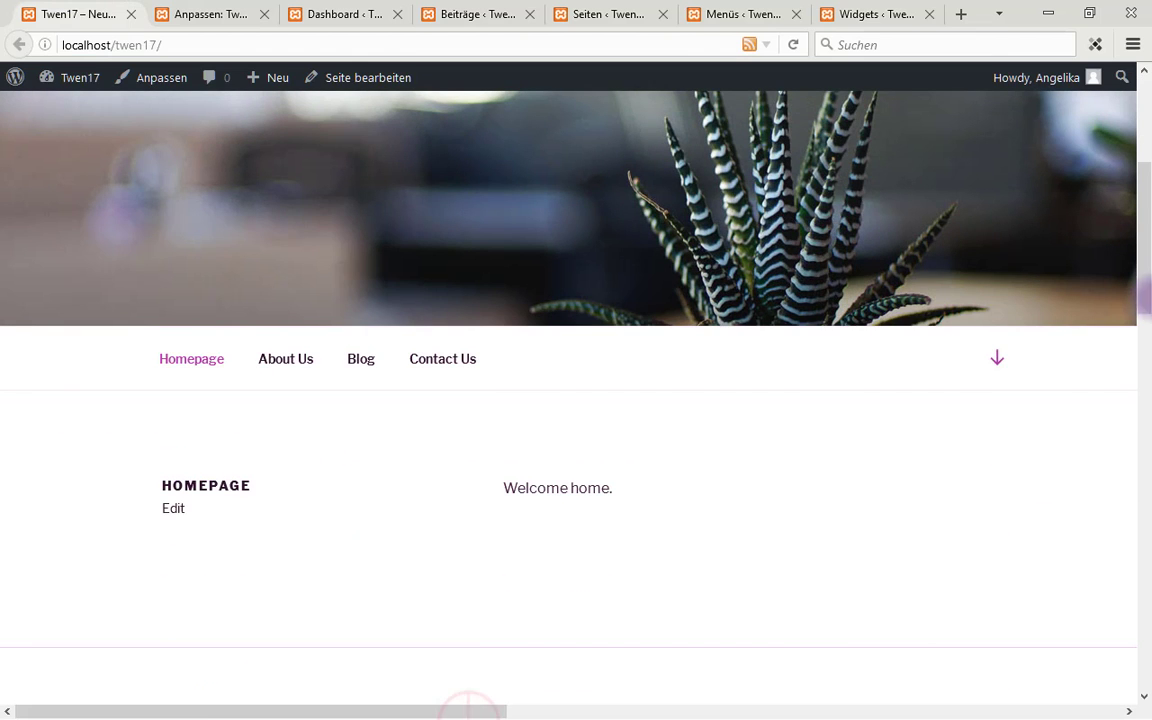
drag(488, 712, 386, 707)
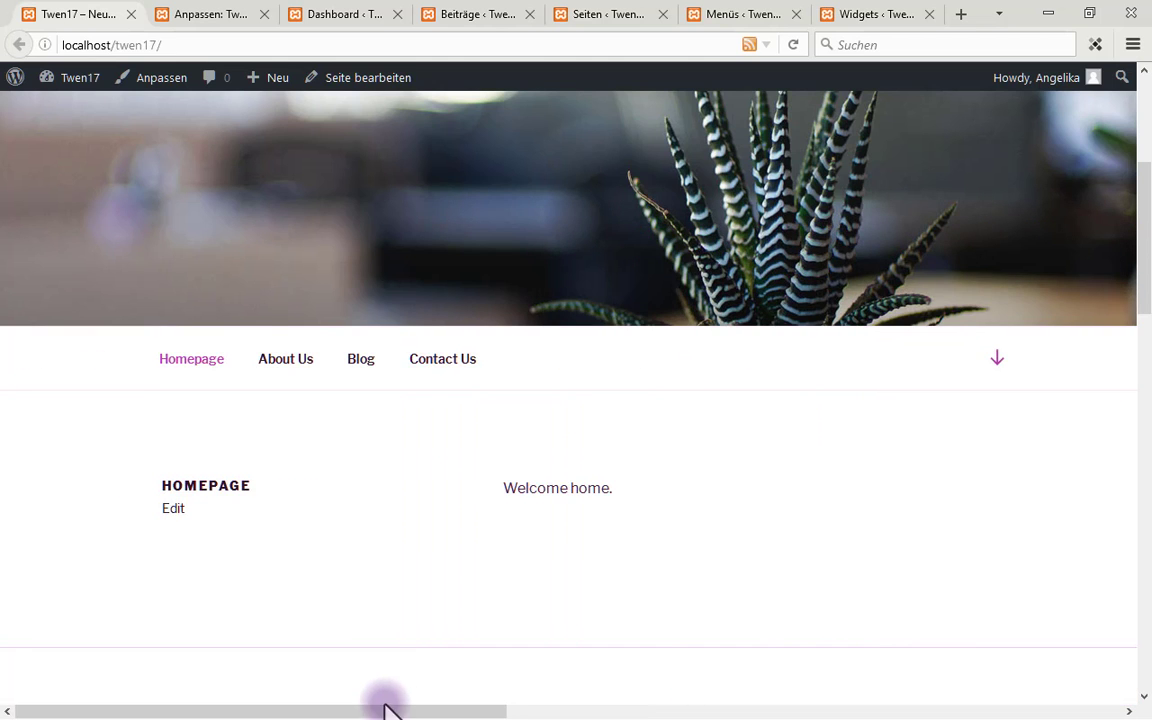
Refresh the Beiträge list and the Seiten list in the admin area to check for newly created content
click(450, 24)
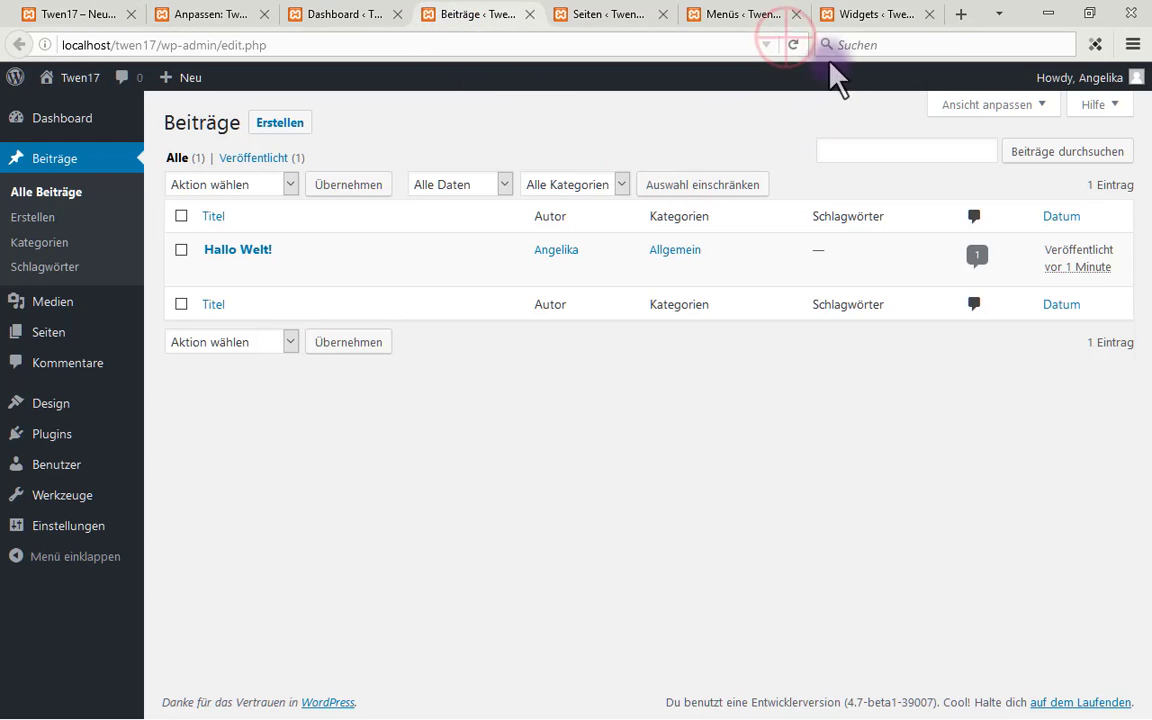
click(793, 44)
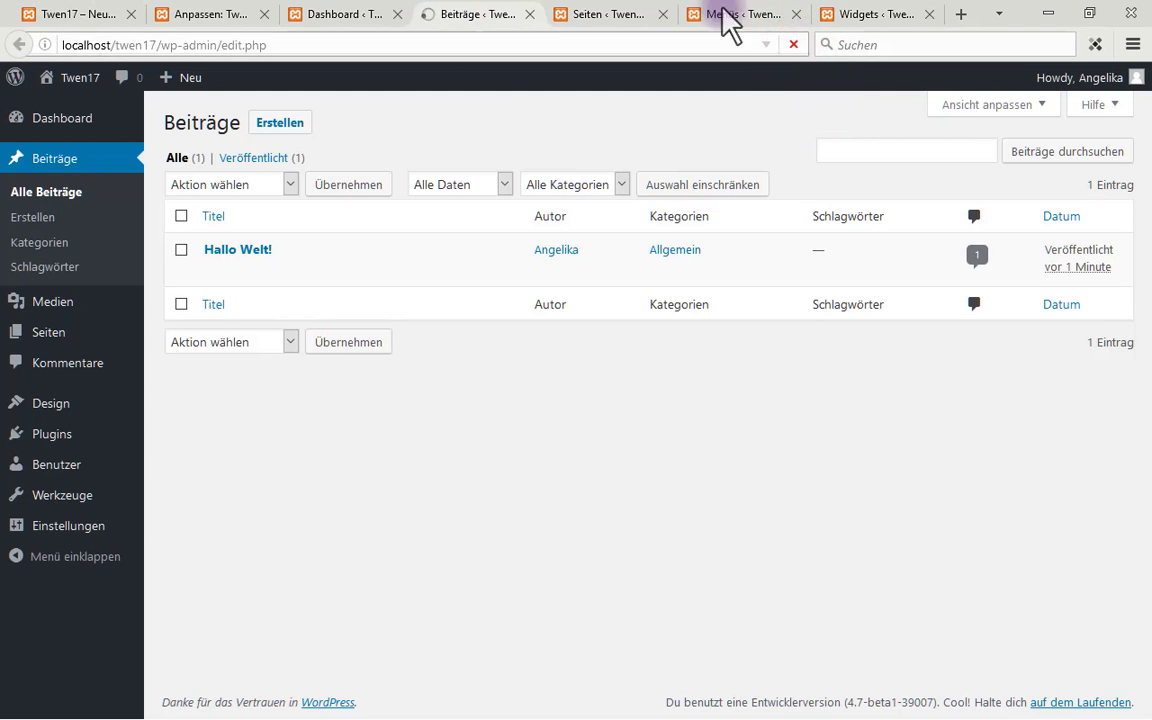
click(612, 22)
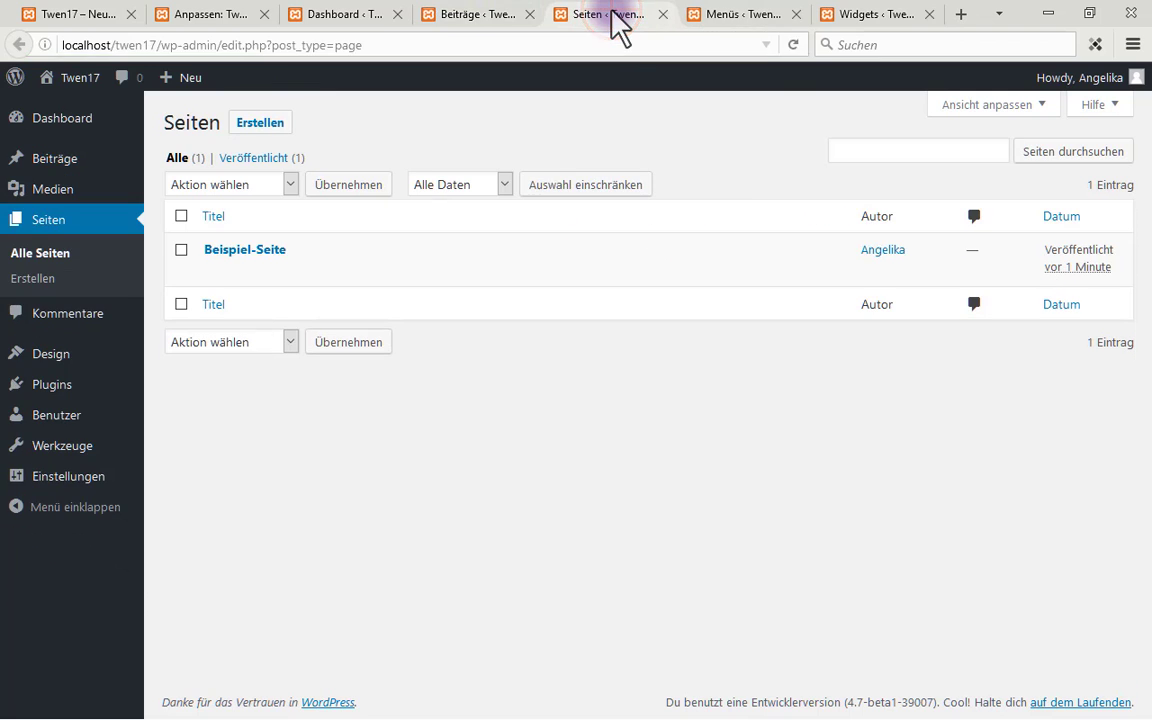
click(796, 44)
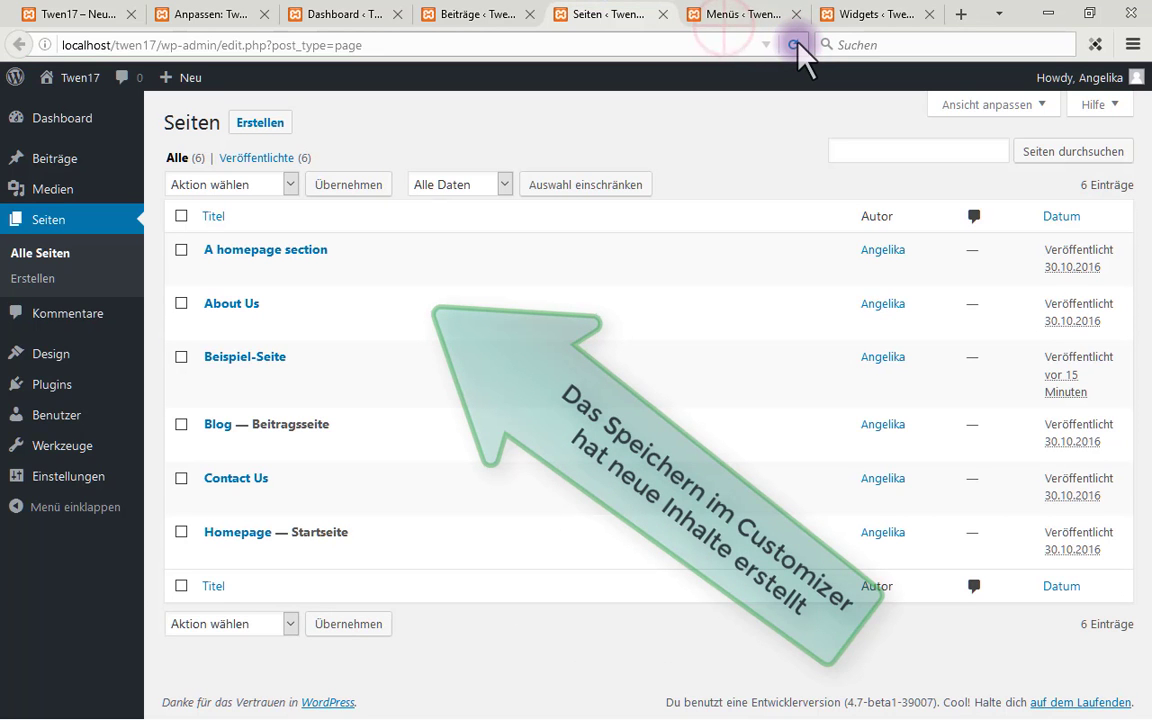
Refresh the Menüs admin page and load the "top (Top)" menu to view its structure
click(741, 16)
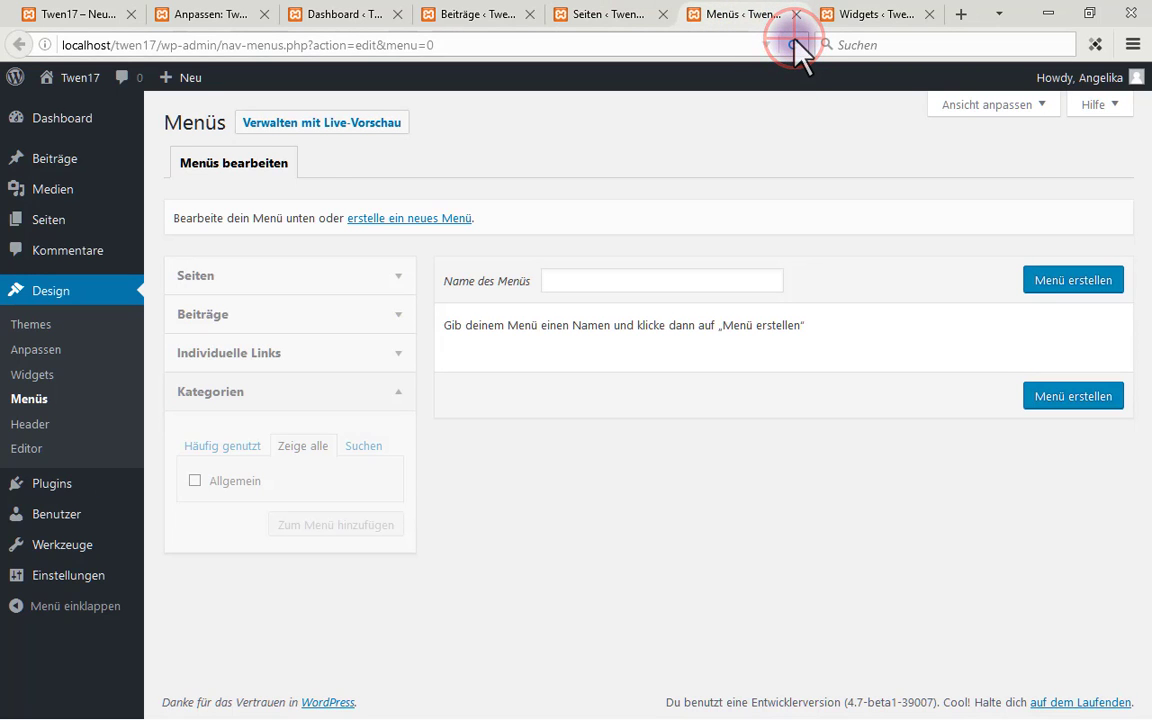
click(793, 43)
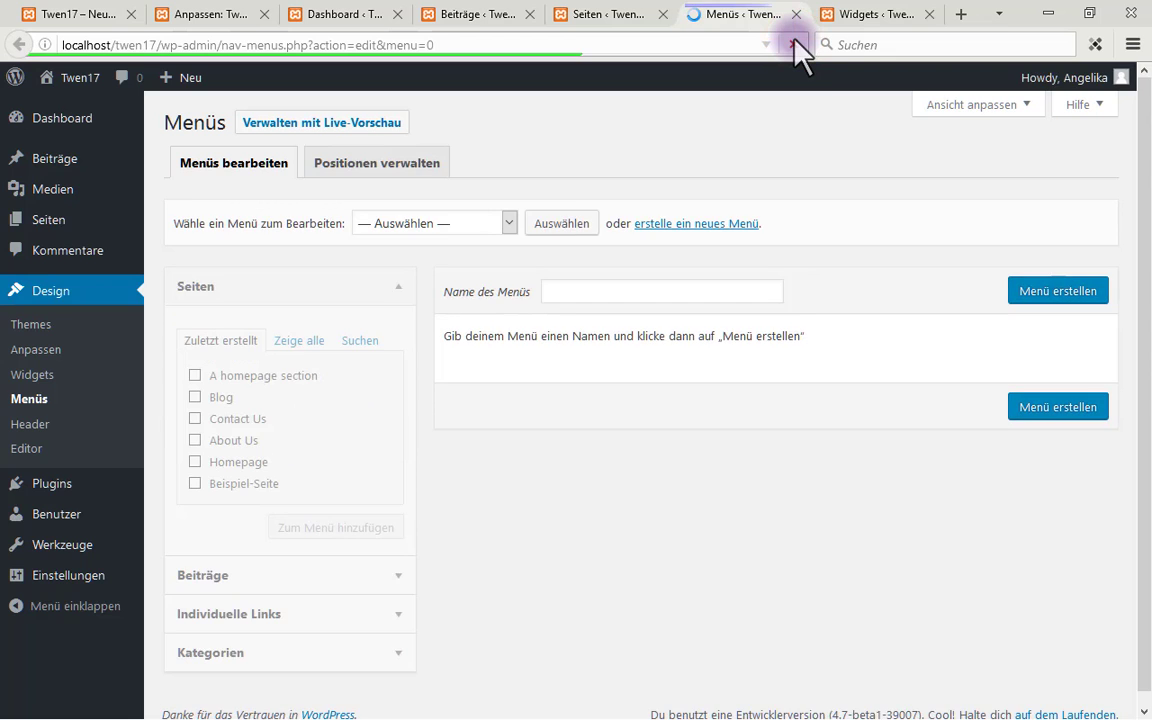
click(512, 226)
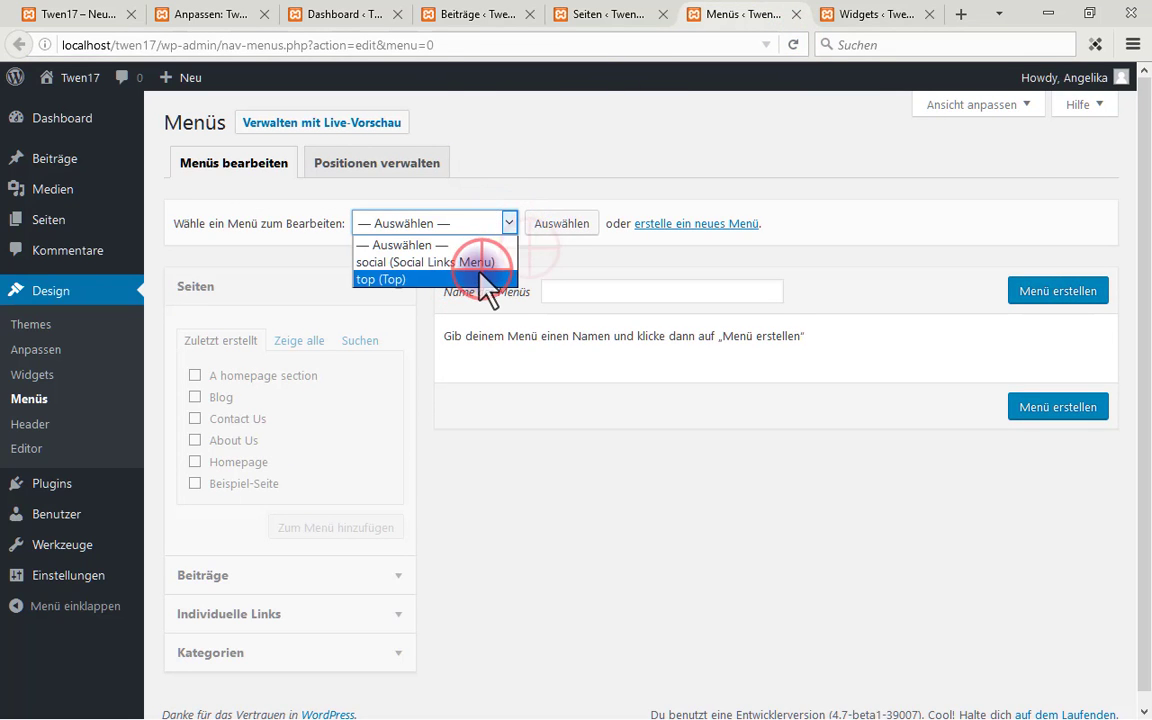
click(488, 279)
click(533, 215)
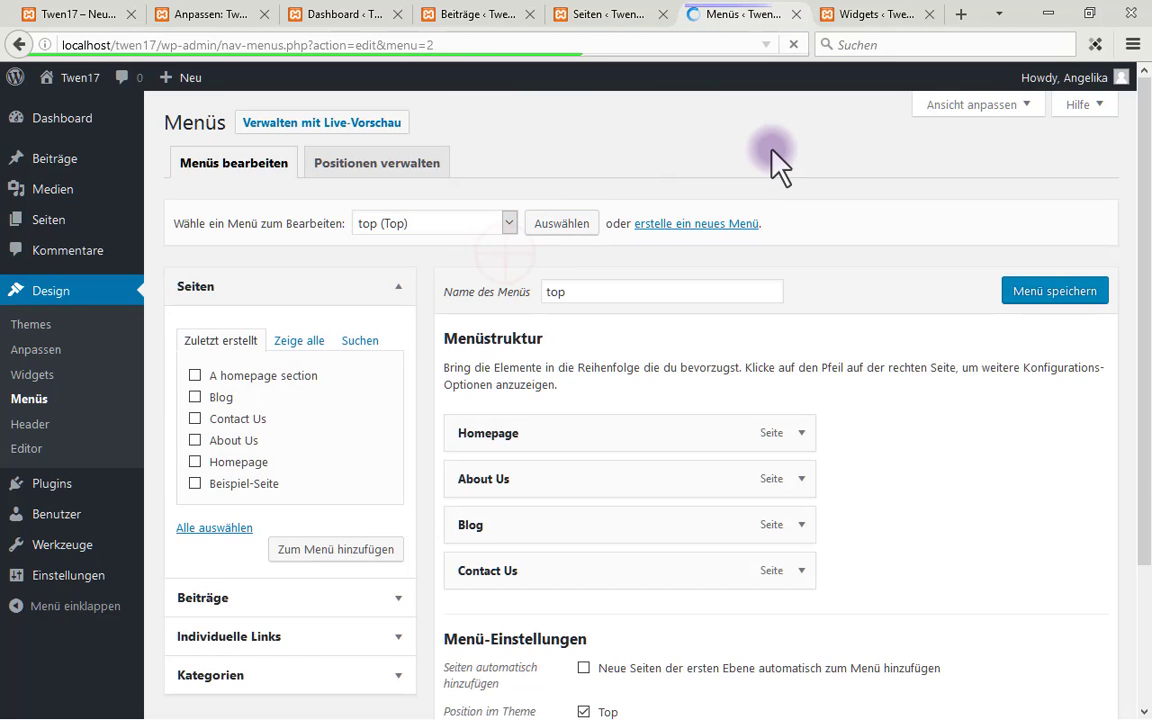
Load the "social (Social Links Menu)" menu to view its links
click(510, 225)
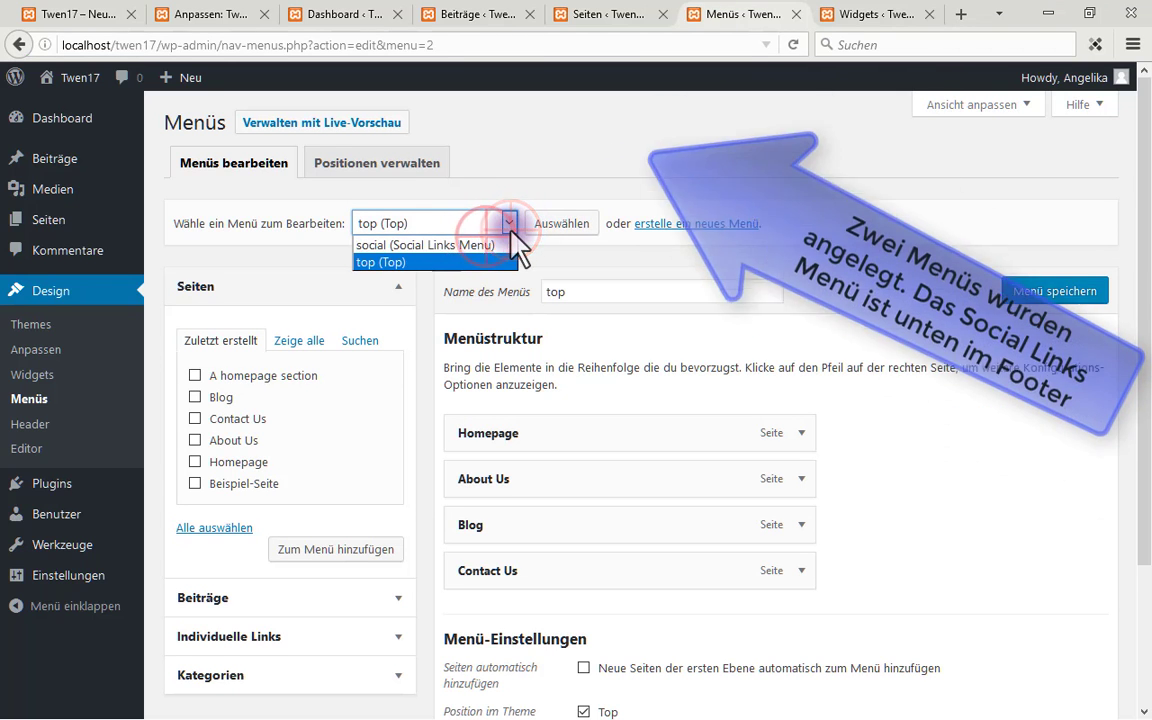
click(500, 244)
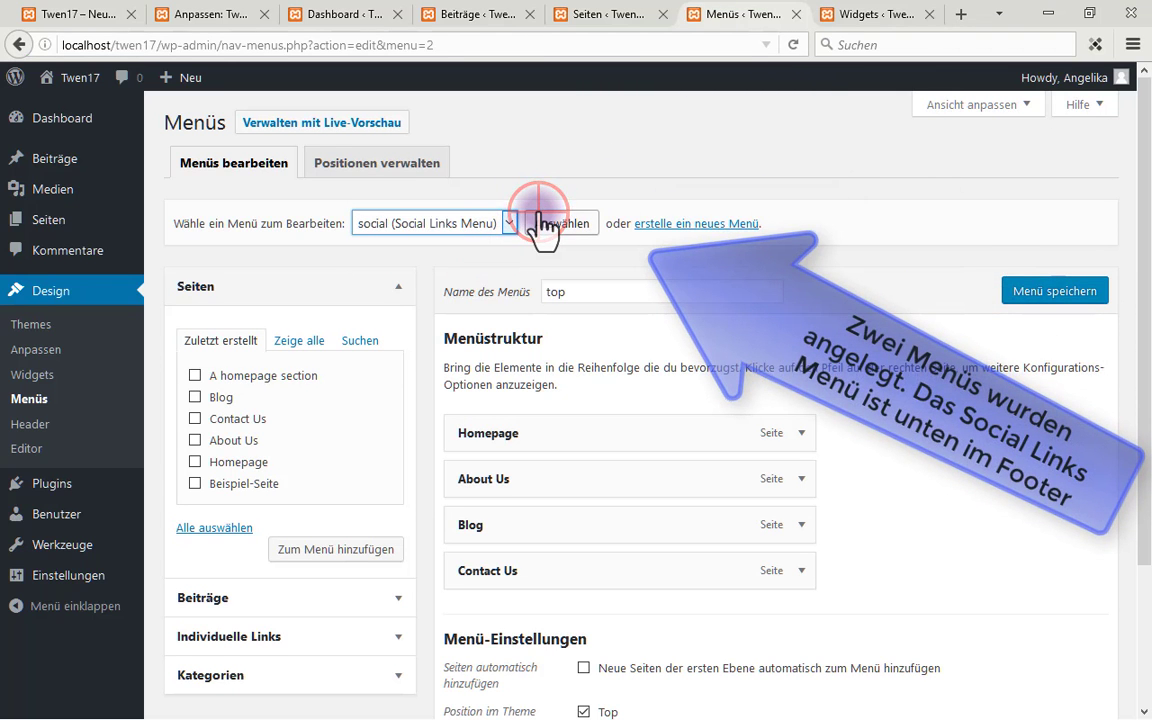
click(543, 225)
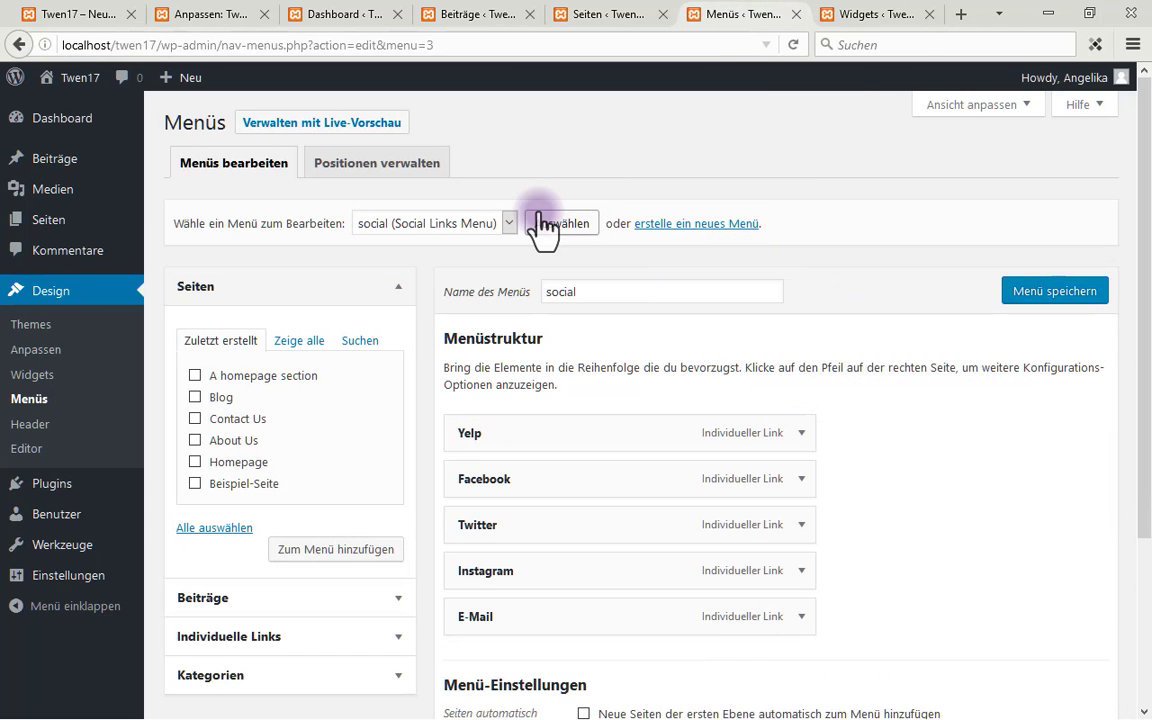
Refresh the Widgets admin page and expand the Footer 1 and Footer 2 areas to view their widgets
click(880, 14)
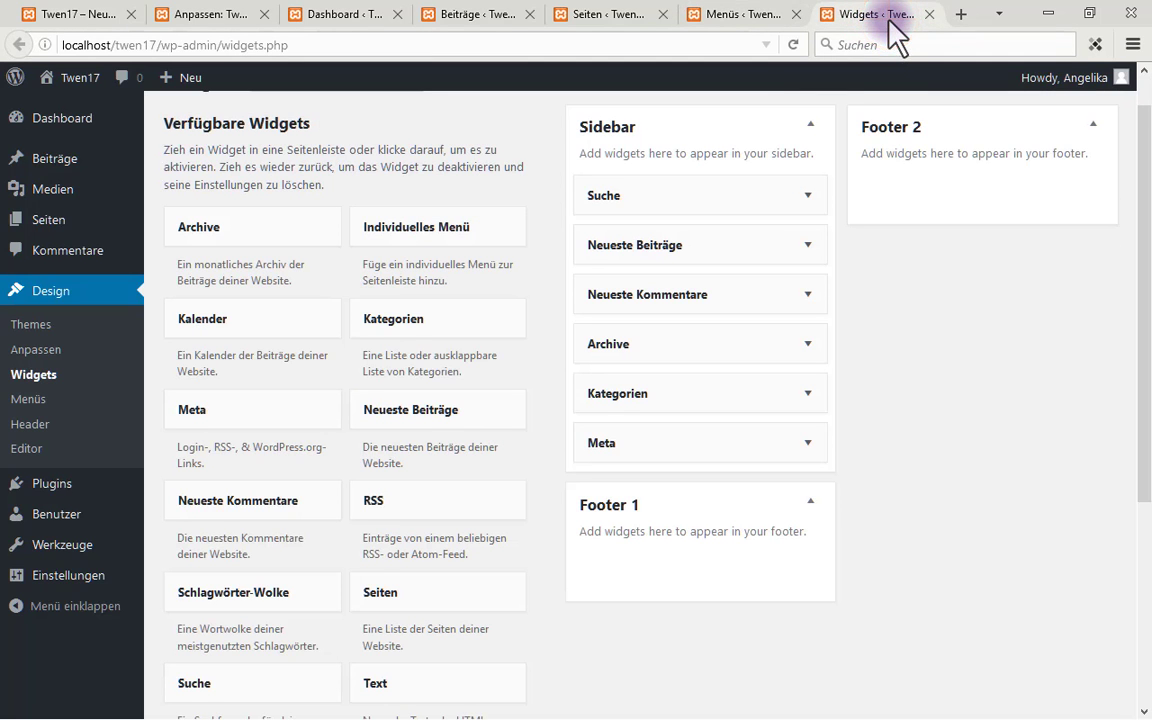
click(793, 45)
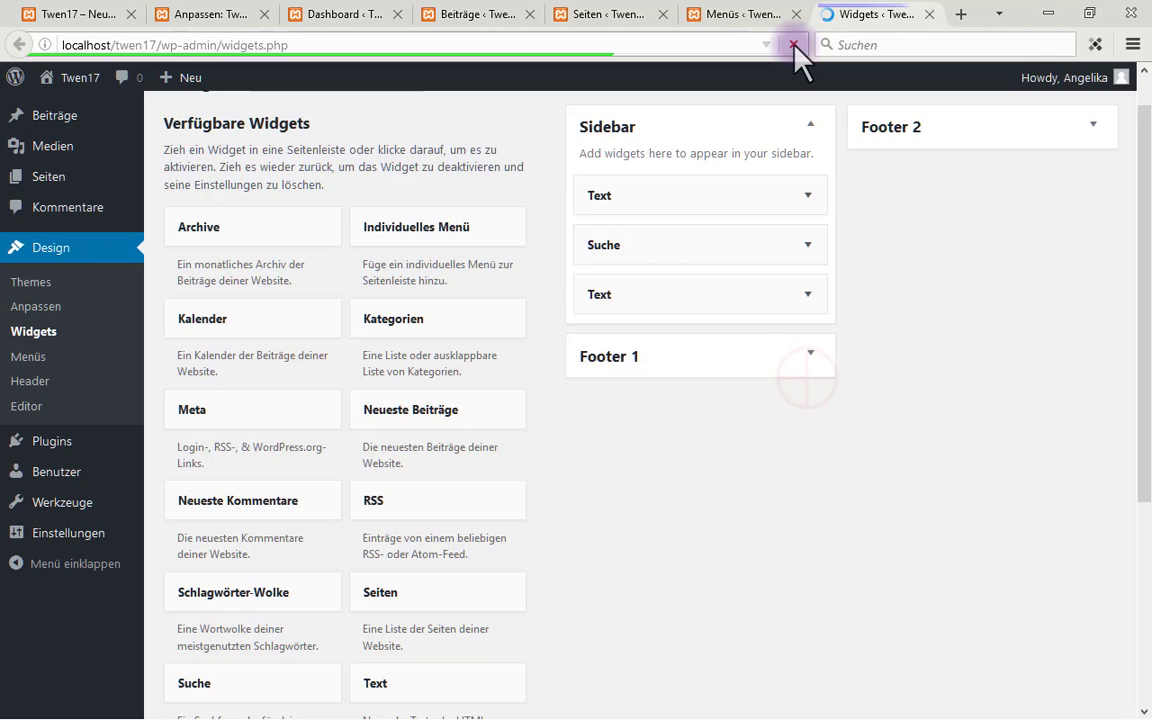
click(811, 356)
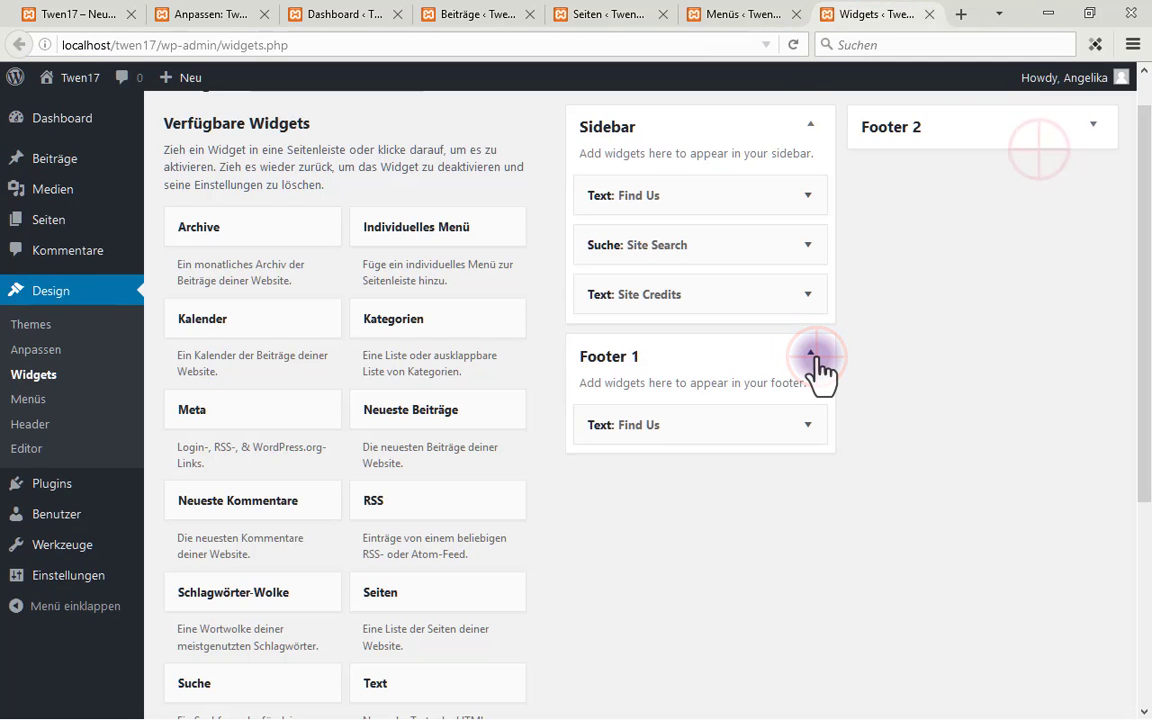
click(1058, 140)
click(1057, 140)
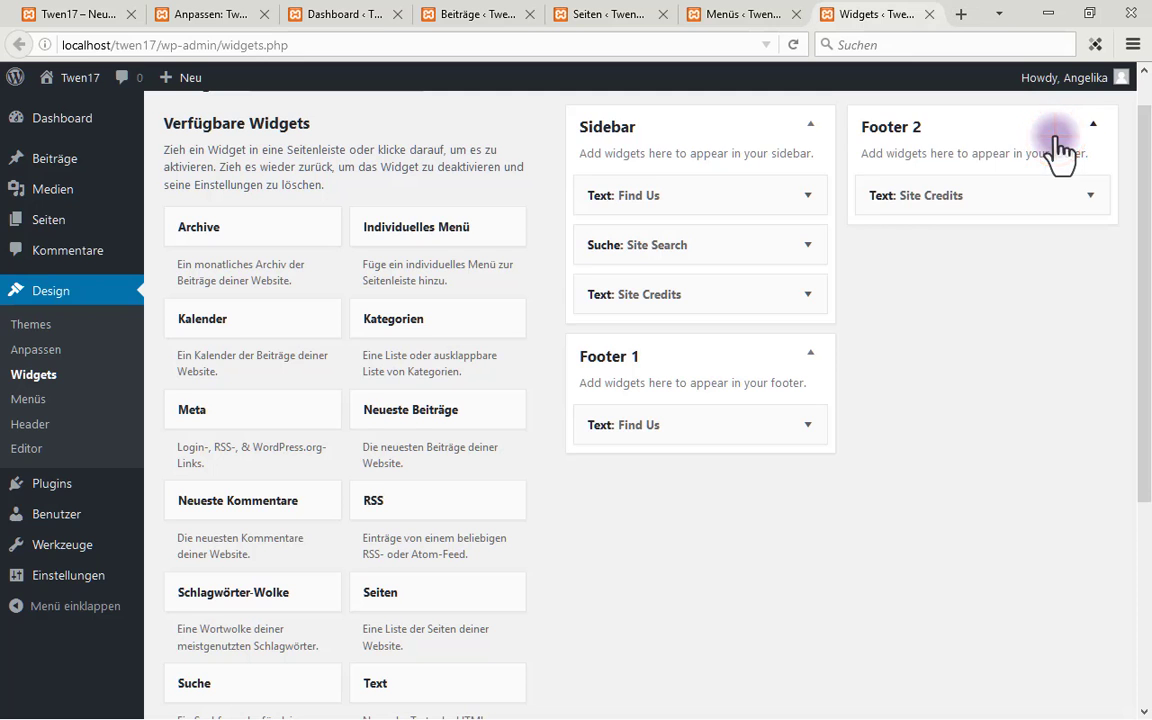
Return to the customizer, open the Header Visuals section and show the header image in the preview
scroll(1008, 360, down, 3)
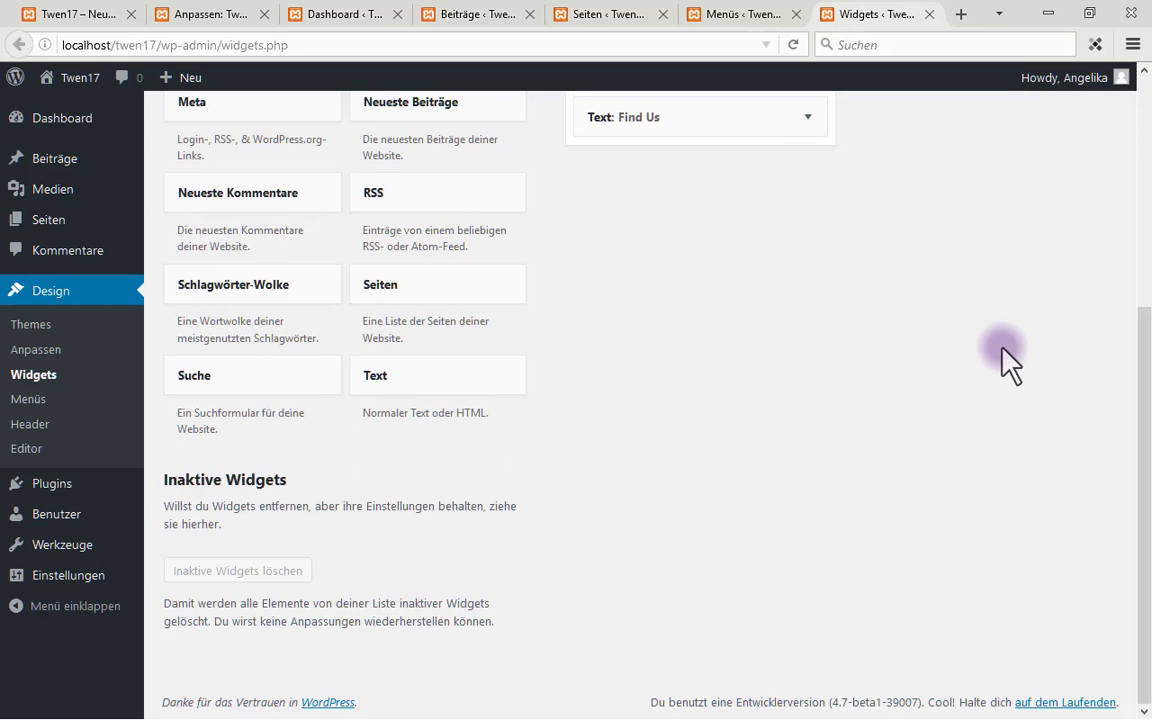
scroll(1005, 347, up, 4)
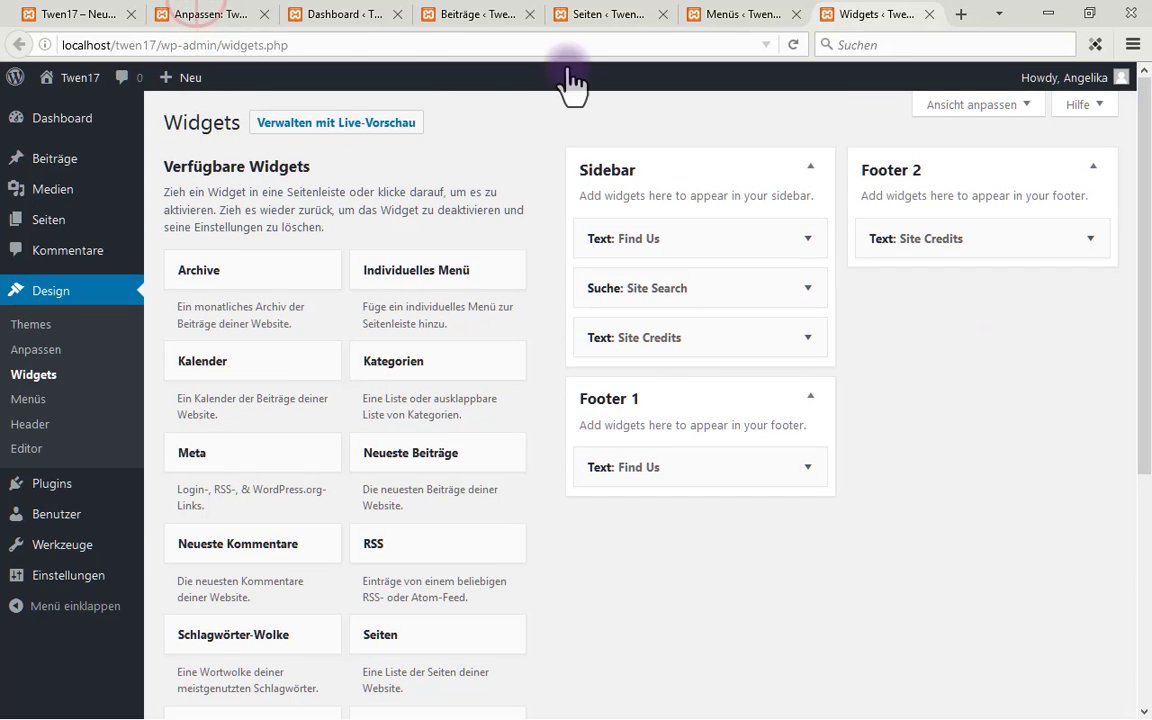
click(205, 14)
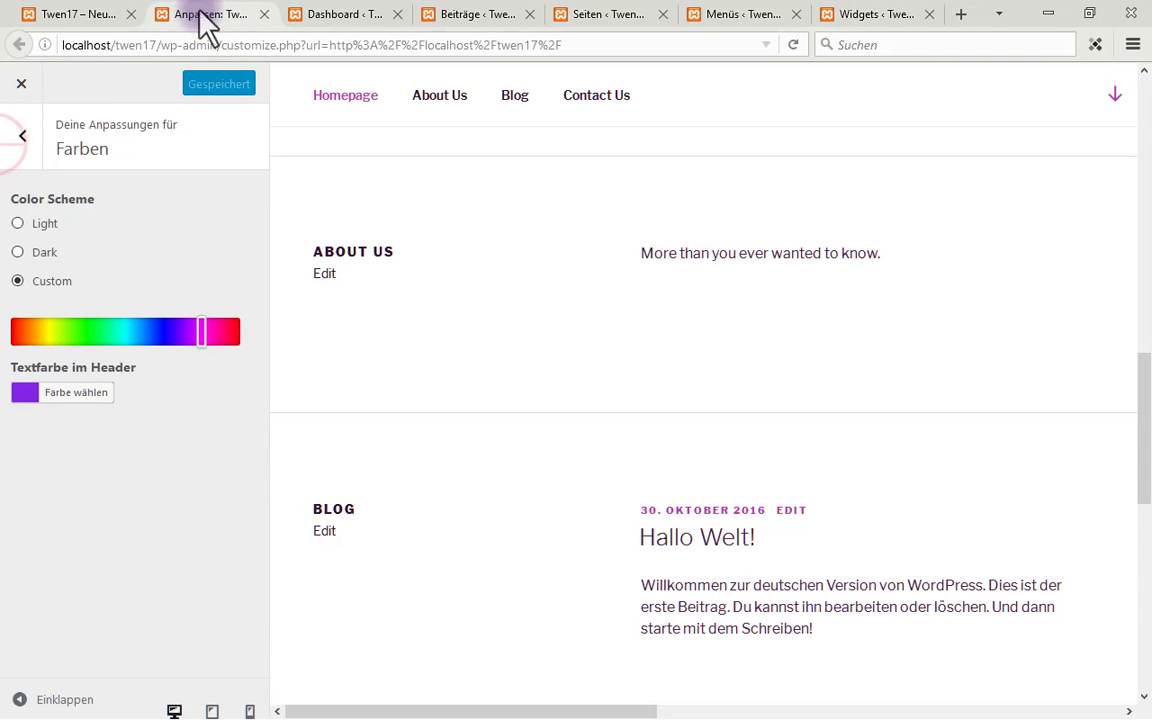
click(21, 145)
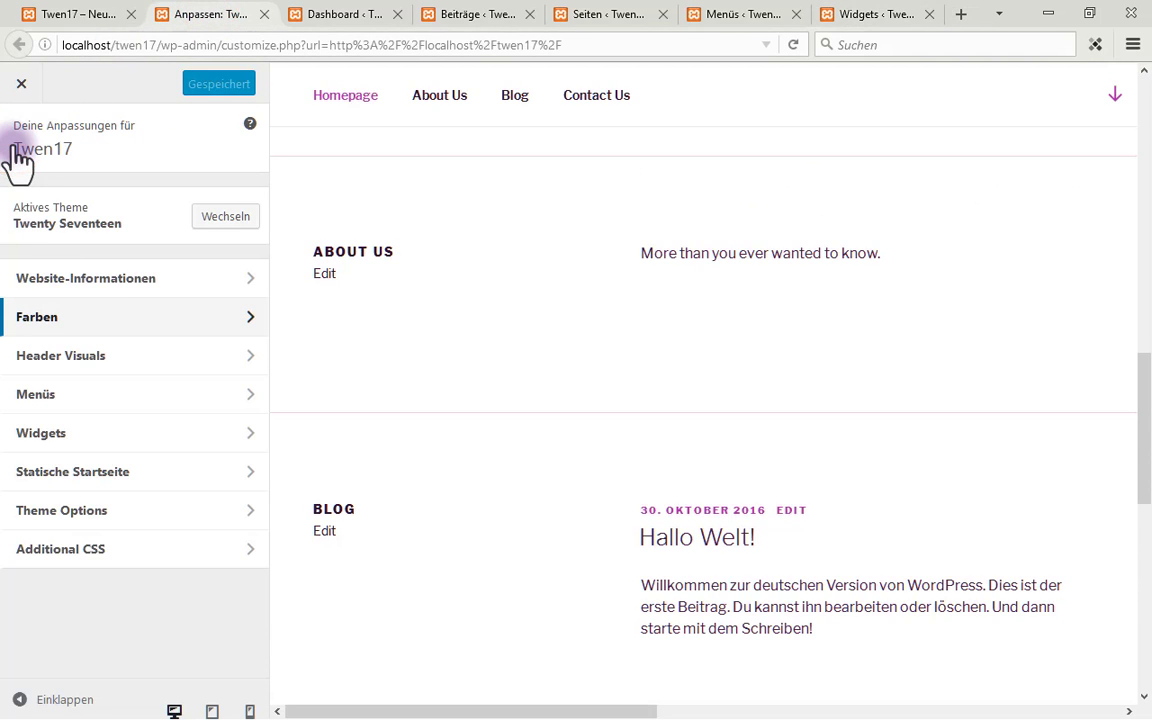
click(238, 356)
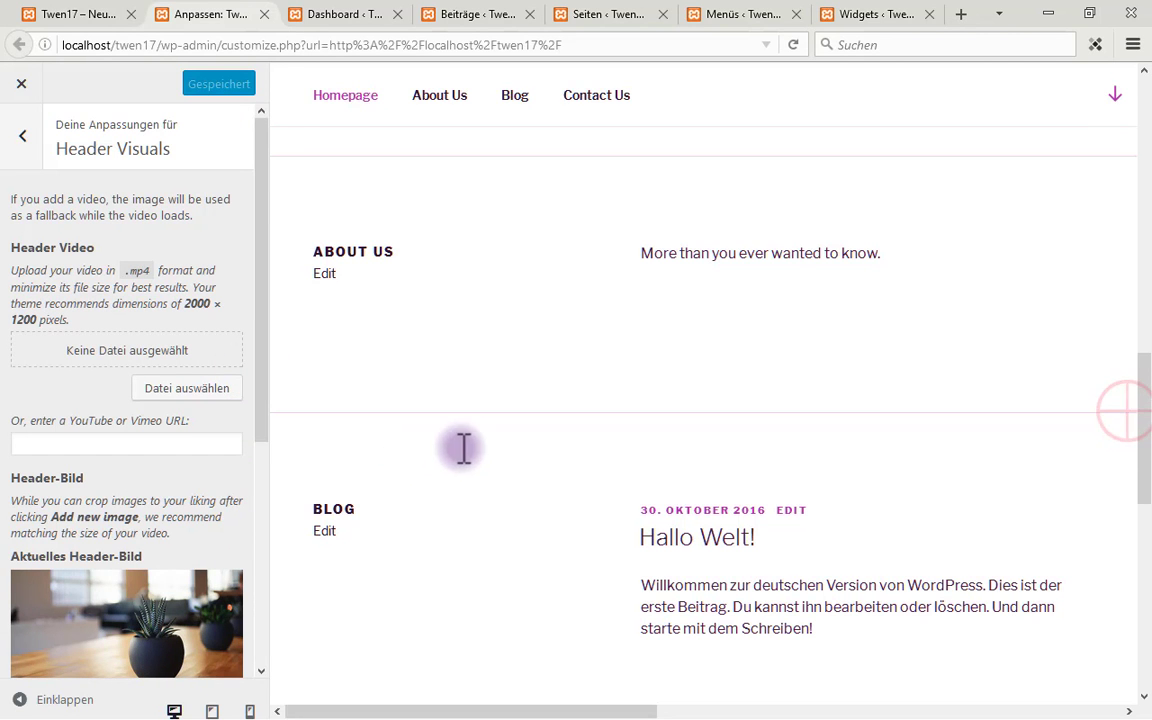
click(1143, 420)
drag(1143, 420, 1124, 72)
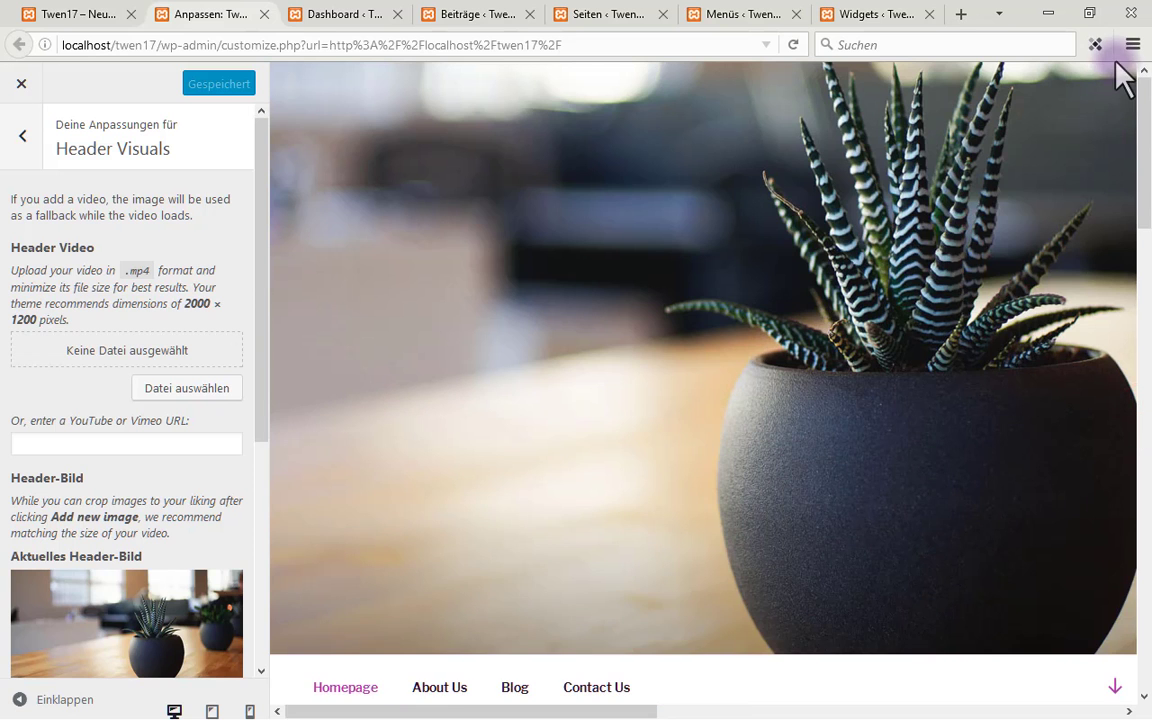
Hide the current header image and reselect the suggested potted plant image
scroll(158, 495, down, 3)
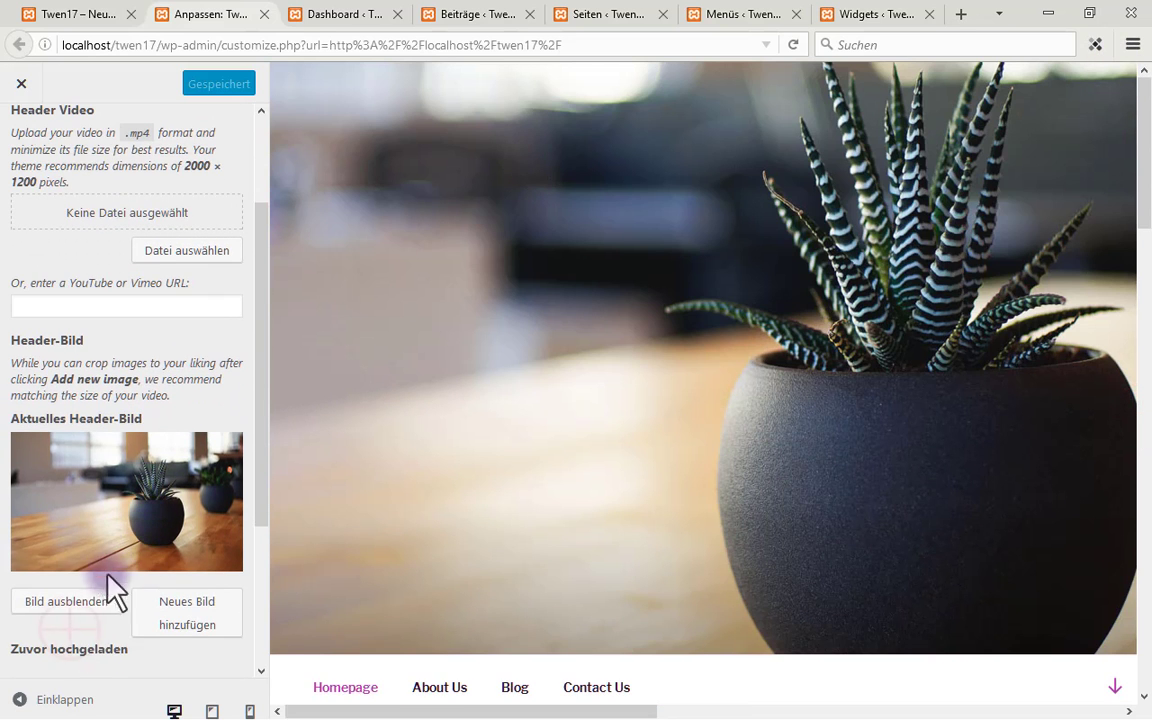
click(85, 603)
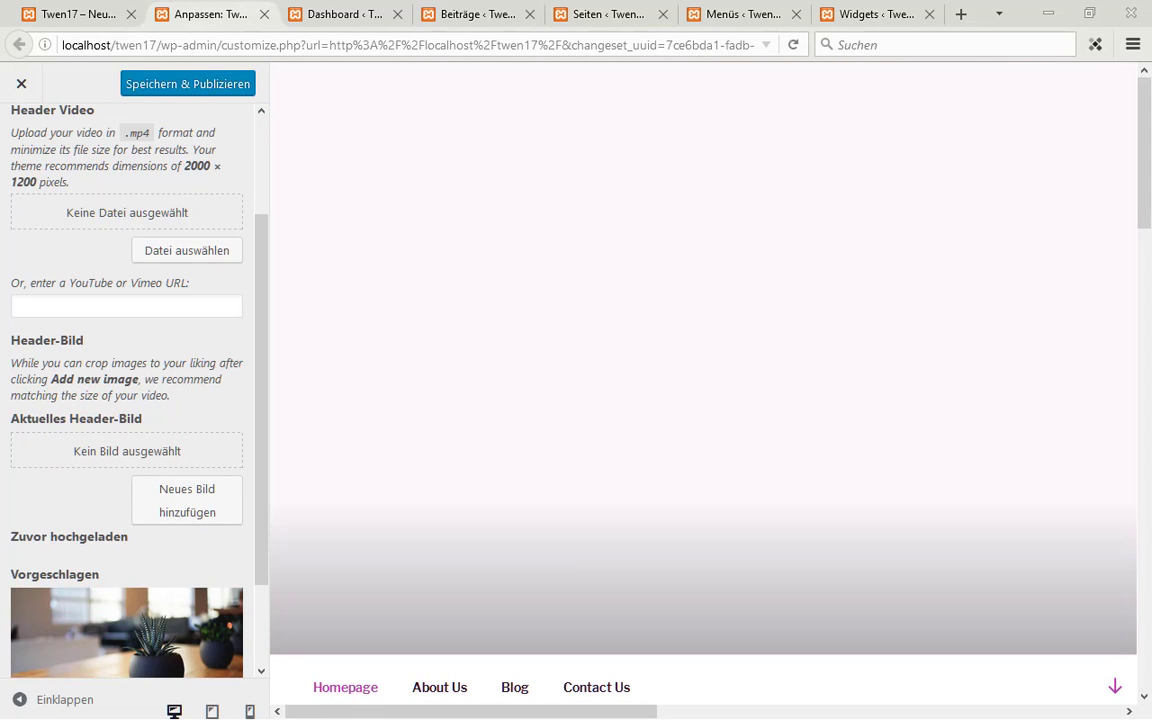
click(88, 496)
click(77, 608)
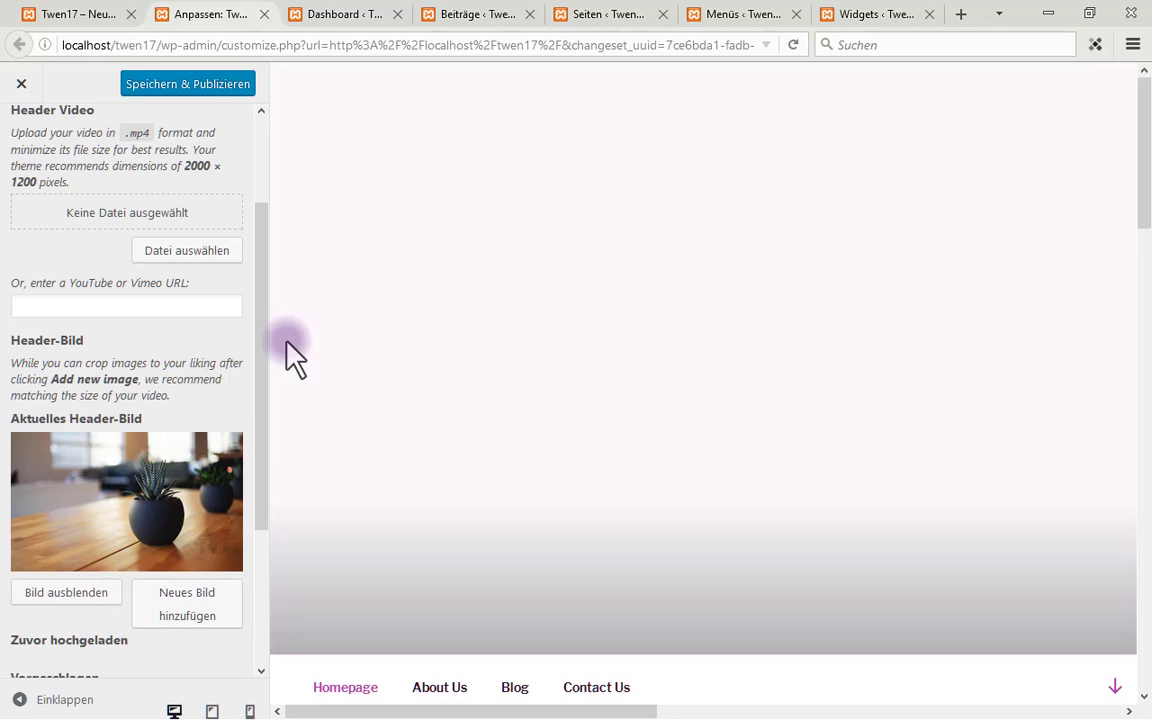
Set the header to show the suggested images in random order
click(261, 362)
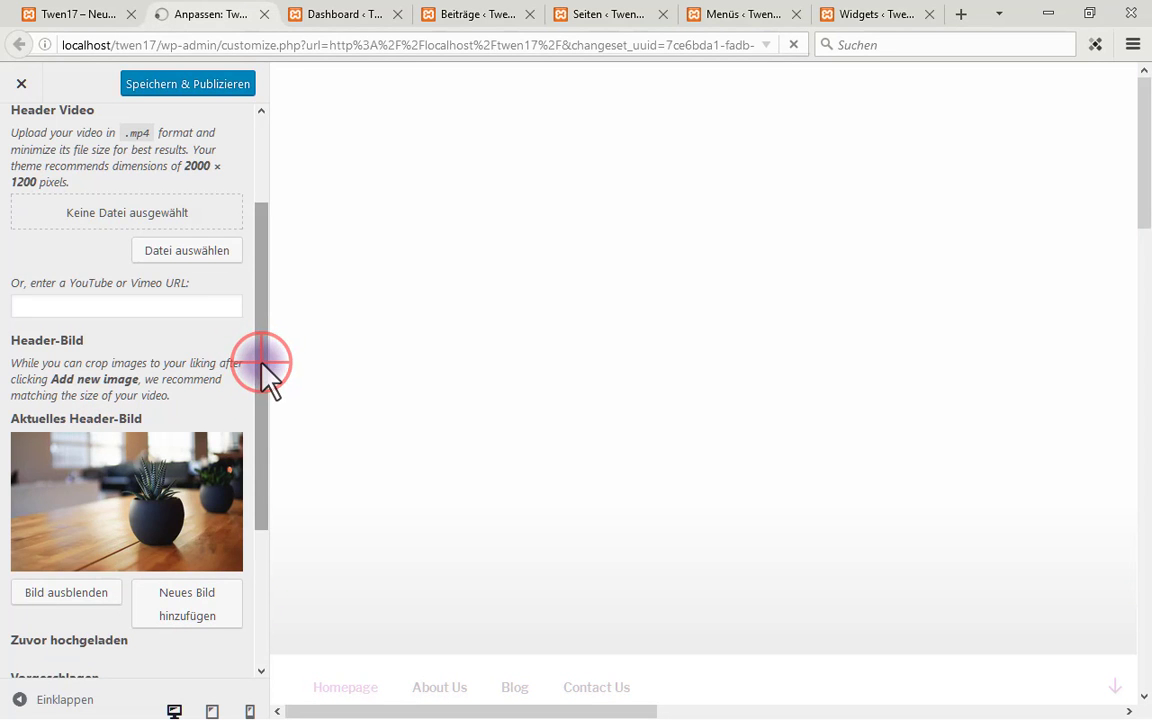
drag(261, 362, 258, 540)
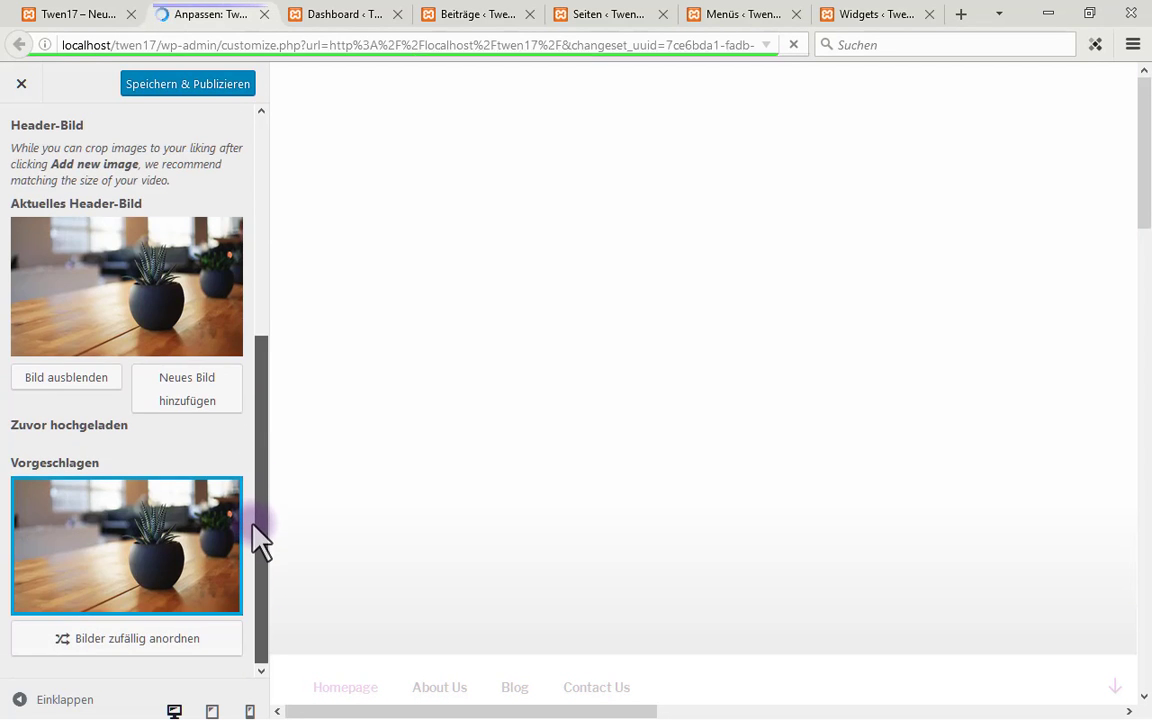
click(80, 630)
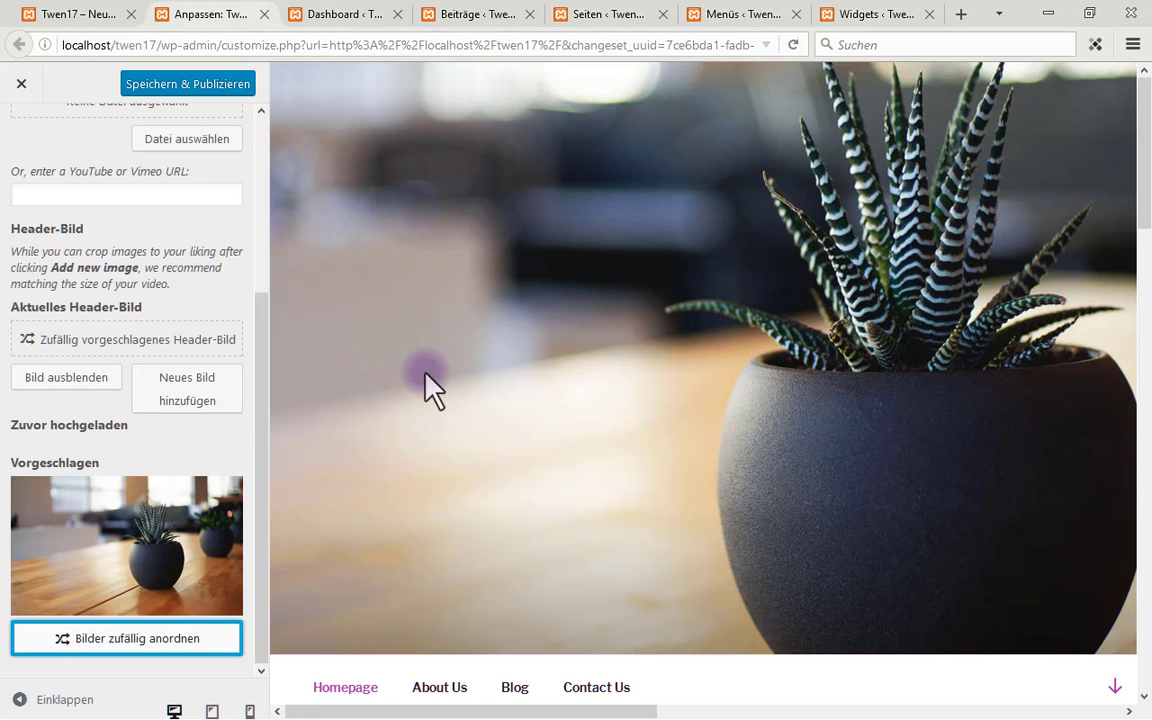
click(104, 194)
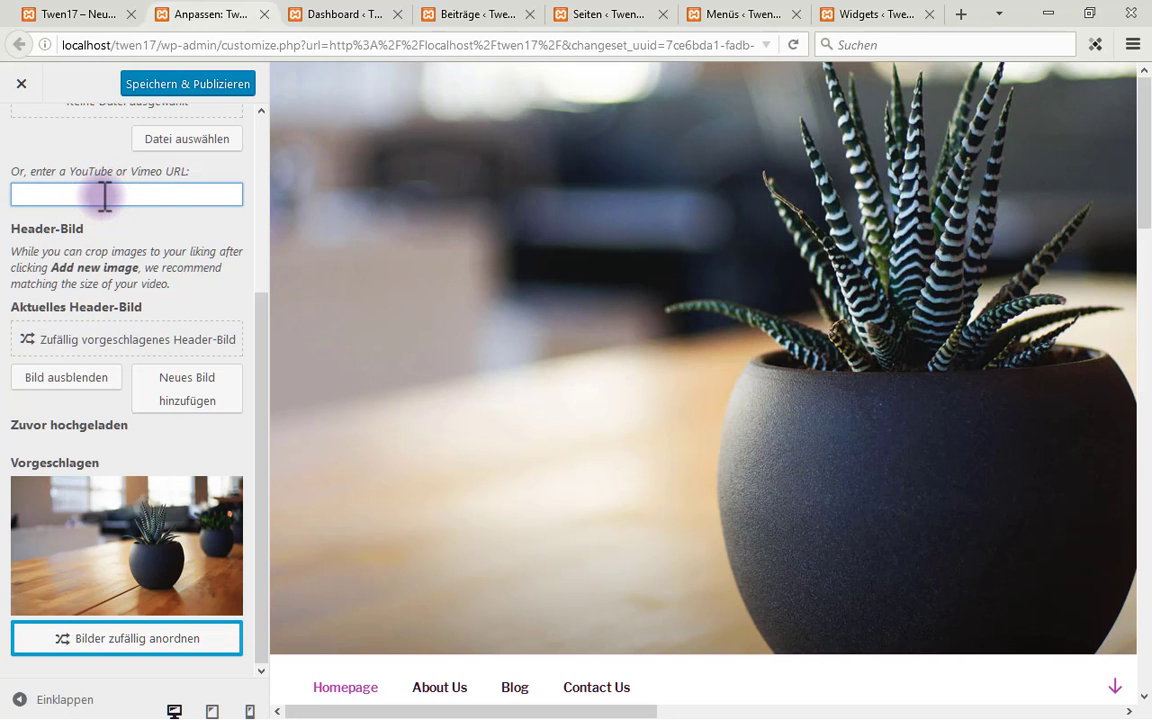
text(https://youtu.be/6l4XygcAqII)
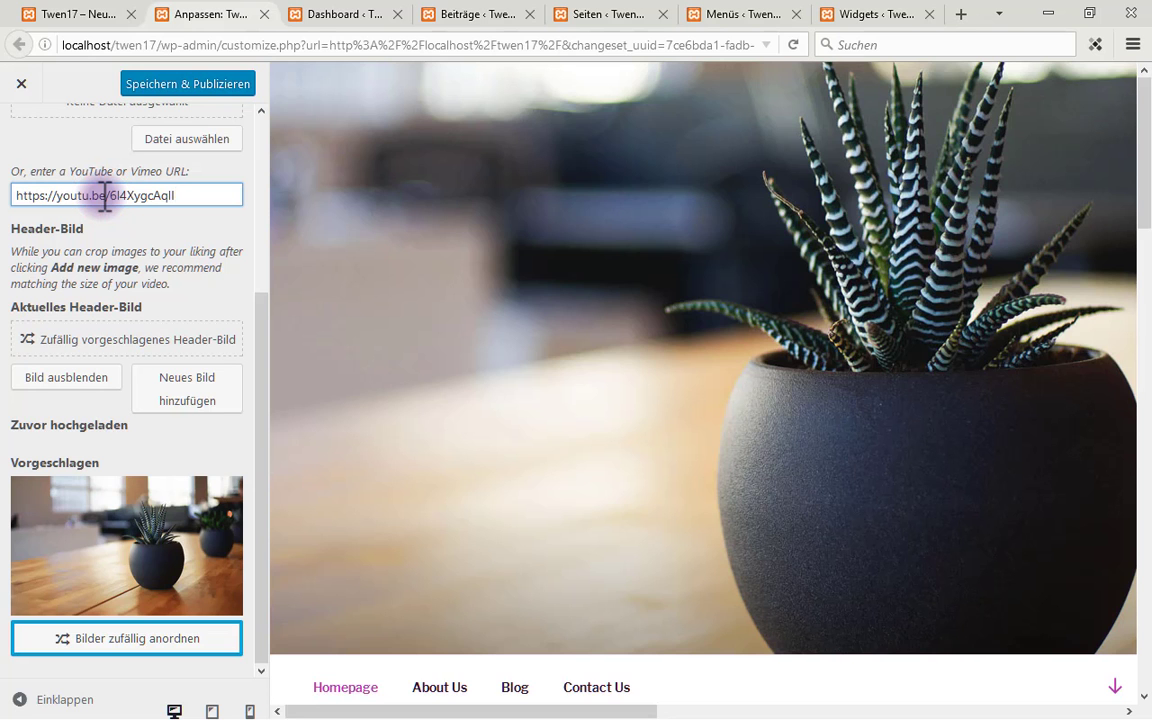
click(104, 194)
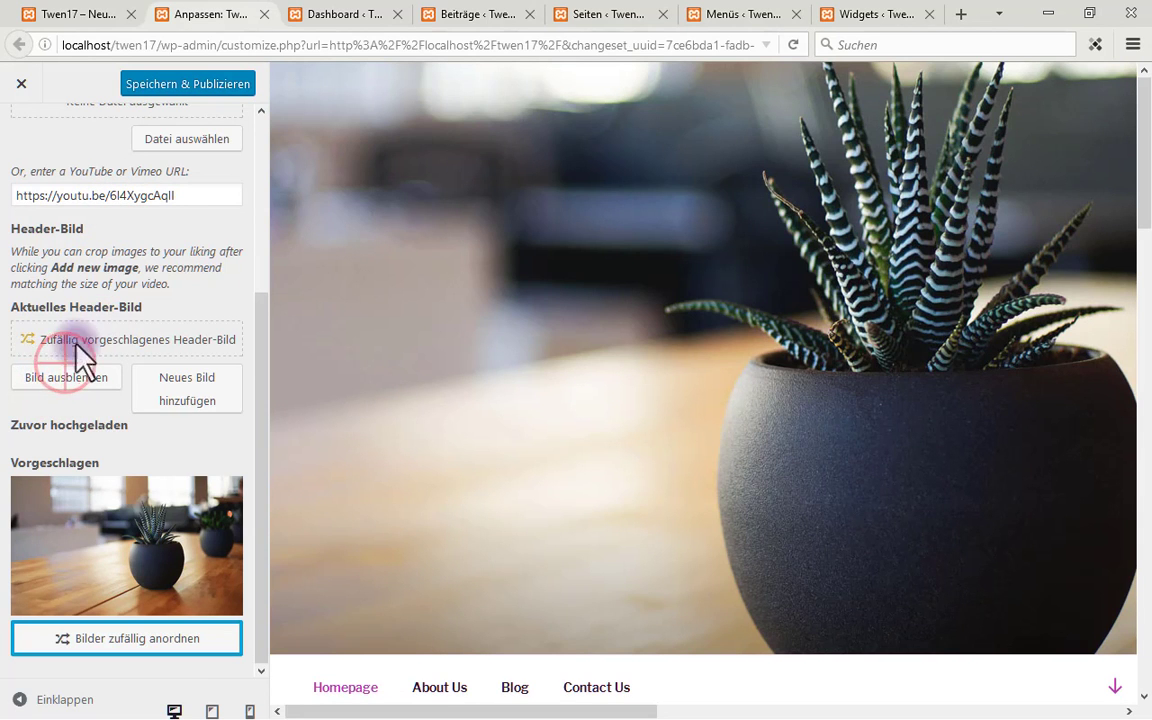
click(70, 383)
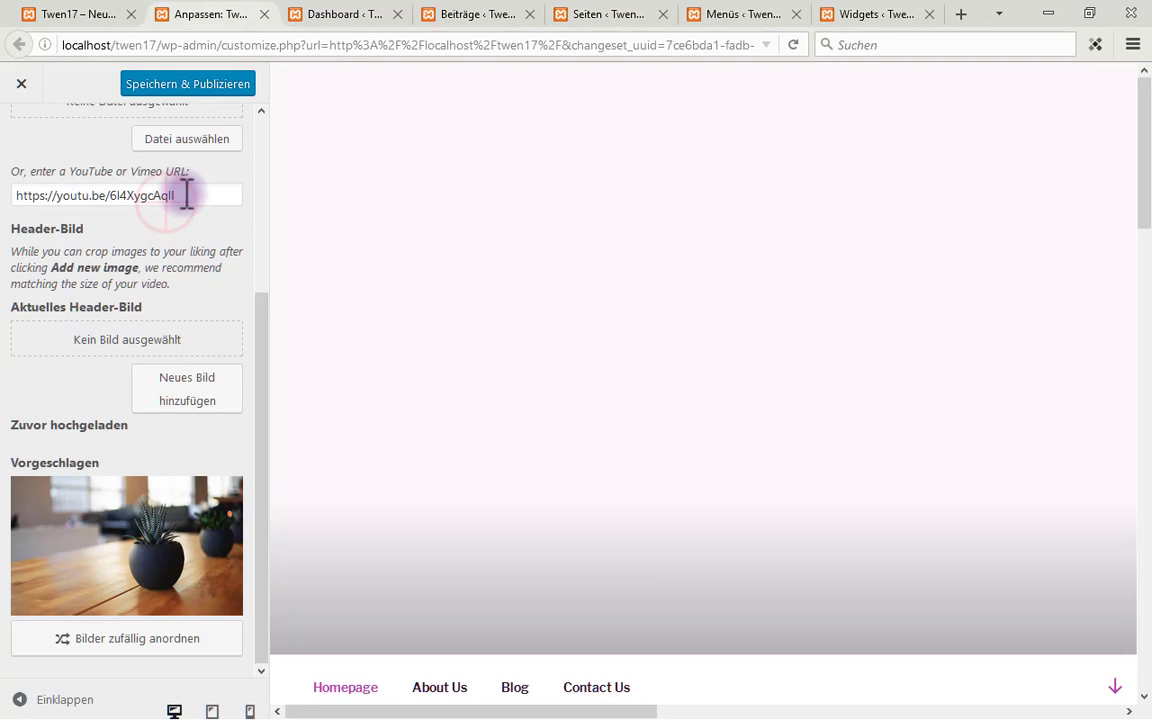
click(186, 195)
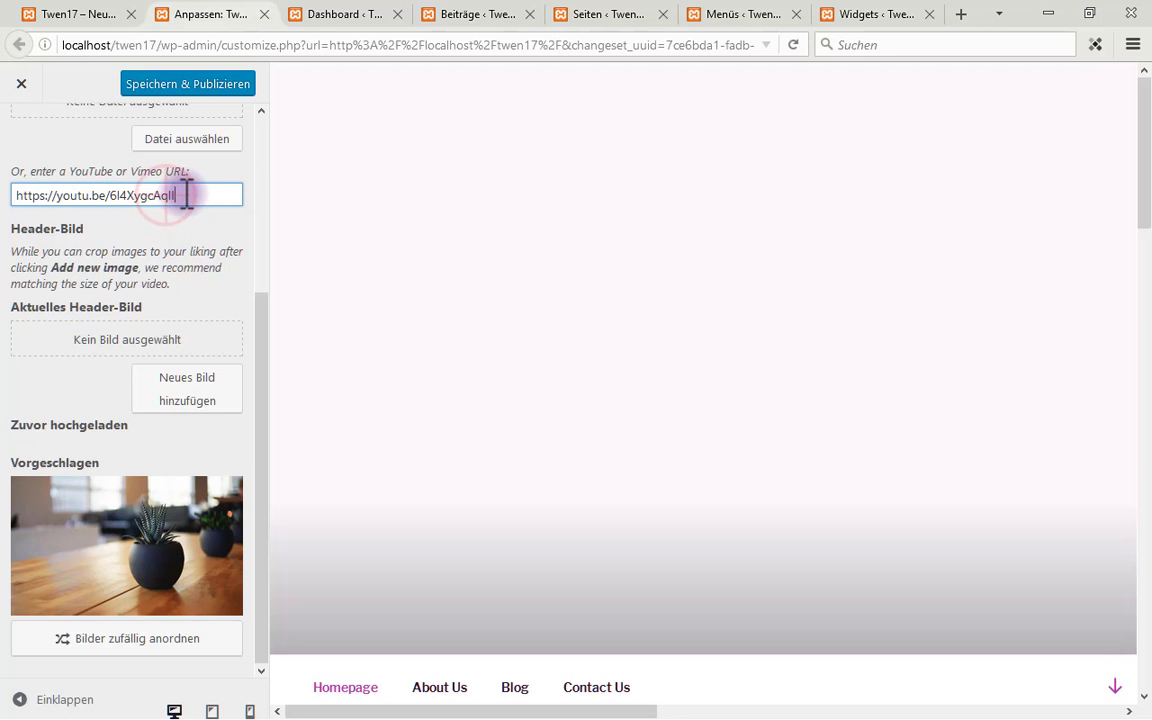
click(185, 195)
drag(155, 197, 24, 194)
key(ctrl+c)
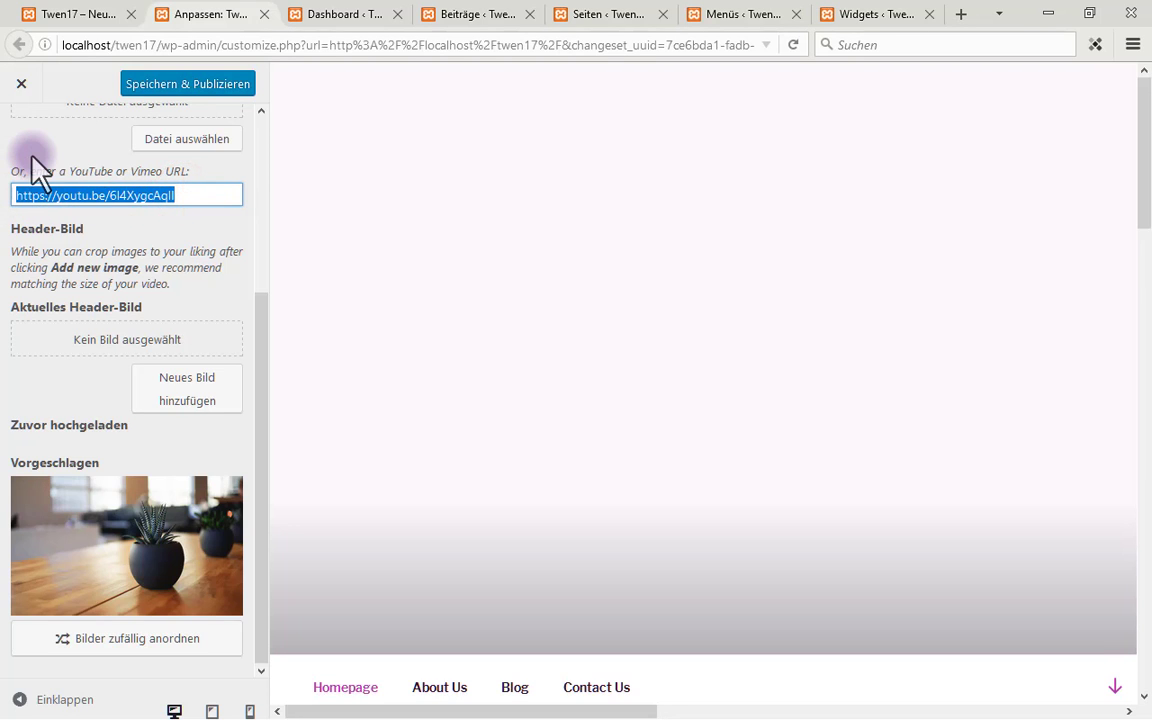
key(BackSpace)
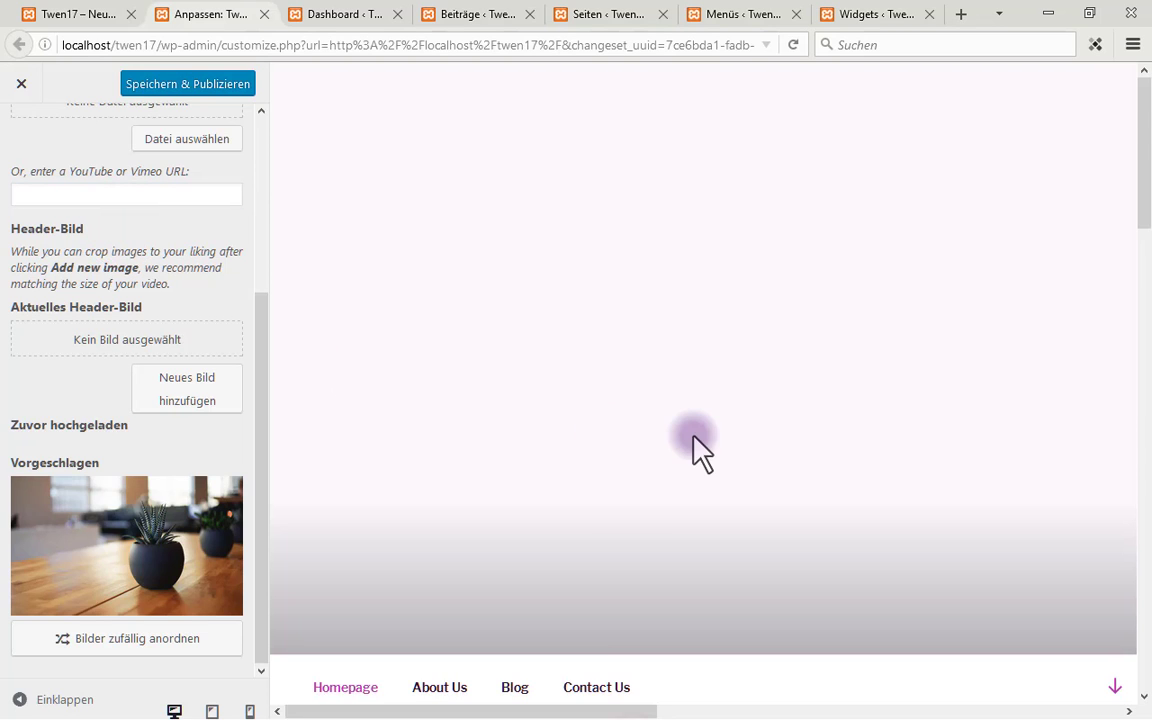
click(624, 708)
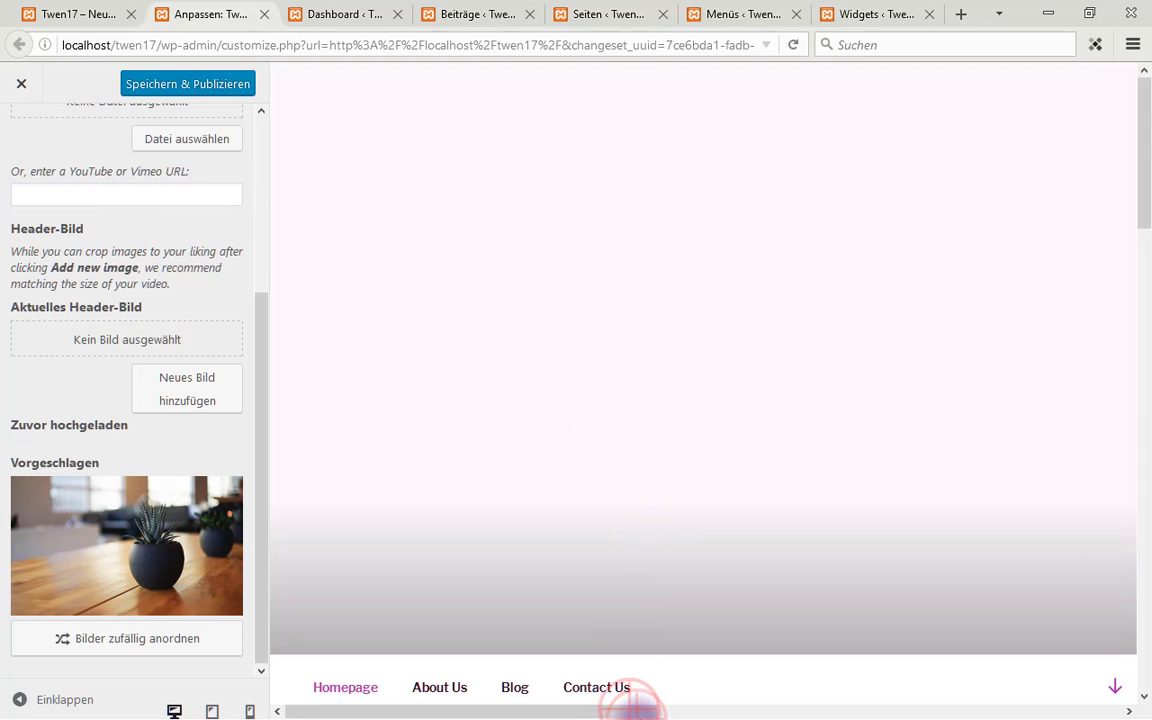
drag(628, 709, 483, 599)
click(135, 203)
click(123, 195)
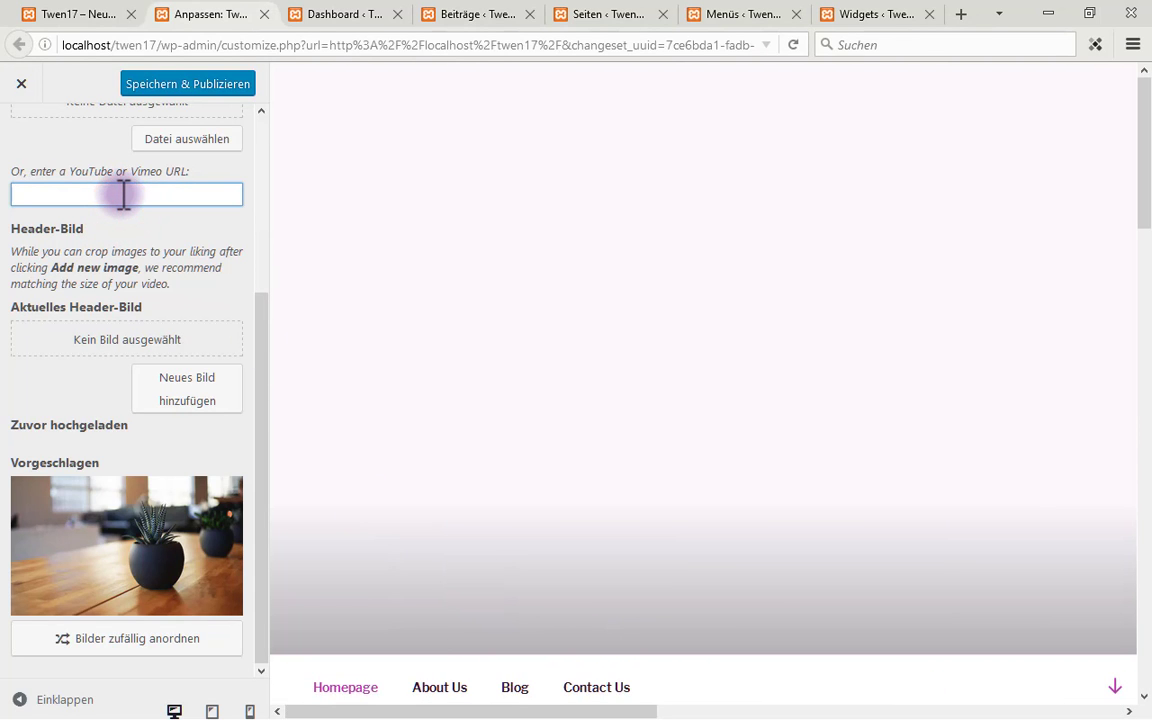
key(ctrl+v)
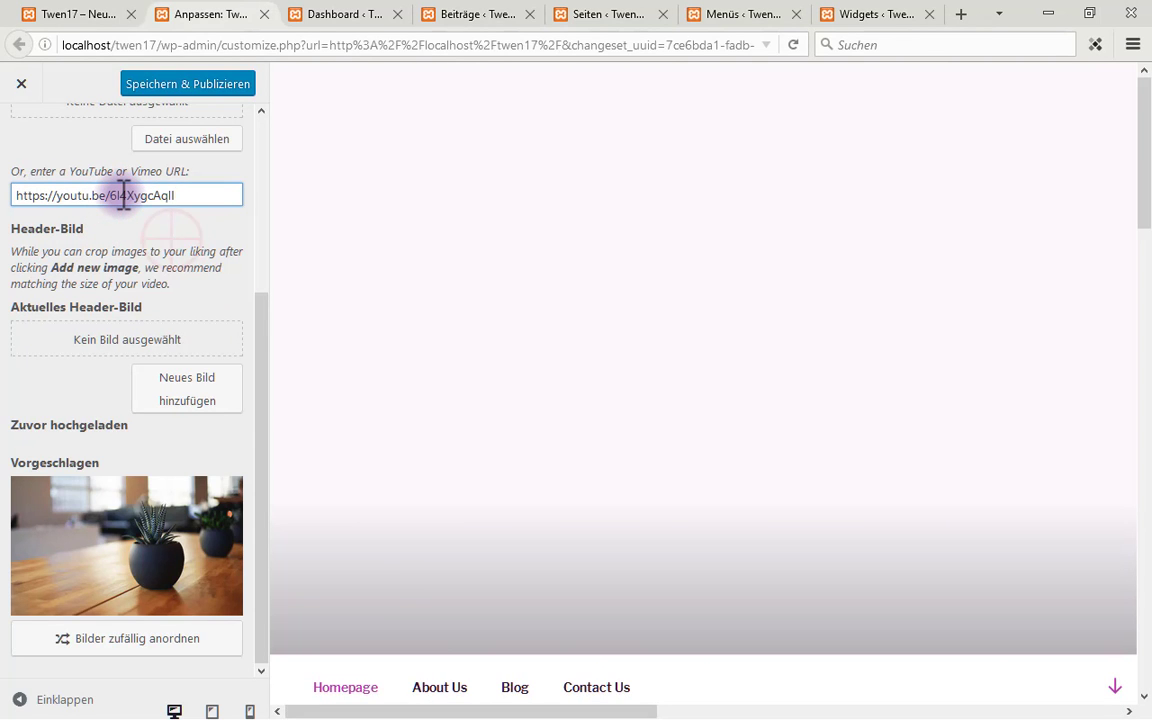
click(188, 224)
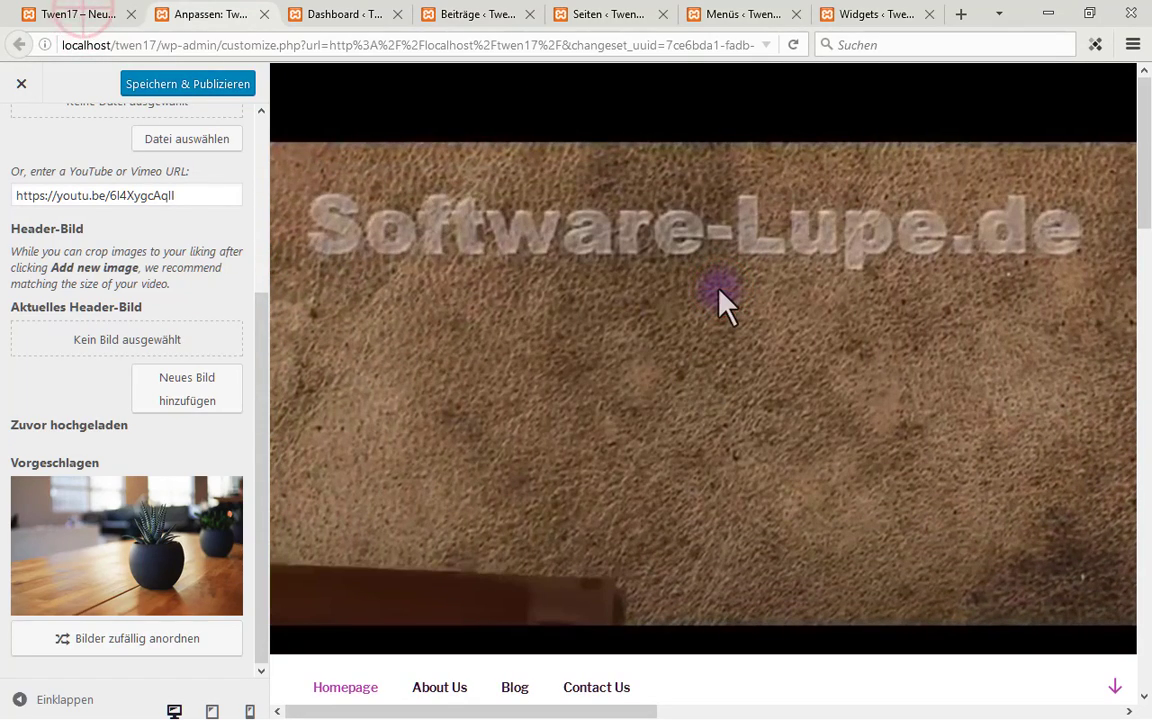
Reload the live Twen17 front page and check whether its header shows the video
click(98, 16)
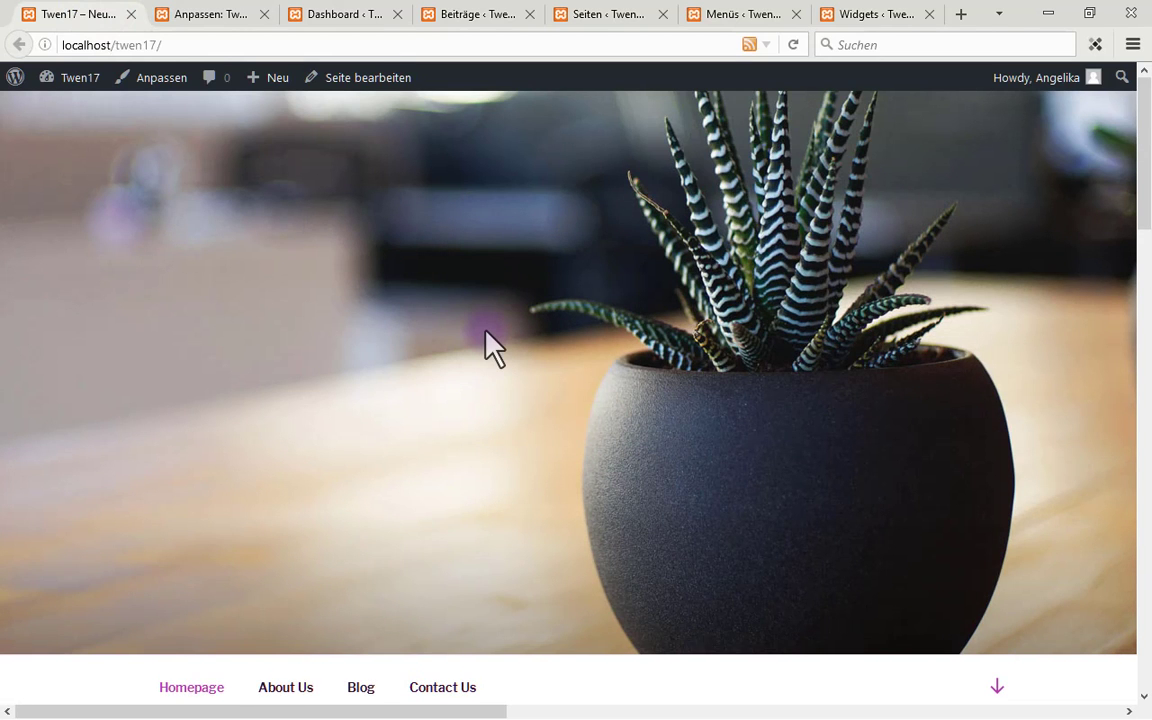
click(790, 45)
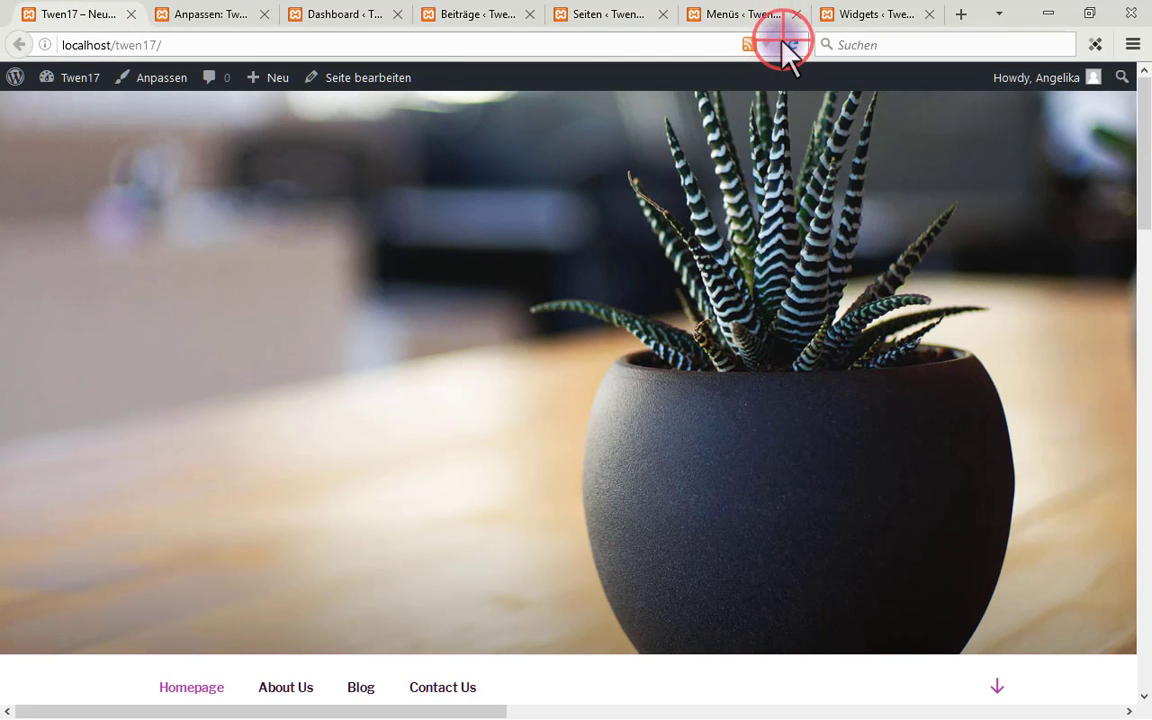
click(793, 207)
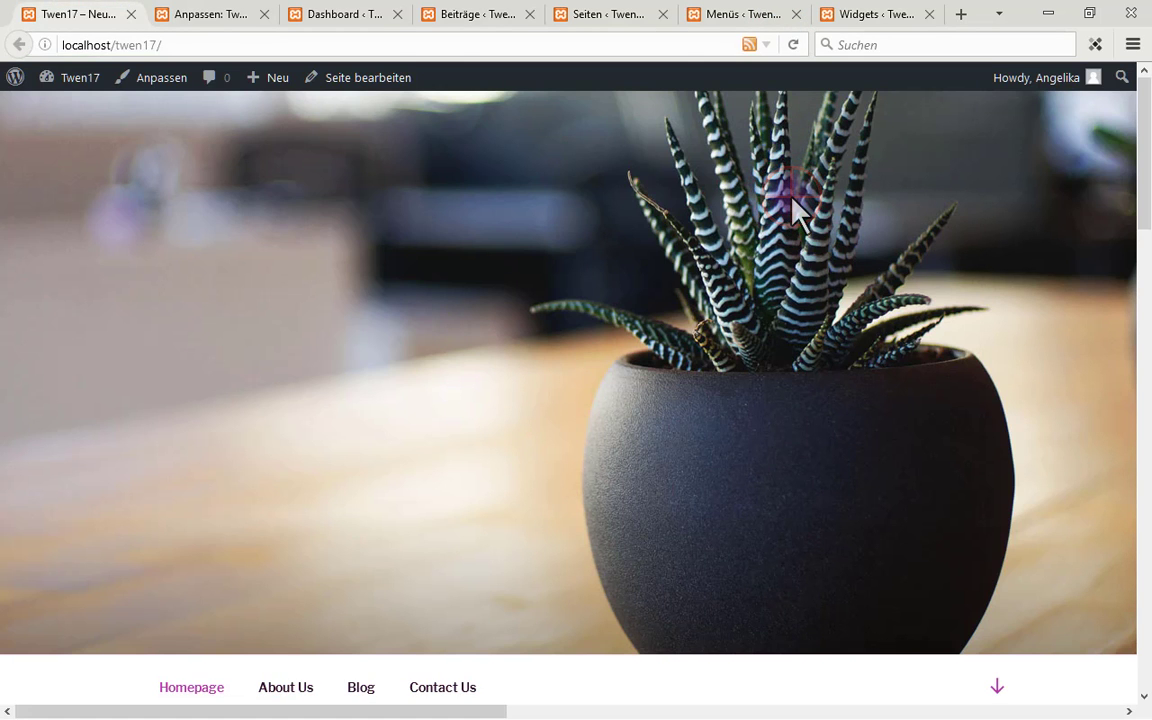
key(F5)
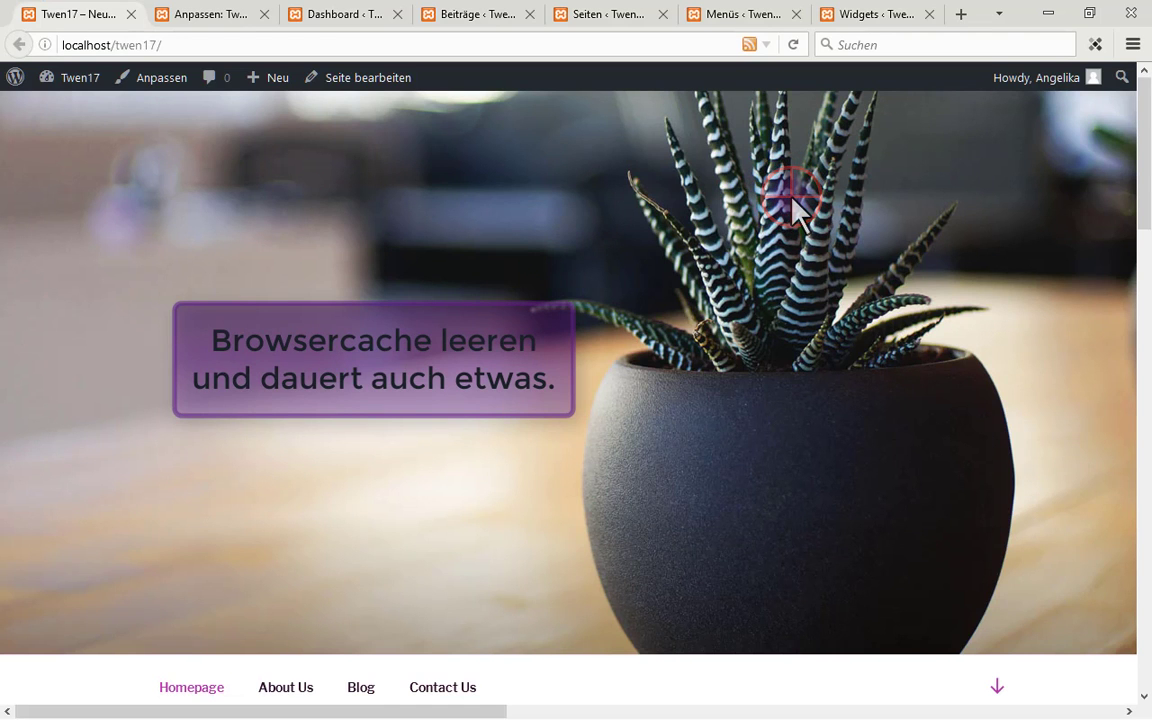
scroll(590, 465, down, 5)
click(358, 282)
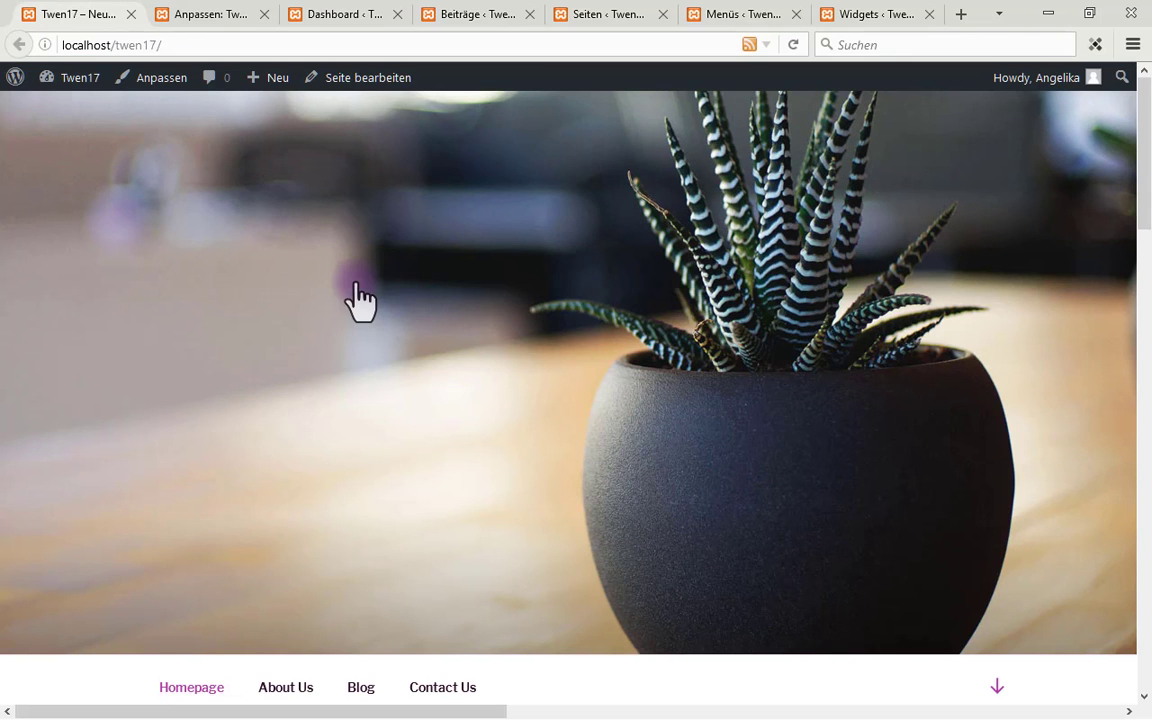
scroll(363, 318, down, 4)
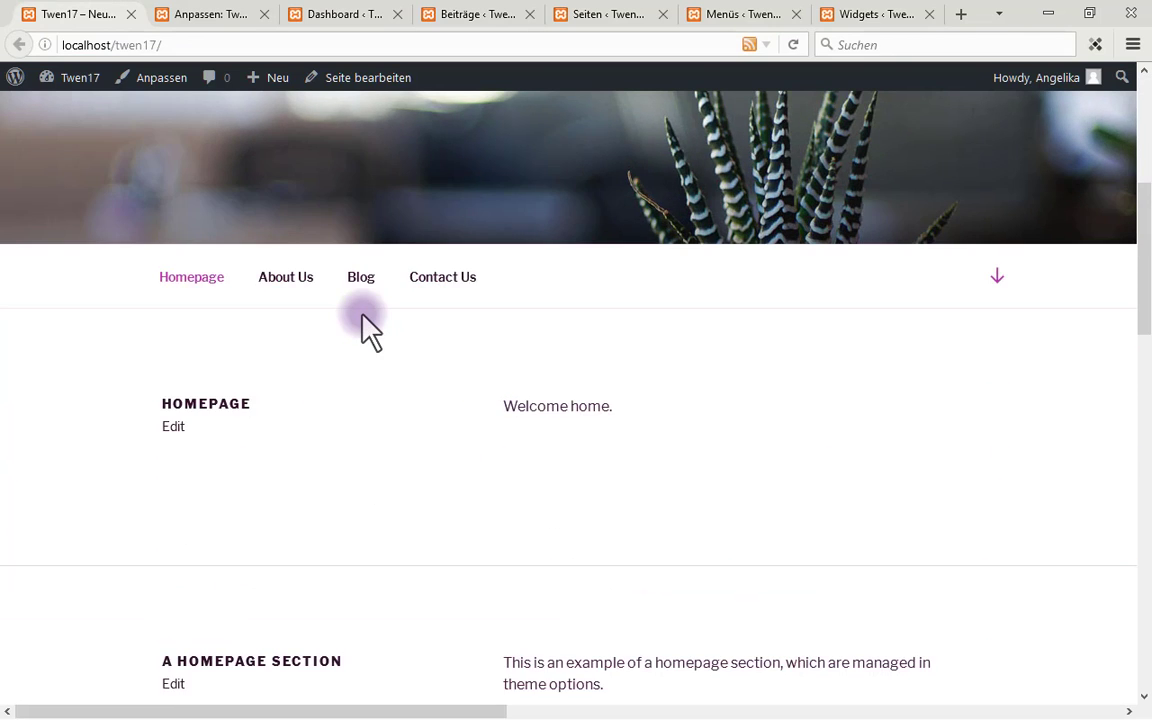
scroll(363, 318, down, 2)
scroll(363, 325, up, 3)
click(360, 380)
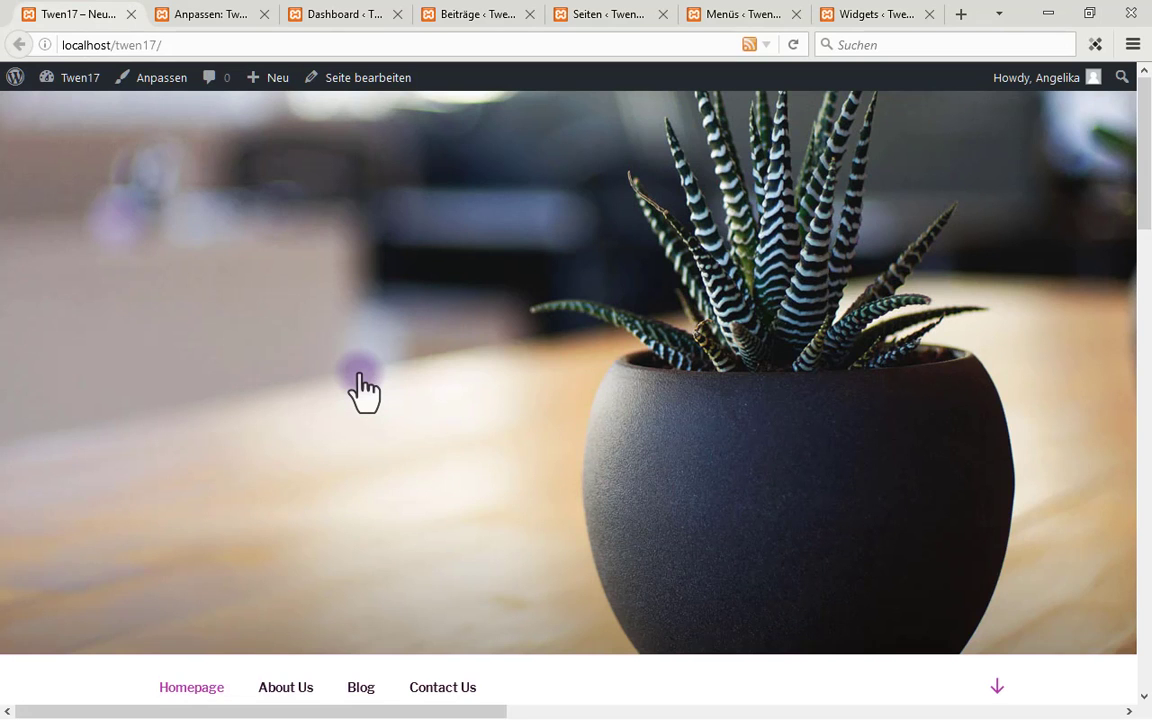
Open the "Hallo Welt!" post from the front page's Blog section and examine its header, sidebar widgets and comments
scroll(362, 390, down, 10)
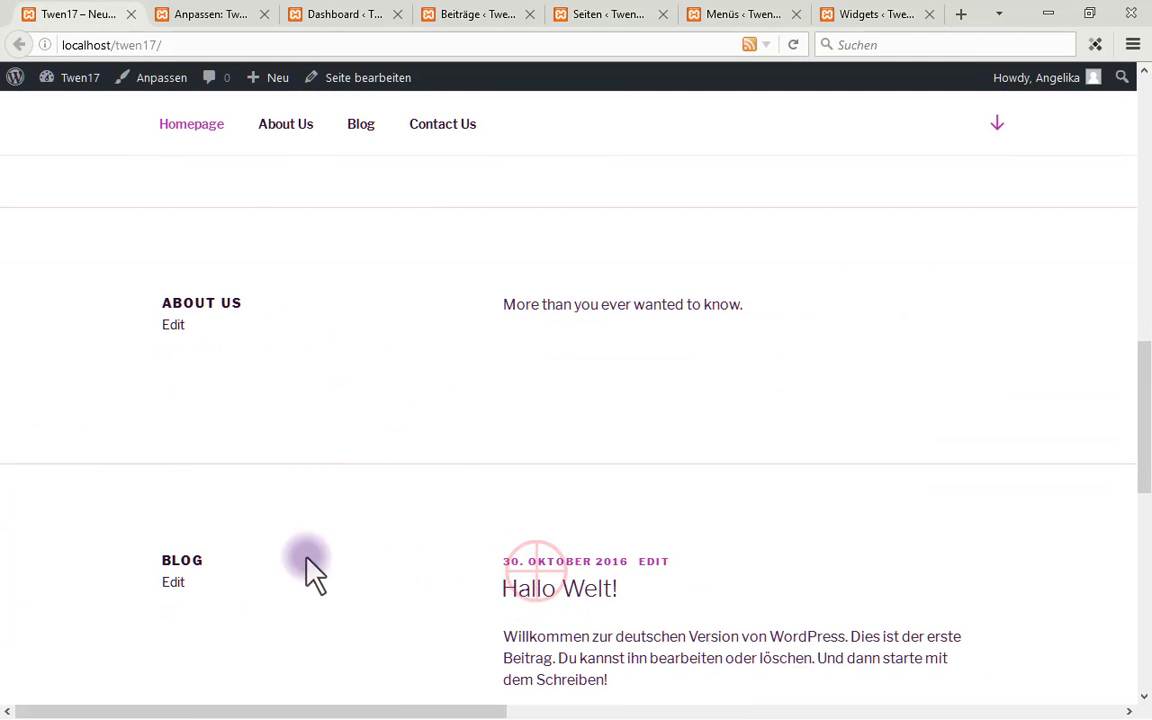
click(548, 588)
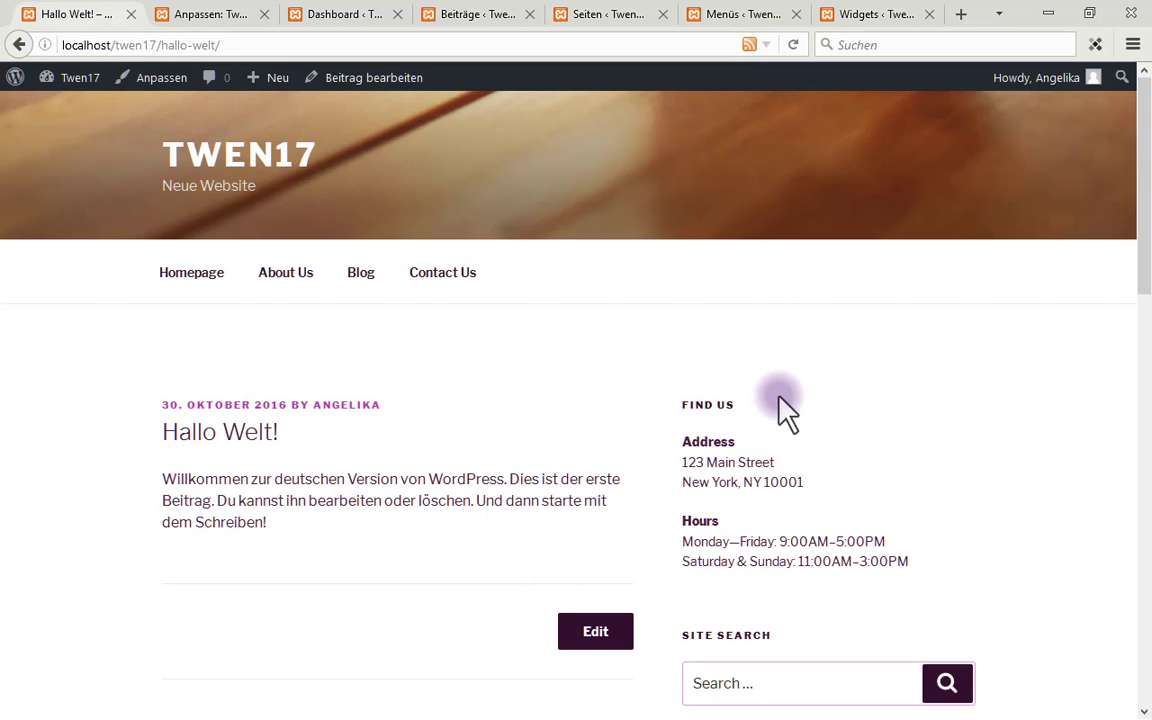
scroll(843, 372, down, 5)
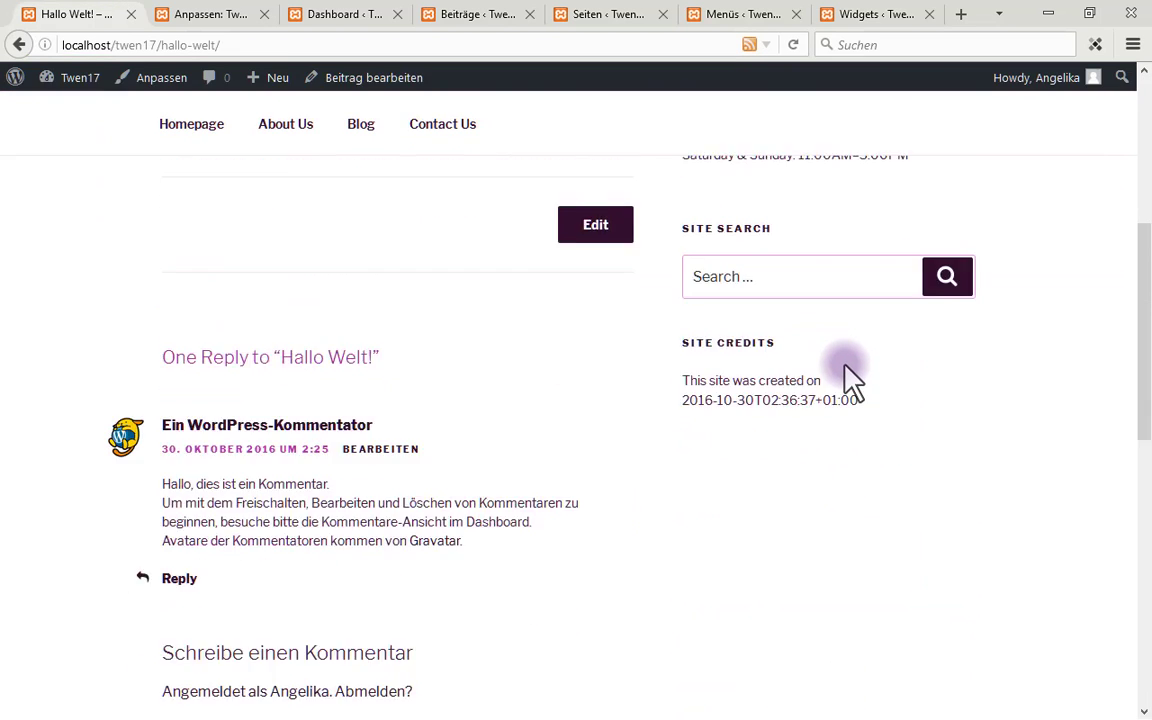
scroll(848, 378, up, 4)
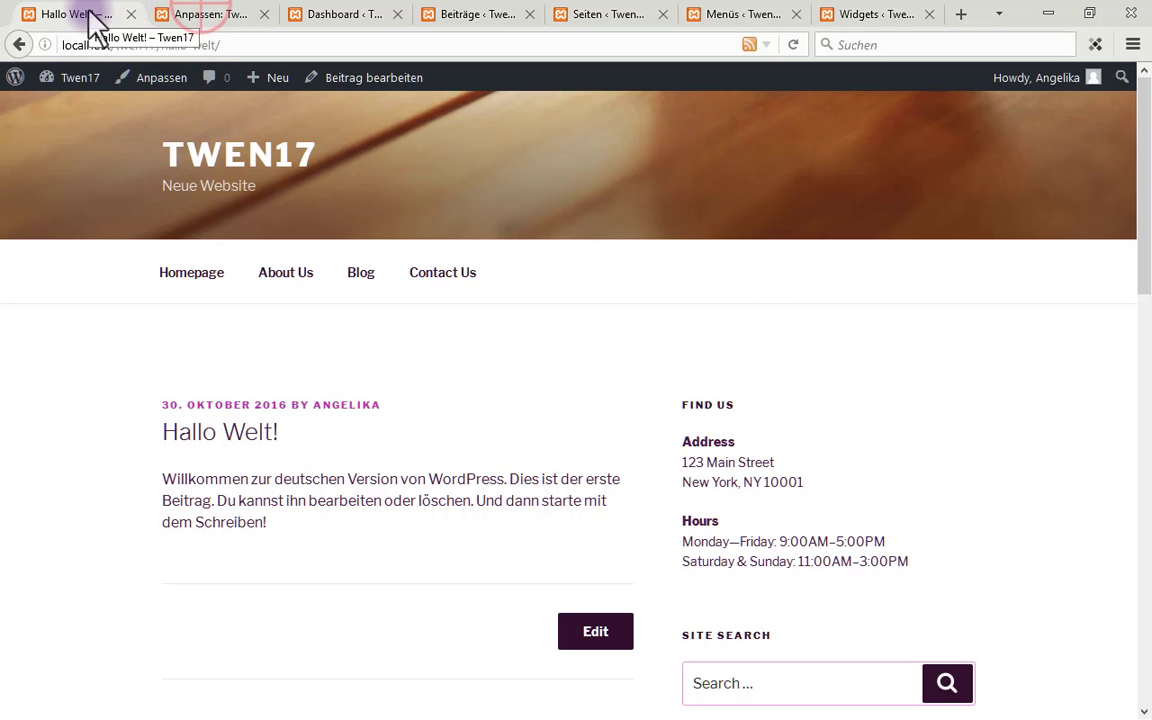
Publish the header video settings and check the video on the live Twen17 front page
click(210, 16)
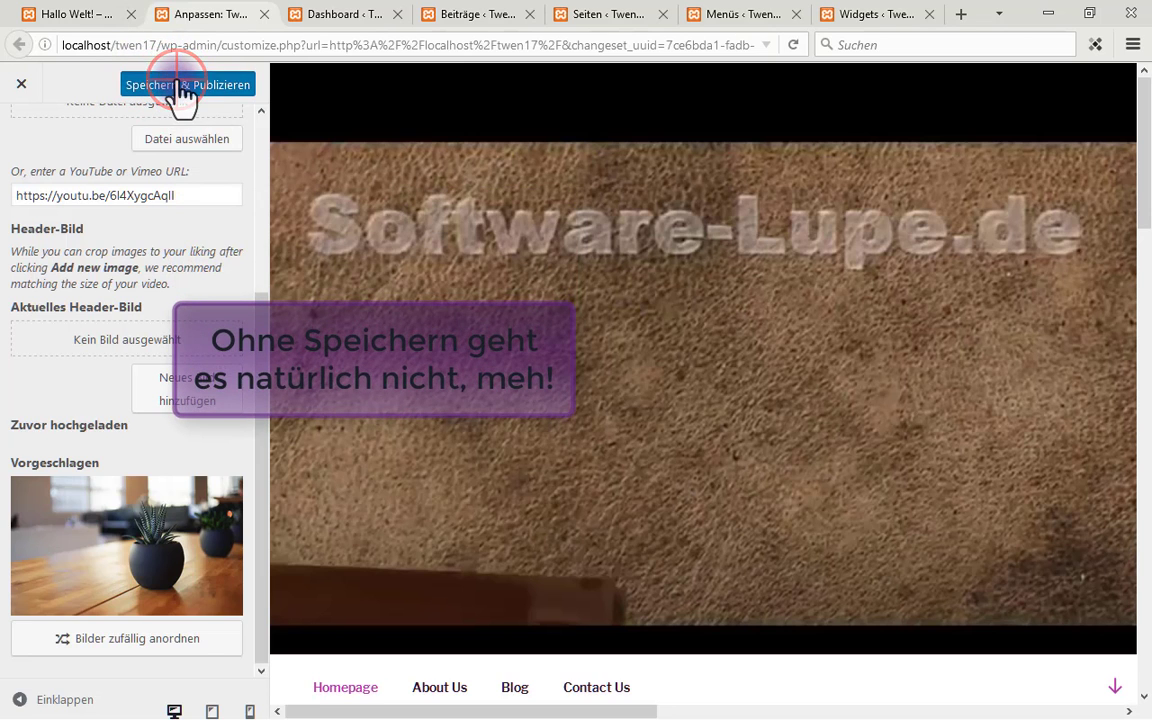
click(177, 88)
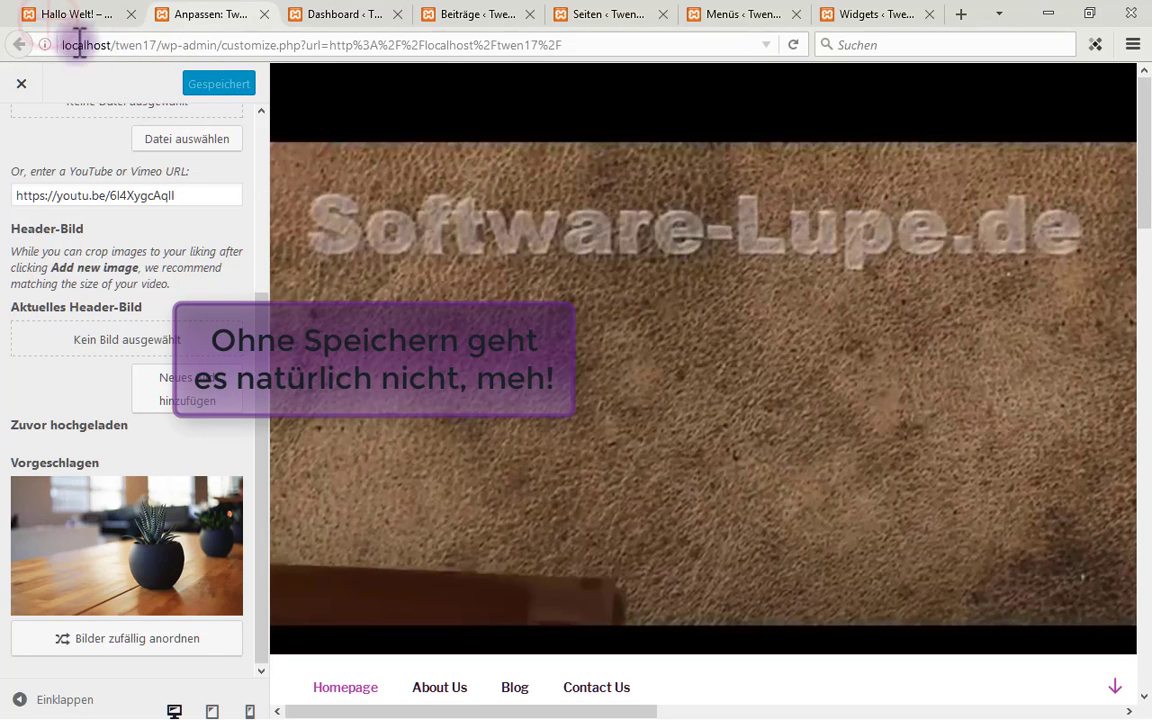
click(68, 16)
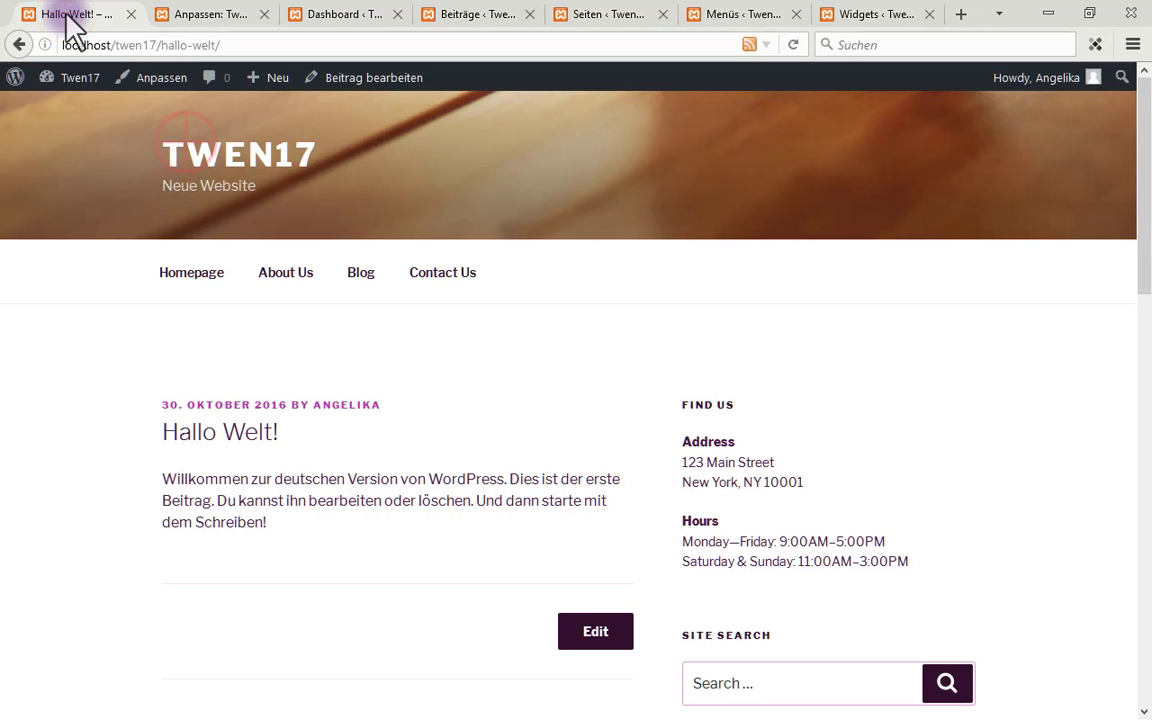
click(203, 163)
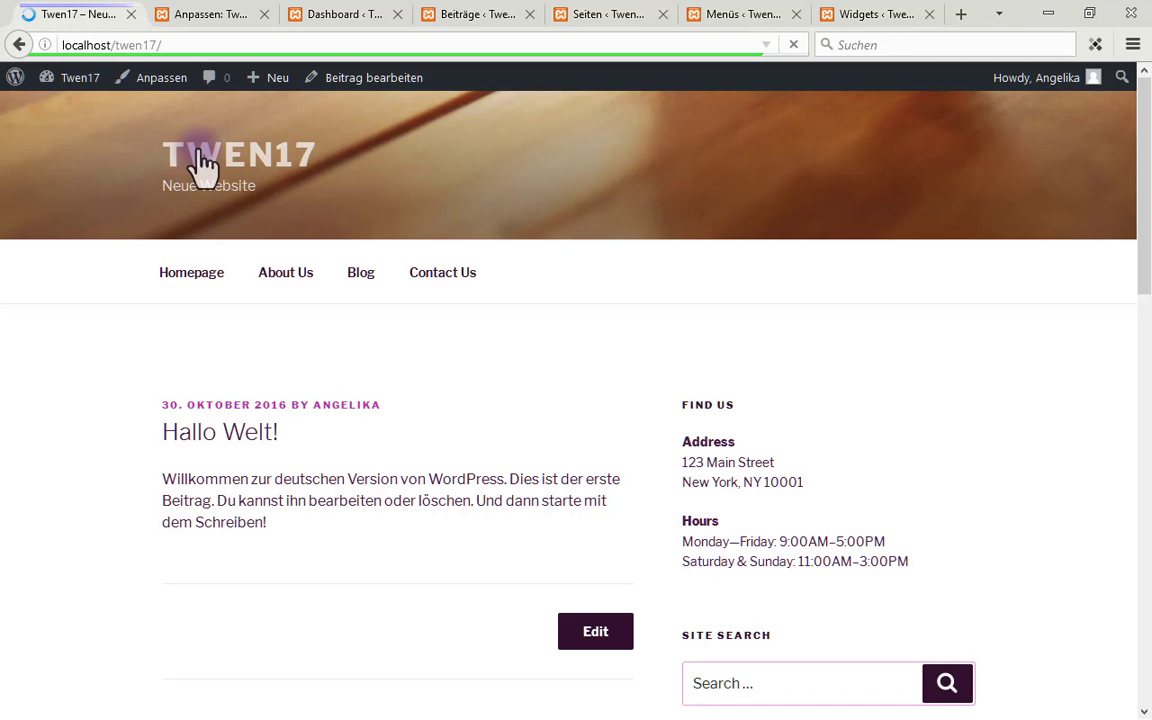
click(203, 163)
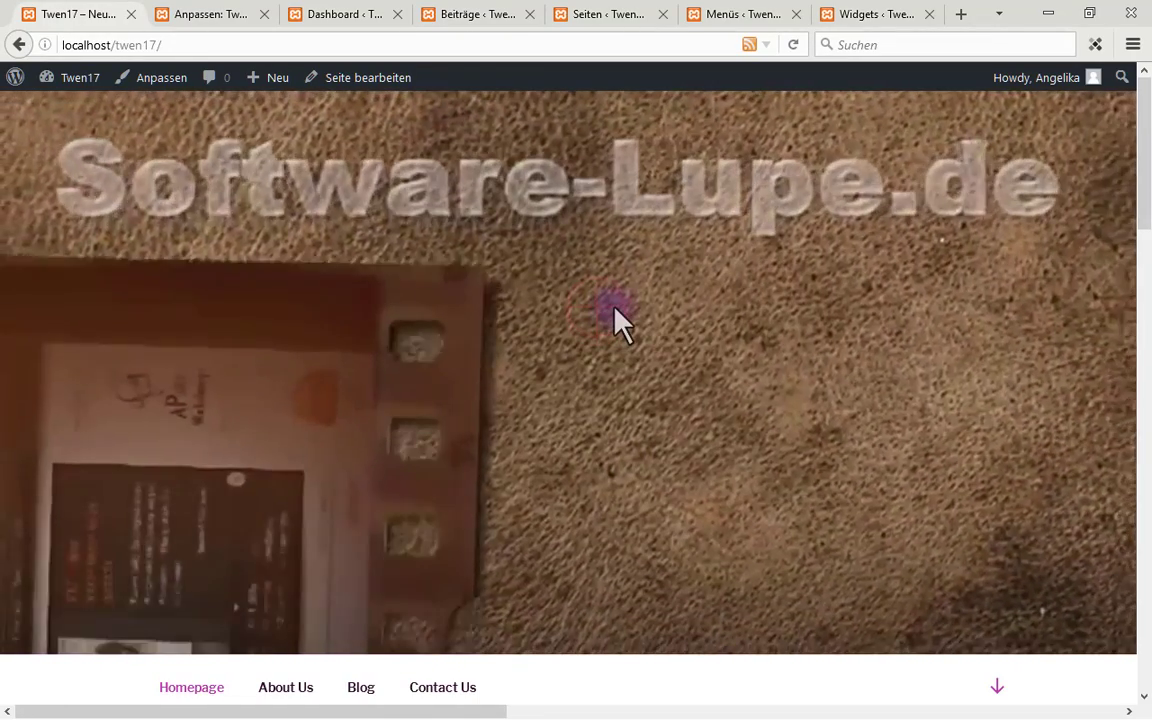
click(614, 306)
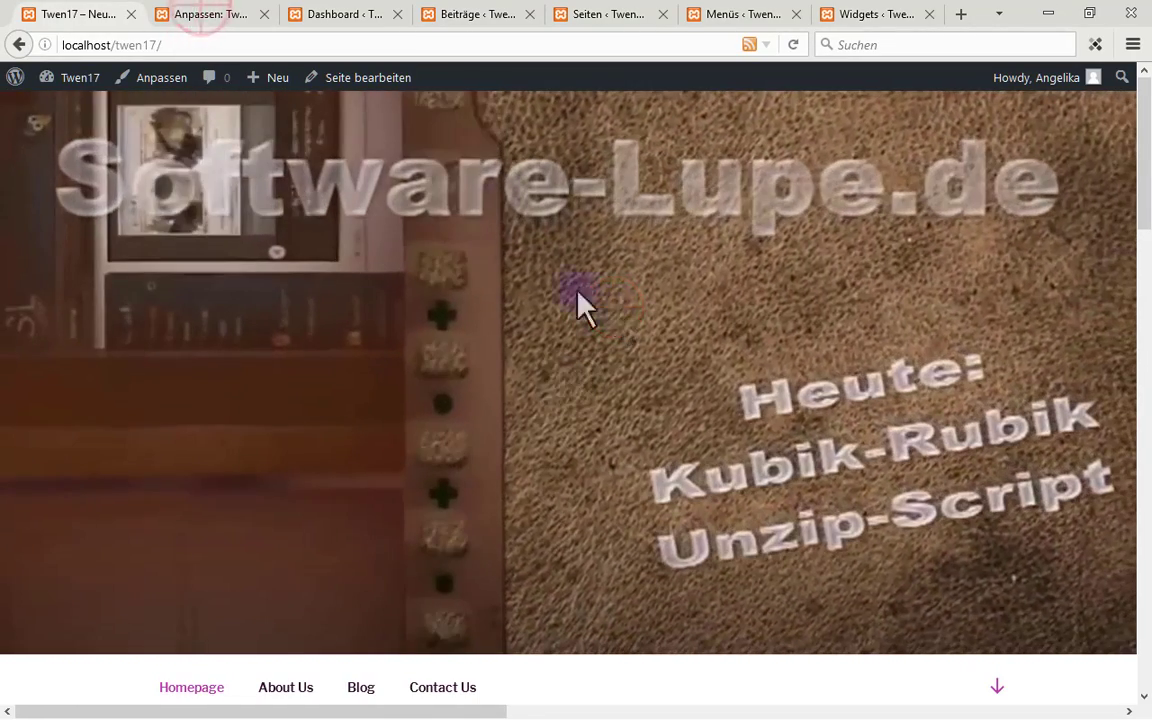
Clear the header video URL in the Customizer and select the suggested potted-plant photo as the header image
click(212, 17)
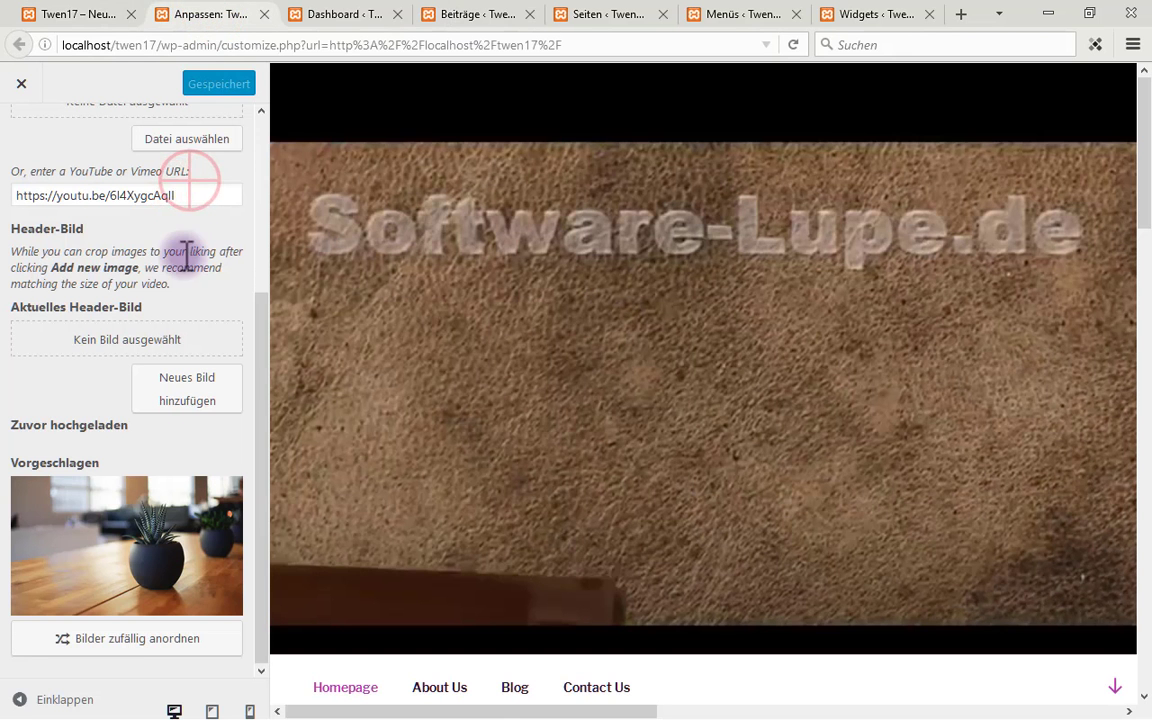
drag(143, 193, 5, 188)
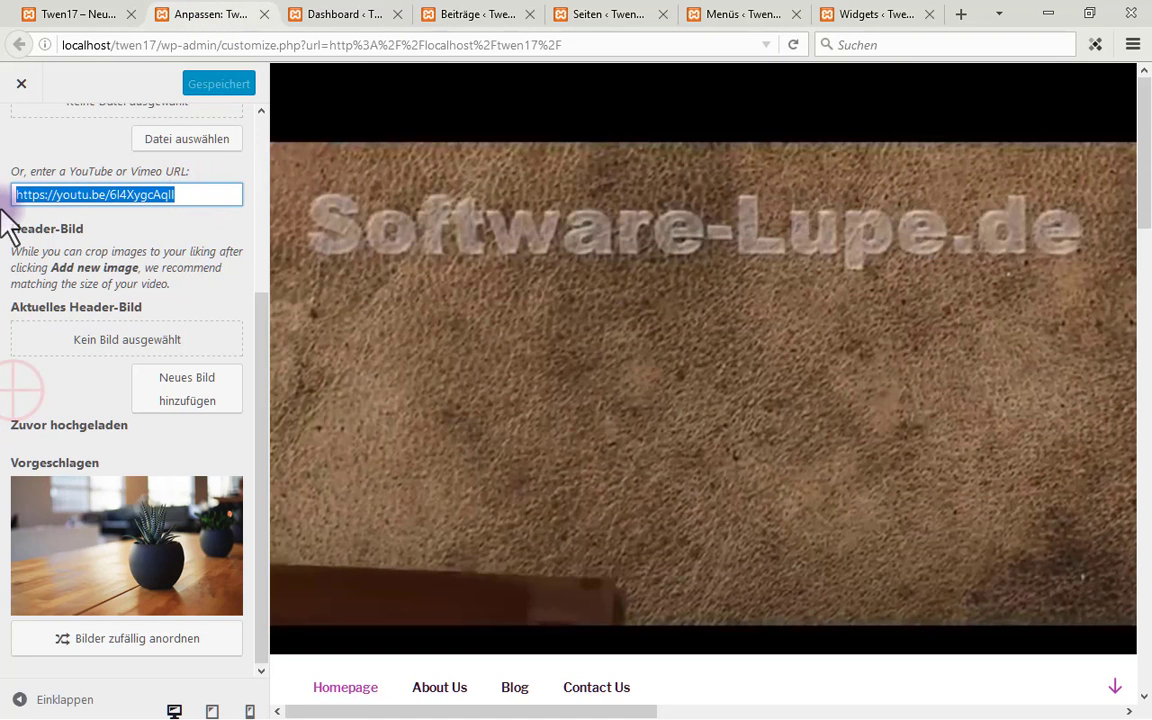
key(Delete)
click(33, 382)
click(80, 486)
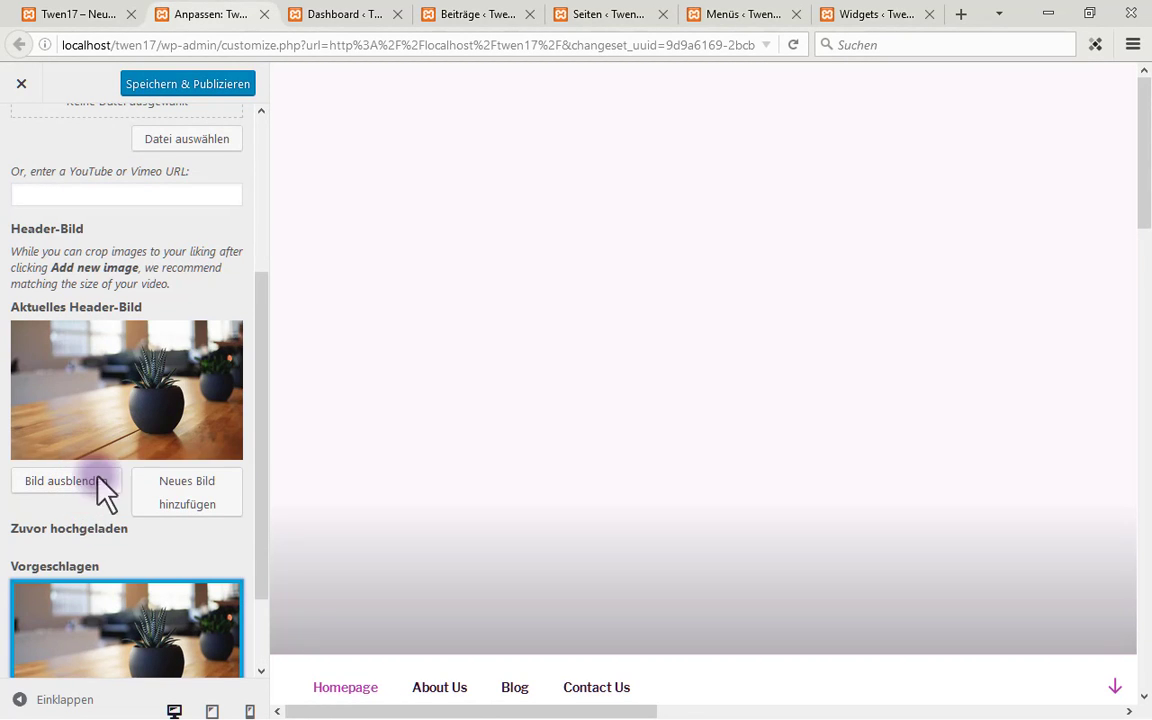
Randomize the suggested header images and publish the header changes
scroll(87, 429, down, 2)
click(95, 638)
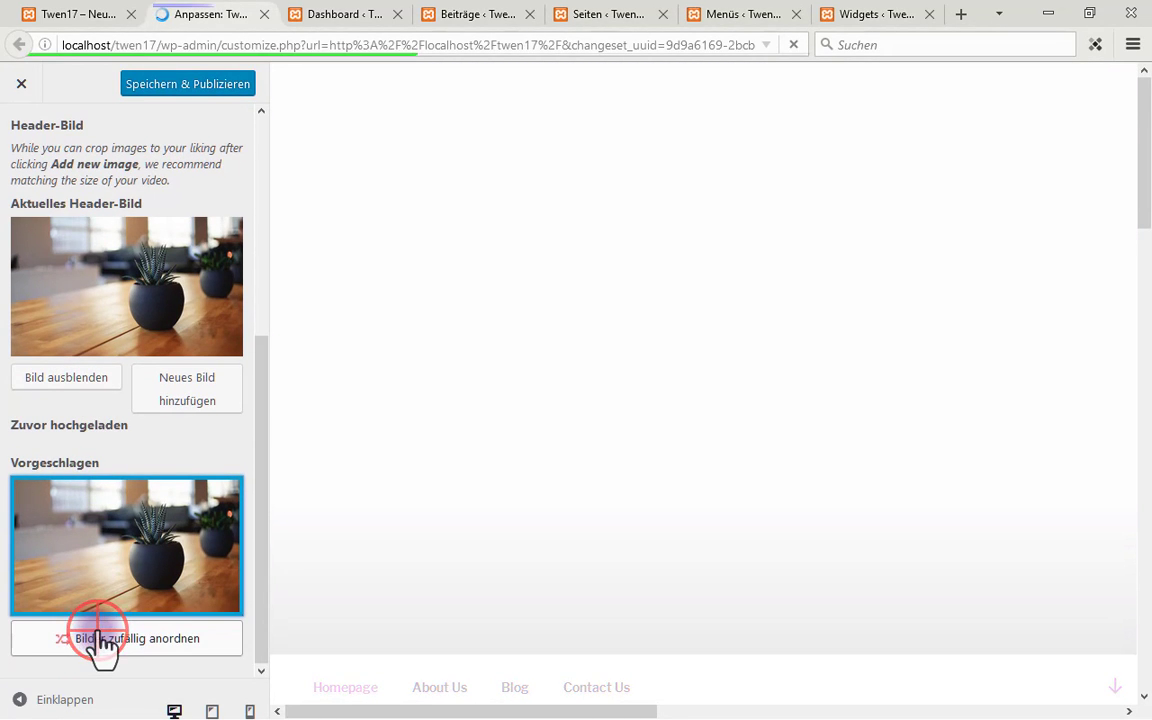
click(141, 500)
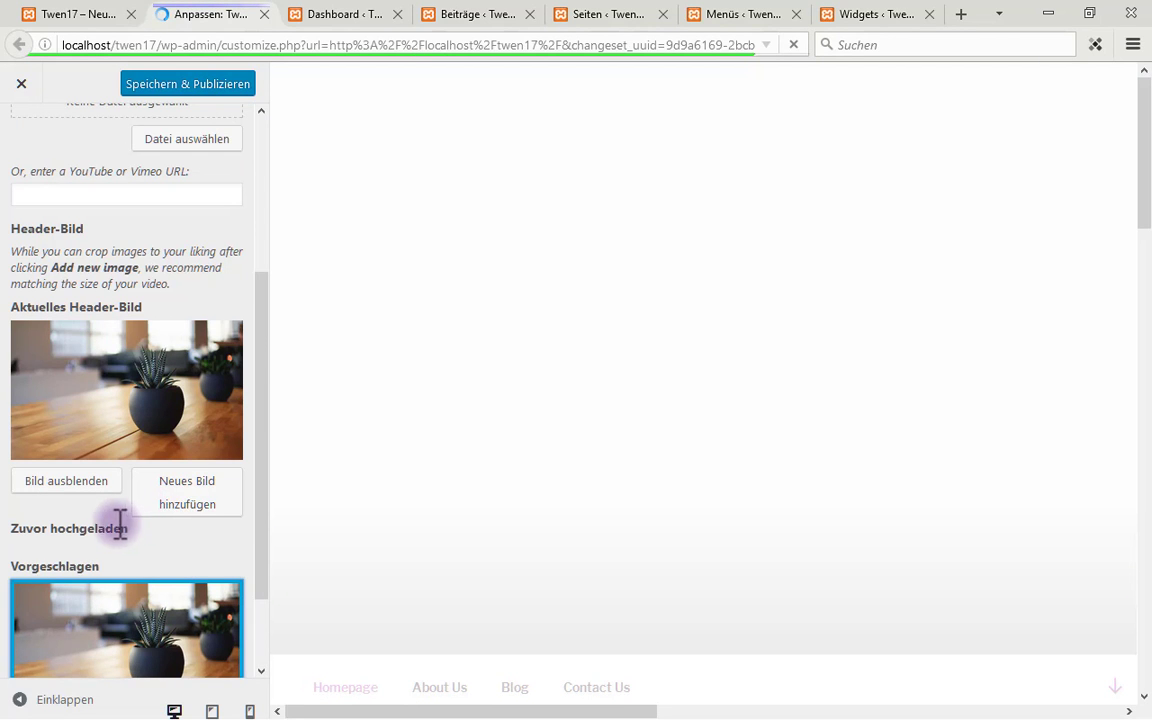
scroll(118, 524, down, 2)
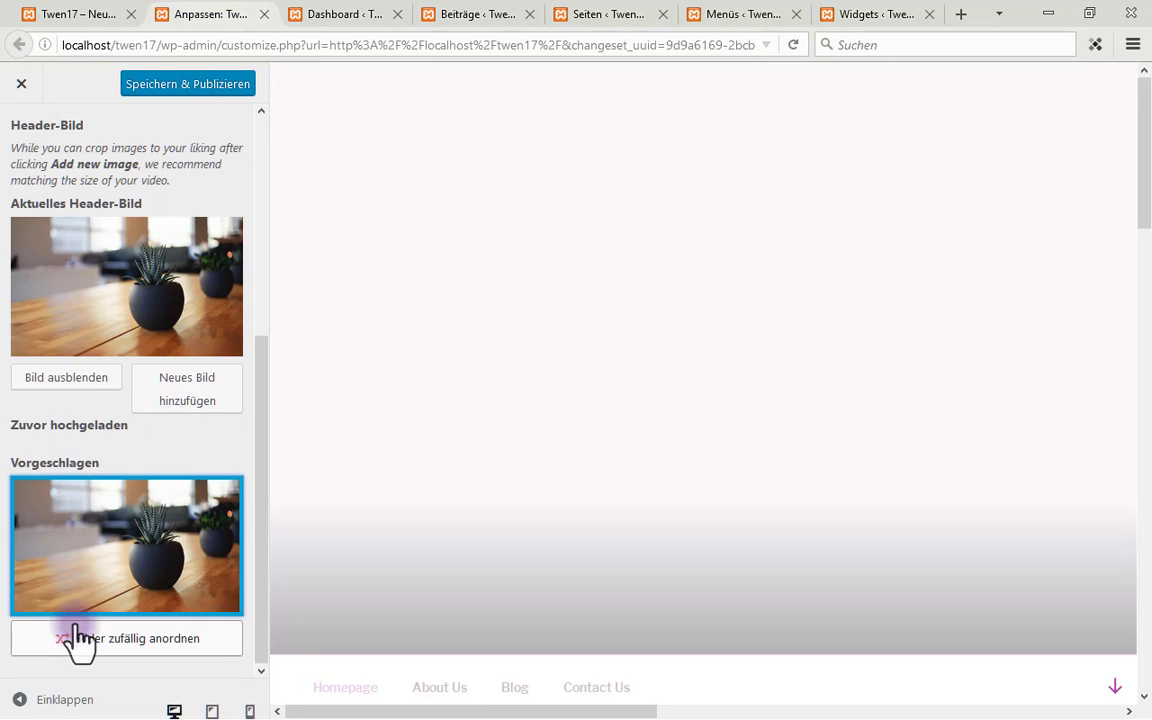
click(80, 628)
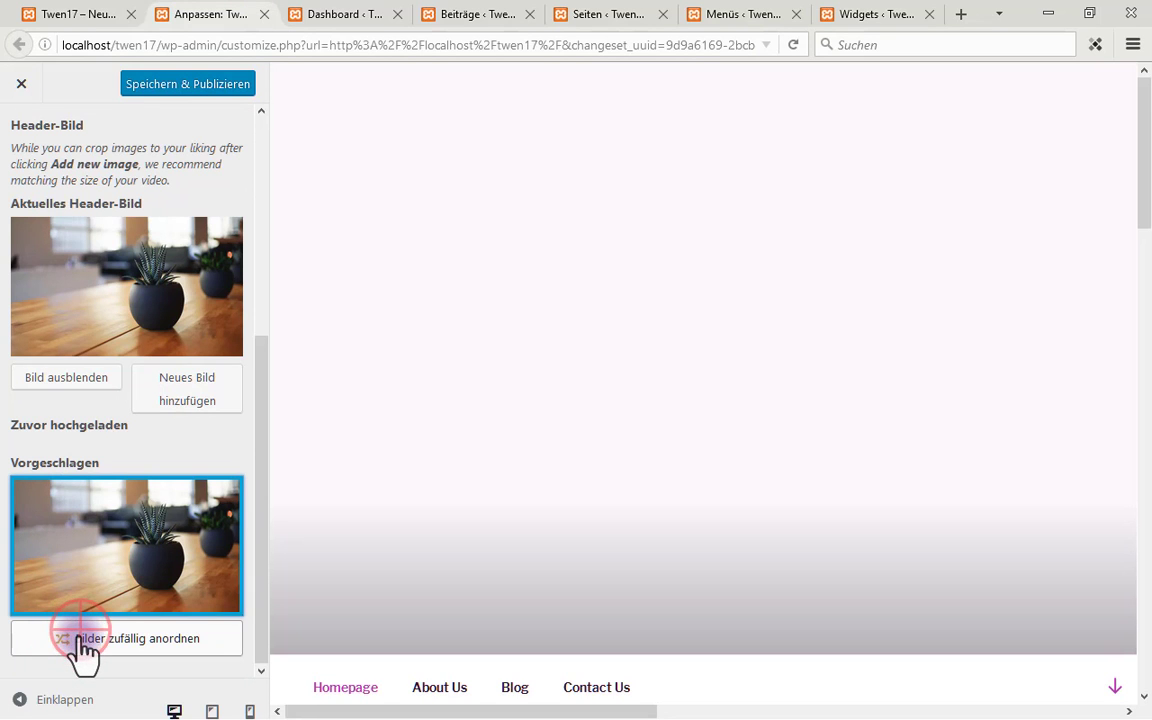
click(165, 84)
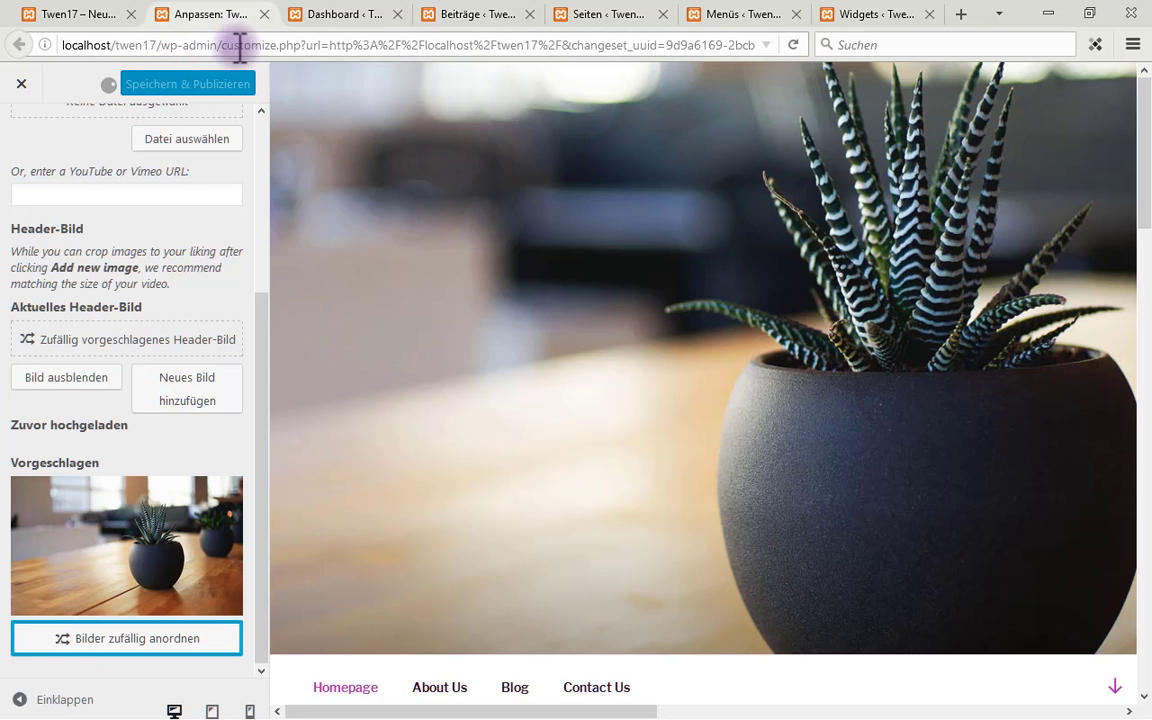
Return to the Customizer overview, open the menu settings and view the advanced menu properties
click(113, 138)
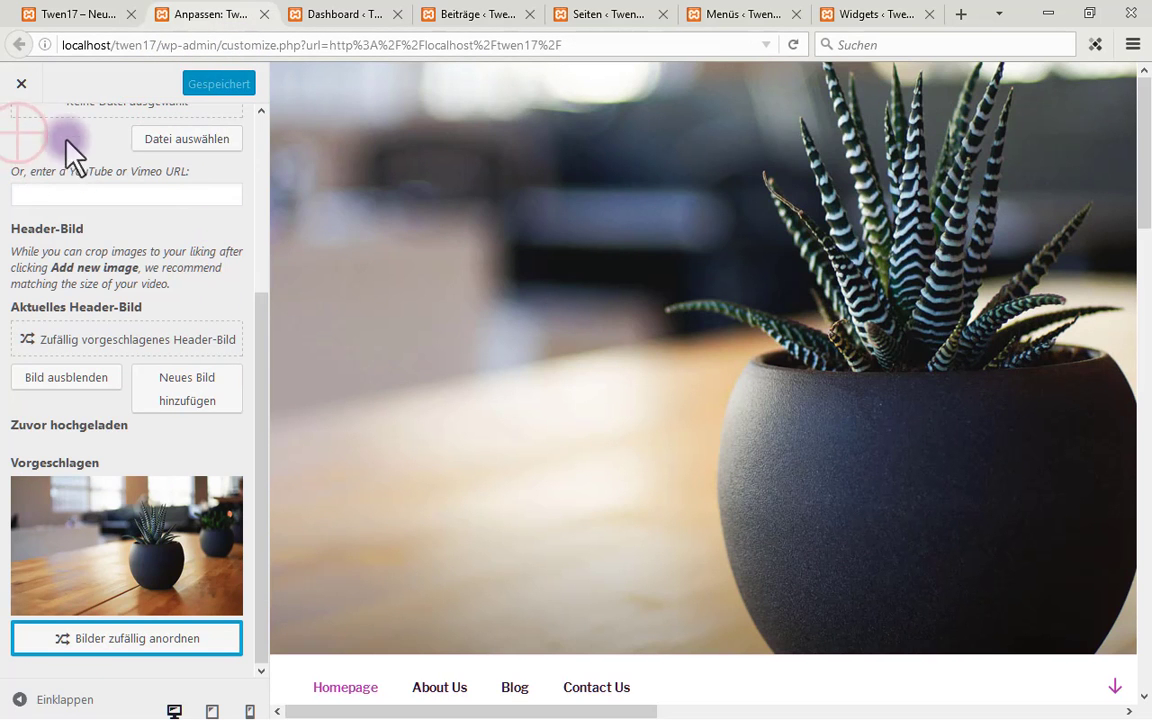
click(30, 130)
click(30, 135)
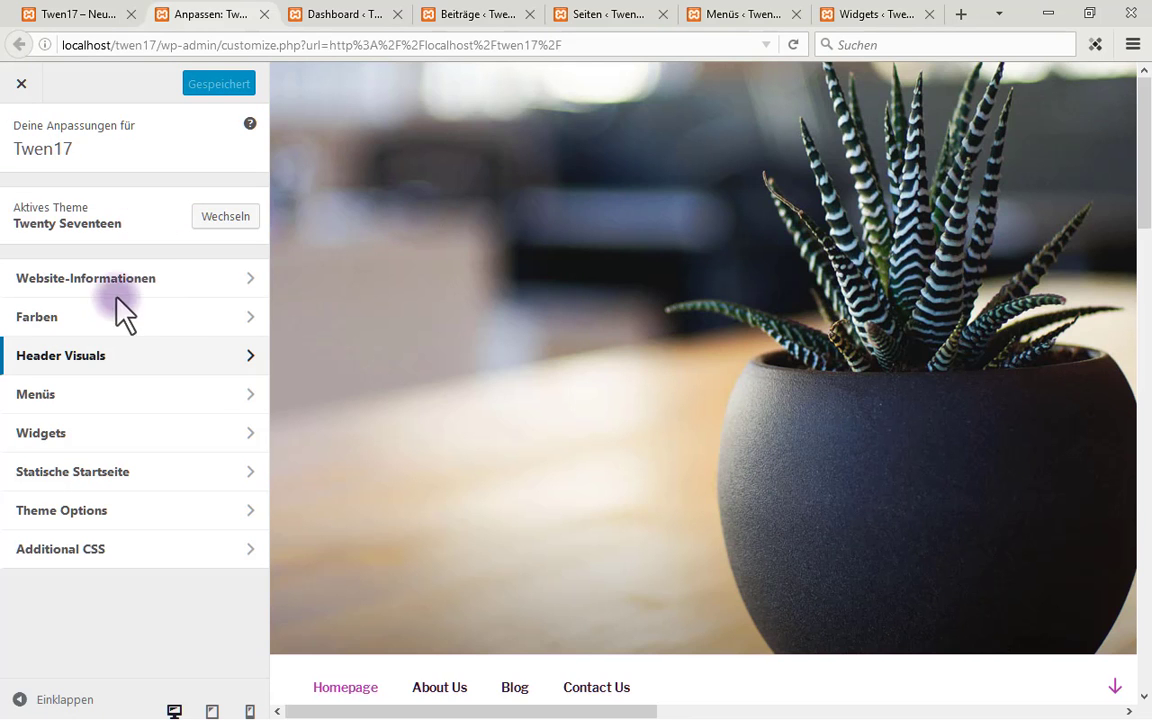
click(241, 394)
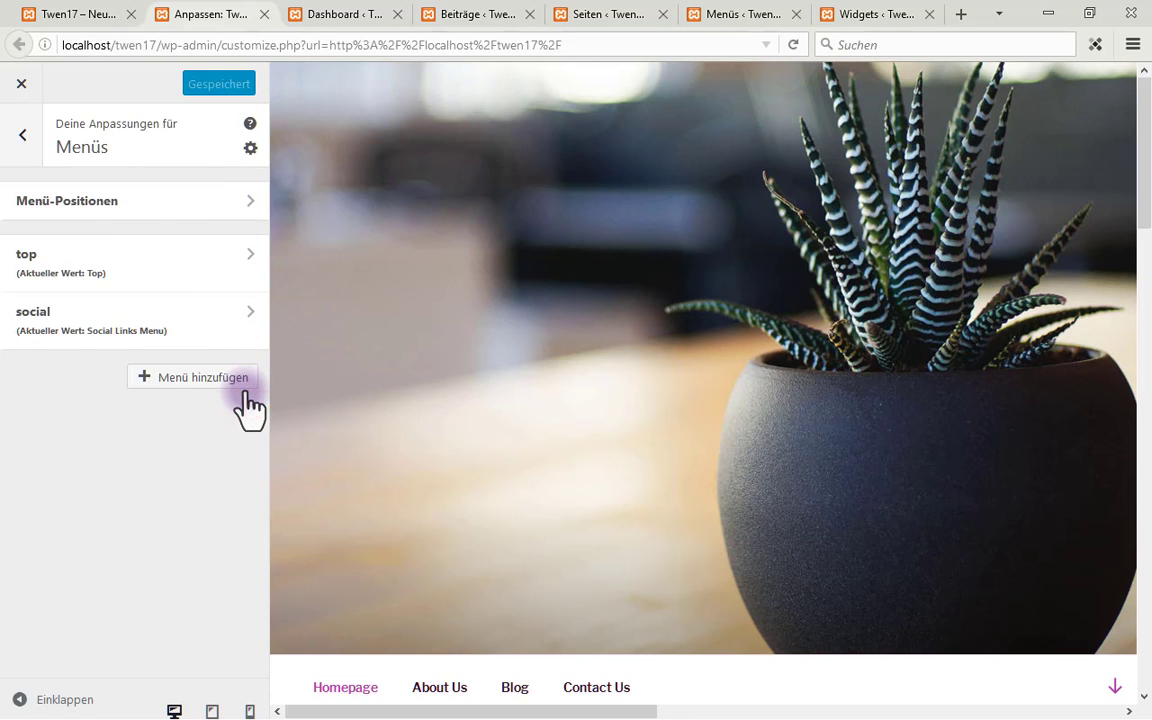
click(250, 200)
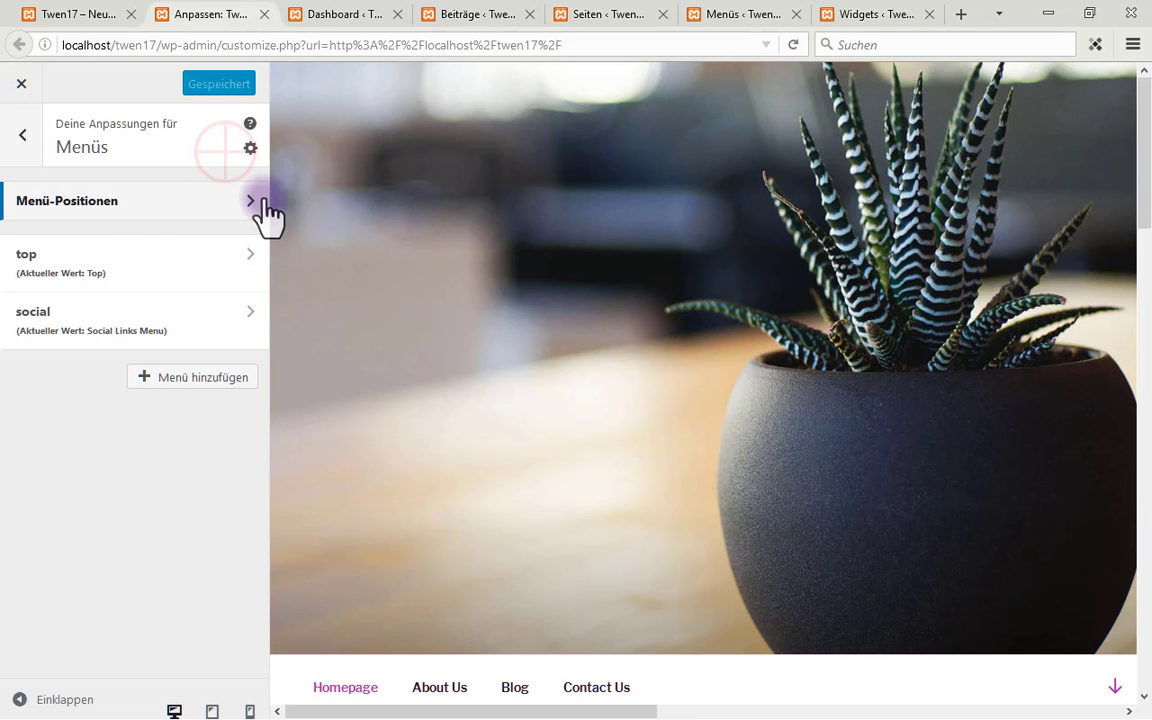
click(250, 149)
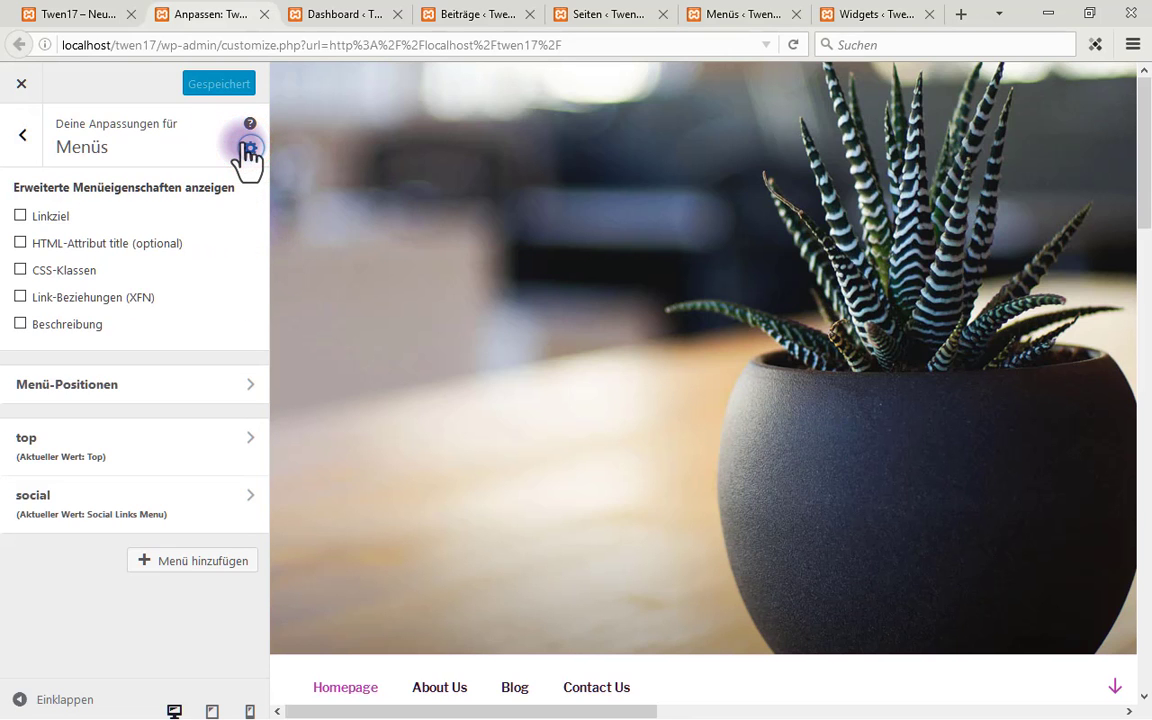
click(250, 149)
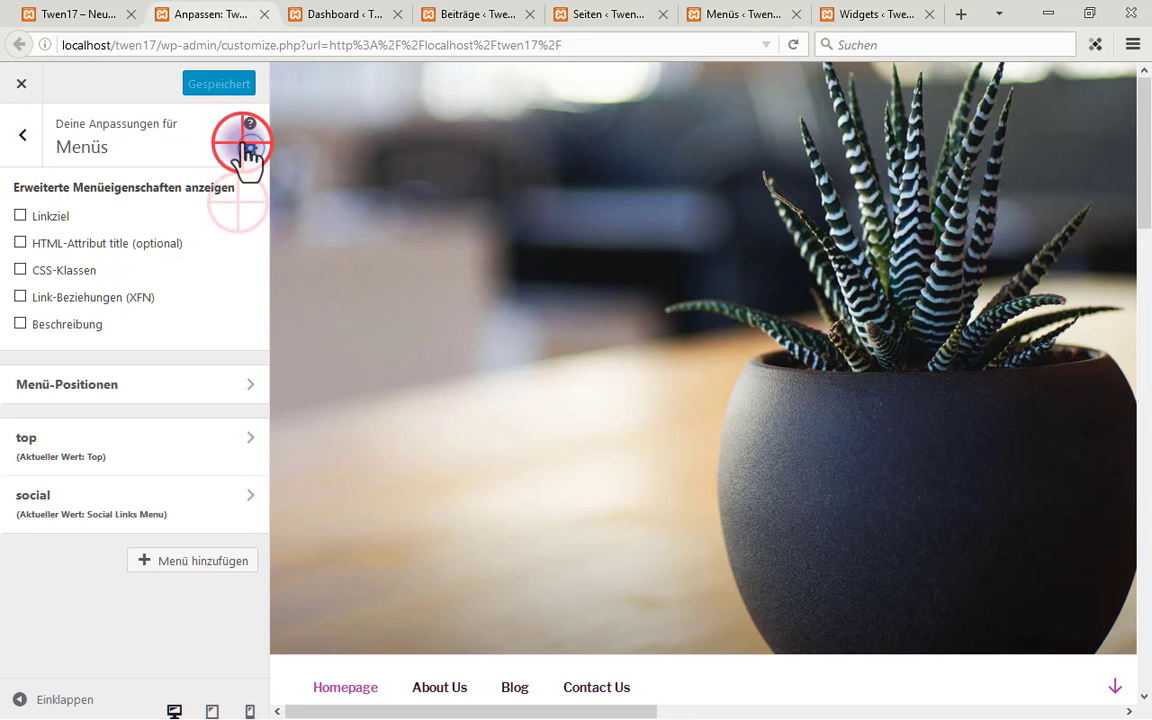
Open the menu assigned to the Top position for editing and move Blog ahead of About Us
click(252, 201)
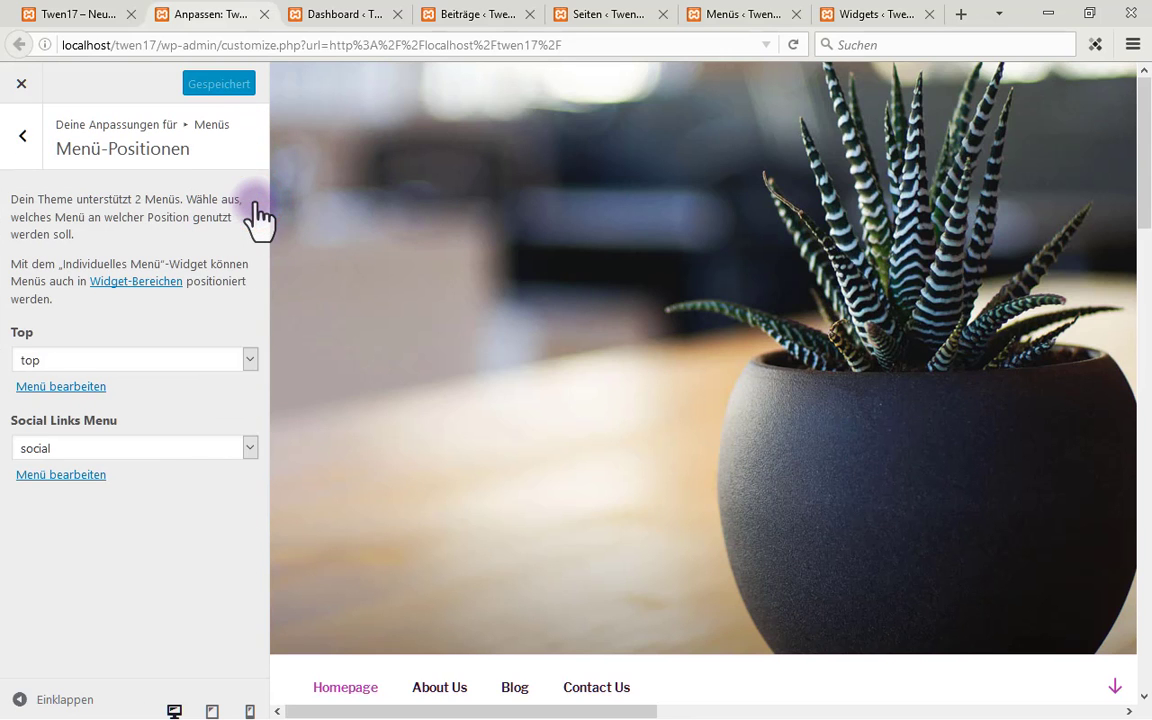
click(37, 386)
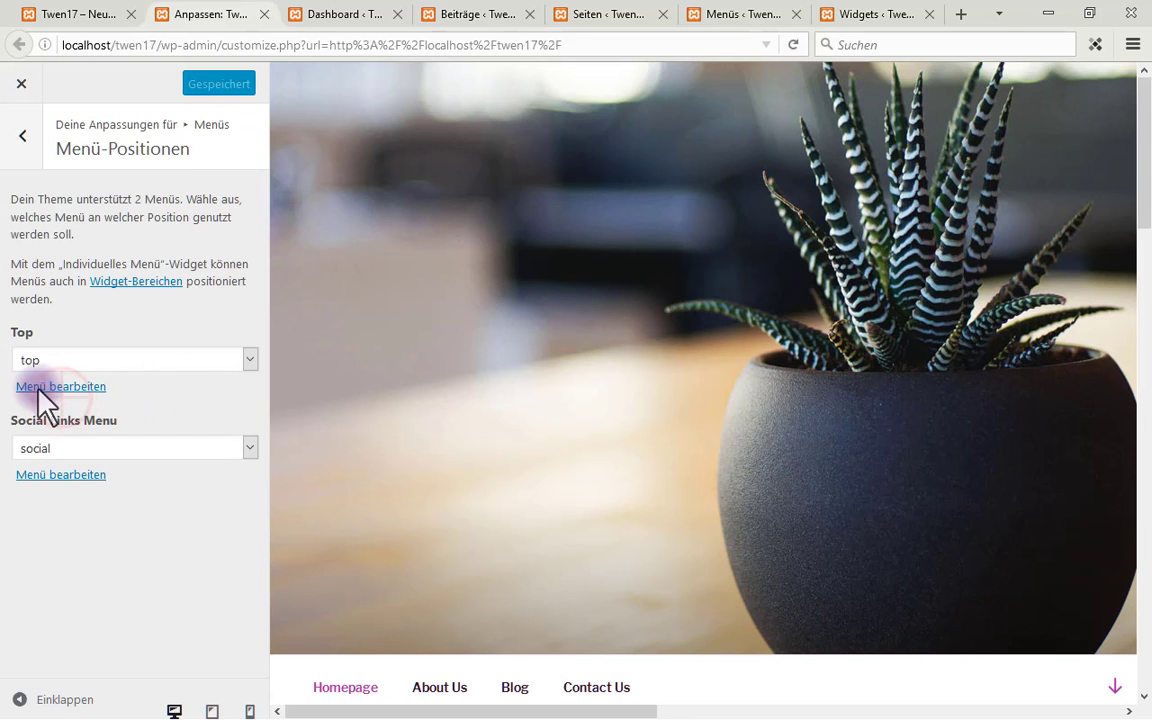
click(79, 387)
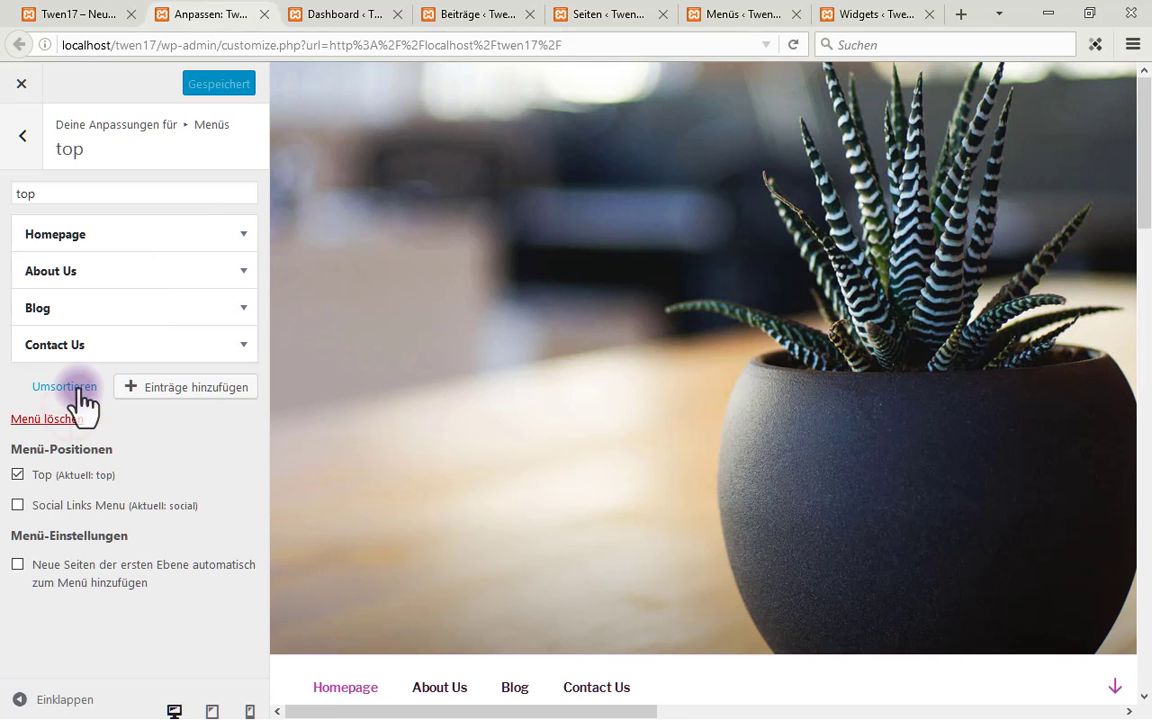
click(79, 388)
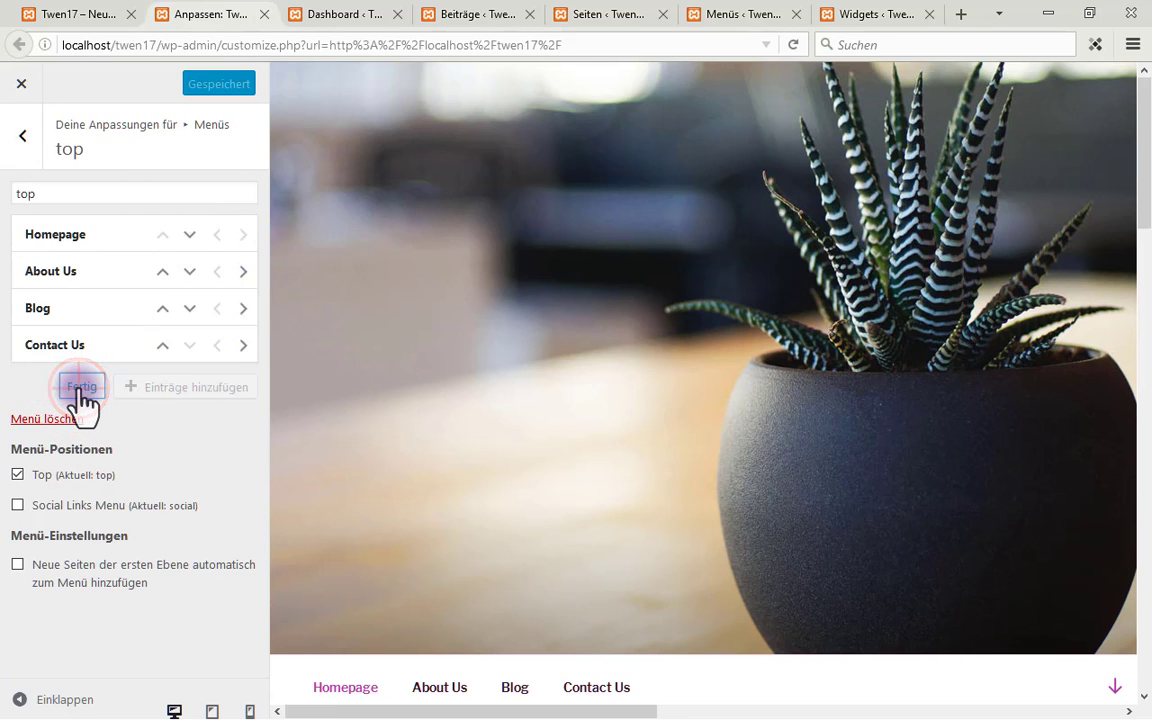
scroll(522, 594, down, 5)
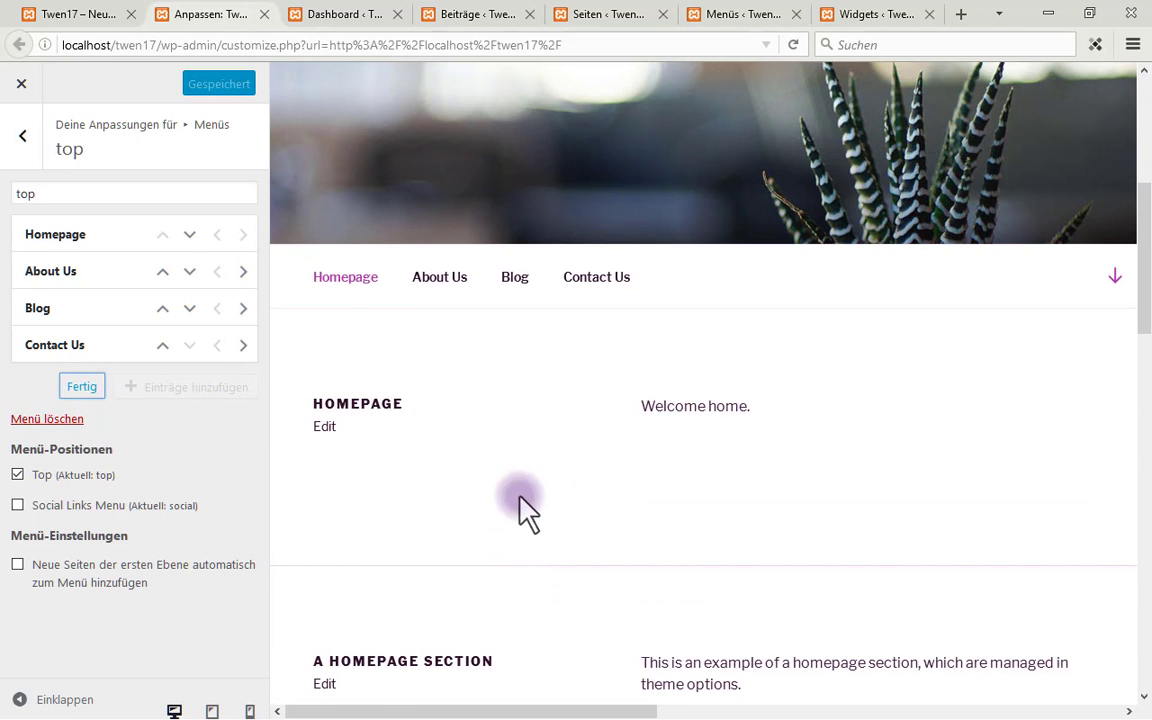
click(163, 301)
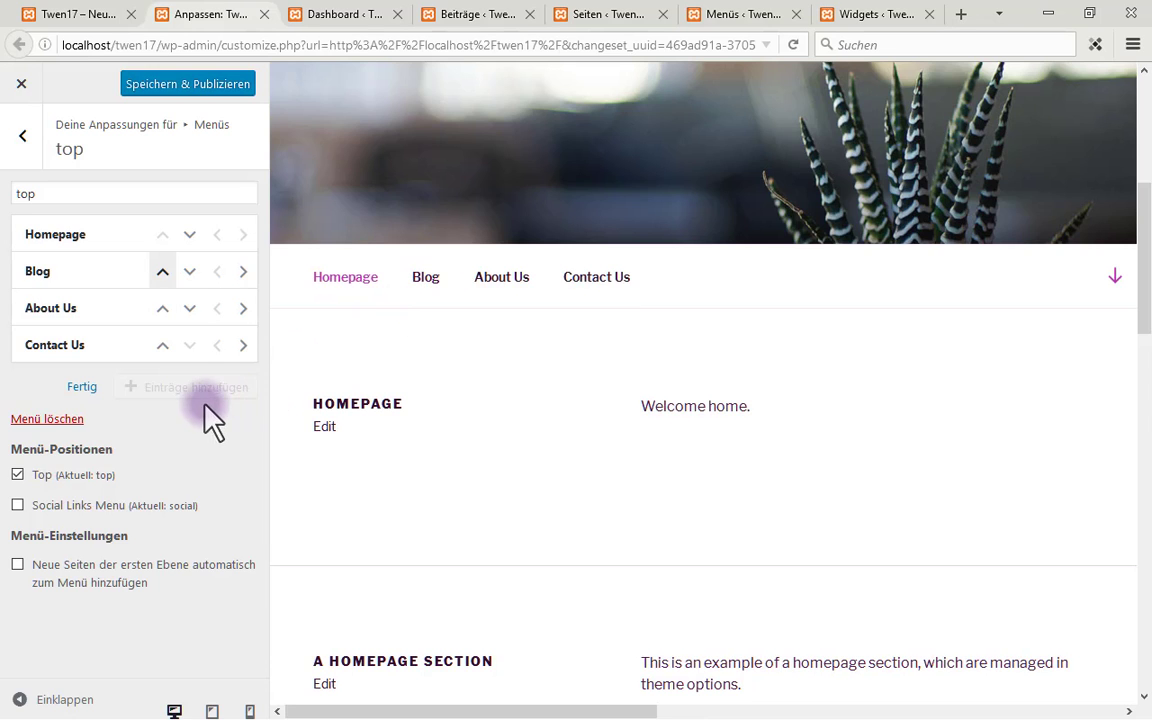
click(82, 387)
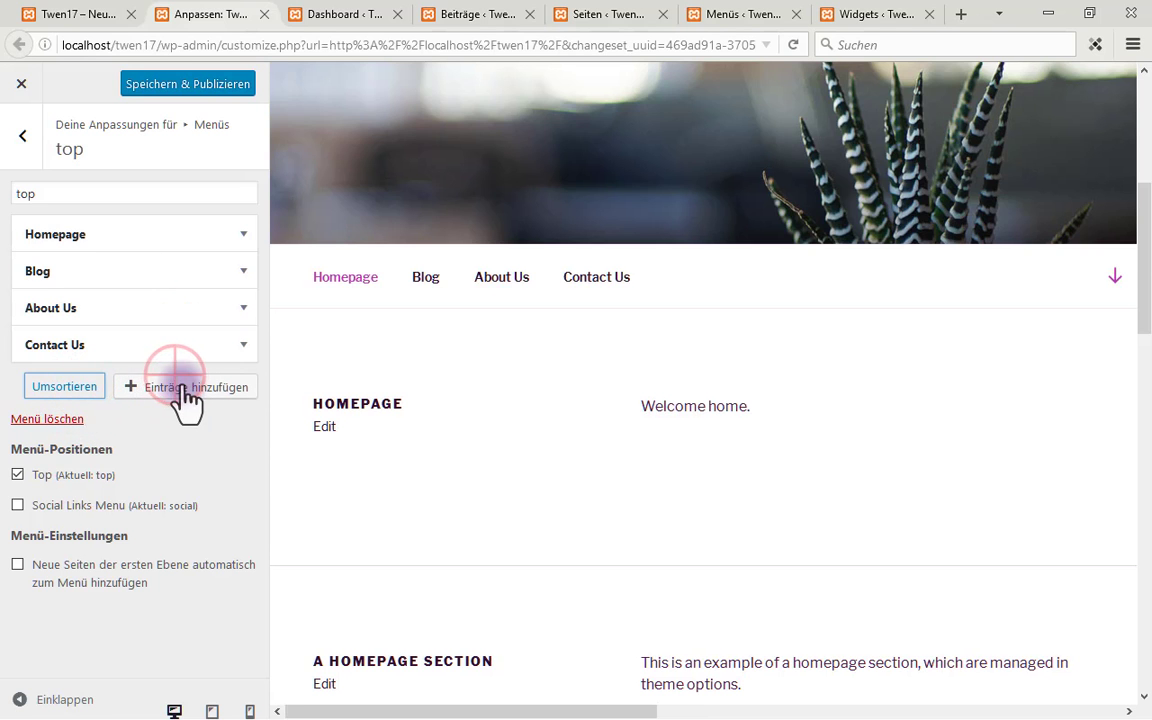
Create a new page named Testseite and add it to the top menu
click(185, 390)
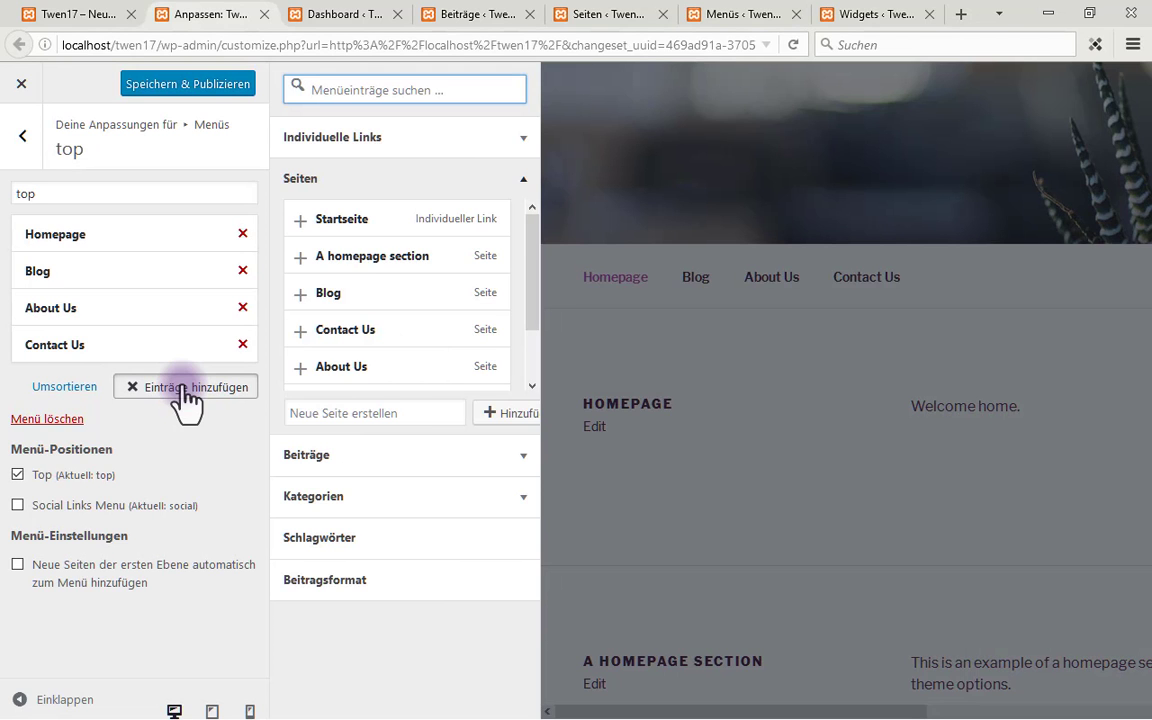
click(352, 413)
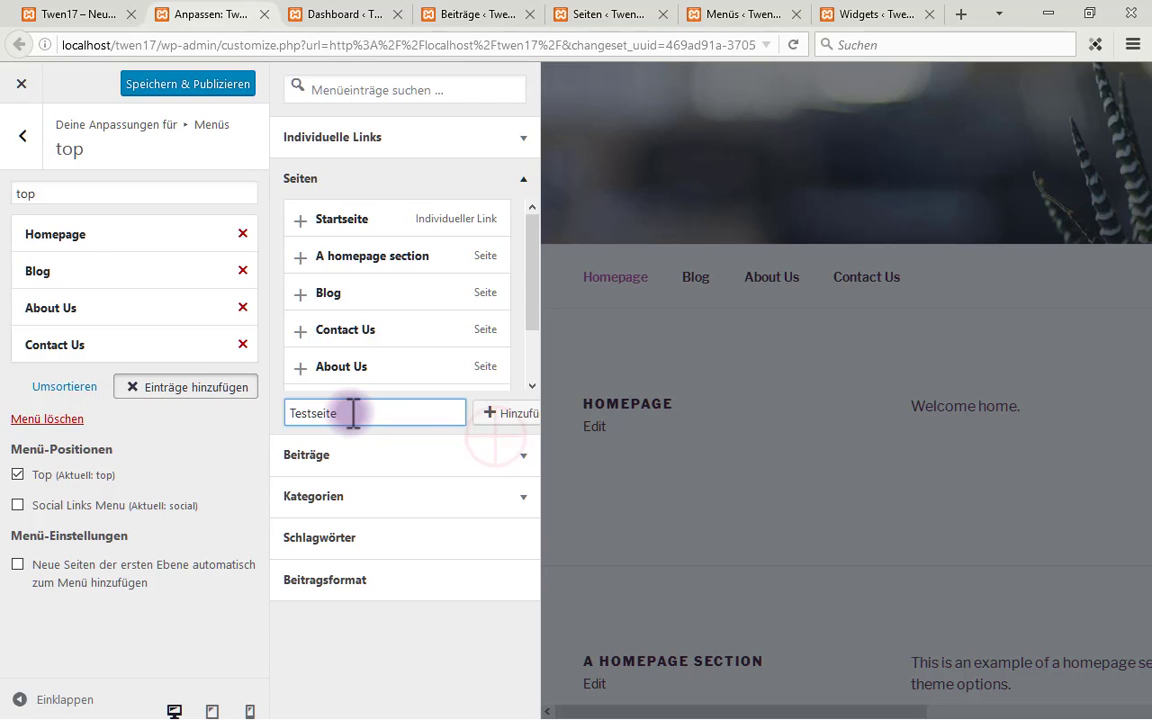
click(510, 416)
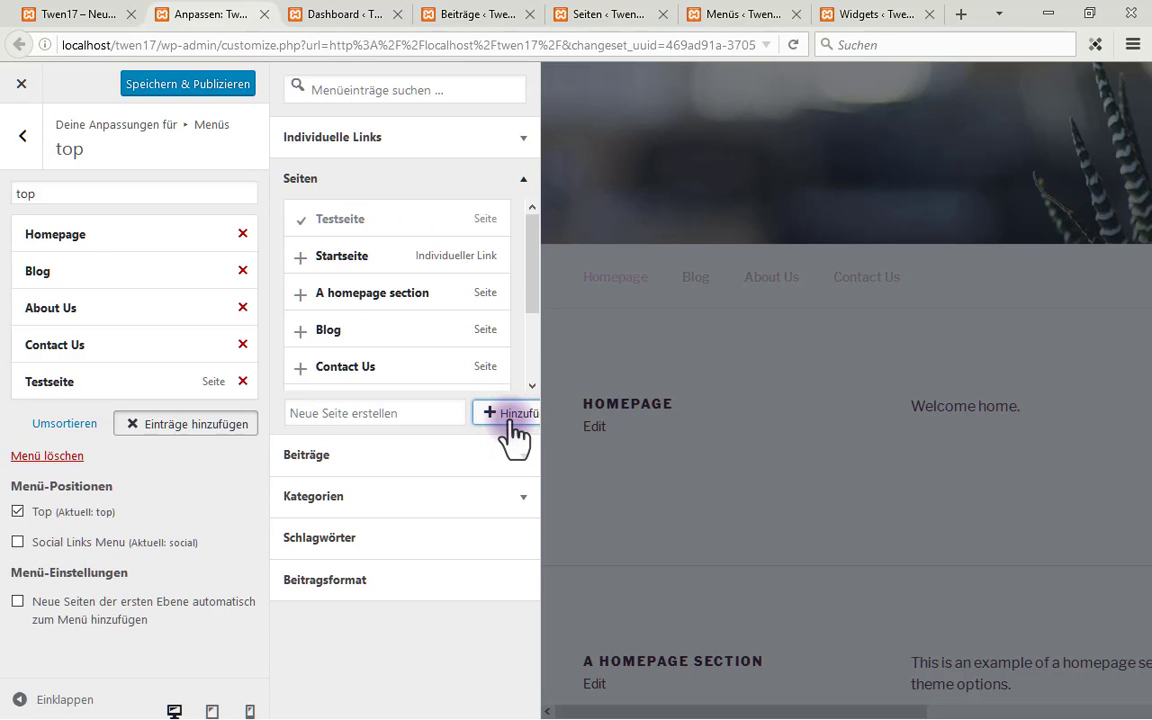
Add two more Testseite entries and the A homepage section page to the top menu
click(386, 220)
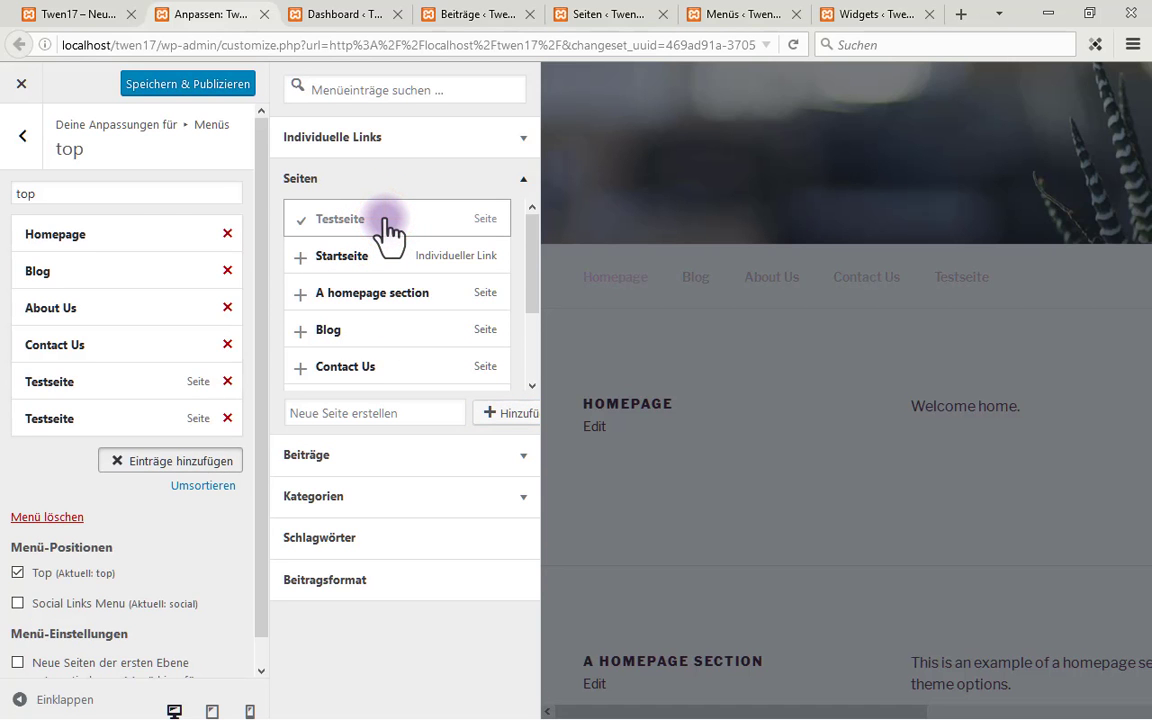
click(386, 220)
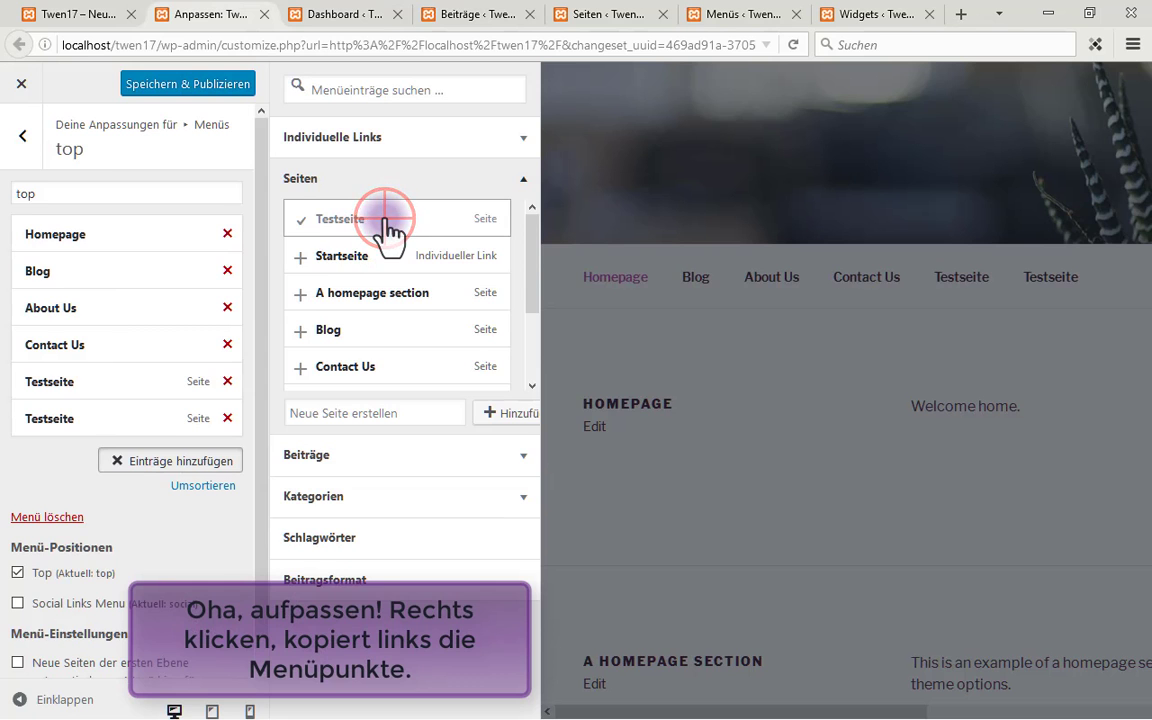
click(333, 293)
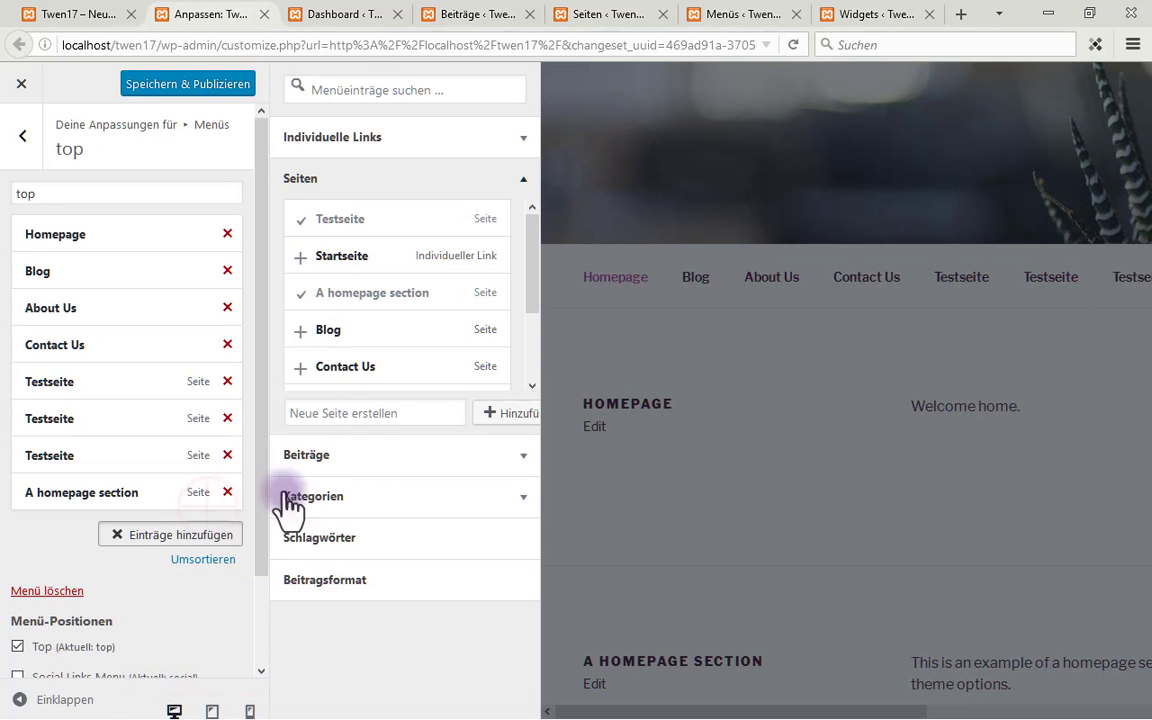
Remove the A homepage section entry and the two duplicate Testseite entries from the top menu
click(218, 490)
click(224, 490)
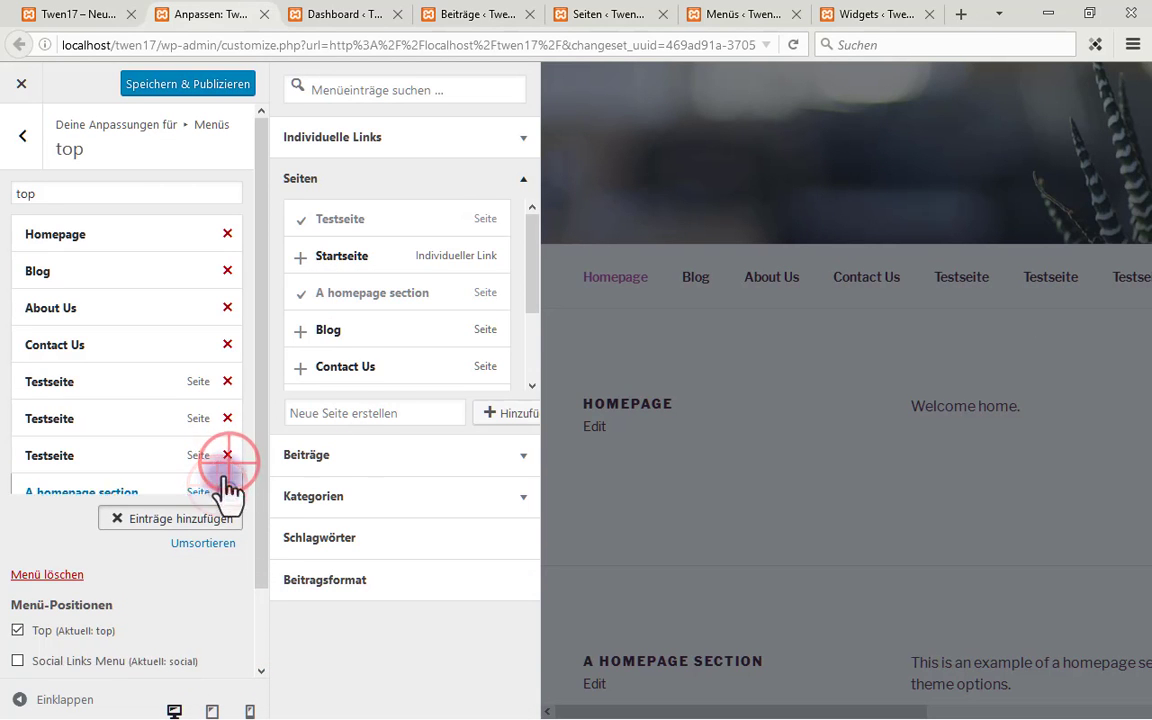
click(227, 418)
click(227, 418)
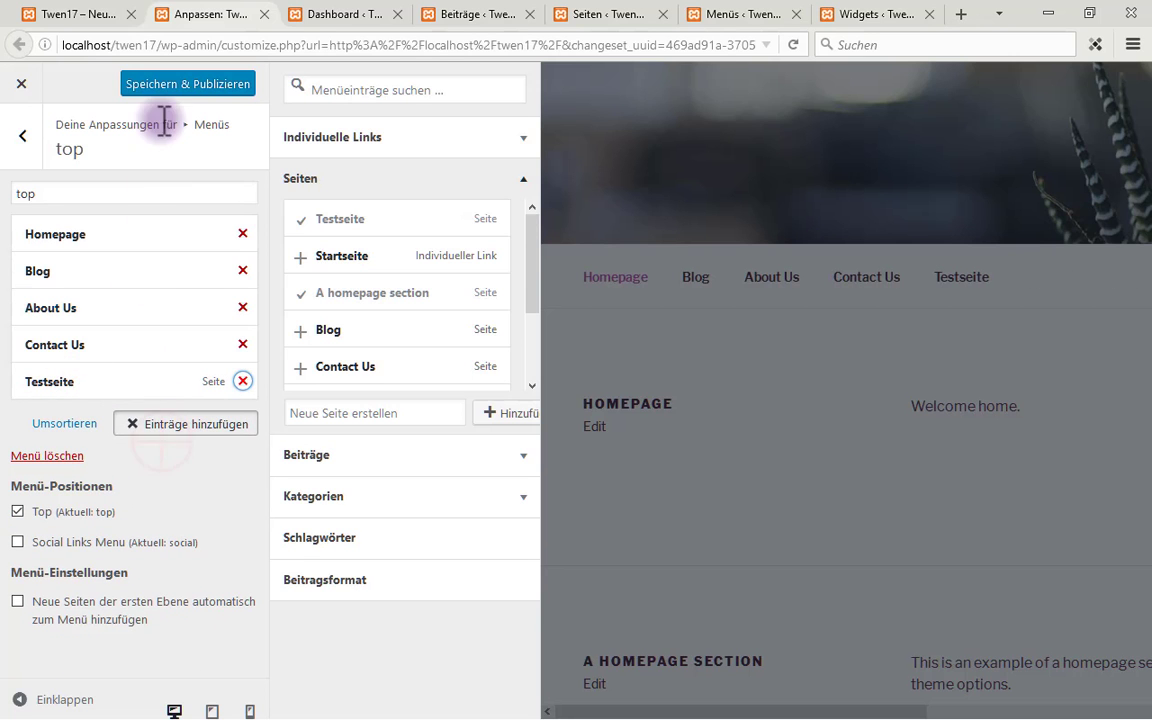
Finish adding entries to the top menu and publish the customizations
click(155, 412)
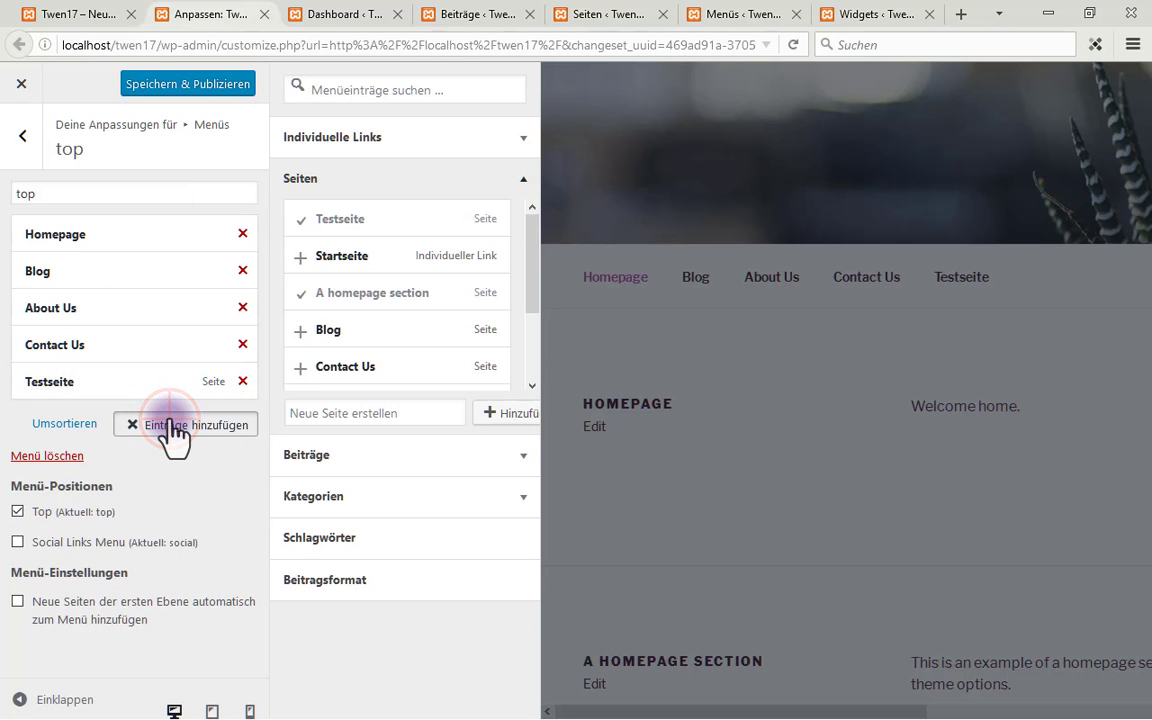
click(171, 427)
click(178, 88)
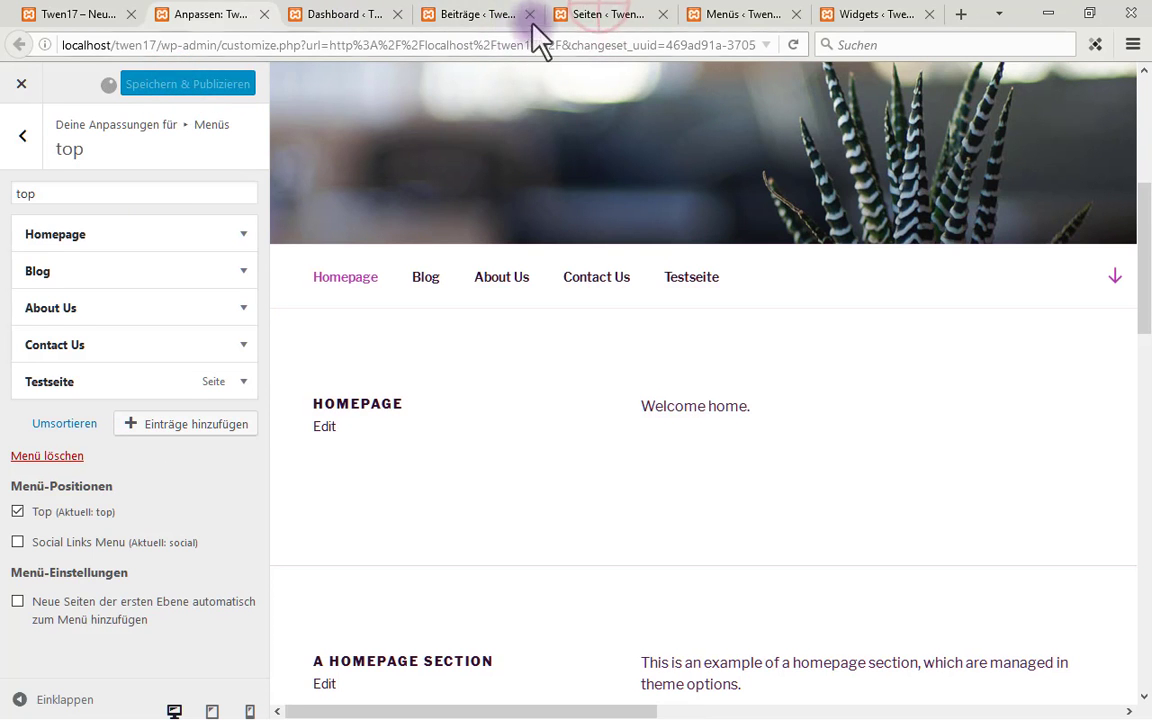
Check the reloaded list of all pages for the new Testseite page and open it
click(607, 14)
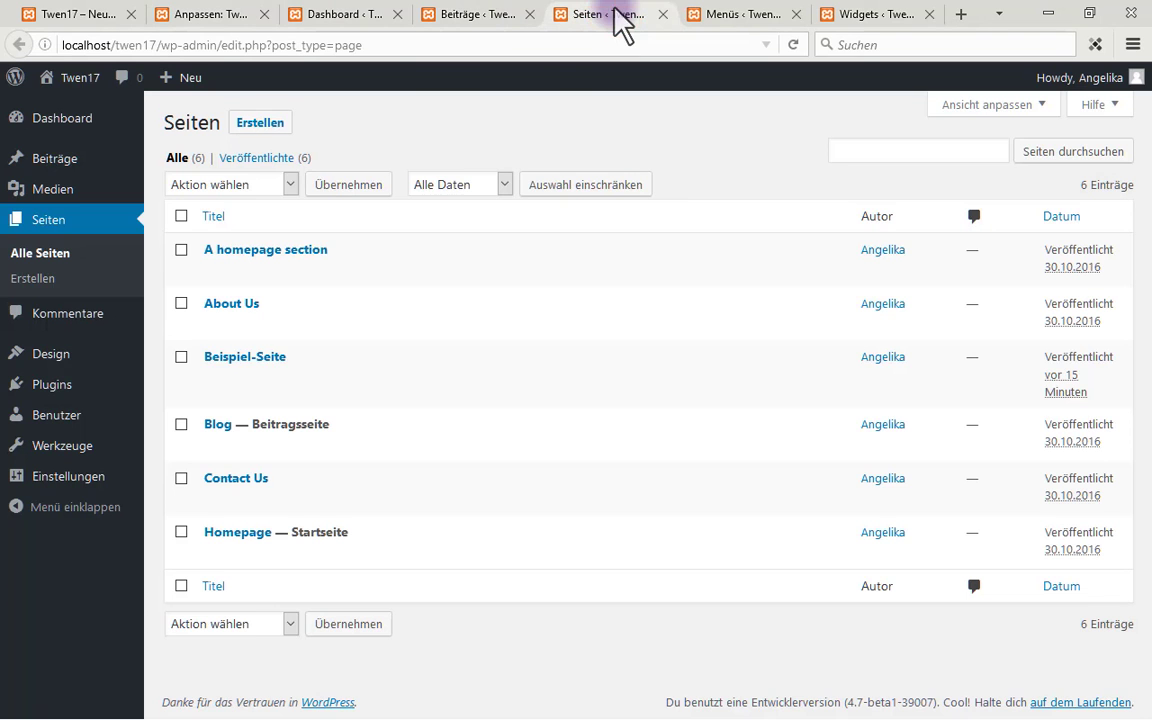
click(794, 44)
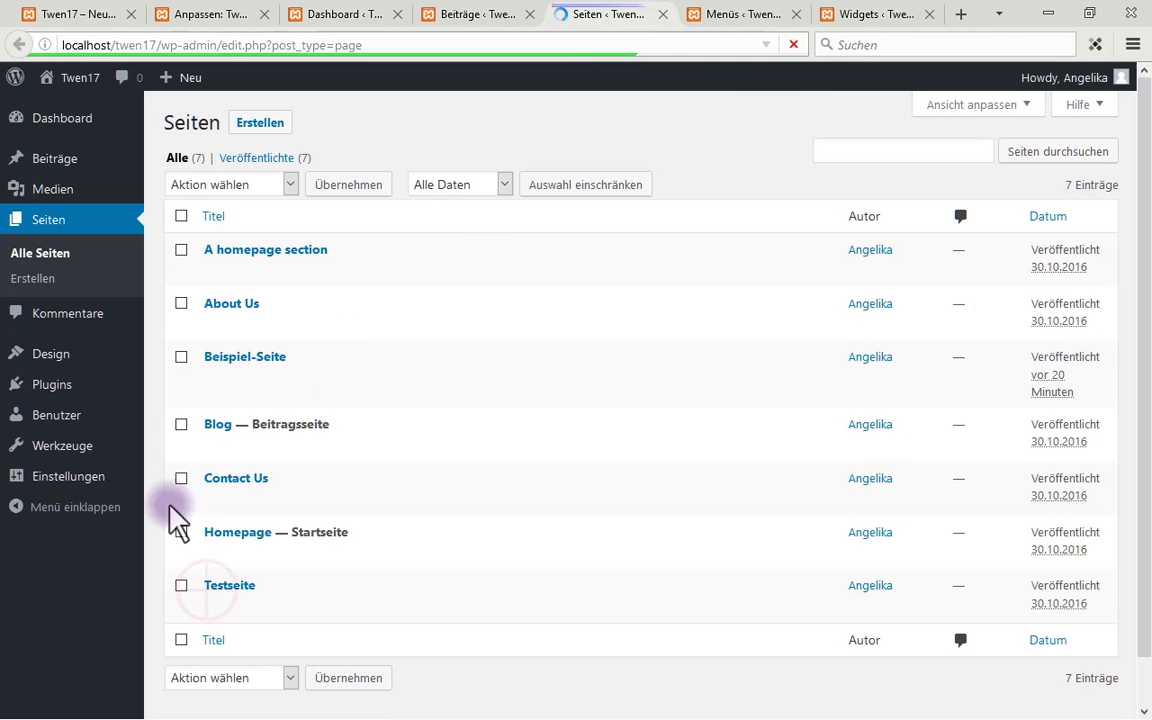
click(222, 588)
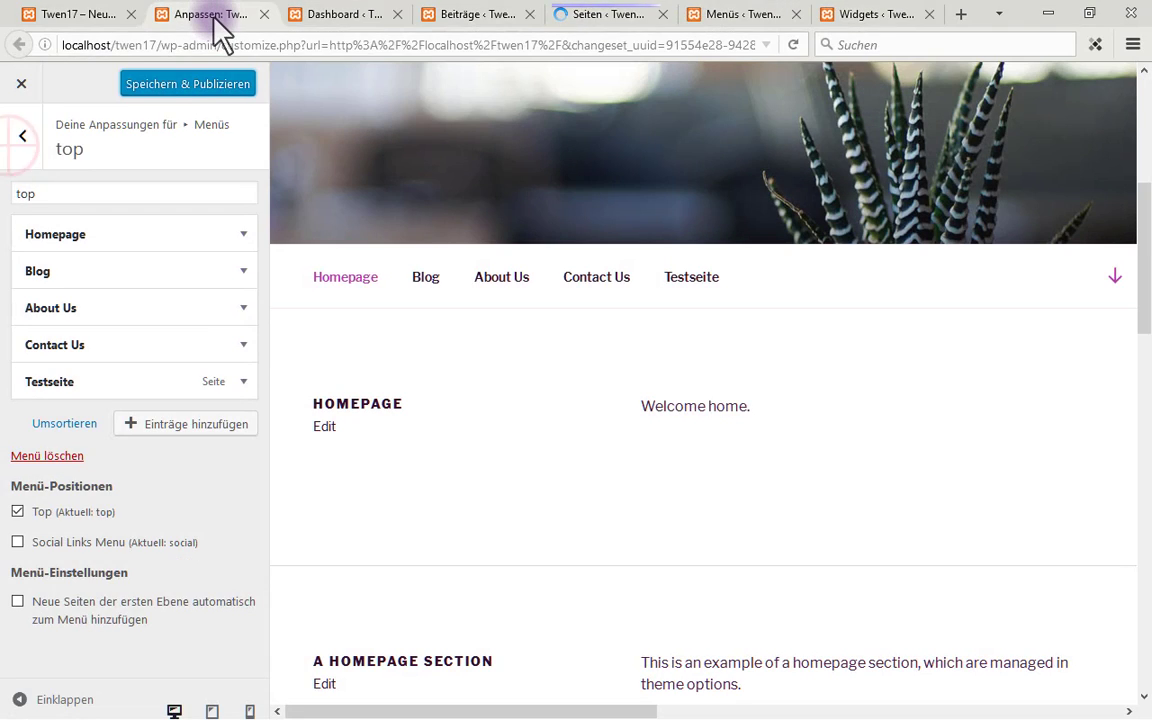
Open the social menu for editing and inspect the link settings of its E-Mail entry
click(24, 138)
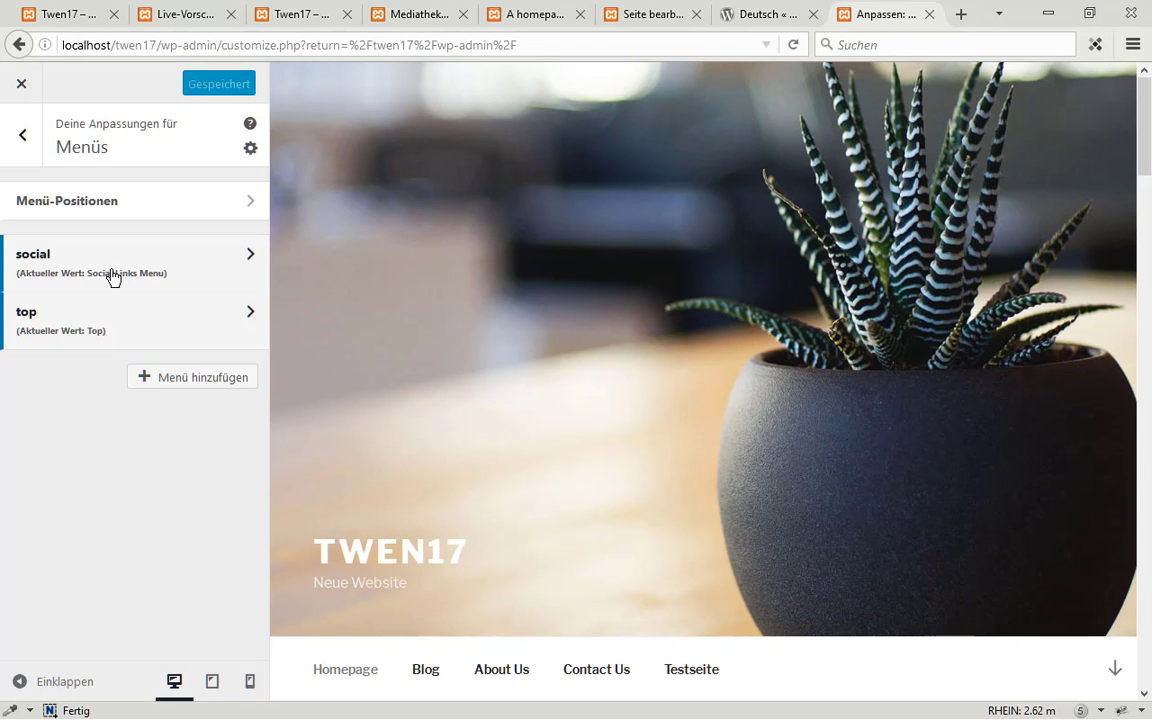
click(113, 277)
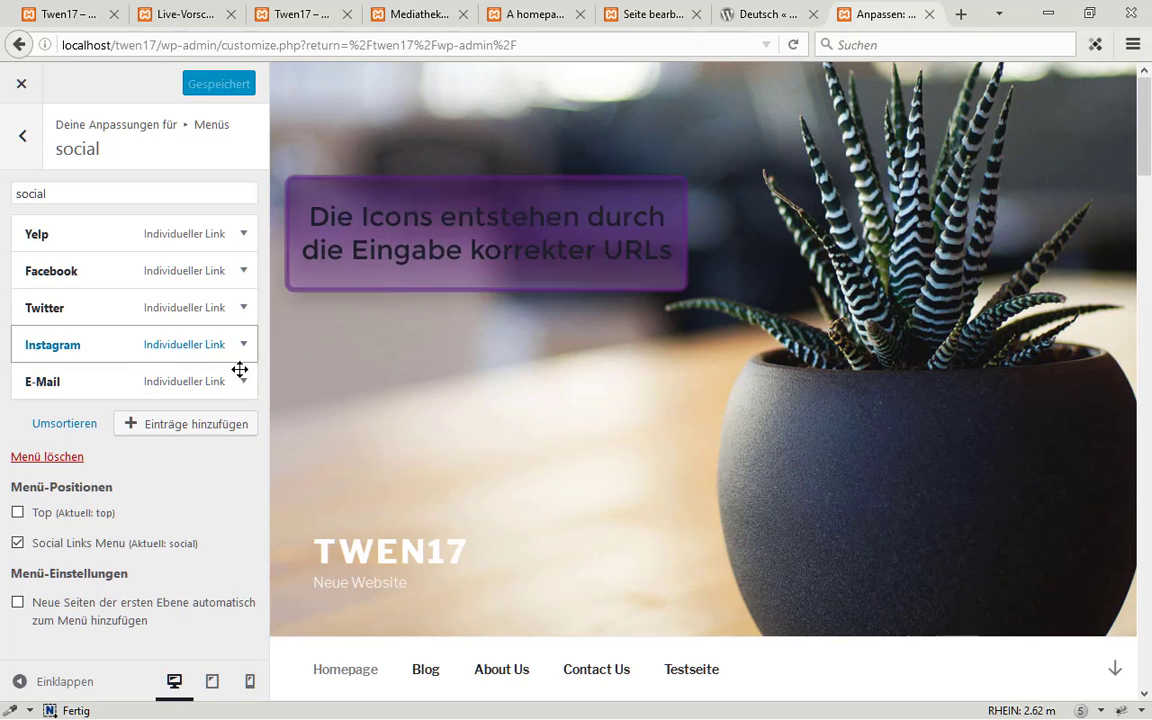
click(241, 381)
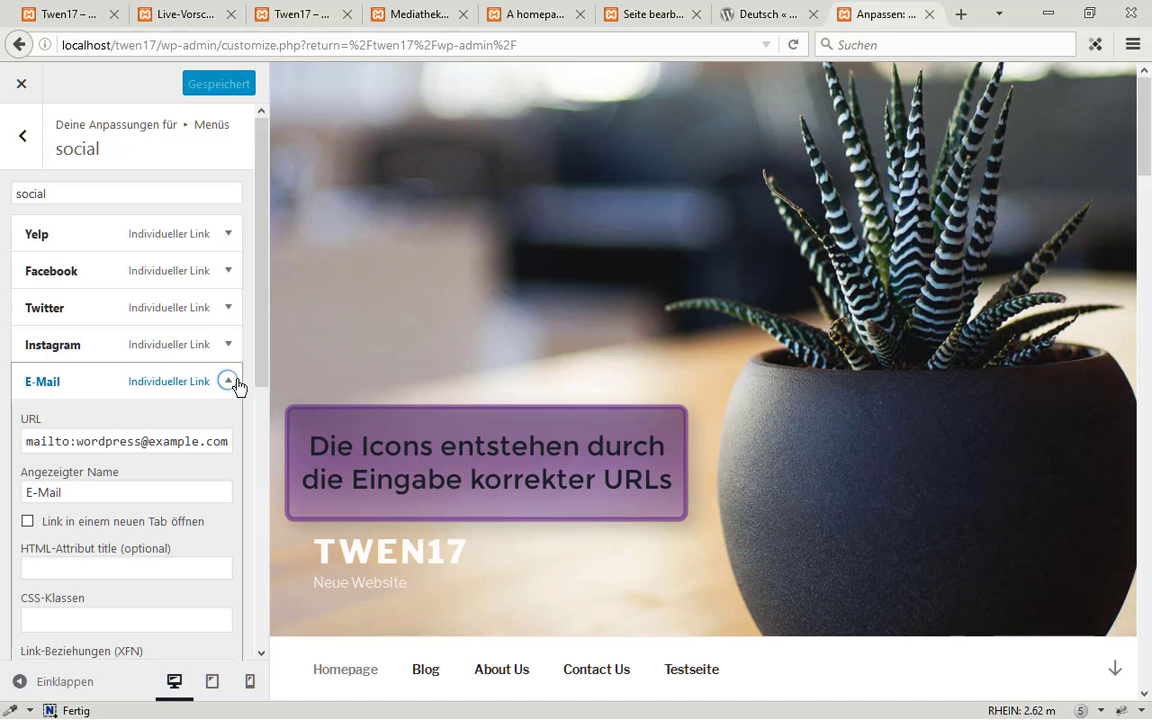
click(228, 386)
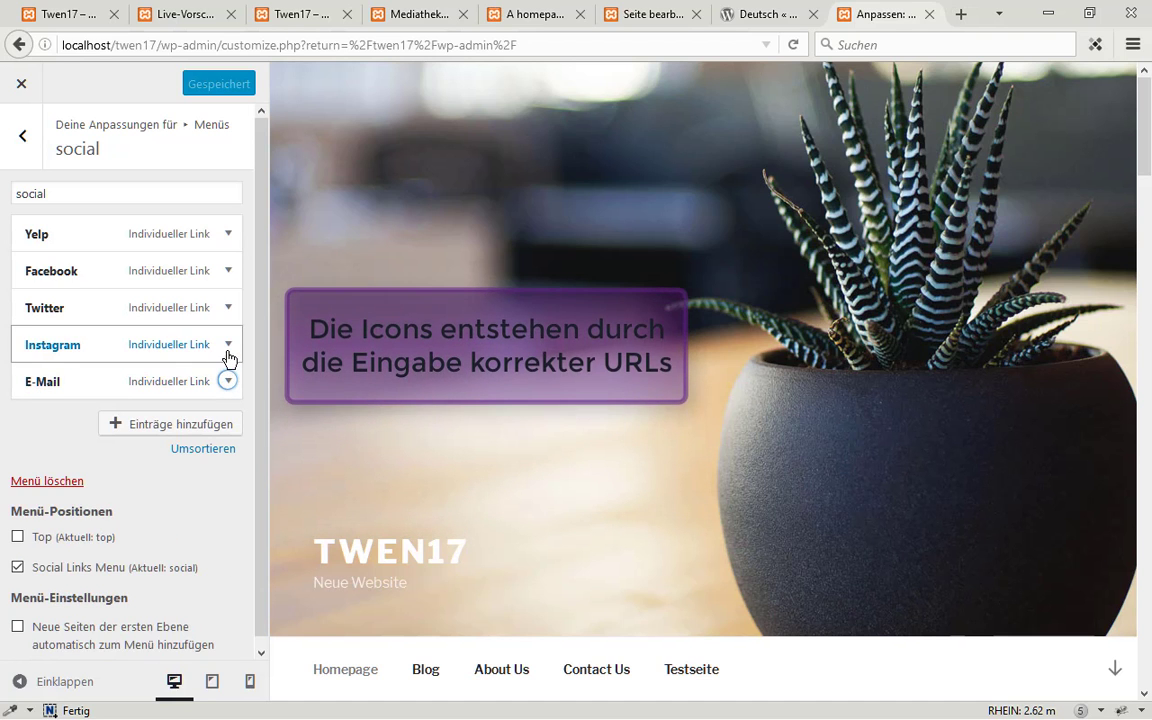
click(228, 346)
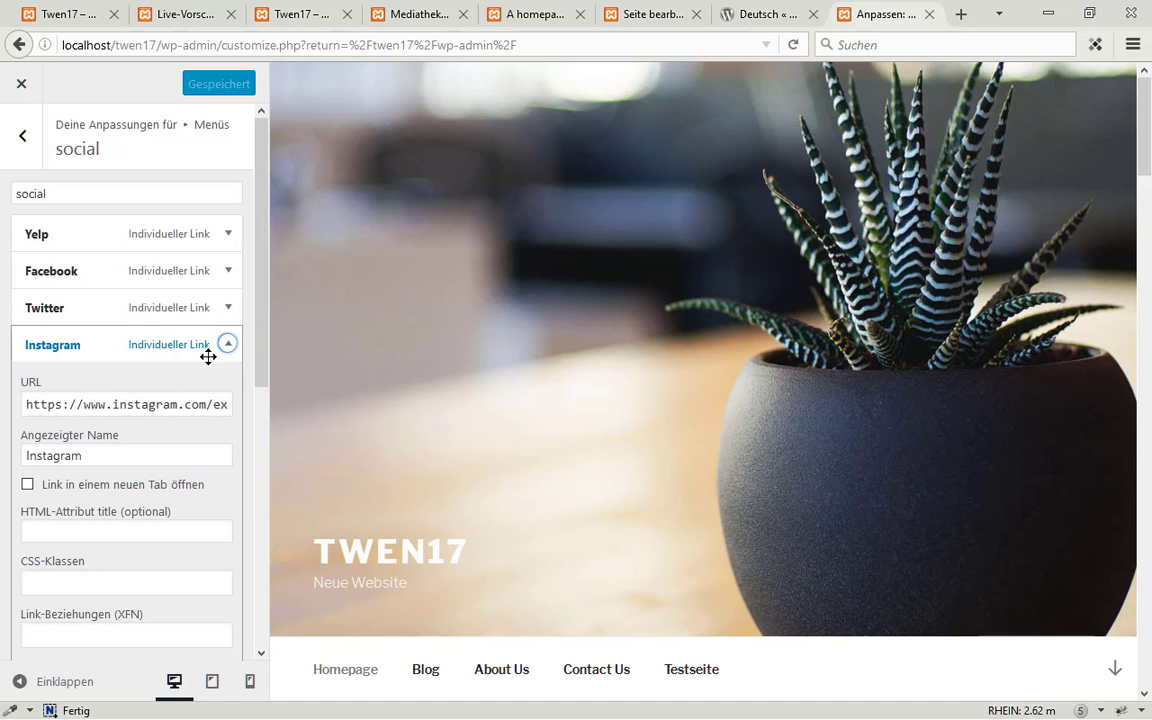
drag(1140, 122, 1142, 635)
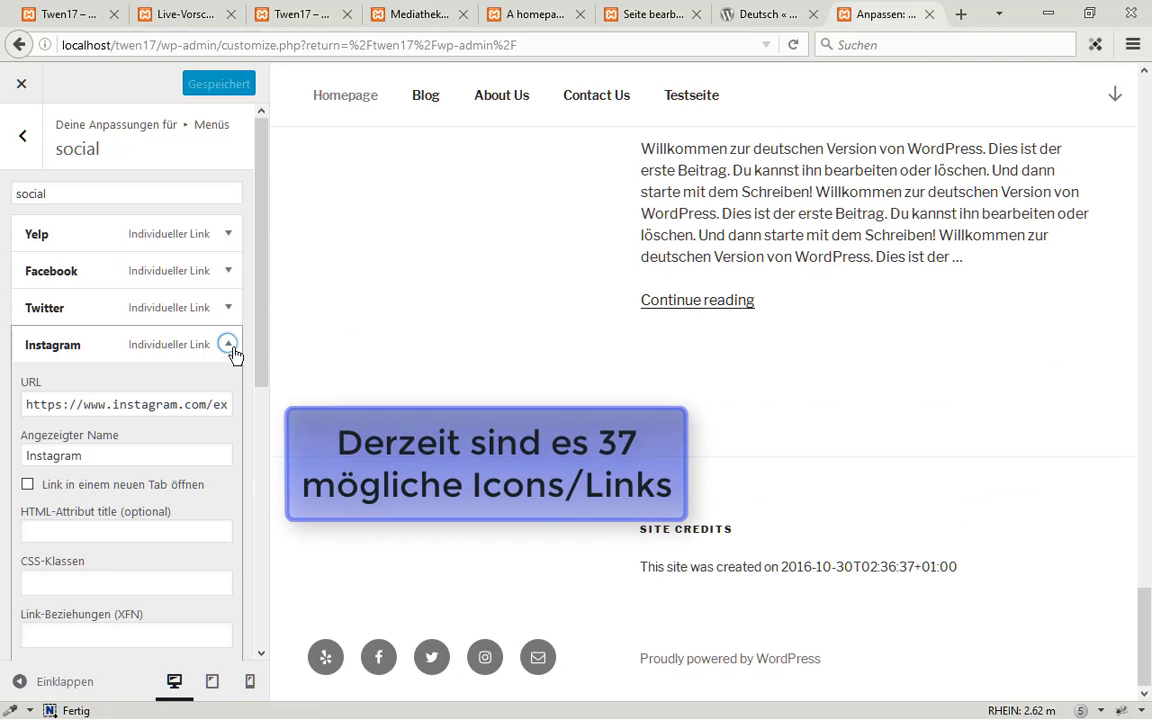
click(85, 406)
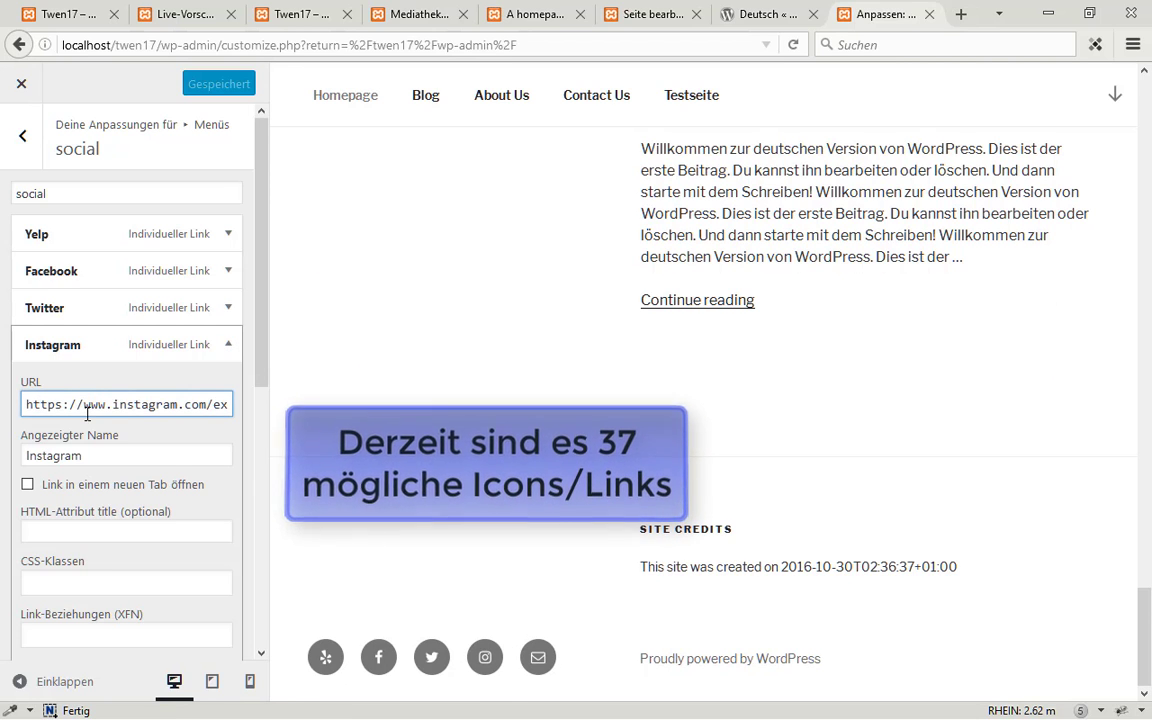
key(BackSpace)
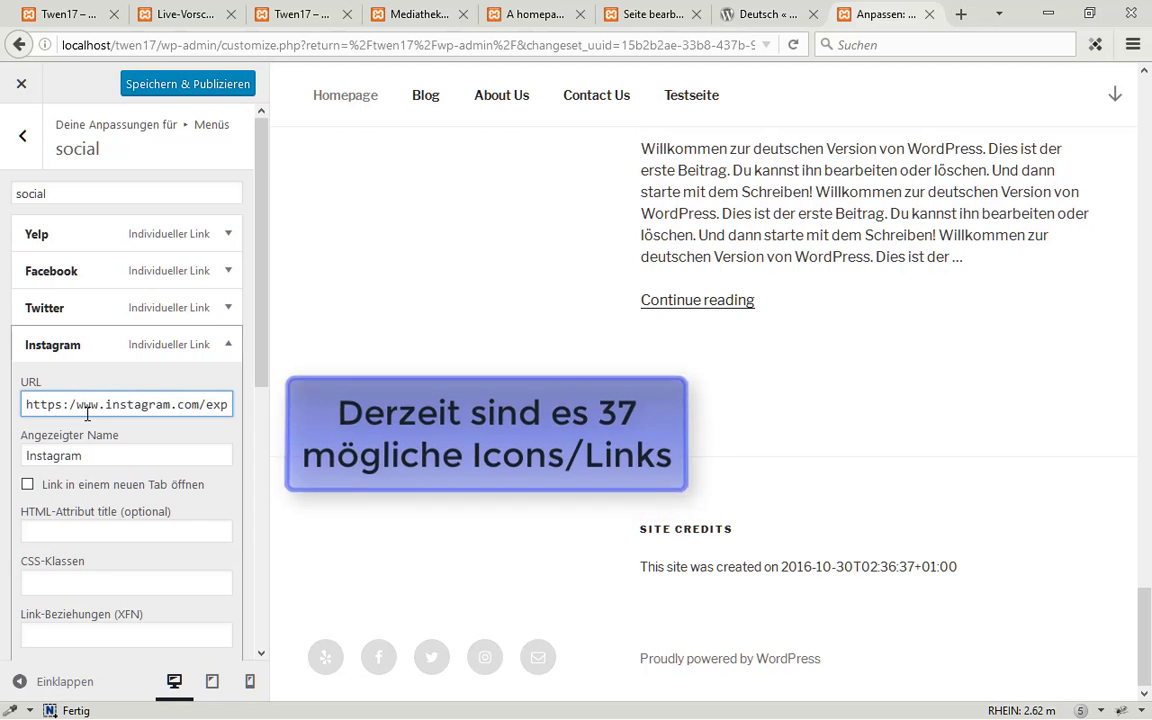
text(/)
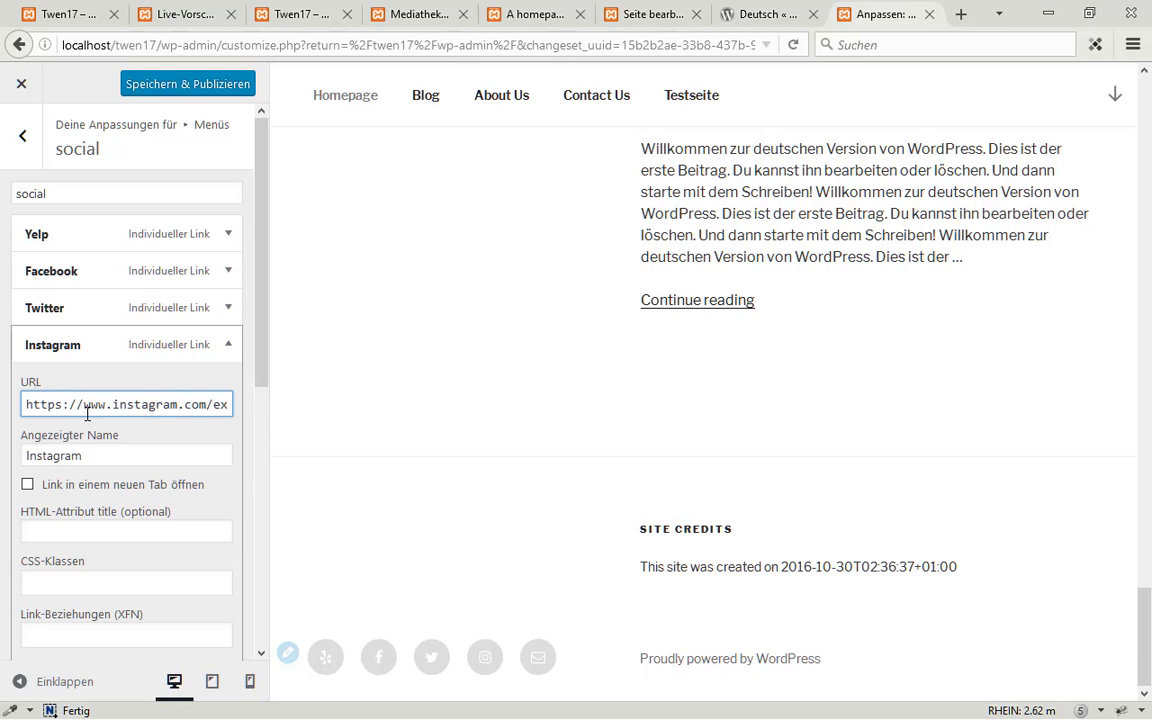
key(Delete)
key(Delete)
key(Delete)
key(Delete)
key(Delete)
key(Delete)
key(Delete)
key(Delete)
key(Delete)
key(Delete)
key(Delete)
key(Delete)
key(Delete)
key(Delete)
key(Delete)
key(Delete)
key(Delete)
key(Delete)
key(Delete)
key(Delete)
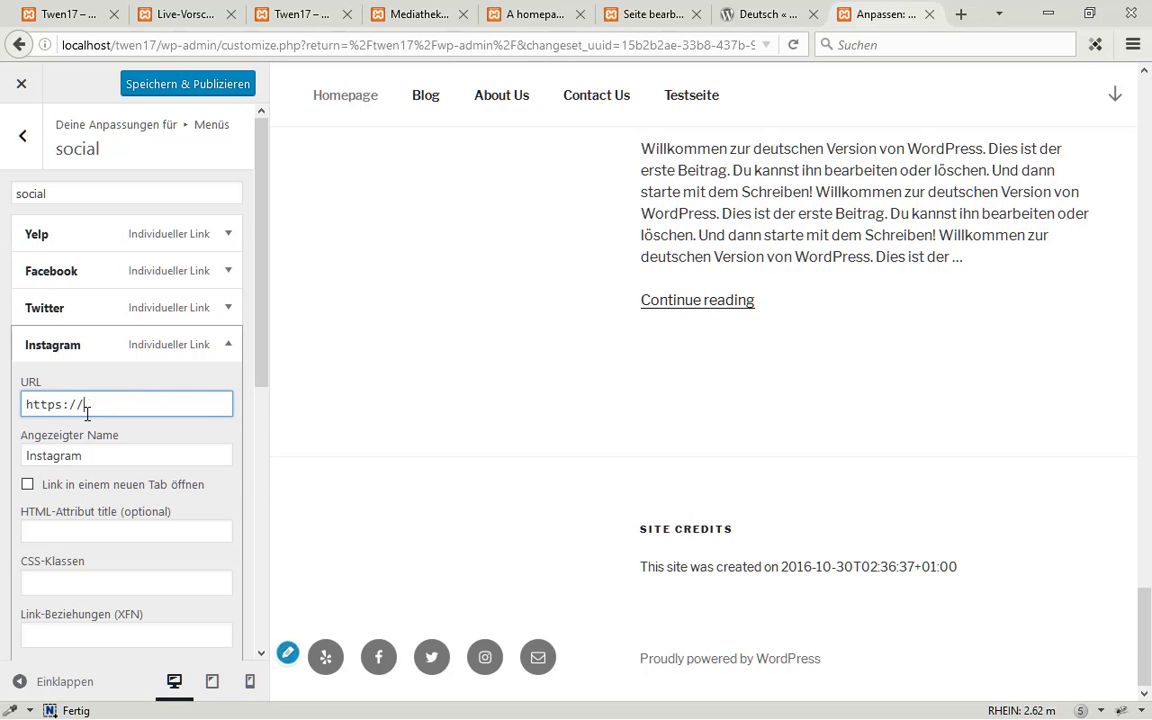
text(plus.)
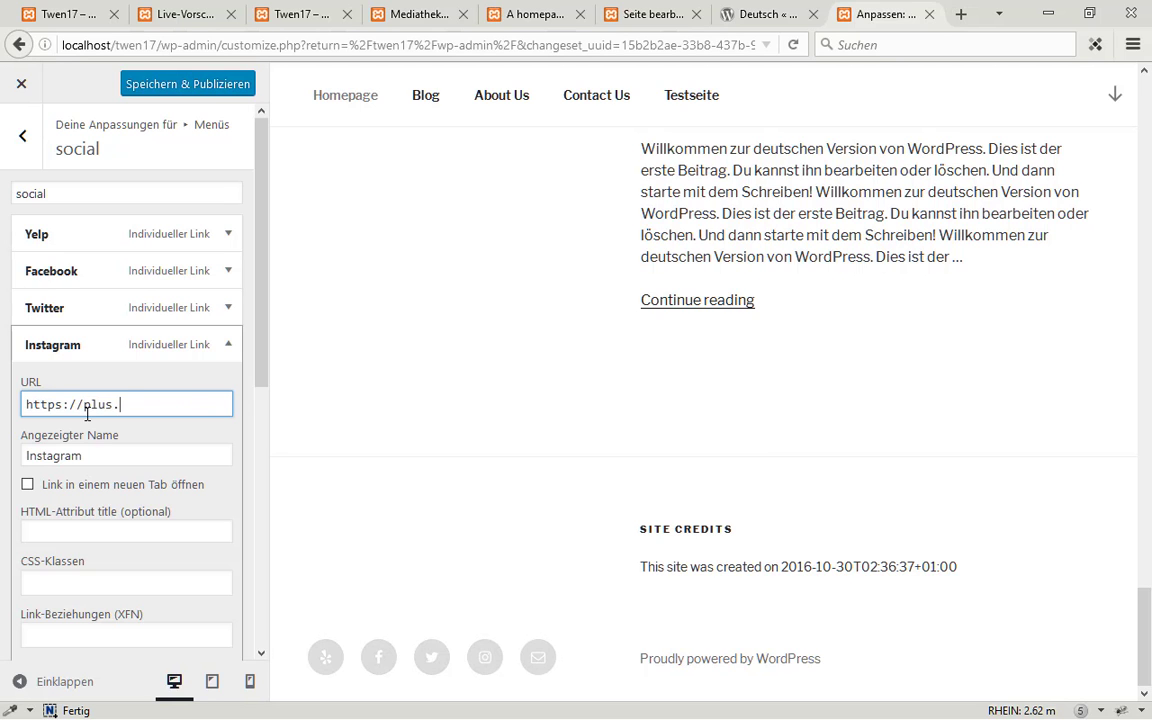
text(boo)
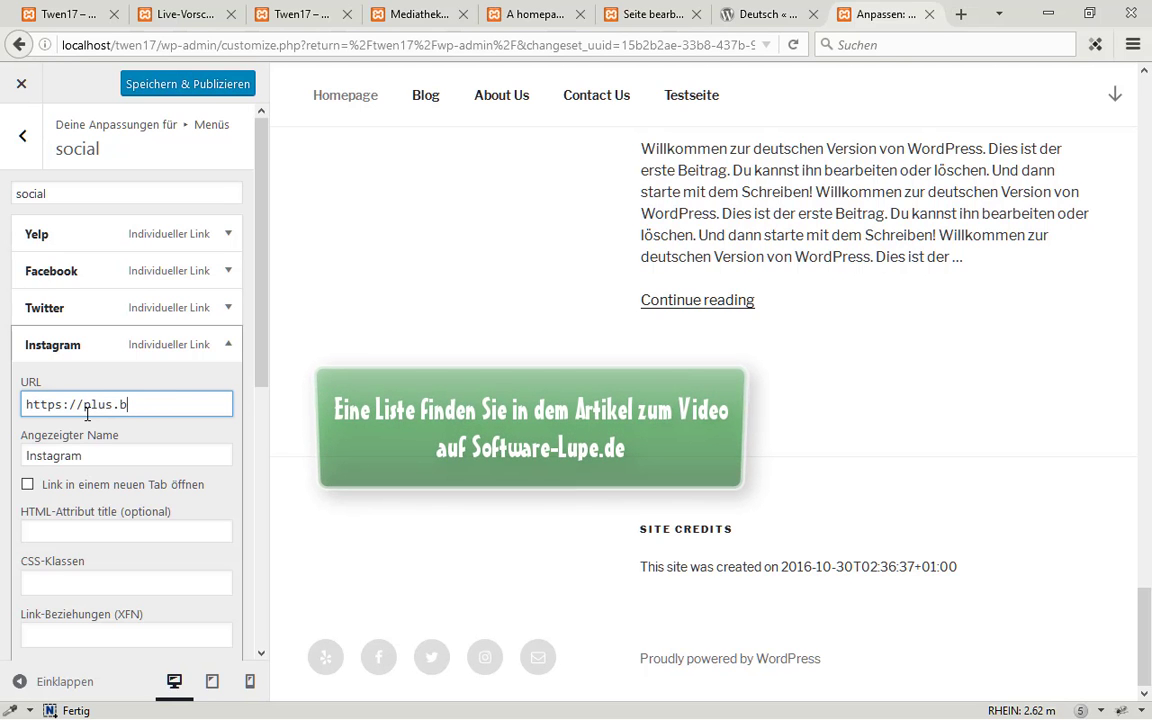
key(BackSpace)
text(google.co)
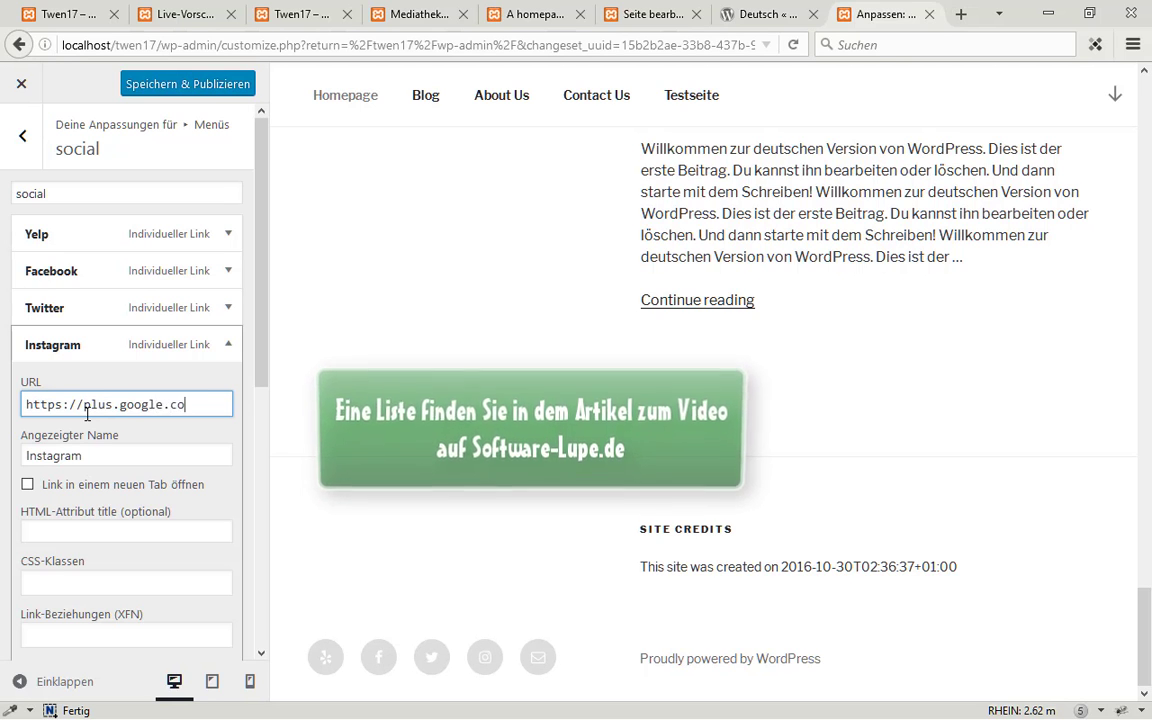
text(m)
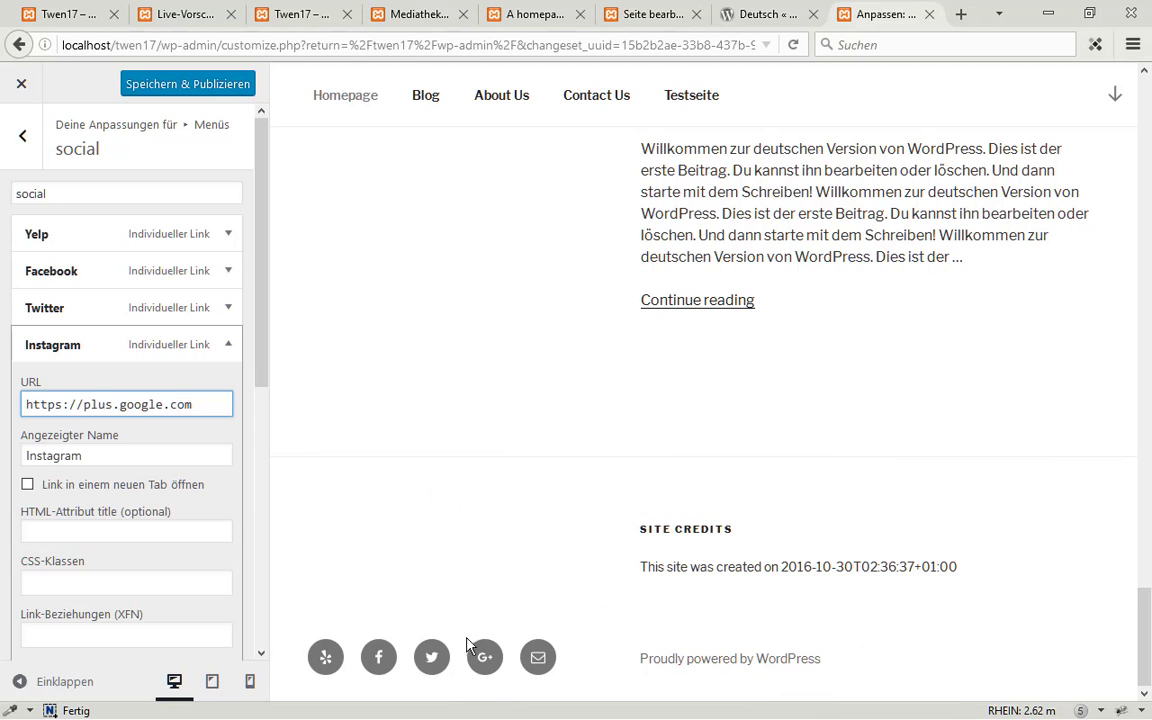
click(228, 316)
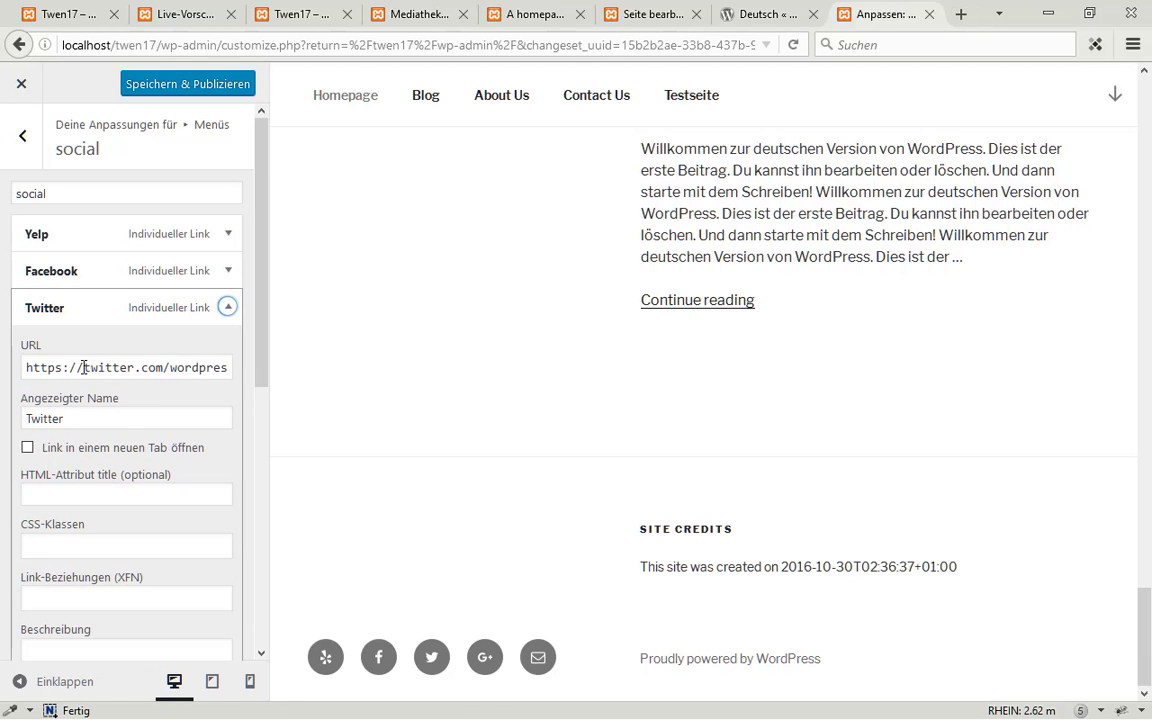
drag(84, 367, 105, 368)
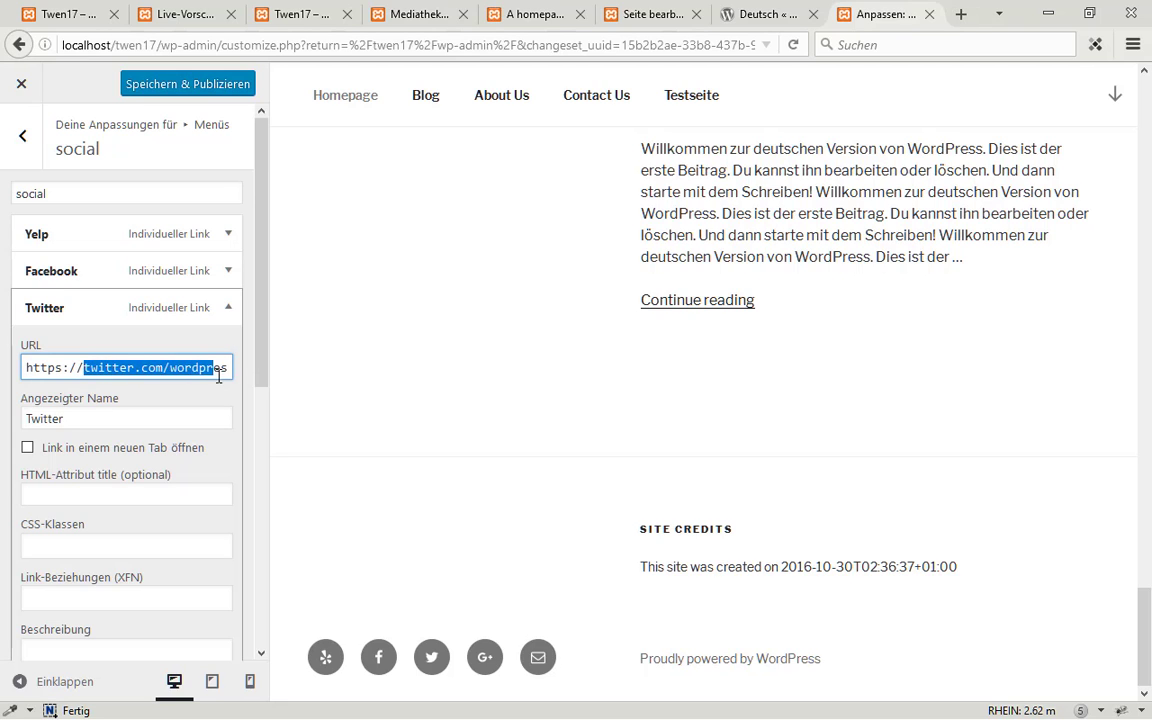
drag(219, 376, 247, 373)
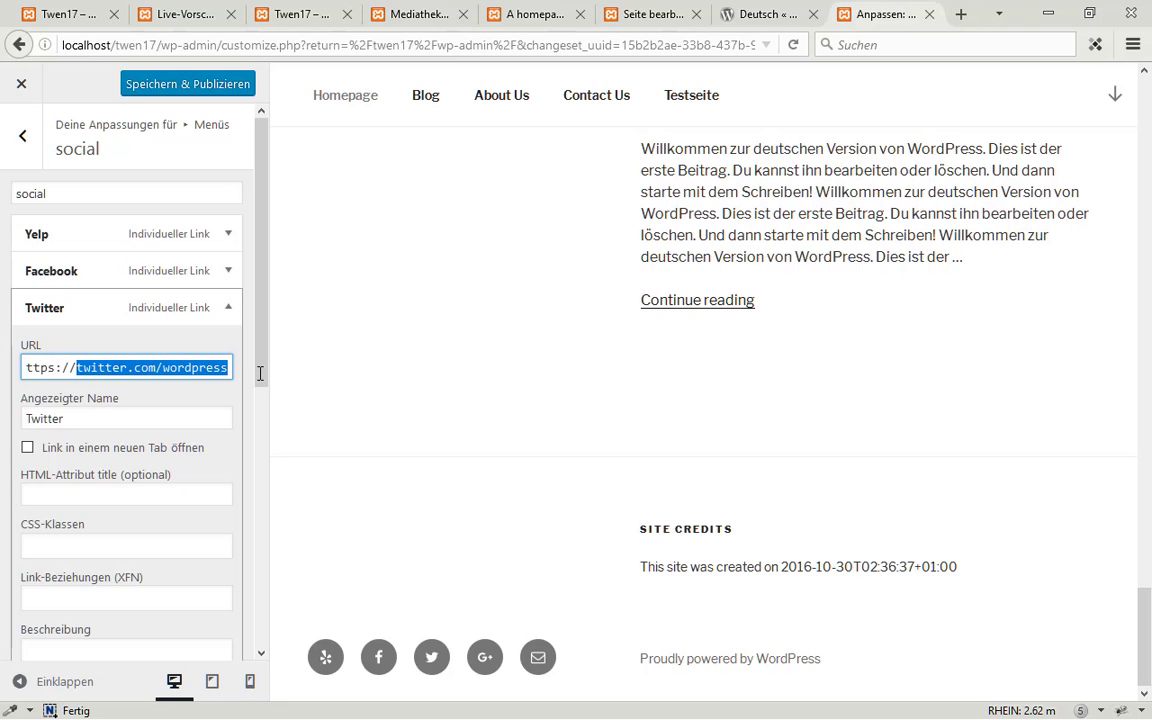
key(BackSpace)
text(wor)
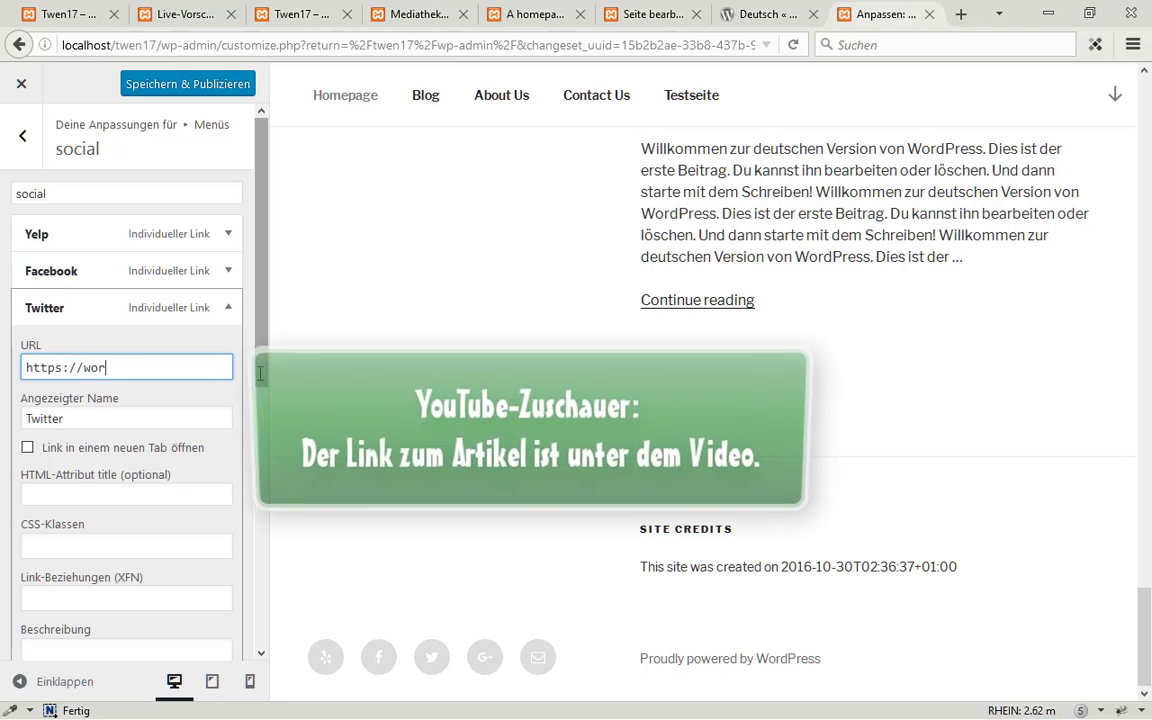
text(dpress.org)
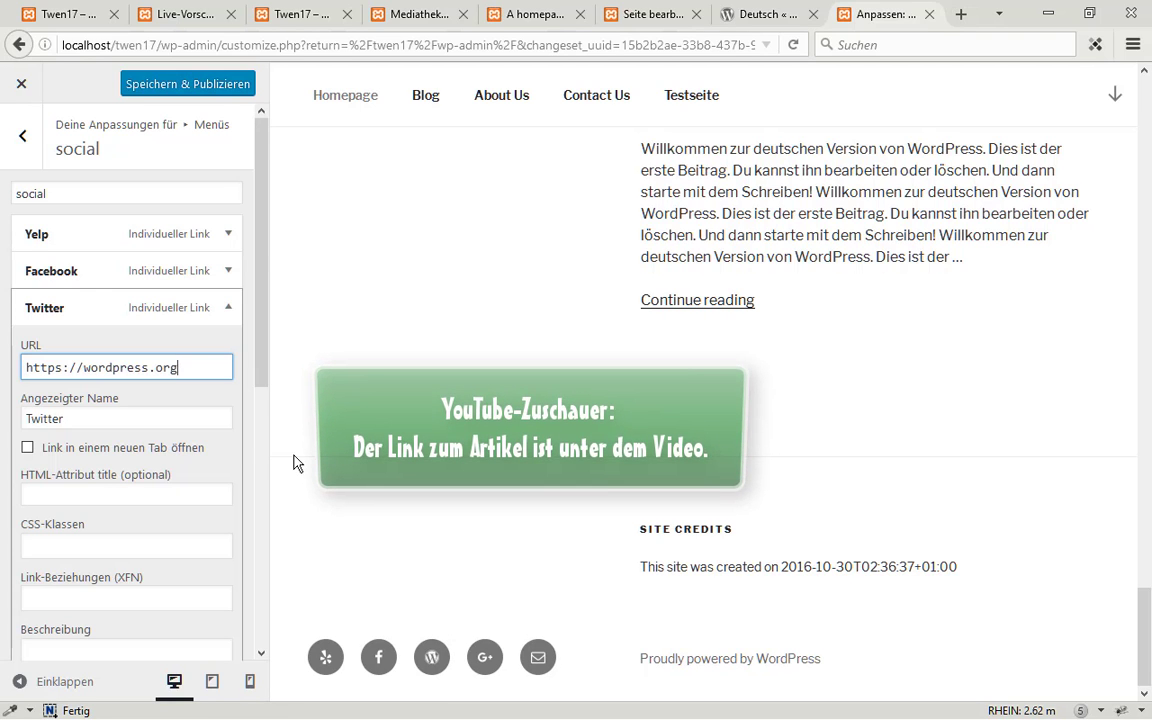
click(211, 404)
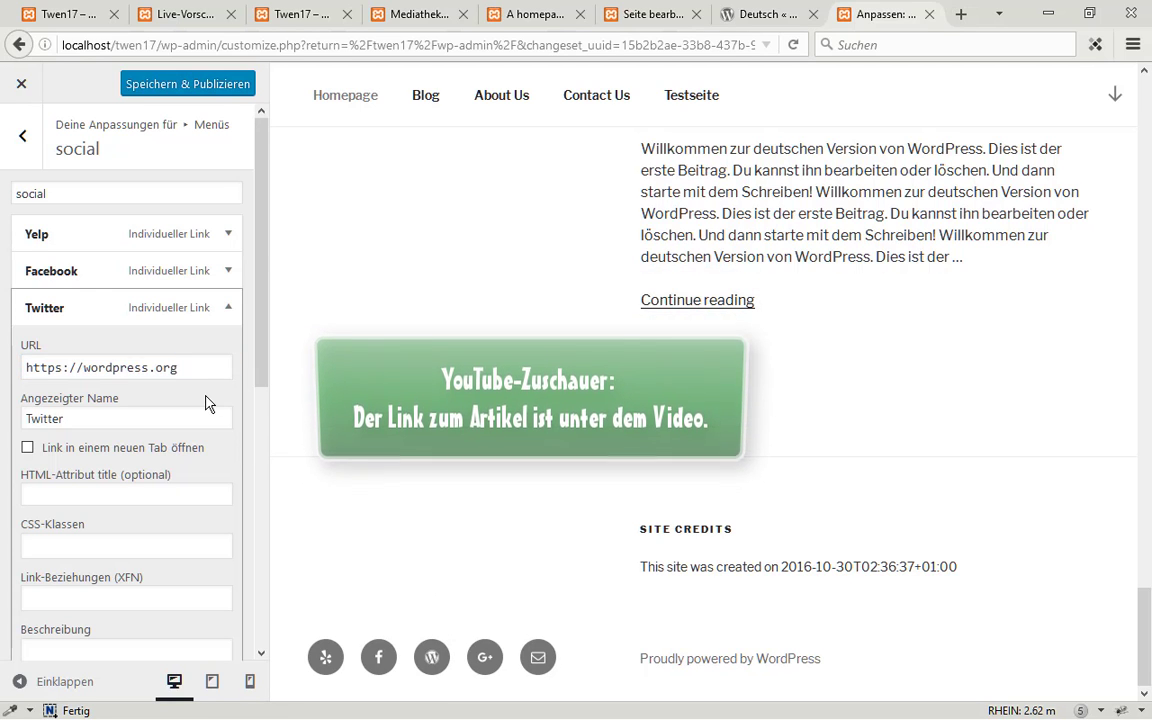
click(228, 318)
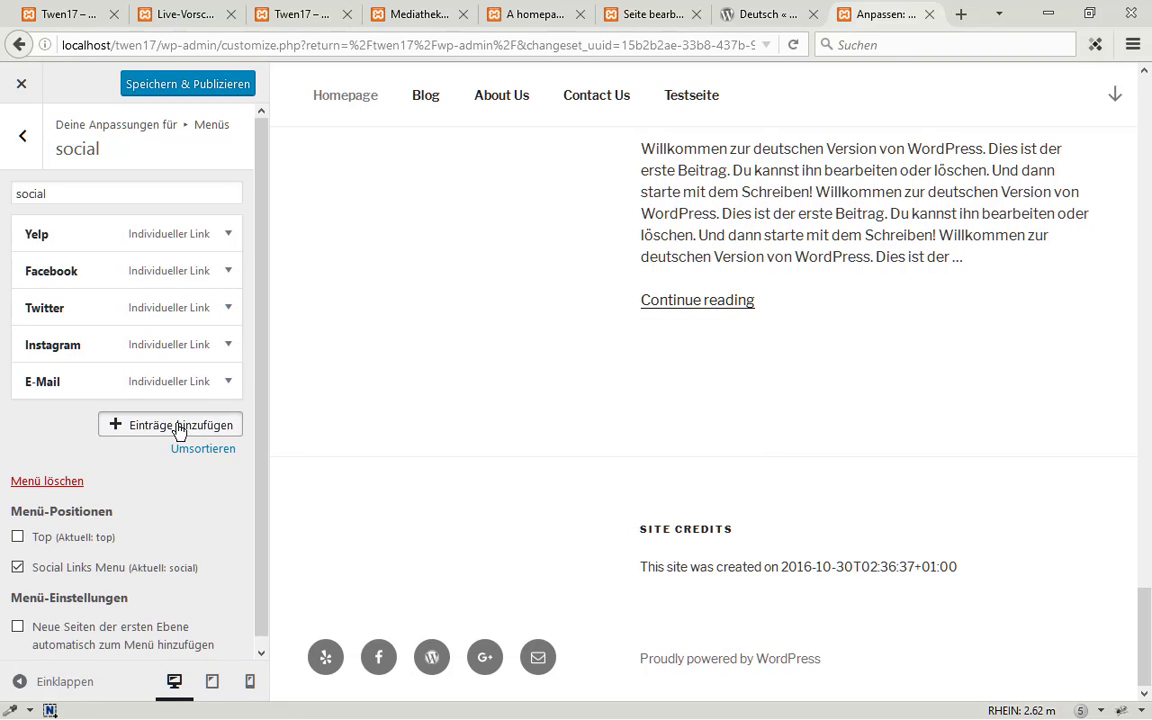
click(178, 424)
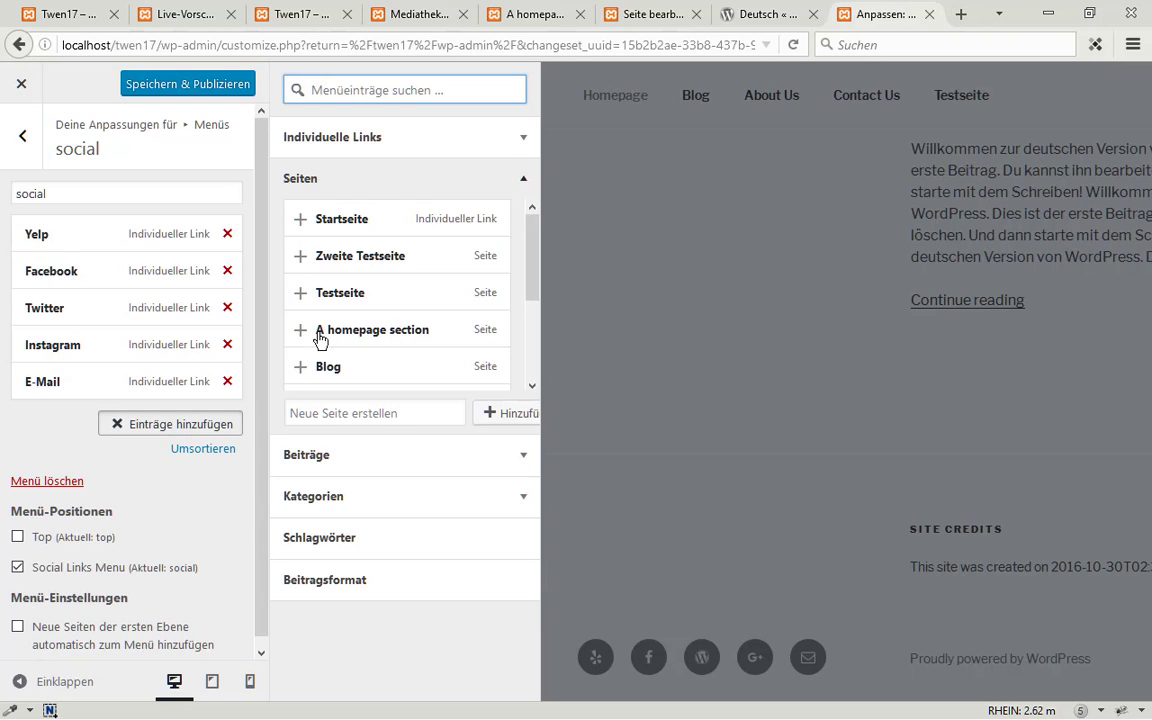
click(515, 150)
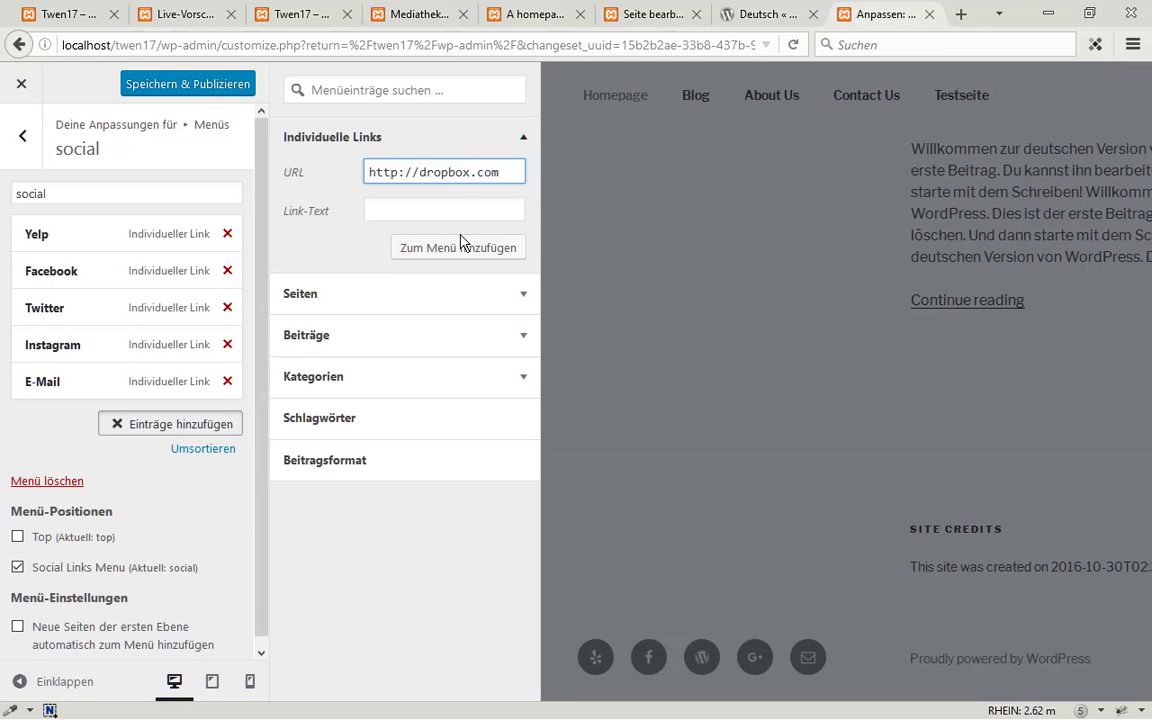
click(462, 204)
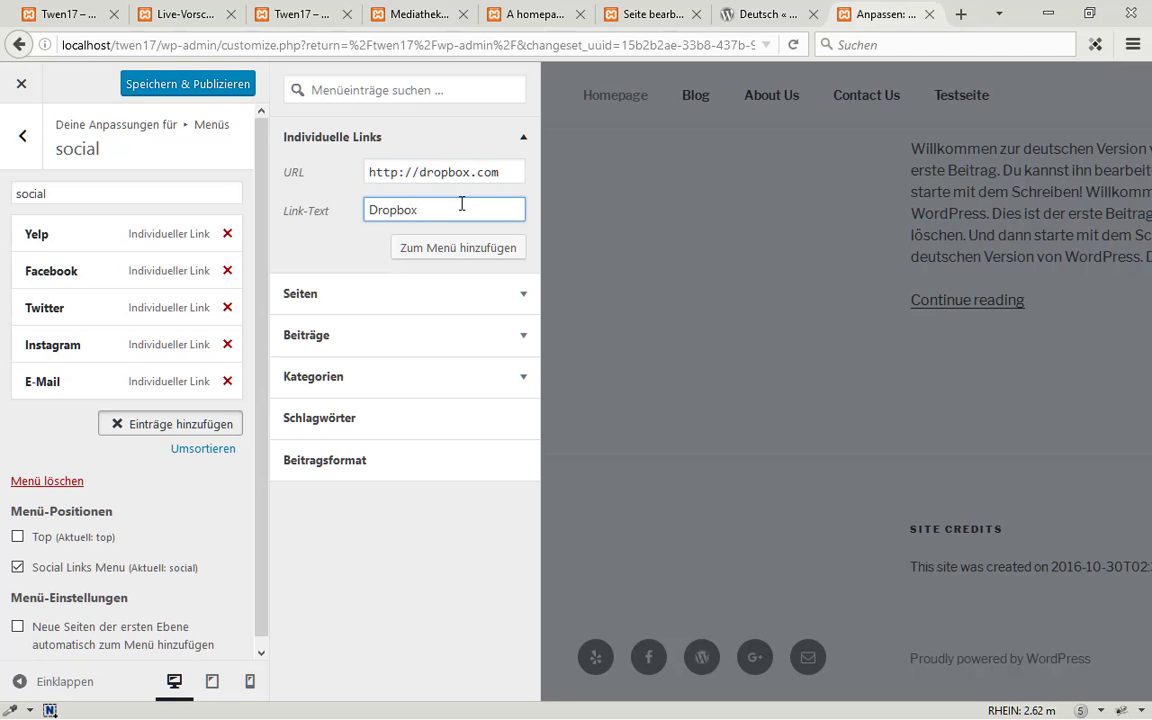
click(452, 248)
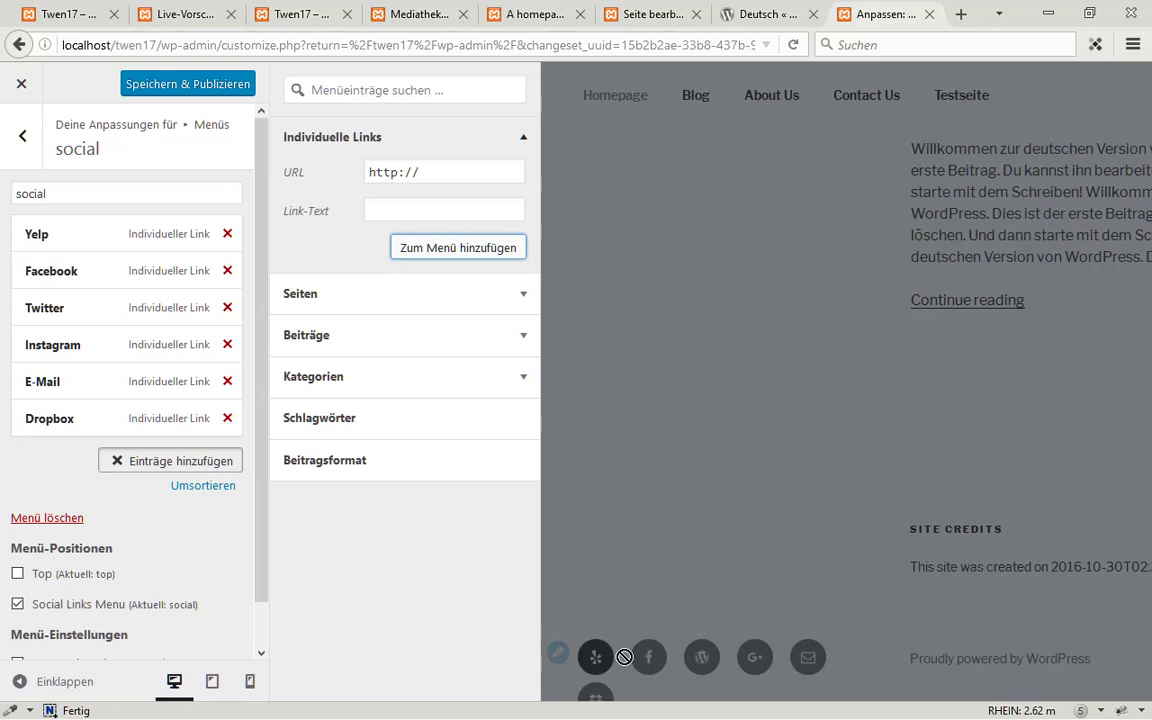
scroll(624, 657, down, 1)
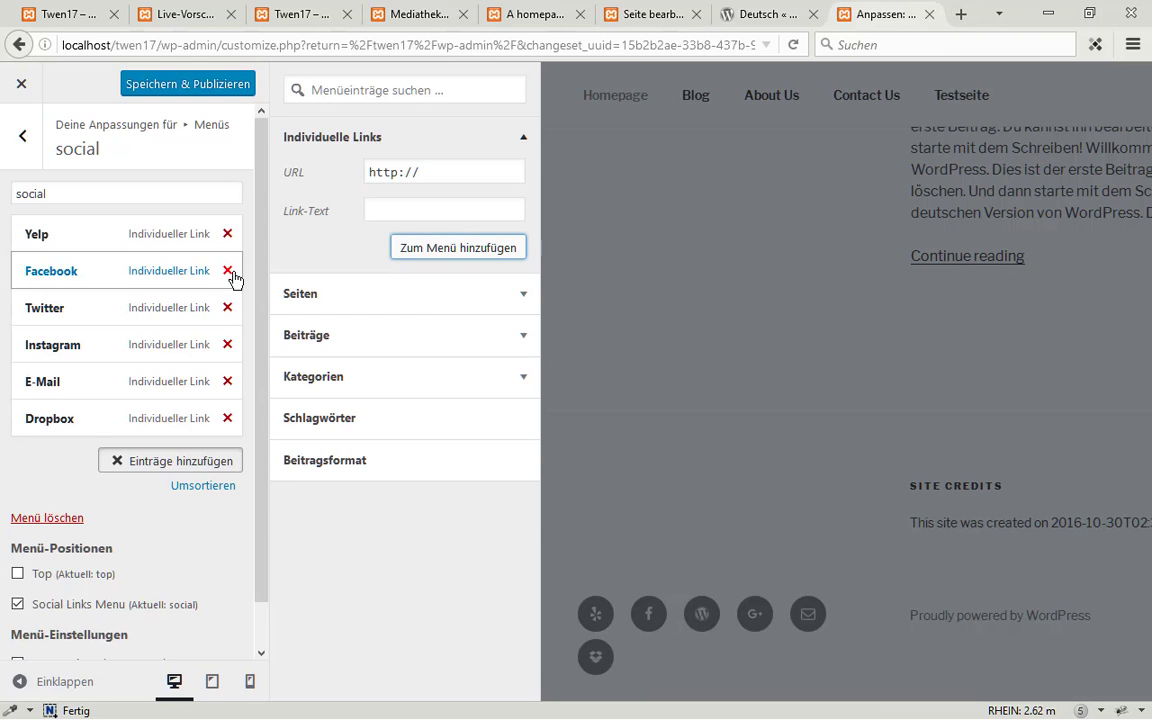
Change the displayed name of the Instagram entry to "Google +" and collapse the entry
click(195, 347)
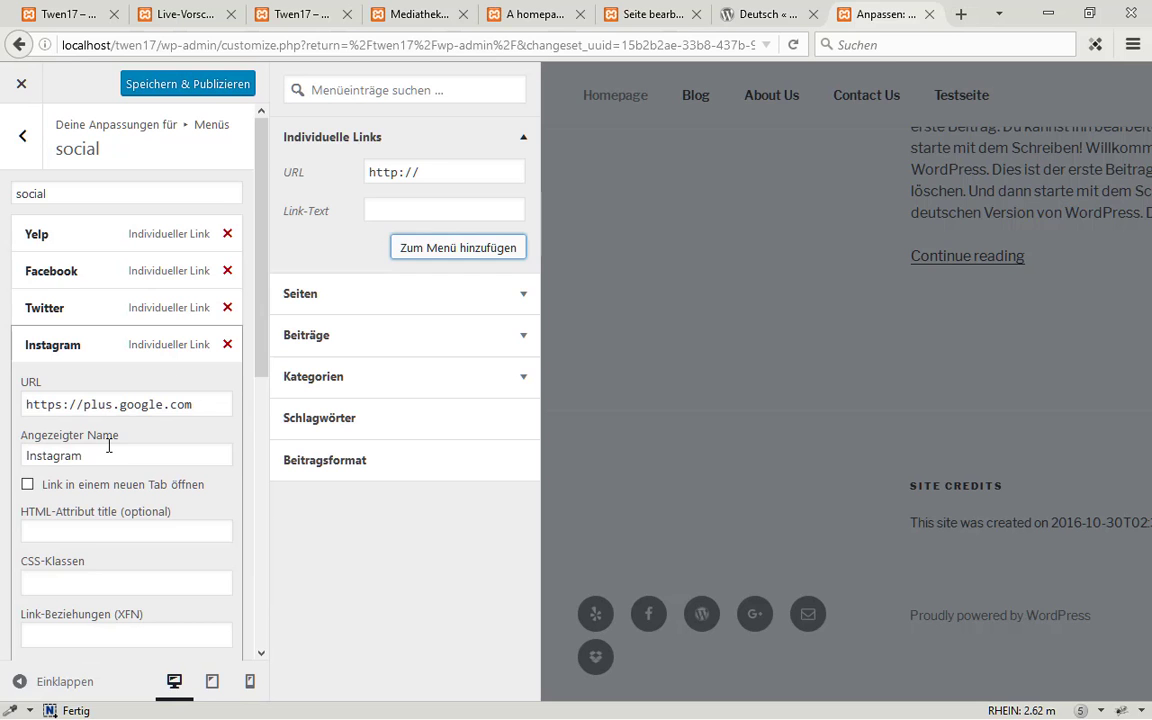
drag(109, 452, 20, 455)
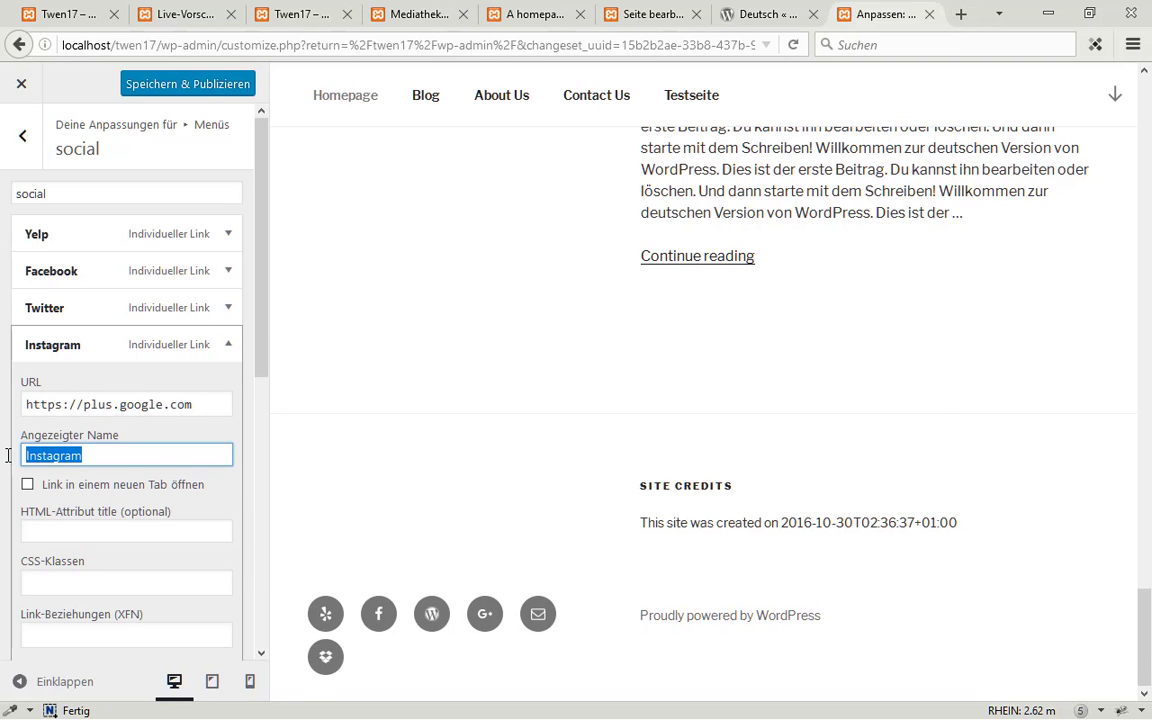
text(Google +)
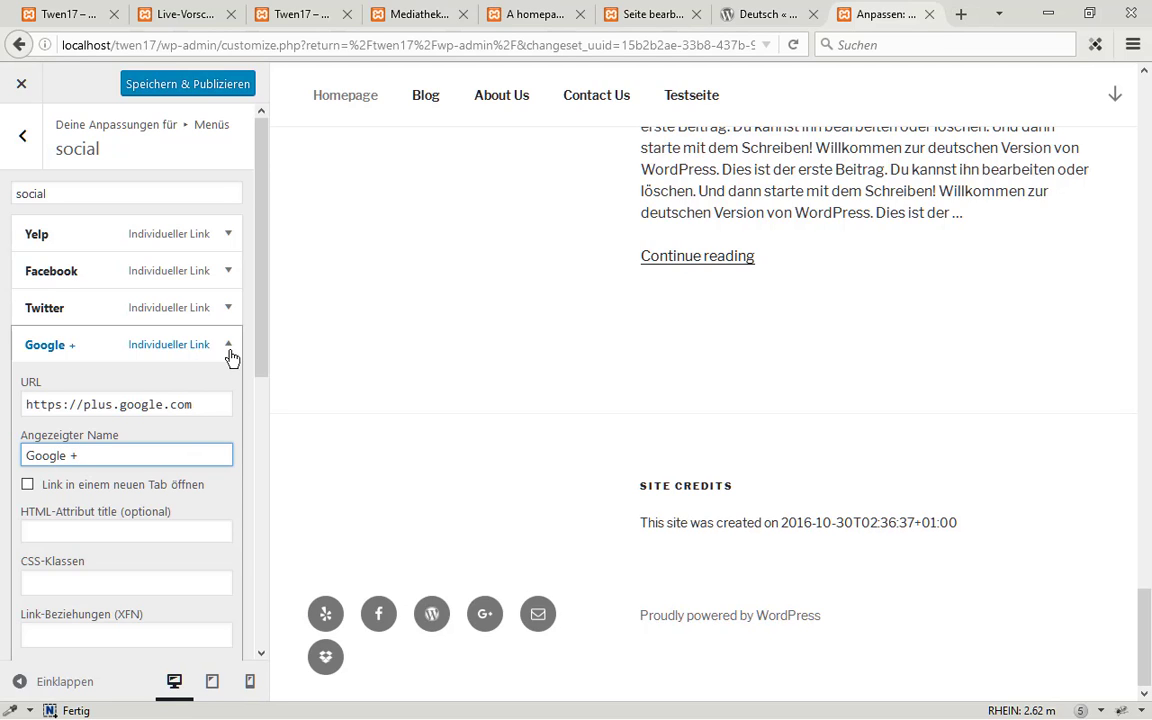
click(229, 350)
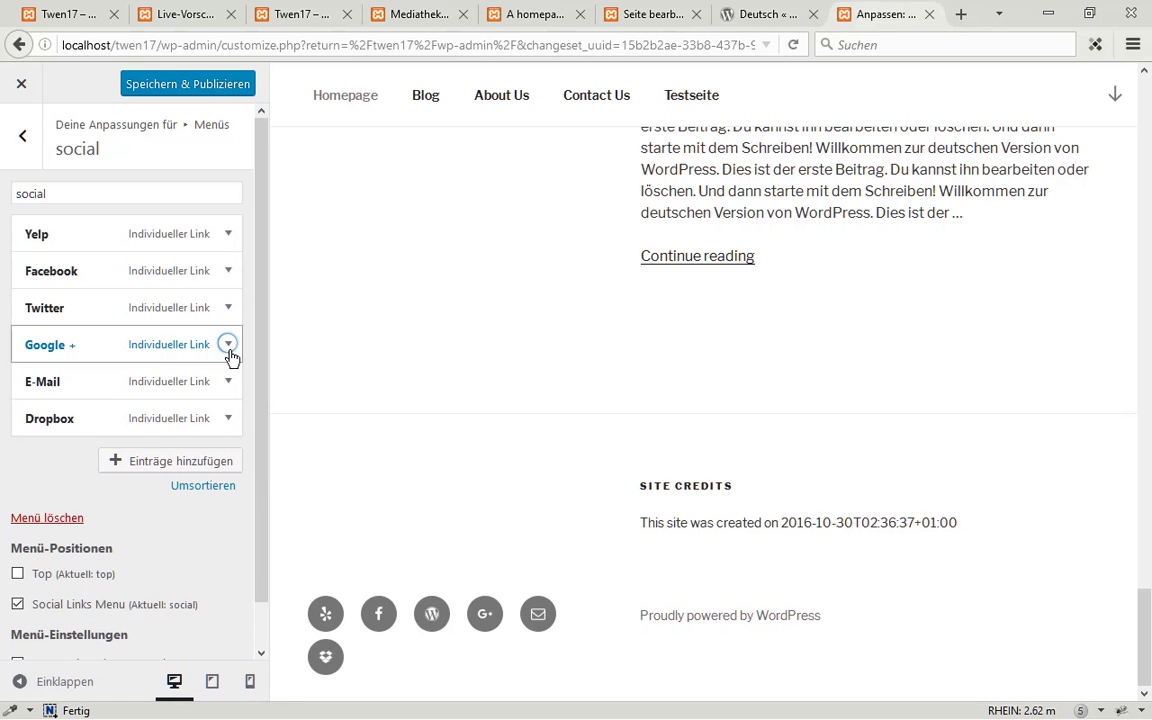
Remove the Dropbox entry from the social menu and leave the menu's settings
click(226, 421)
scroll(58, 517, down, 5)
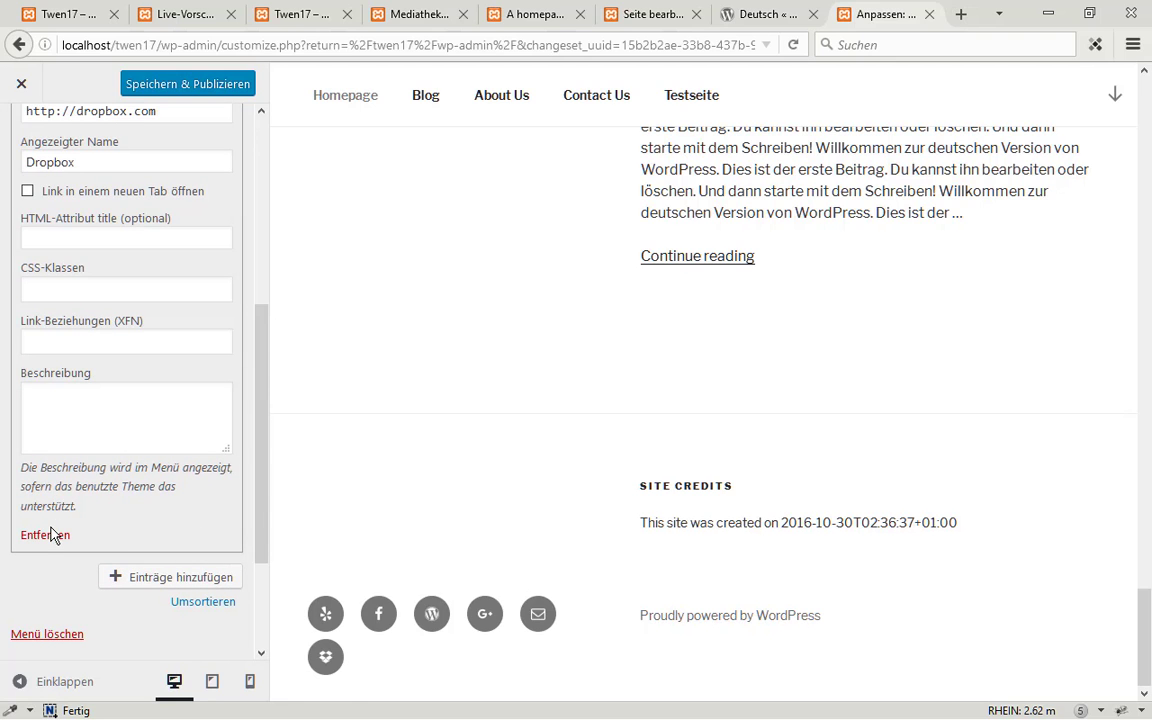
click(46, 536)
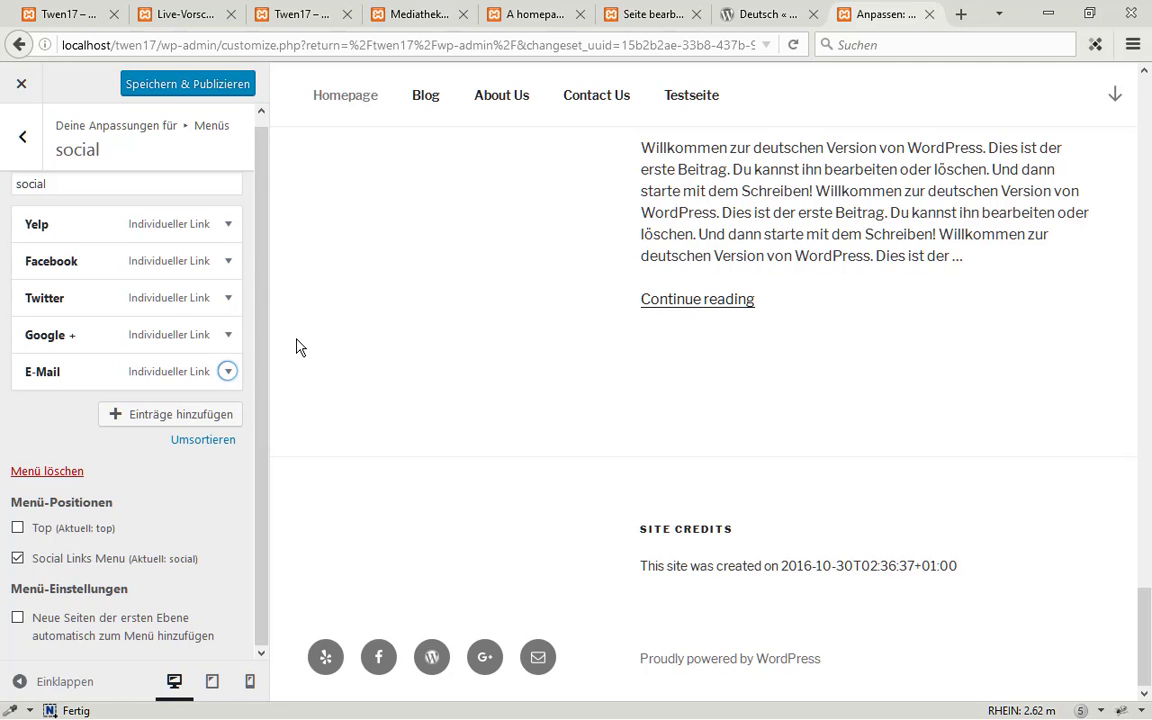
click(28, 136)
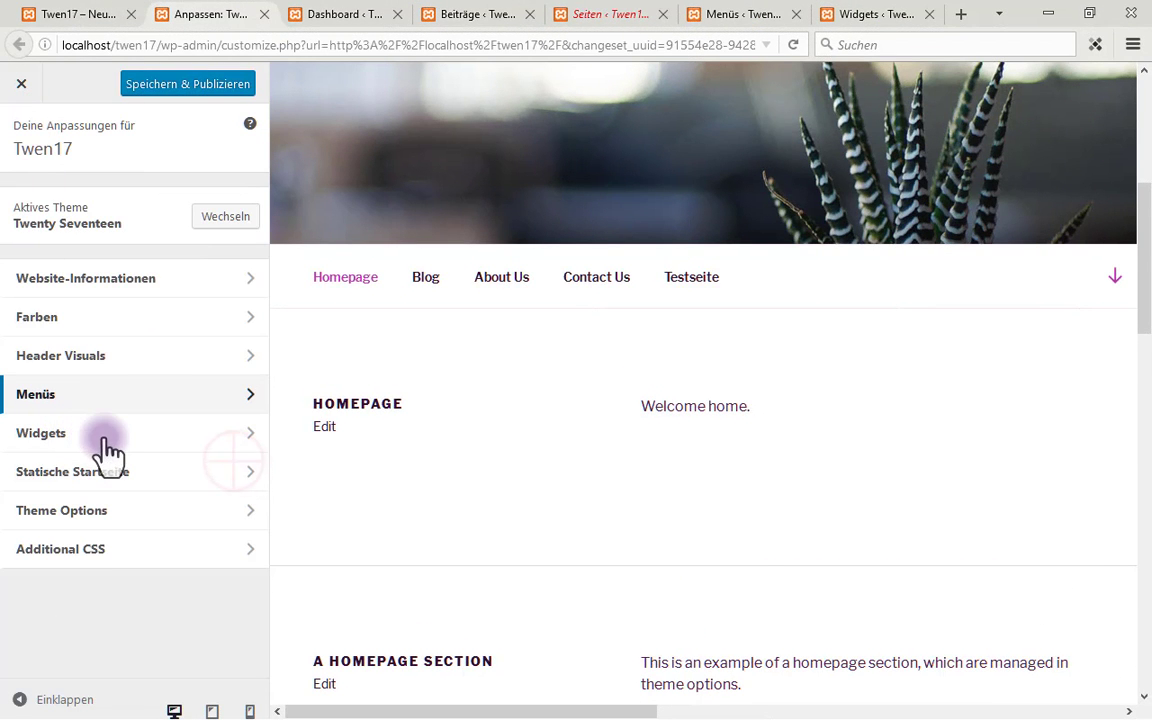
Open the Sidebar widget area in the Customizer's widget settings
click(245, 435)
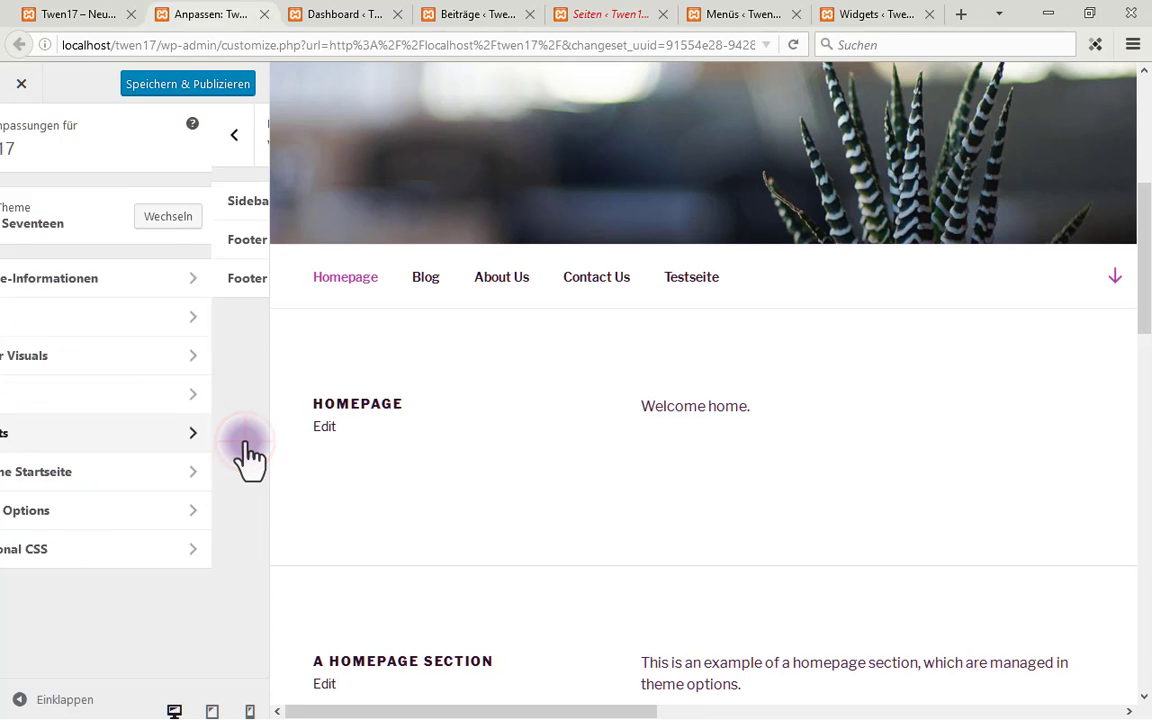
click(247, 205)
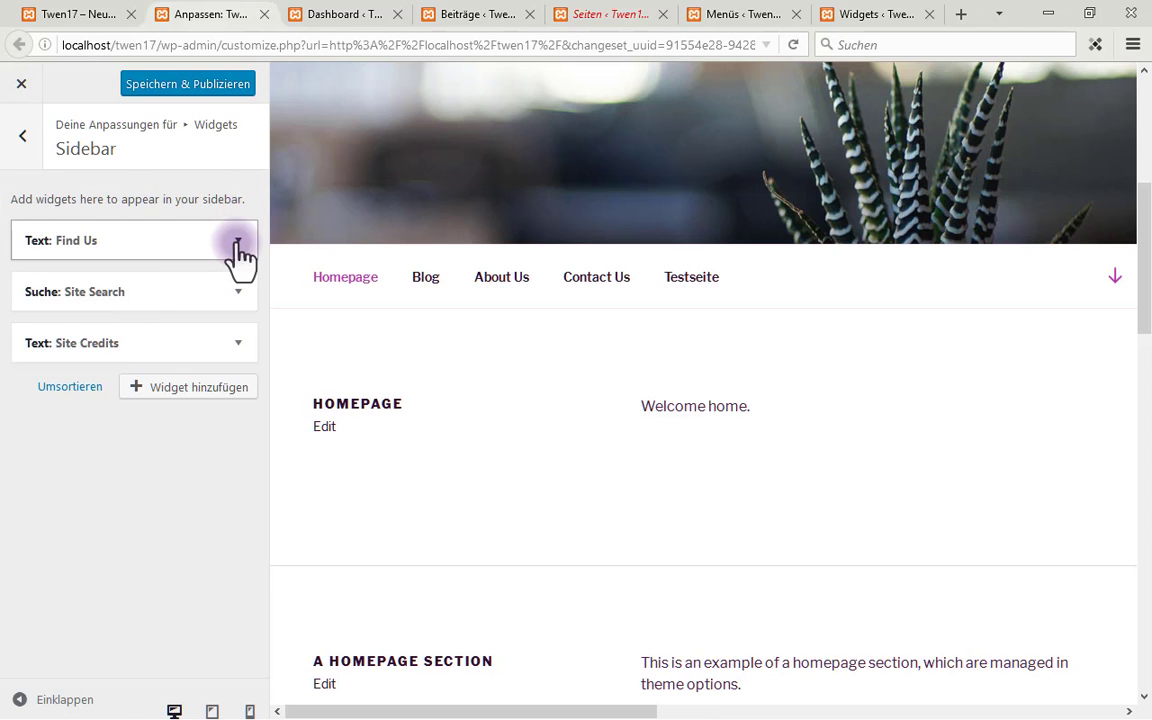
Reload the site's live homepage and open the Hallo Welt! blog post from it
click(79, 16)
scroll(265, 405, down, 5)
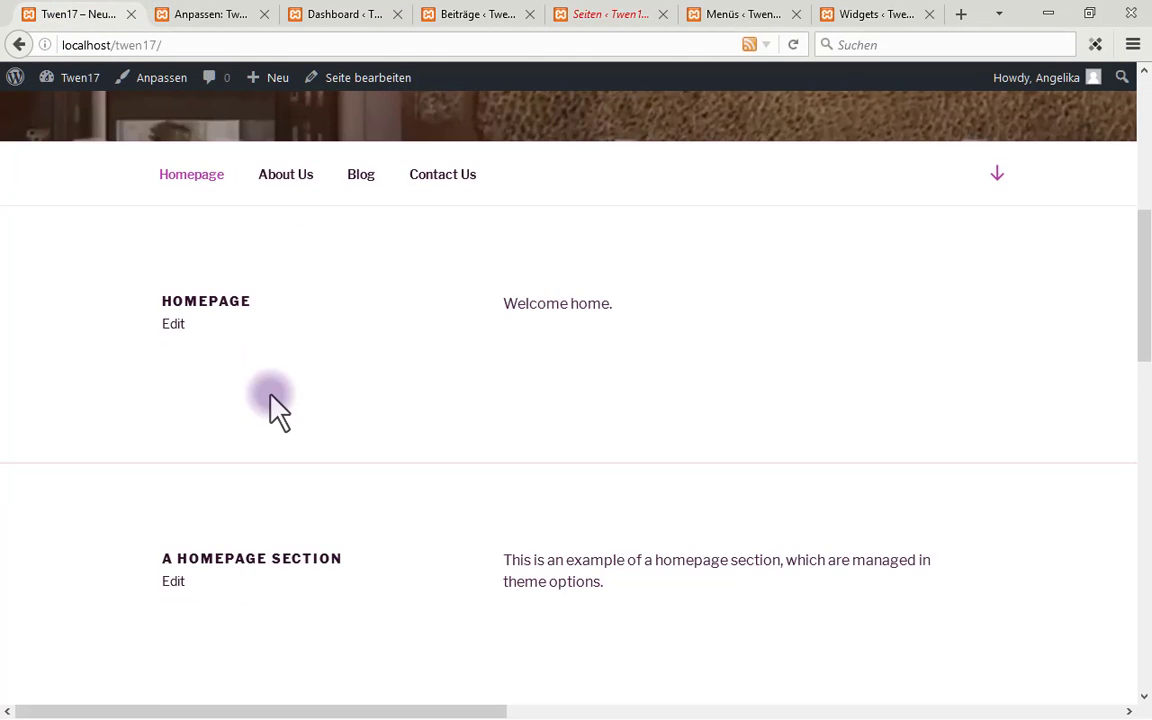
scroll(270, 404, up, 2)
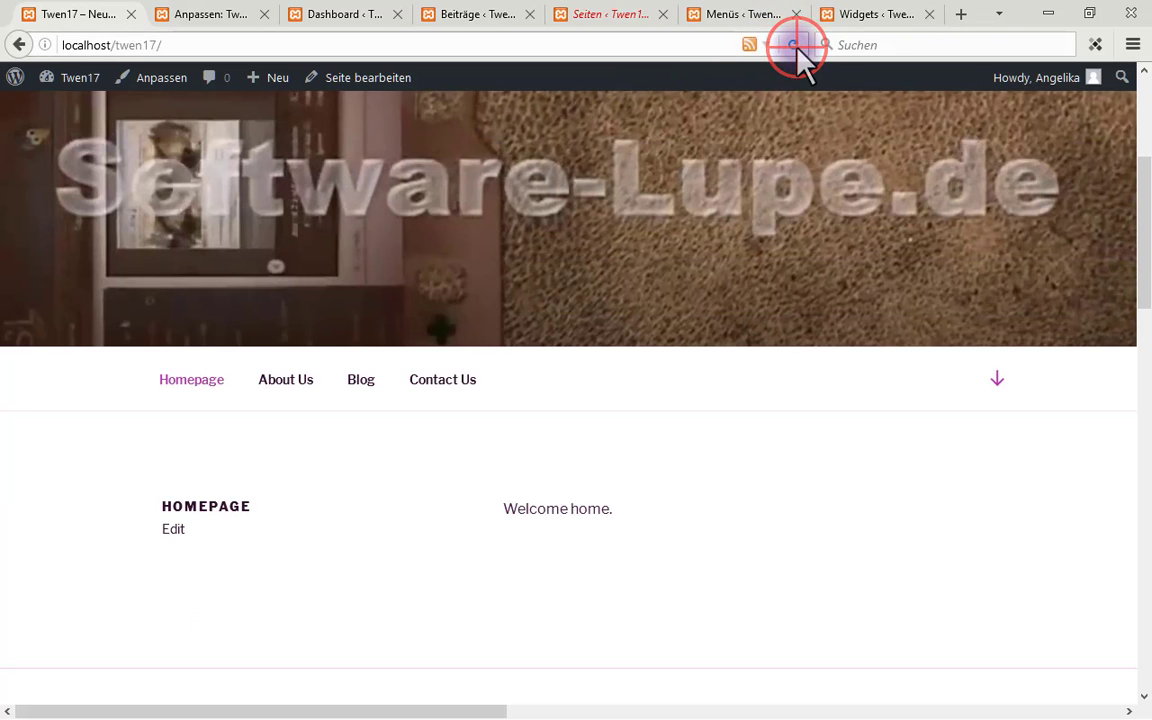
click(795, 45)
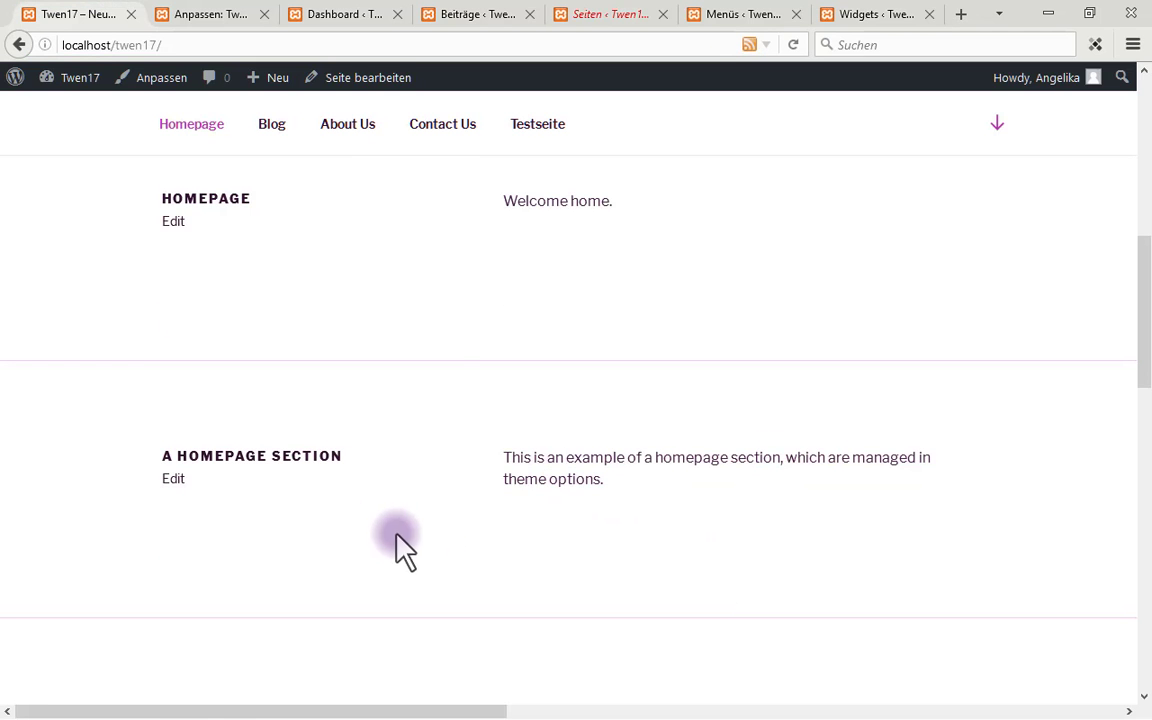
scroll(450, 398, up, 3)
scroll(458, 402, down, 5)
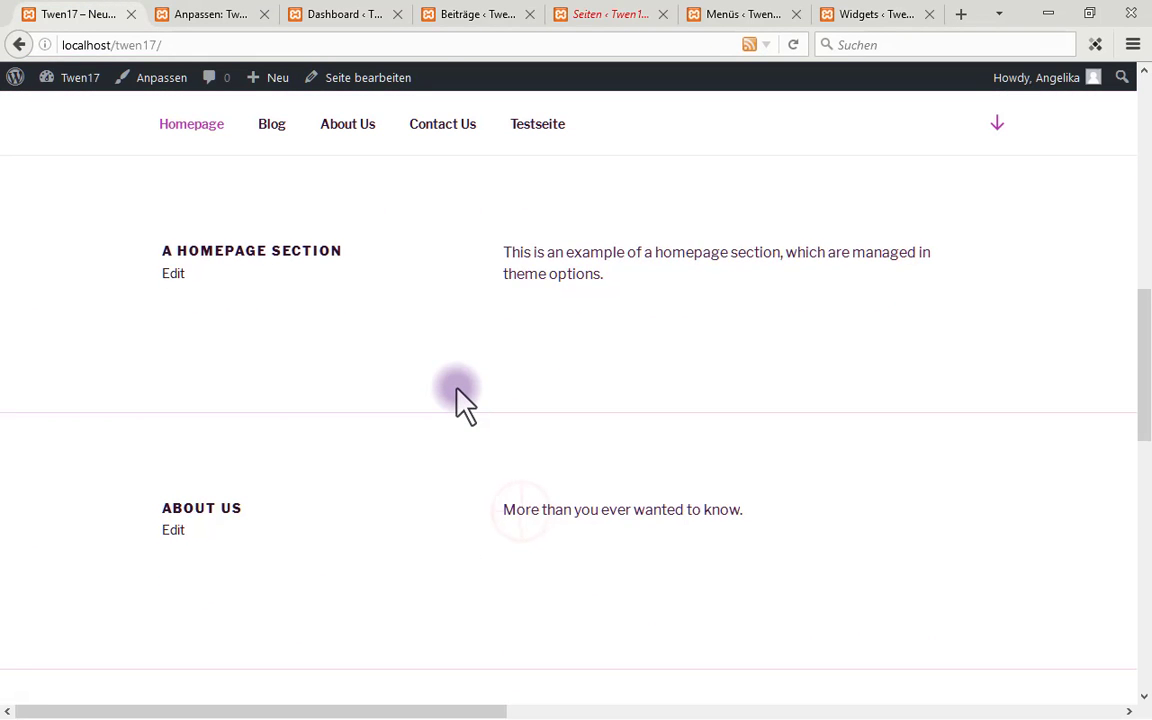
scroll(460, 400, down, 3)
click(530, 497)
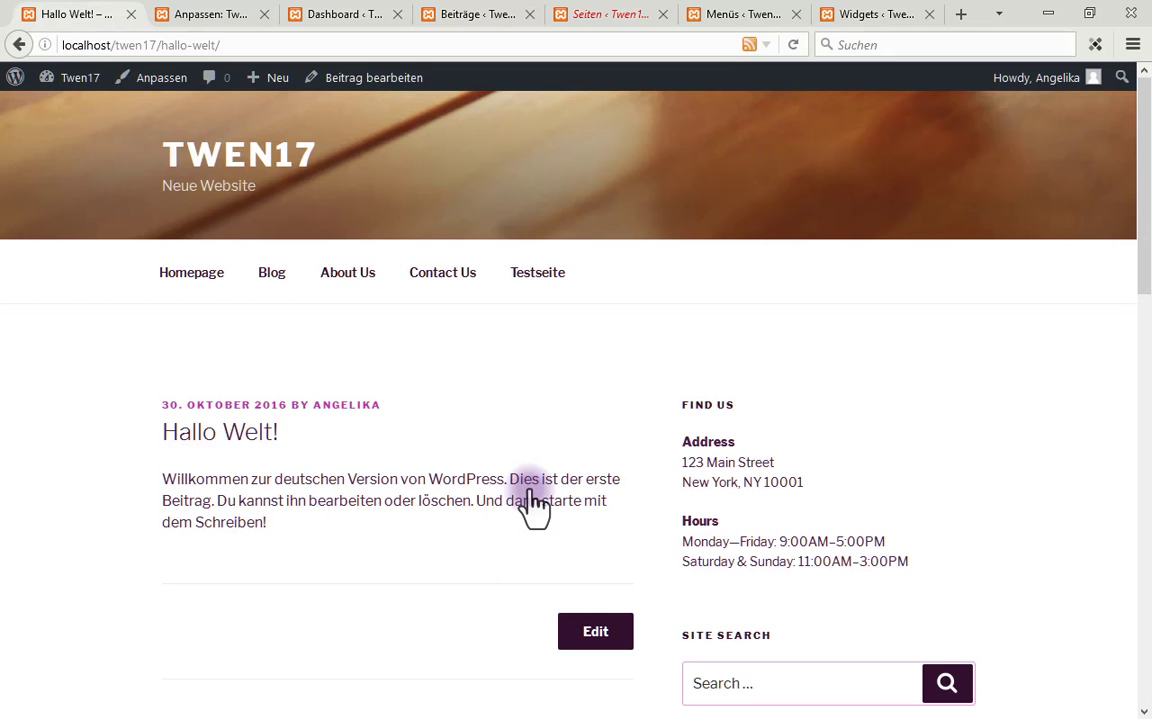
Examine the post's sidebar, outlining the Find Us, Site Search and Site Credits headings and the whole widget area, and clear the marks
scroll(940, 378, down, 2)
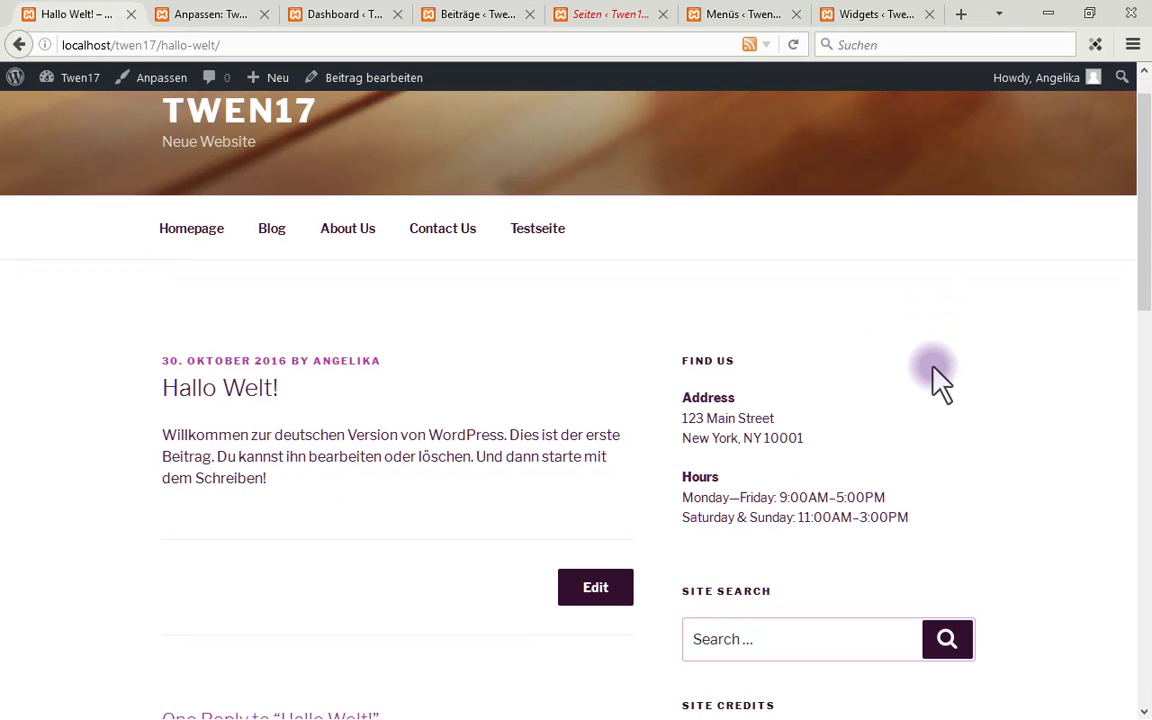
scroll(920, 380, down, 2)
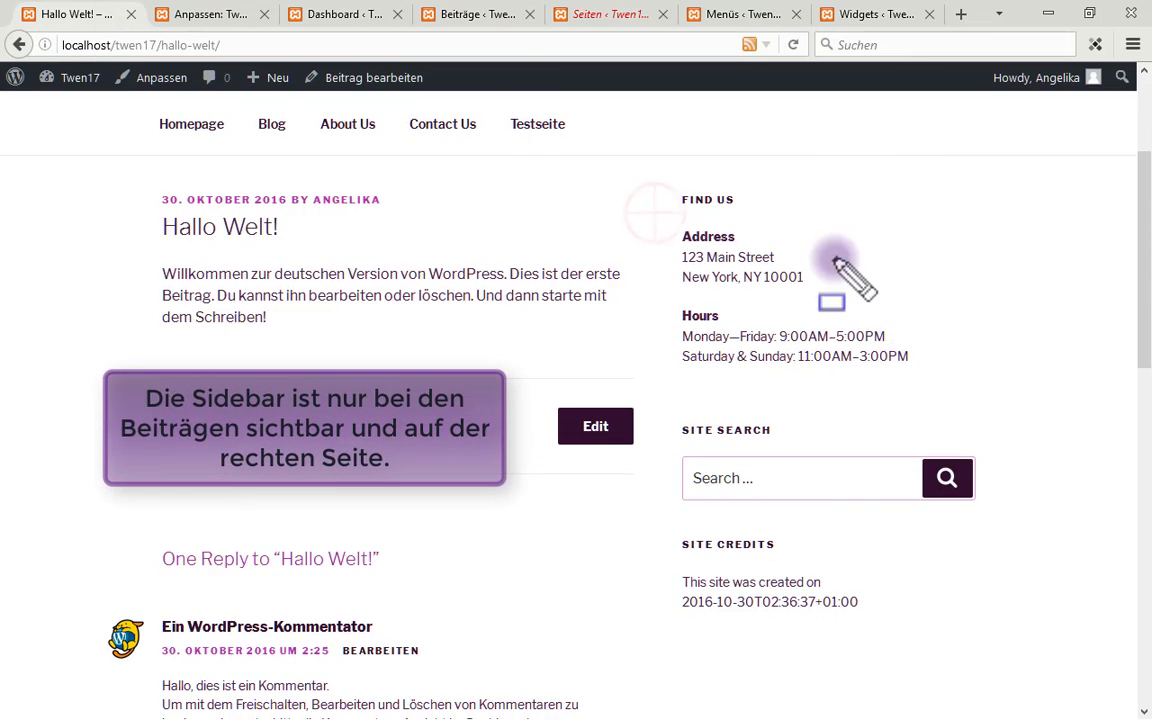
mouse_move(663, 191)
mouse_down()
mouse_move(674, 218)
mouse_move(751, 215)
mouse_up()
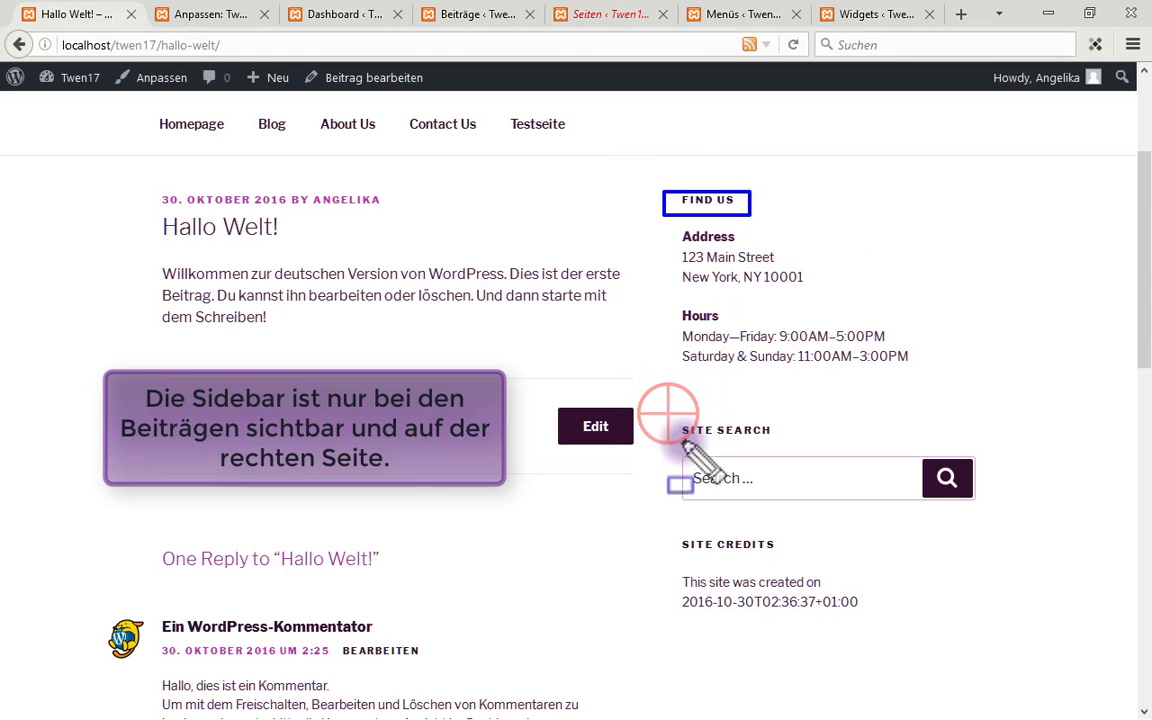
drag(666, 412, 798, 446)
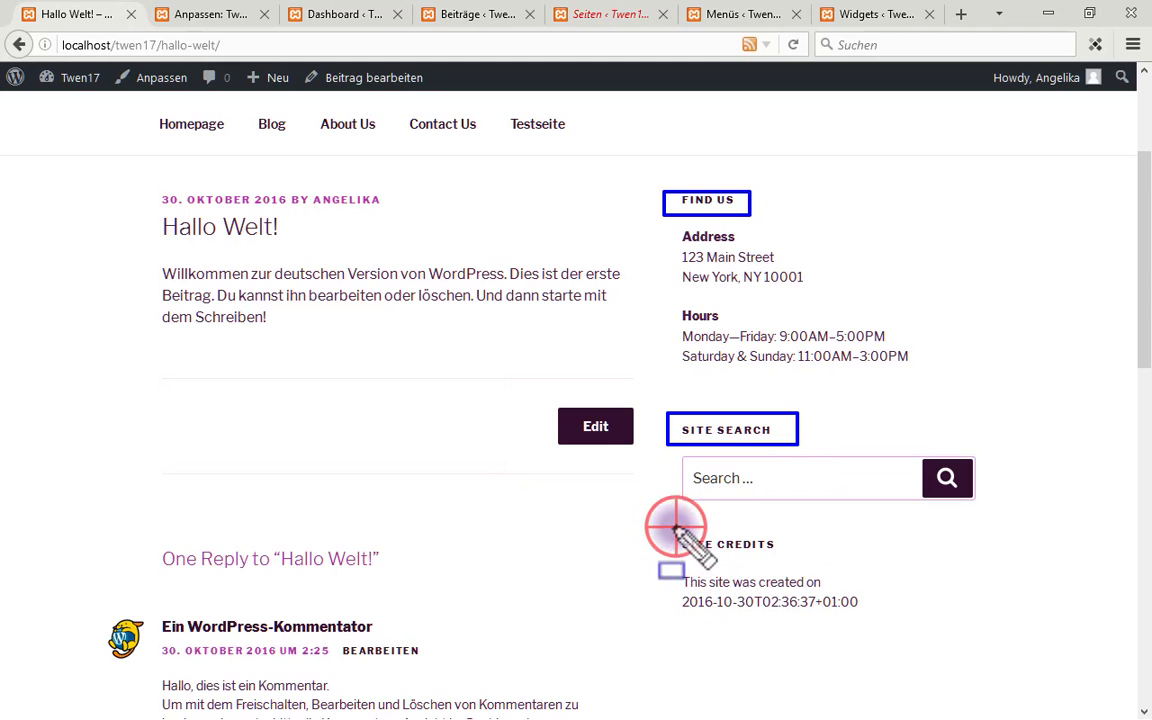
mouse_move(673, 527)
mouse_down()
mouse_move(736, 558)
mouse_move(804, 562)
mouse_up()
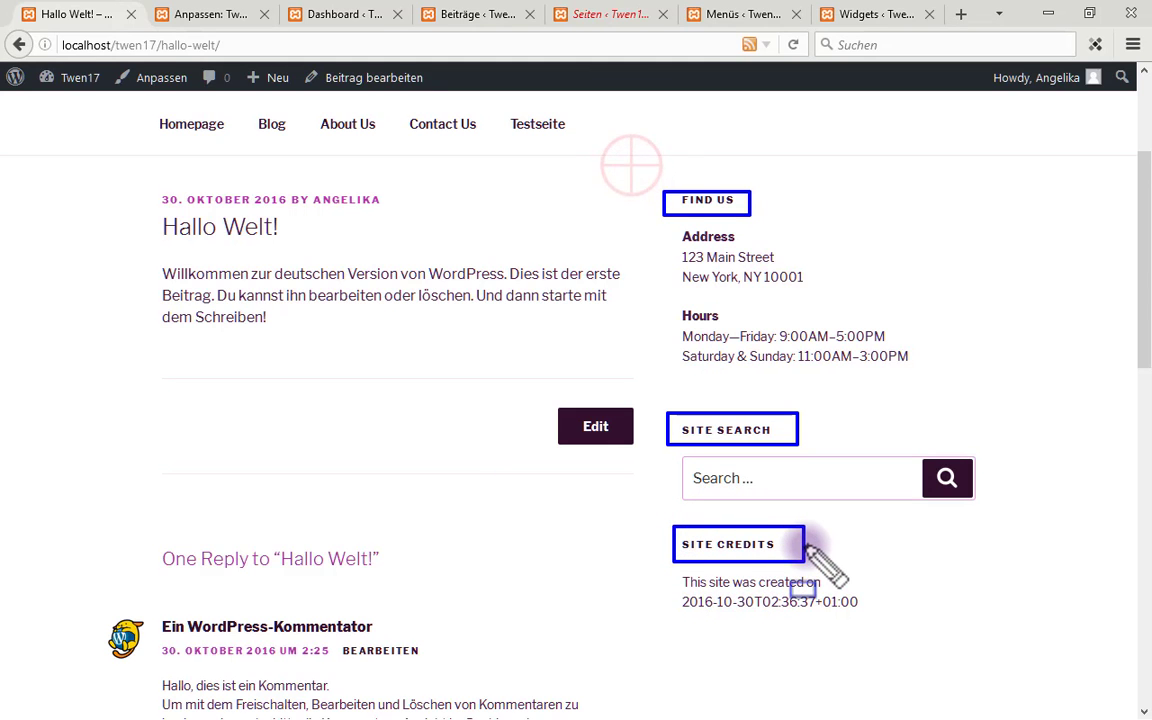
mouse_move(648, 162)
mouse_down()
mouse_move(726, 590)
mouse_move(972, 616)
mouse_move(1012, 641)
mouse_up()
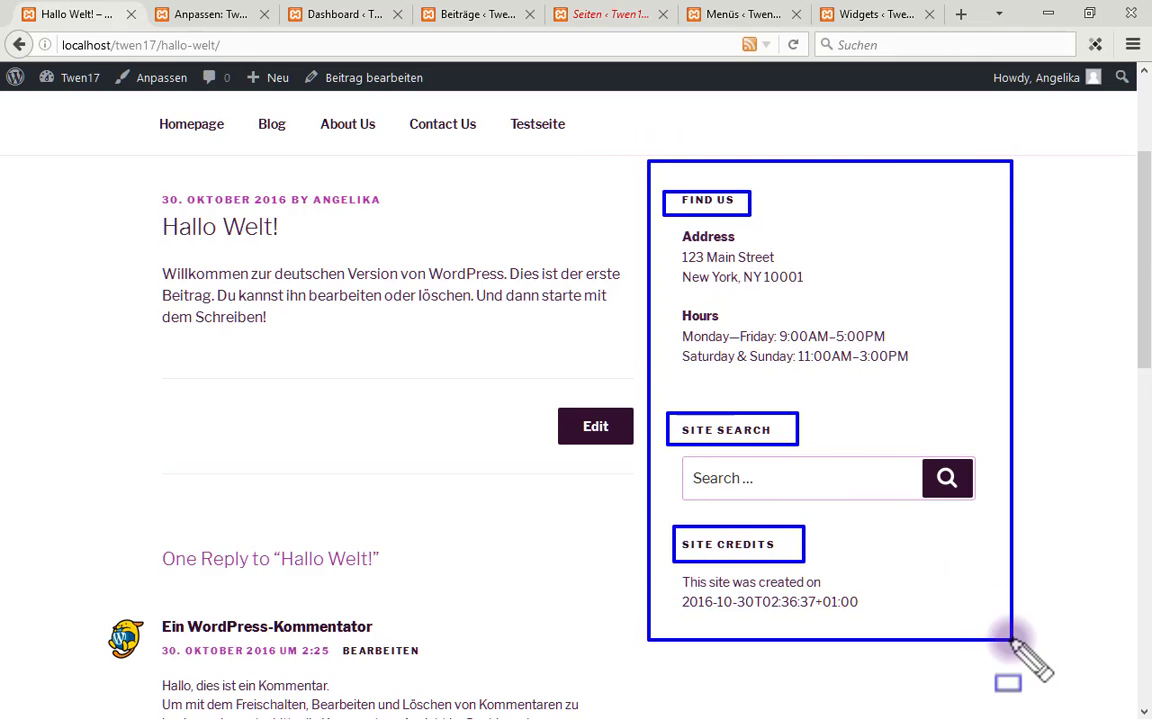
key(e)
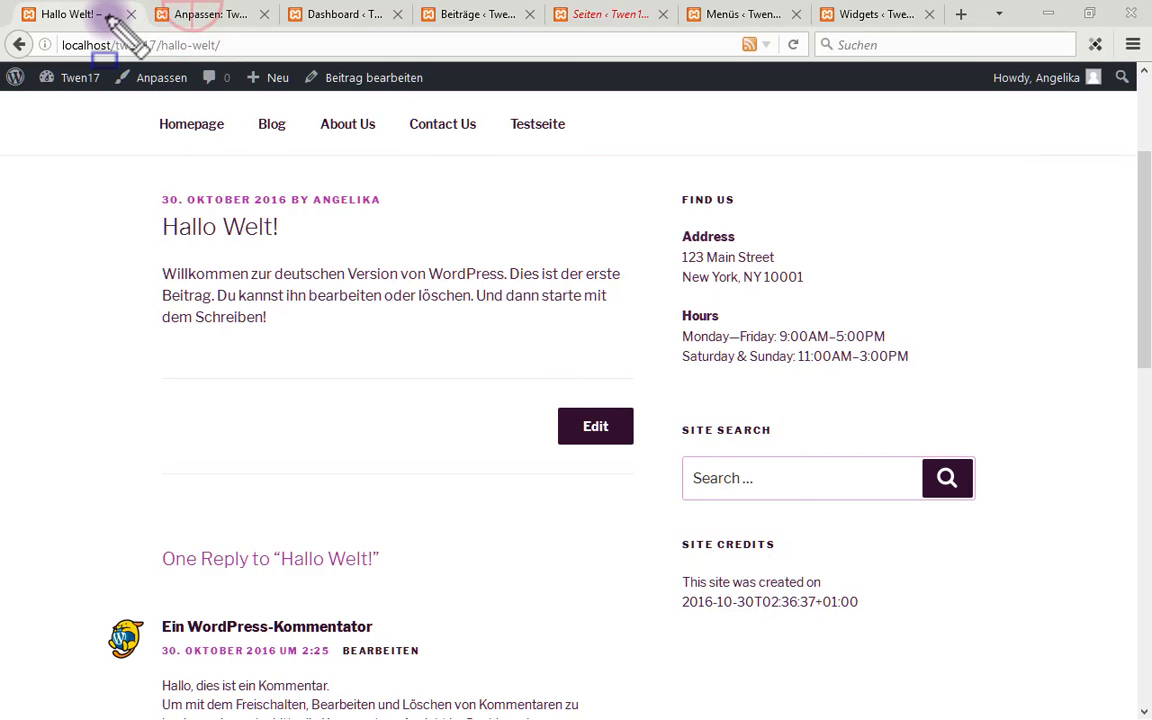
Go back to the Customizer's list of widget areas, and examine the two footer widget areas on the live homepage
click(205, 16)
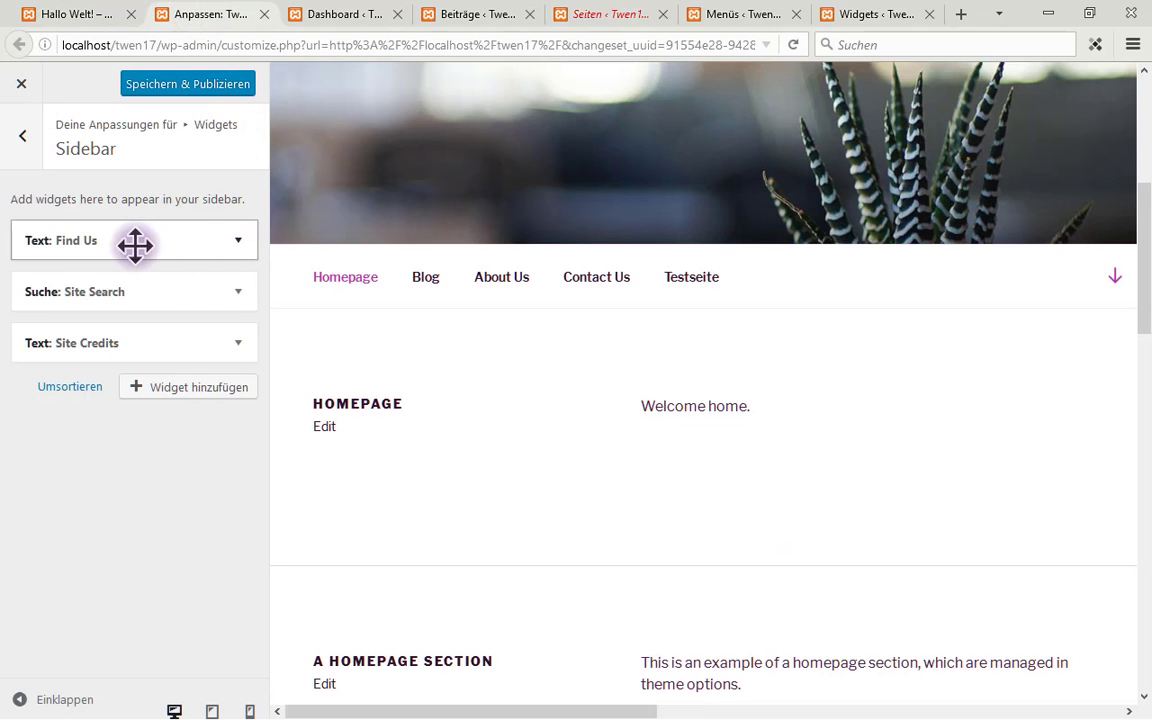
click(22, 135)
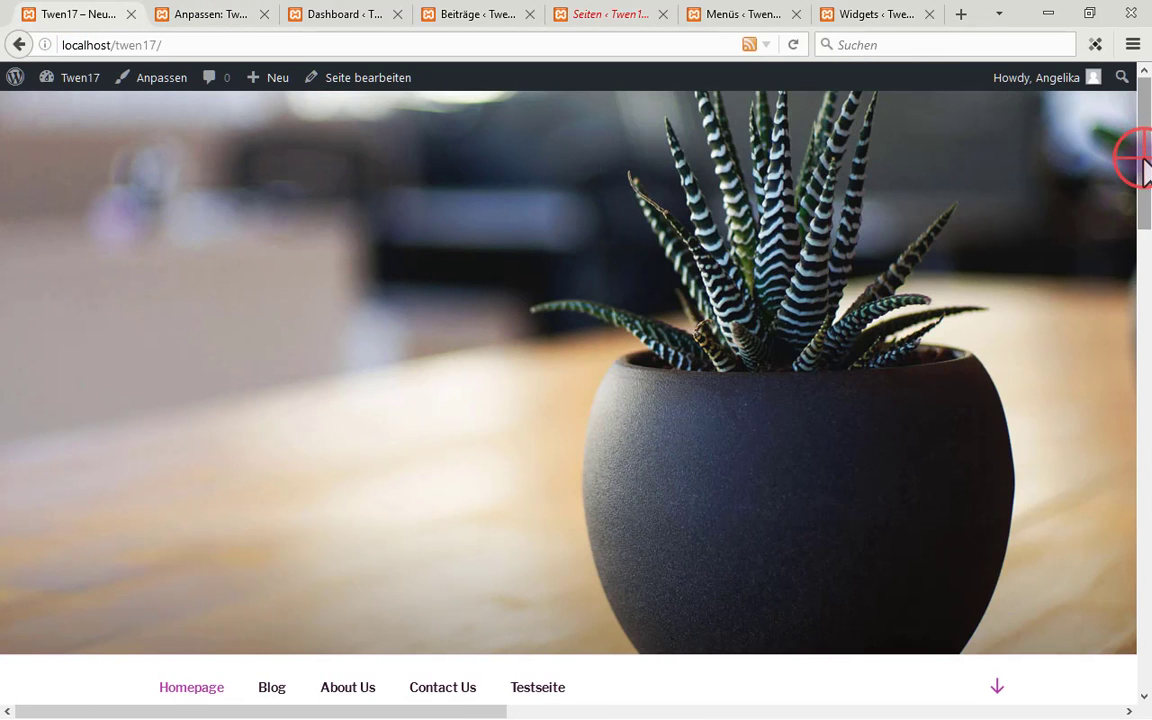
drag(1146, 165, 1143, 695)
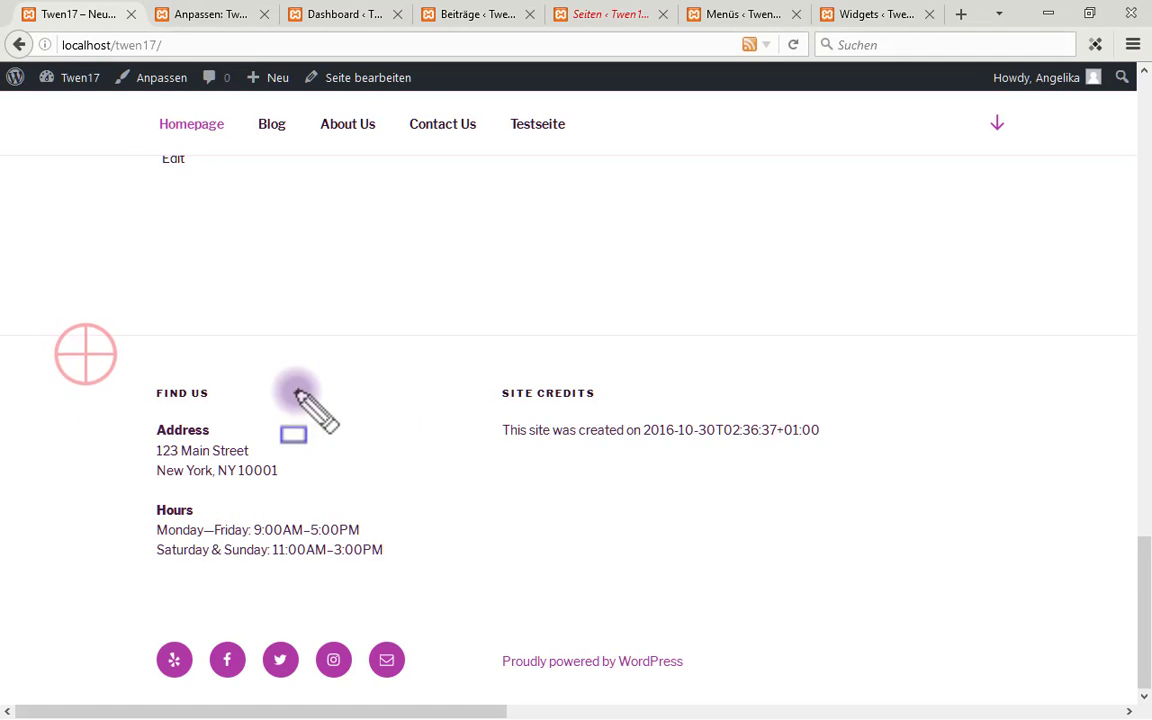
mouse_move(83, 358)
mouse_down()
mouse_move(224, 571)
mouse_move(397, 594)
mouse_up()
mouse_move(468, 358)
mouse_down()
mouse_move(607, 463)
mouse_move(880, 470)
mouse_up()
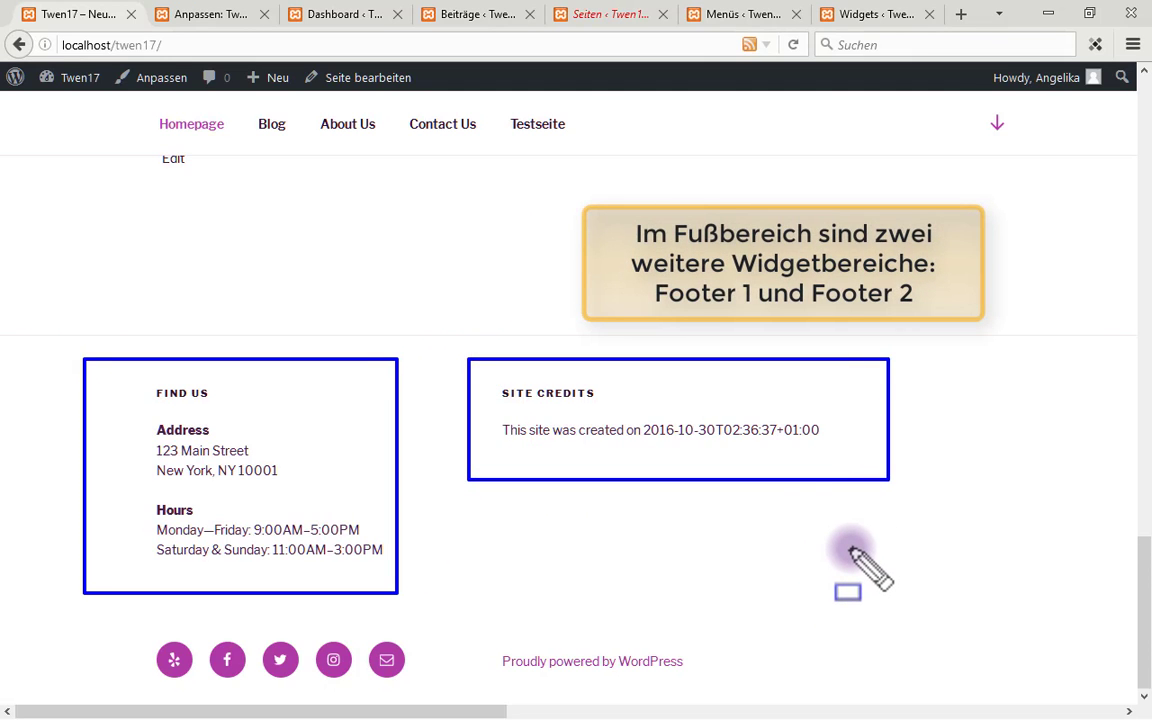
key(Escape)
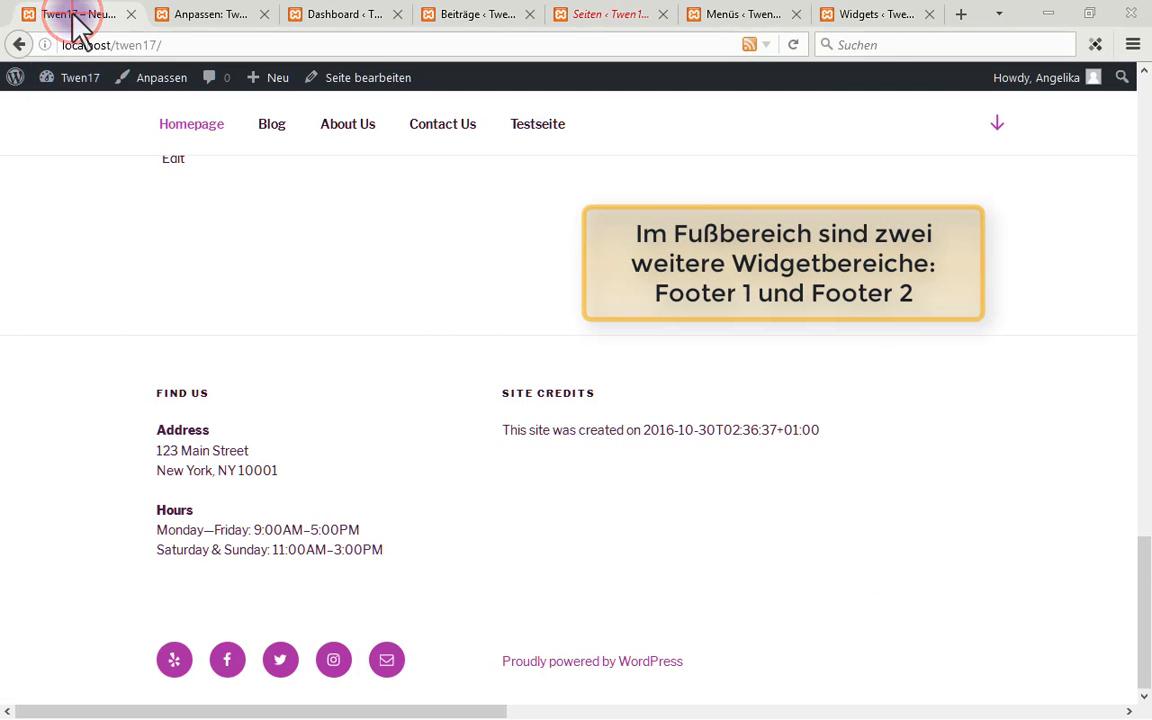
View the Footer 1 widget area in the Customizer and compare it with the footer in the preview
click(177, 14)
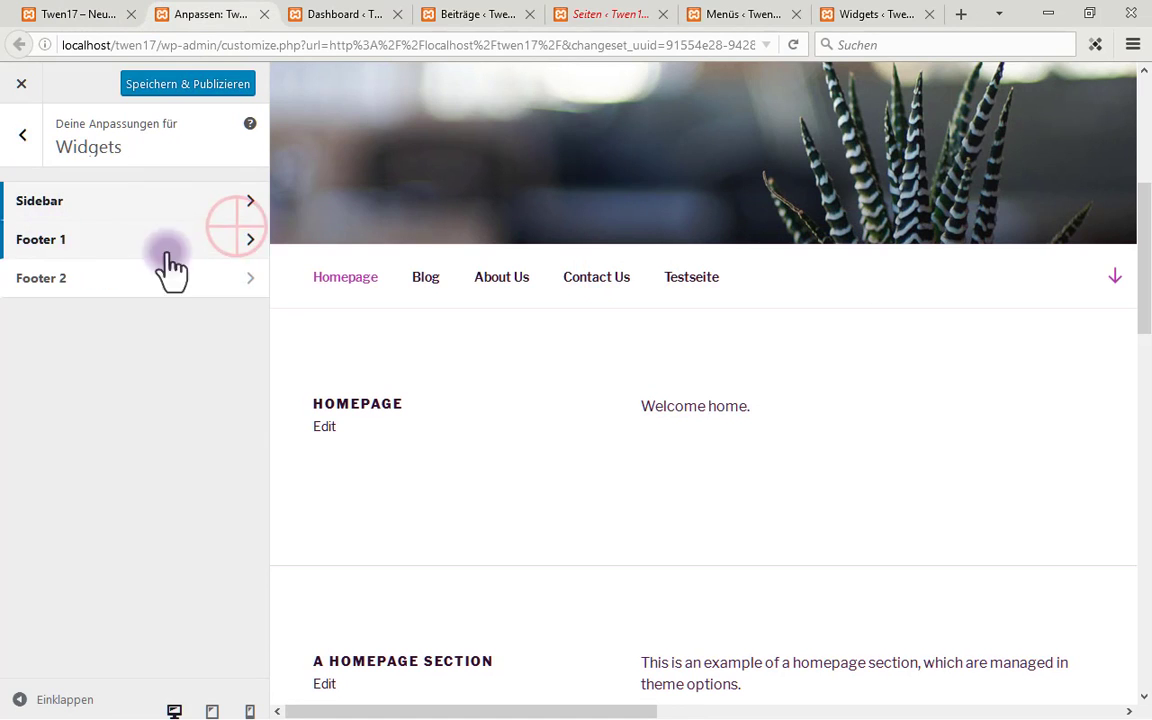
click(250, 240)
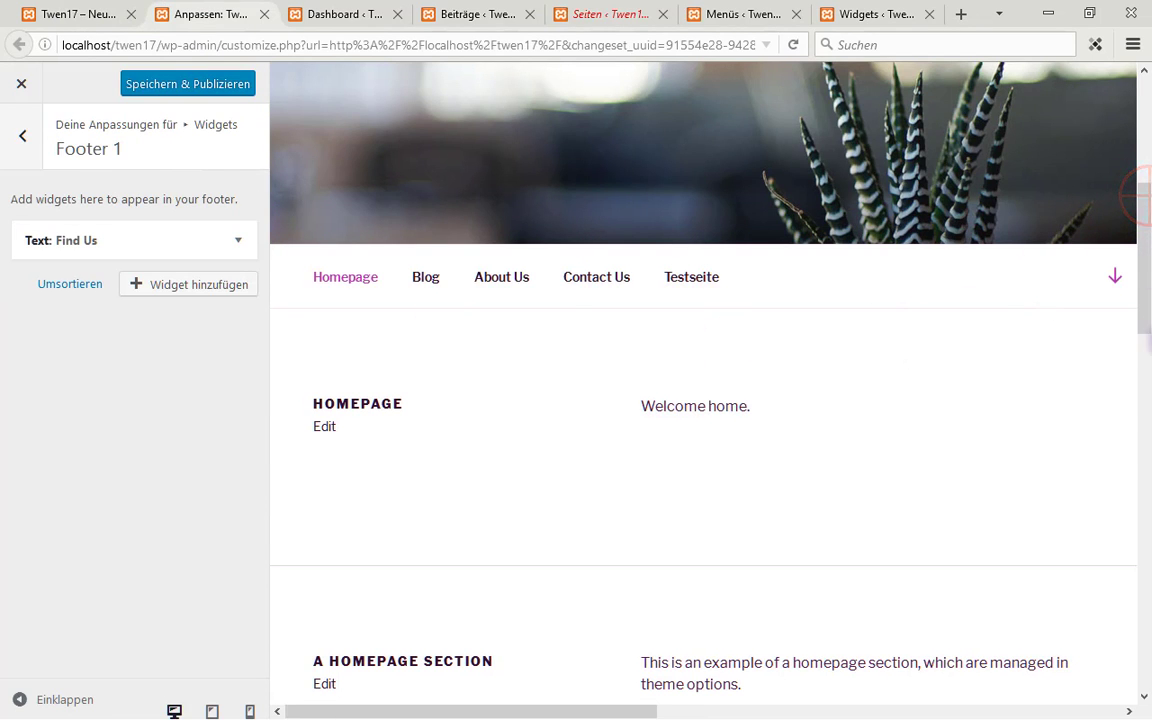
drag(1144, 355, 1144, 630)
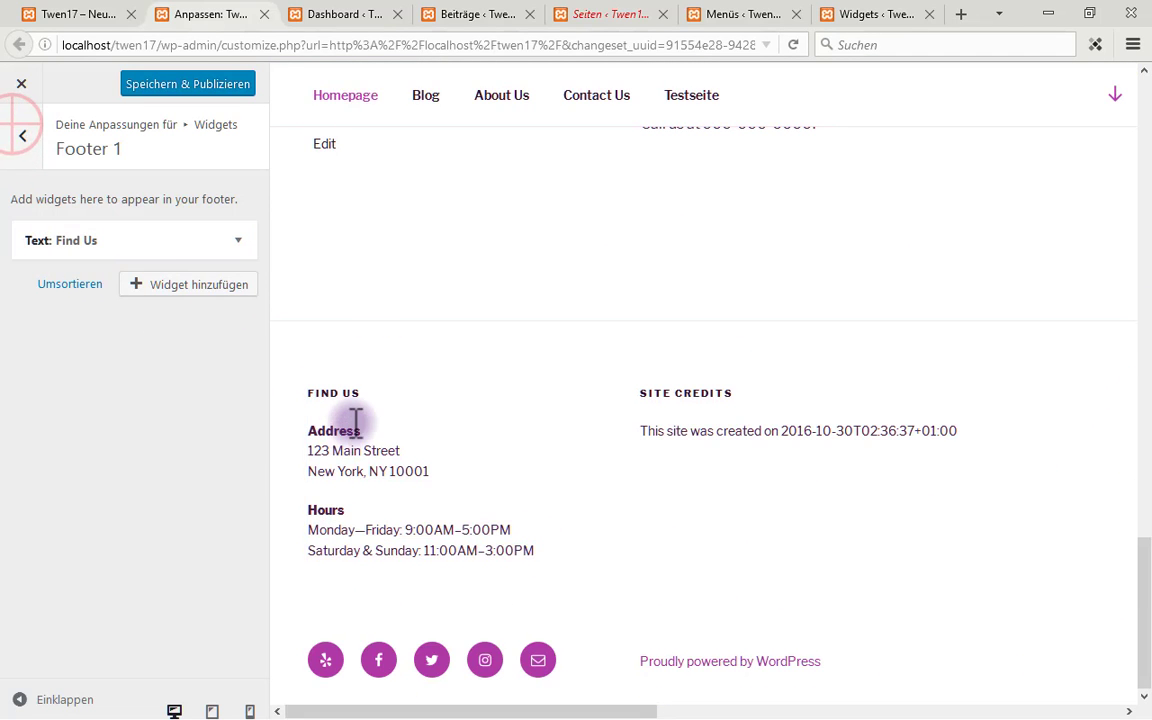
click(22, 135)
Add a Kalender widget to the Footer 2 widget area
click(87, 276)
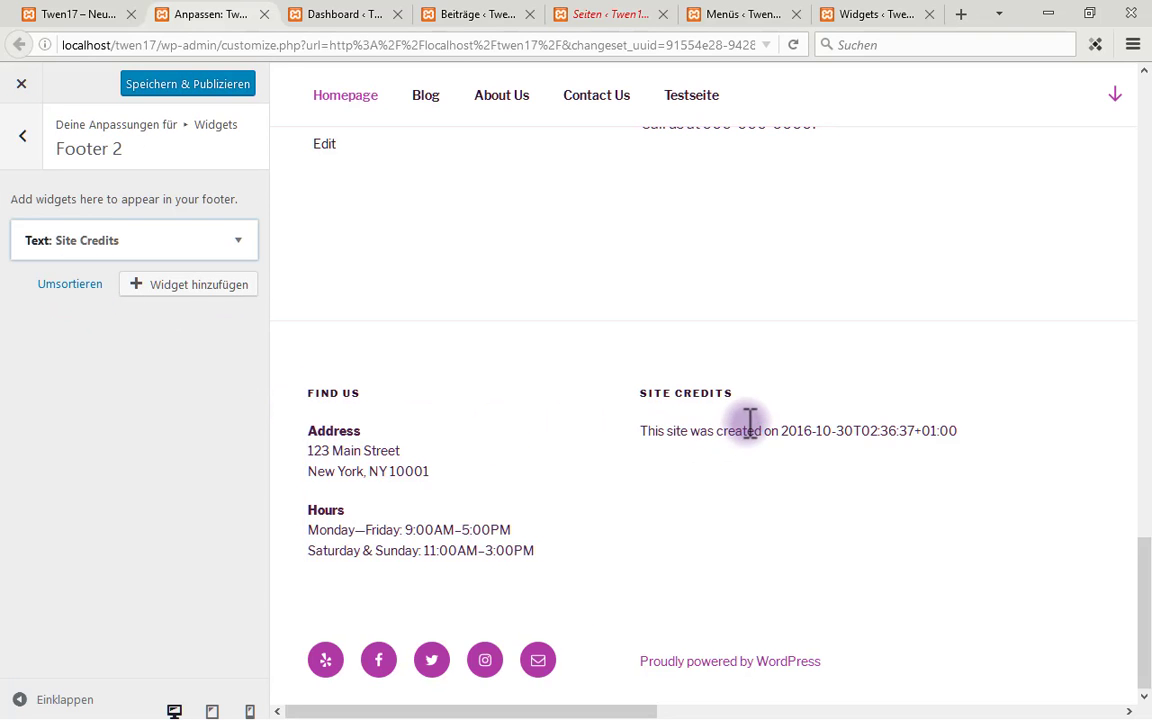
click(200, 284)
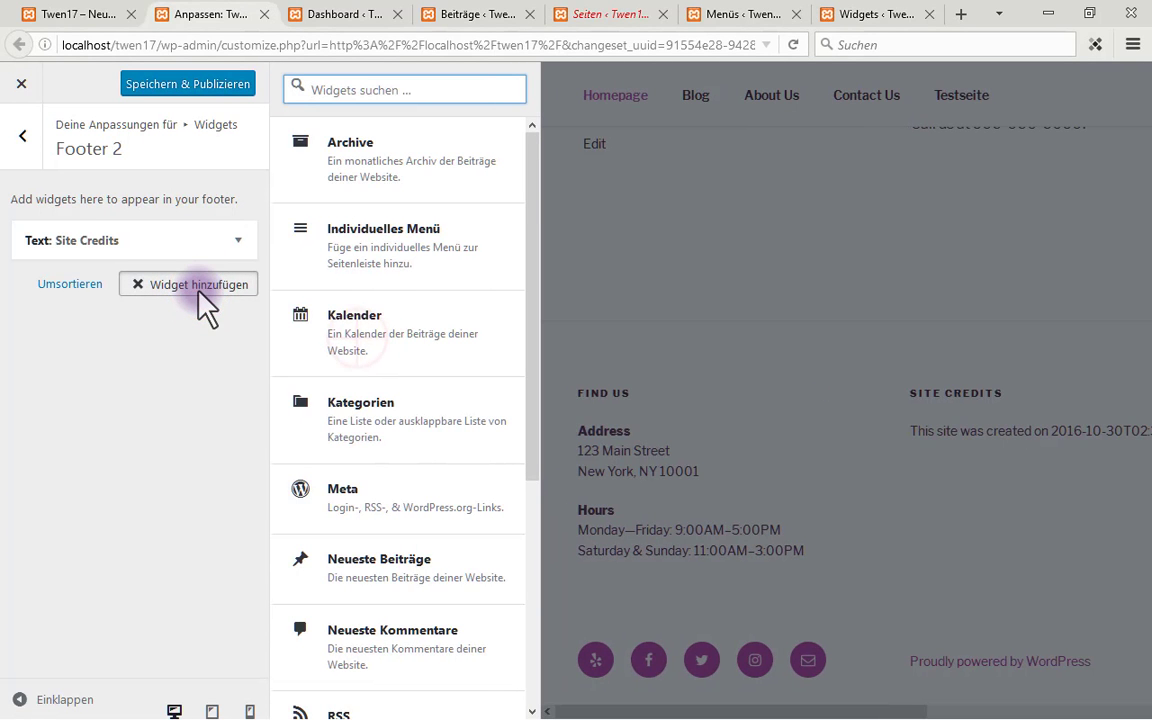
click(370, 316)
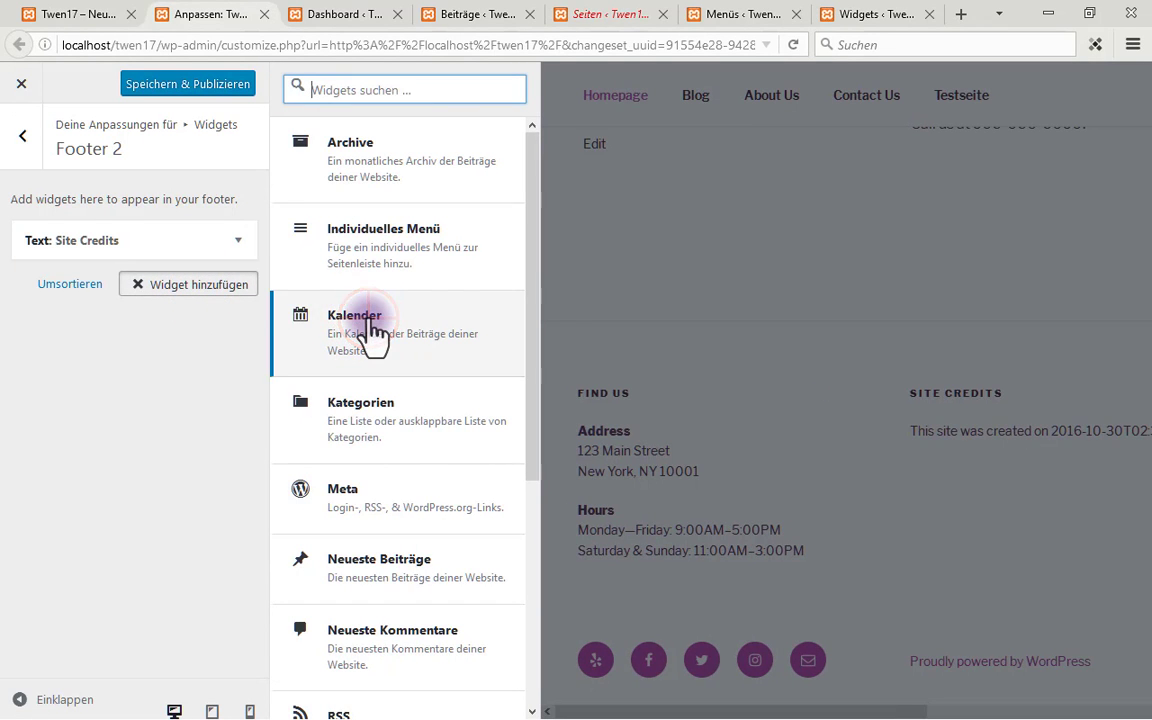
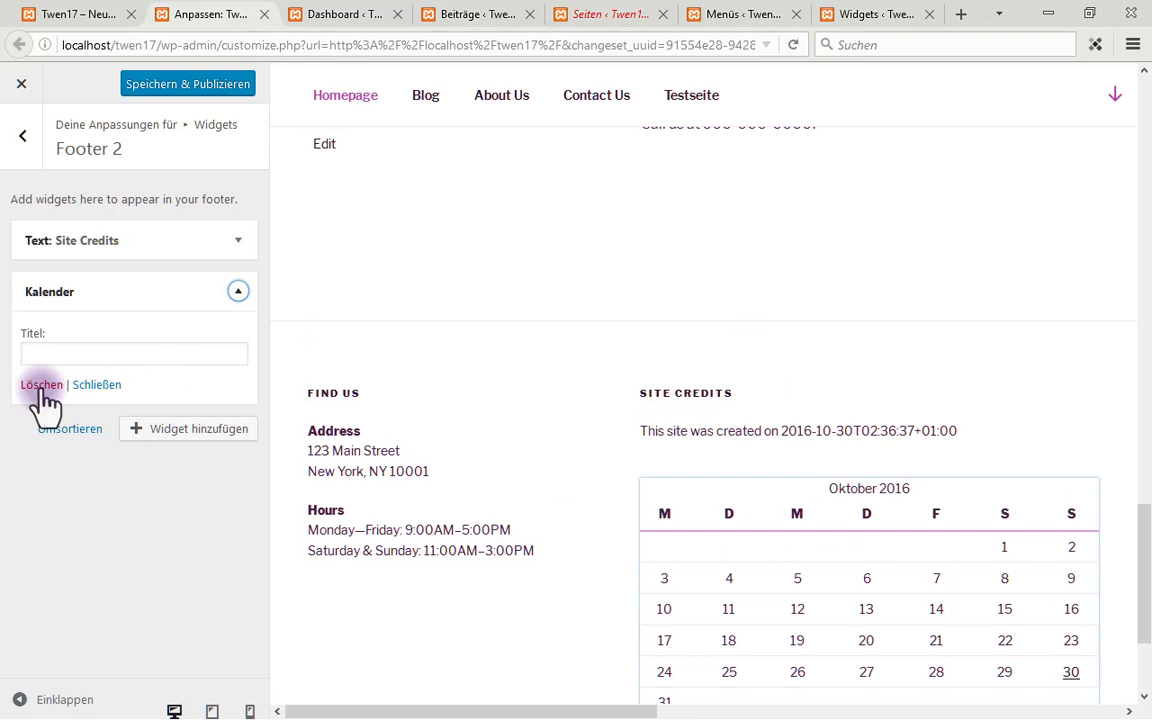
Reorder the Footer 2 widgets by placing Kalender above Site Credits, move it back below, and finish reordering
click(70, 428)
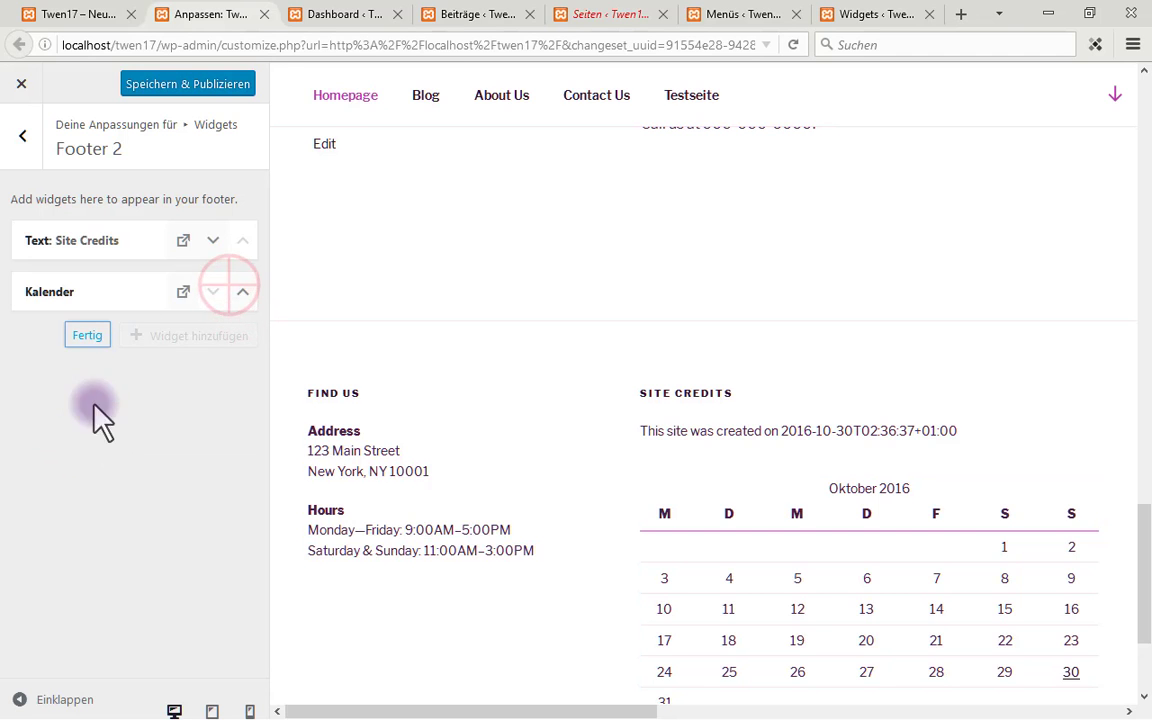
click(243, 290)
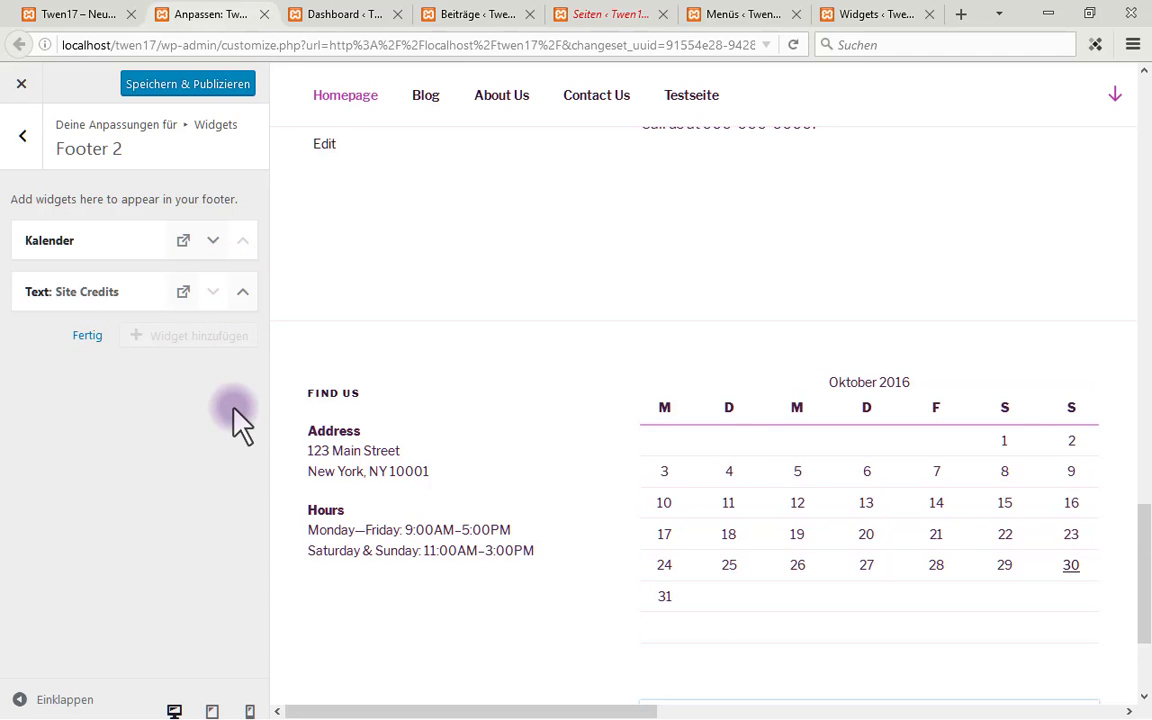
scroll(805, 511, down, 2)
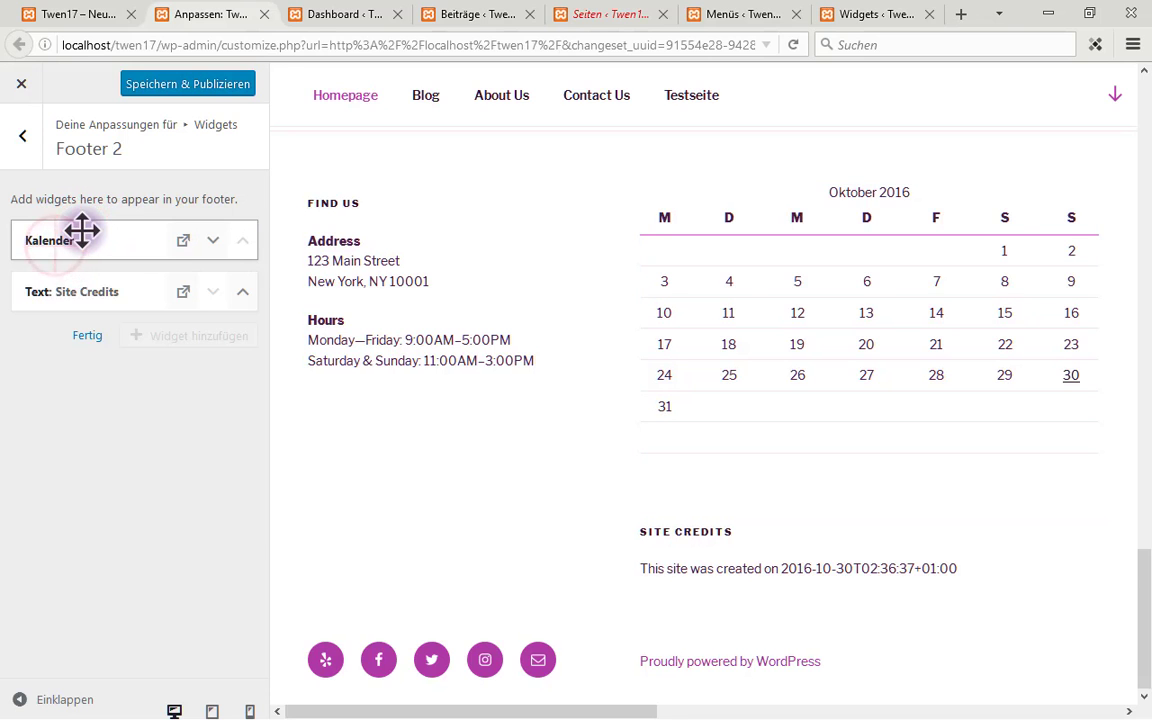
drag(82, 231, 168, 306)
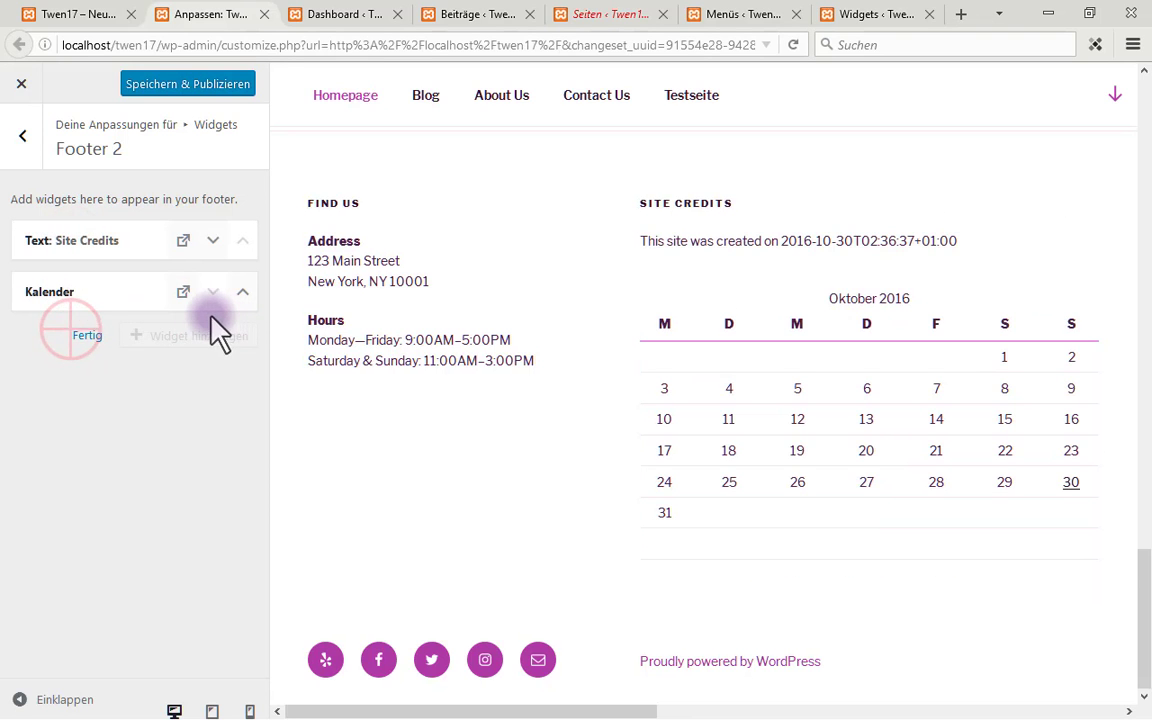
click(86, 336)
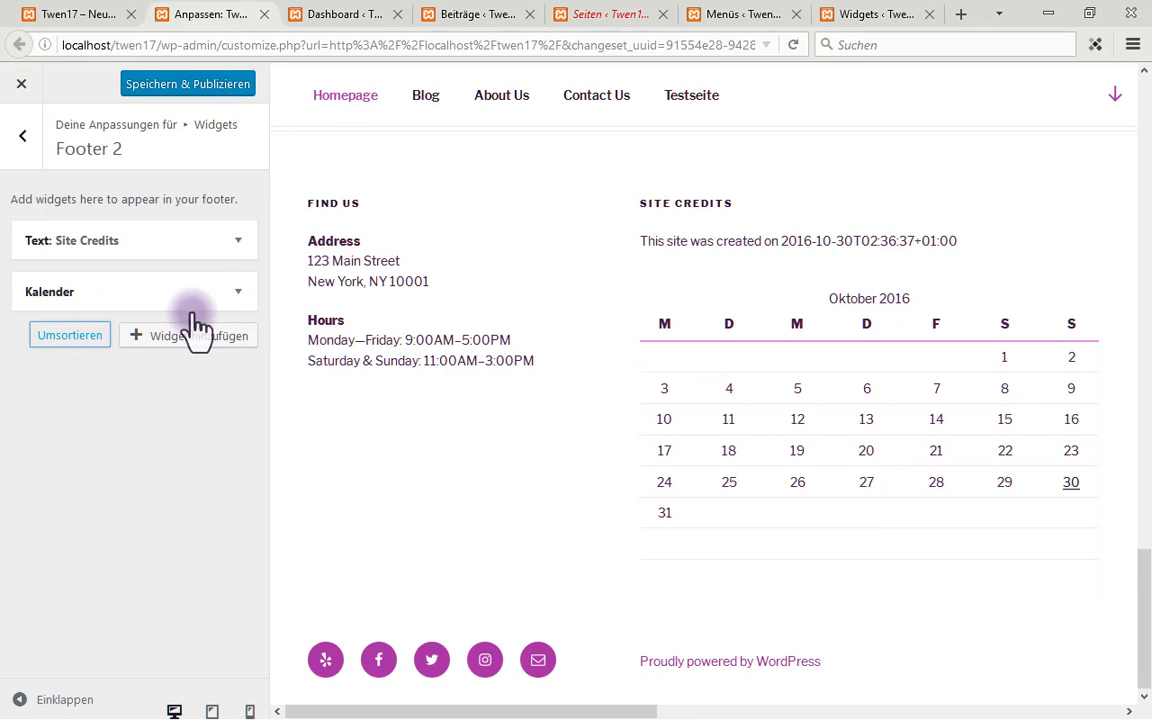
Remove the Kalender widget from the Footer 2 widget area
click(230, 295)
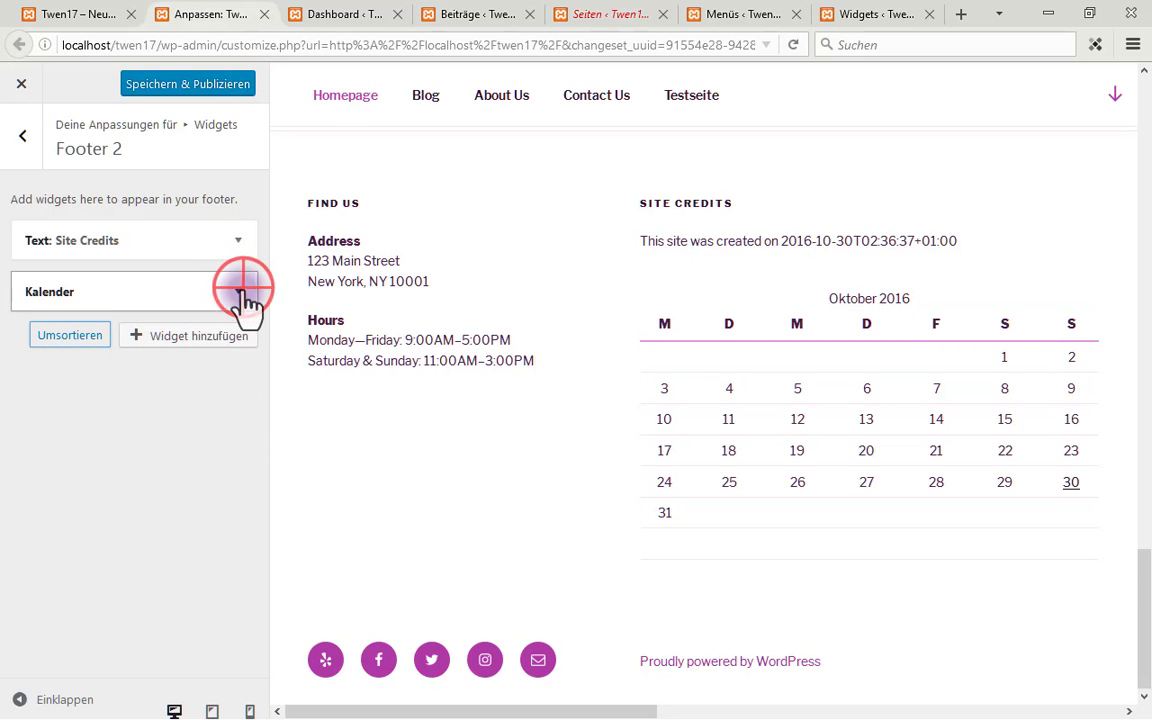
click(240, 295)
click(42, 385)
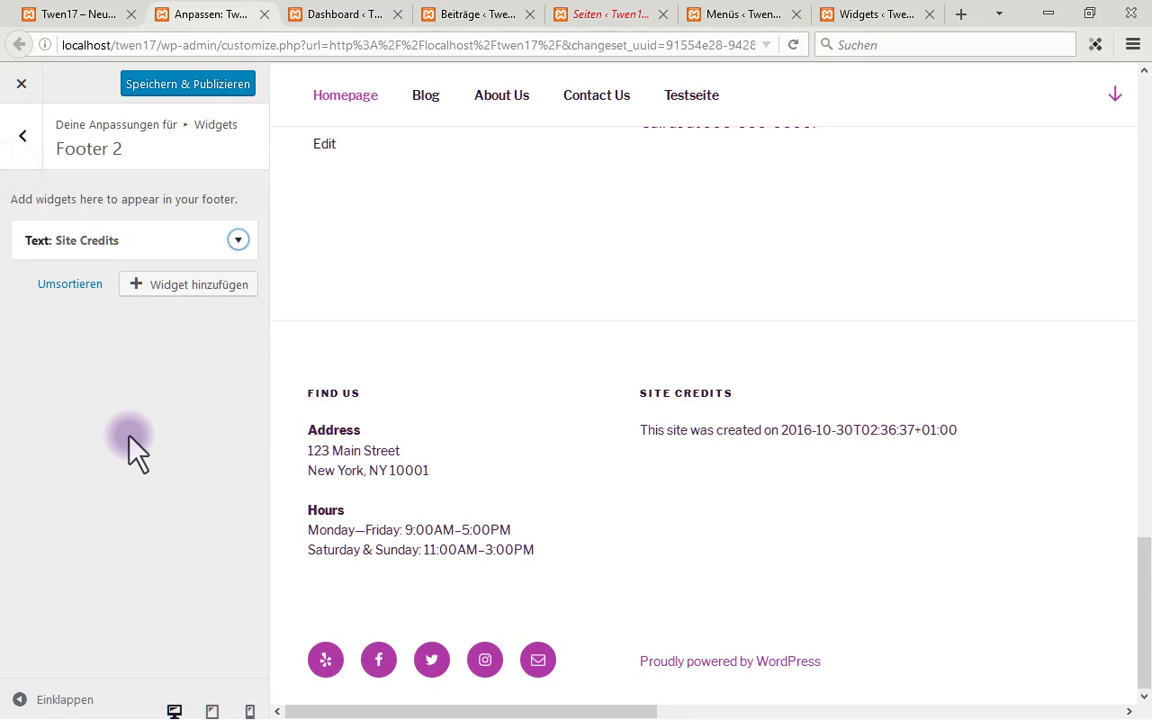
Leave the Footer 2 widgets, review the Statische Startseite settings in the Customizer, and return to the main Customizer list
click(19, 140)
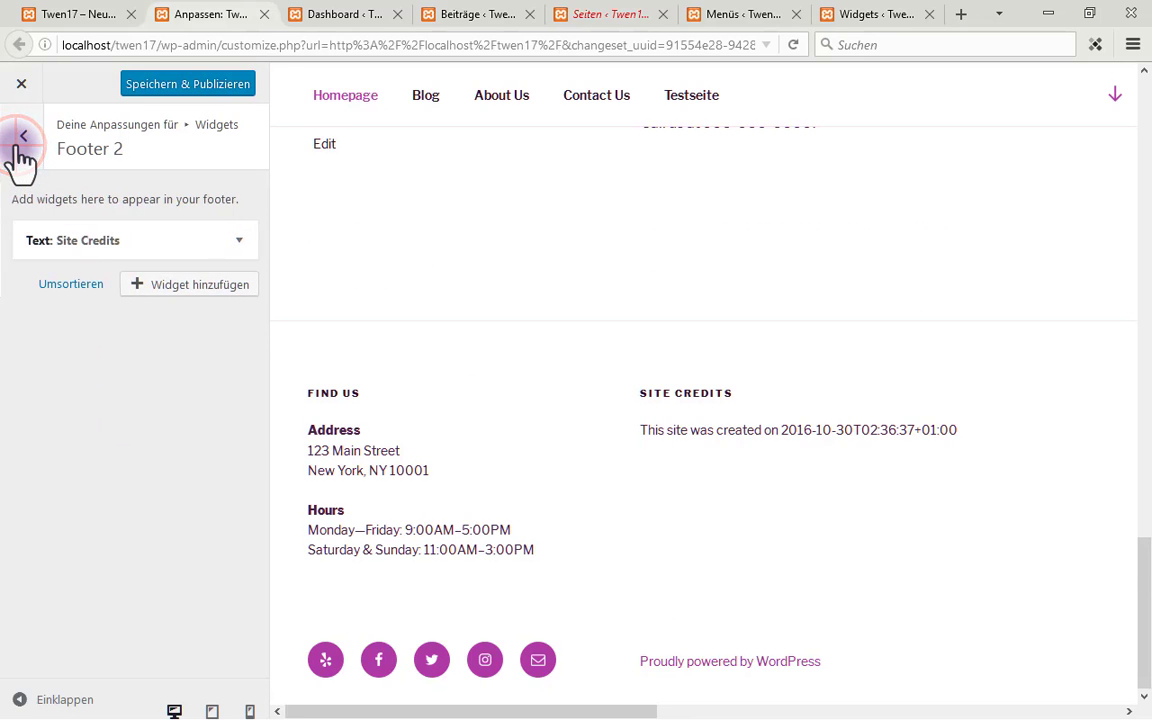
click(30, 139)
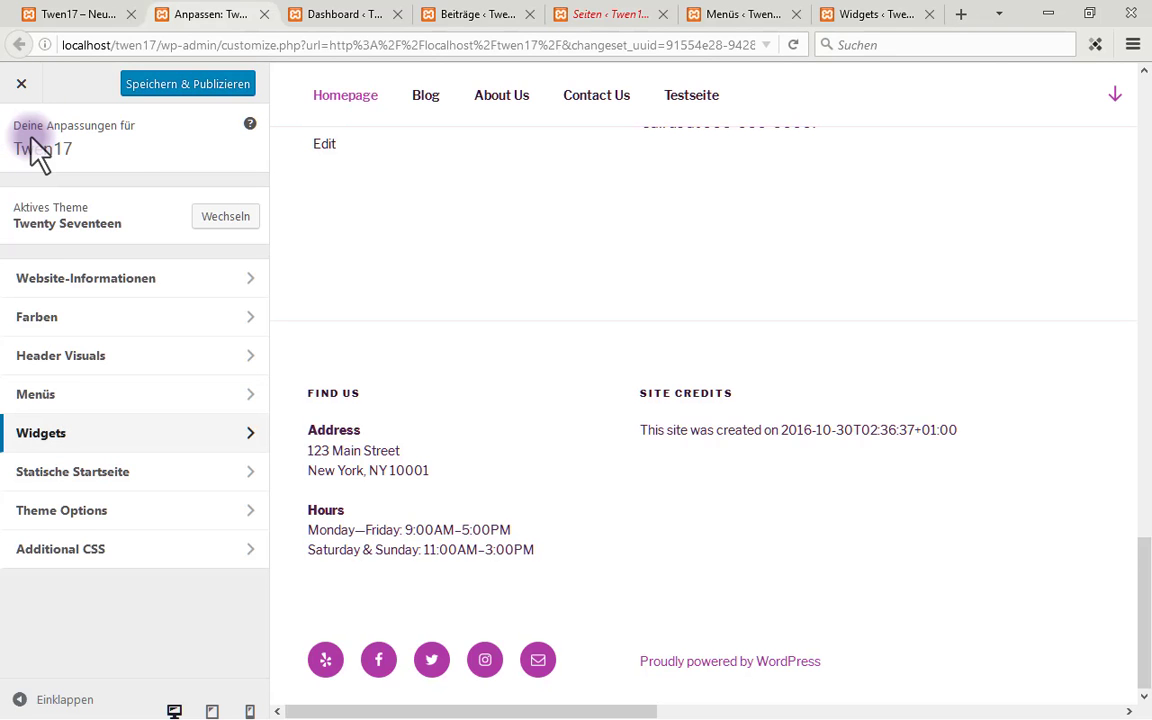
click(75, 480)
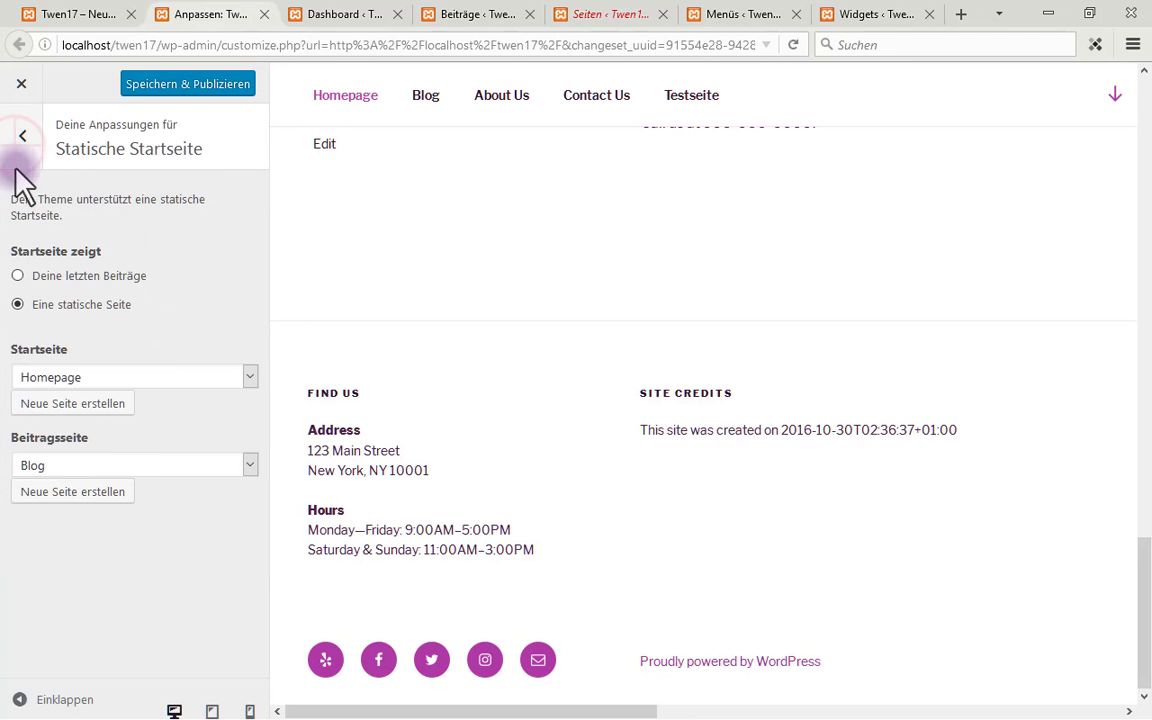
click(20, 137)
click(32, 135)
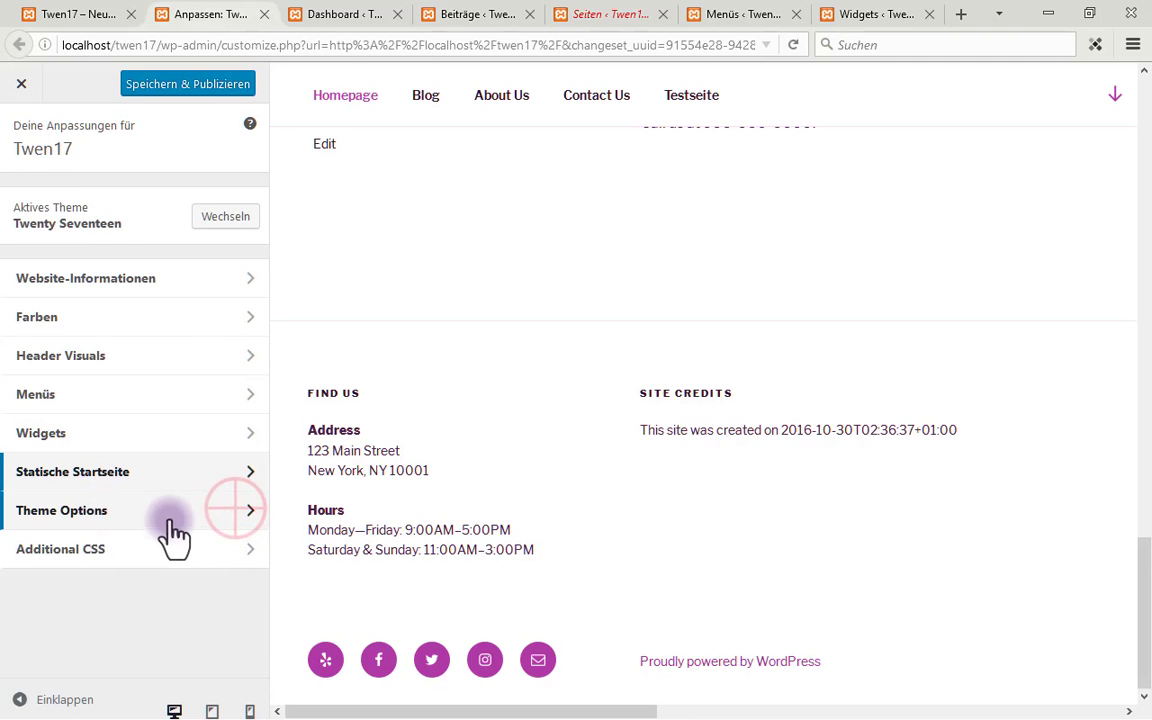
View the Theme Options and compare the Front Page Section 4 Content setting with the Contact Us section in the homepage preview
click(249, 516)
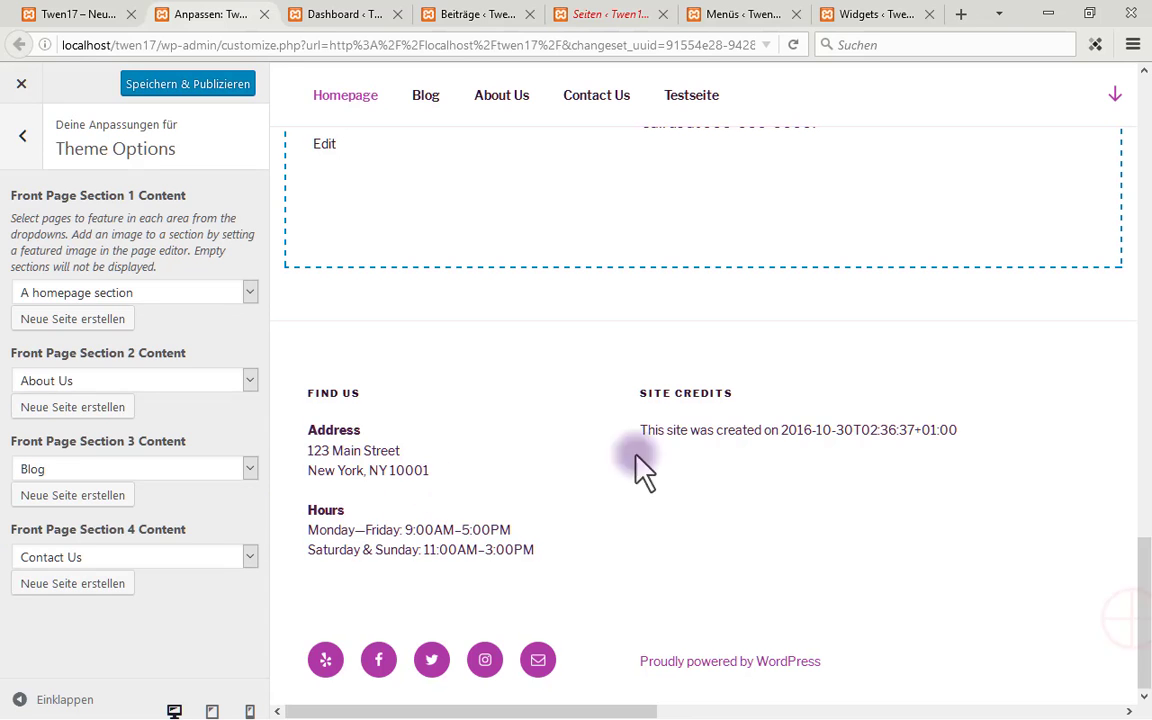
click(1145, 612)
drag(1145, 612, 1144, 507)
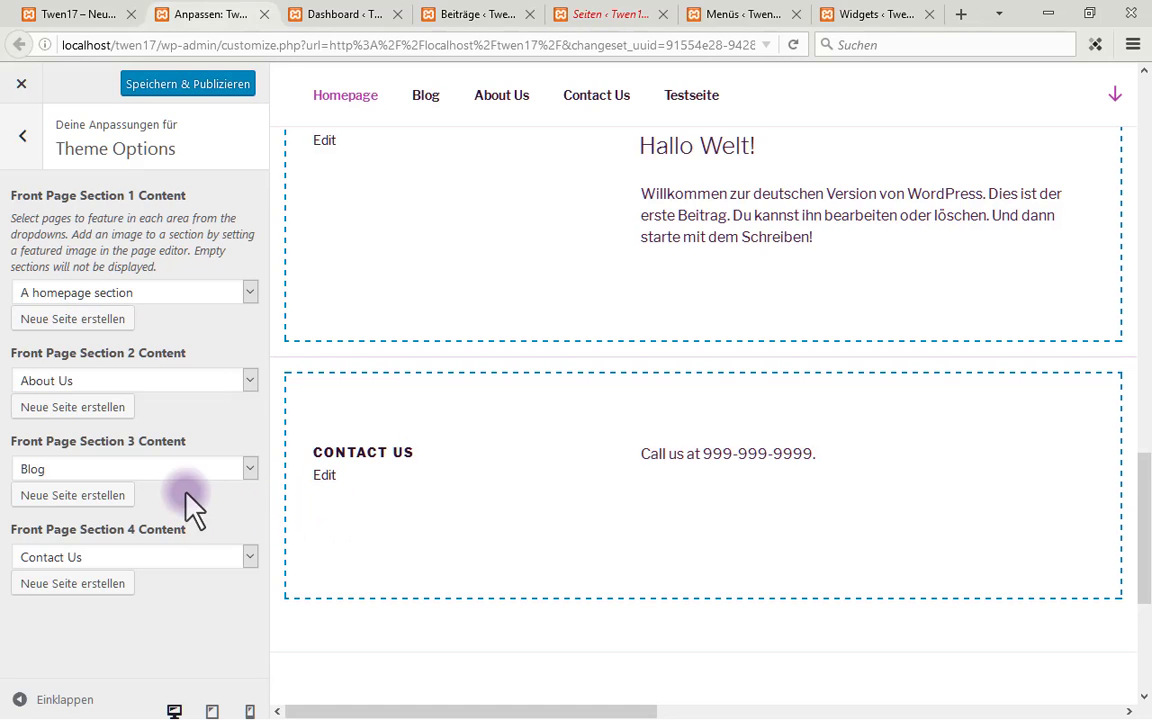
mouse_move(12, 508)
mouse_down()
mouse_move(8, 532)
mouse_move(45, 580)
mouse_move(159, 655)
mouse_move(265, 612)
mouse_up()
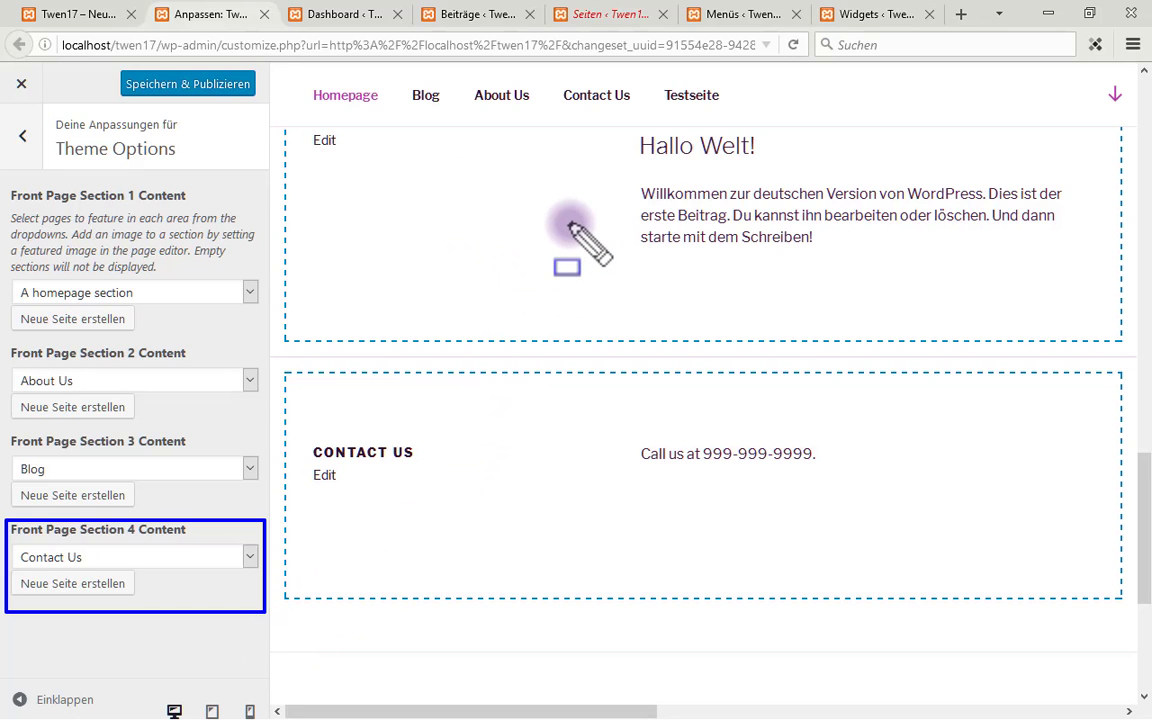
Try About Us and Testseite as the Front Page Section 3 content, and switch the section back to Blog
key(Escape)
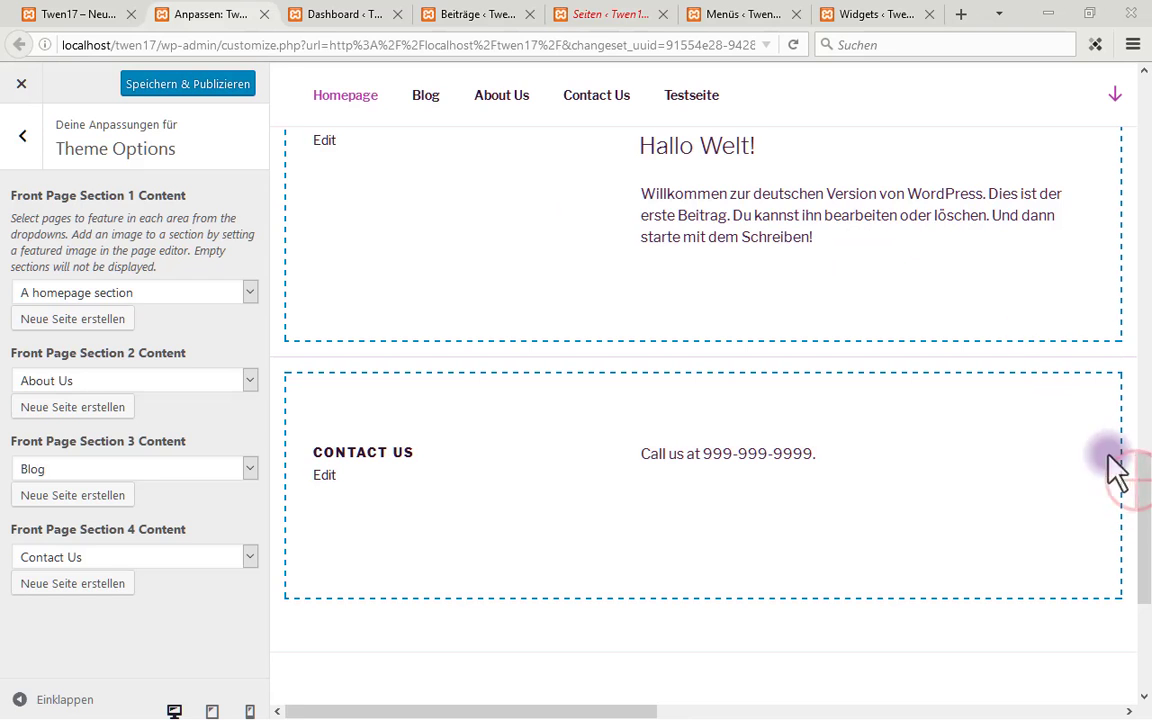
drag(1142, 483, 1147, 445)
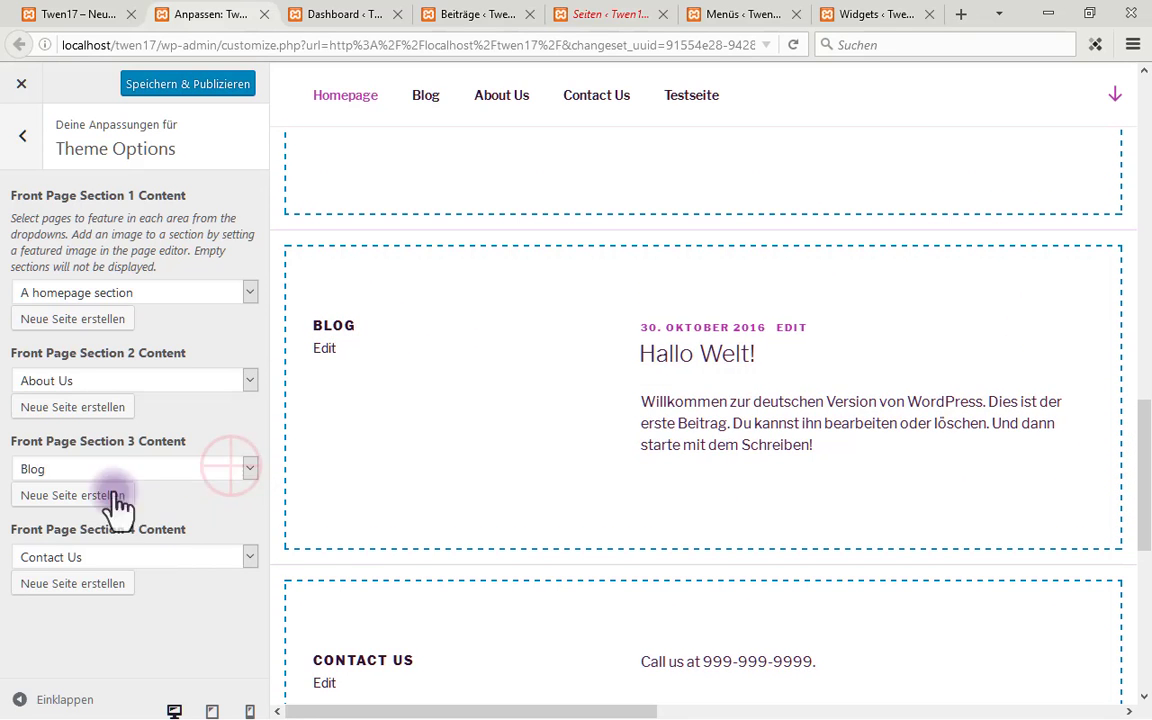
click(250, 467)
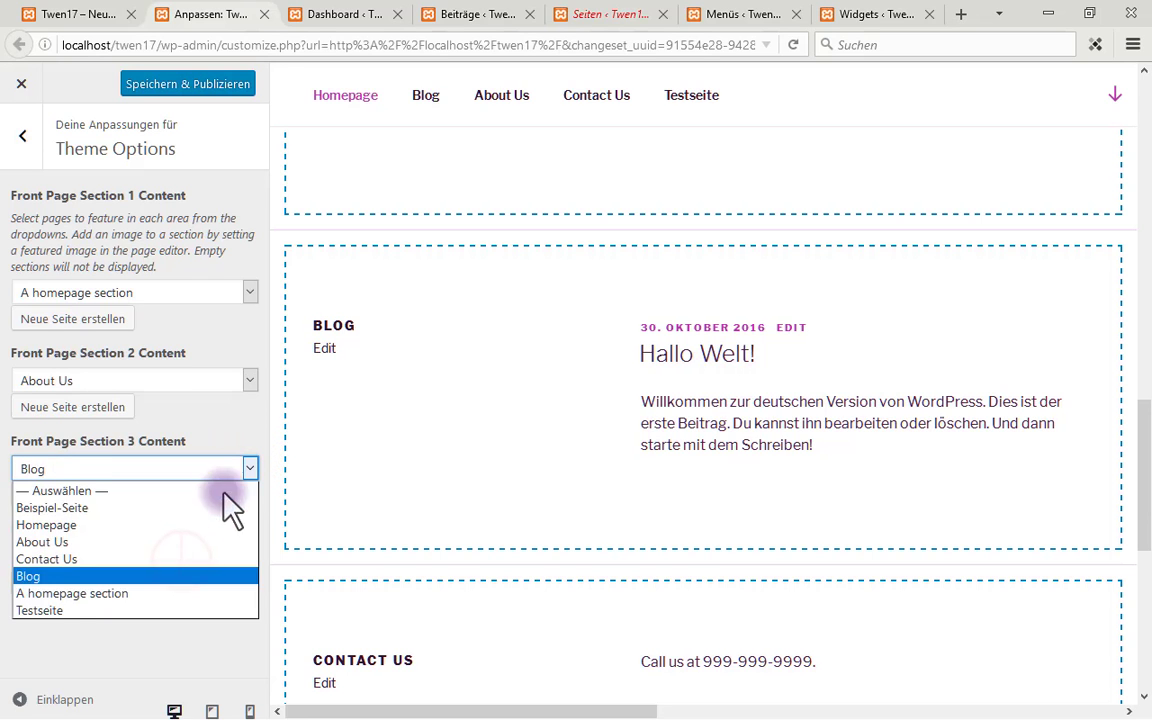
click(197, 542)
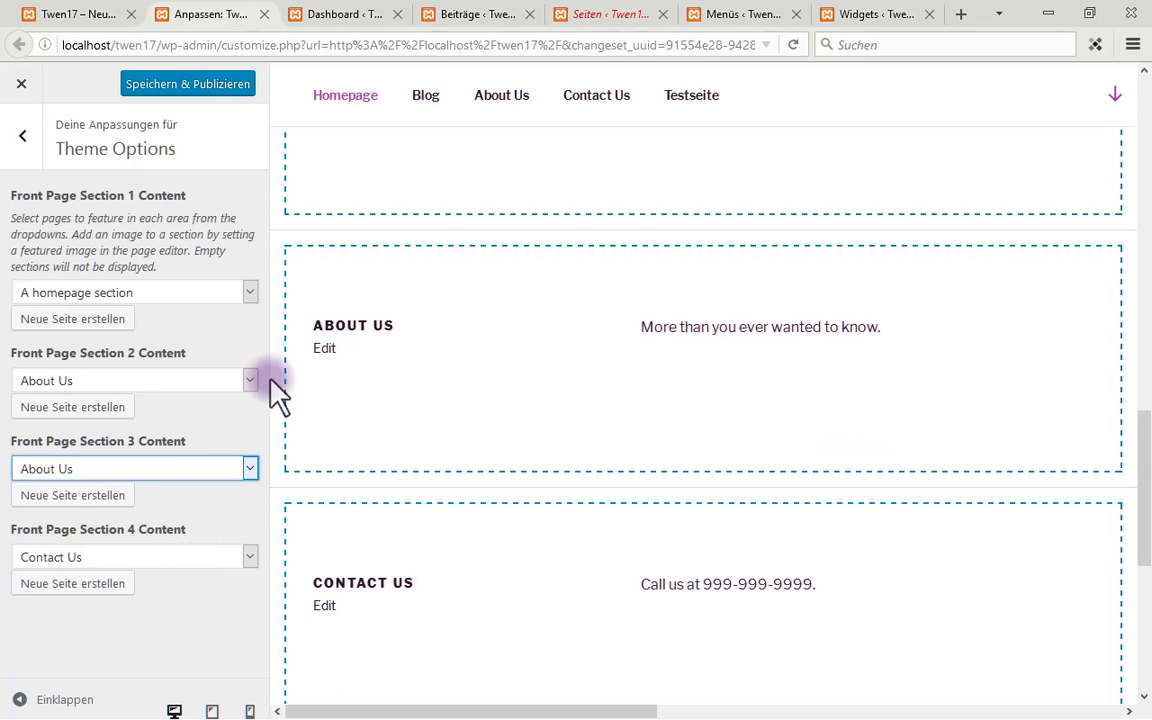
click(247, 468)
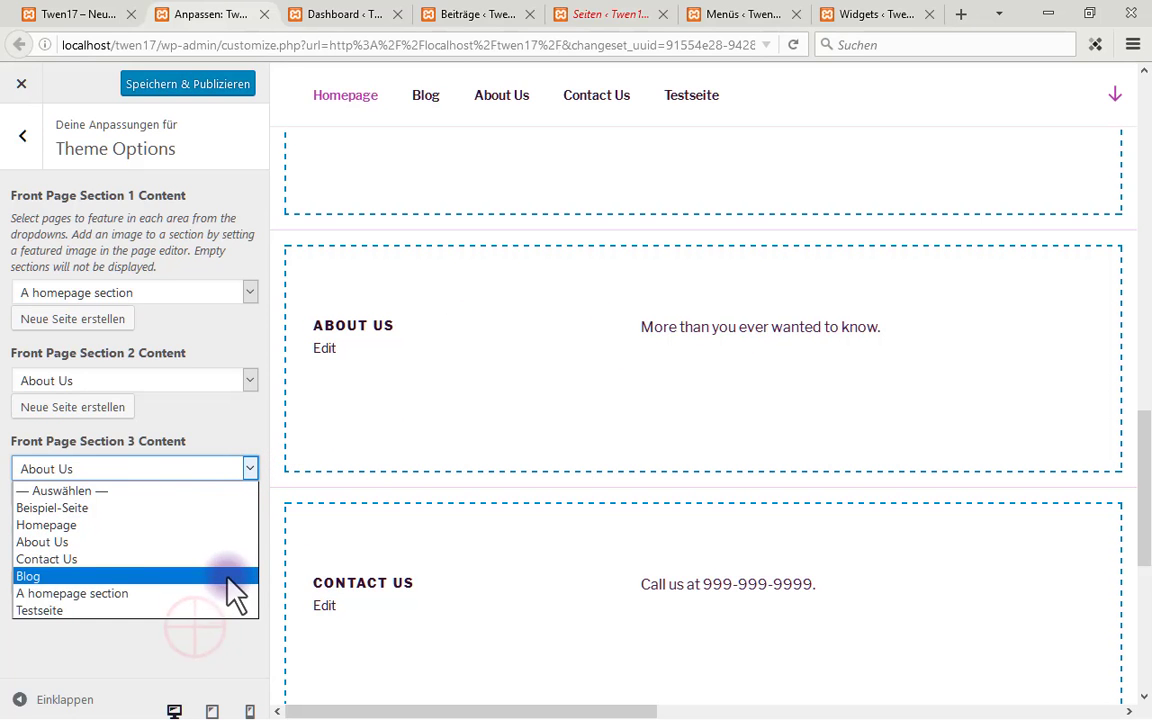
click(212, 611)
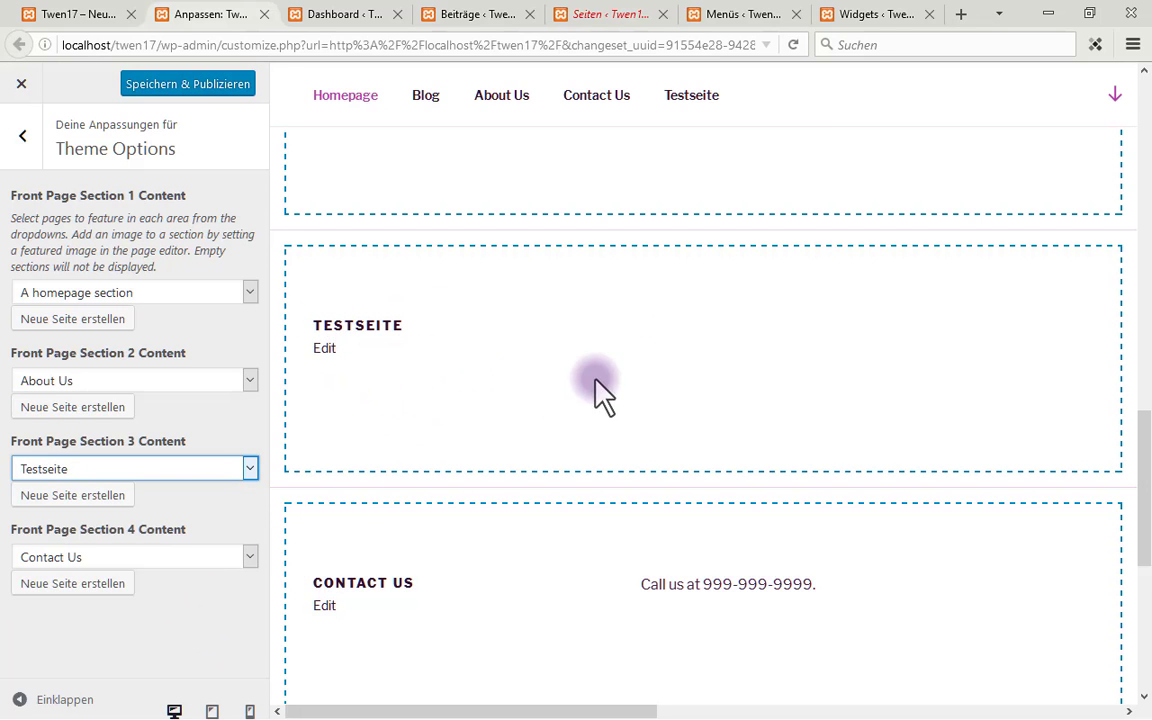
click(253, 467)
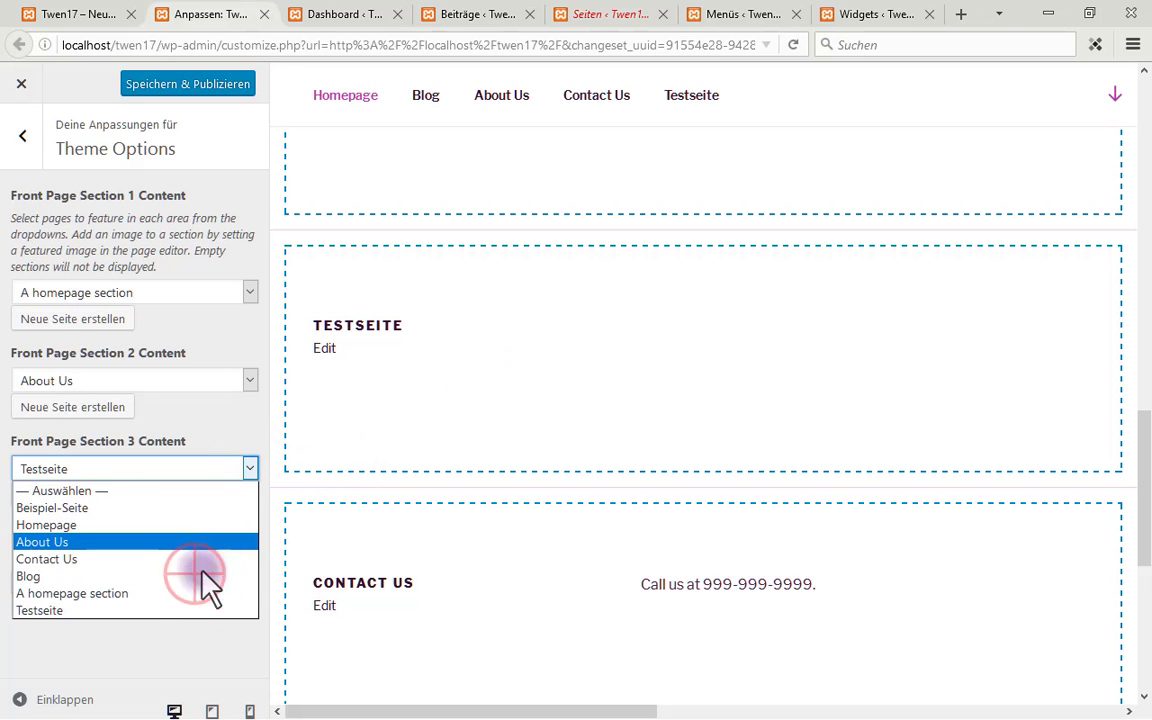
click(197, 583)
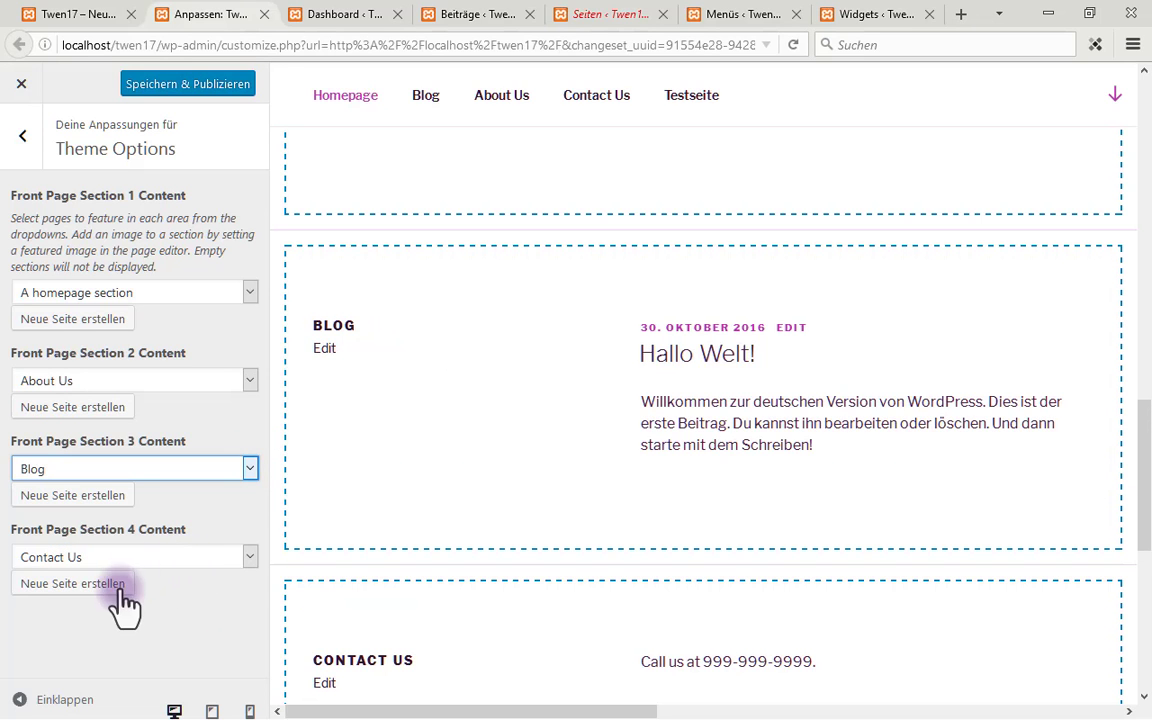
Create a new page titled "Zweite Testseite" as the Front Page Section 4 content and check it in the preview
click(66, 588)
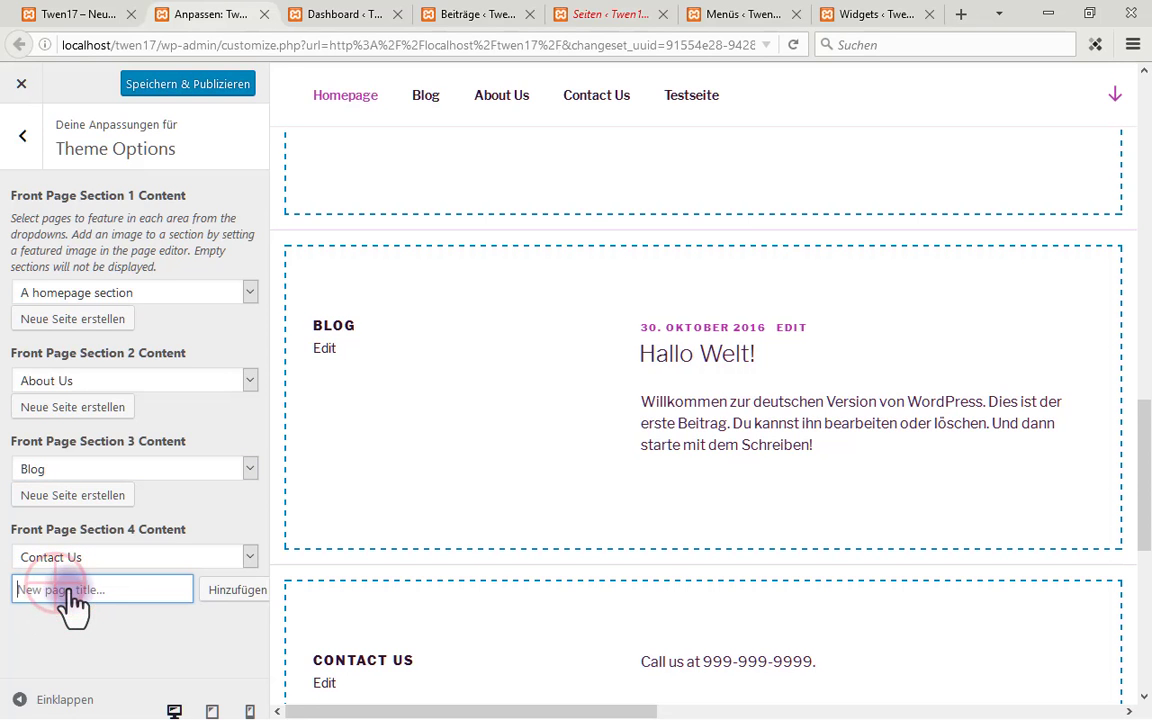
click(70, 590)
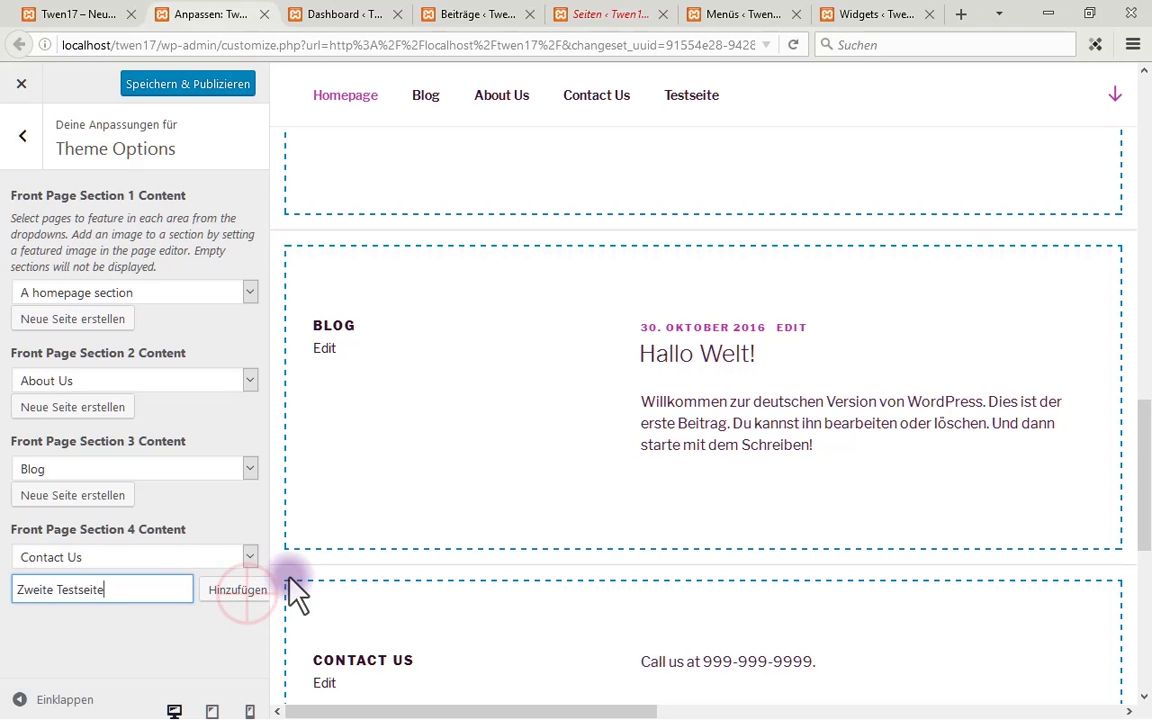
click(266, 592)
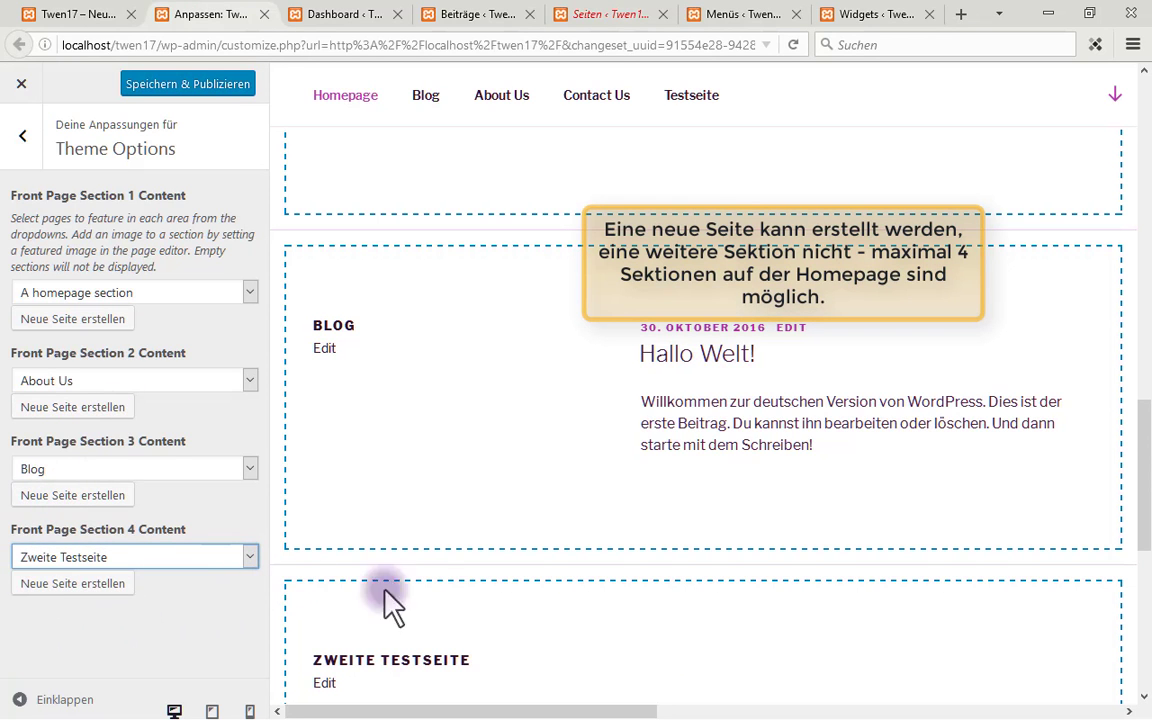
scroll(458, 643, down, 4)
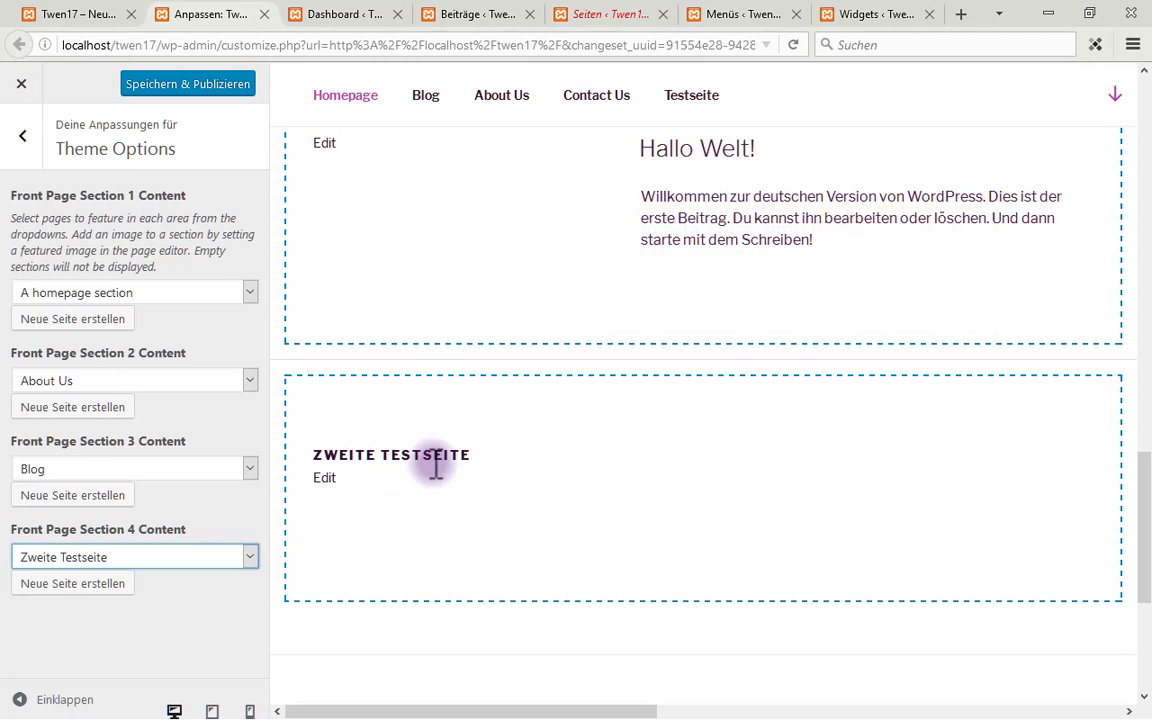
scroll(447, 348, up, 4)
scroll(380, 440, down, 4)
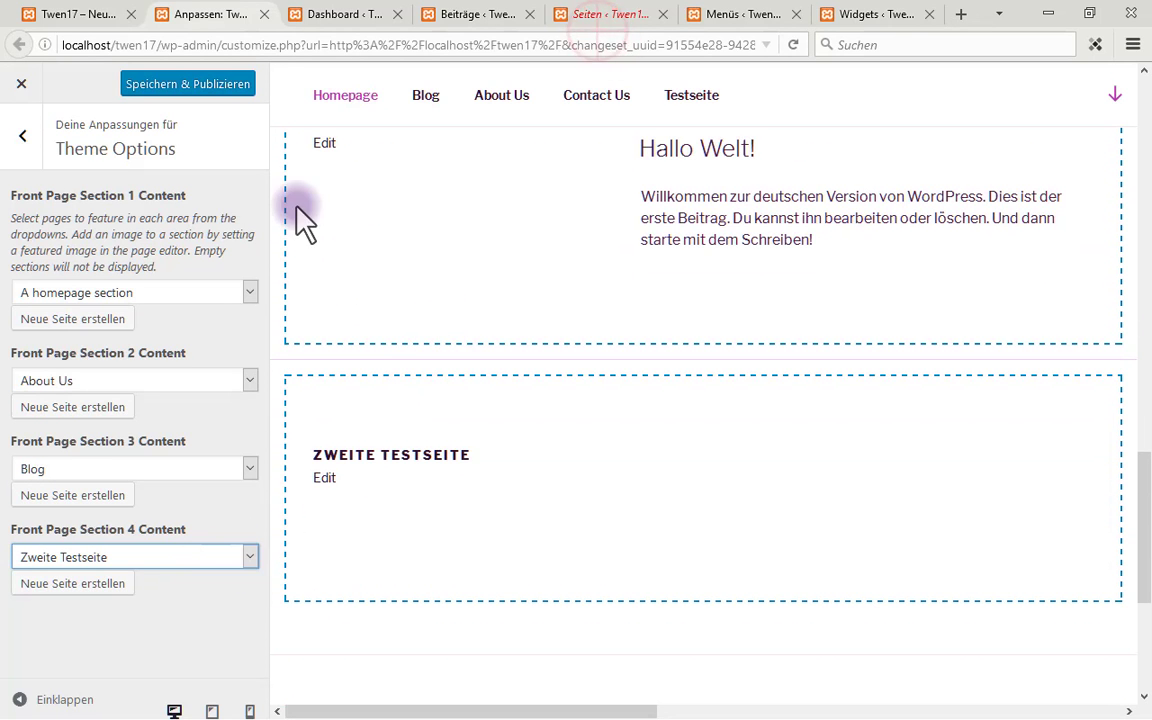
Reload the list of all pages to look for Zweite Testseite and check the live homepage
click(610, 16)
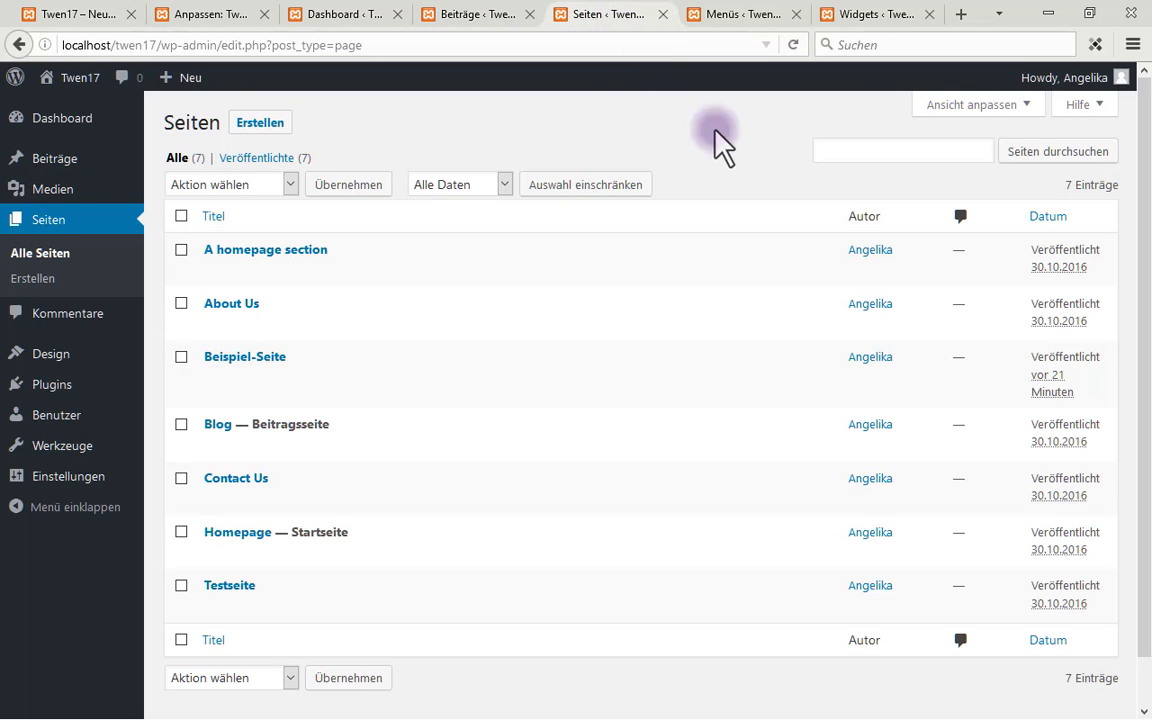
click(794, 45)
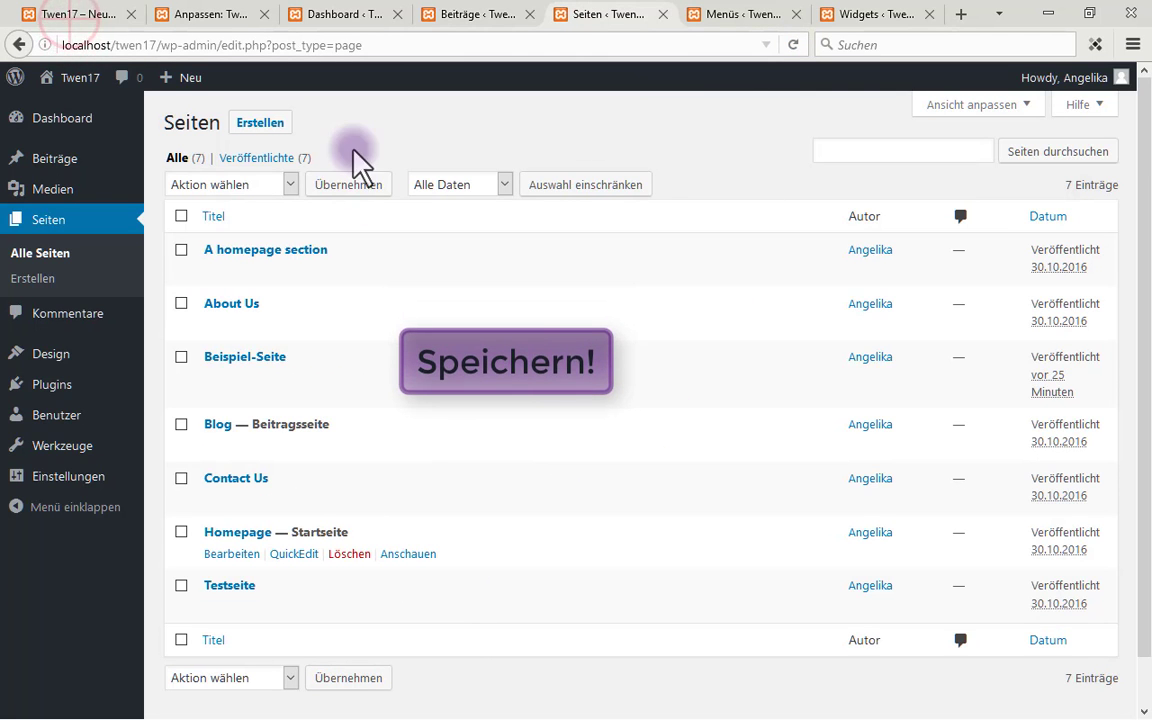
click(85, 13)
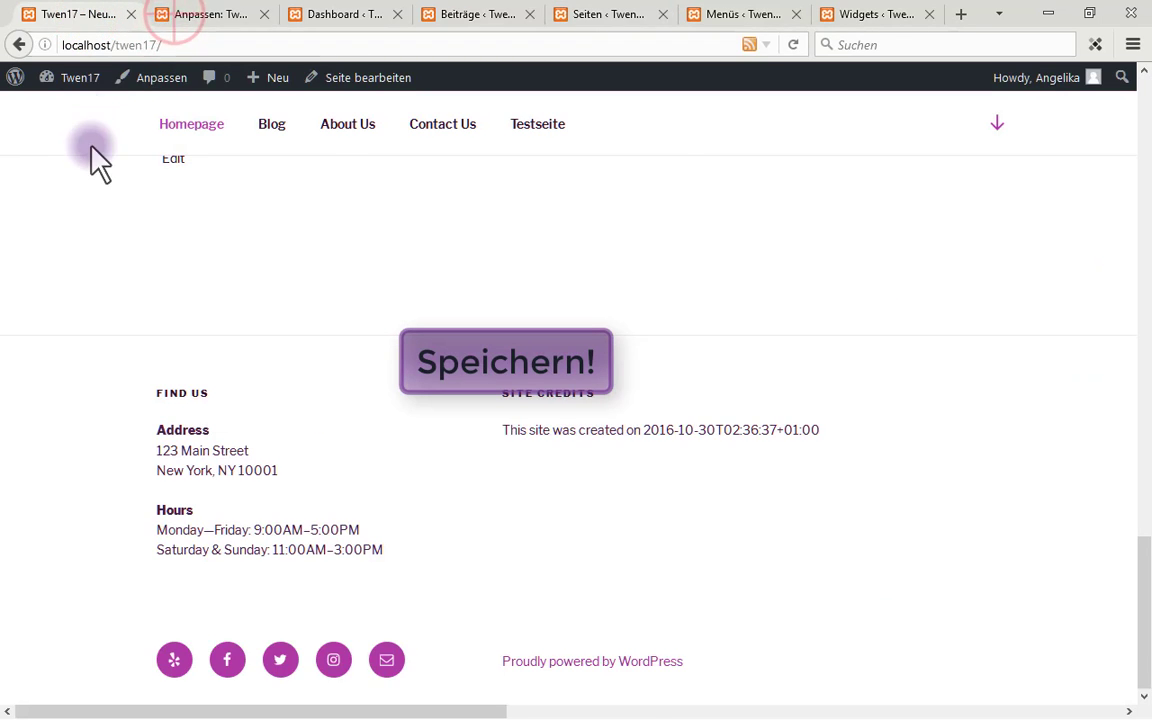
Save and publish the theme option changes, and reload the list of all pages
click(186, 16)
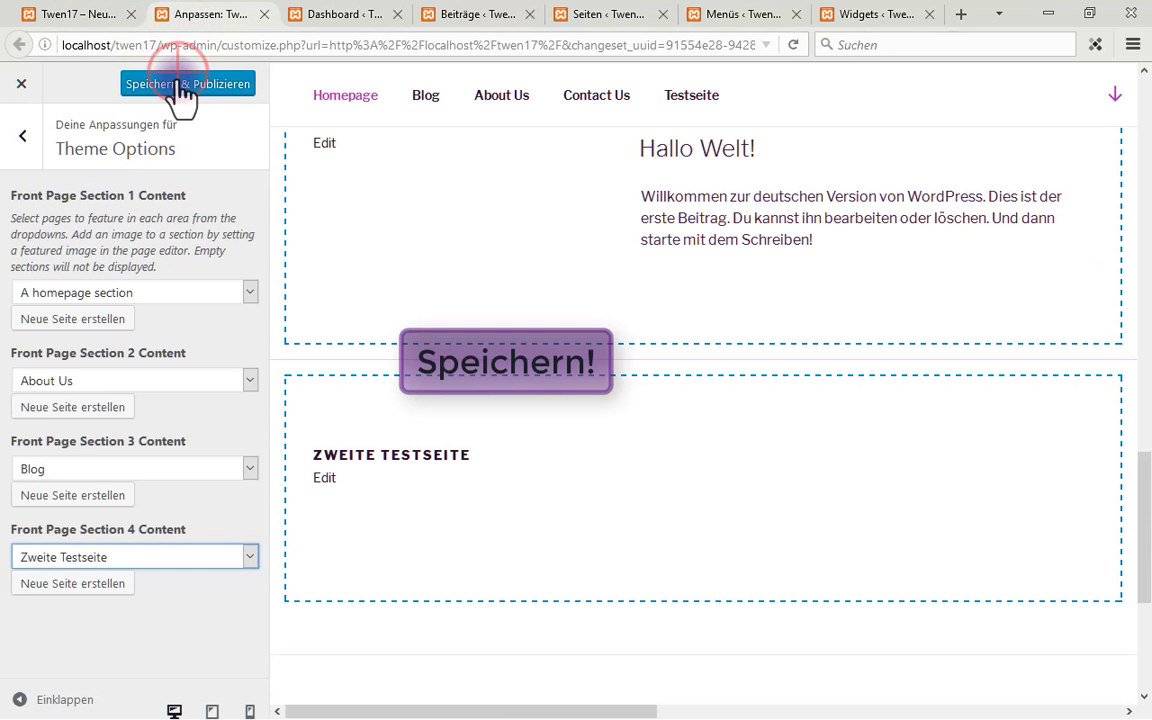
click(183, 86)
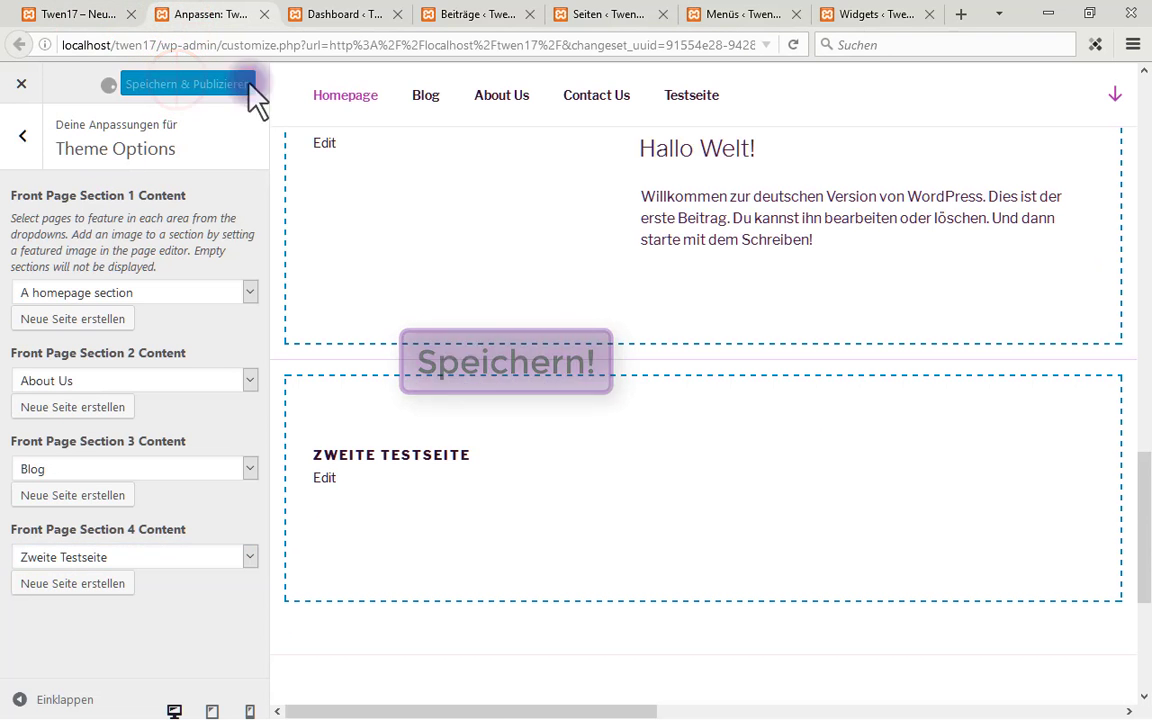
click(625, 15)
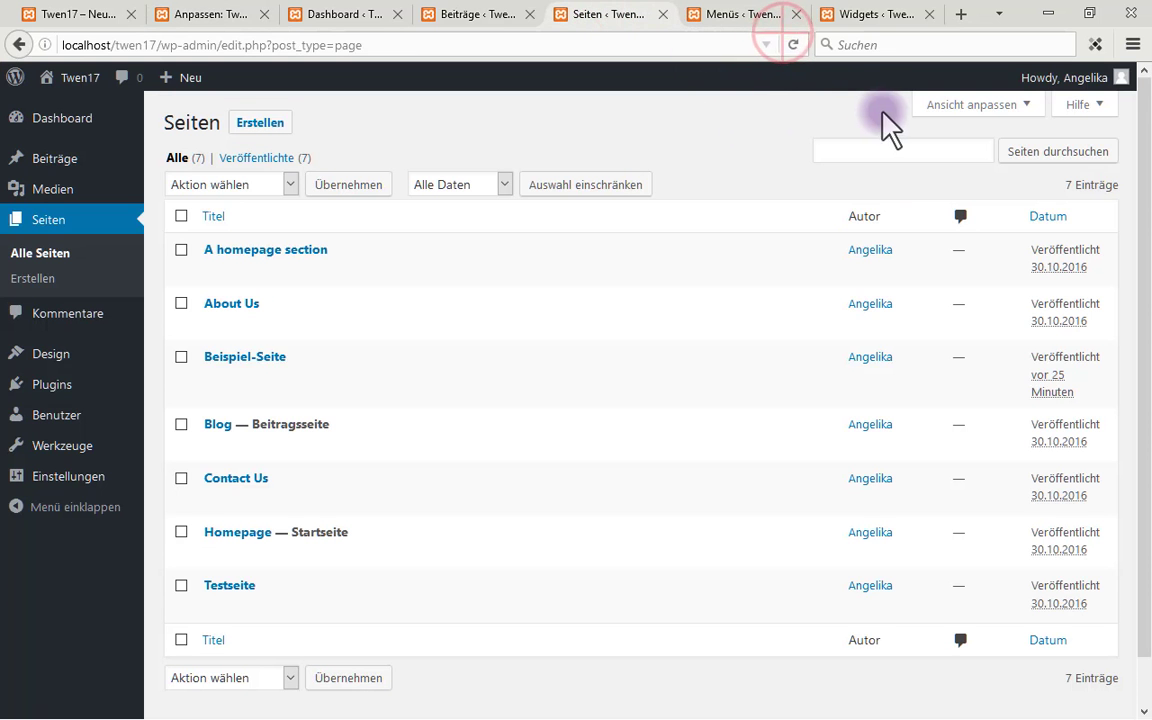
click(792, 44)
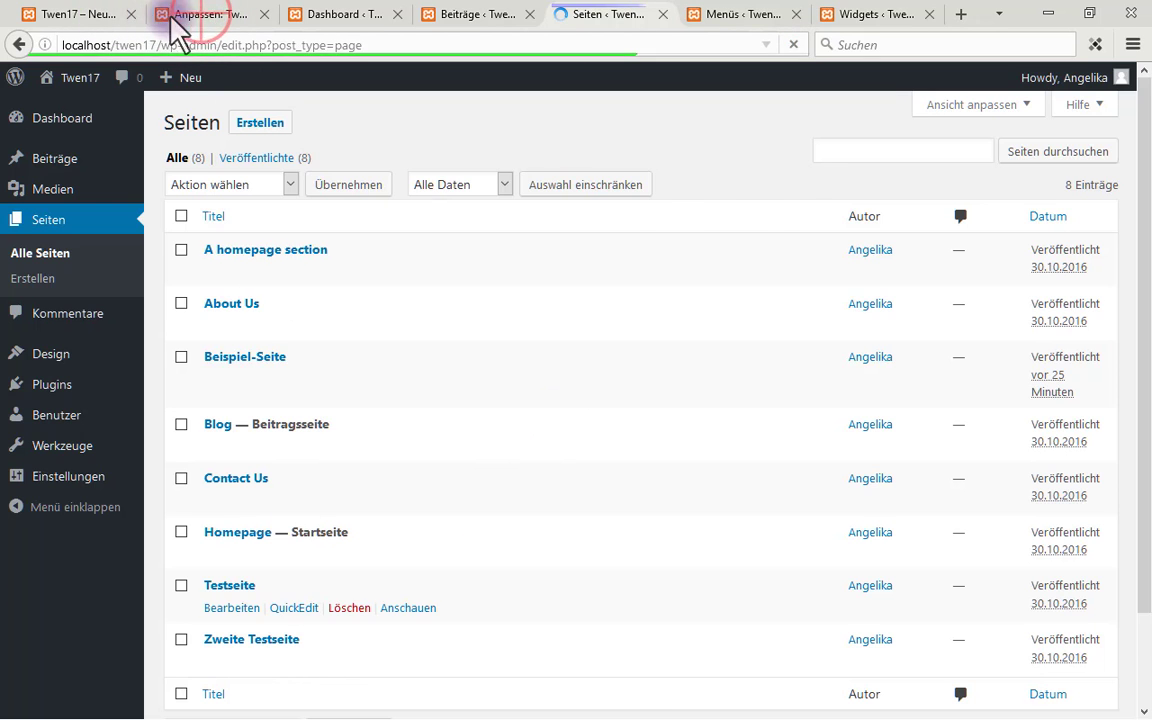
Set the Front Page Section 4 content to Contact Us and publish the change
click(203, 22)
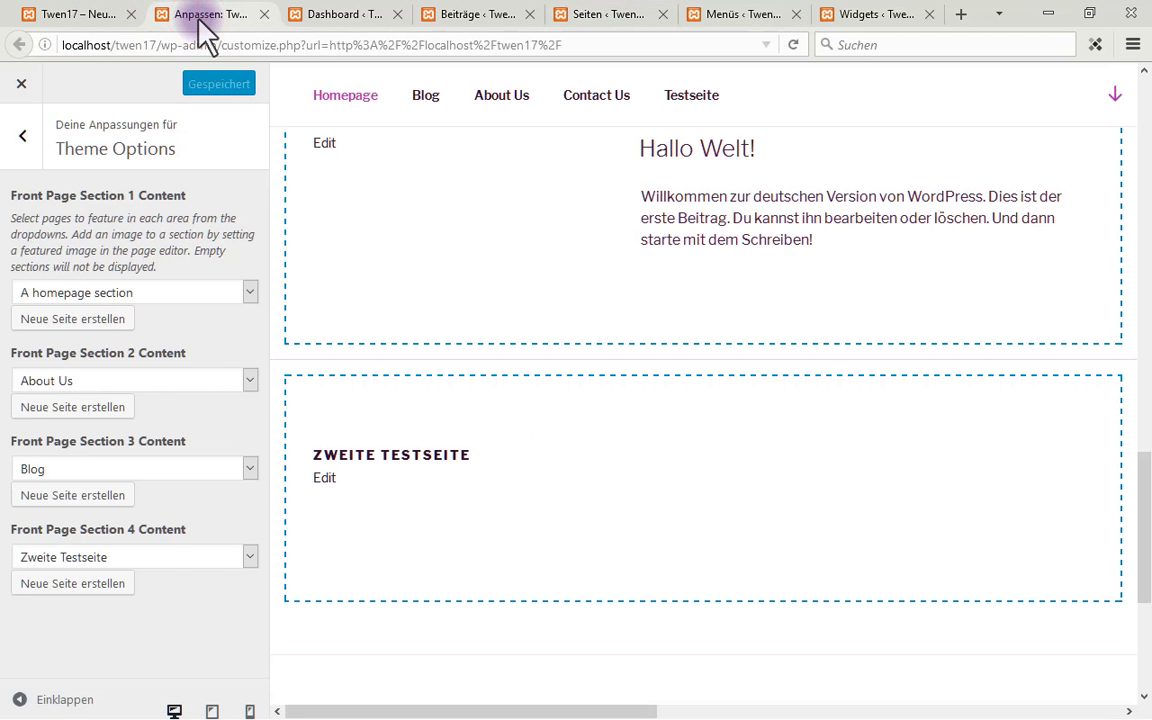
click(236, 550)
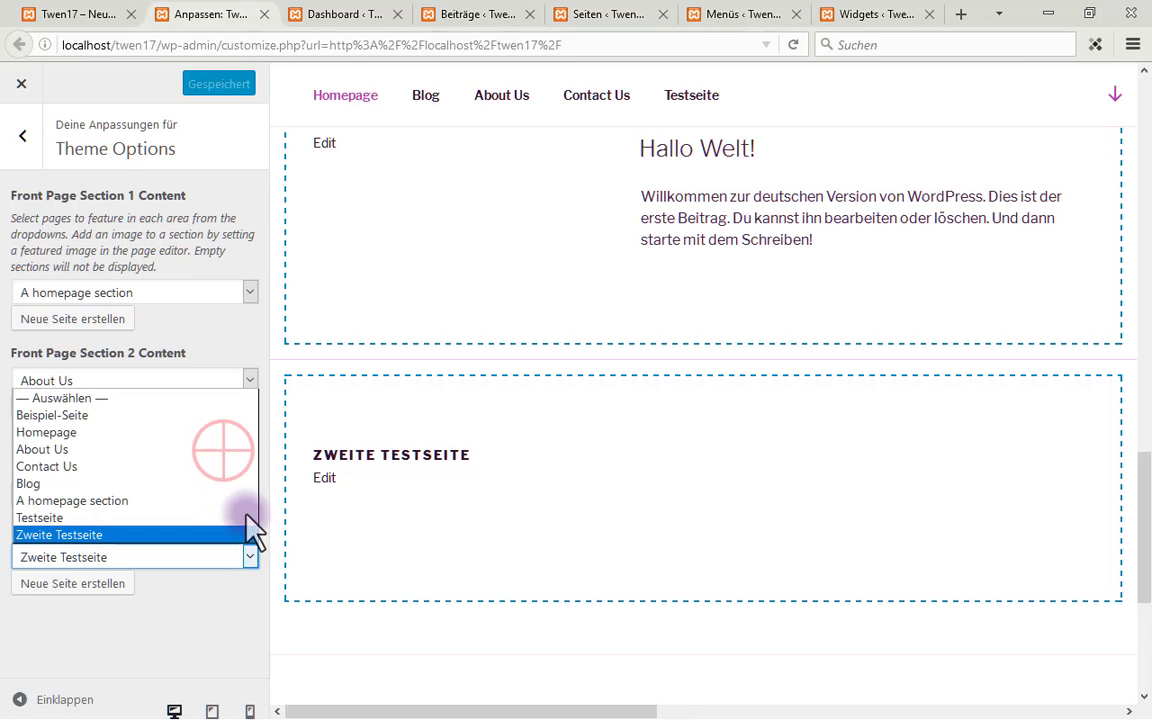
click(236, 466)
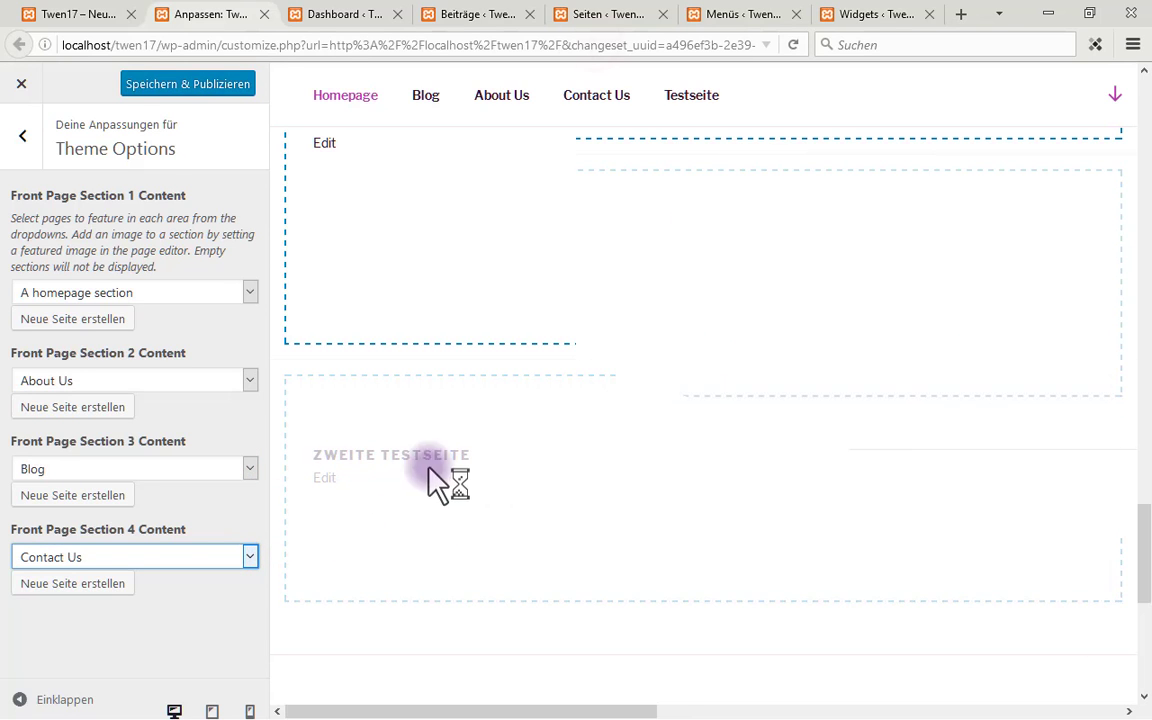
click(239, 84)
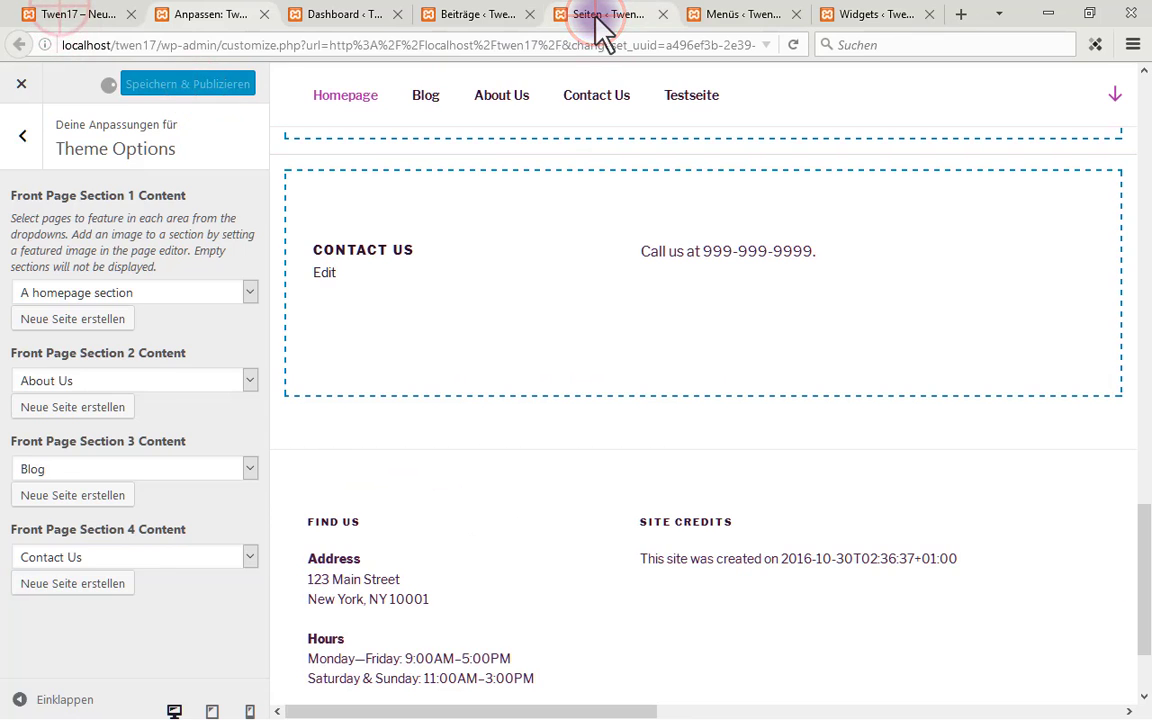
Look over the sections on the live homepage
click(598, 18)
click(70, 14)
scroll(545, 290, up, 10)
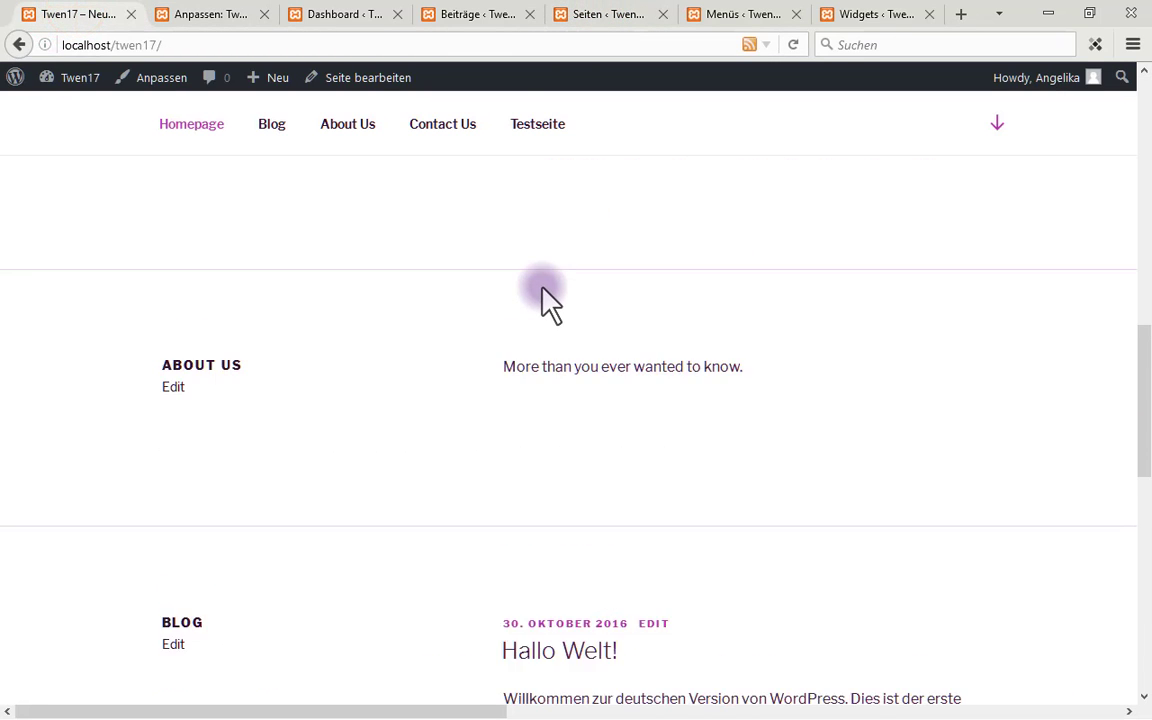
scroll(545, 300, up, 2)
Upload four images to the "A homepage section" page, set bild2.png as its featured image, and update the page
click(557, 17)
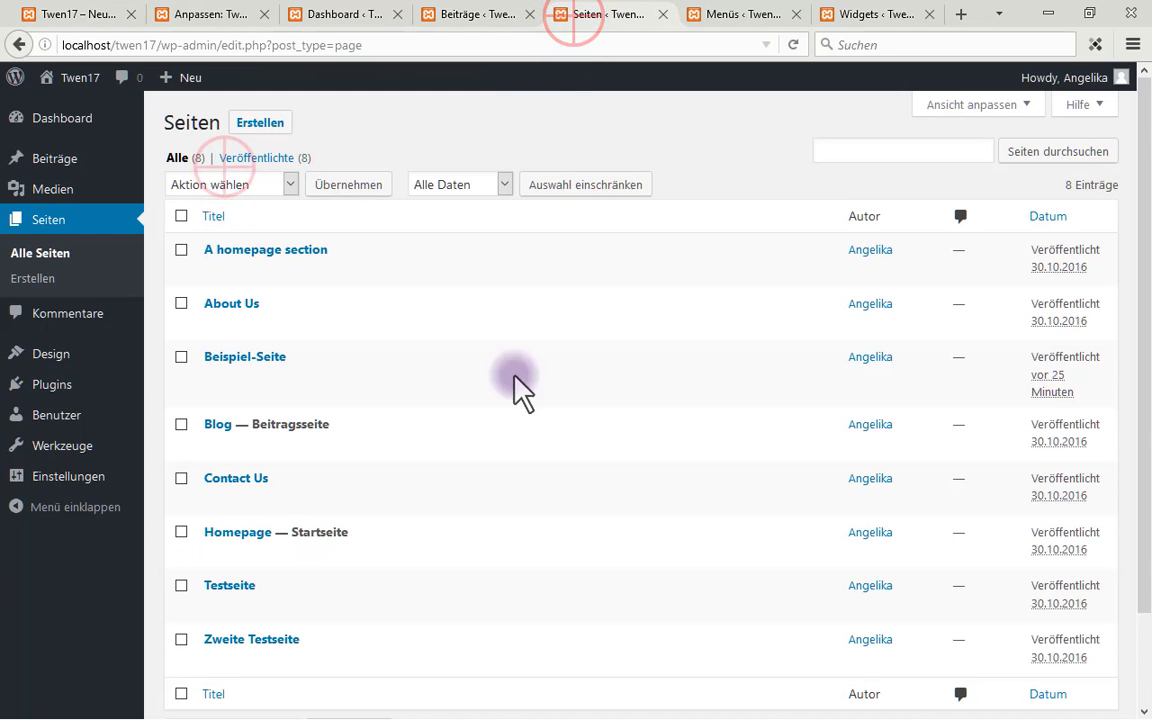
scroll(272, 550, down, 2)
click(238, 168)
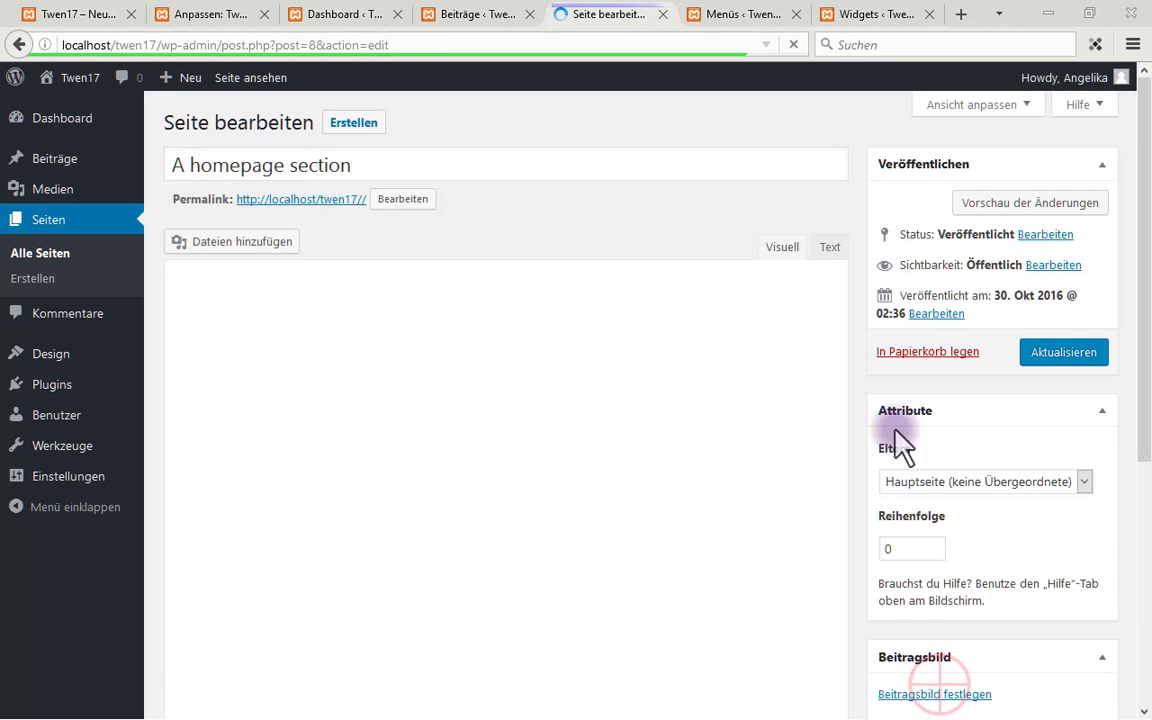
click(948, 692)
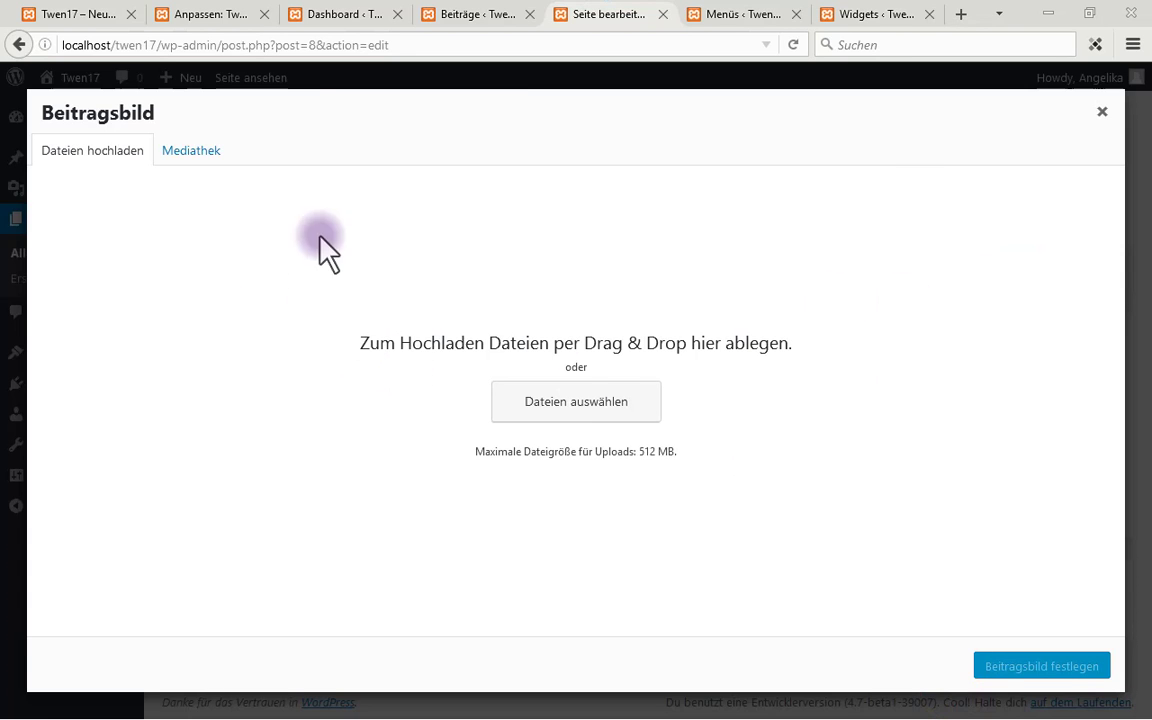
drag(1033, 435, 625, 410)
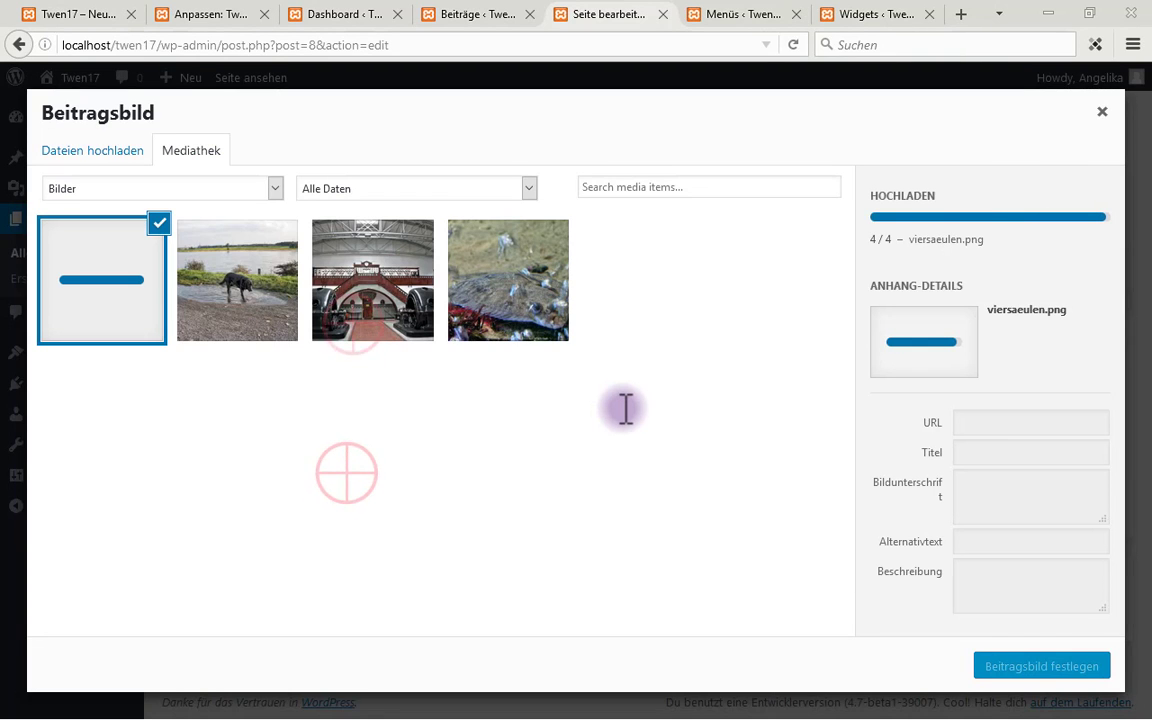
click(370, 330)
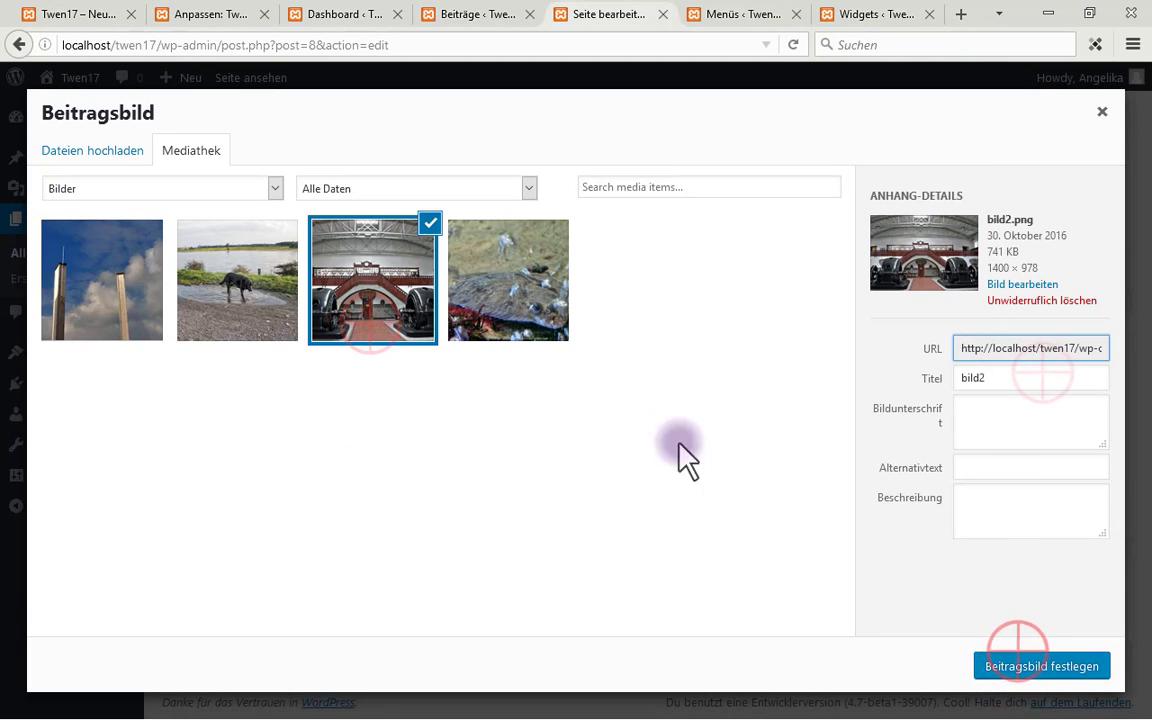
click(1010, 666)
click(1040, 356)
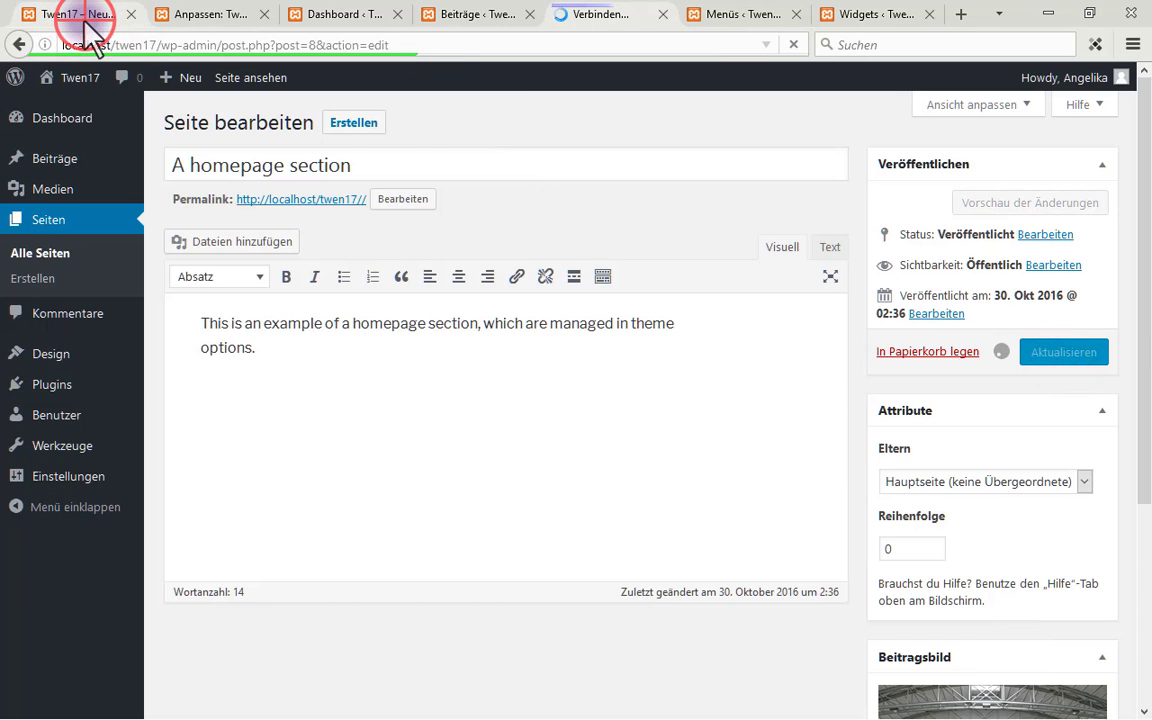
Set bild1.jpg as the featured image of the About Us page and update the page
click(80, 14)
scroll(300, 540, down, 5)
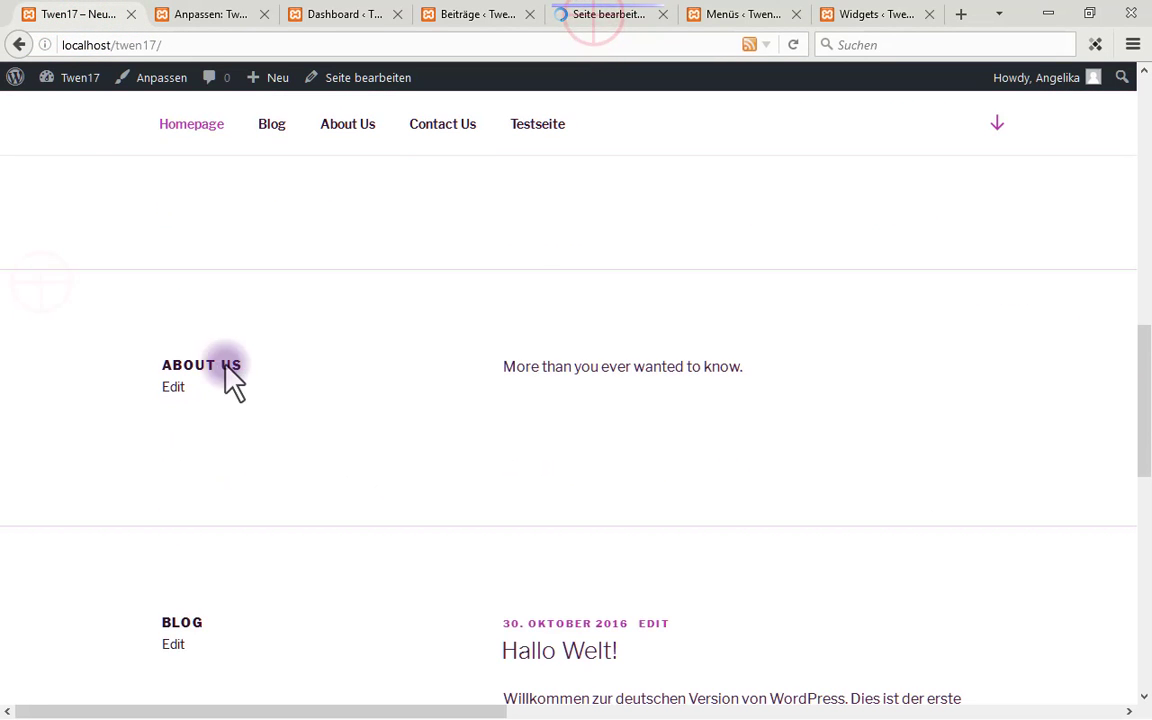
scroll(231, 380, up, 2)
click(610, 20)
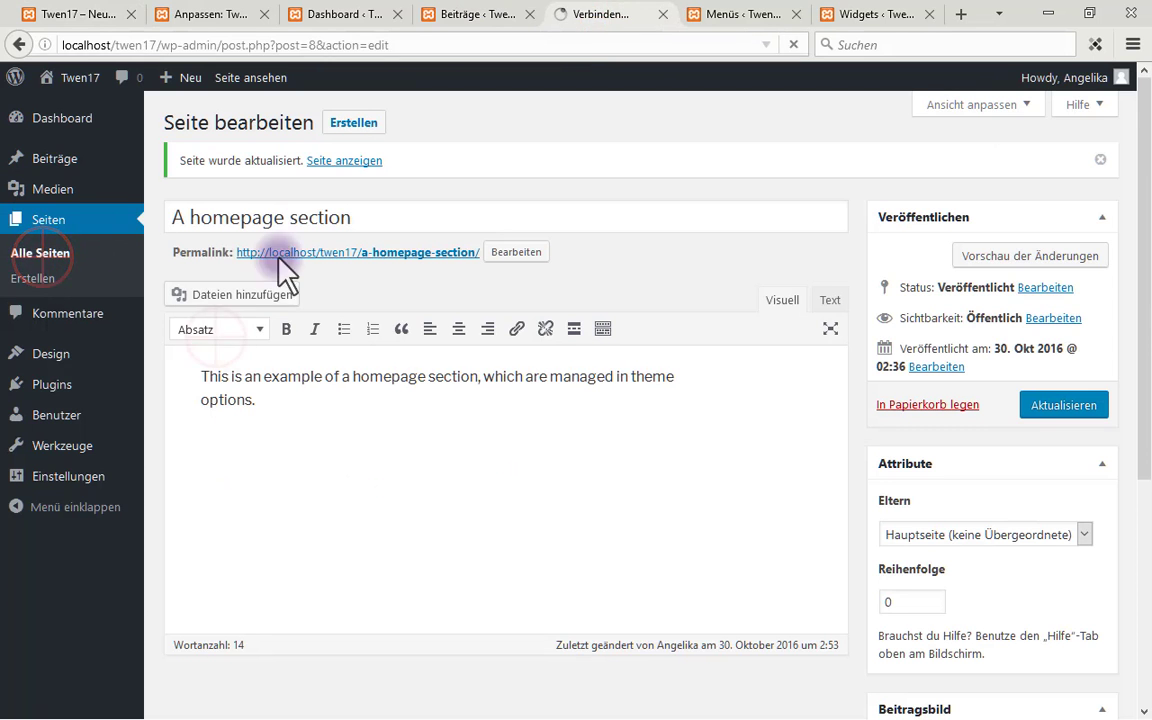
click(226, 318)
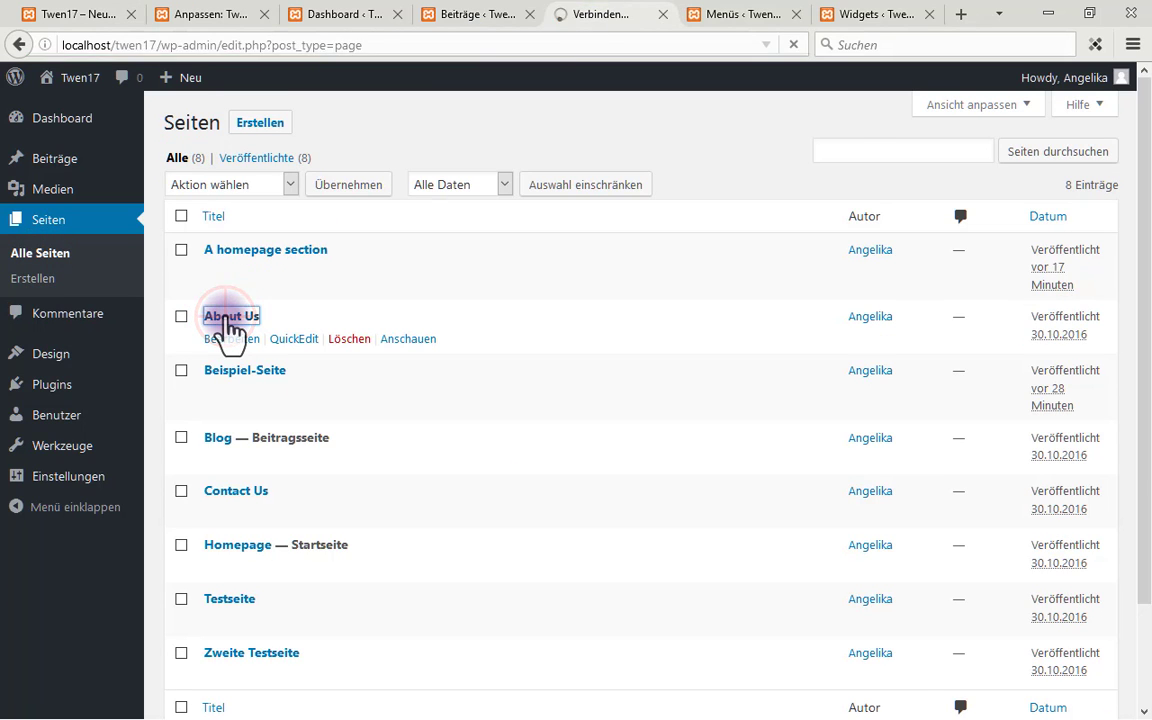
click(912, 694)
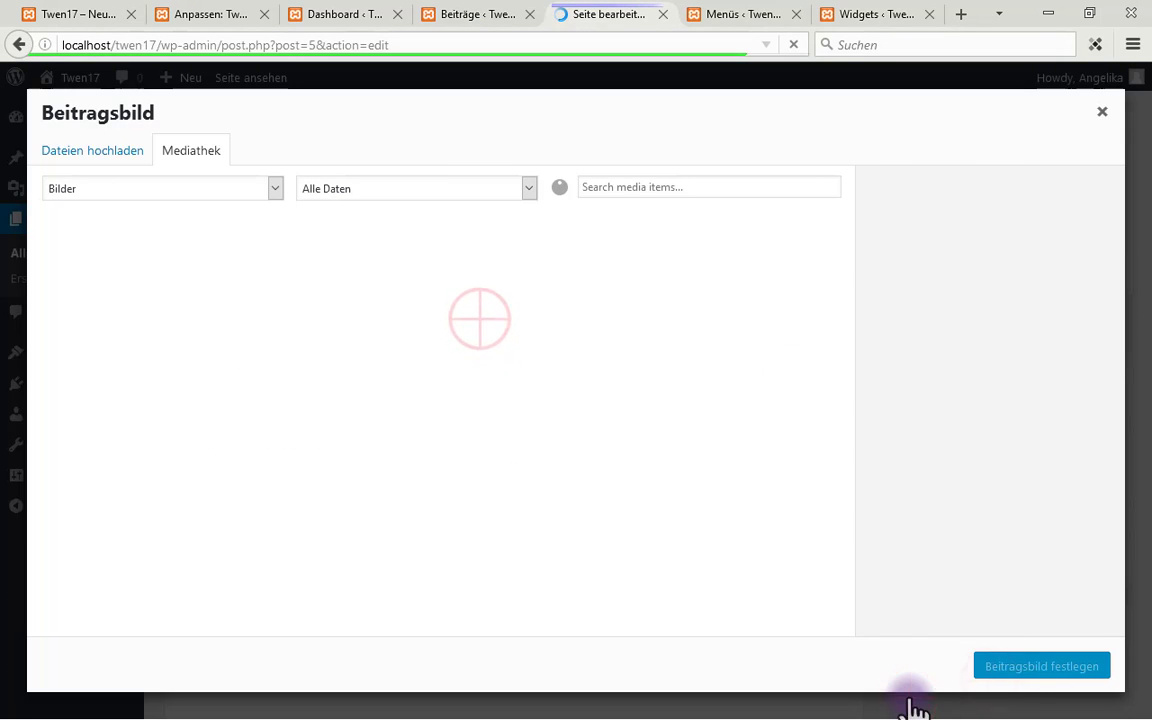
click(988, 652)
click(497, 320)
click(998, 660)
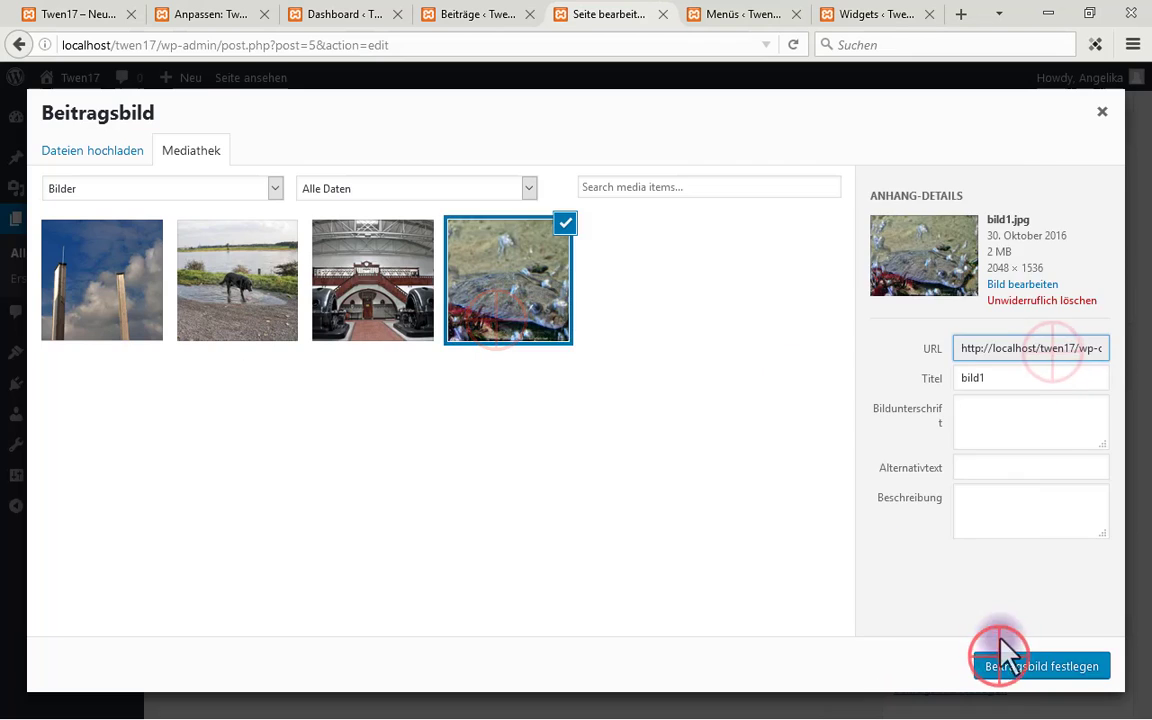
click(1066, 352)
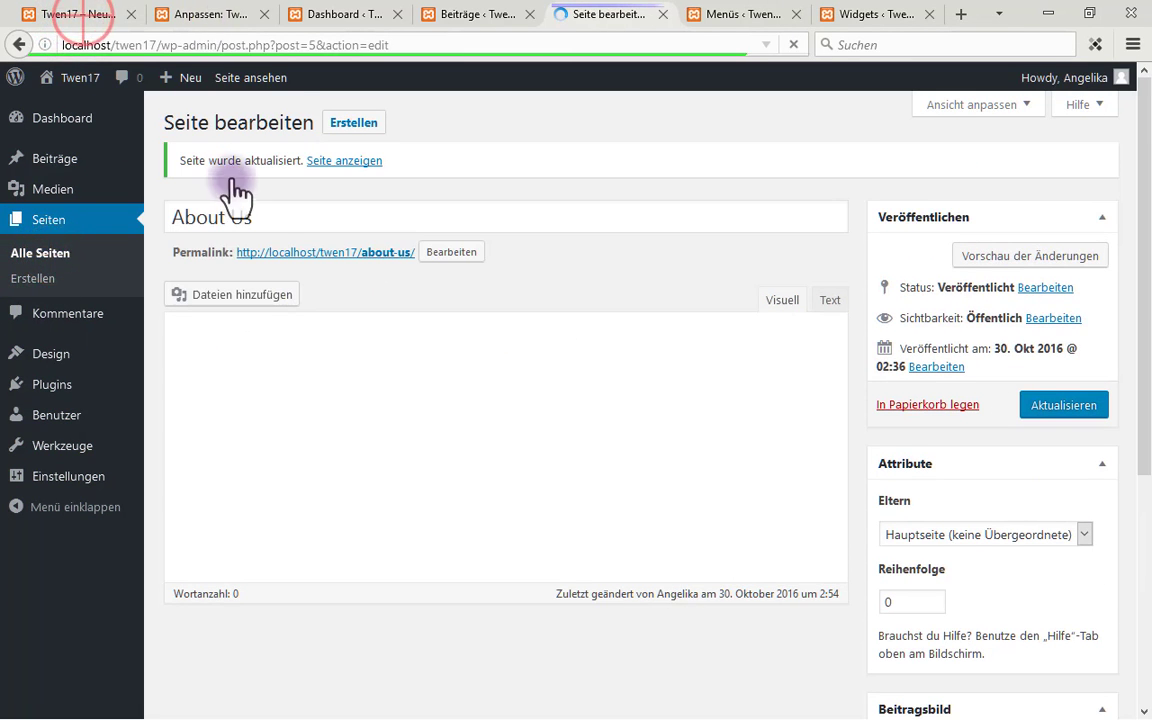
Set fussbad.jpg as the featured image of the Blog page and update the page
click(82, 18)
scroll(500, 437, down, 2)
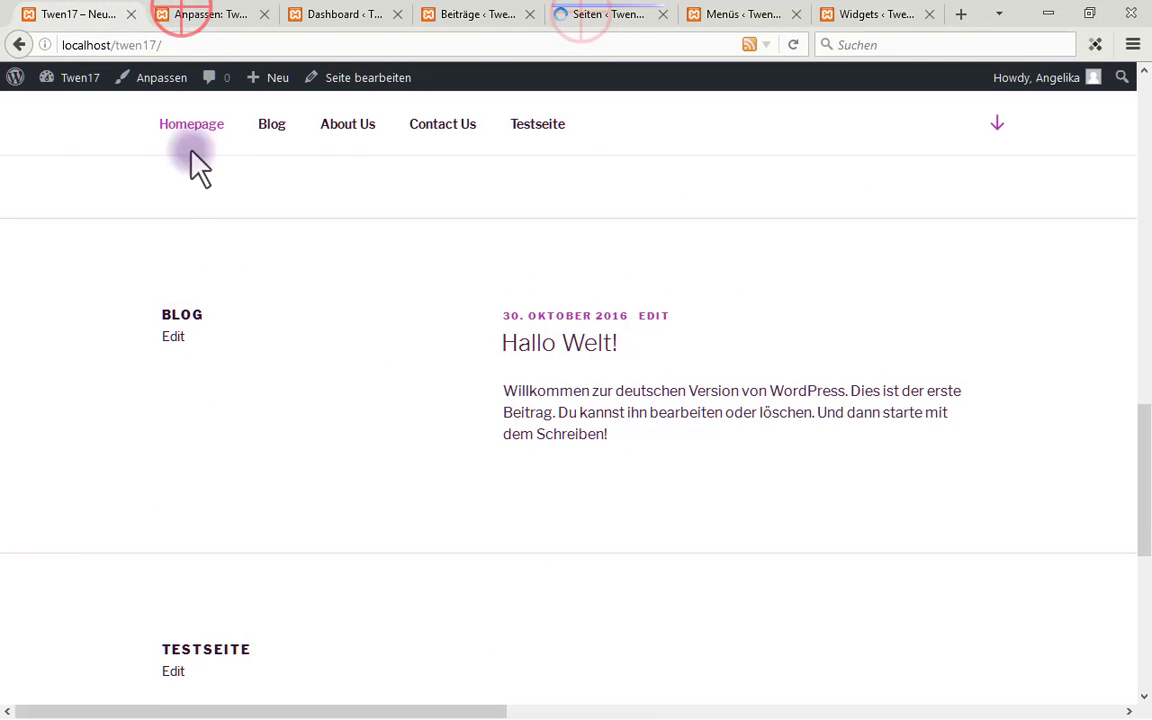
click(185, 18)
click(597, 14)
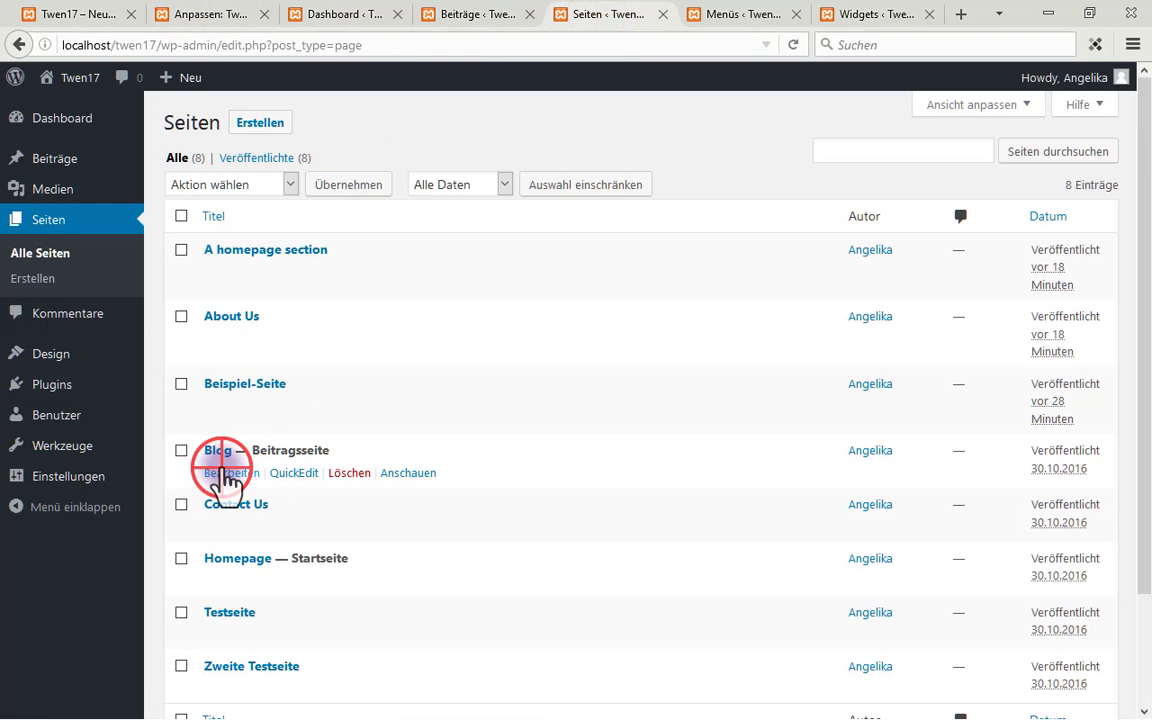
click(224, 474)
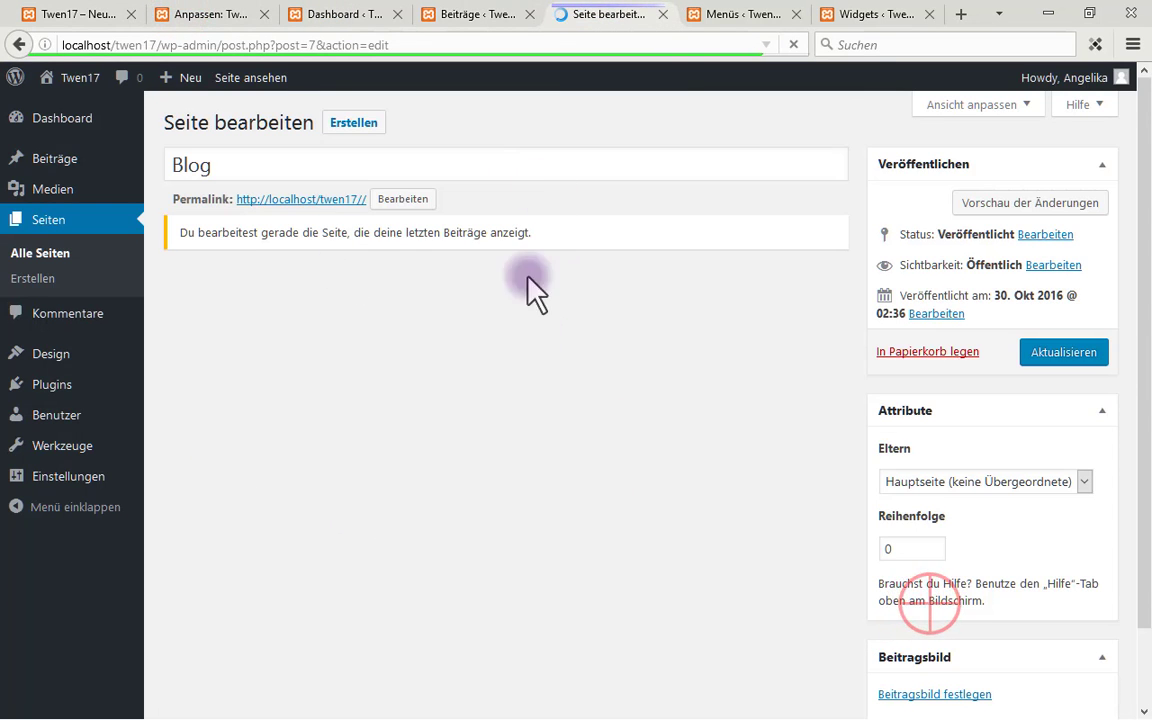
scroll(900, 600, down, 1)
click(930, 612)
click(237, 279)
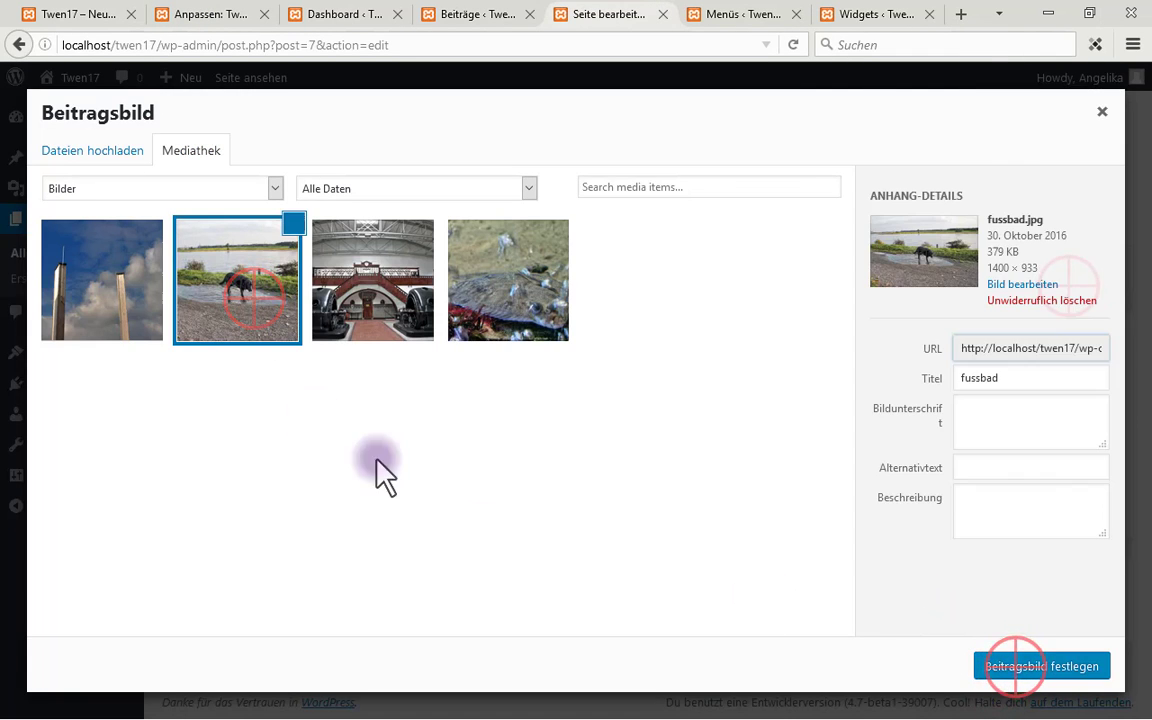
click(1013, 665)
click(1070, 269)
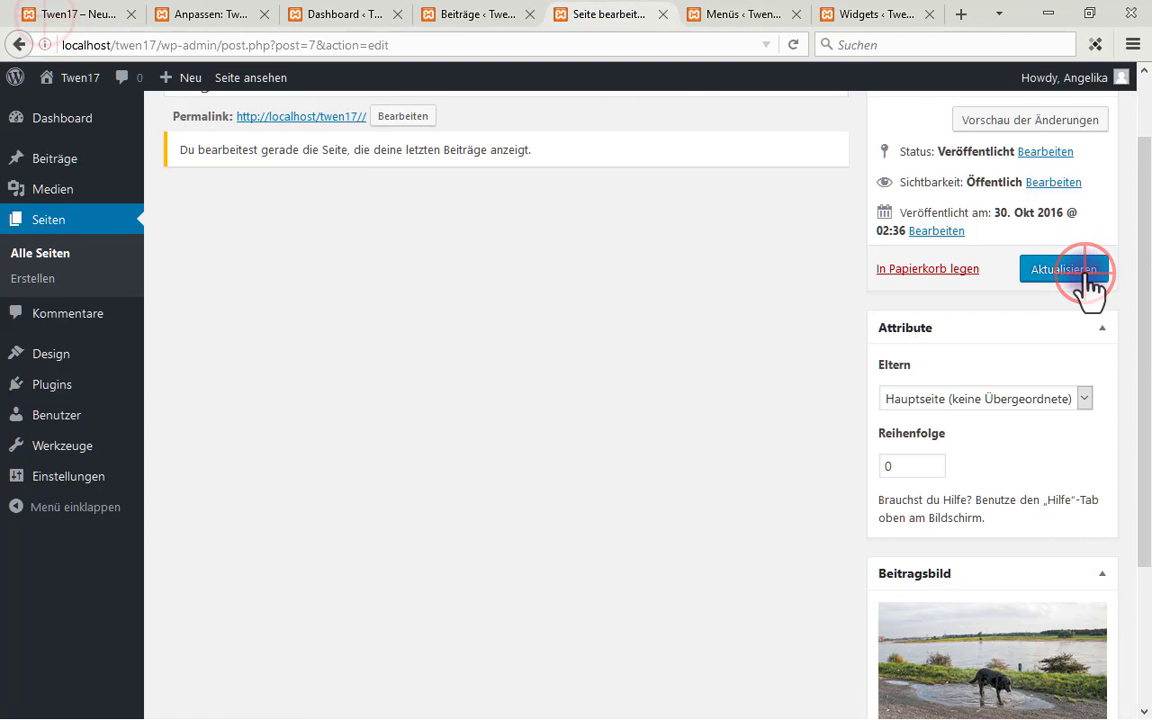
Check the homepage's last section against the theme options, and open the Zweite Testseite page for editing
click(70, 14)
scroll(250, 520, down, 5)
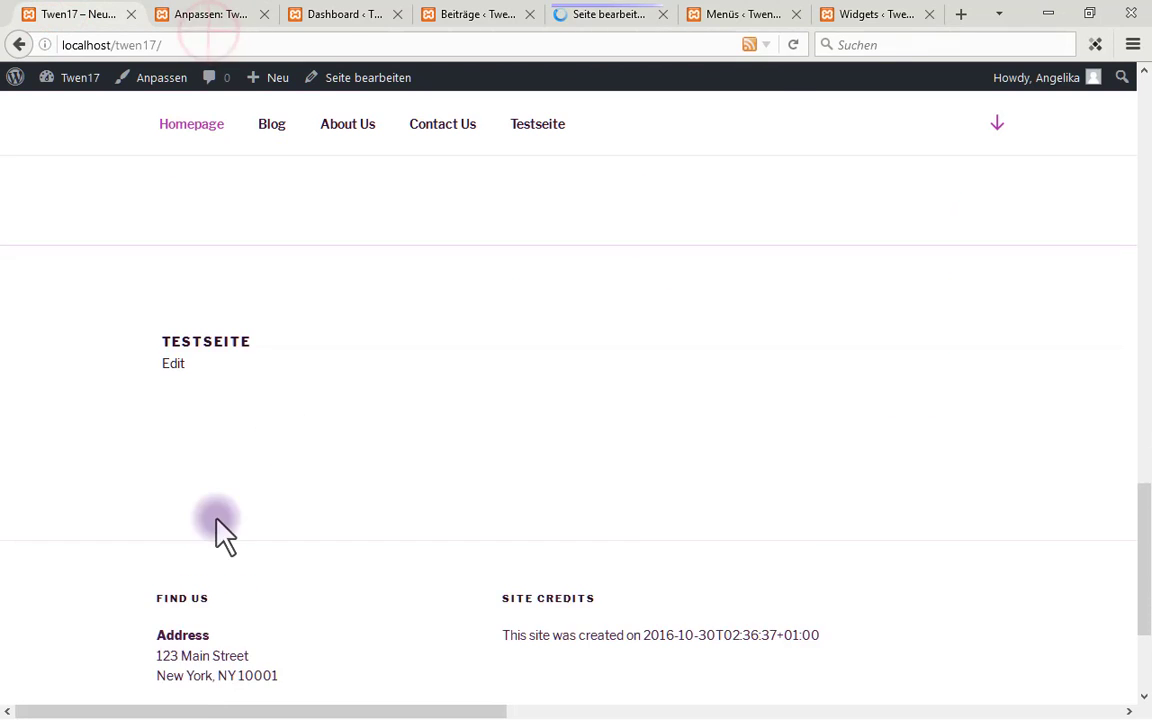
click(222, 16)
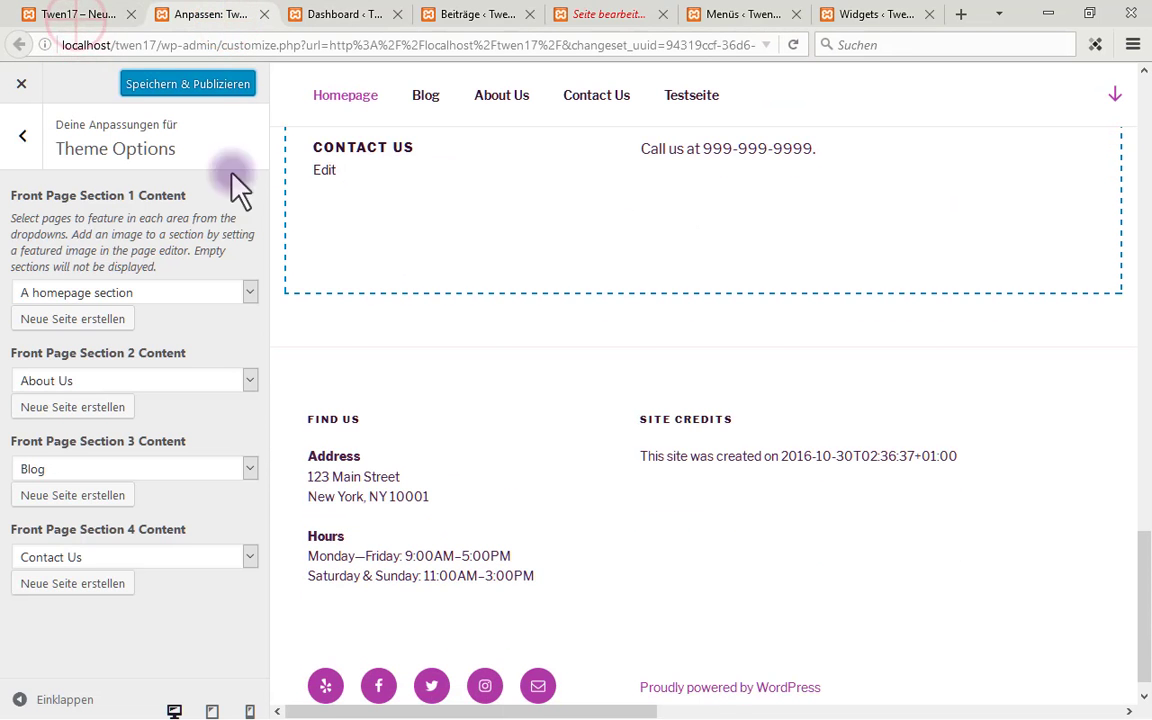
click(95, 15)
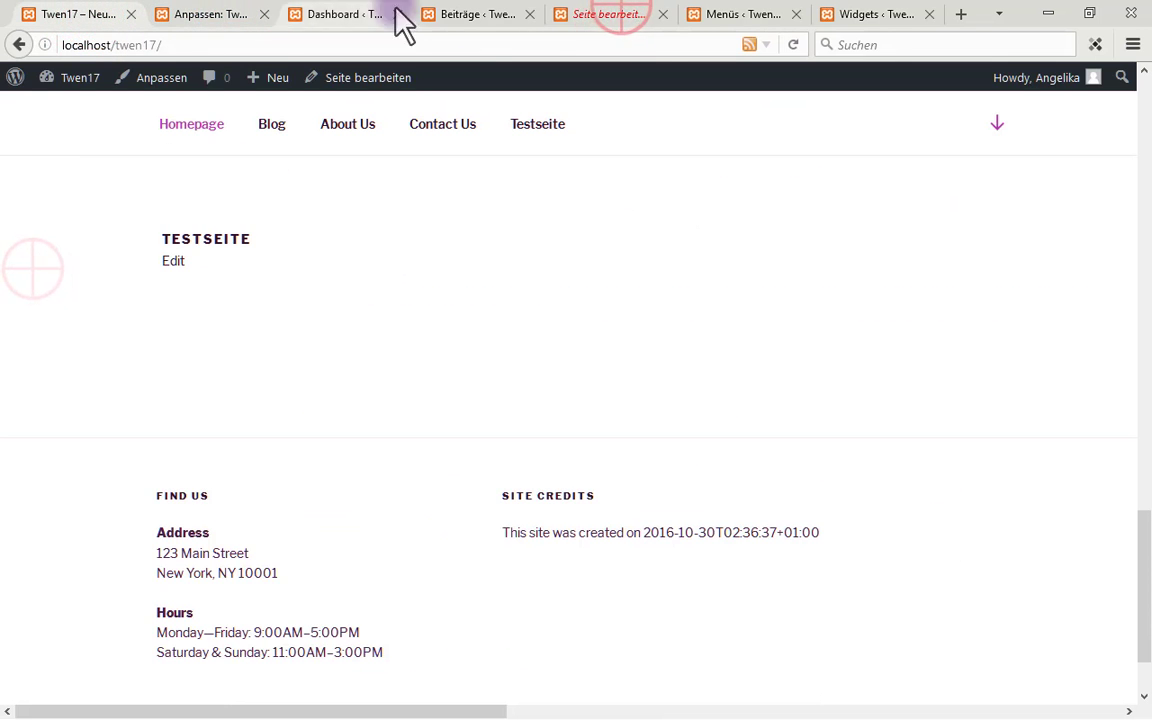
click(622, 15)
click(44, 254)
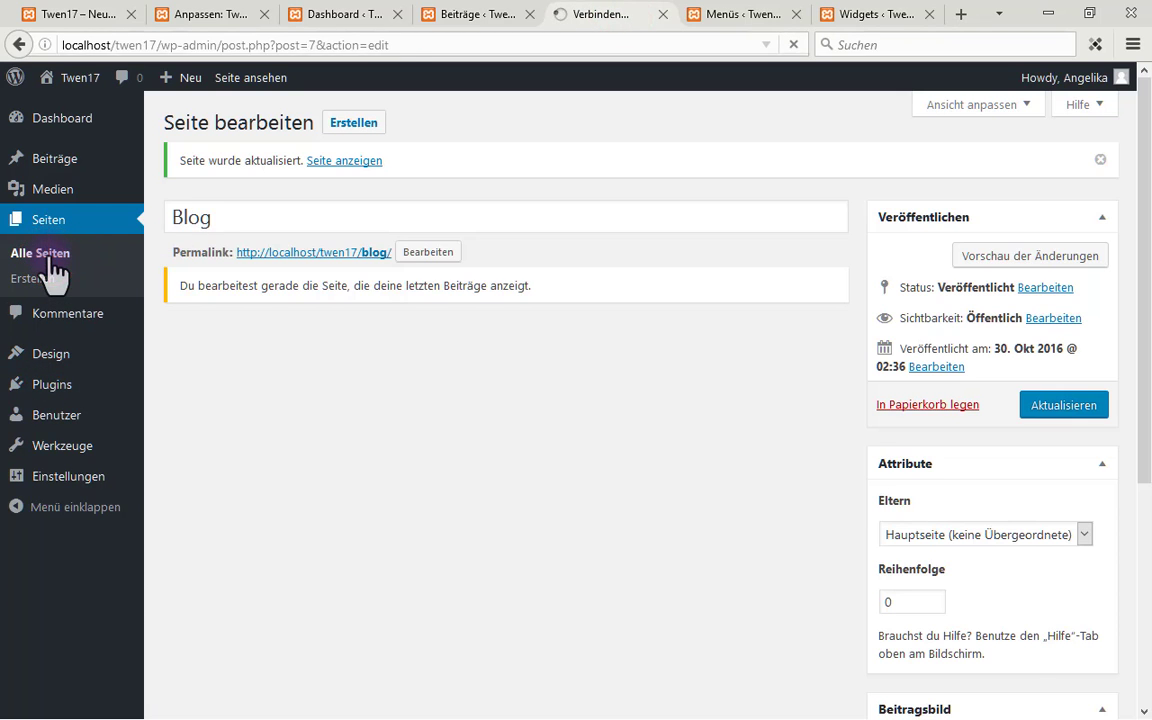
scroll(483, 390, down, 2)
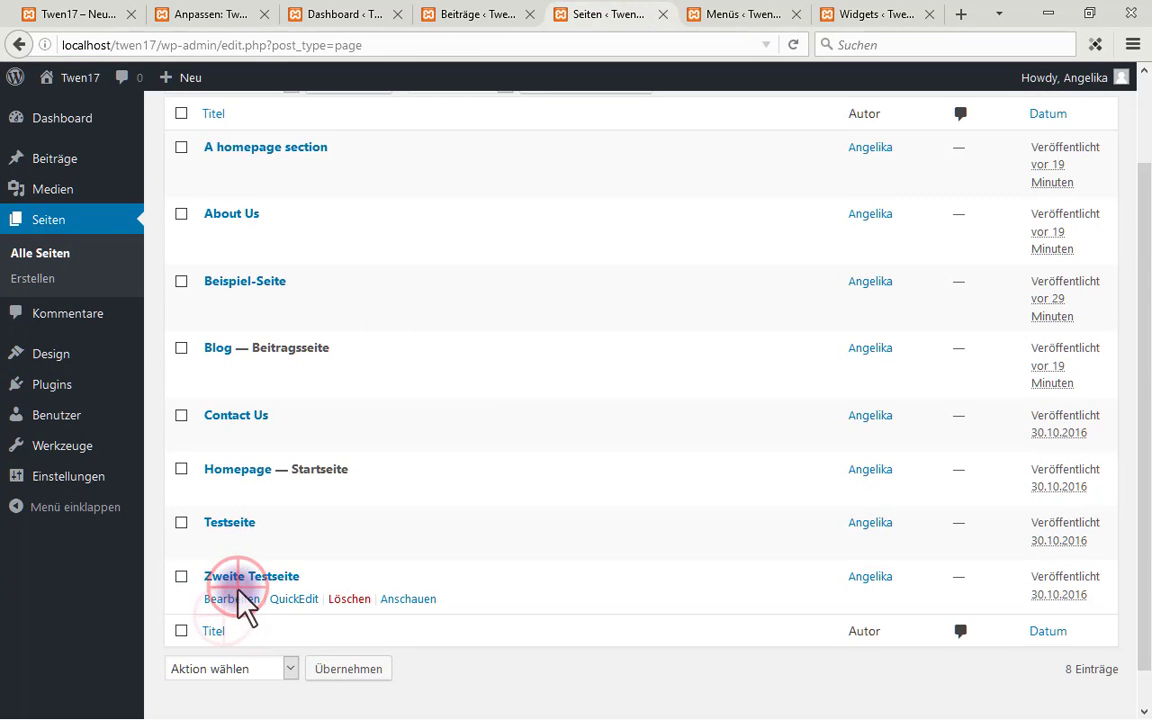
click(236, 599)
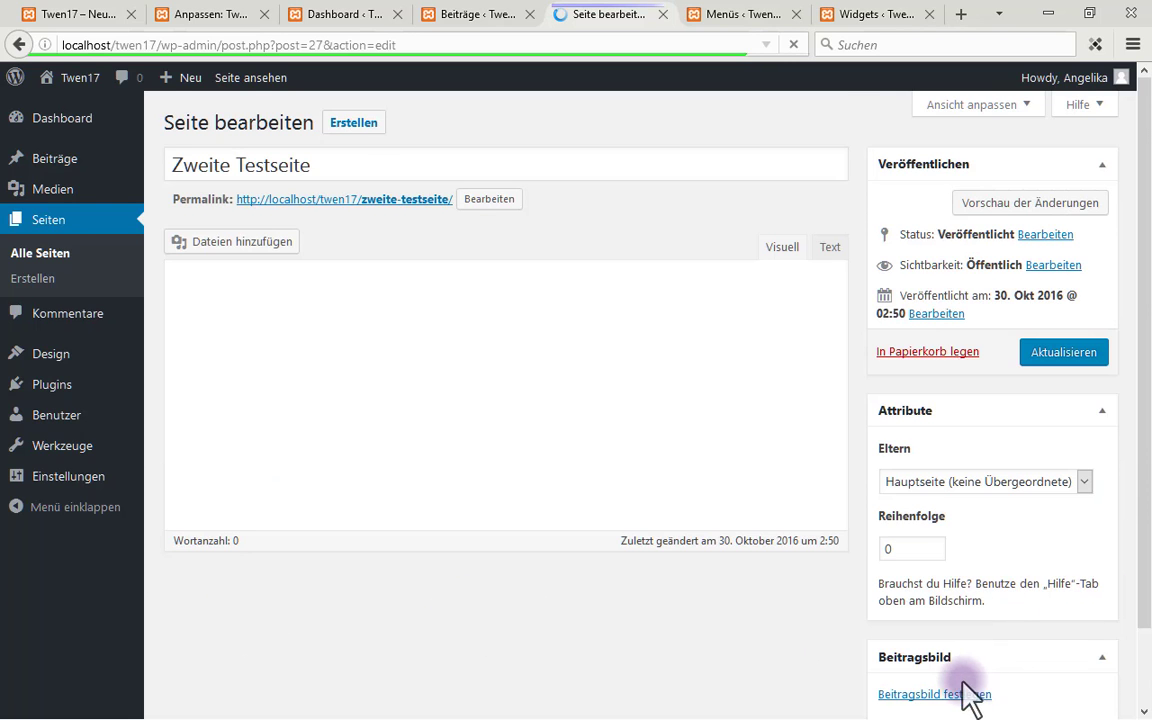
Set the image of the pillars against a cloudy sky as the featured image of the Zweite Testseite page
scroll(968, 697, down, 2)
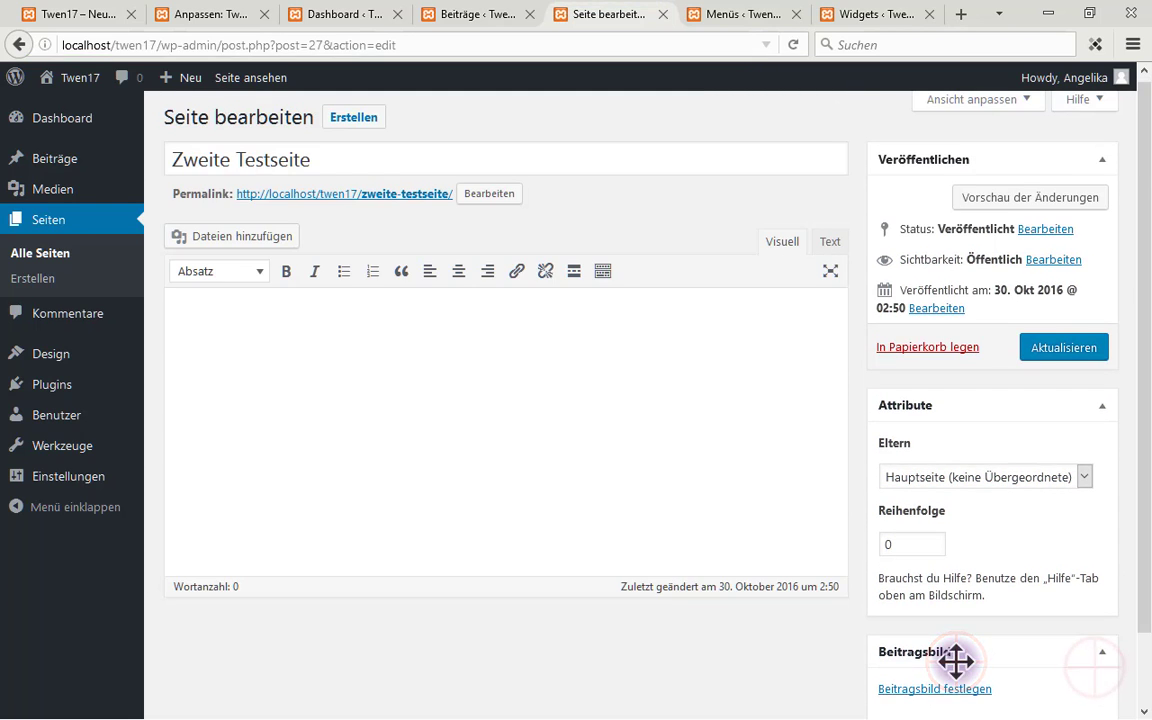
click(951, 660)
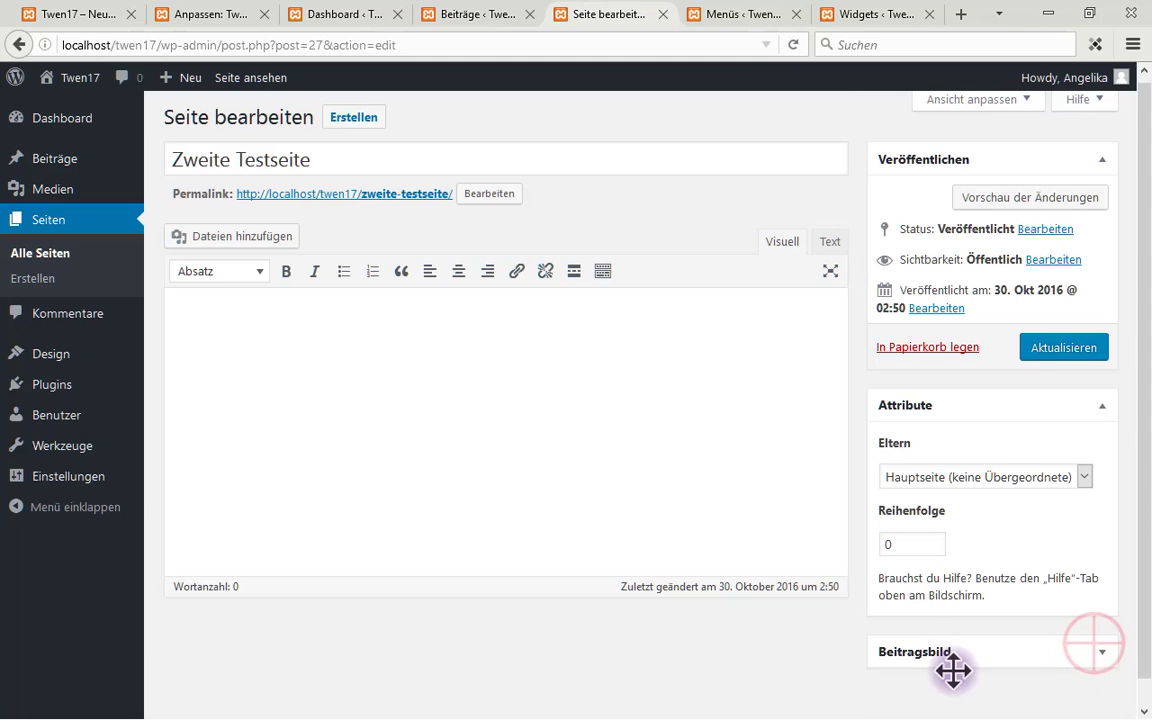
click(1106, 652)
click(935, 692)
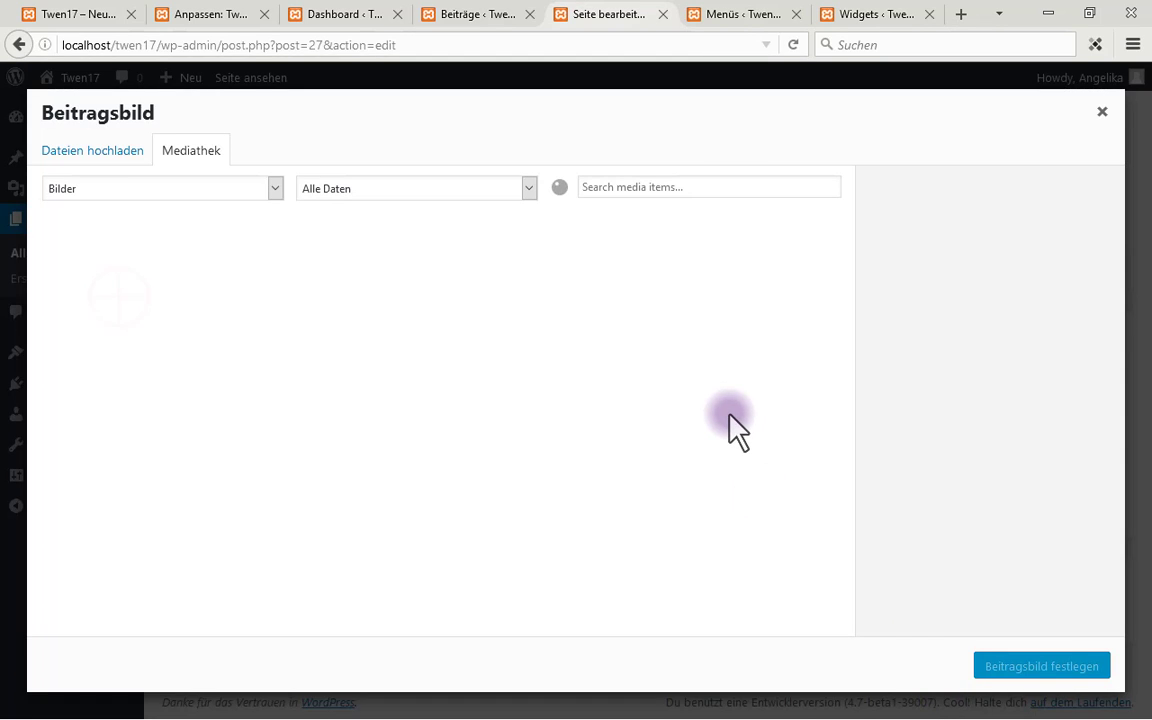
click(120, 278)
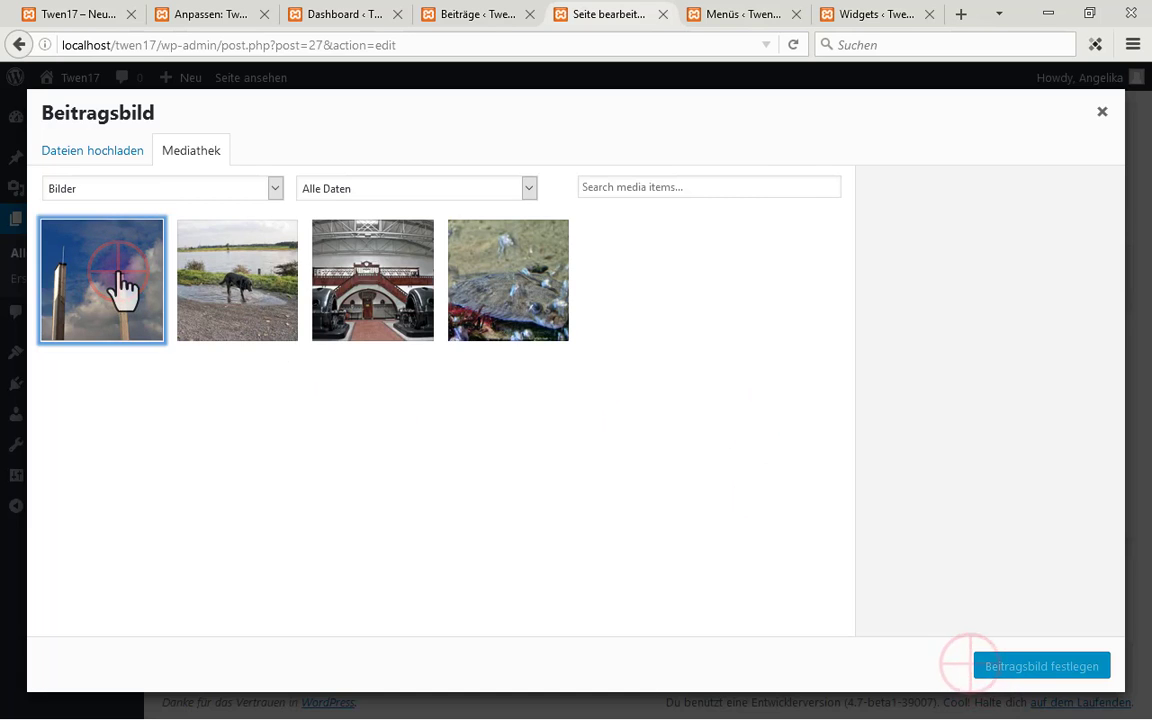
click(988, 666)
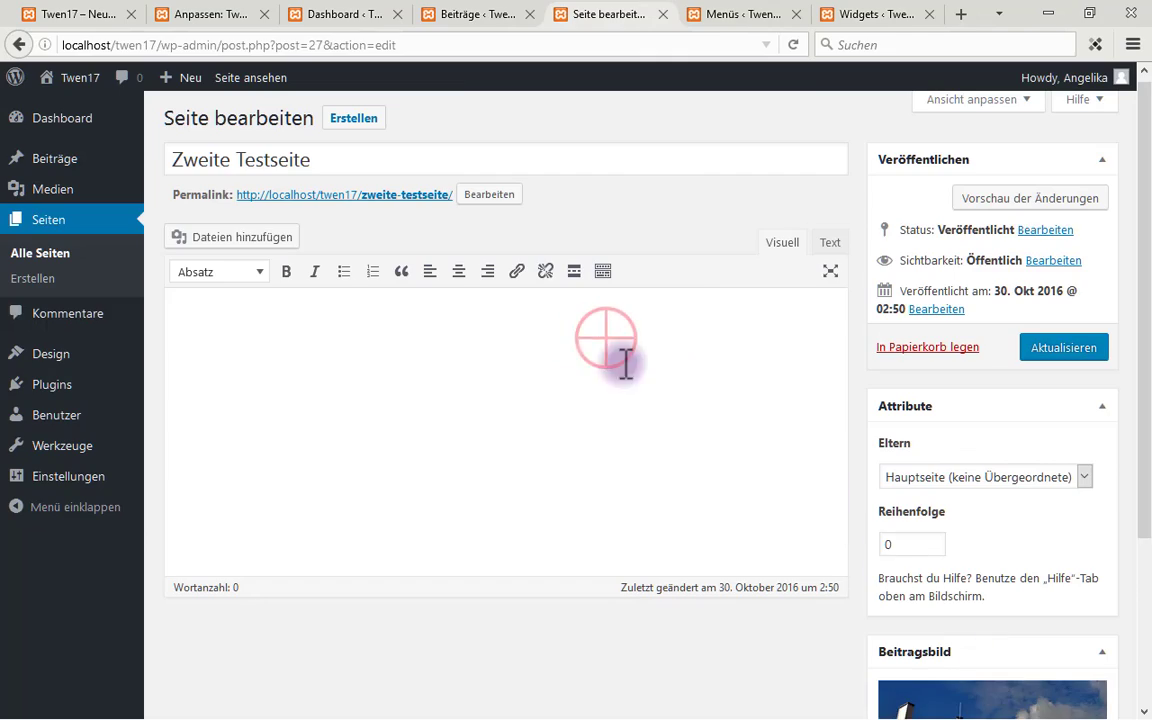
Add the German paragraph beginning "Seit Kurzem ist die erste Beta für WordPress 4.7 verfügbar" to the page content and update the page
click(604, 342)
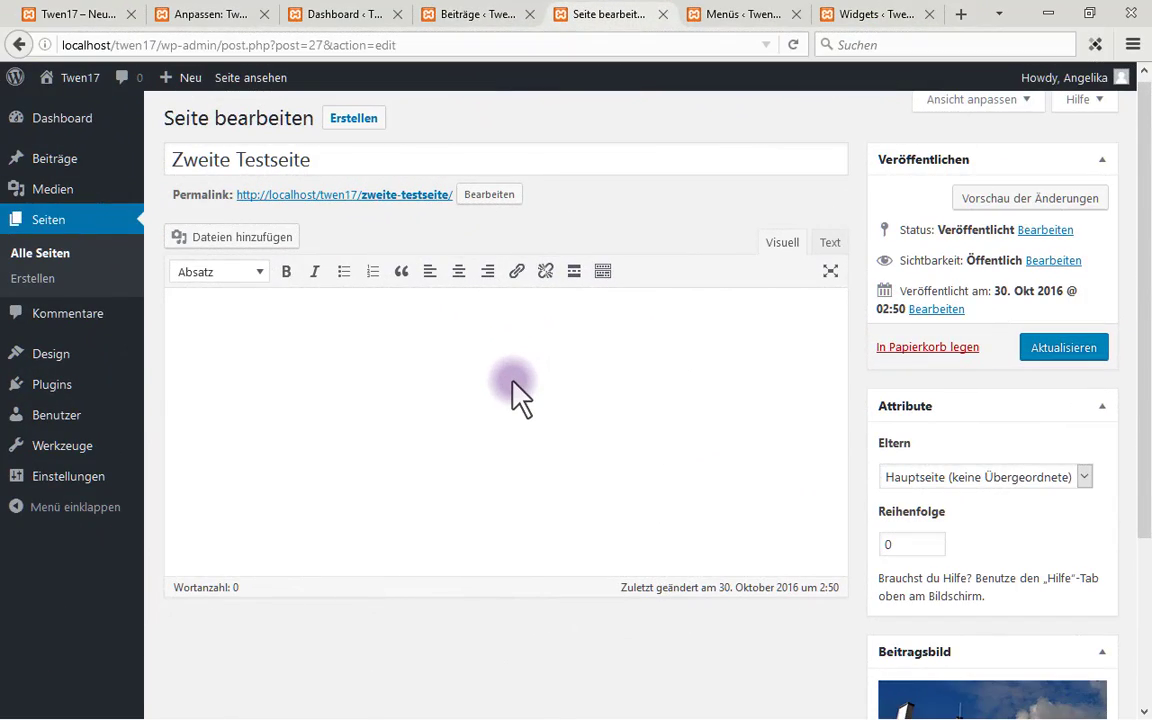
text(Seit Kurzem ist die erste Beta für WordPress 4.7 verfügbar. Da sich diese Version noch in Entwicklung befindet, solltet ihr sie nur zu Testzwecken installieren und nicht auf einer Live-Site einsetzen. Um die Beta zu installieren, könnt ihr das Plugin WordPress Beta Tester nutzen oder euch das ZIP-Archiv herunterladen.)
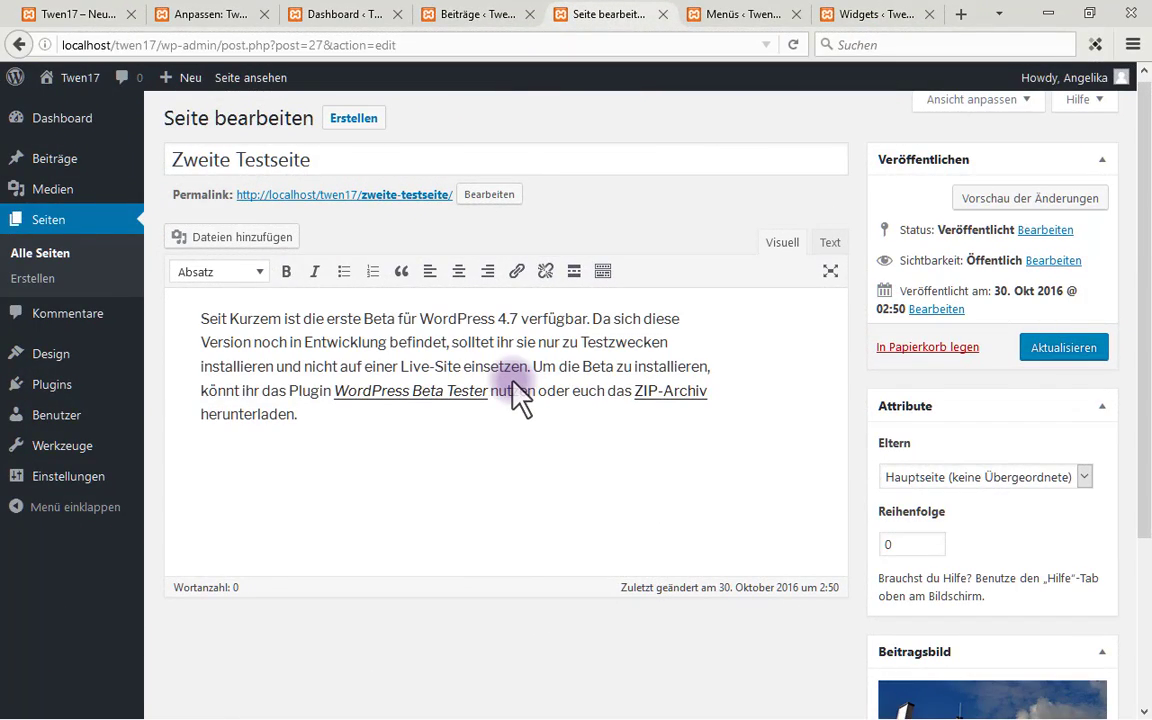
click(1060, 345)
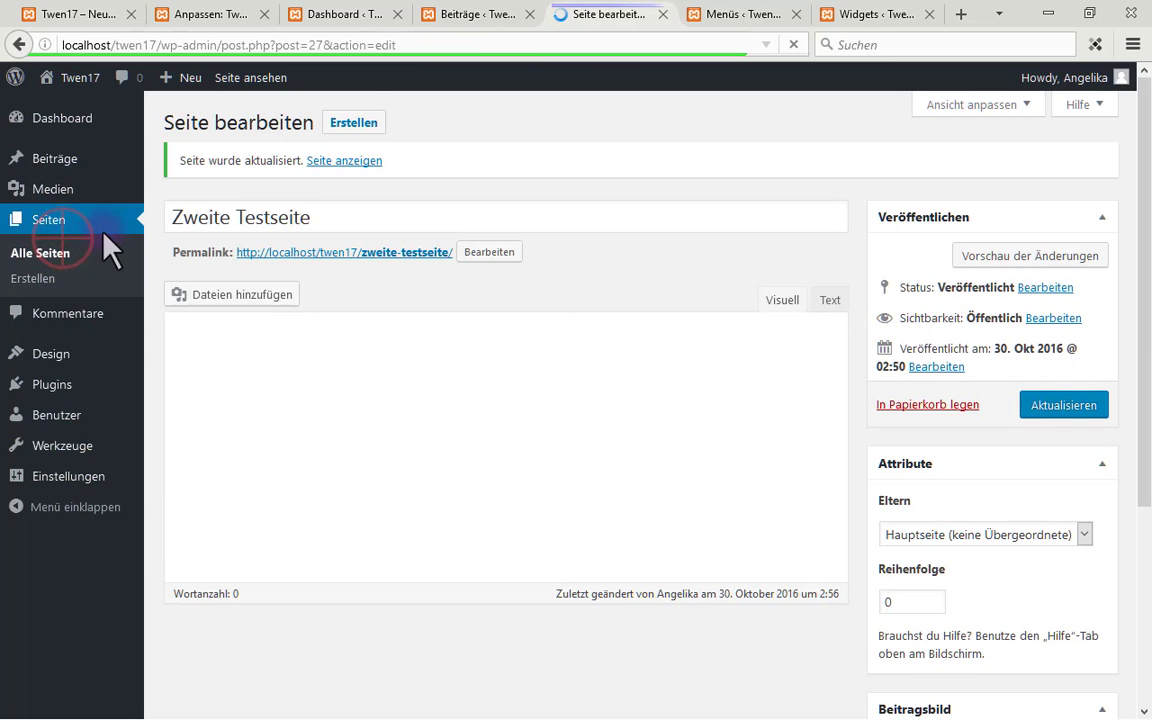
View the published About Us and Zweite Testseite pages and examine how their featured images are displayed
click(72, 255)
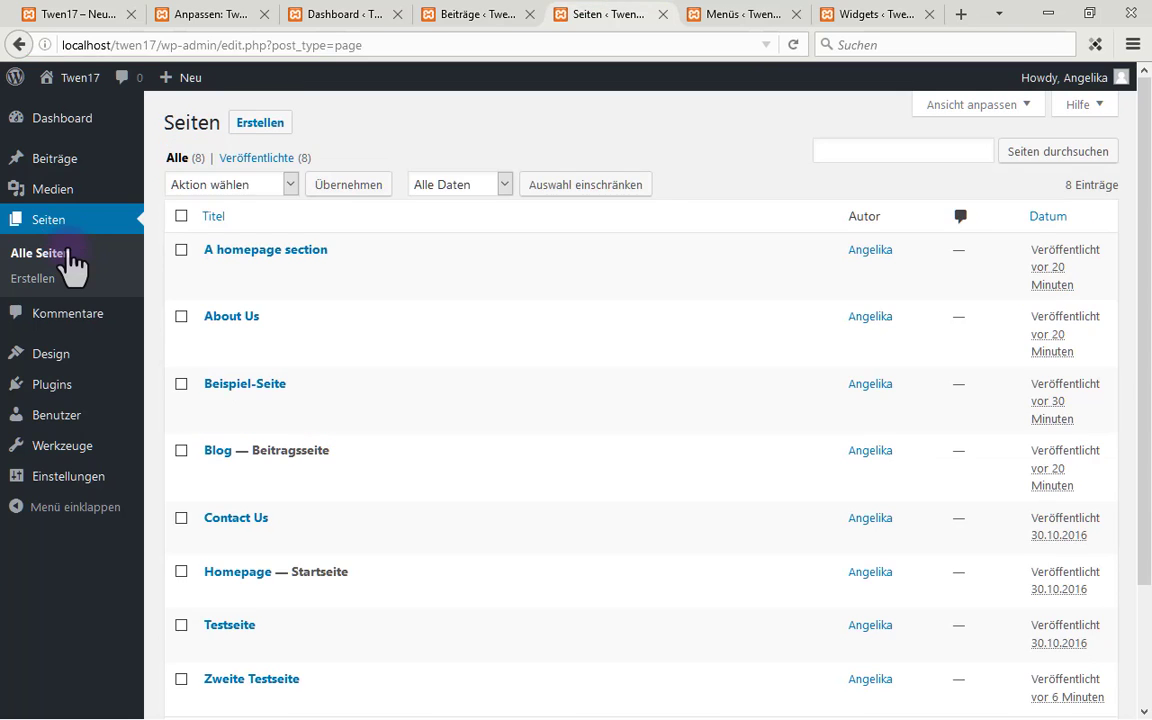
mouse_move(278, 349)
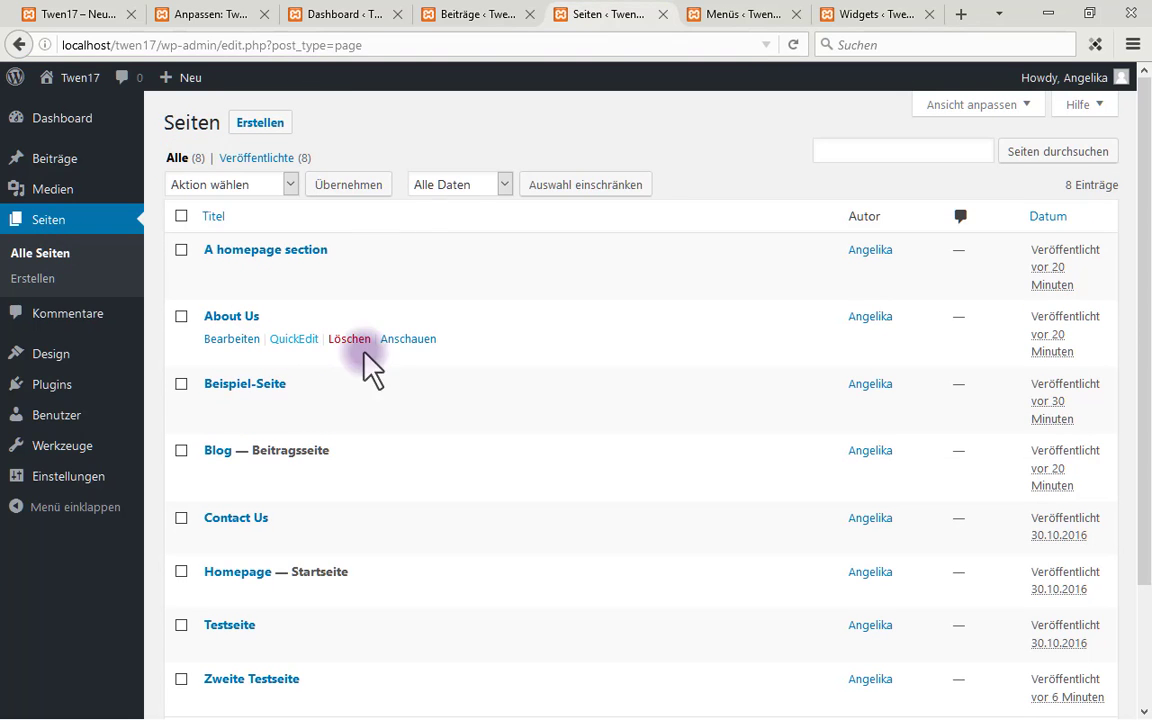
click(409, 340)
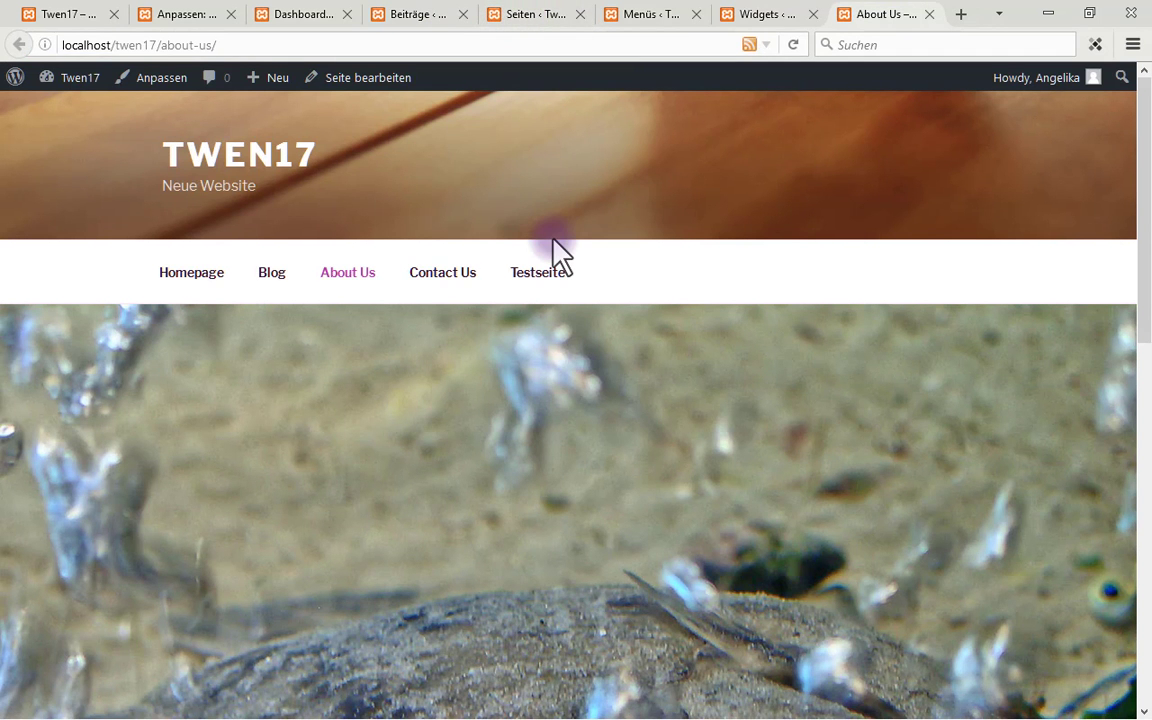
scroll(512, 285, down, 3)
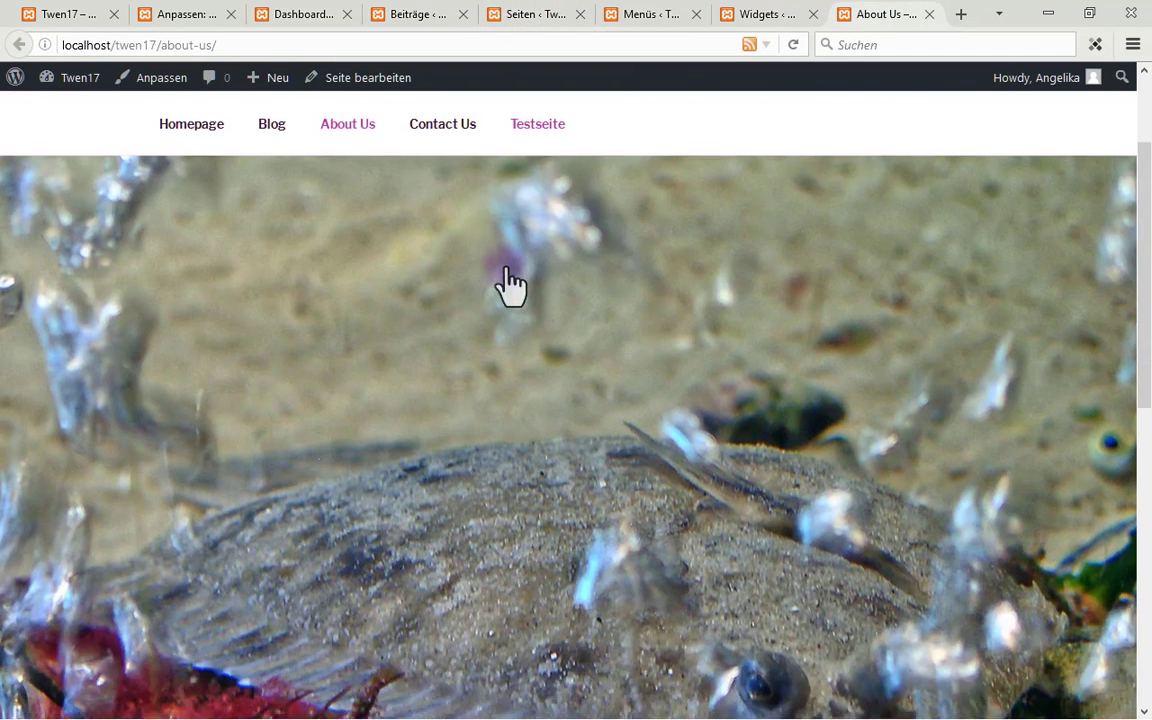
scroll(507, 268, down, 10)
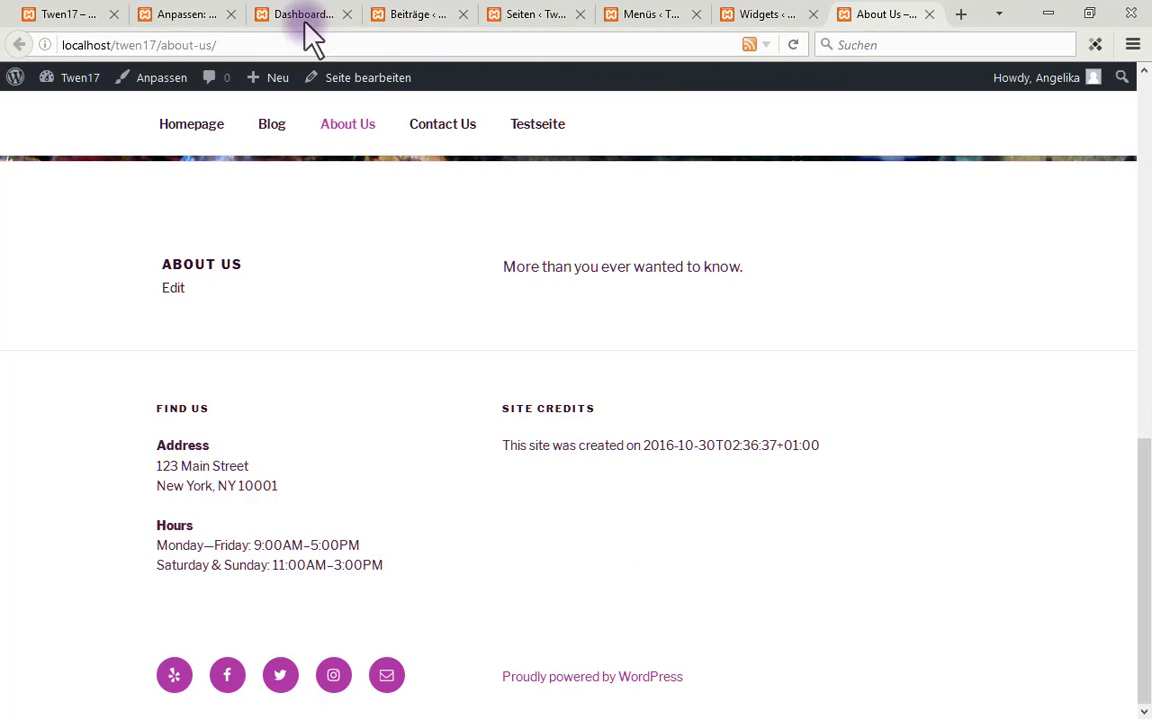
click(527, 18)
scroll(290, 360, down, 3)
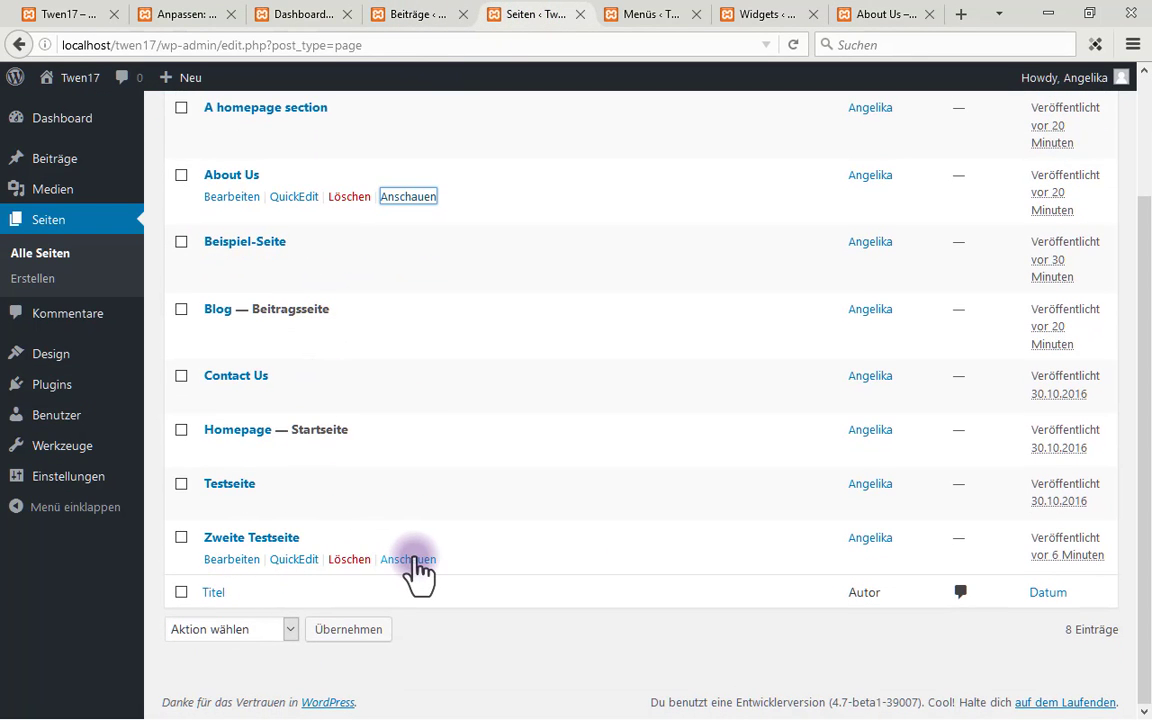
click(414, 561)
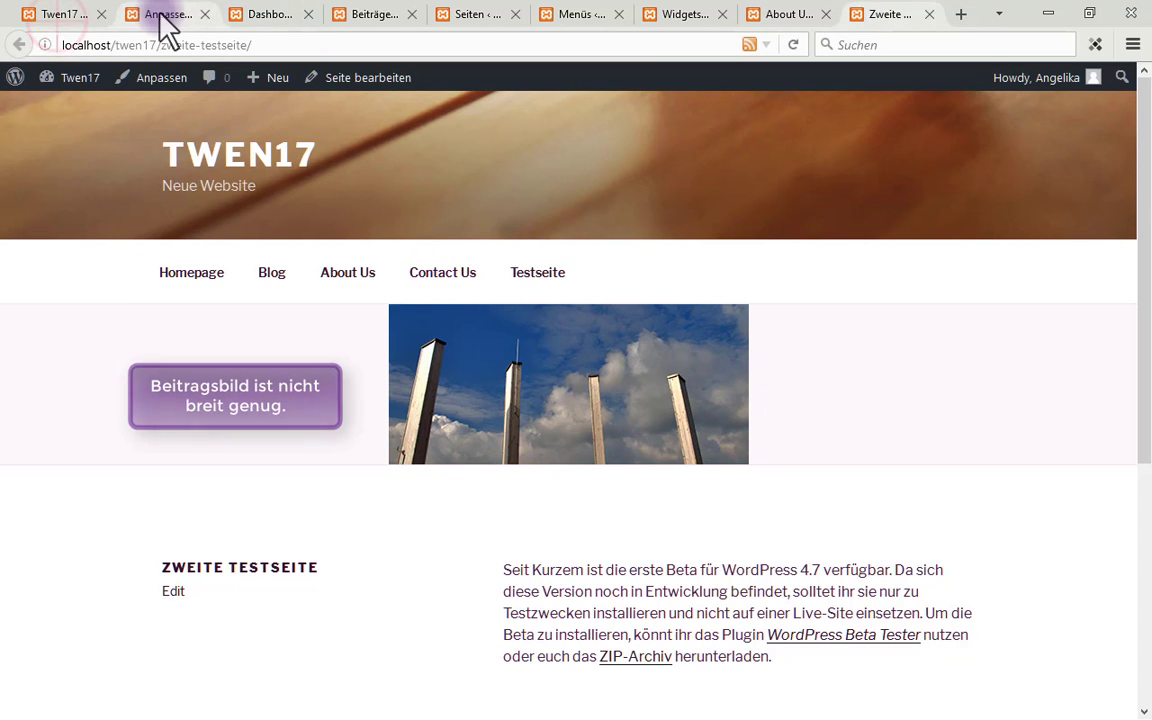
Return to the top of the live homepage and reload it to check the updated sections
click(55, 18)
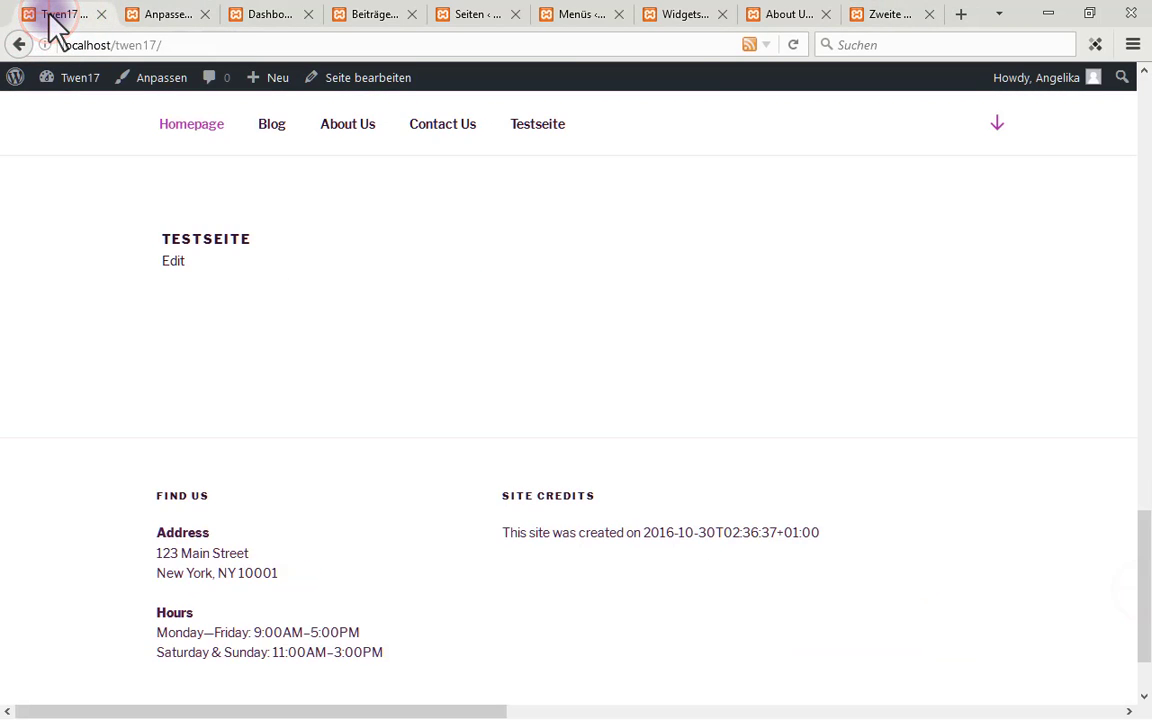
drag(1144, 571, 1144, 153)
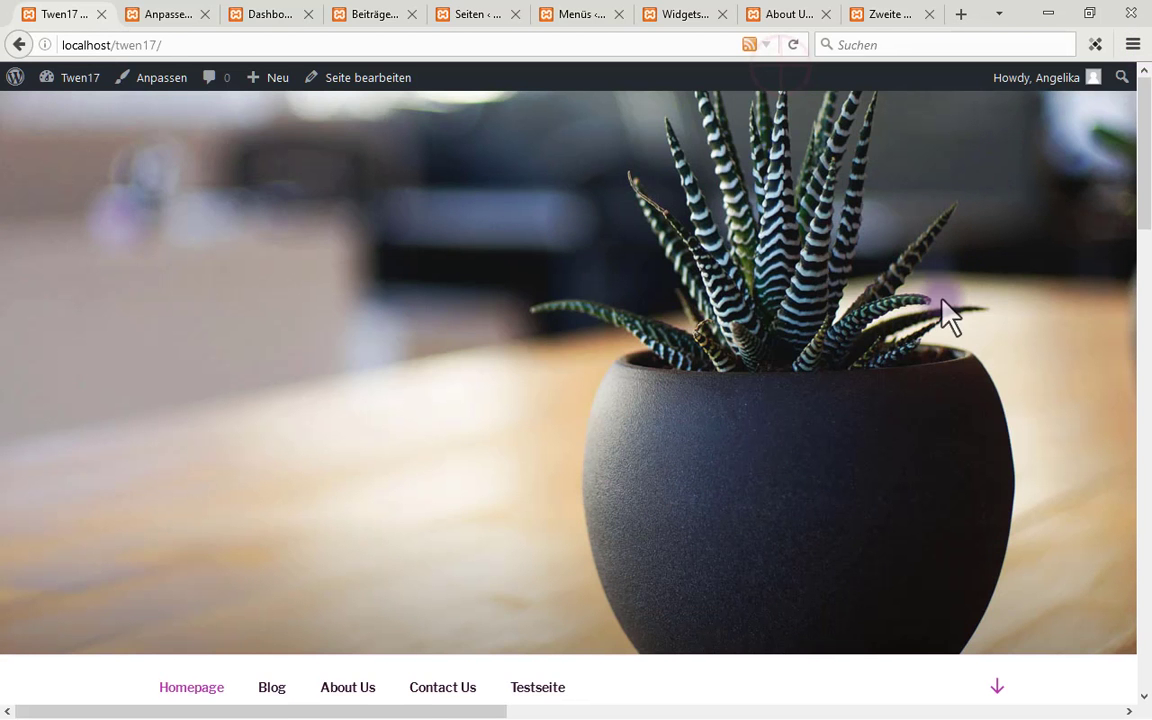
click(793, 44)
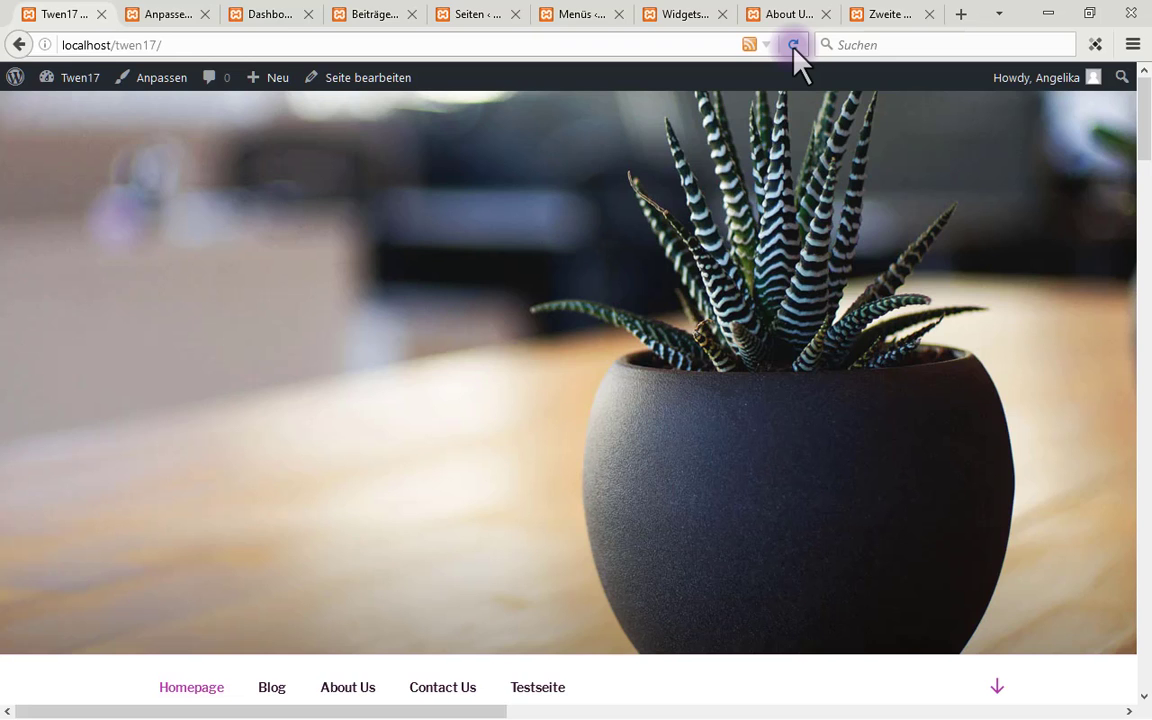
Reload the live homepage and examine its header image, horizontal overflow and scroll-down arrow to the first section
click(795, 46)
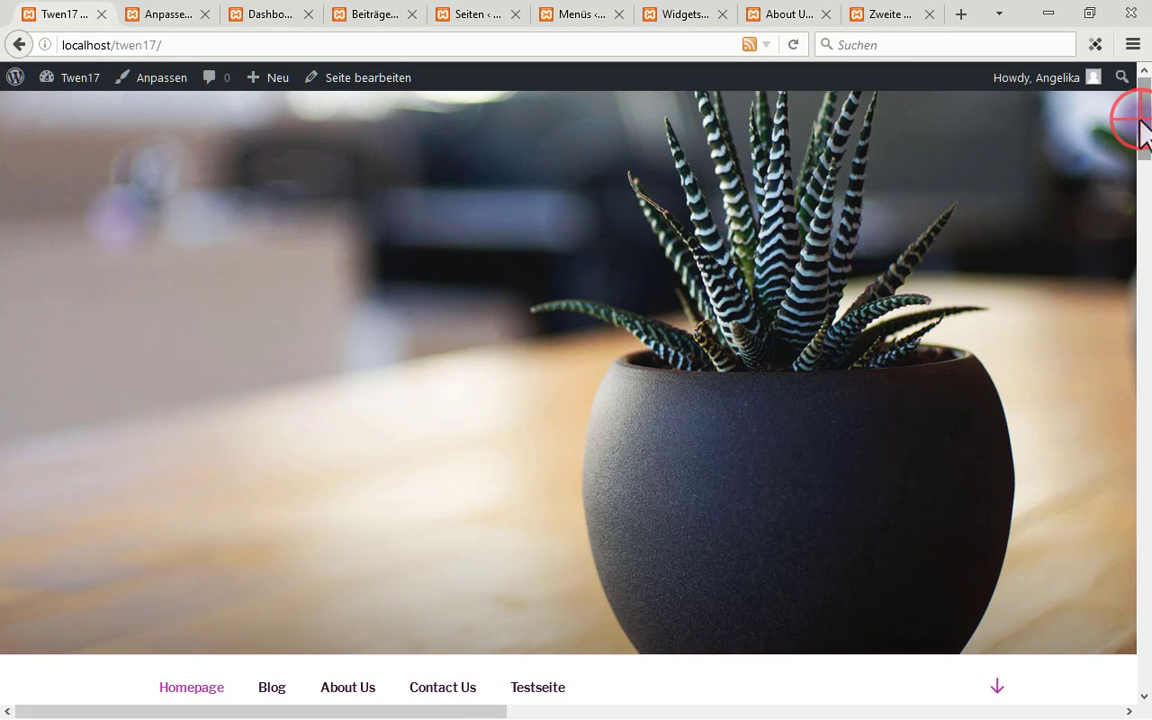
mouse_move(1141, 135)
mouse_down()
mouse_move(1141, 654)
mouse_move(1141, 141)
mouse_up()
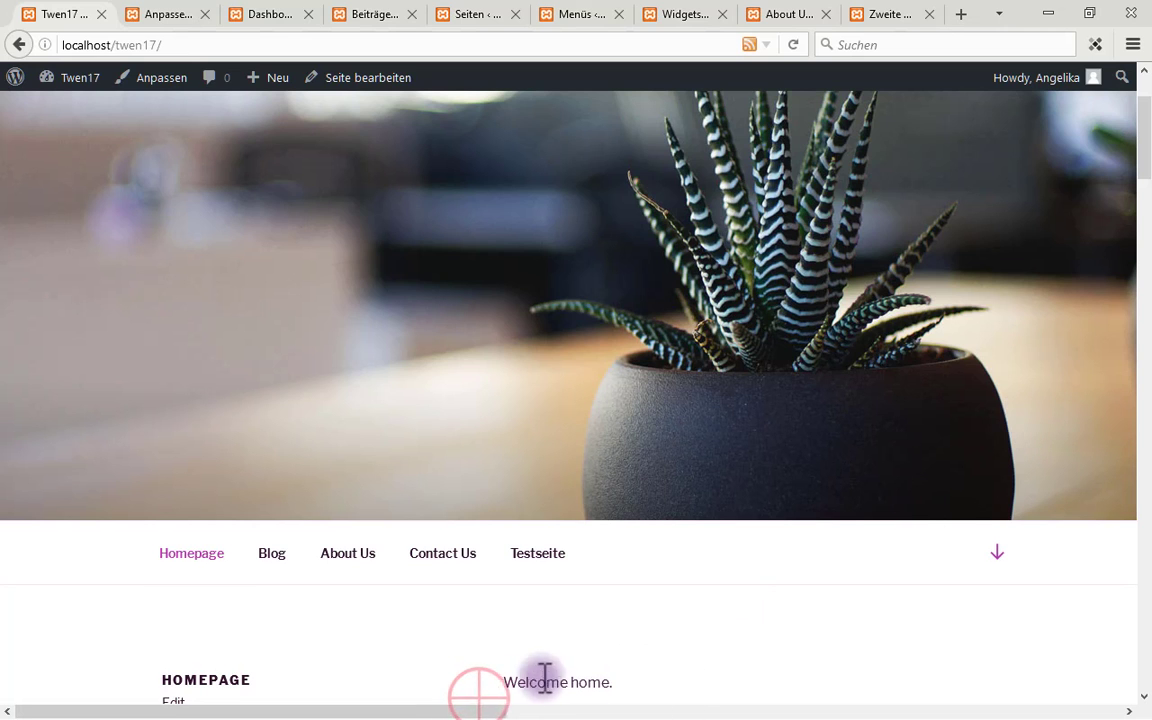
drag(483, 710, 1100, 710)
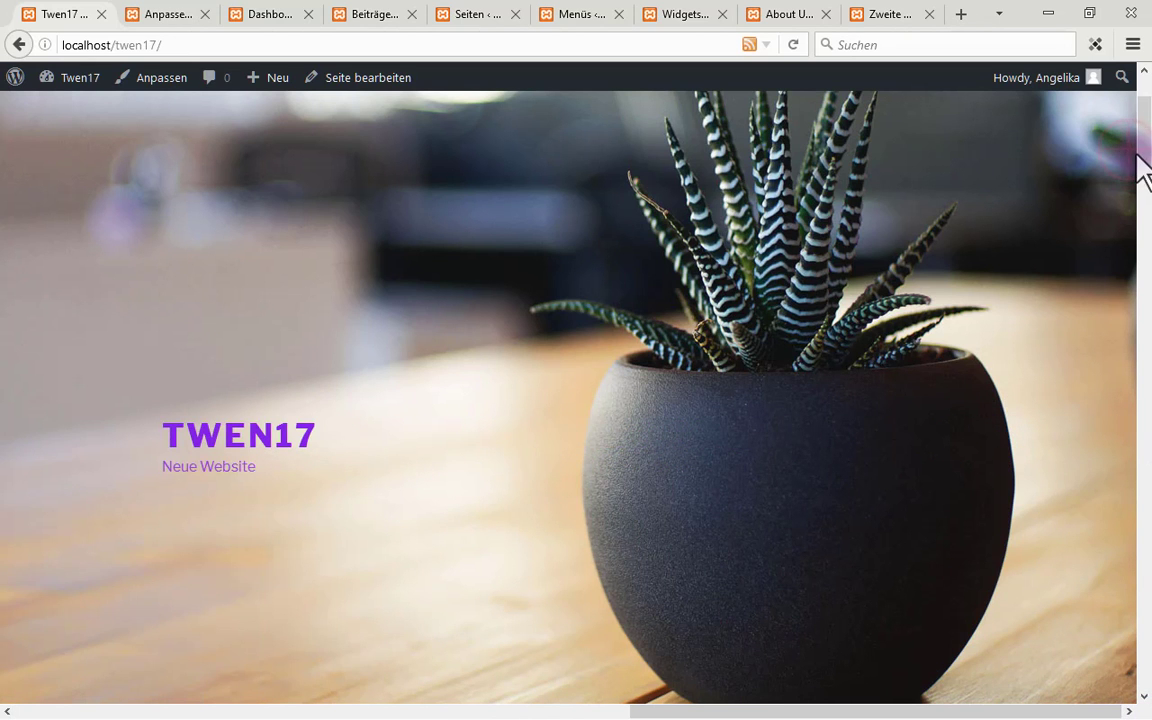
mouse_move(1143, 142)
mouse_down()
mouse_move(1139, 656)
mouse_move(1140, 45)
mouse_move(1139, 252)
mouse_up()
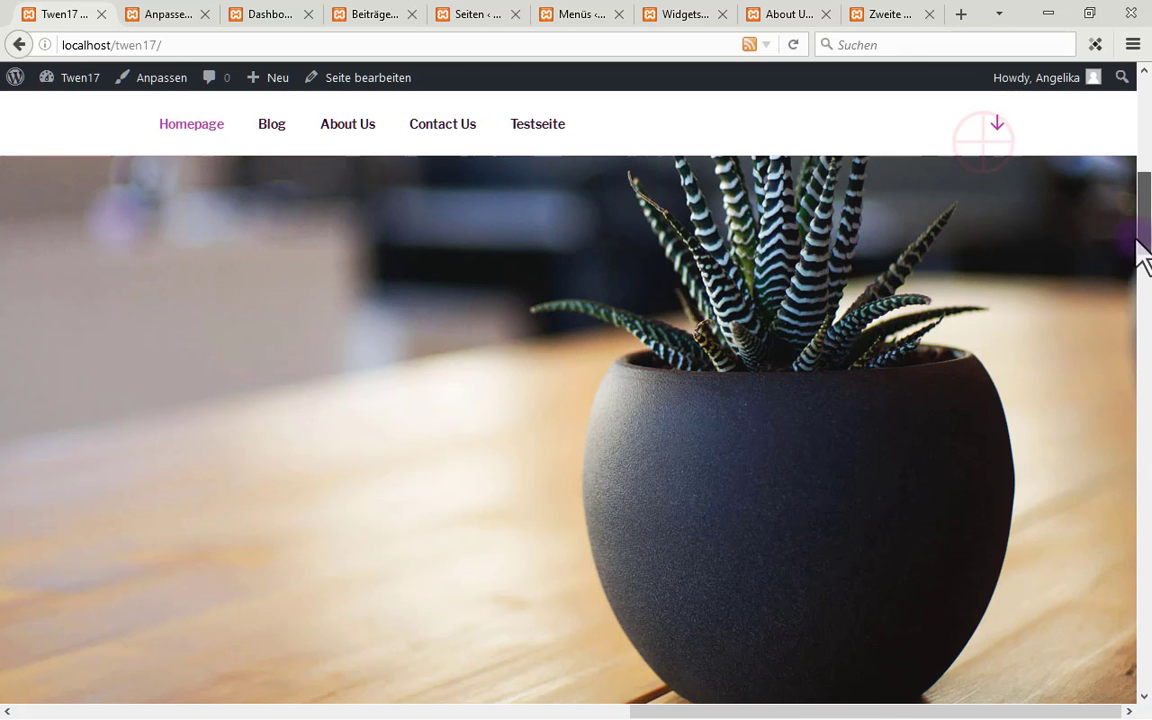
click(1002, 128)
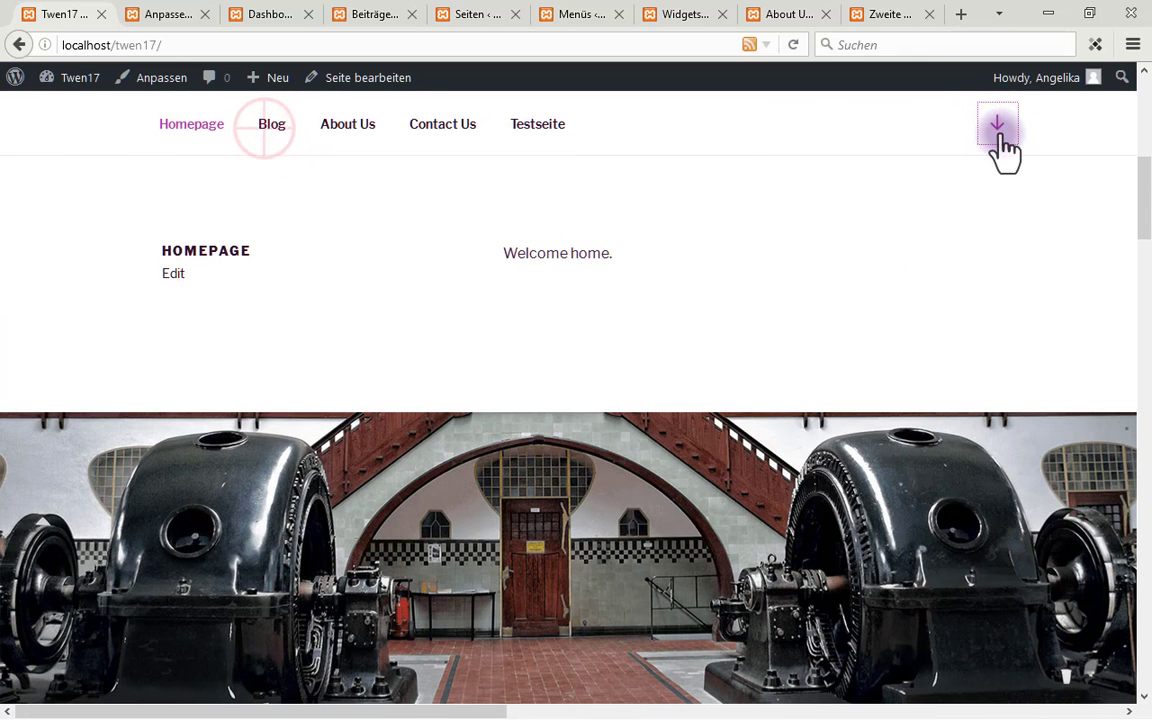
Open the Hallo Welt! post from the site's Blog page and open it for editing
click(278, 128)
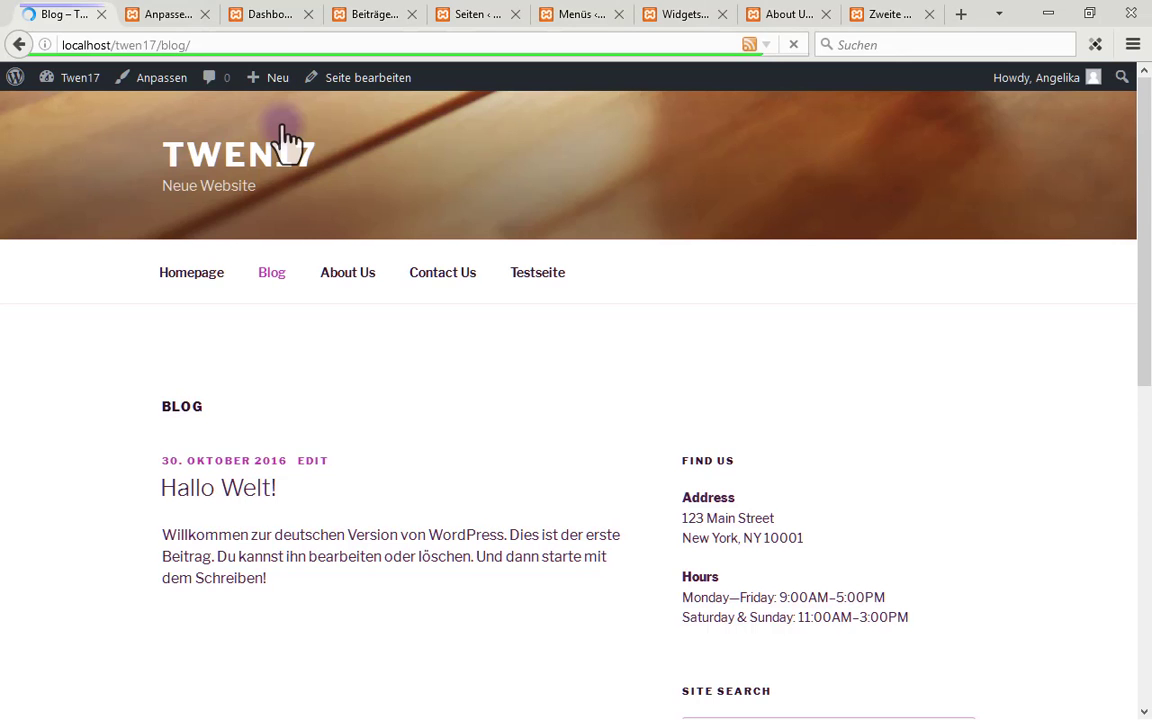
click(245, 492)
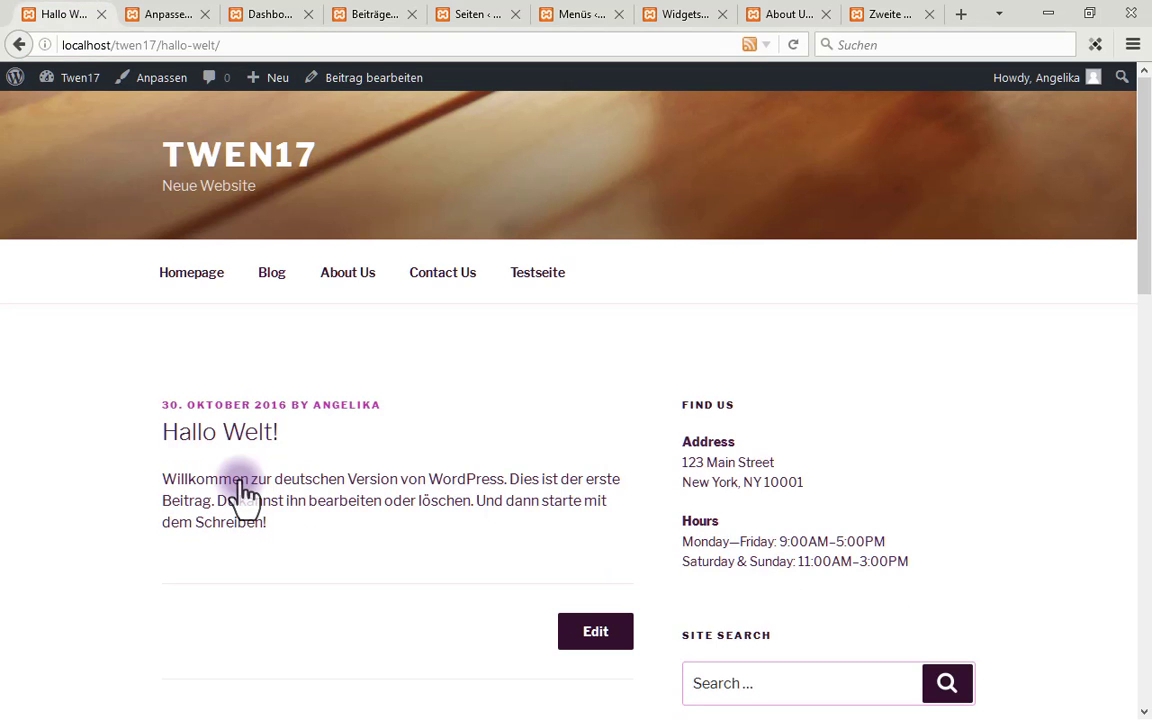
click(336, 88)
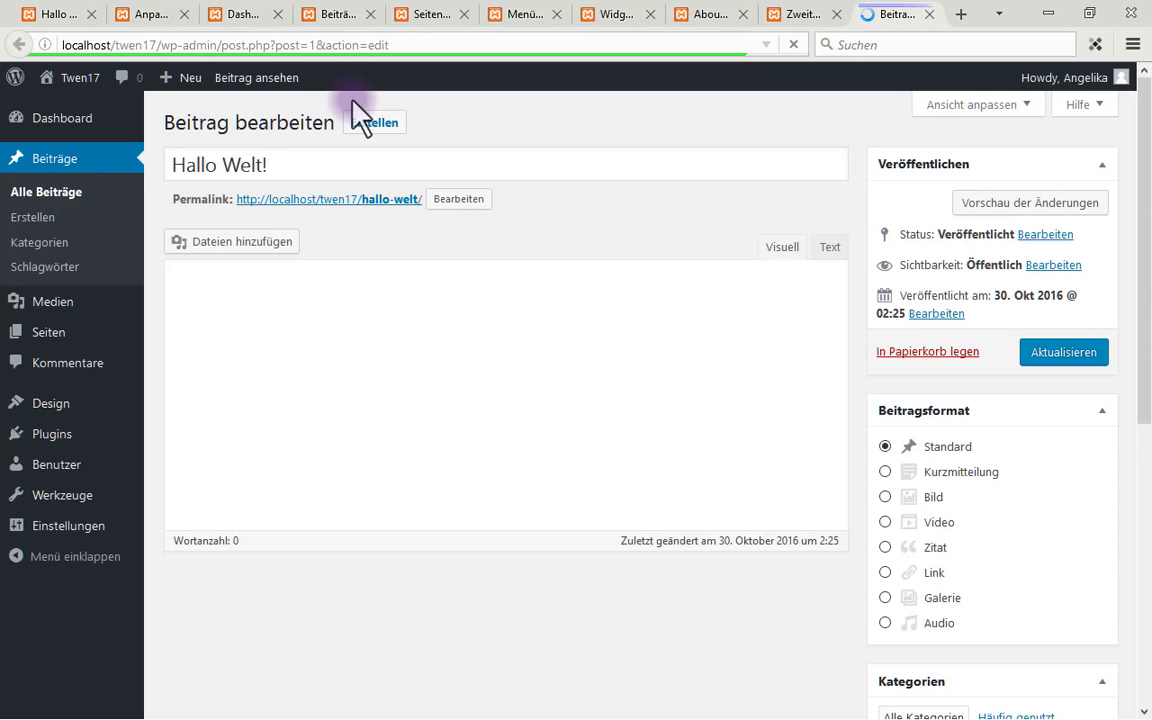
Set the image of the pillars against a cloudy sky as the post's featured image and update the post
click(1101, 412)
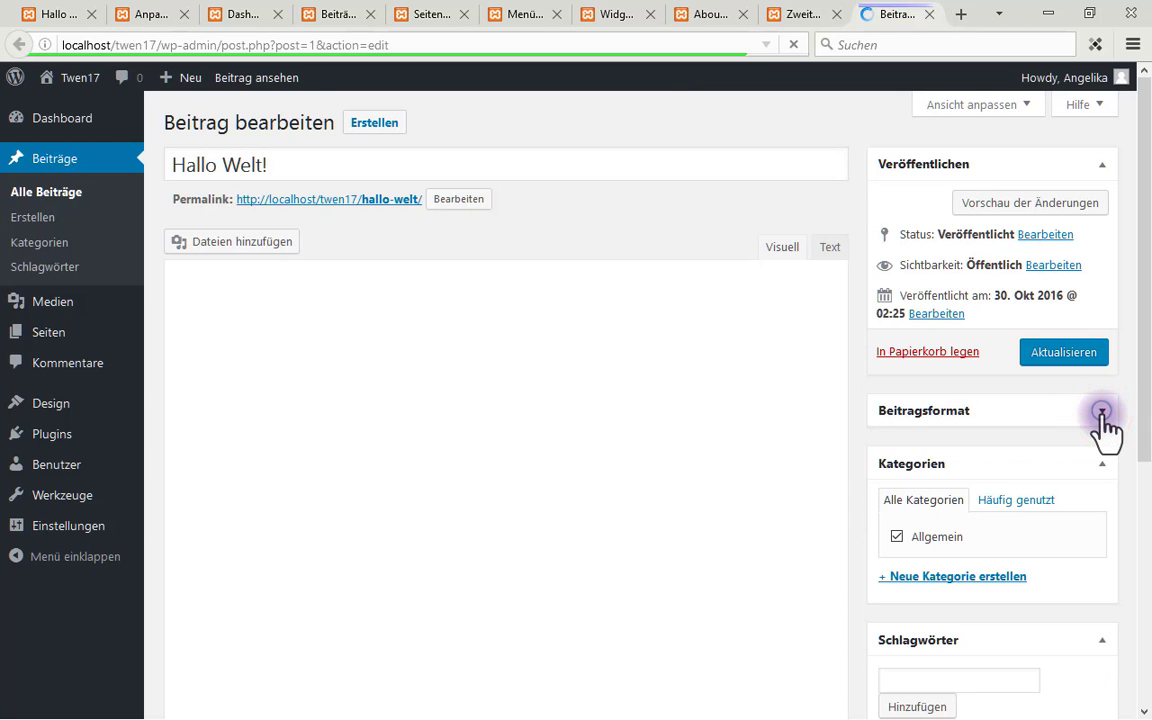
scroll(1088, 590, down, 5)
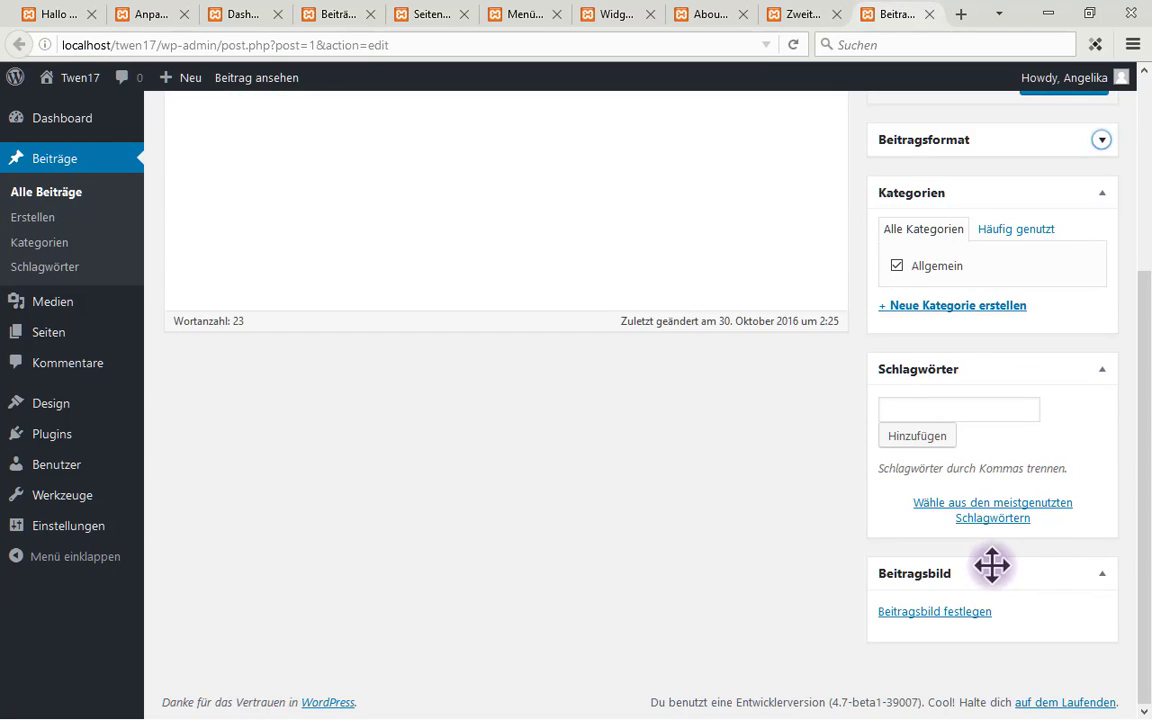
click(933, 612)
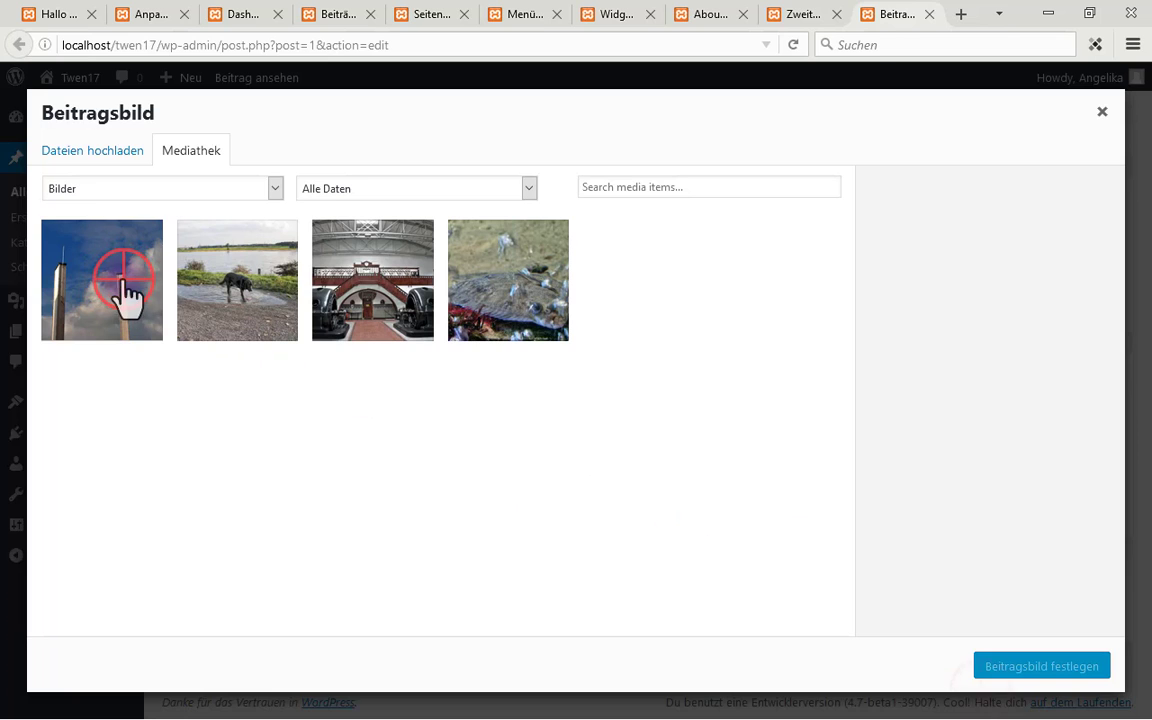
click(120, 296)
click(988, 666)
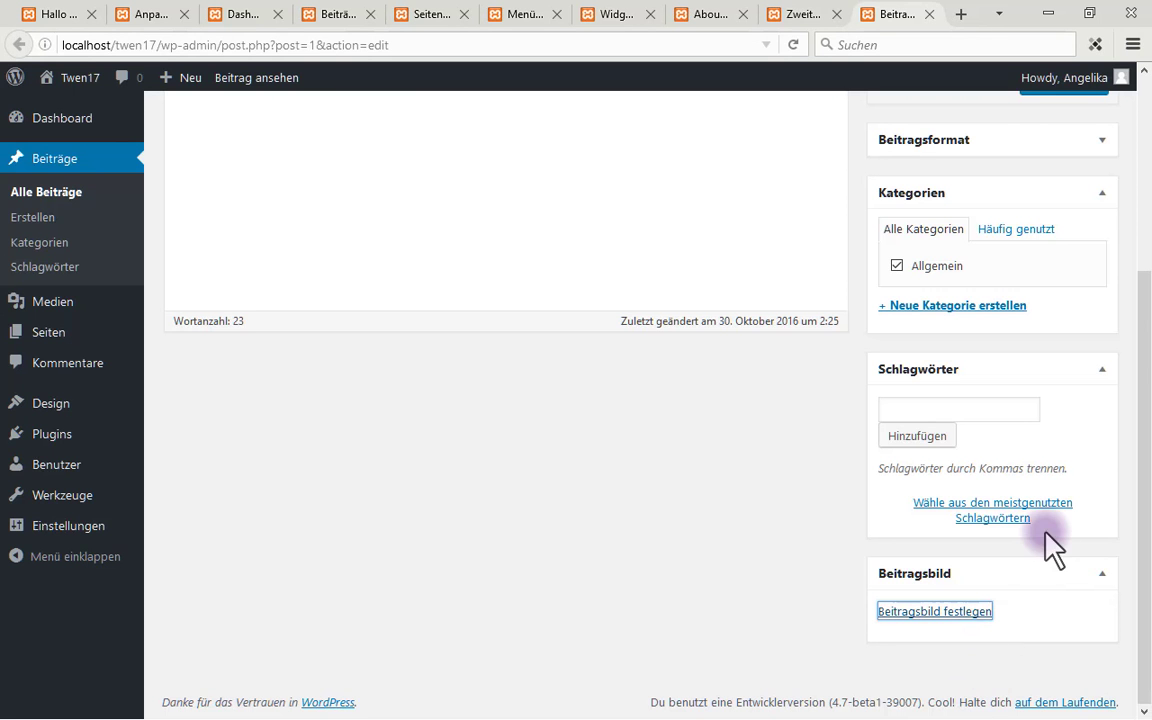
click(1048, 356)
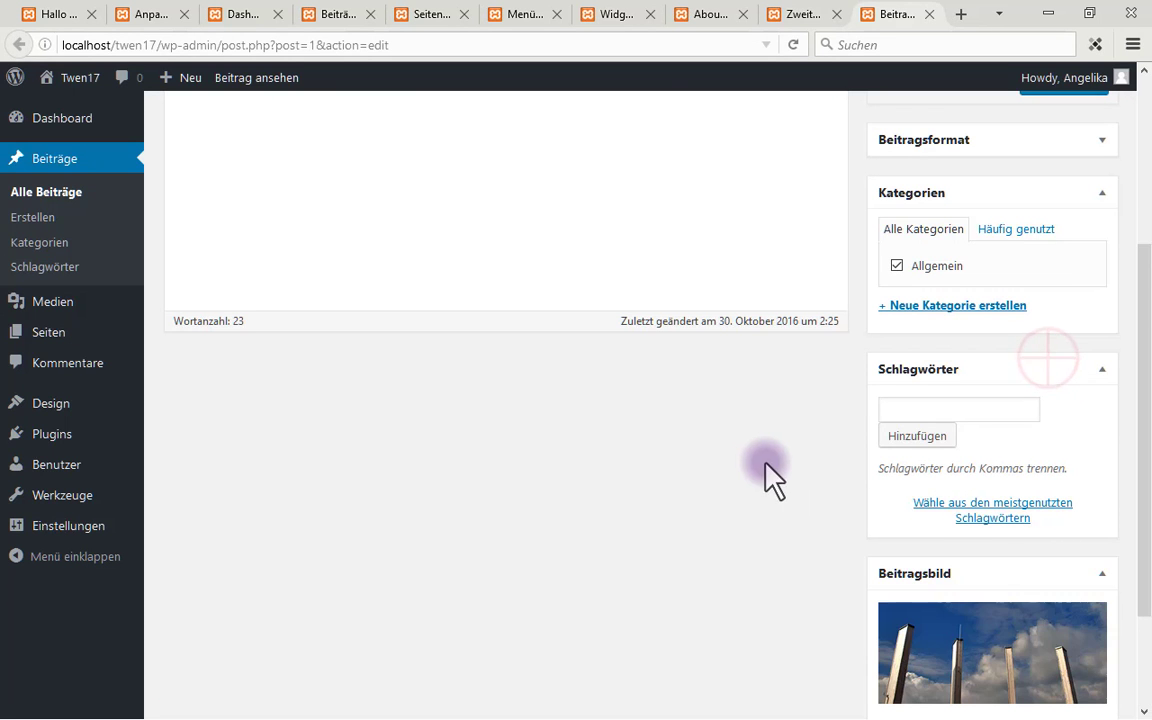
scroll(765, 462, up, 5)
click(1064, 352)
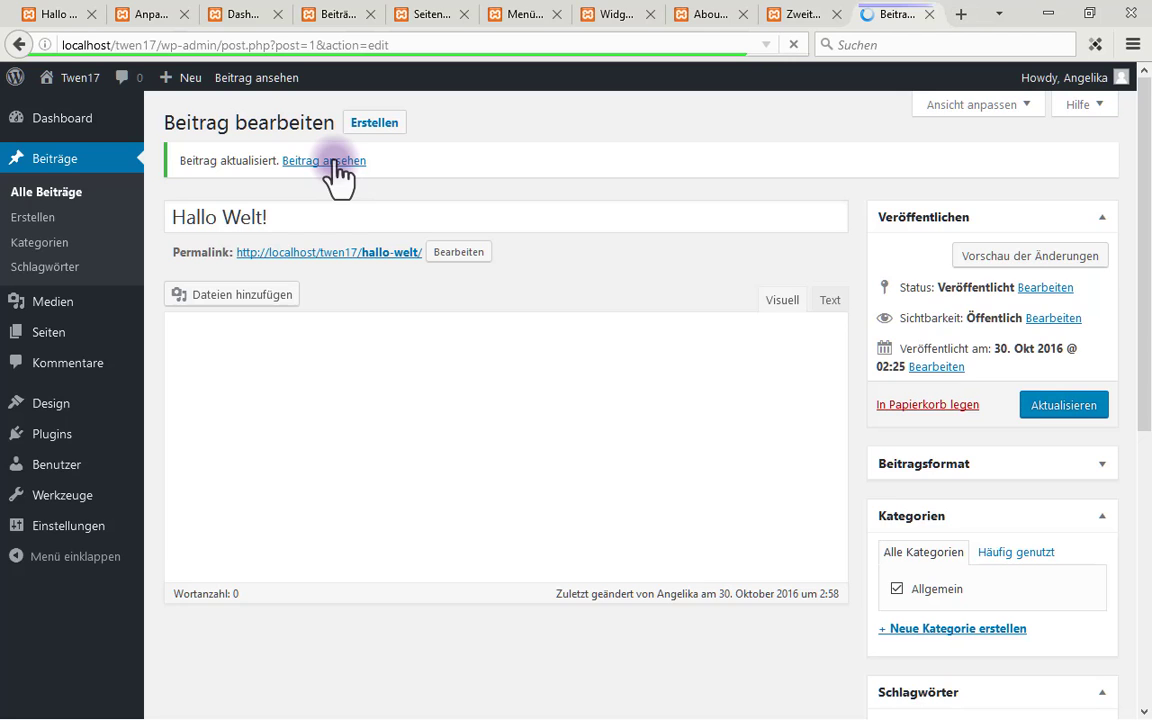
View the published Hallo Welt! post and examine how wide its featured image is displayed
click(334, 161)
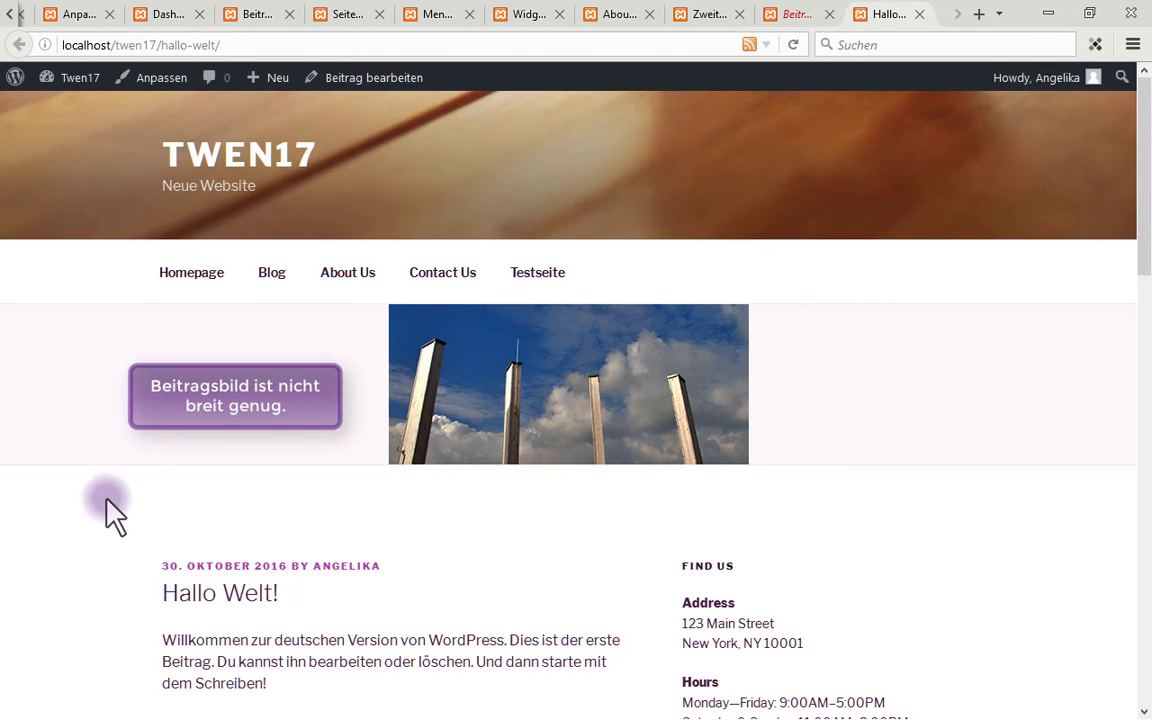
scroll(679, 432, down, 5)
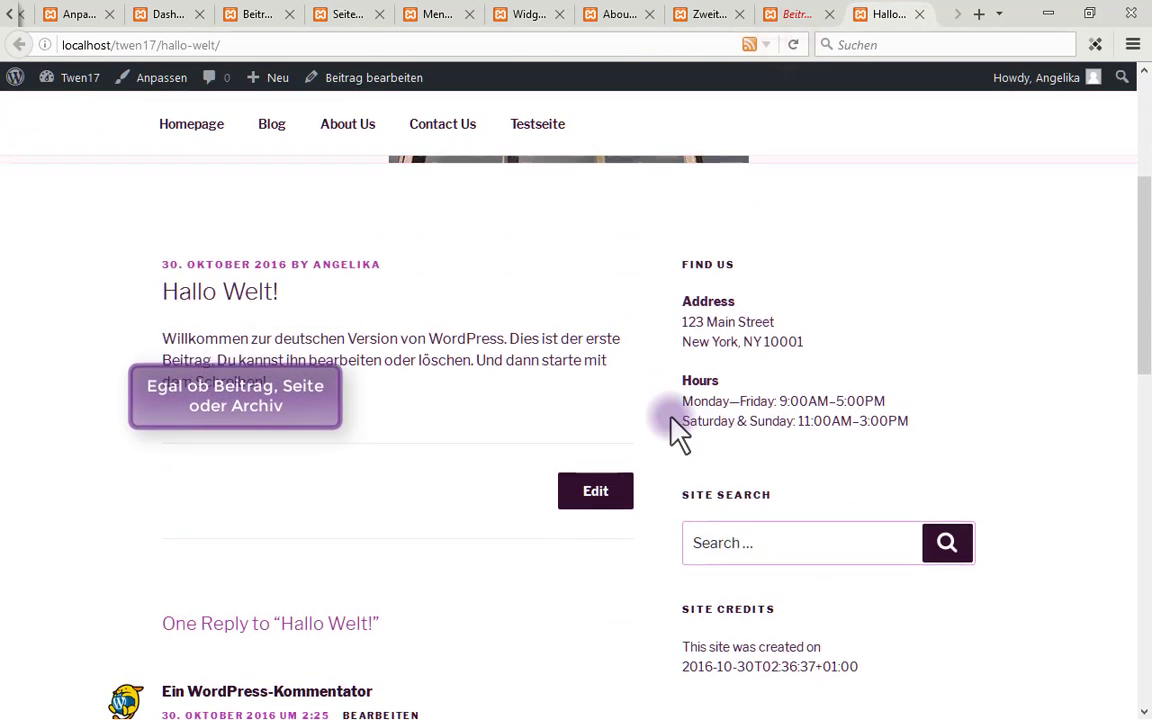
scroll(679, 432, up, 5)
Replace the Hallo Welt! post's featured image with the picture of the dog by the river and update the post
click(797, 14)
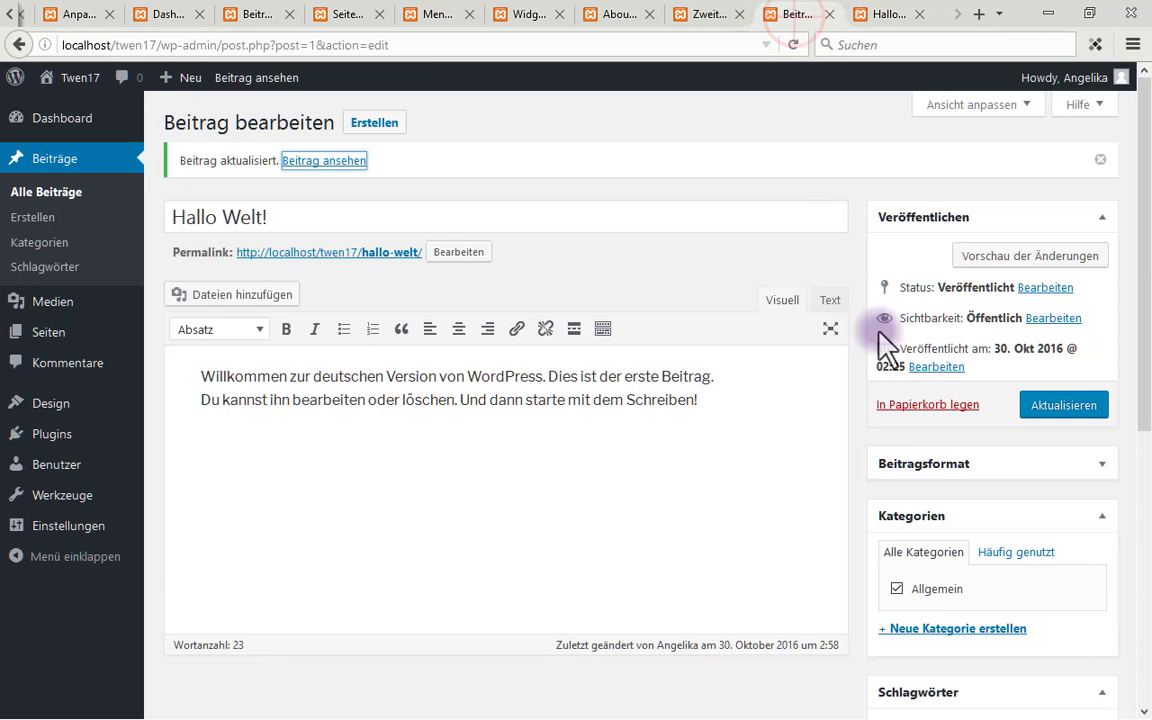
scroll(897, 419, down, 5)
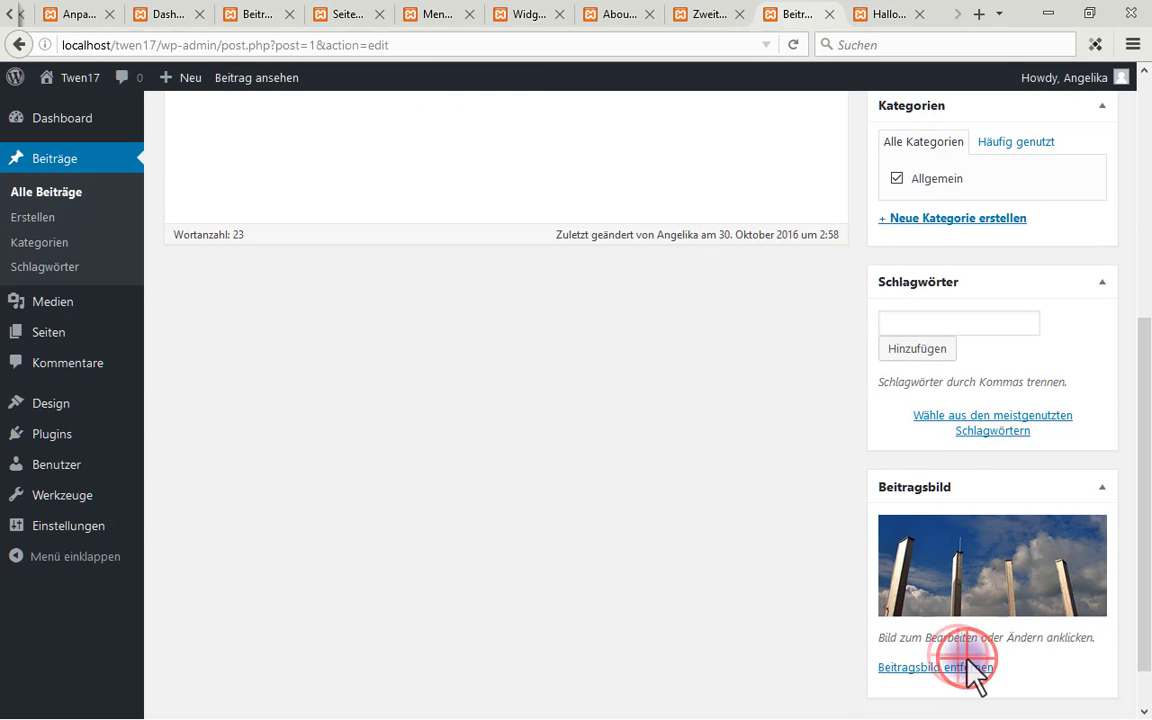
click(965, 665)
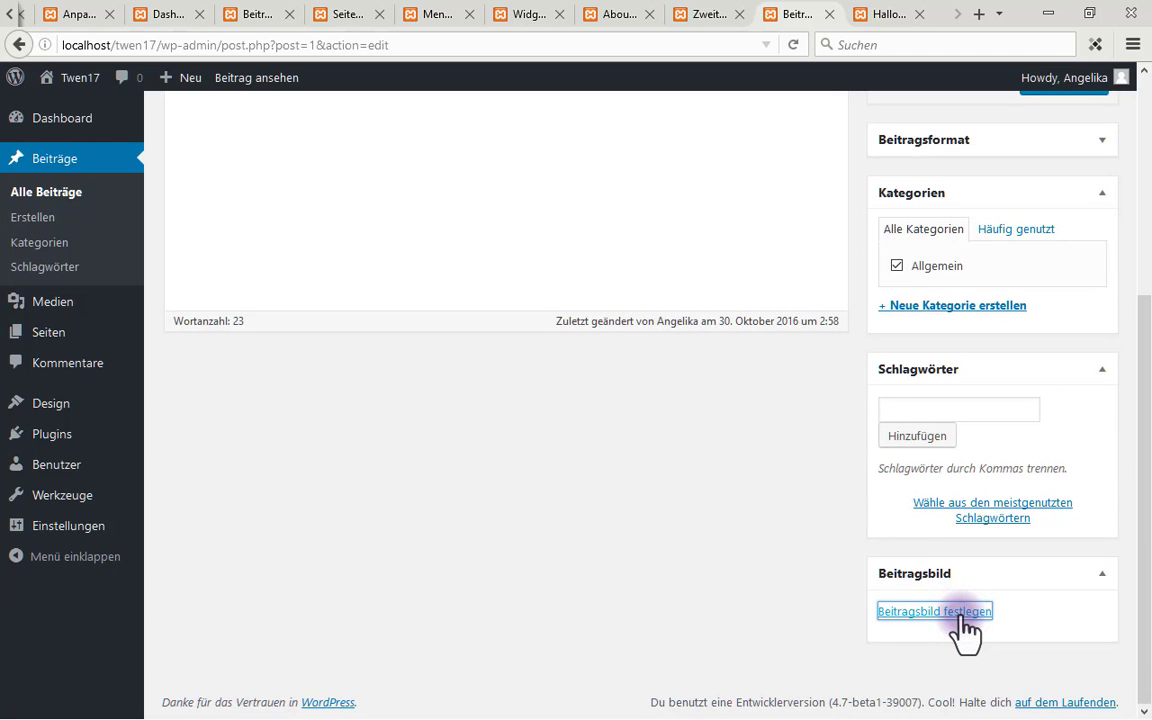
click(960, 614)
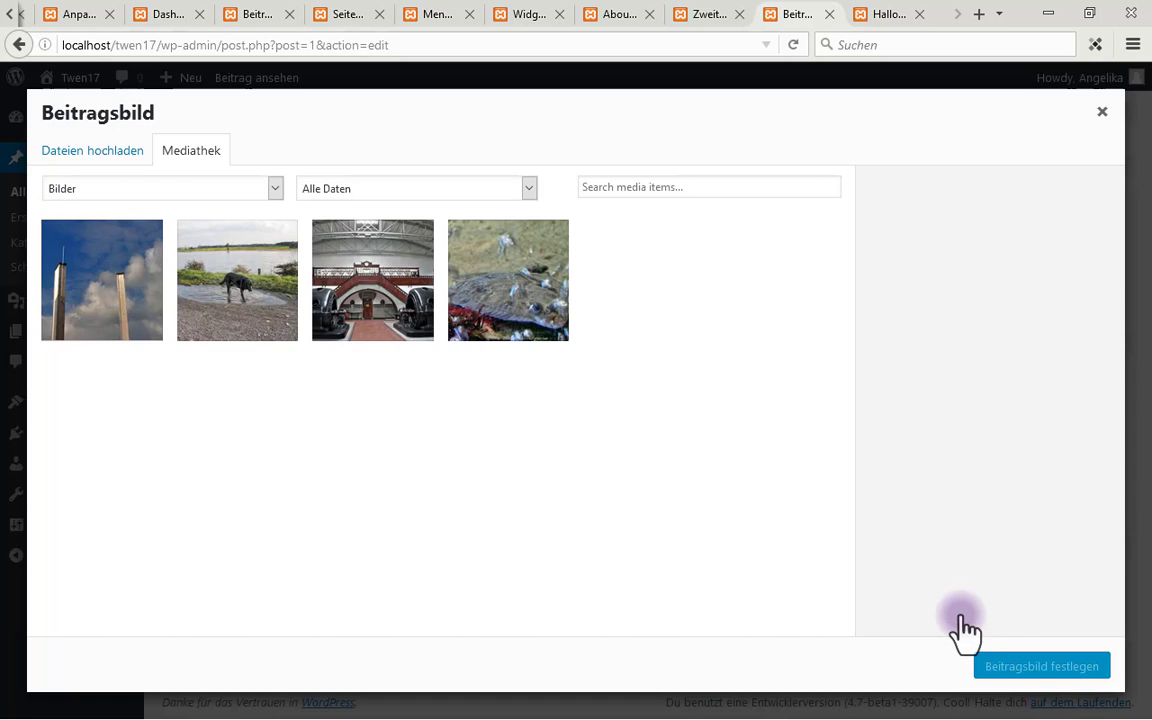
click(237, 325)
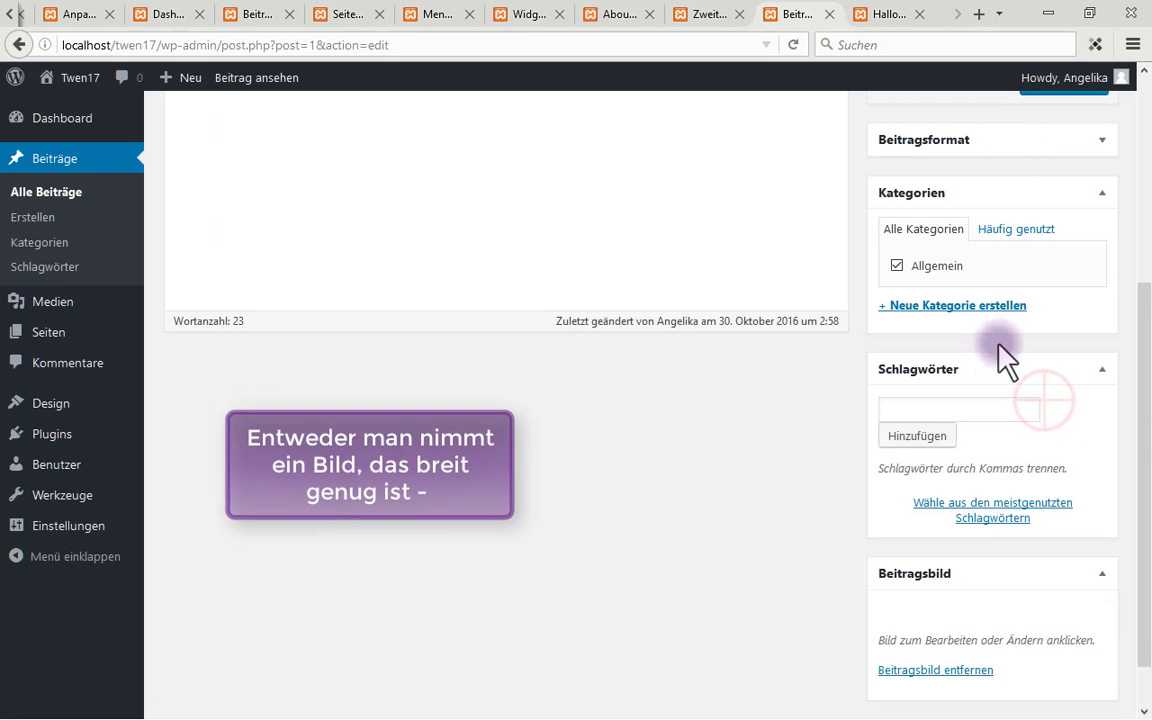
scroll(1003, 360, up, 5)
click(1062, 391)
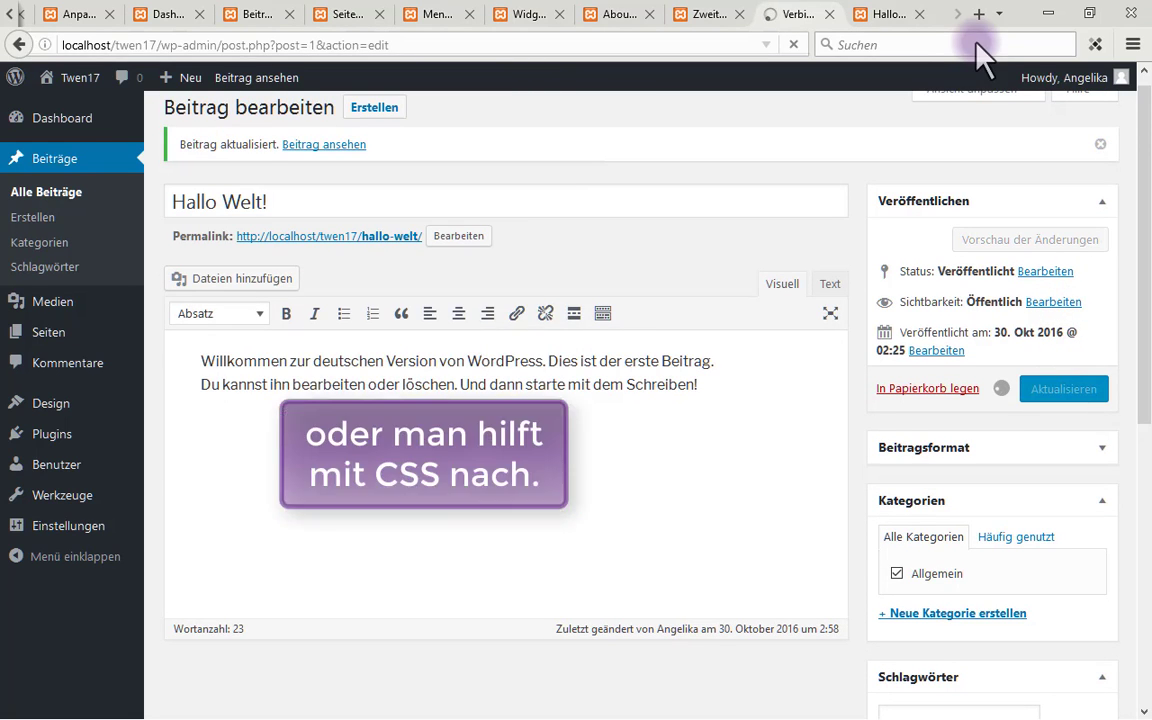
Reload the published Hallo Welt! post and check how the new featured image is displayed above the text
click(890, 16)
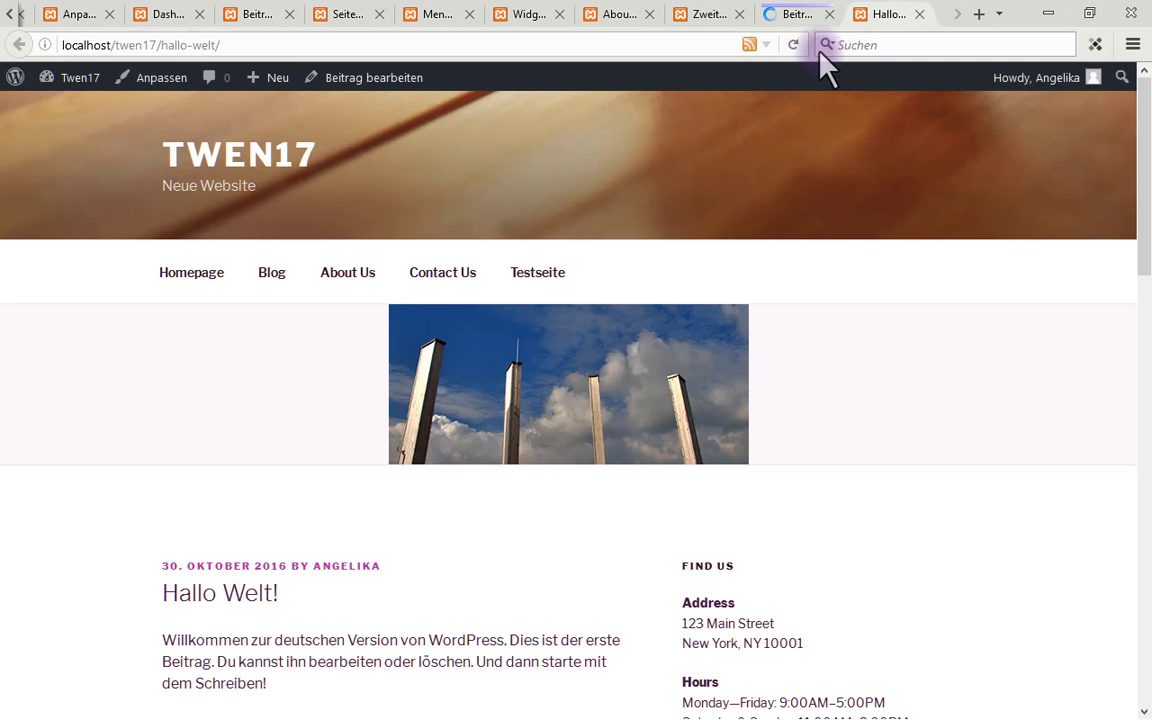
click(793, 45)
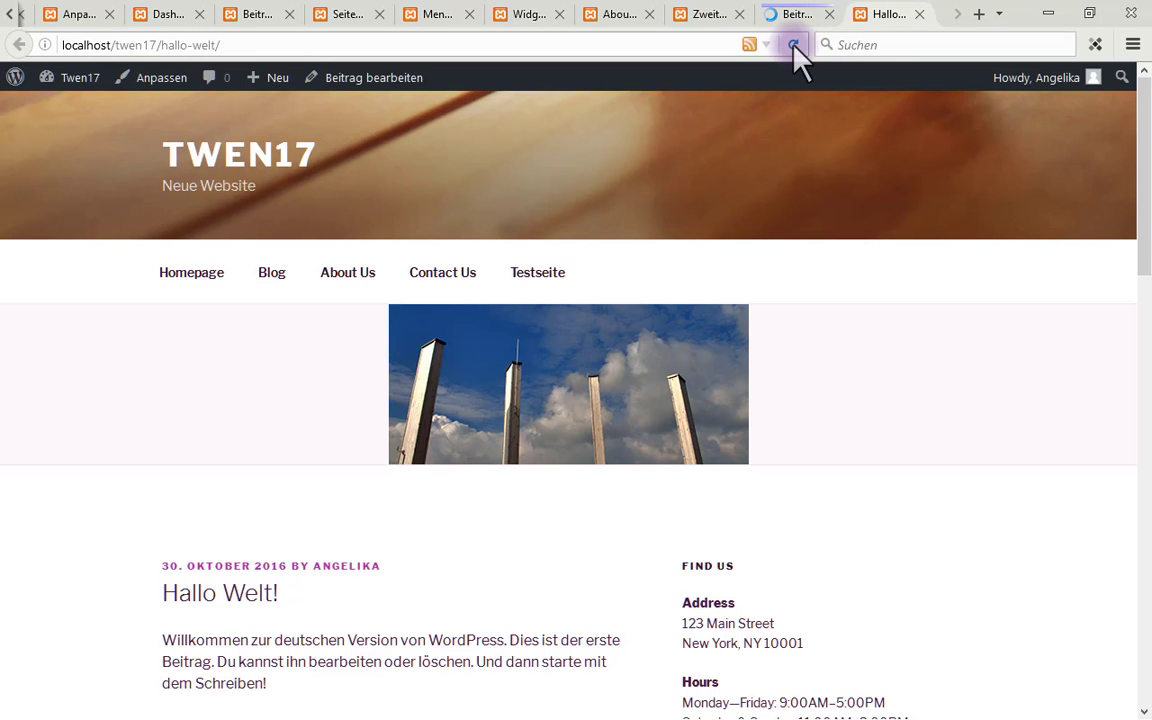
click(793, 45)
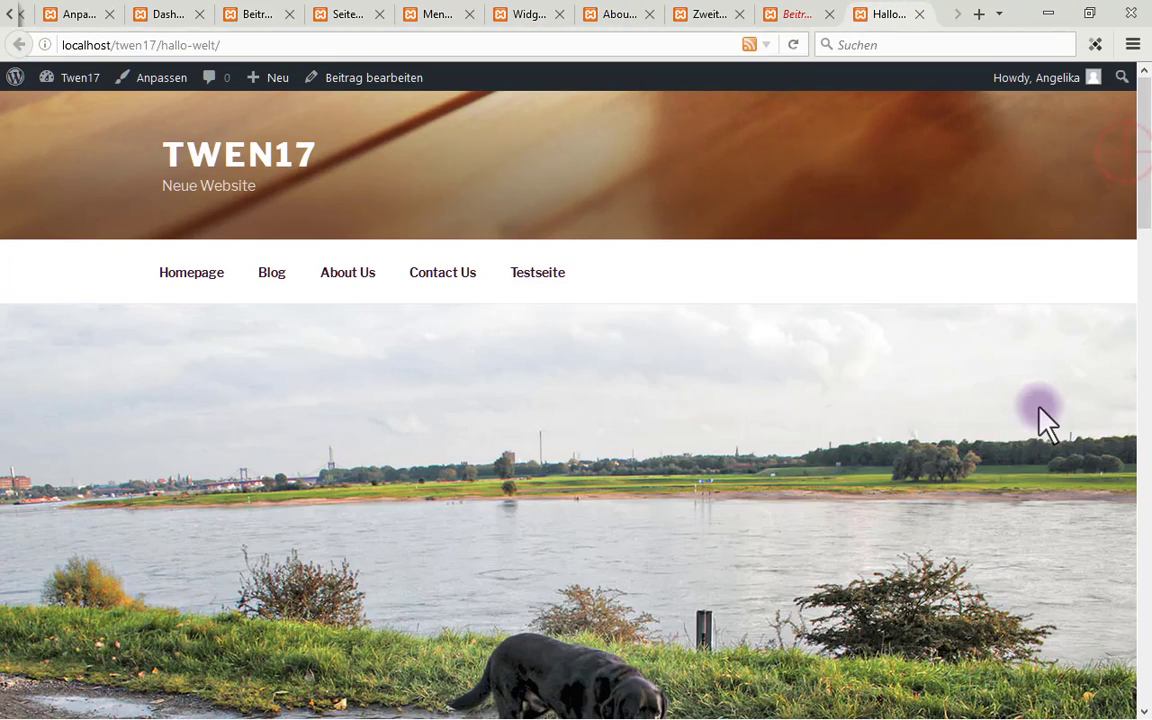
drag(1144, 160, 1149, 340)
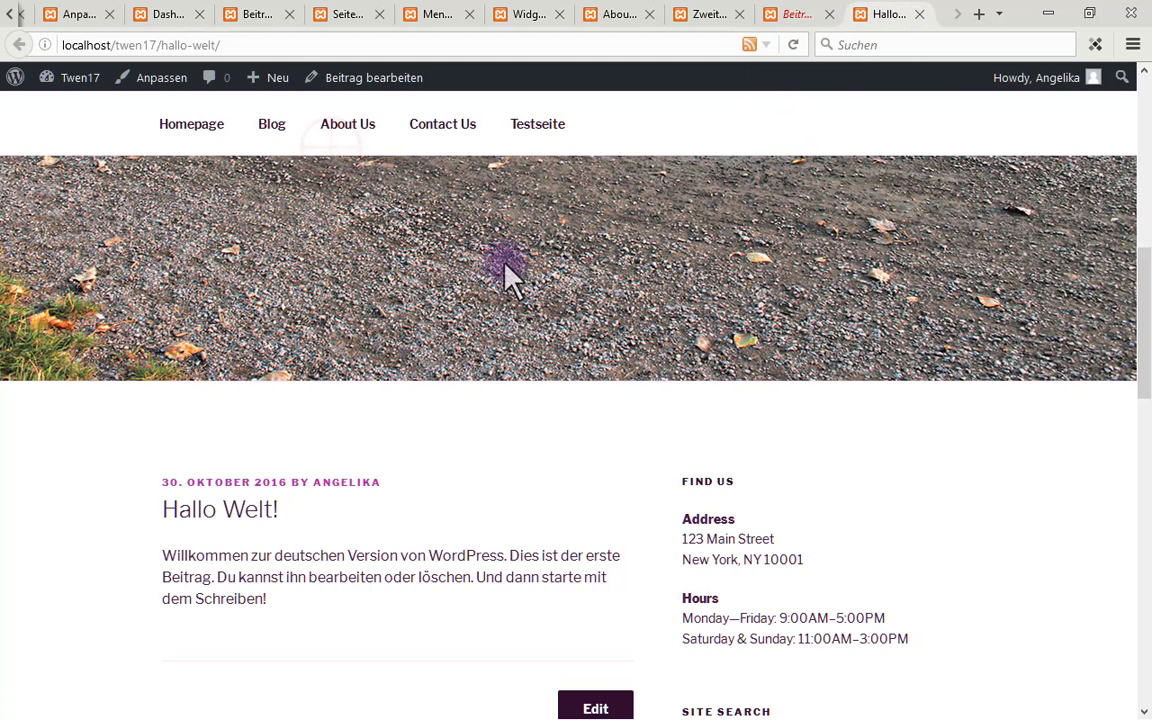
View the live About Us page and examine its featured image and the content below it
click(340, 127)
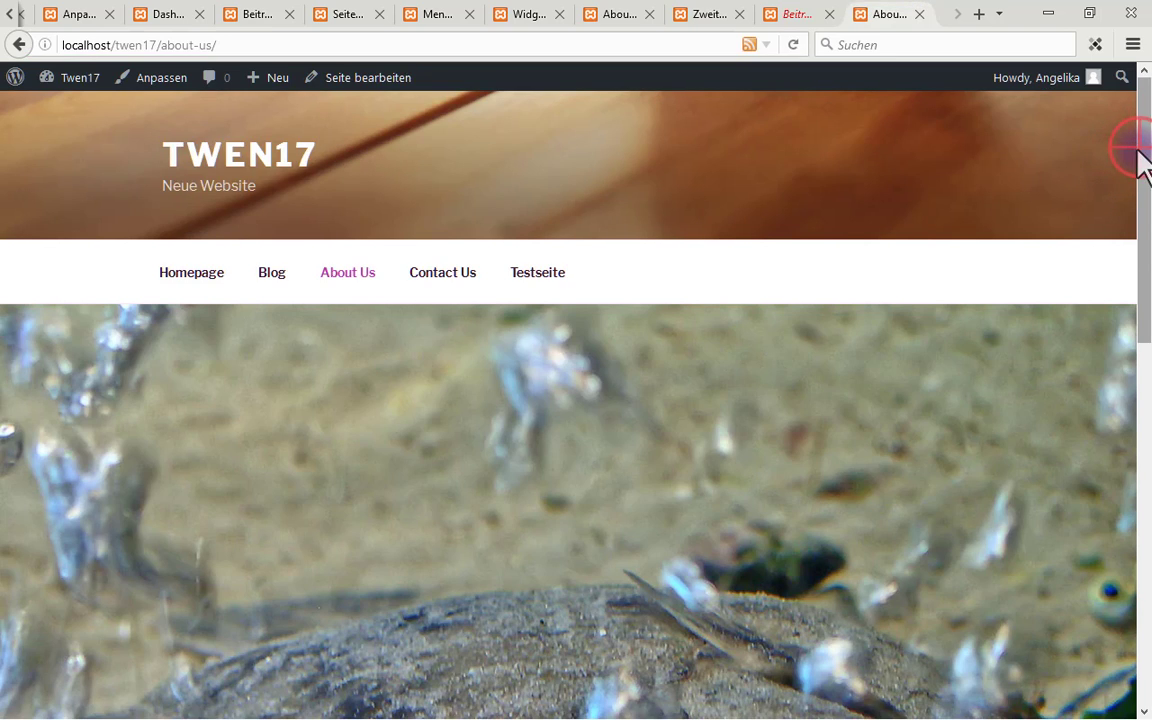
drag(1140, 150, 1145, 575)
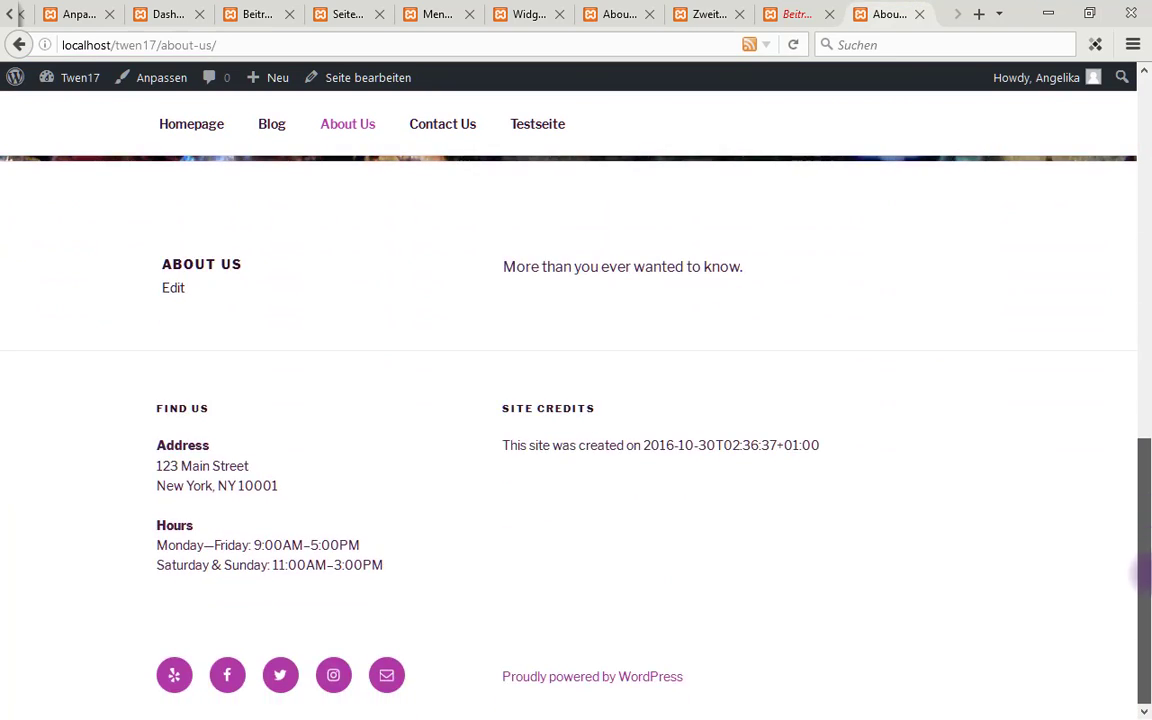
scroll(710, 183, up, 15)
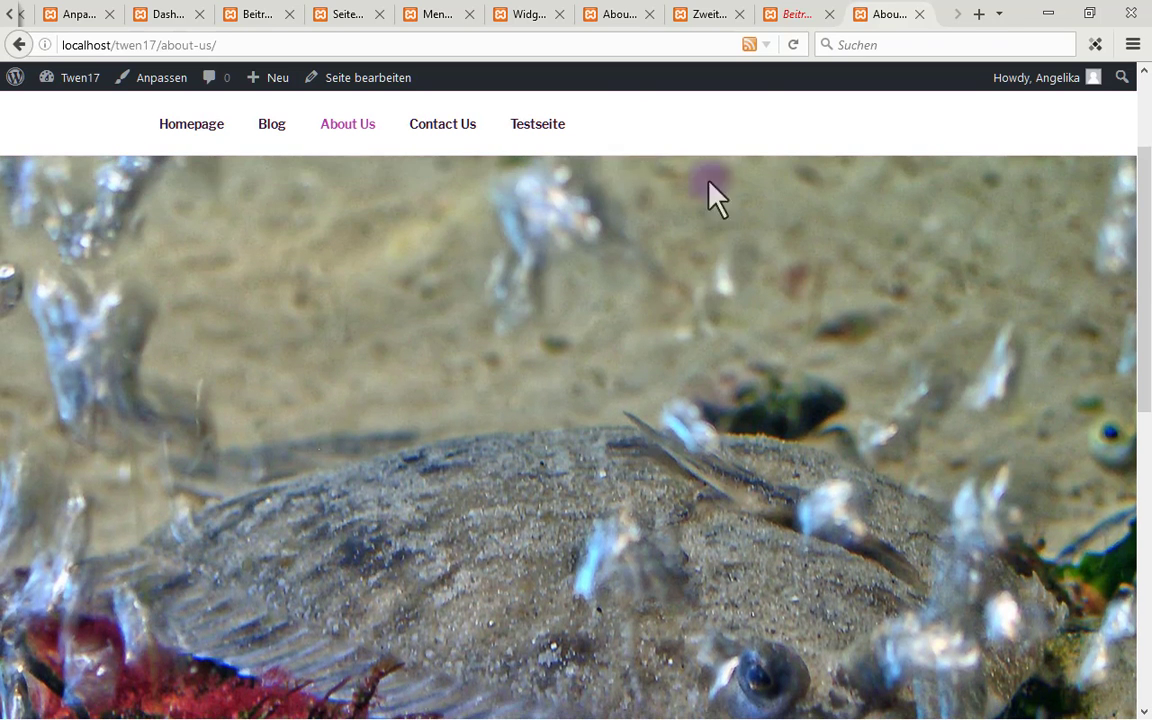
Compare the featured image of A homepage section on the homepage with its display on the section's own published page
click(172, 116)
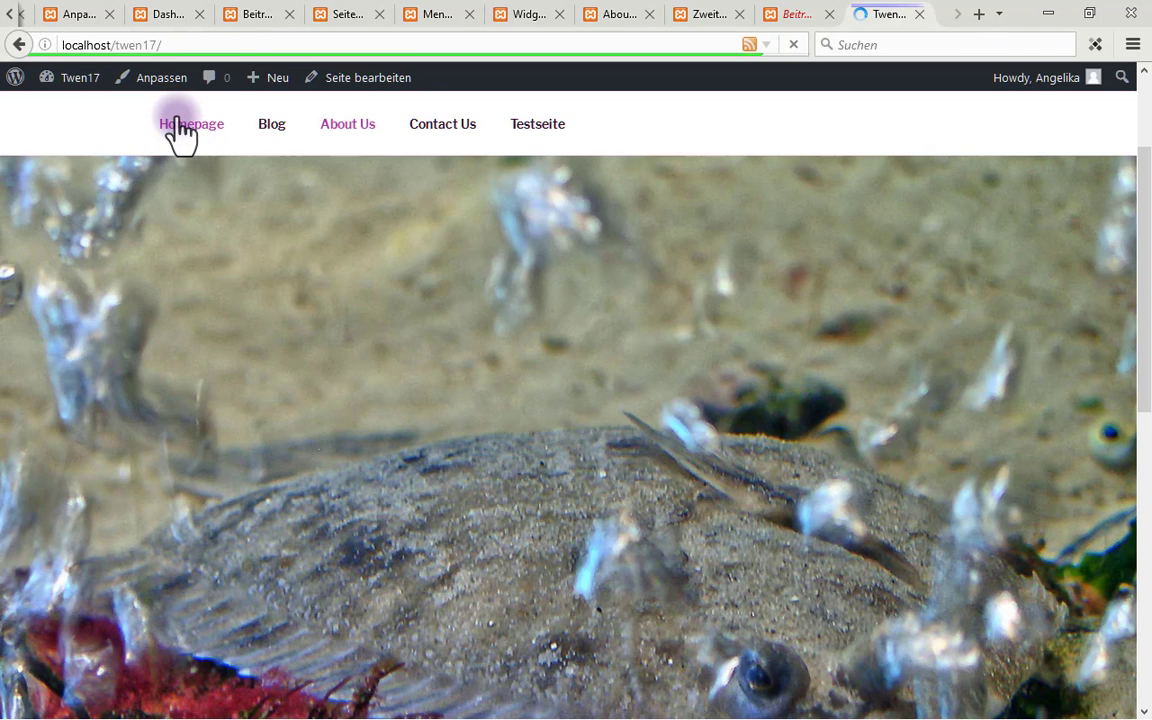
scroll(440, 395, down, 10)
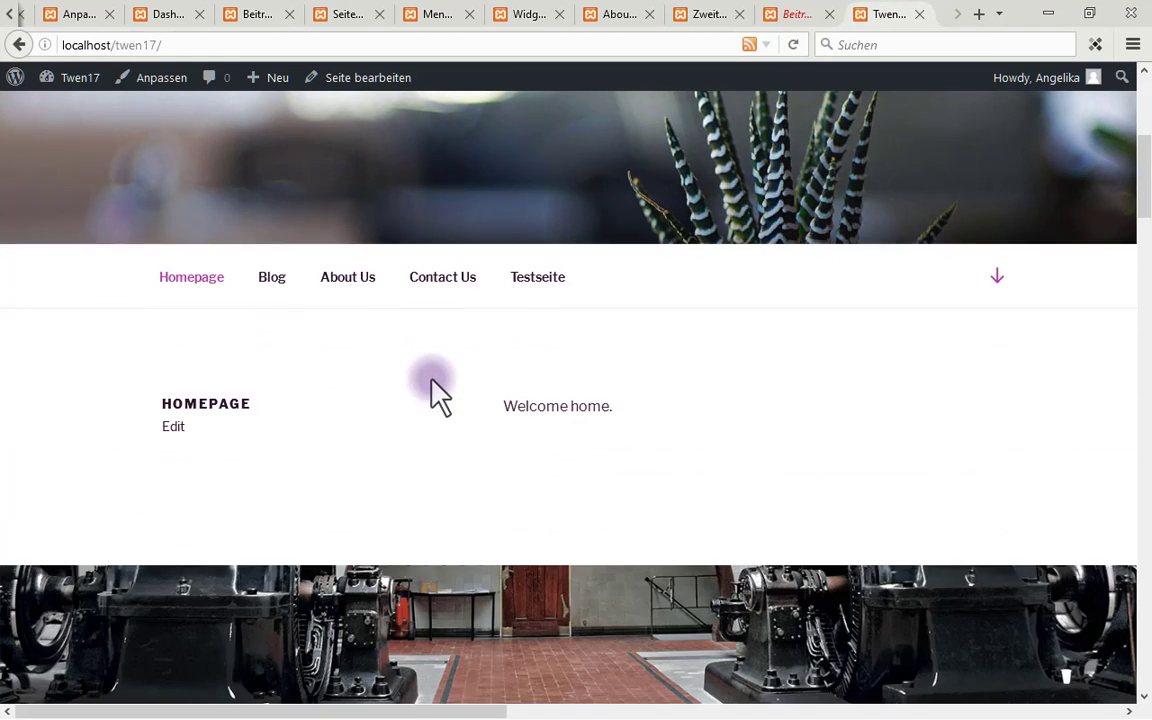
scroll(434, 385, down, 1)
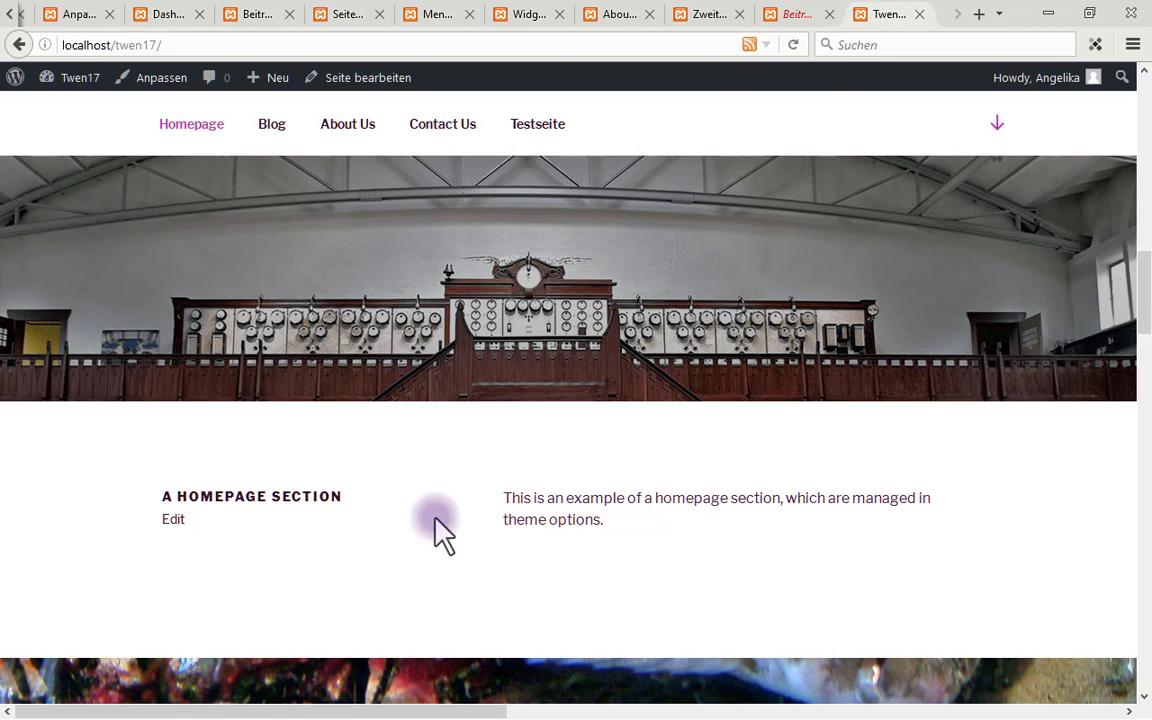
click(170, 519)
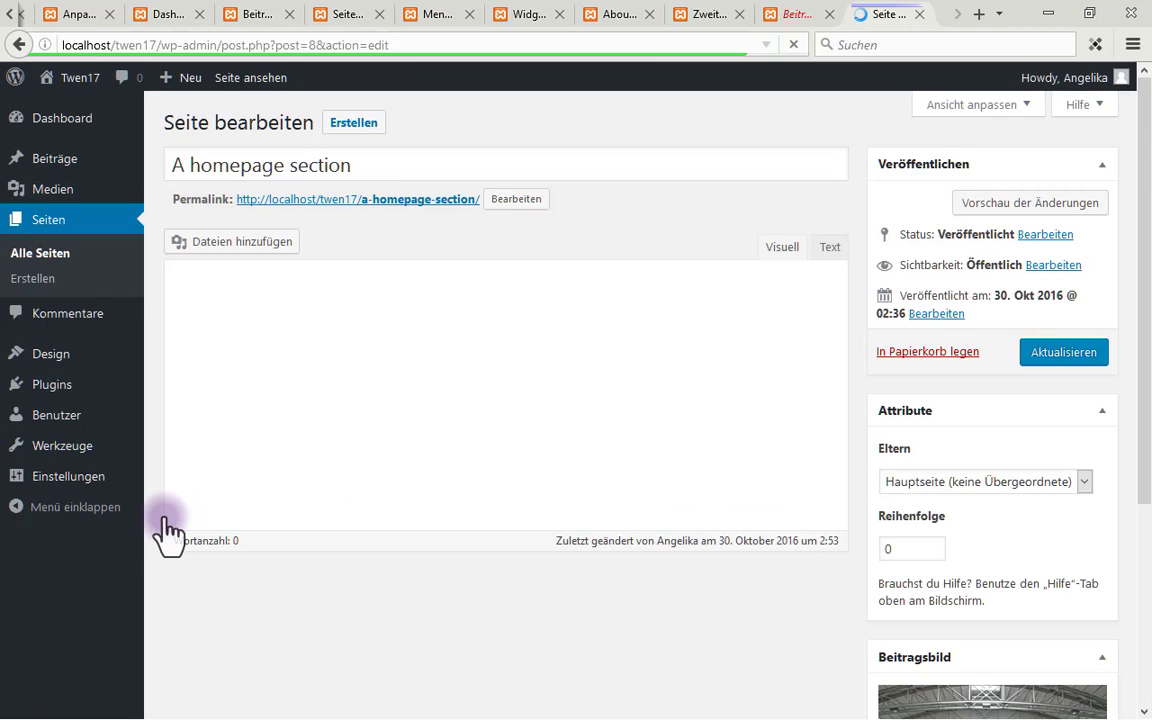
click(401, 199)
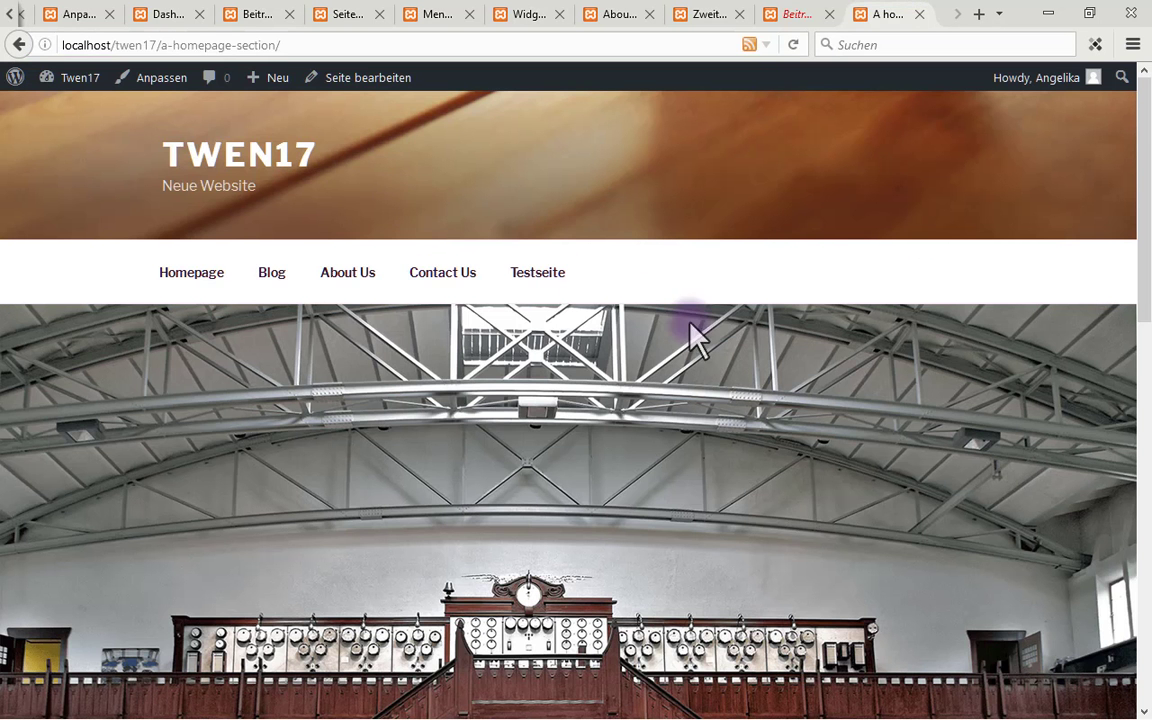
scroll(715, 355, down, 3)
scroll(722, 370, down, 5)
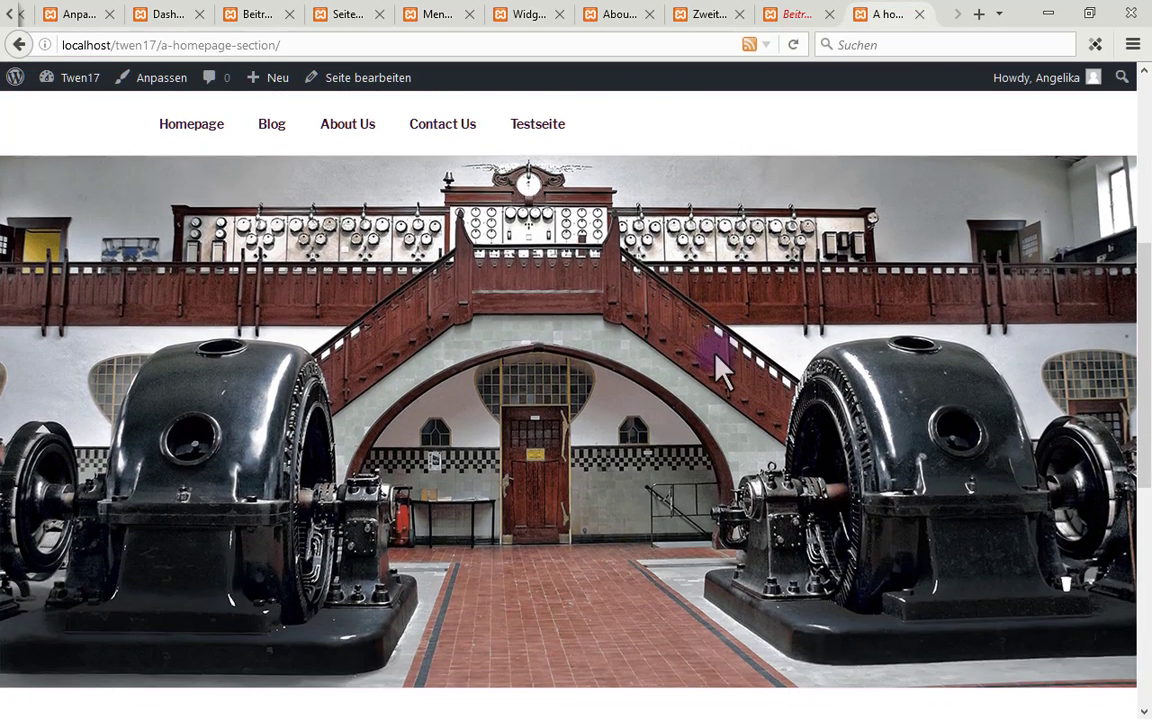
Look over the title and text below the featured image on the published A homepage section page
scroll(722, 370, down, 5)
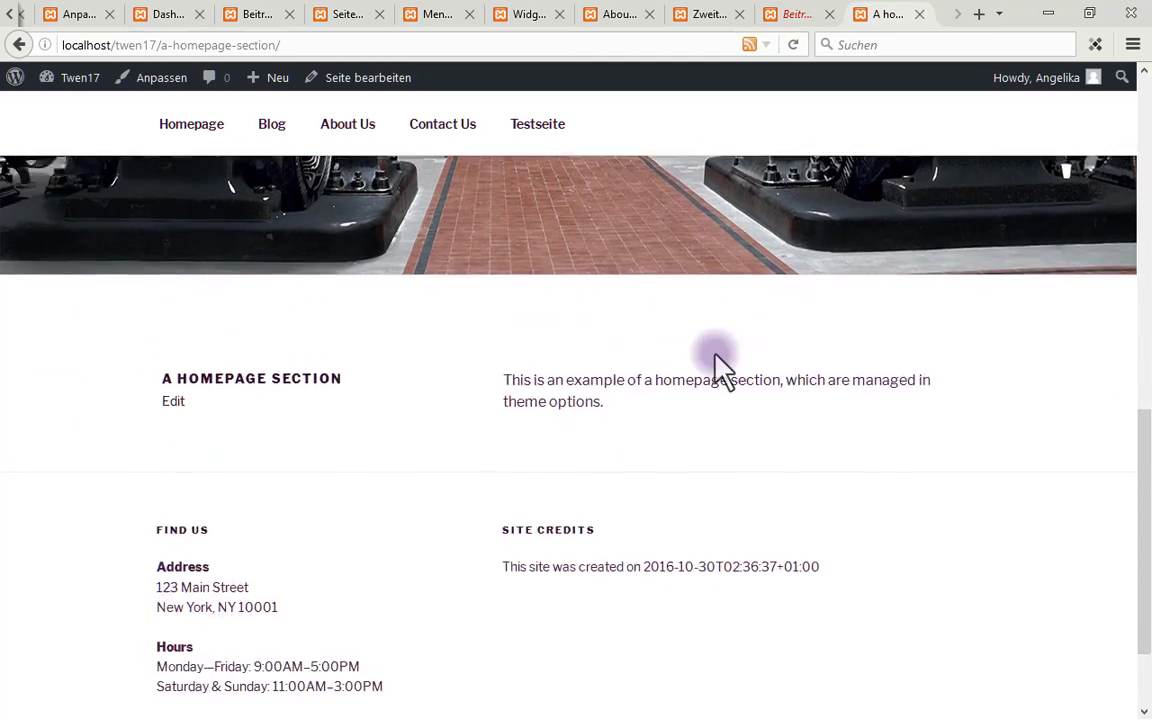
scroll(720, 368, up, 10)
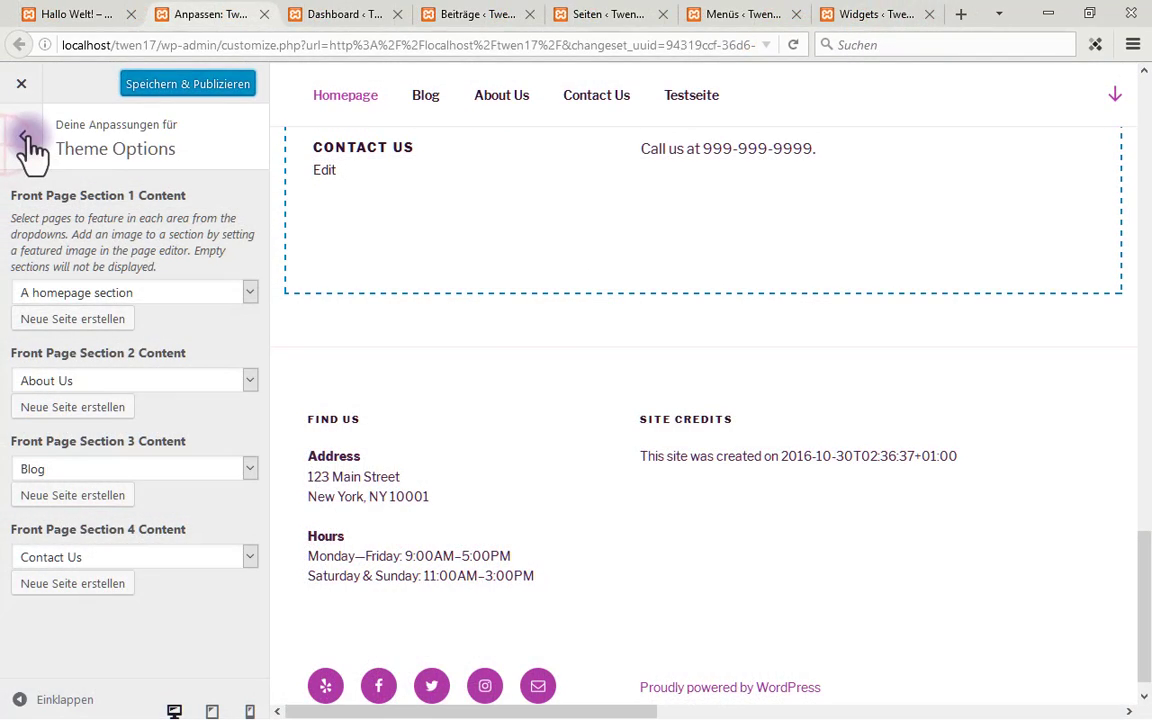
Leave the Theme Options in the Customizer, reload it and examine the homepage preview from the header image to the first section
click(24, 137)
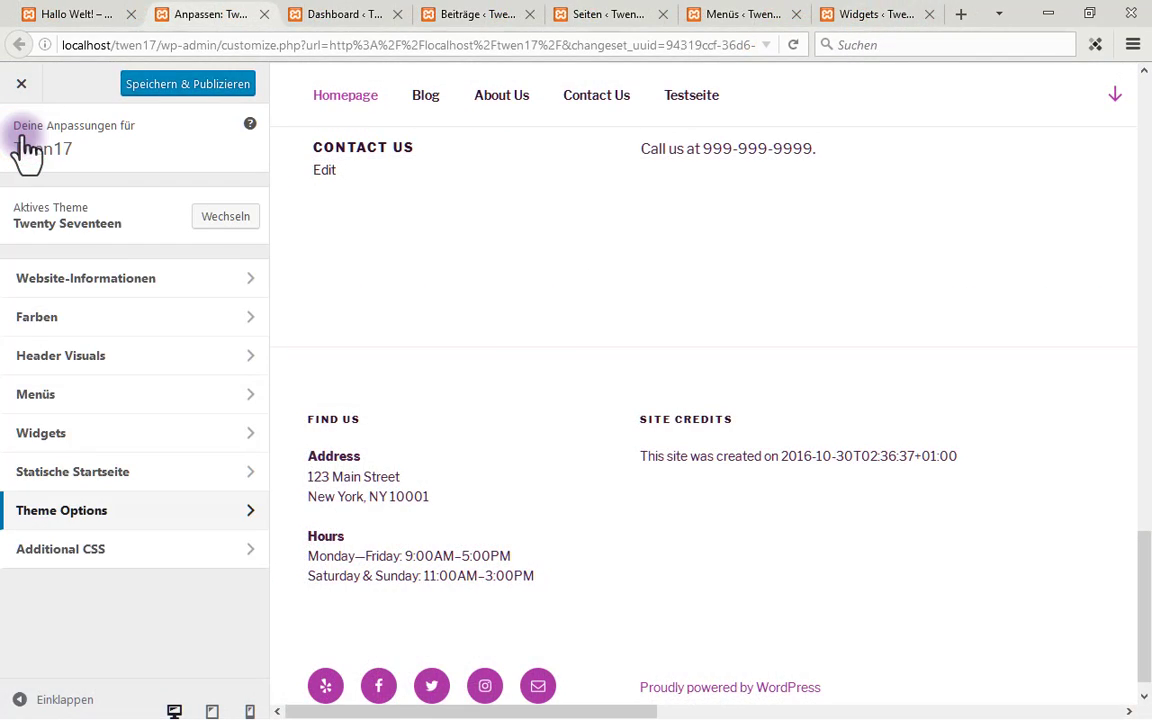
click(1142, 586)
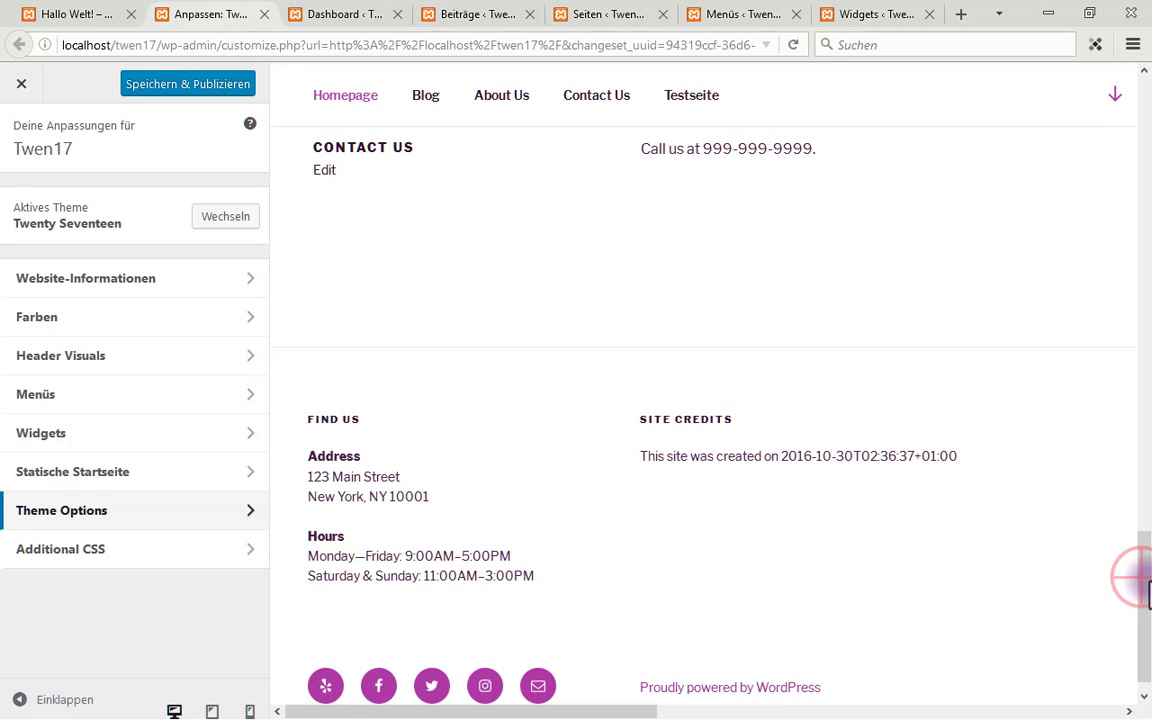
drag(1142, 590, 1082, 274)
click(793, 45)
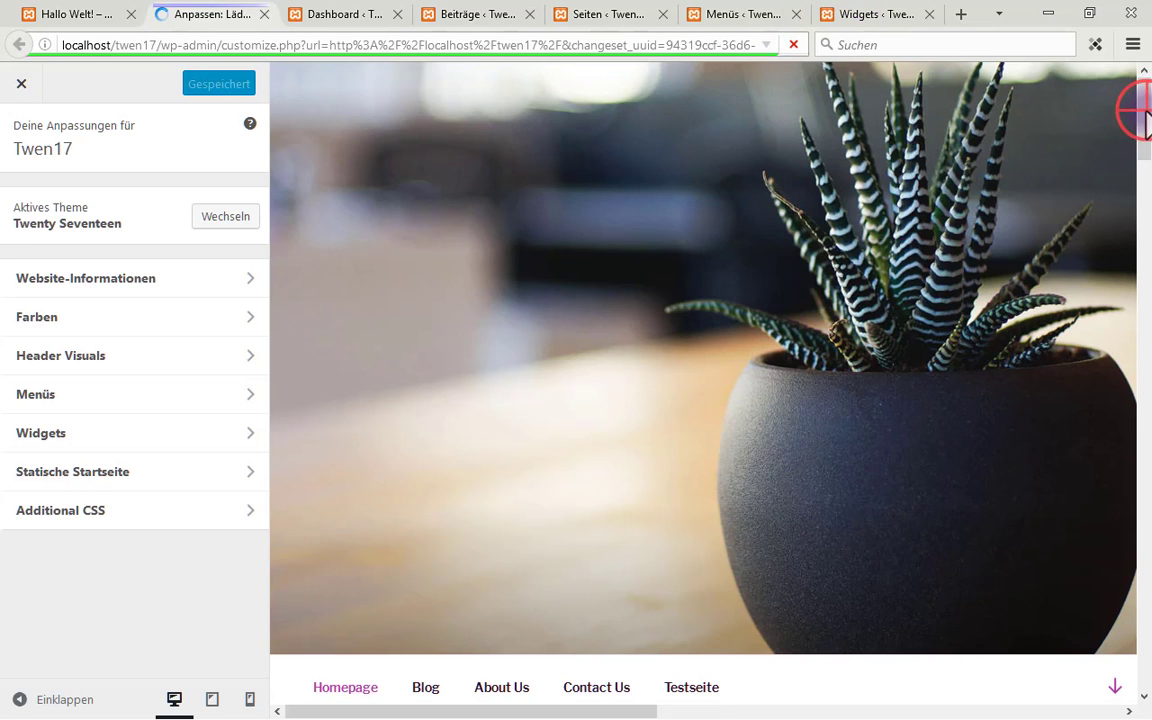
click(1144, 148)
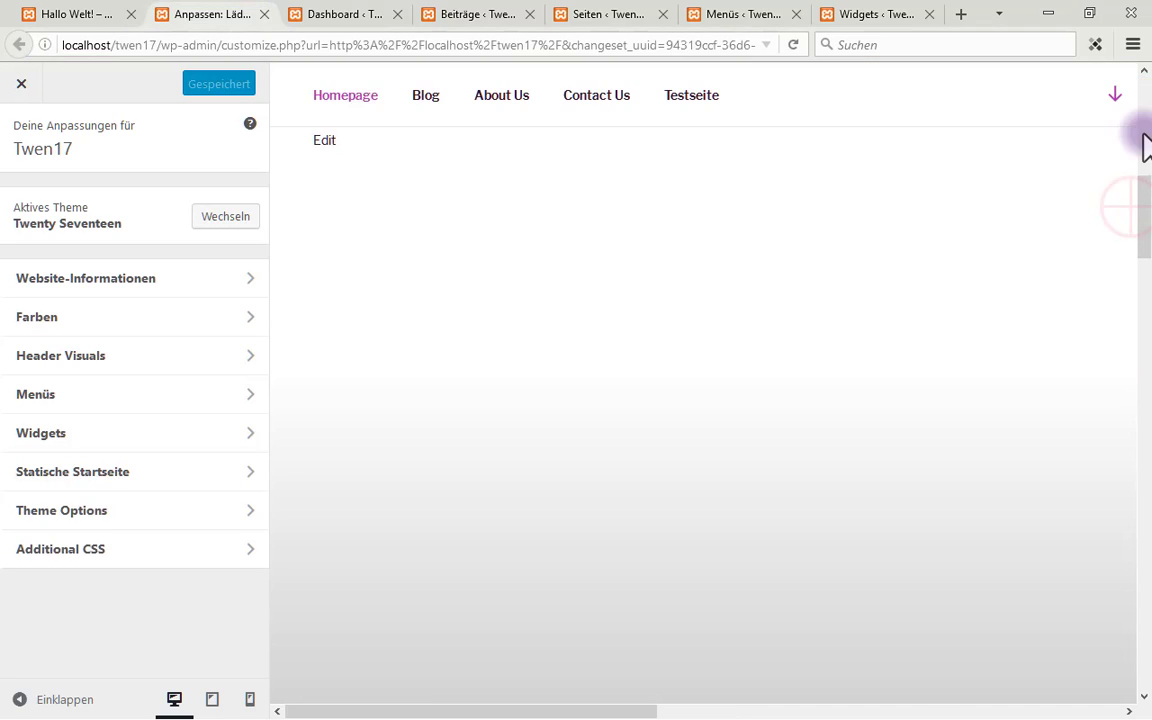
drag(1146, 200, 1072, 105)
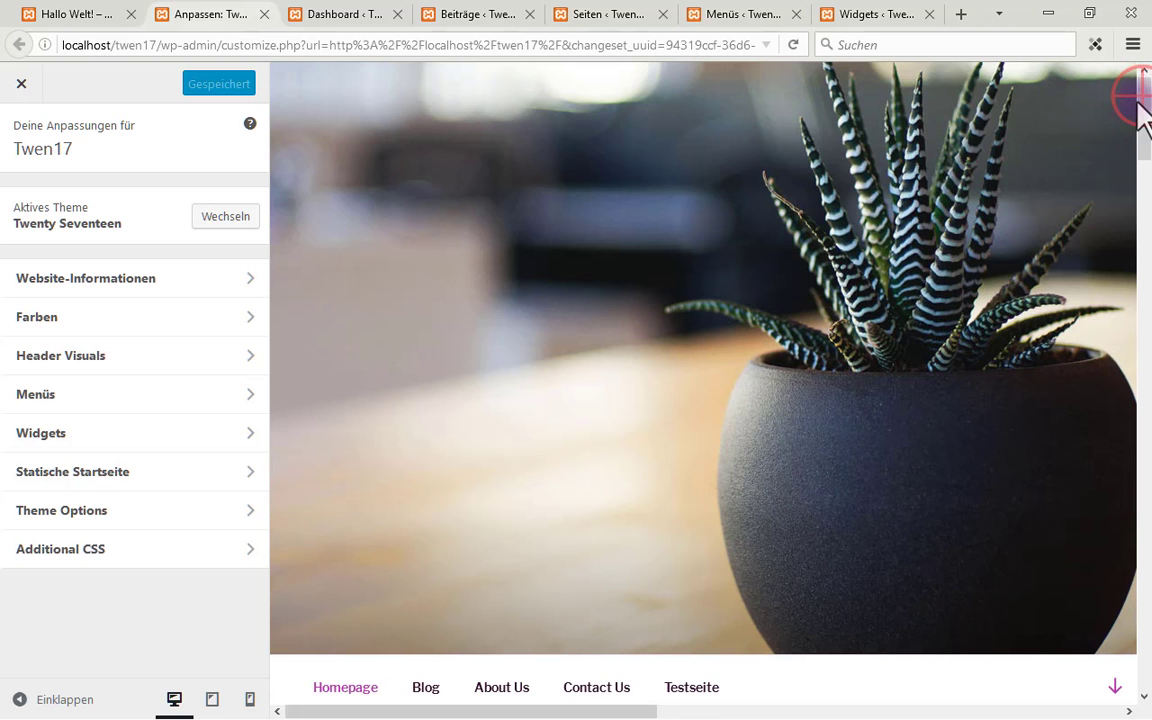
drag(1143, 100, 1146, 195)
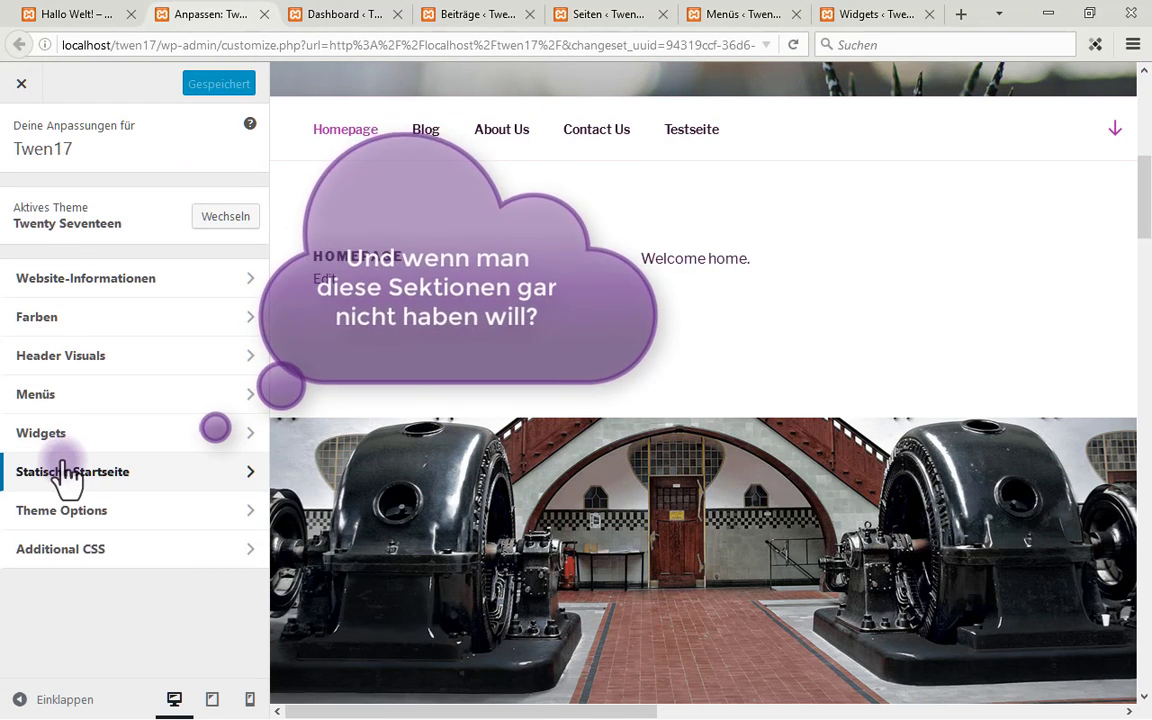
Reset the content of front page sections 1 to 4 to — Auswählen — in the Theme Options and publish the change
click(230, 510)
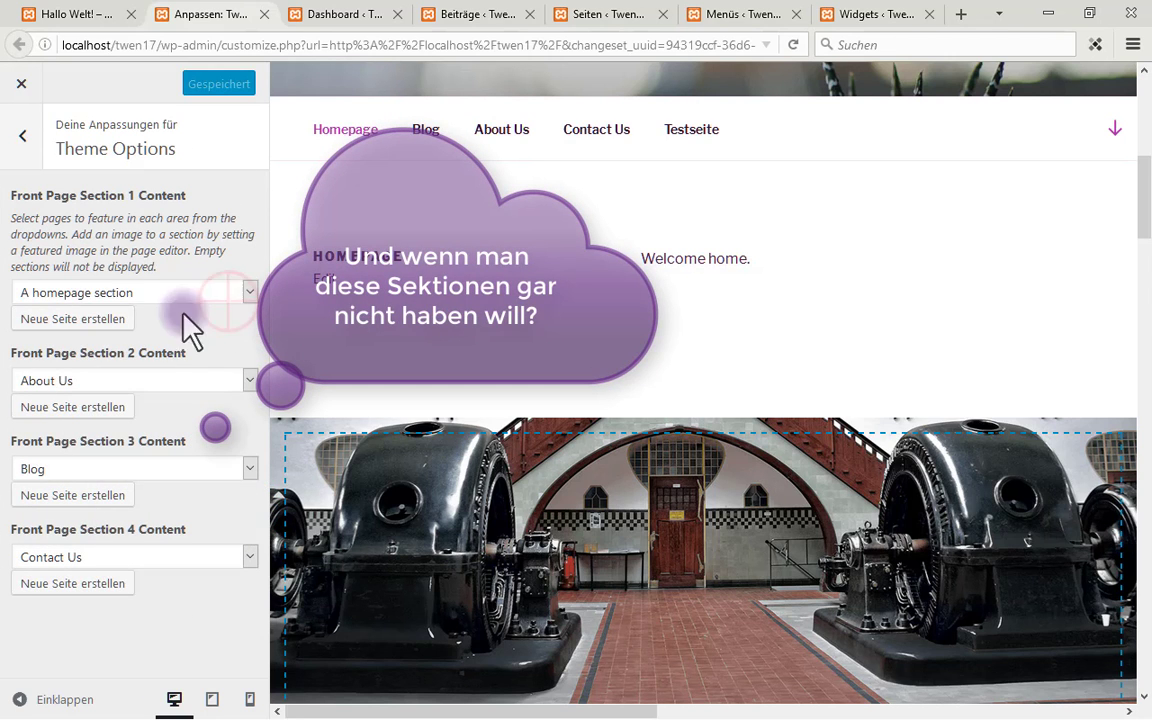
click(247, 292)
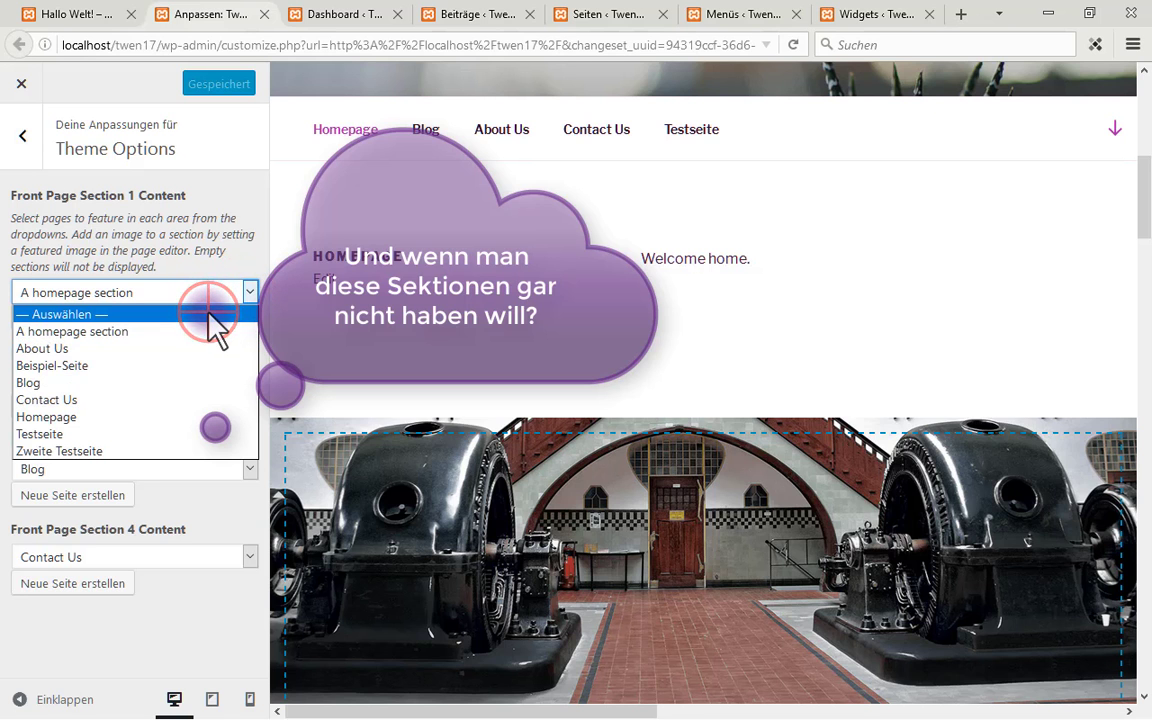
click(210, 314)
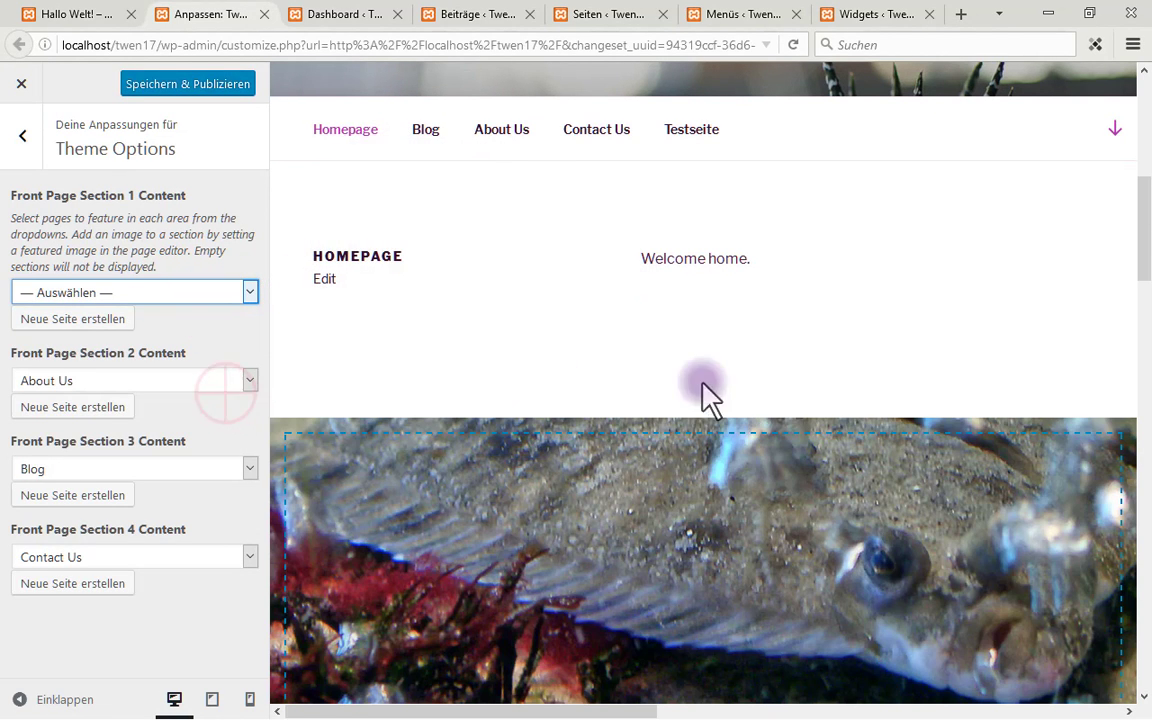
click(247, 381)
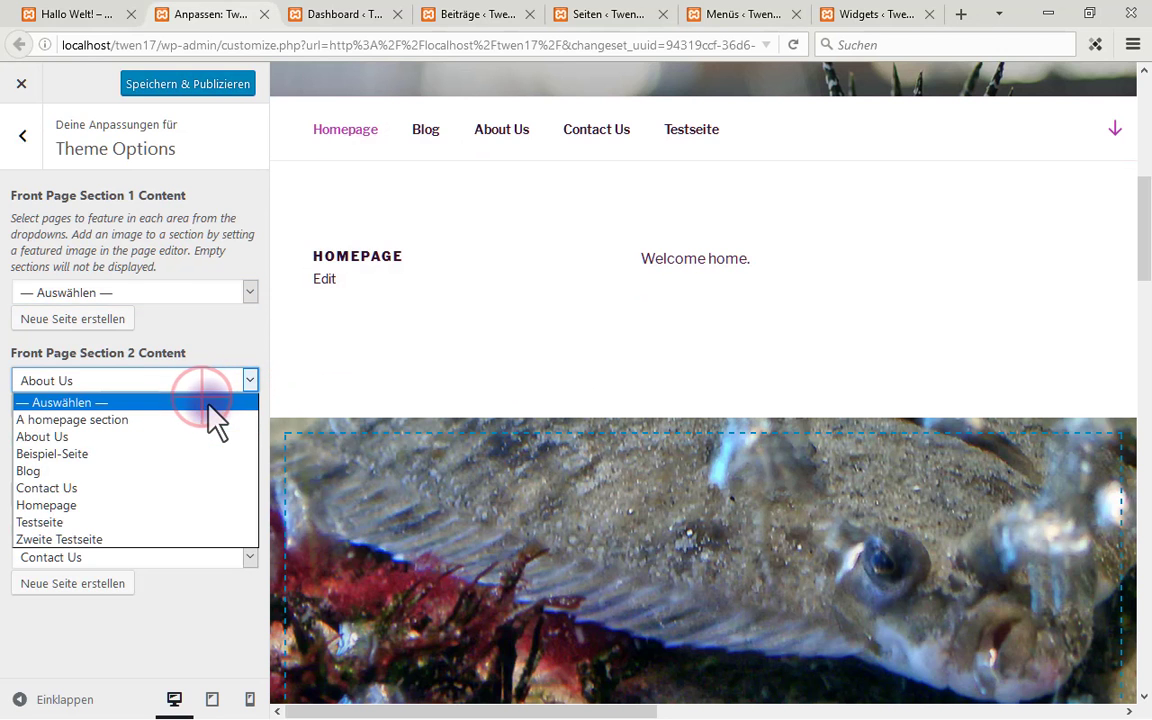
click(205, 403)
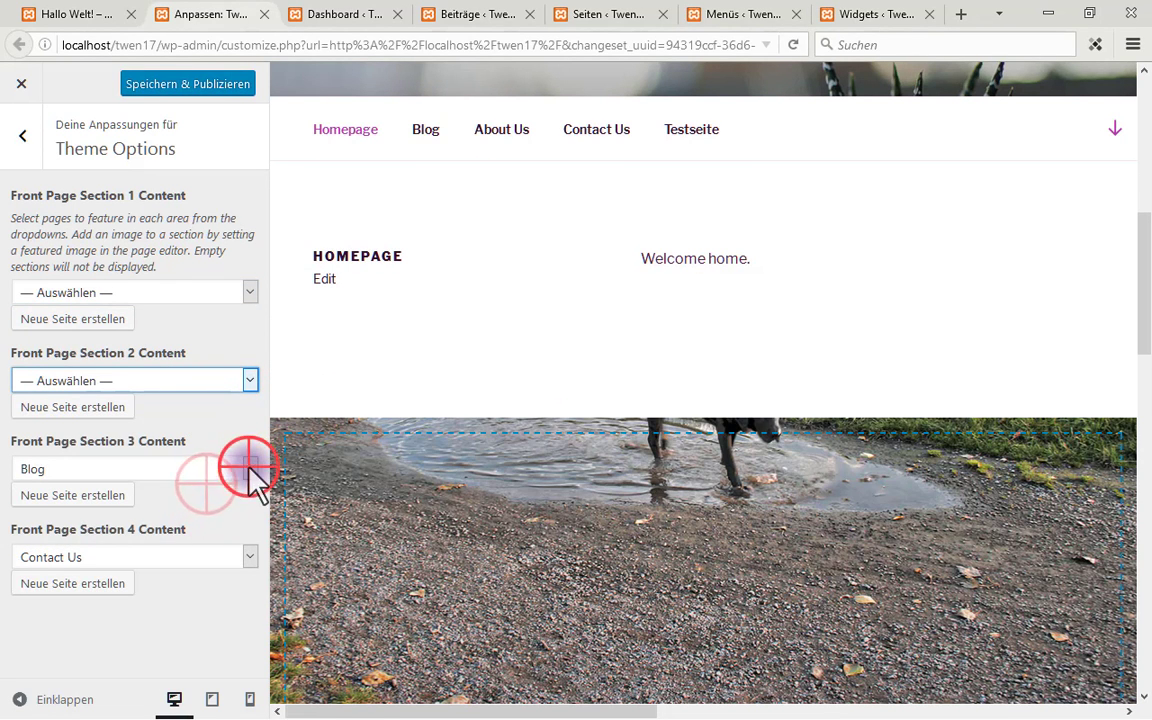
click(248, 469)
click(226, 485)
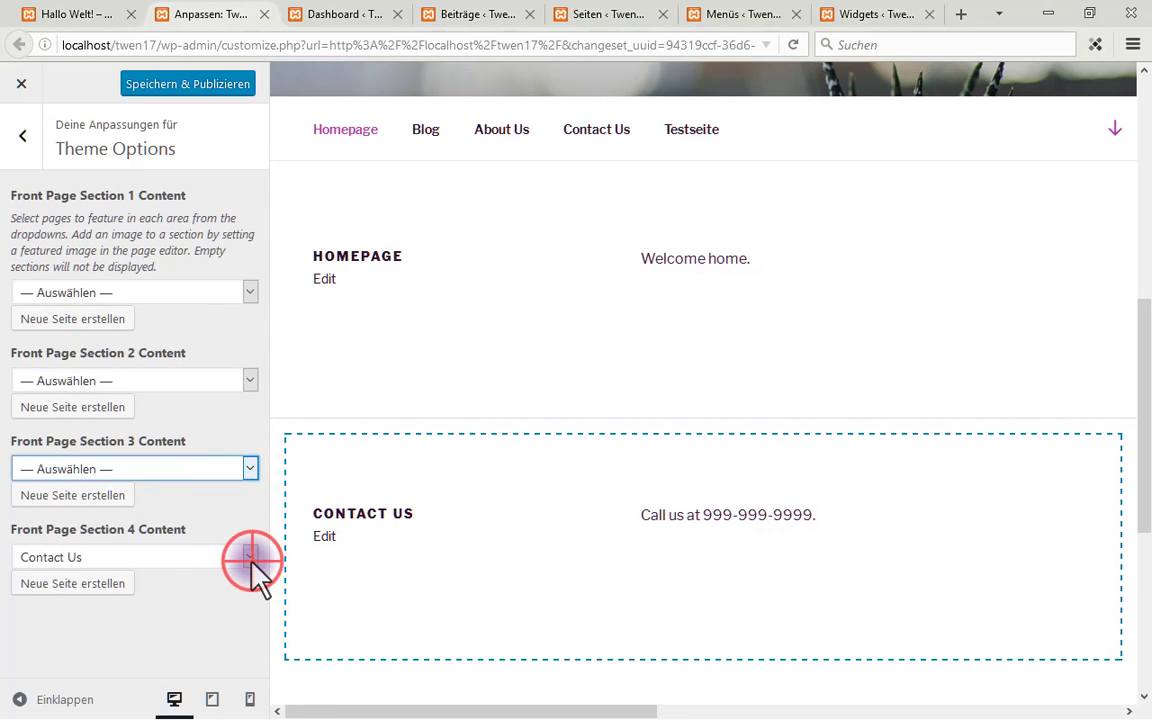
click(249, 557)
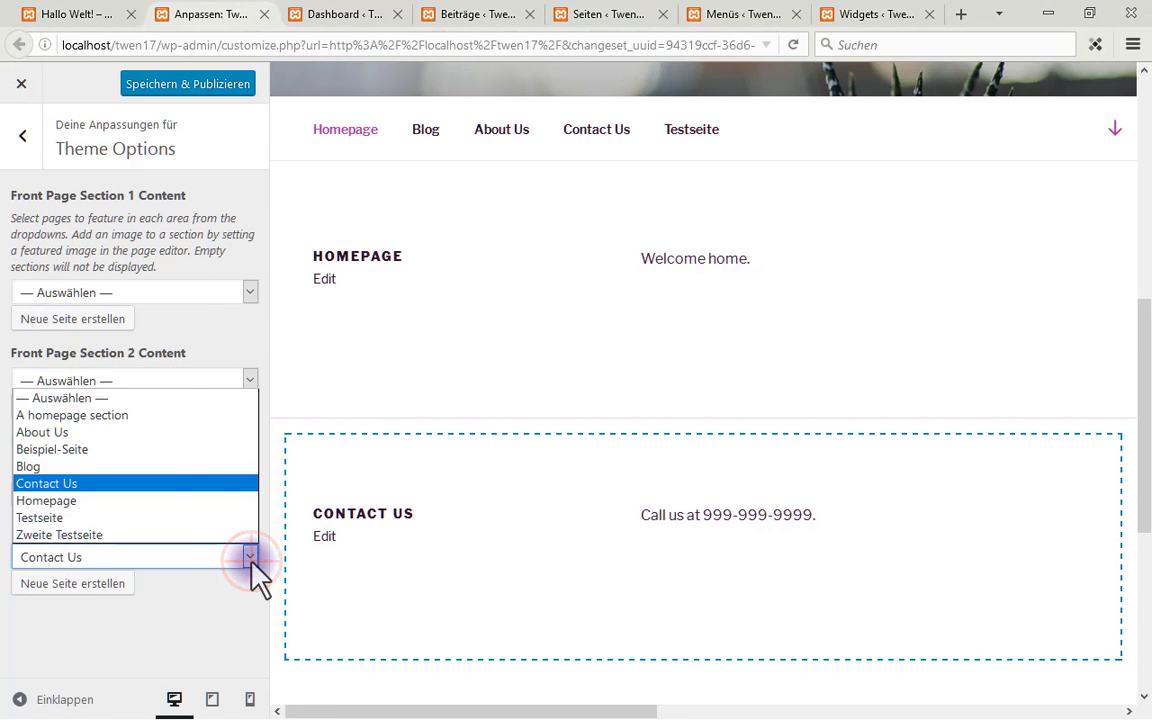
click(184, 398)
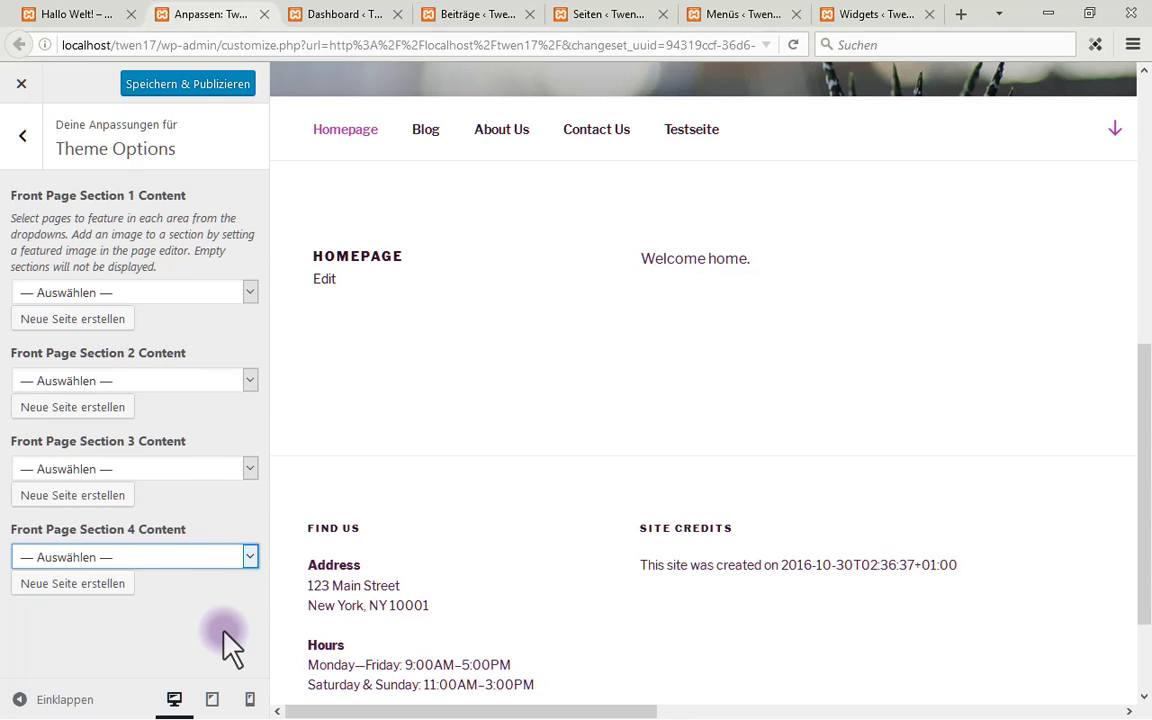
click(183, 92)
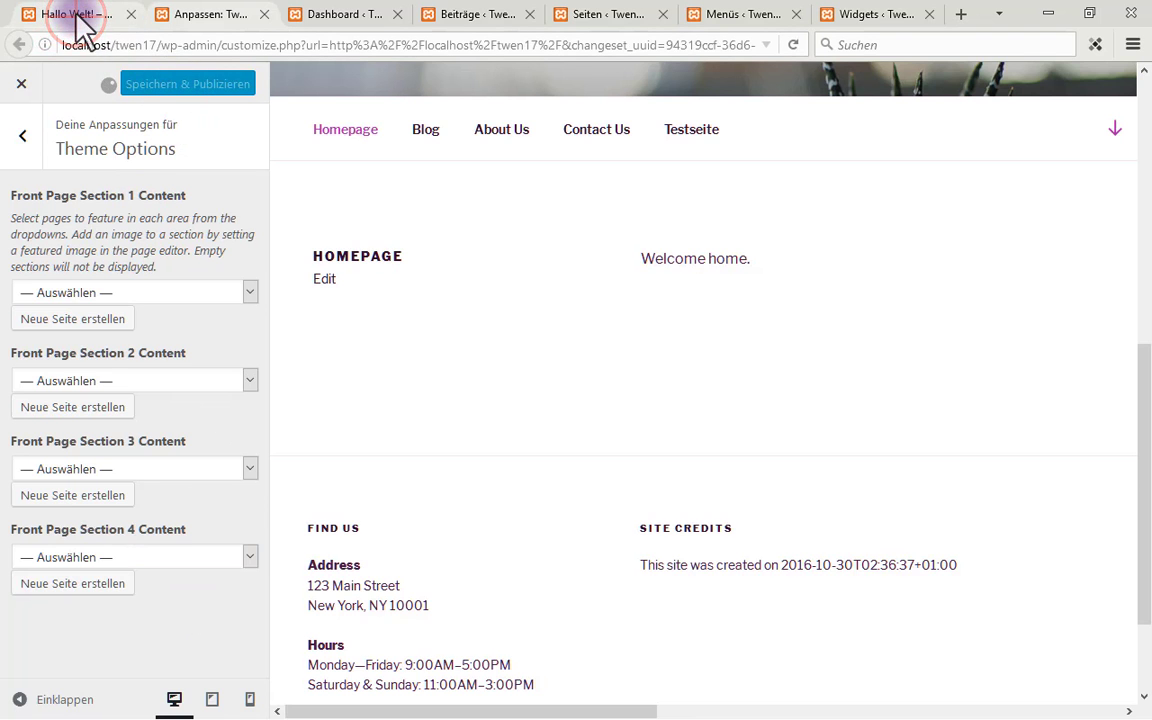
Open the live homepage and examine how its header, menu, content area and footer are displayed without front page sections
key(ctrl+shift+Tab)
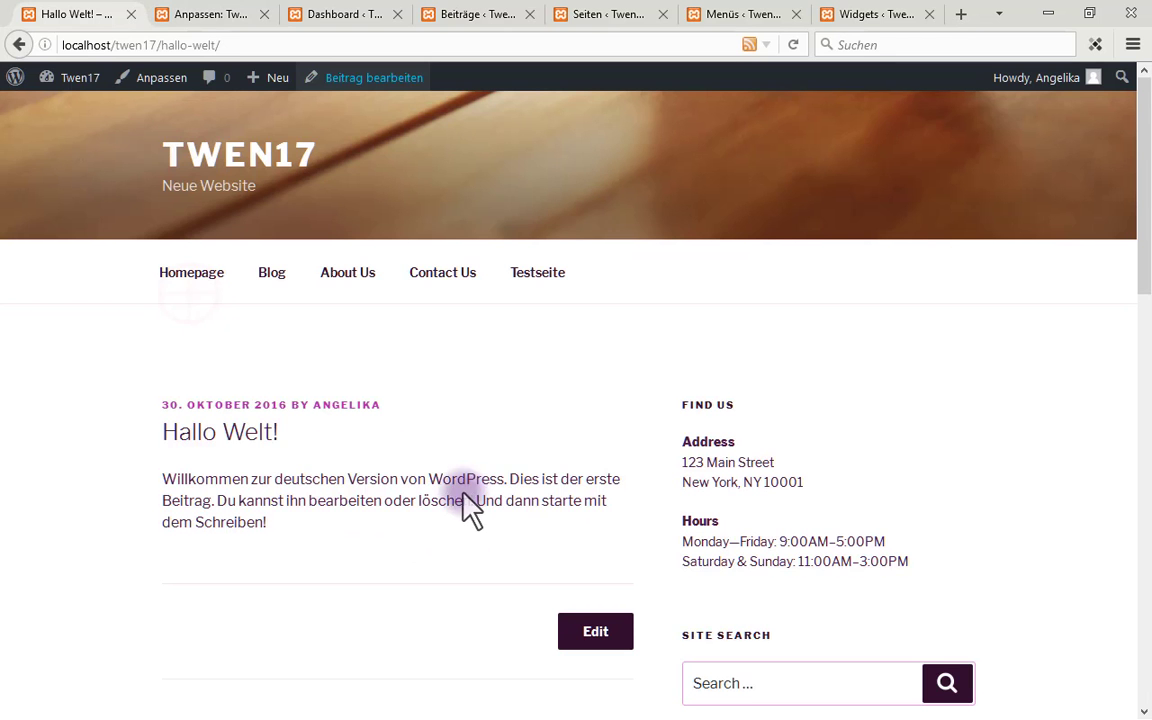
click(192, 273)
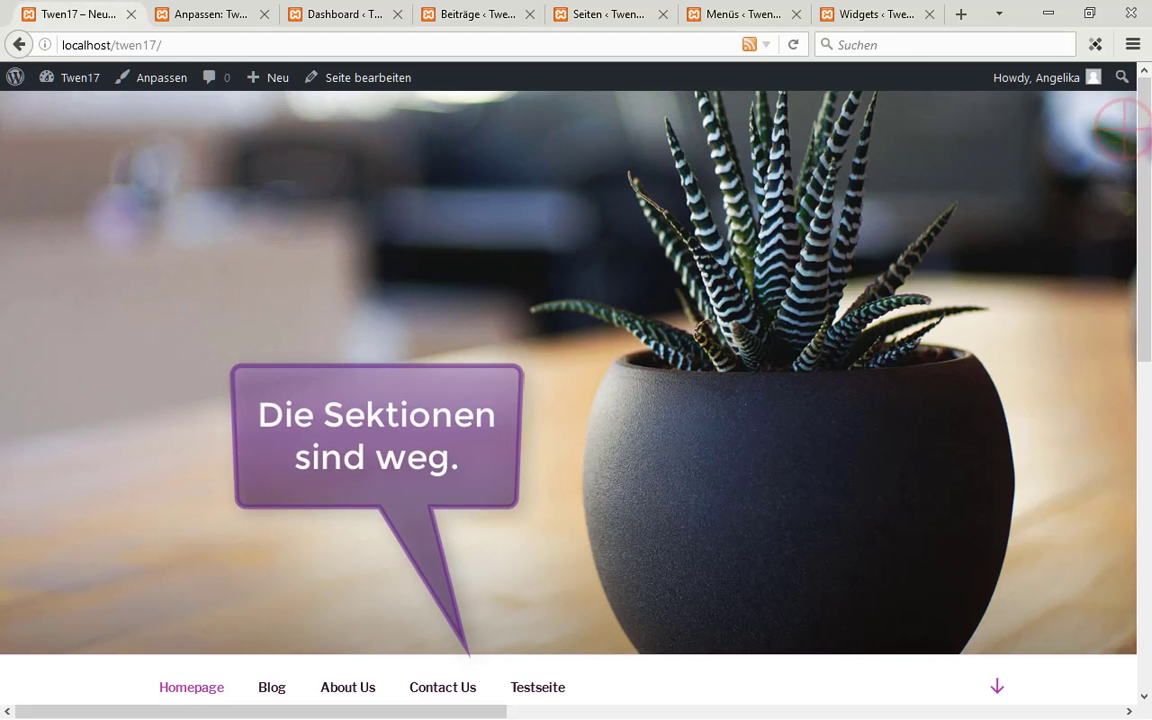
drag(1143, 141, 1143, 365)
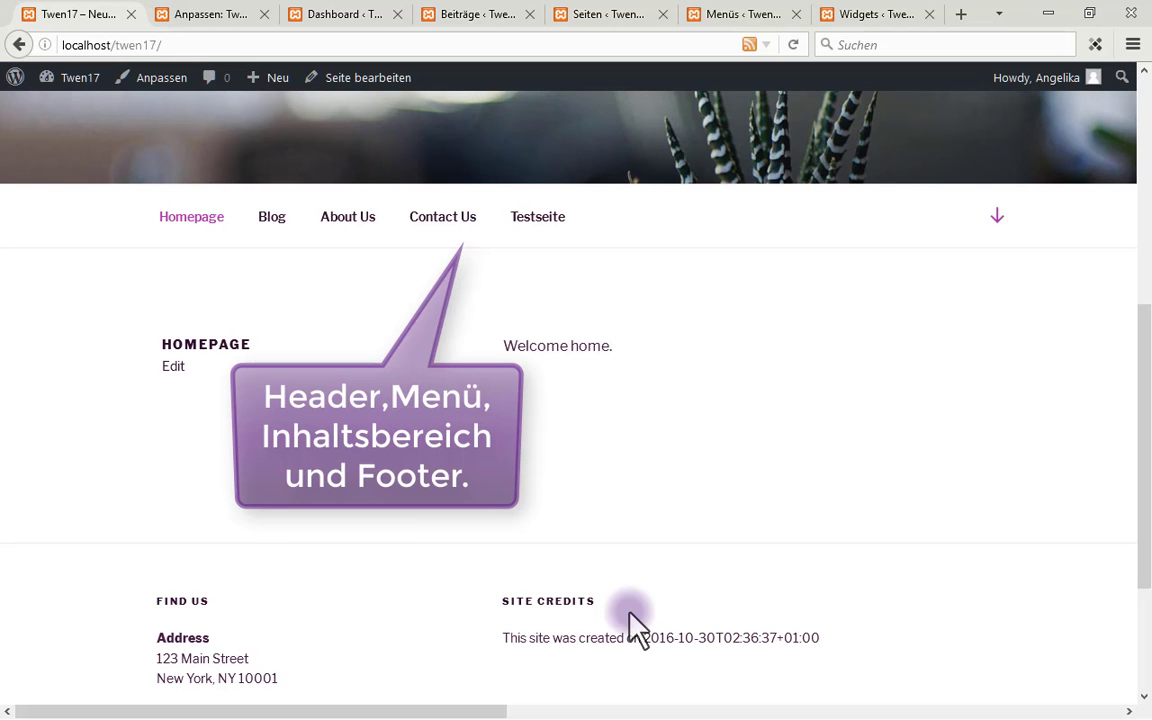
Assign A homepage section to front page section 1 in the Customizer's Theme Options and publish the change
click(213, 17)
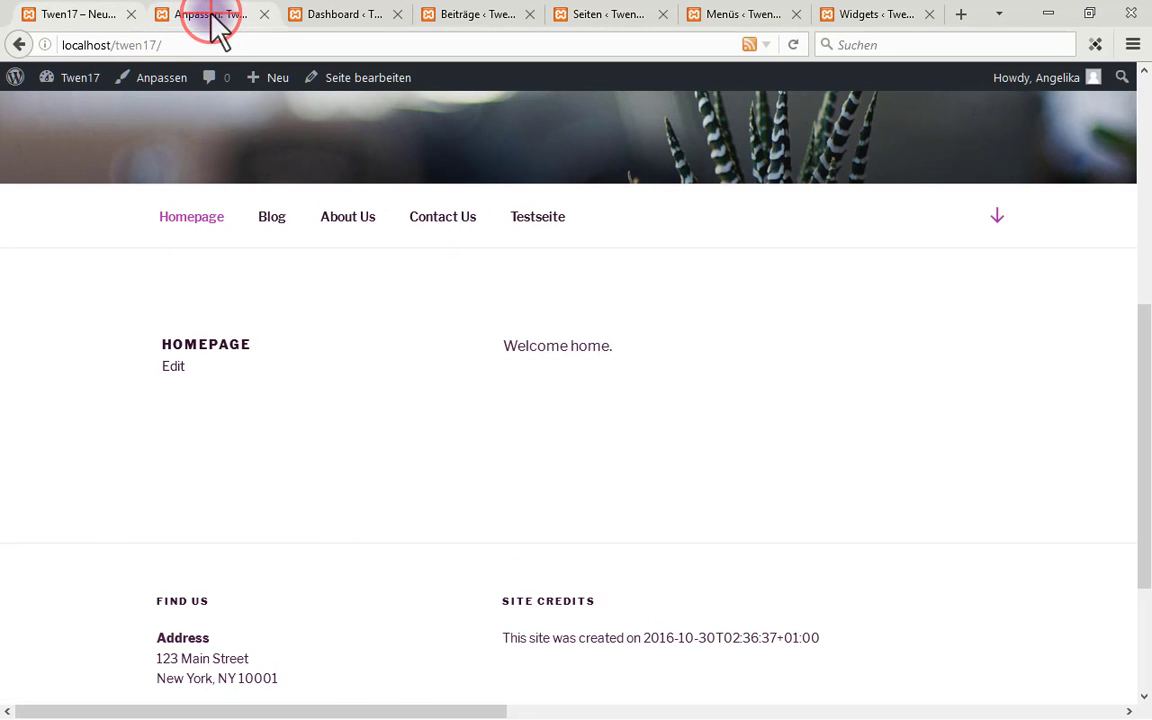
click(240, 290)
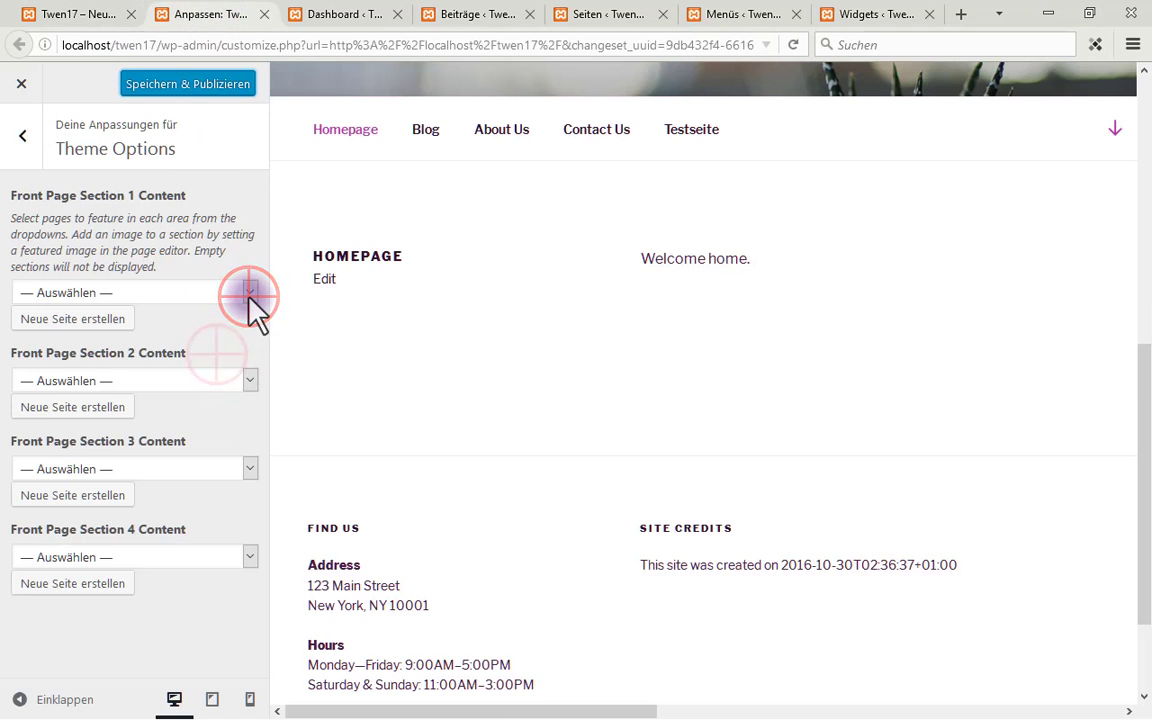
click(245, 294)
click(240, 350)
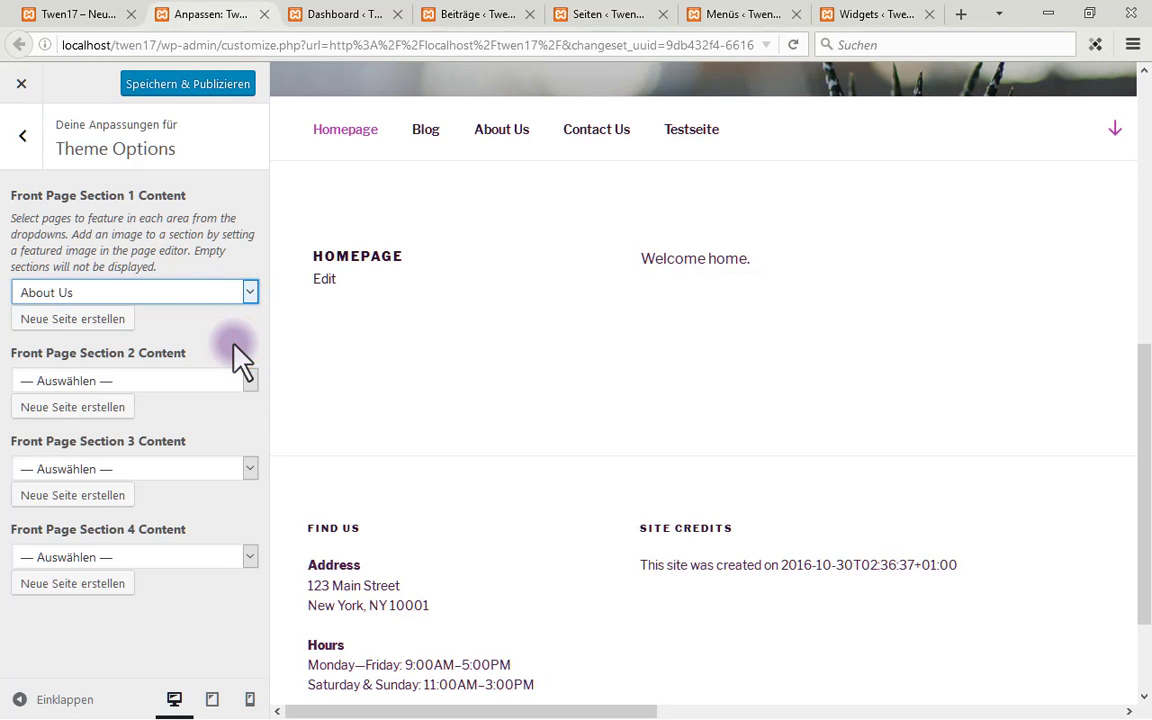
click(205, 86)
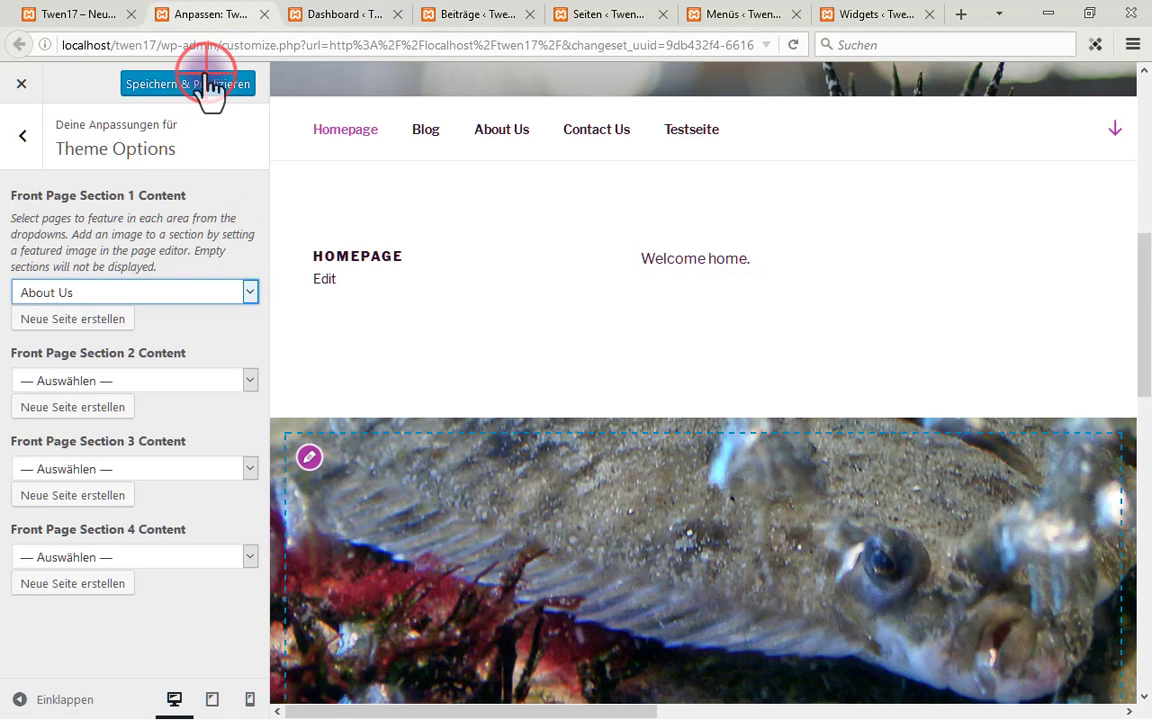
click(249, 296)
mouse_move(222, 335)
mouse_down()
mouse_move(224, 319)
mouse_move(214, 322)
mouse_move(222, 330)
mouse_up()
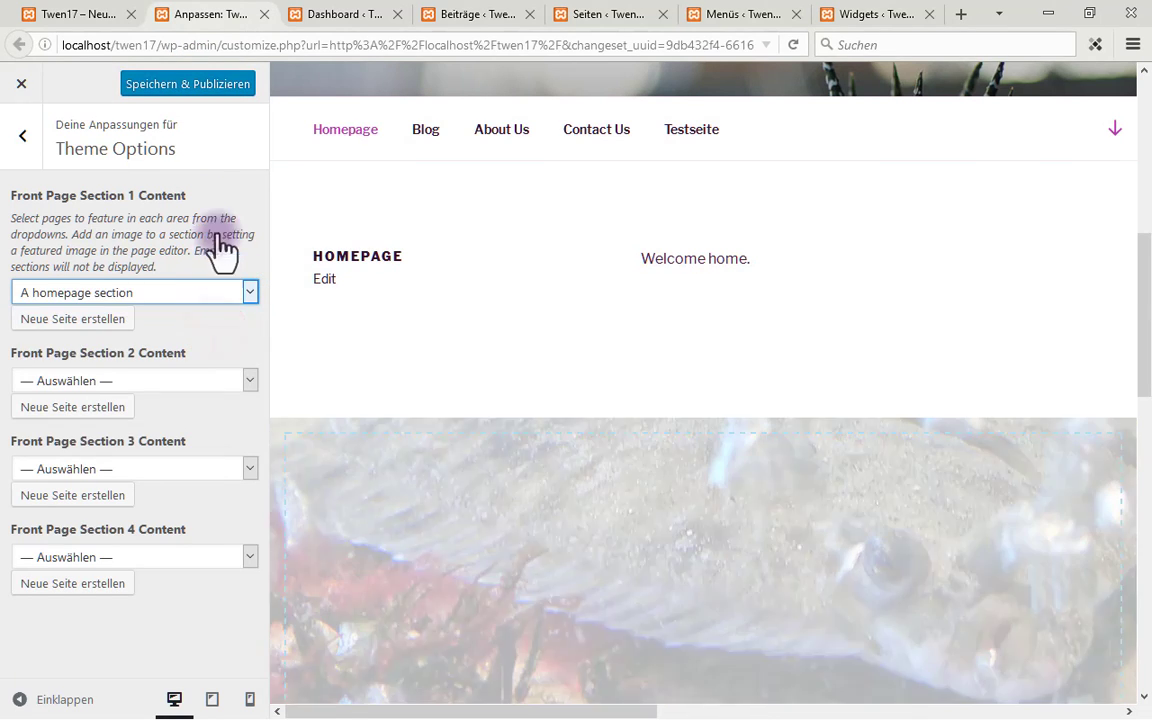
click(205, 88)
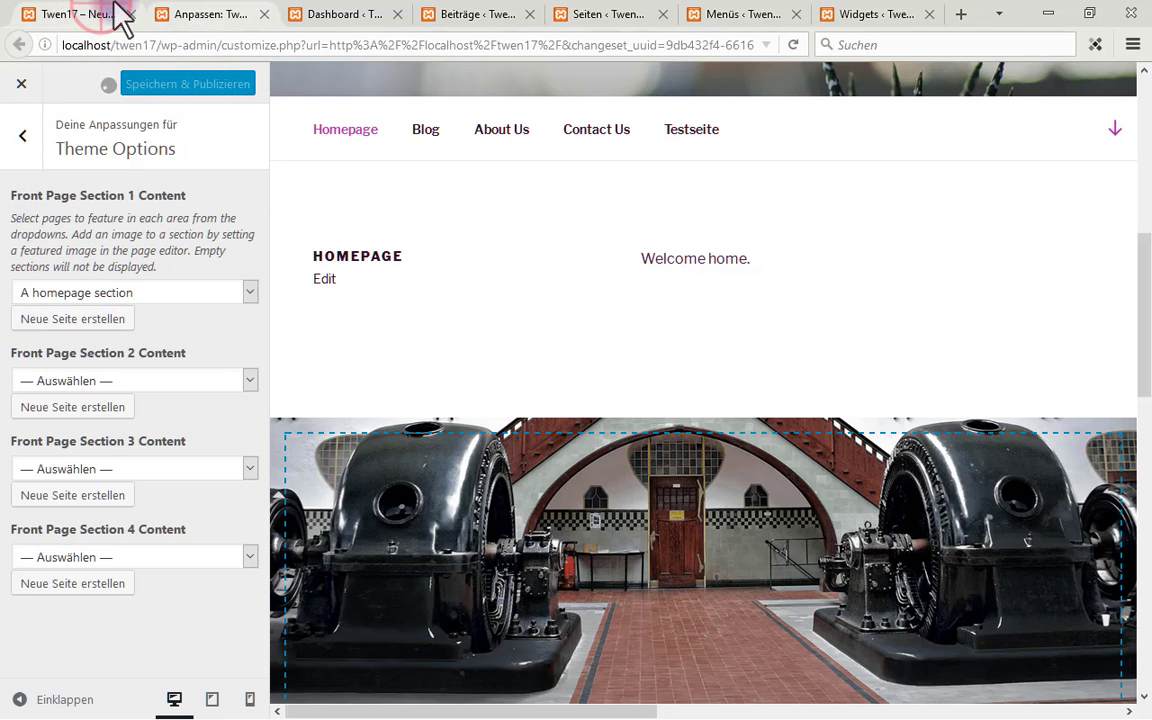
Reload the live homepage and check how the single front page section is displayed between the Homepage content and the footer
click(110, 25)
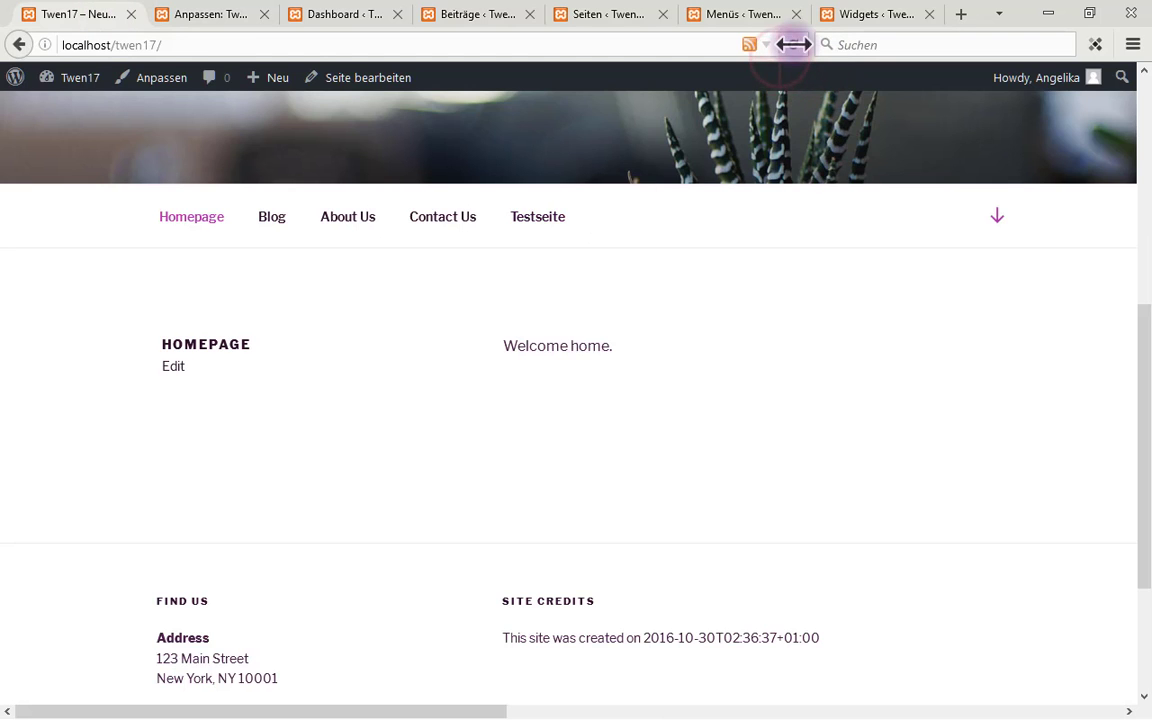
drag(793, 44, 797, 46)
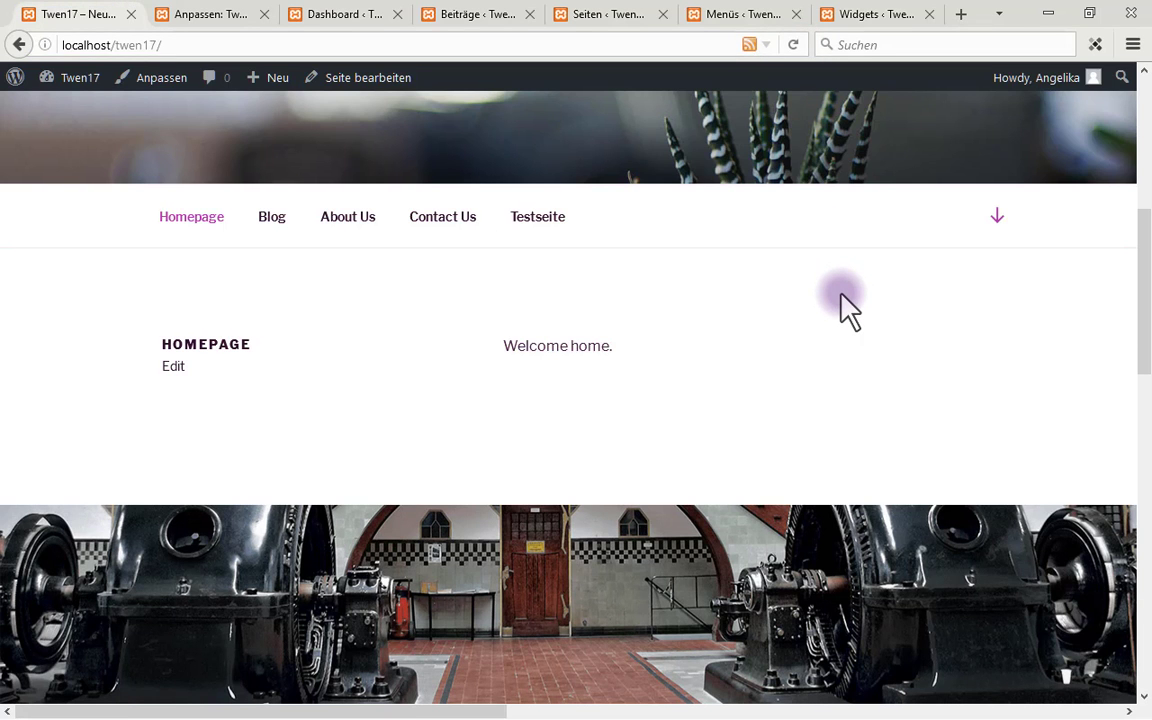
scroll(848, 310, down, 5)
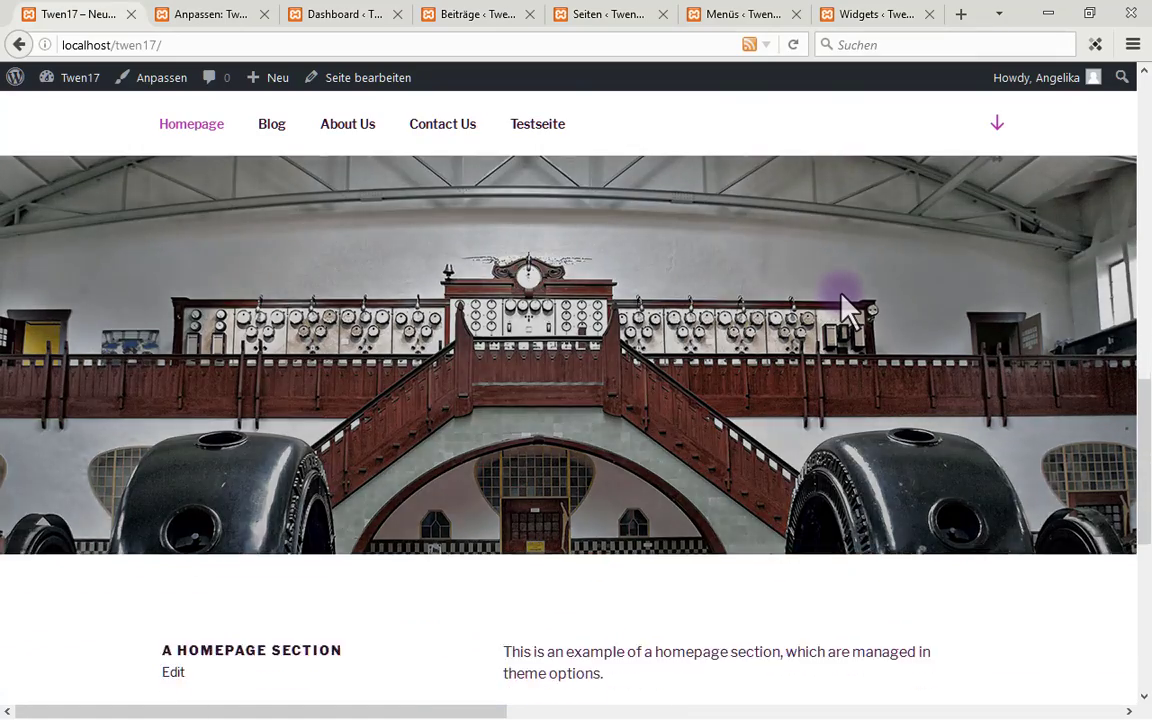
scroll(841, 296, down, 5)
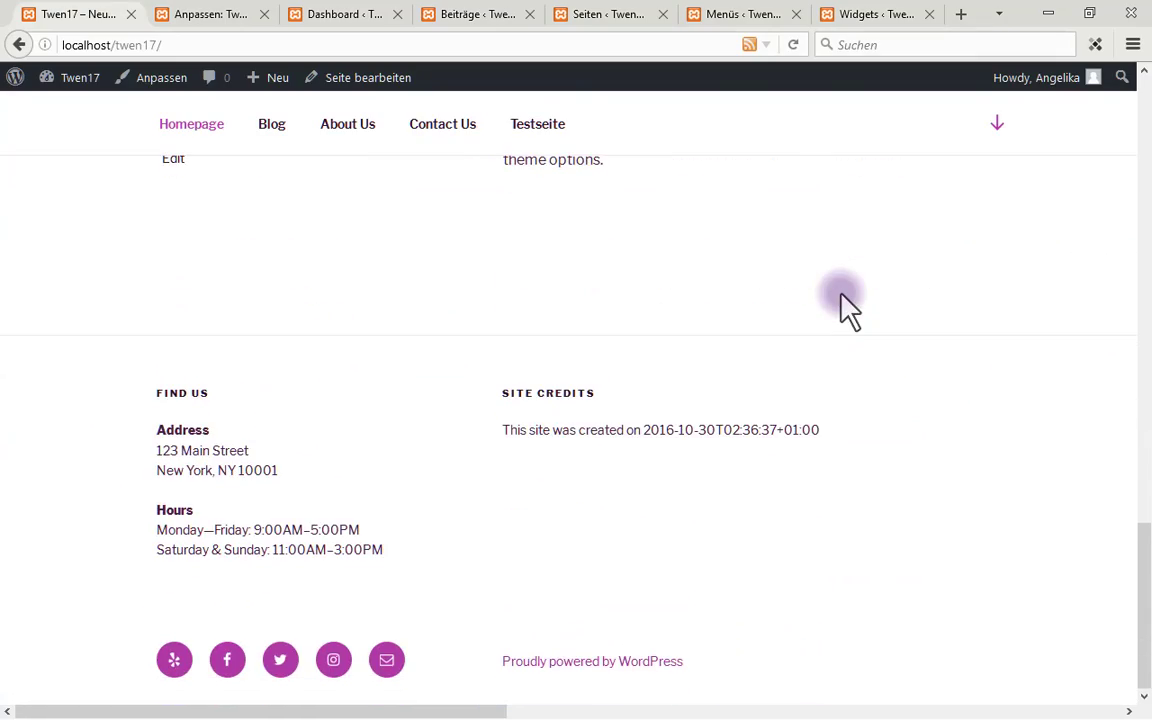
scroll(841, 296, up, 10)
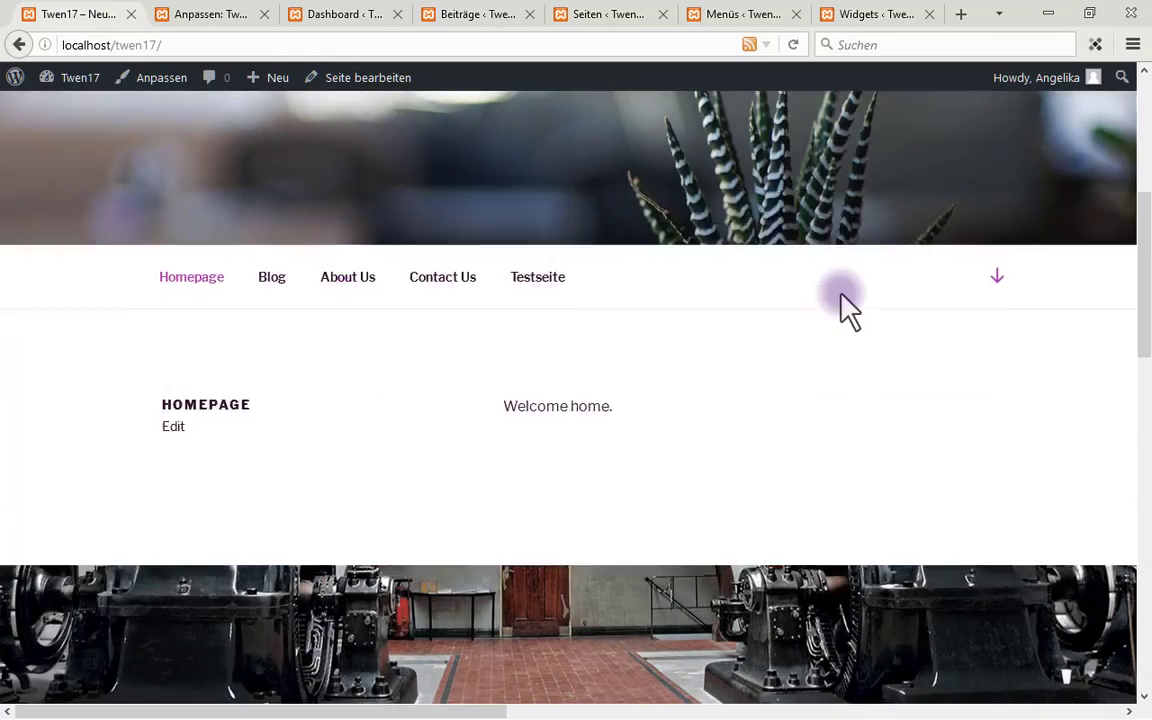
scroll(848, 310, up, 4)
scroll(841, 301, up, 3)
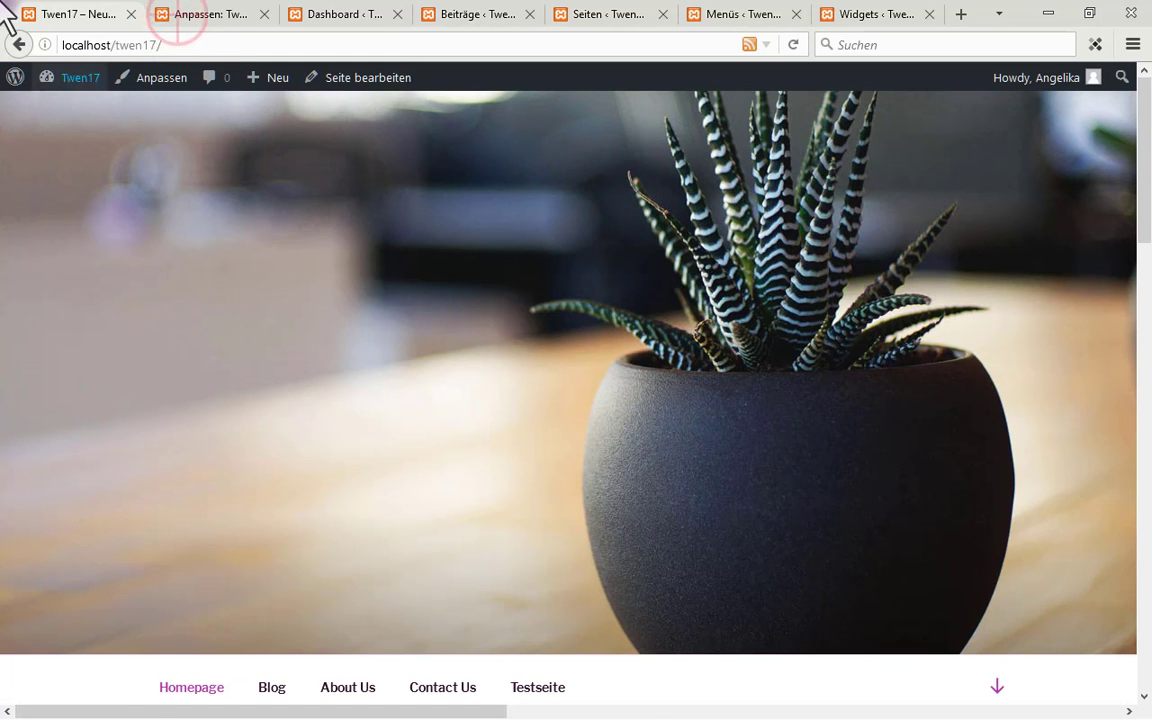
Remove the Find Us text widget from the Footer 1 widget area in the Customizer and publish the change
click(190, 14)
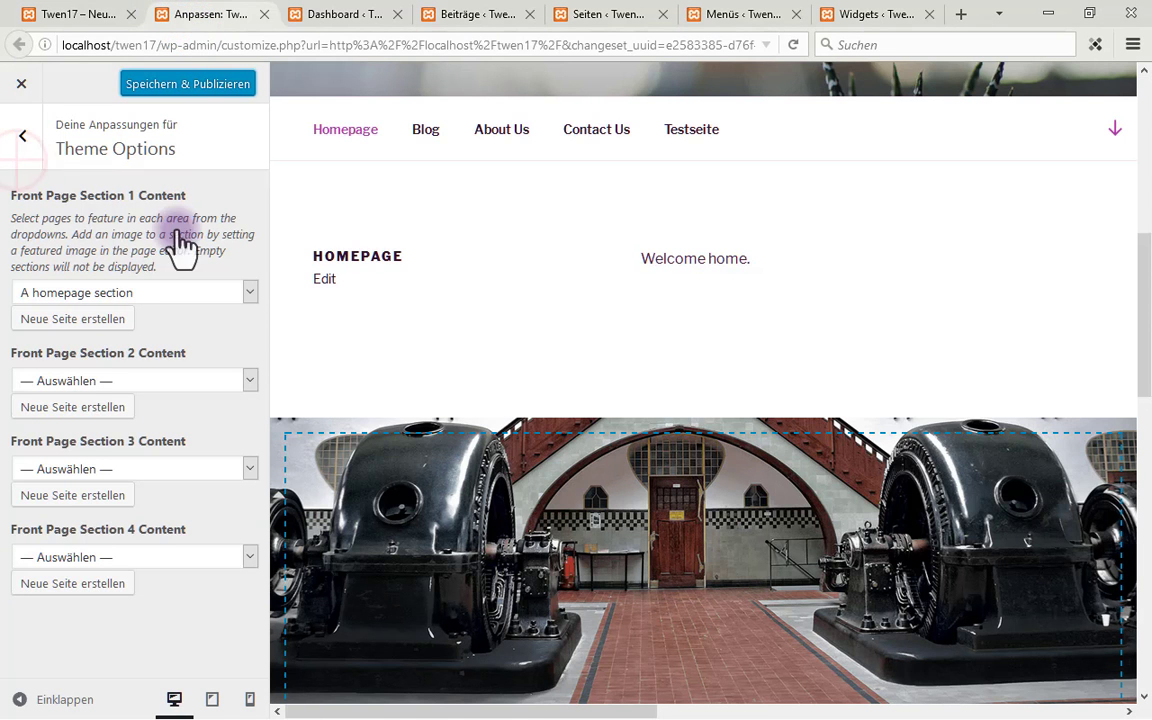
click(32, 148)
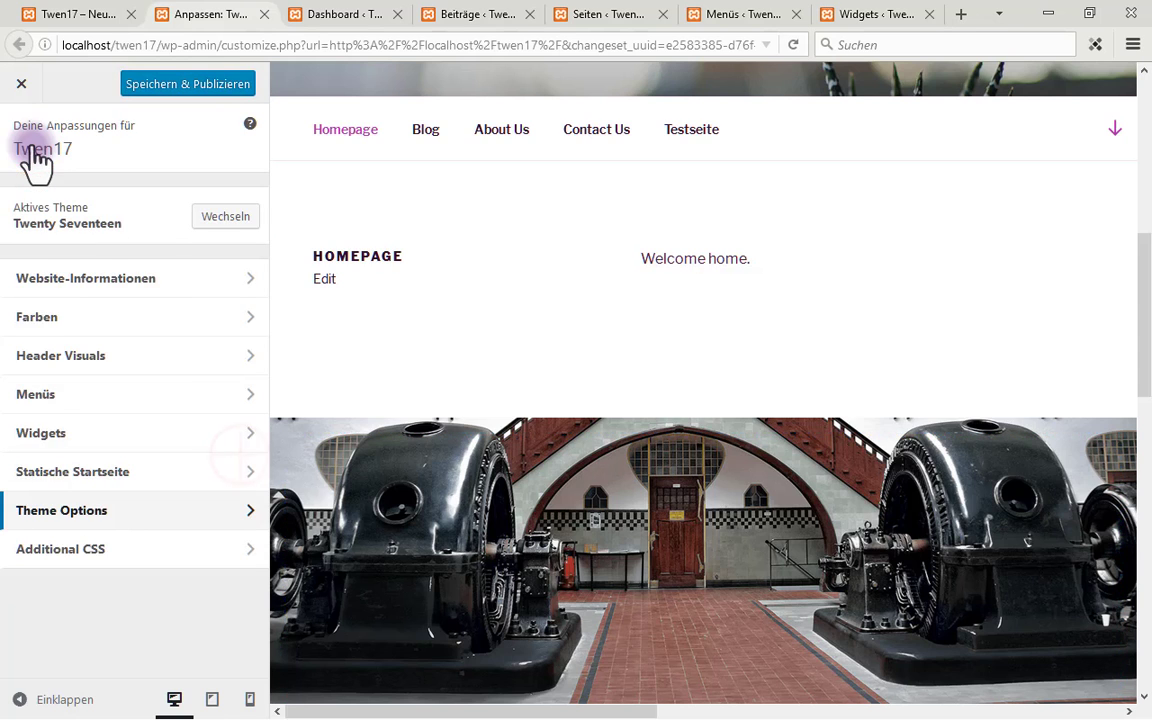
click(246, 428)
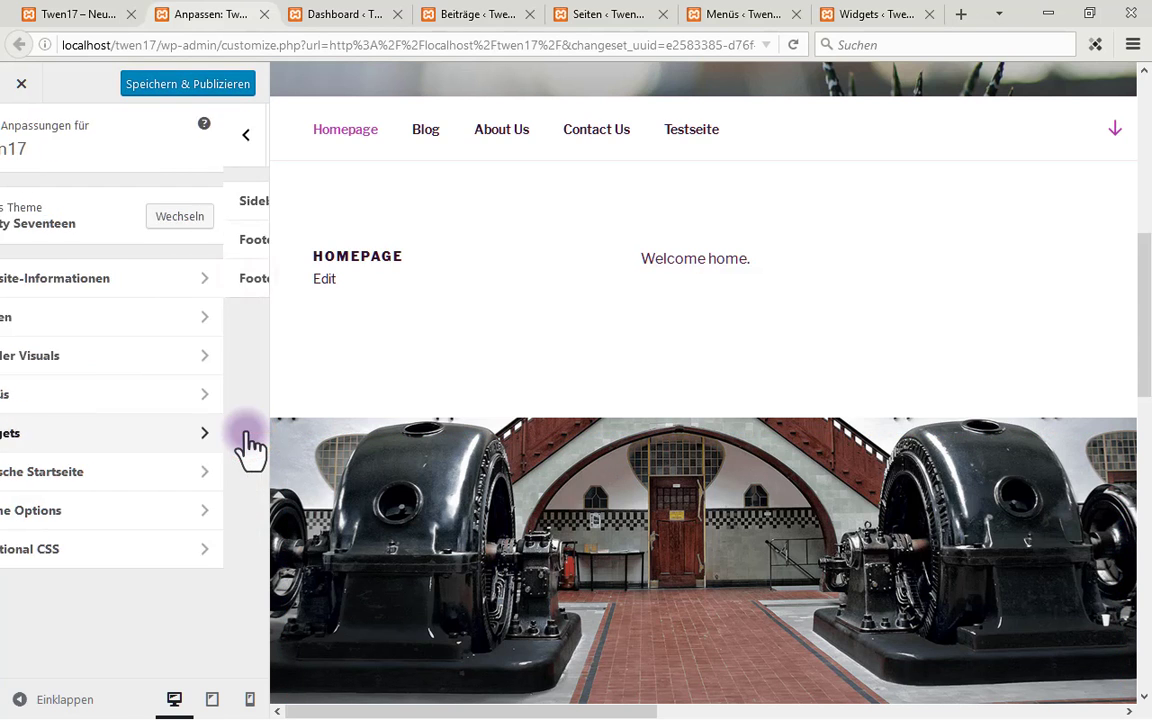
click(248, 244)
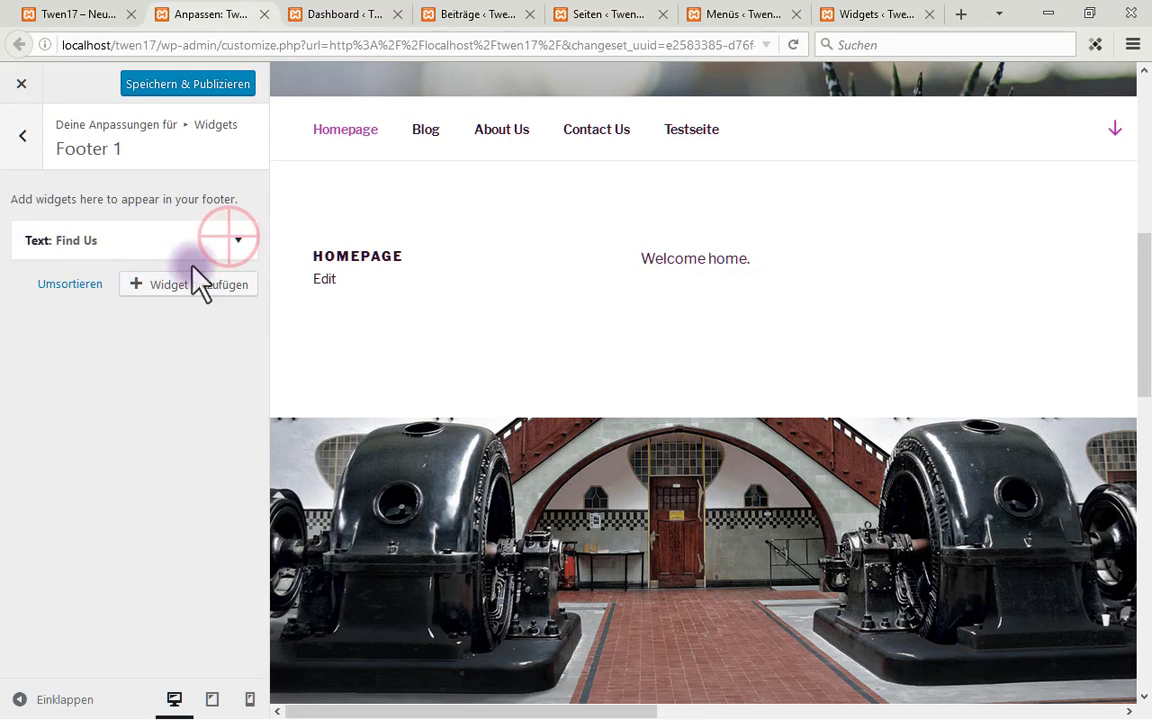
click(238, 242)
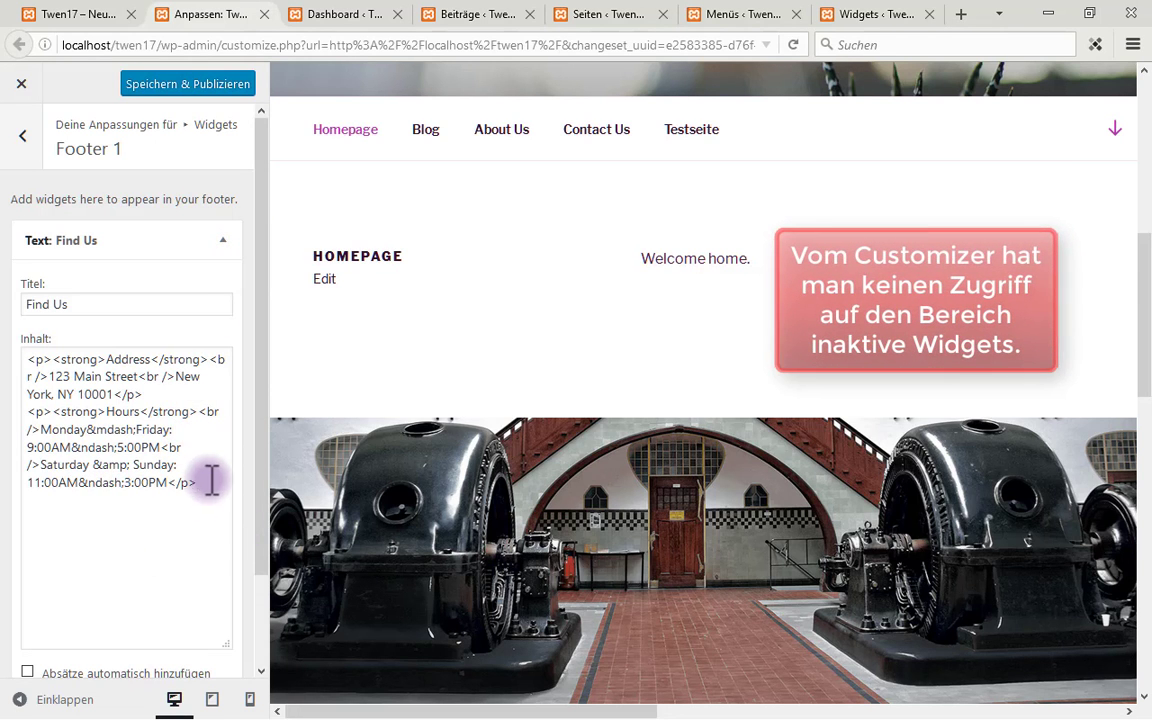
scroll(208, 468, down, 2)
click(44, 600)
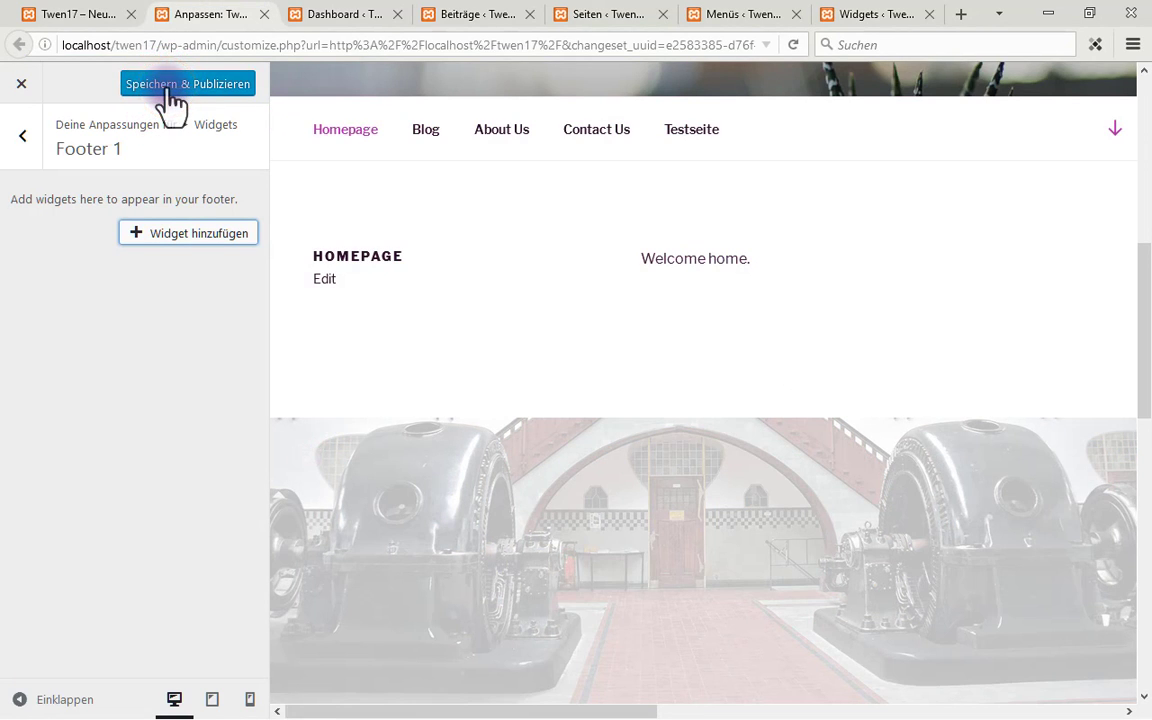
click(170, 88)
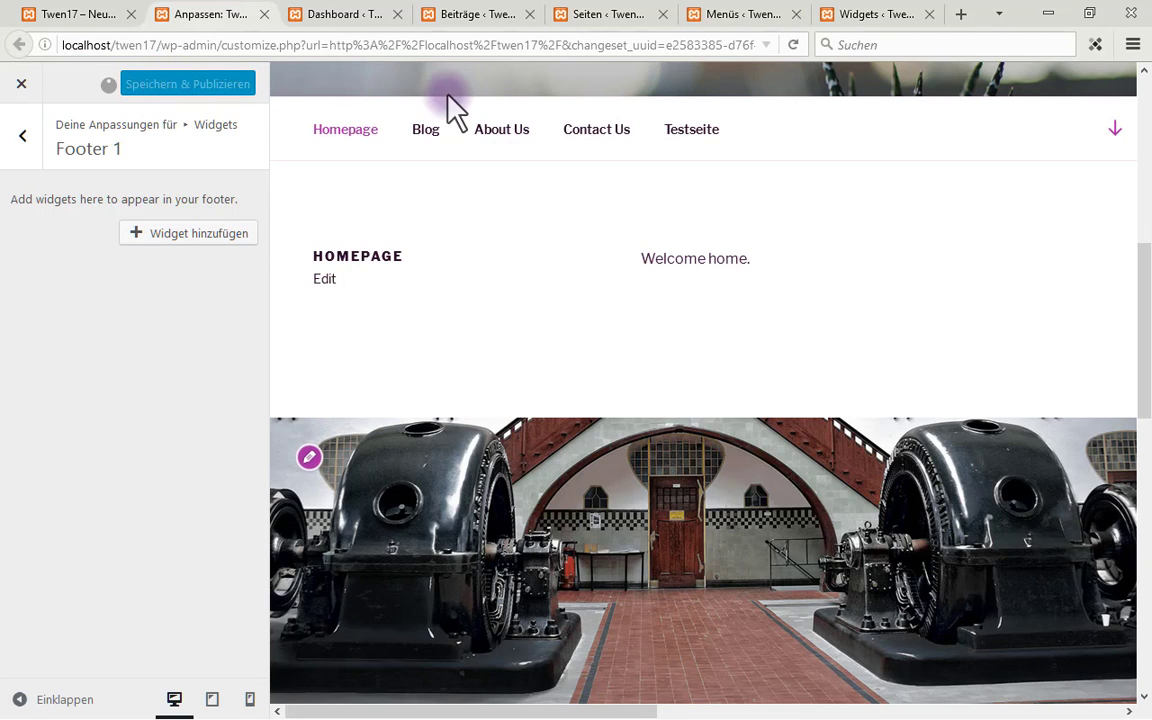
Reload the Widgets admin page and check the Footer 1 area and the Inaktive Widgets area for the removed widget
click(855, 16)
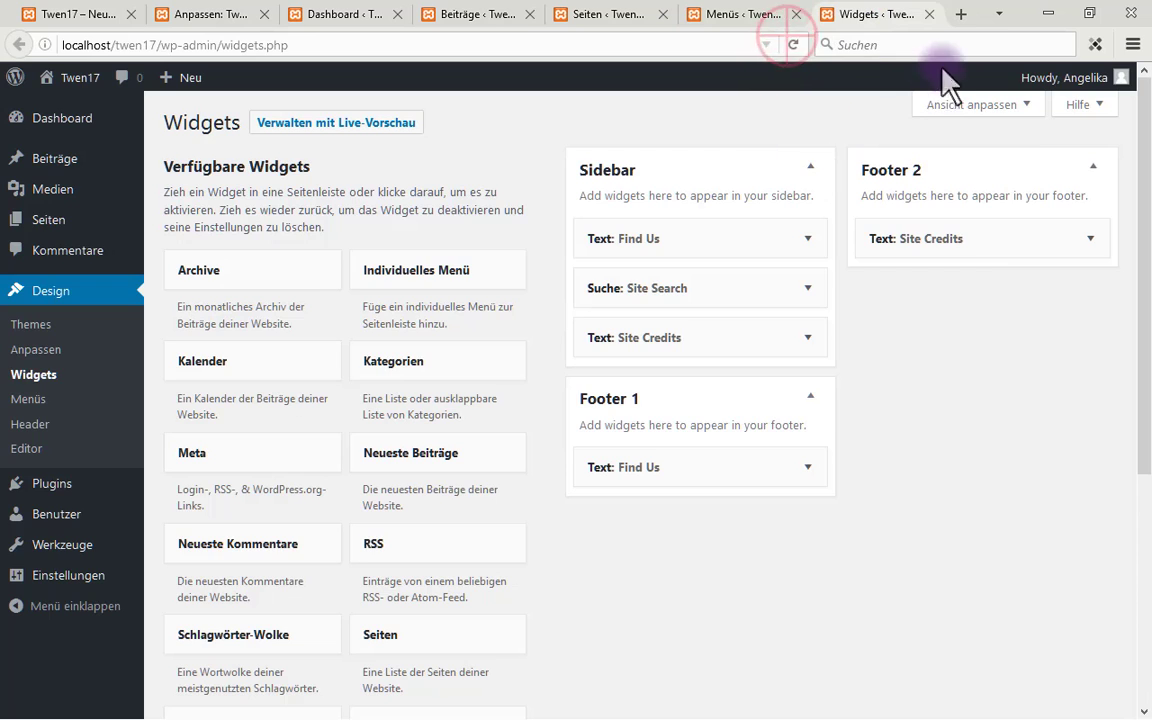
click(794, 44)
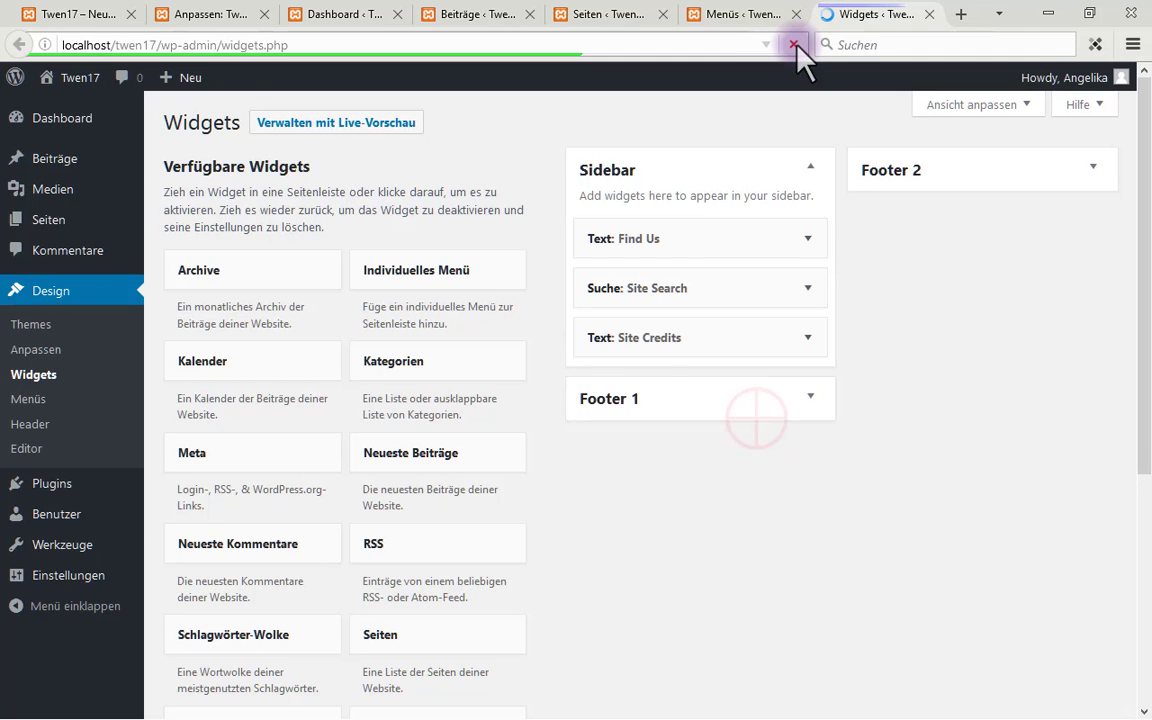
click(770, 400)
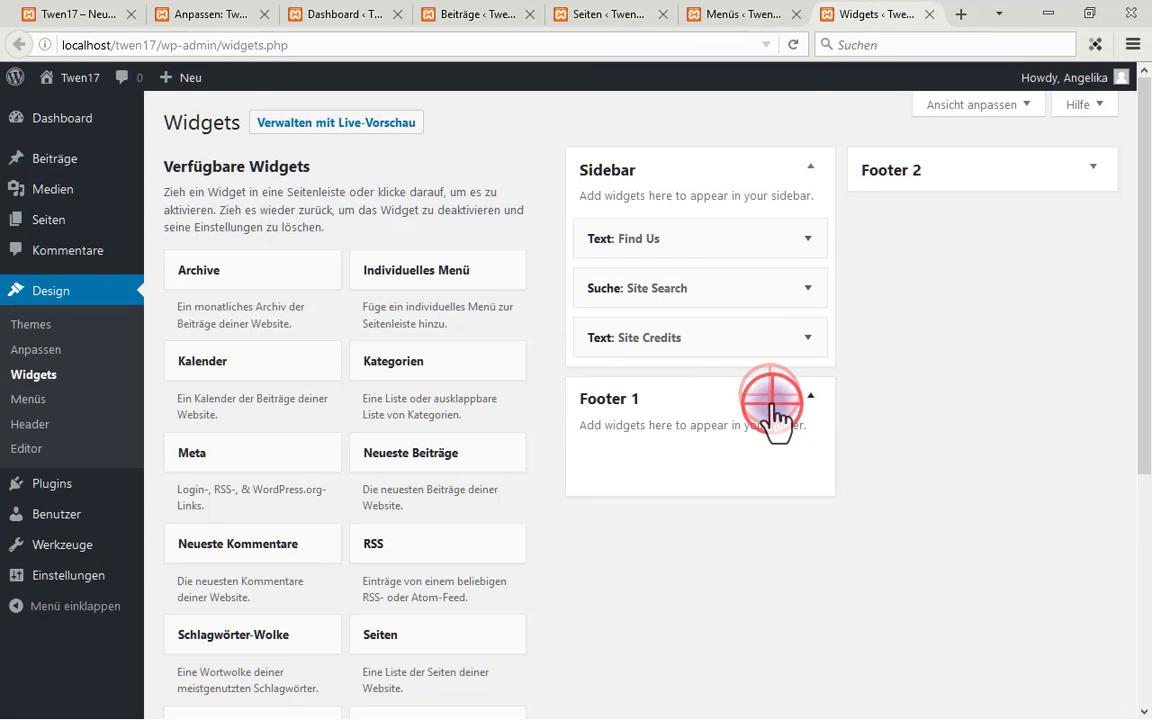
click(770, 400)
click(770, 400)
scroll(935, 458, down, 5)
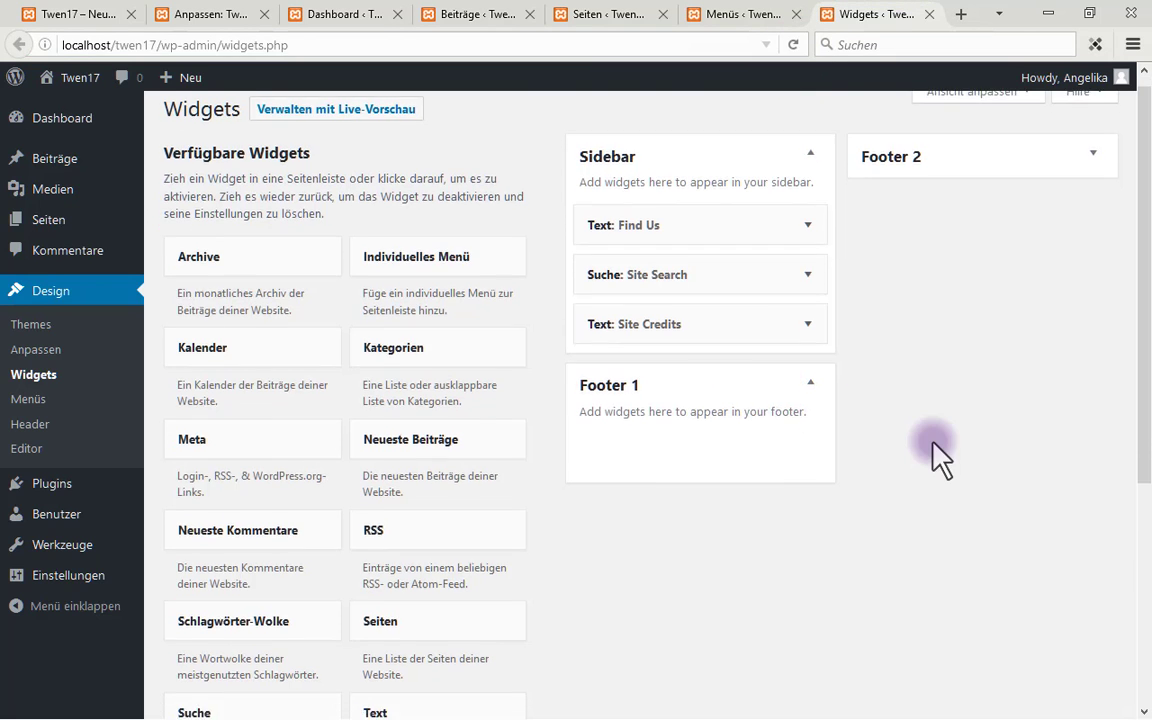
click(793, 45)
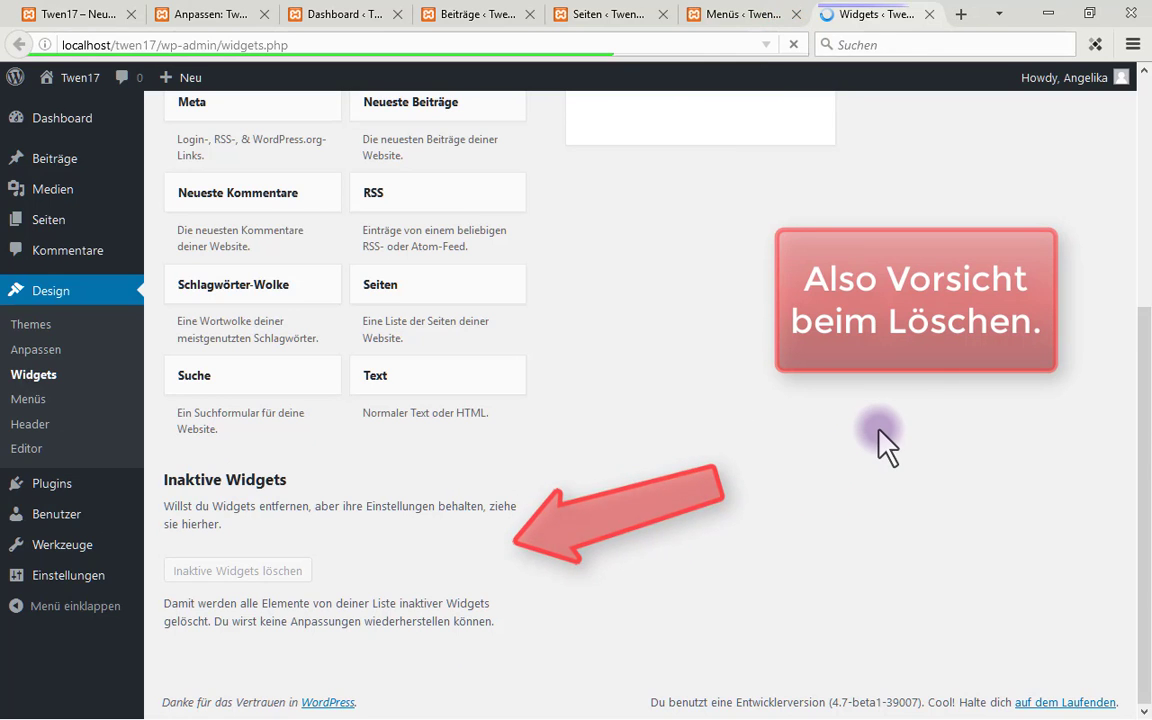
scroll(880, 440, up, 5)
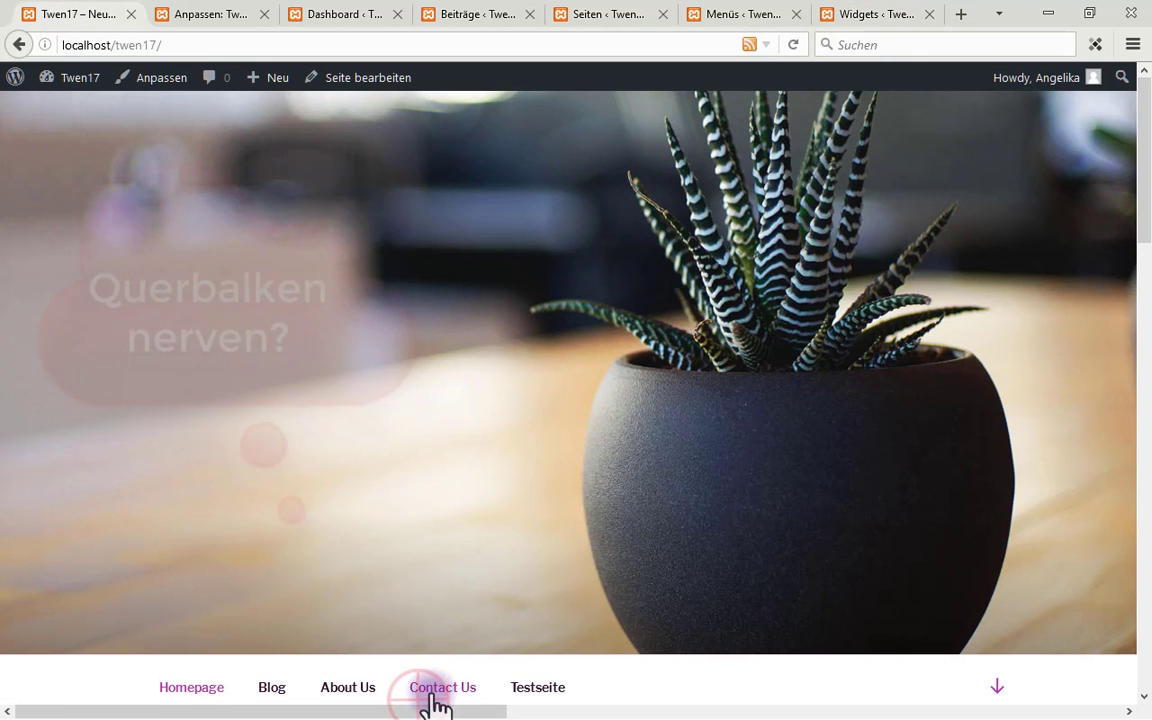
Examine the horizontal overflow of the header image on the live homepage, from the header down to the homepage section
drag(432, 709, 650, 692)
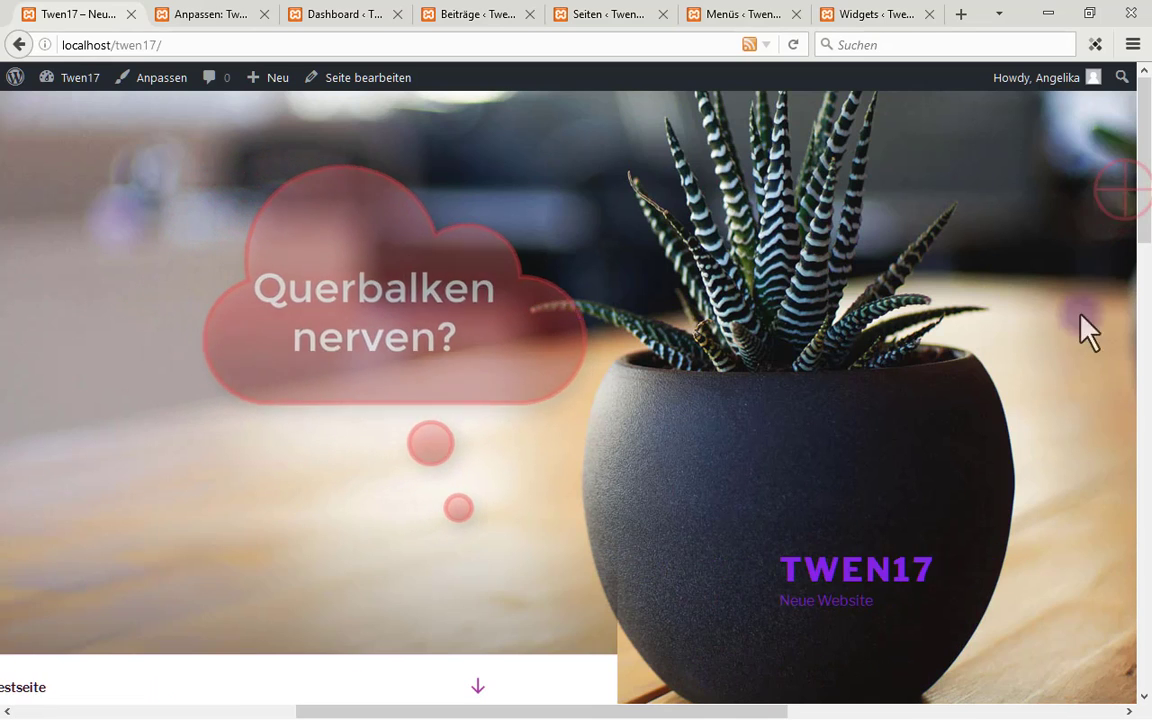
drag(1136, 195, 1050, 615)
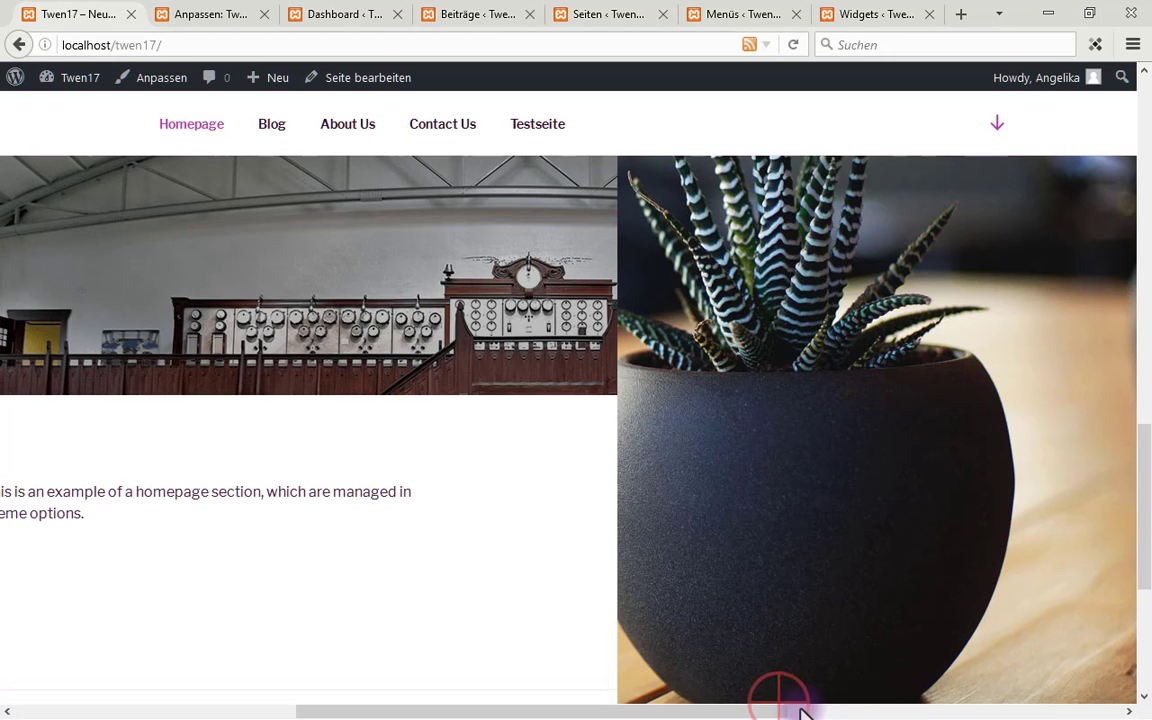
drag(776, 708, 347, 710)
scroll(509, 470, up, 5)
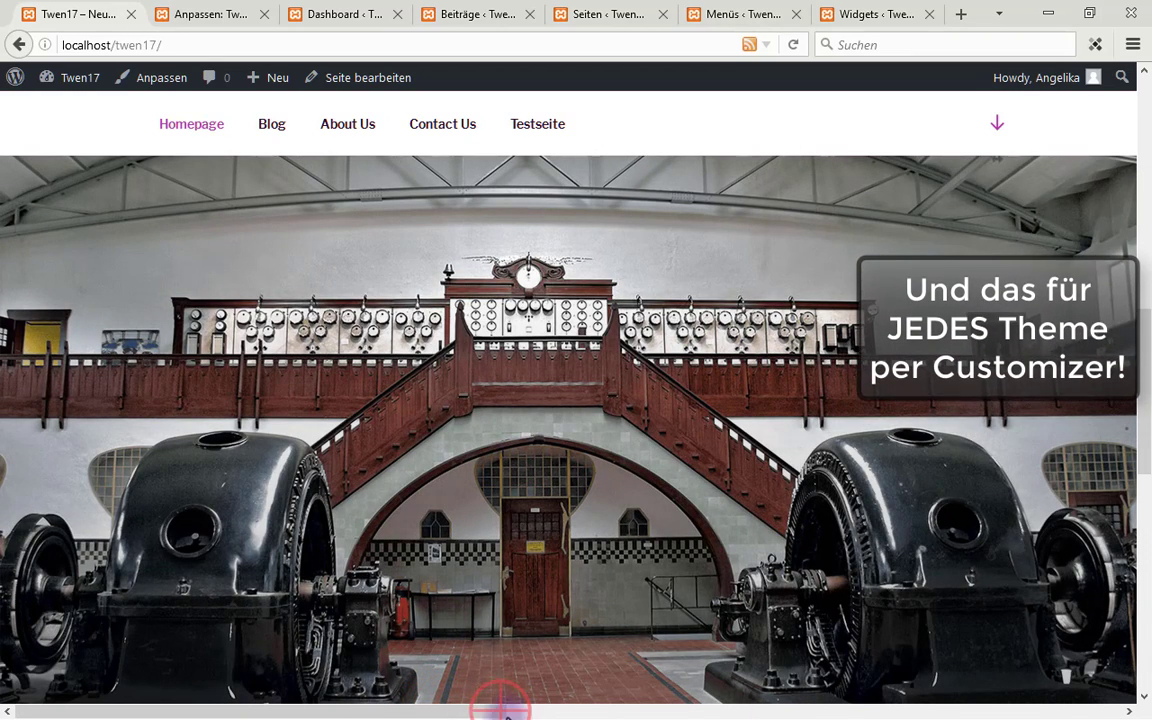
click(497, 712)
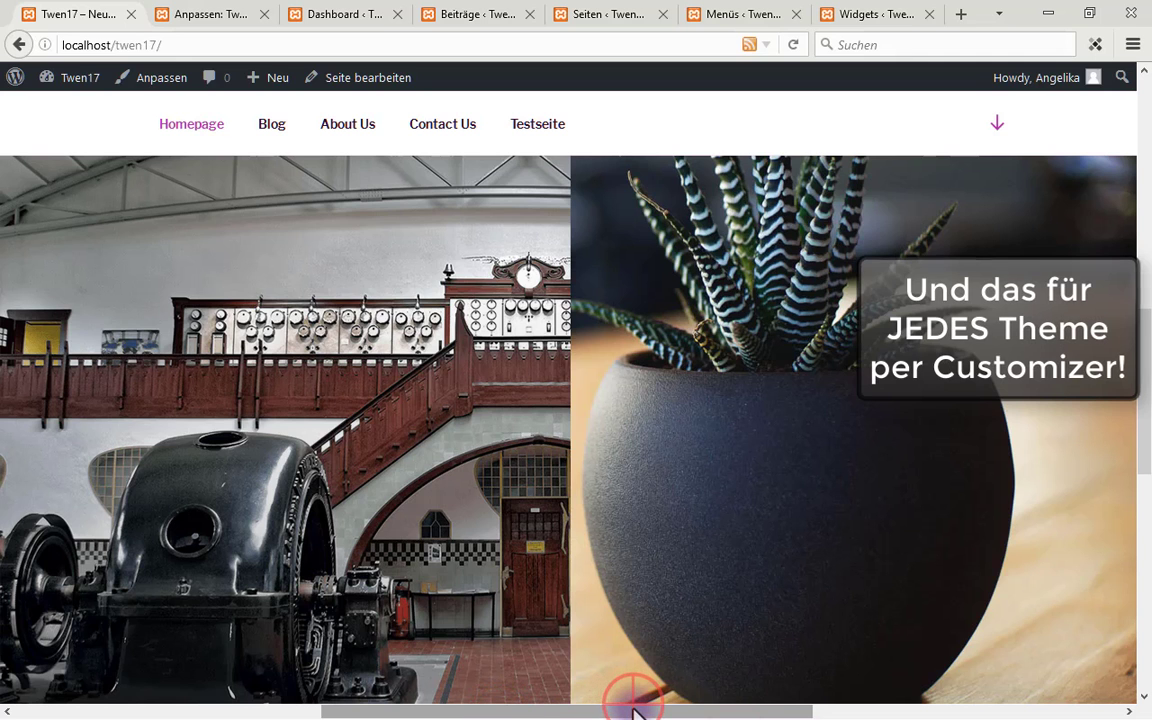
drag(737, 712, 763, 712)
drag(305, 690, 5, 640)
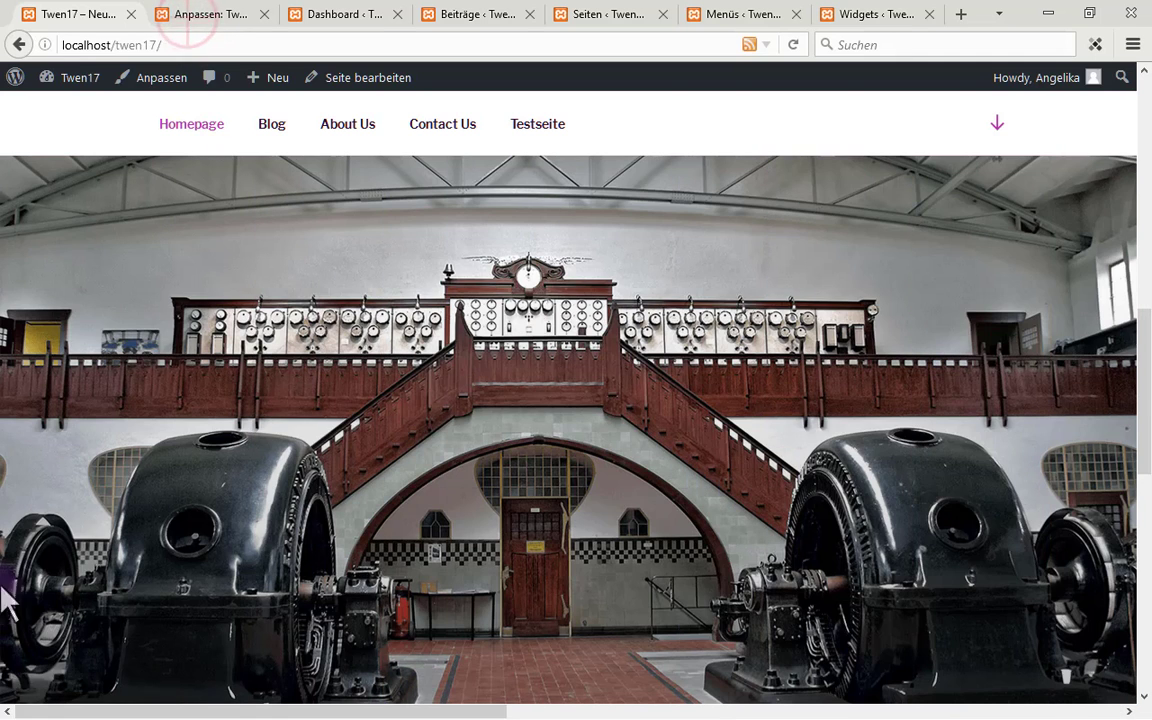
Add the rule .home .custom-header-image { width: auto; } to the Customizer's Additional CSS and publish it
click(207, 15)
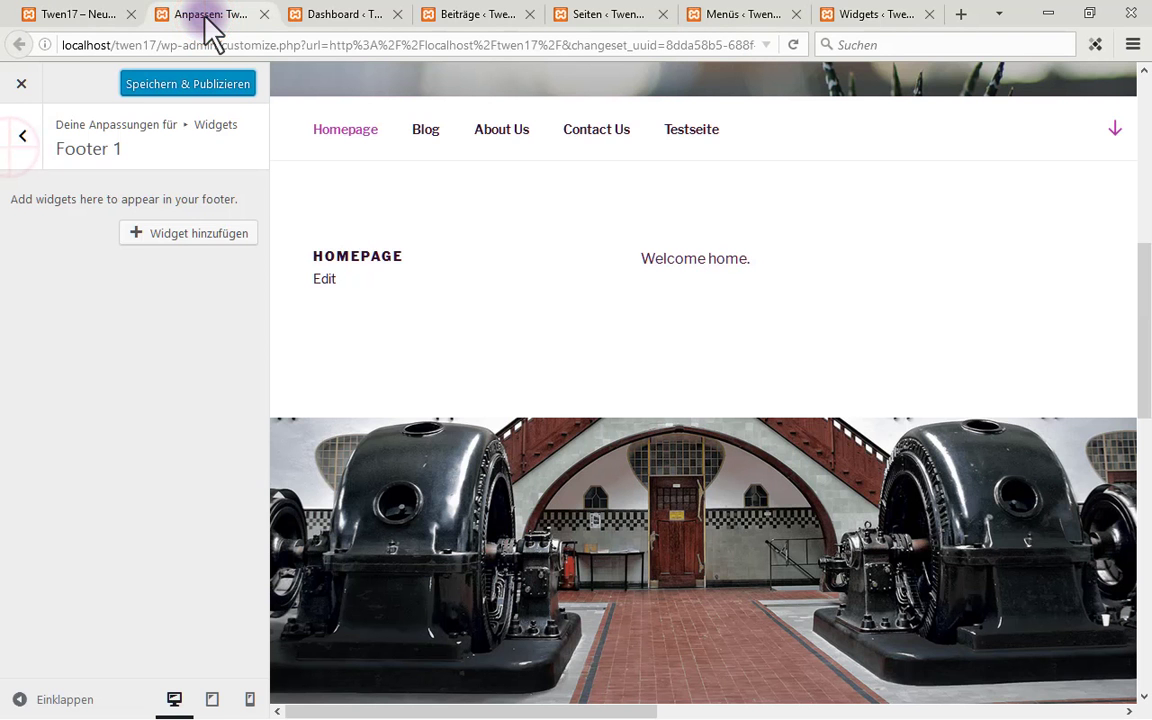
click(18, 136)
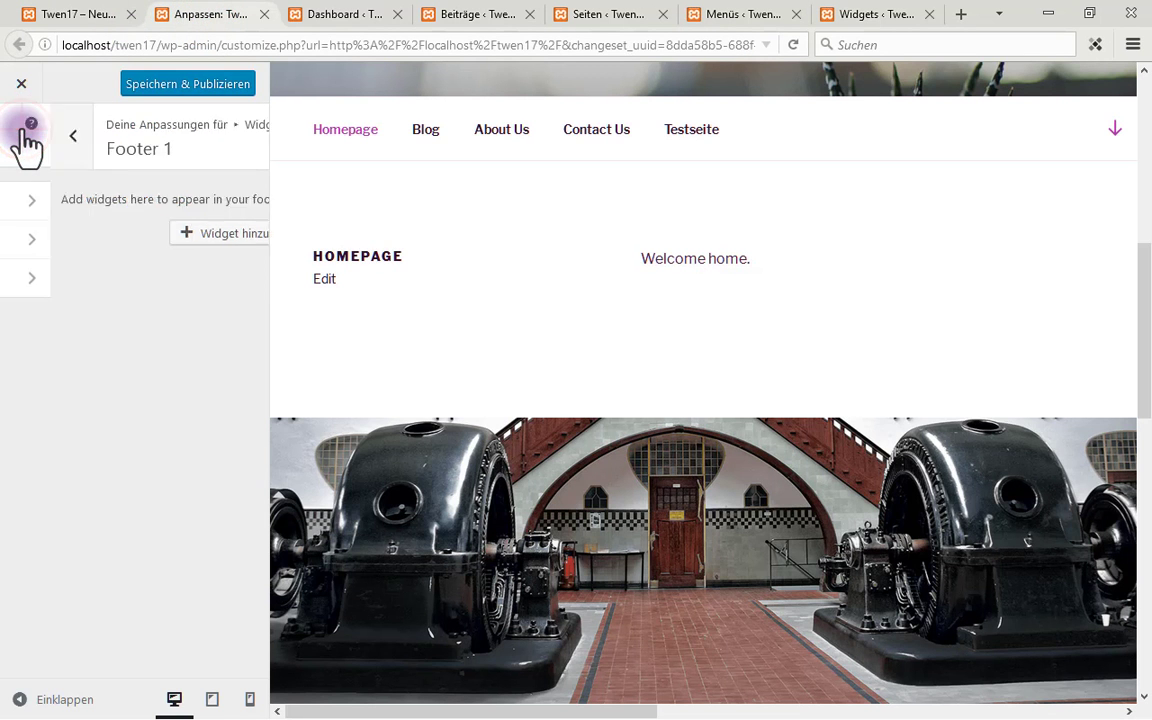
click(28, 137)
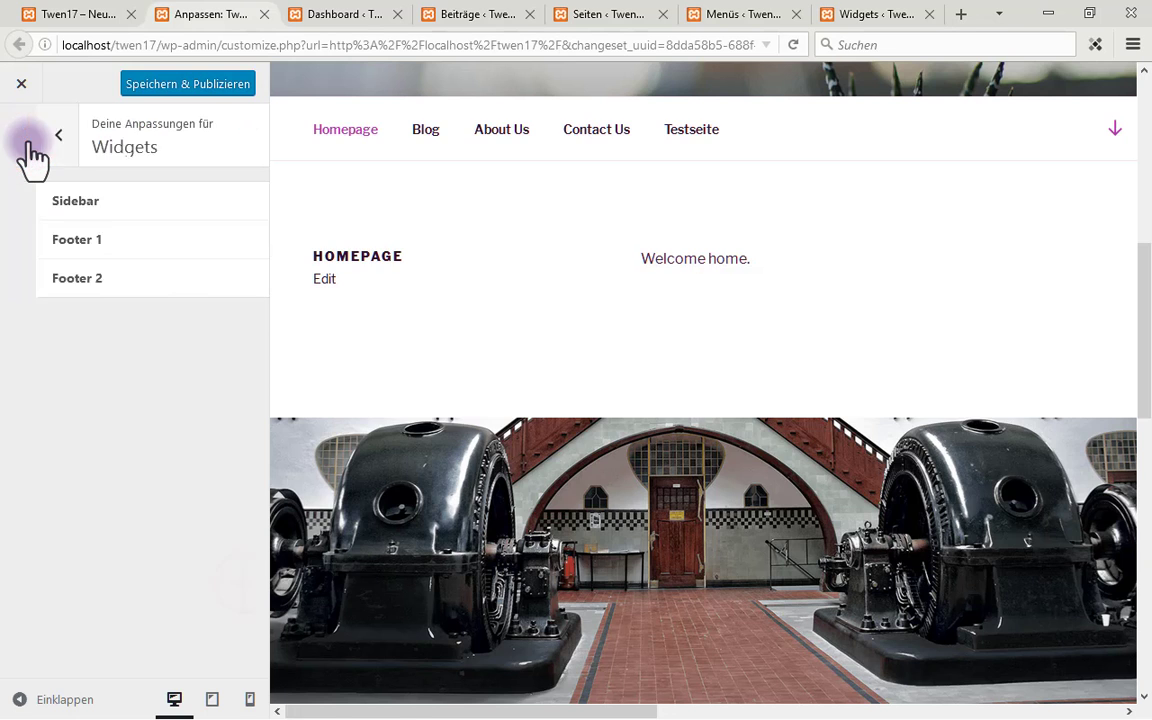
click(247, 555)
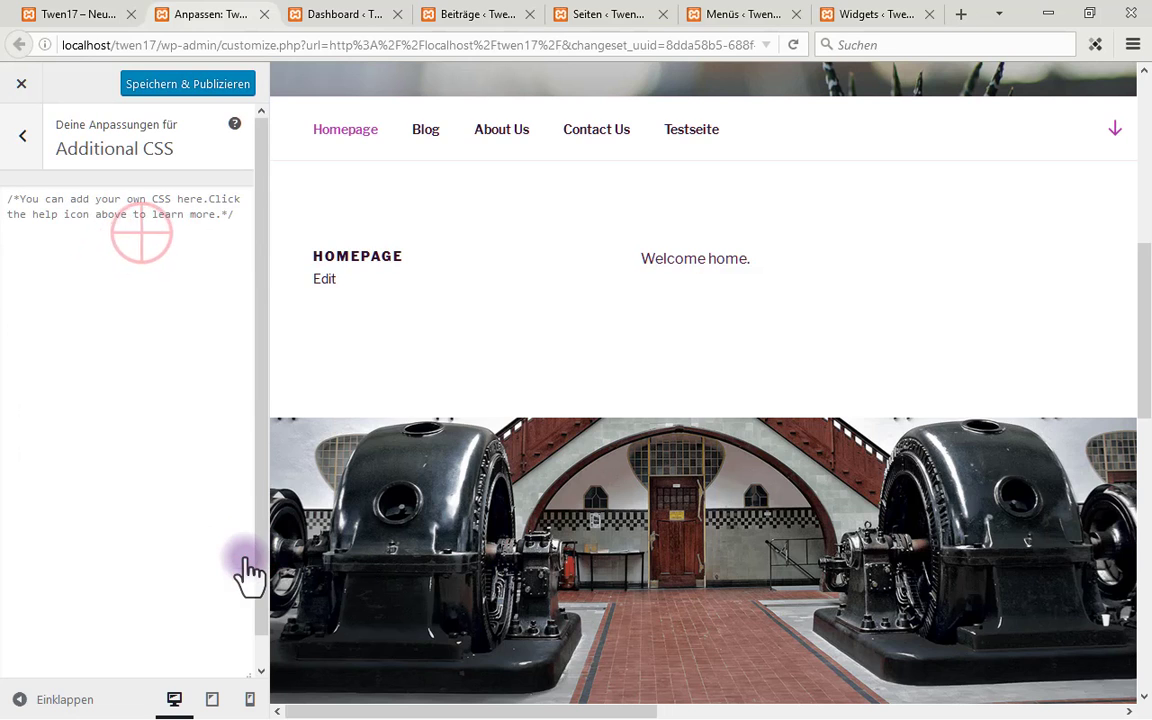
click(150, 243)
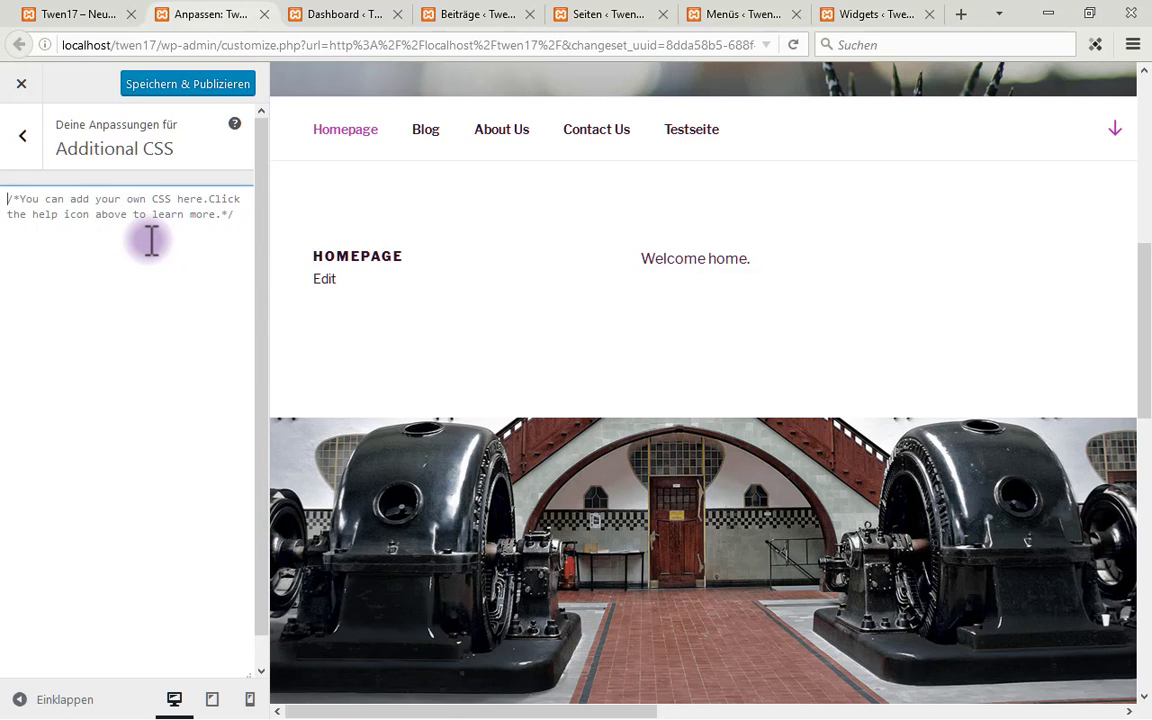
text(.home .custom-header-image {     width: auto; })
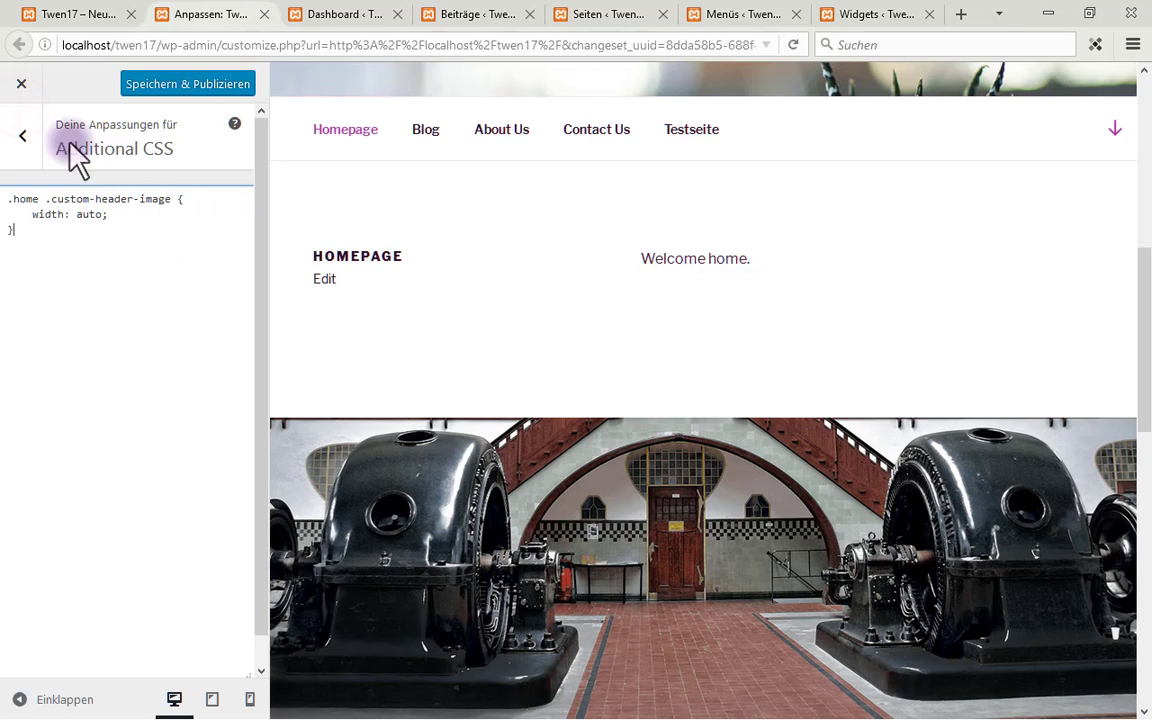
click(21, 83)
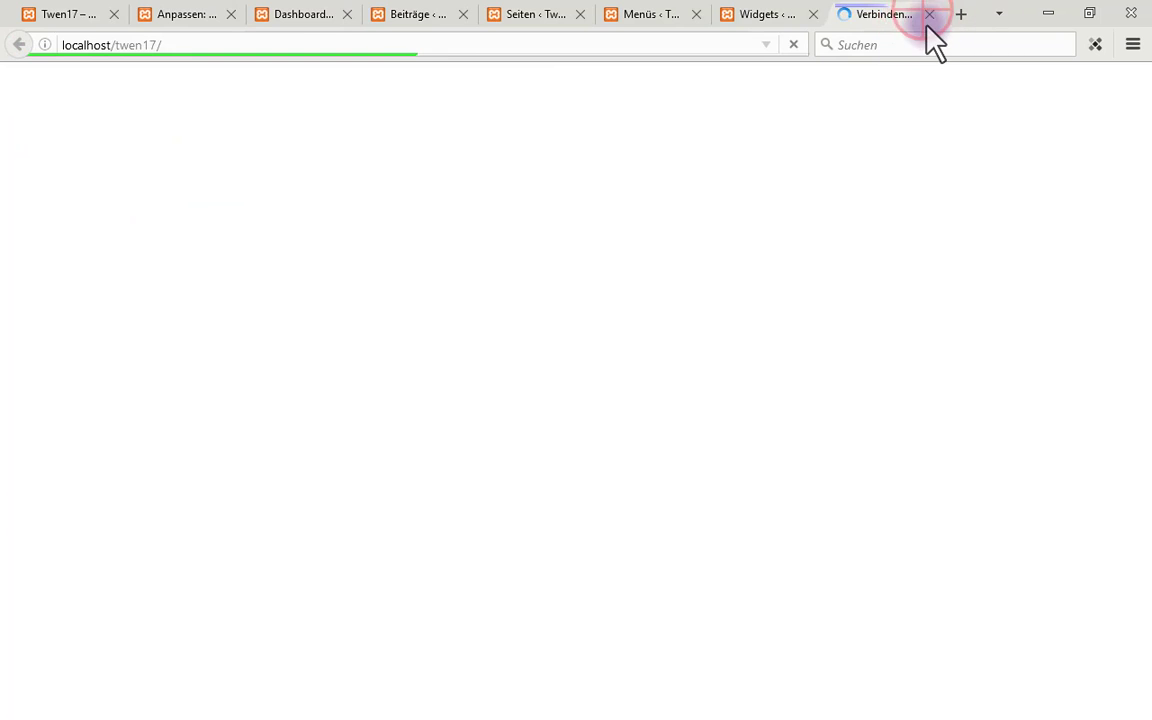
click(929, 15)
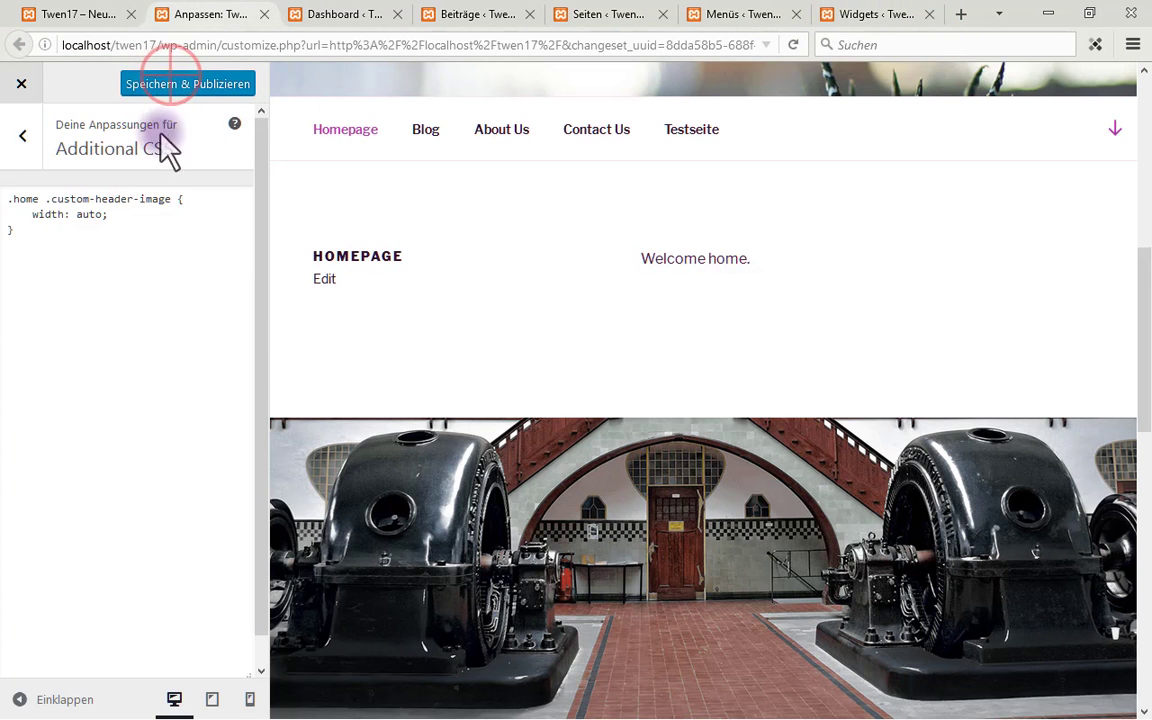
click(170, 86)
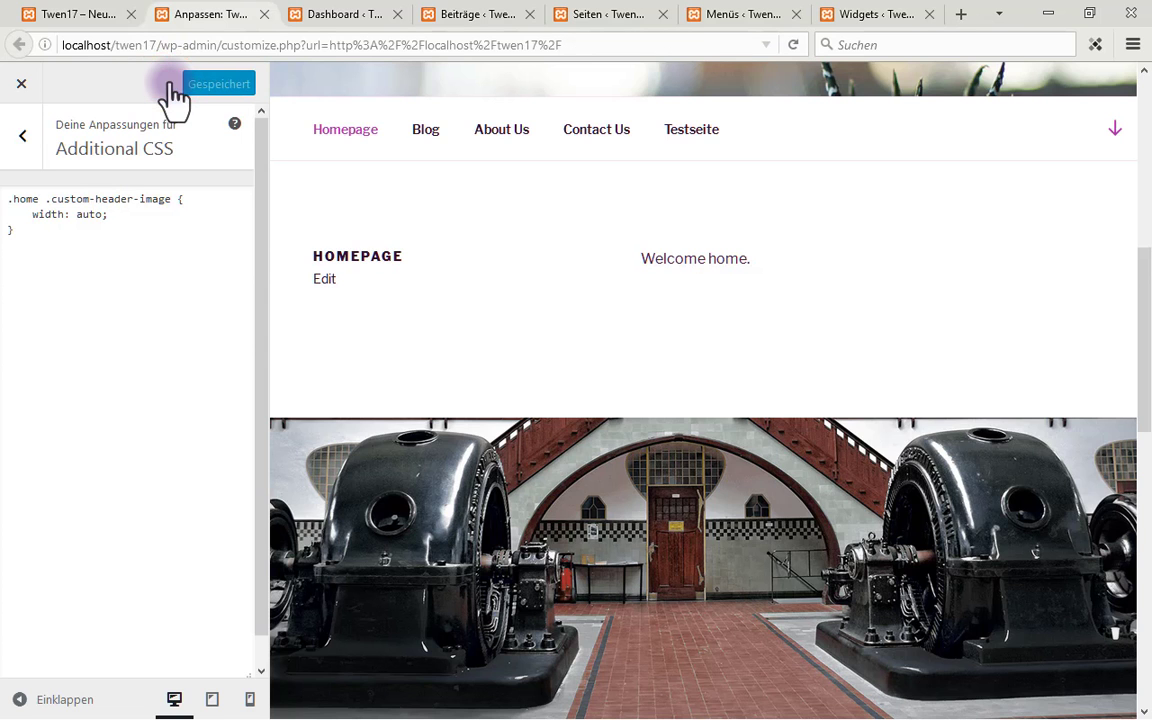
Reload the live homepage and check the header image and page width with the new CSS rule applied
click(100, 18)
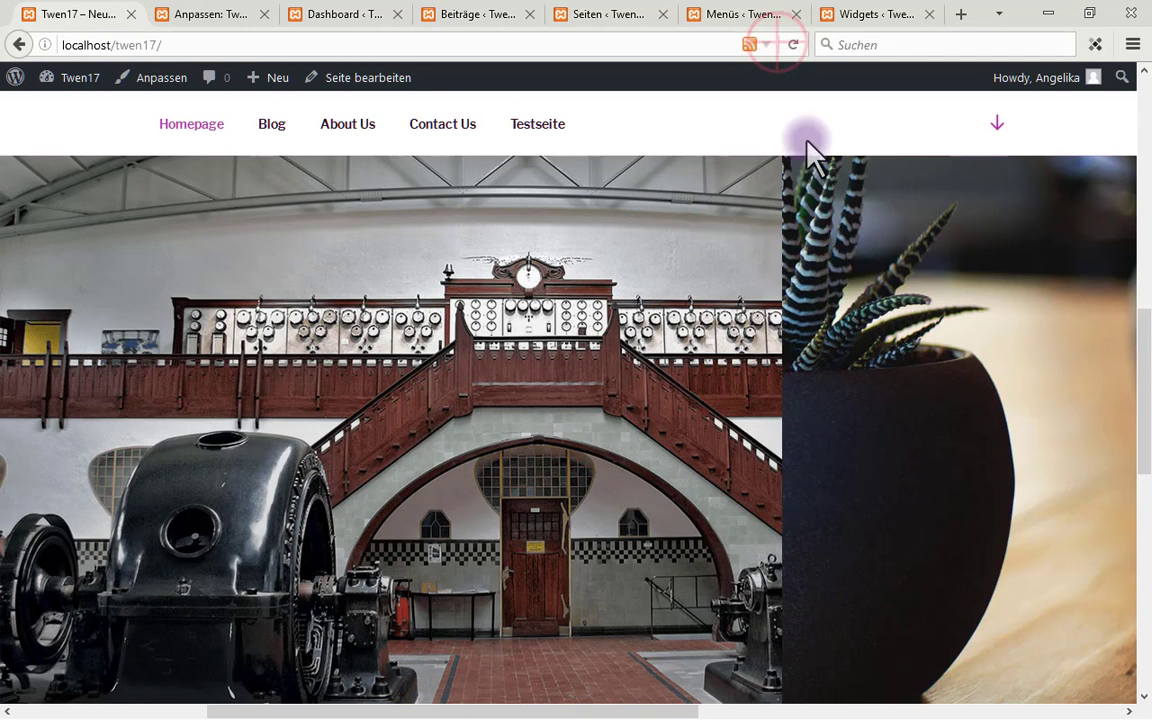
click(794, 44)
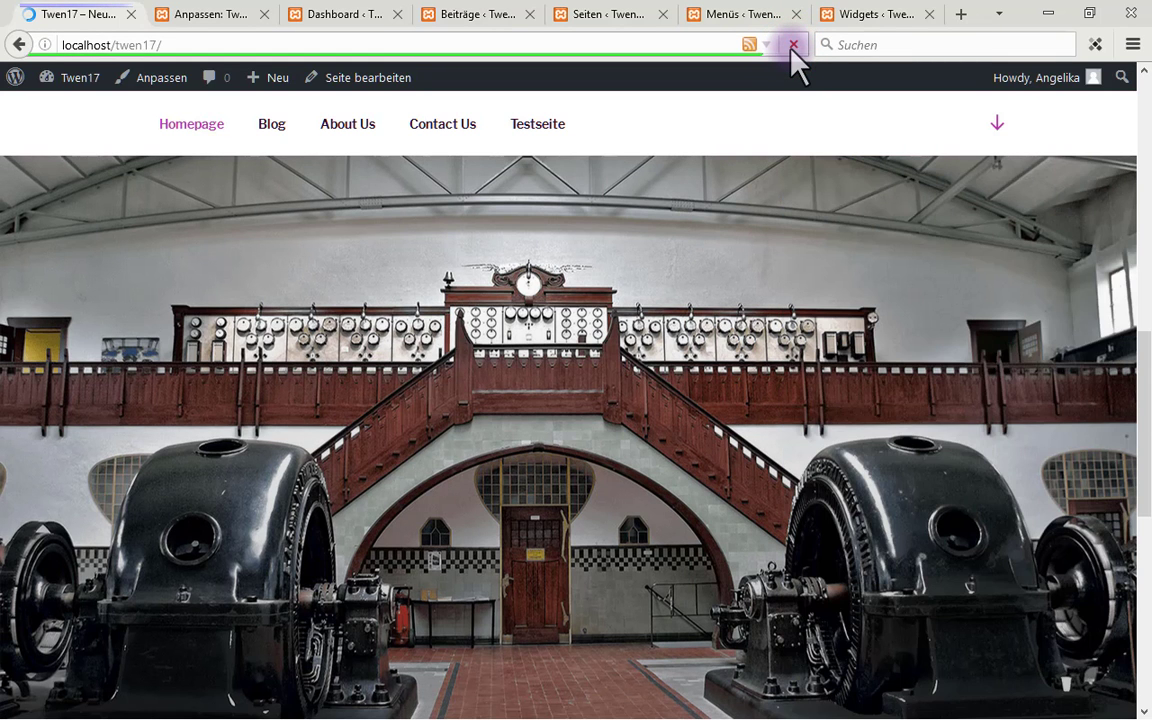
click(1144, 392)
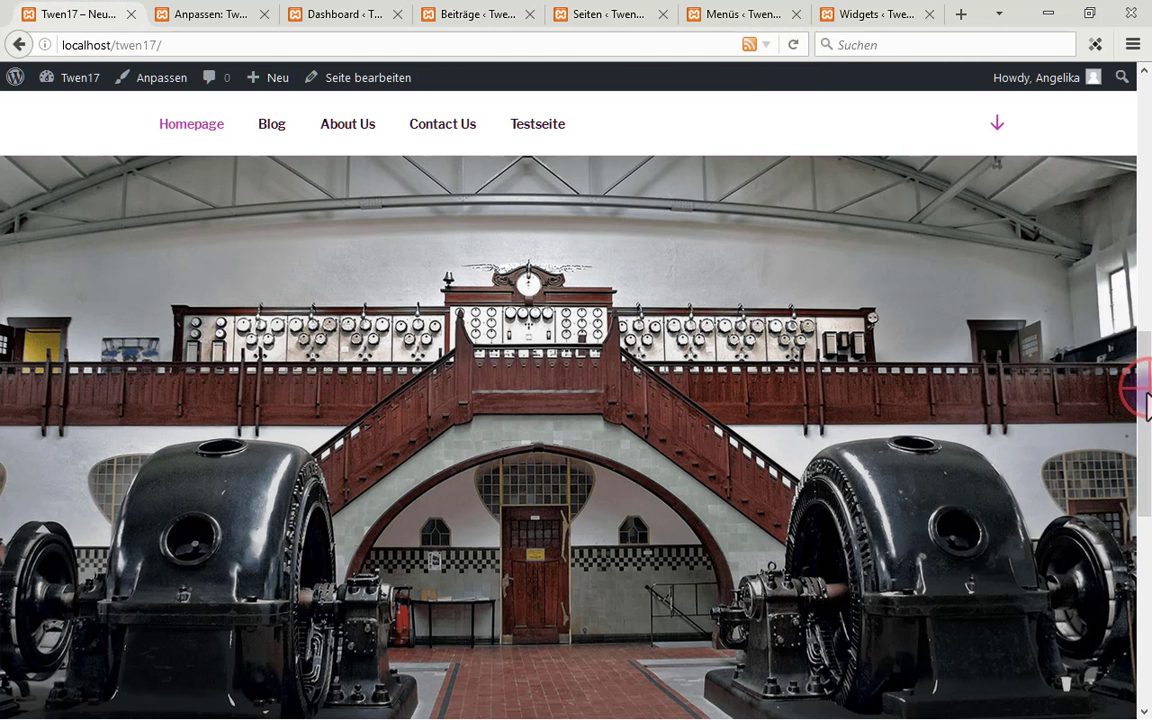
drag(1145, 395, 1137, 160)
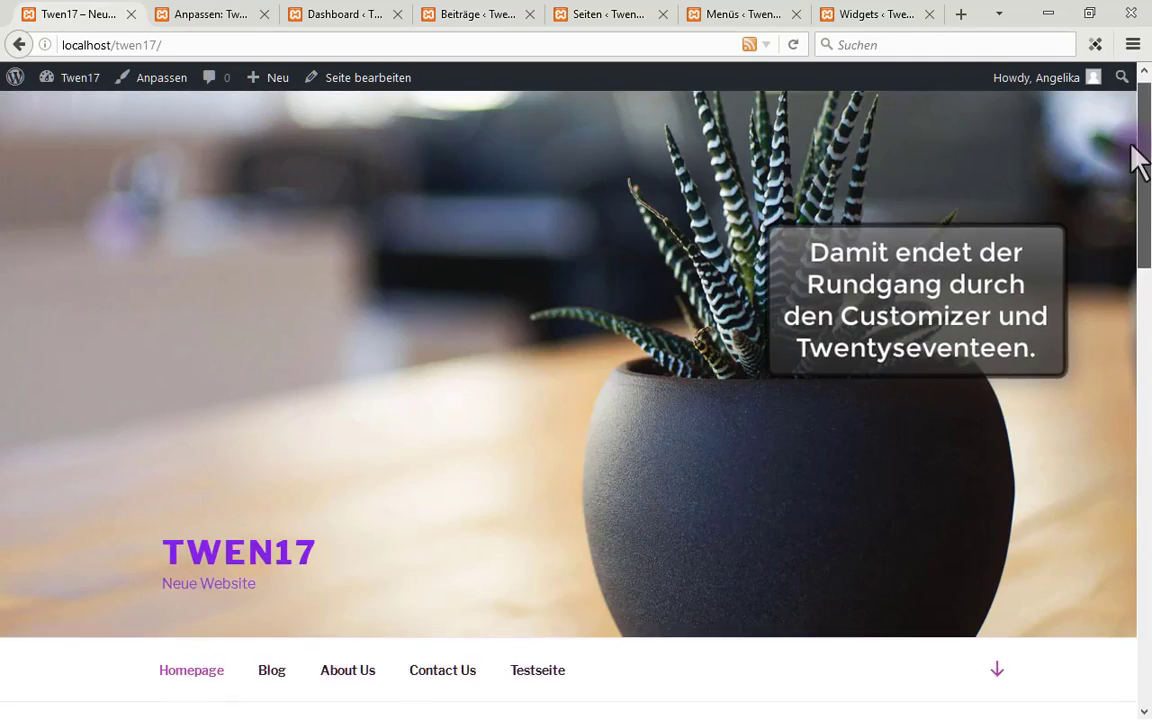
Open your own user profile in the WordPress admin and examine the Language setting under Persönliche Optionen
click(222, 18)
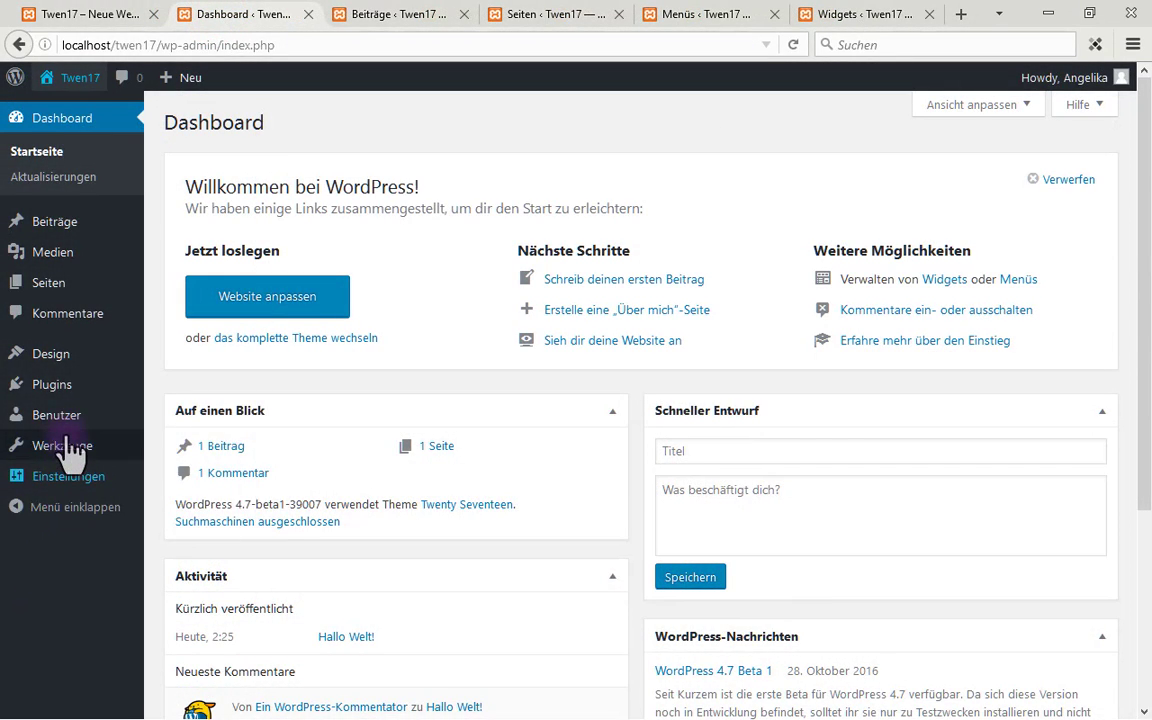
mouse_move(68, 425)
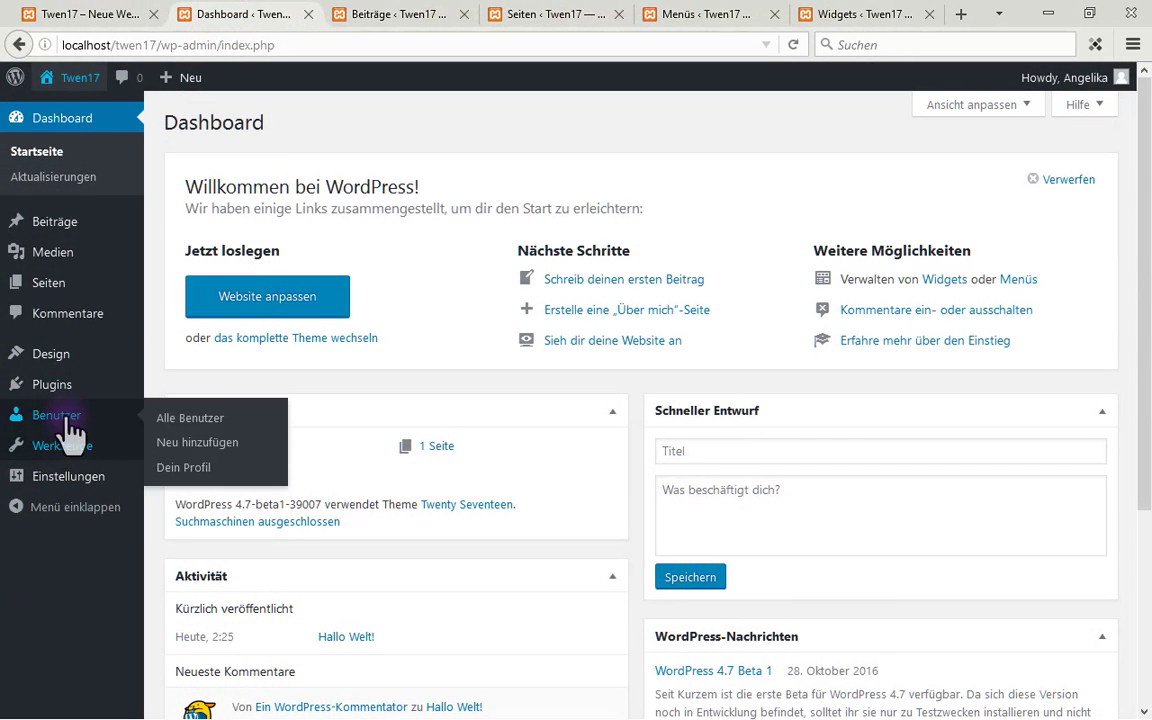
click(190, 468)
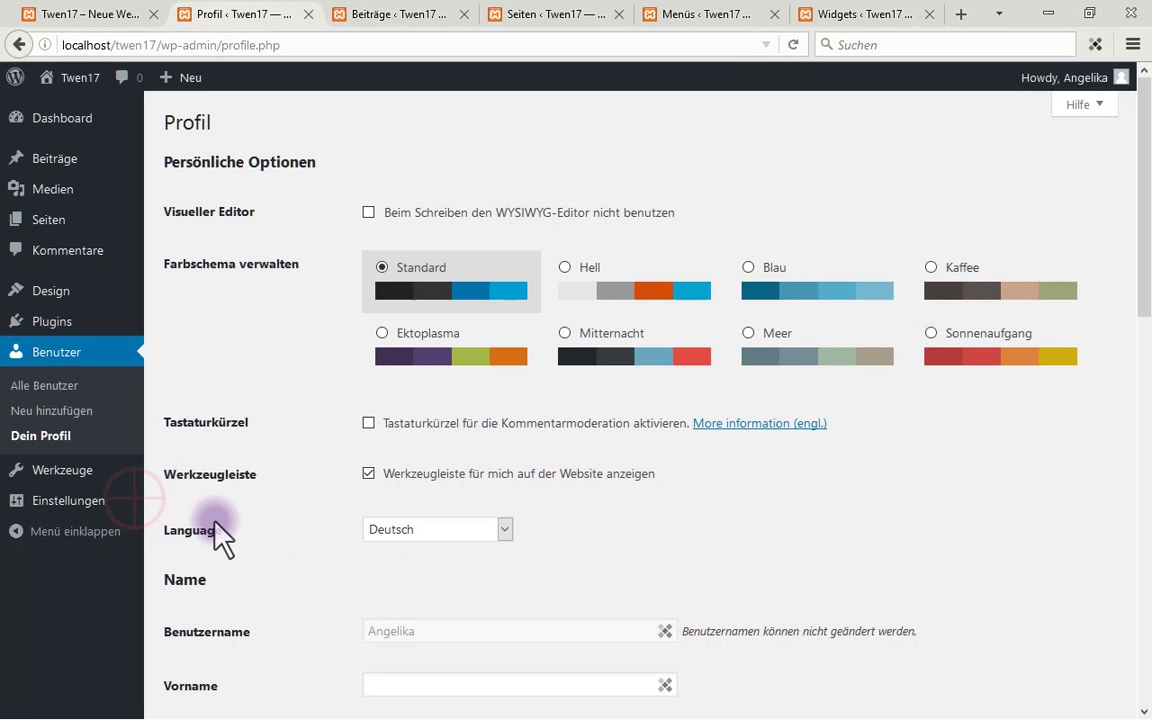
mouse_move(213, 521)
mouse_down()
mouse_move(148, 491)
mouse_move(224, 548)
mouse_move(549, 568)
mouse_up()
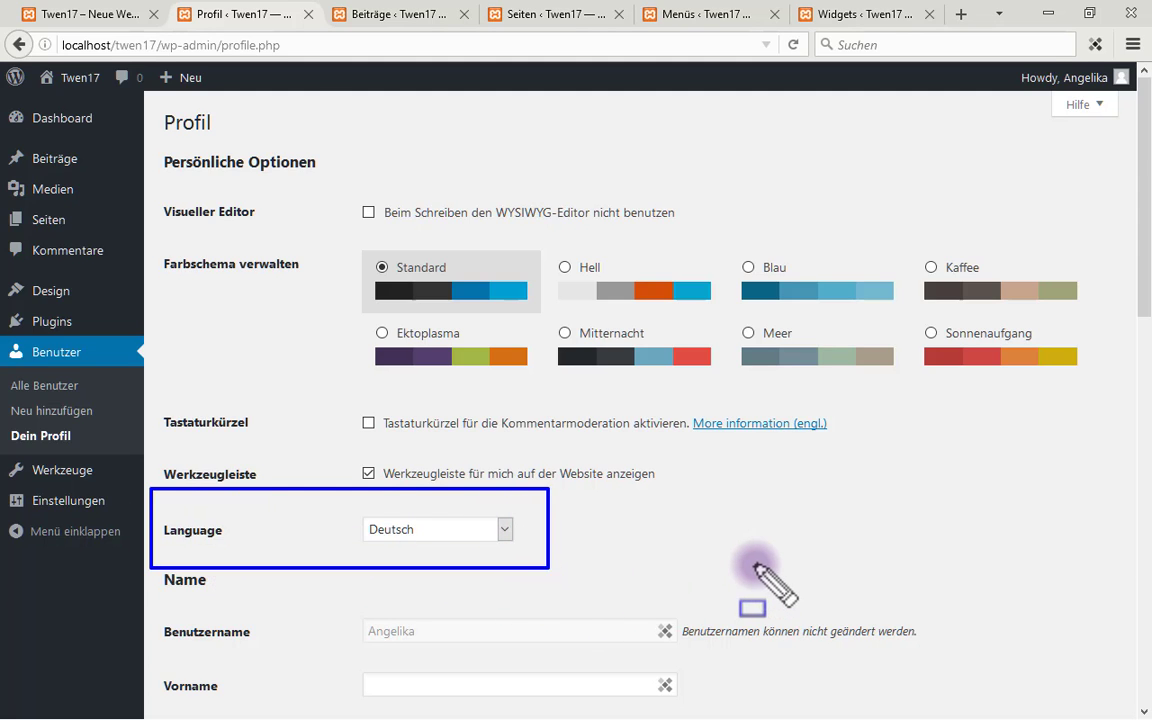
Set your profile's Language to English (United States) and update the profile
key(Escape)
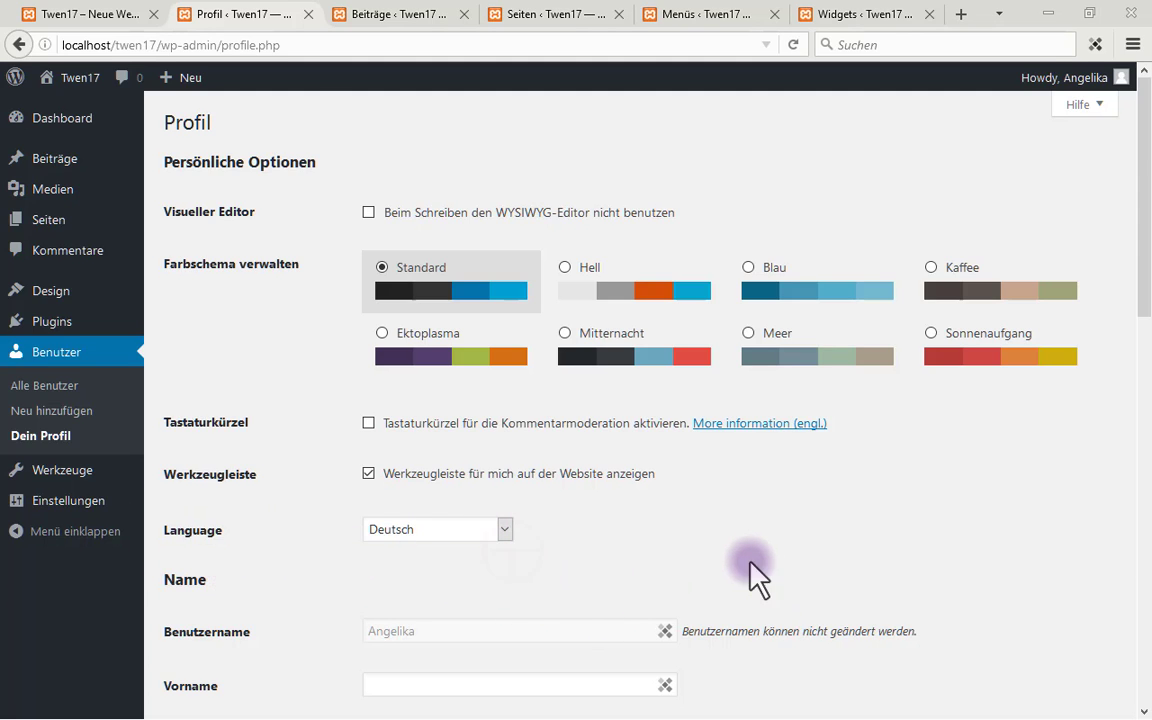
click(505, 529)
click(495, 552)
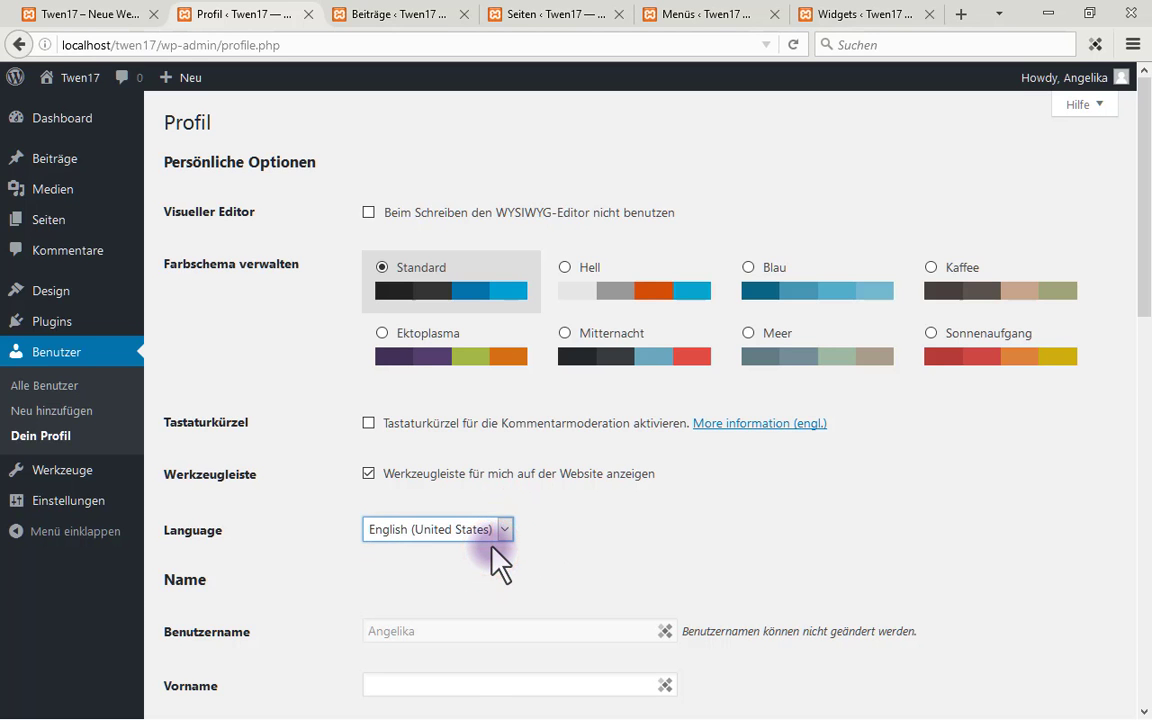
scroll(820, 515, down, 1)
scroll(820, 515, down, 15)
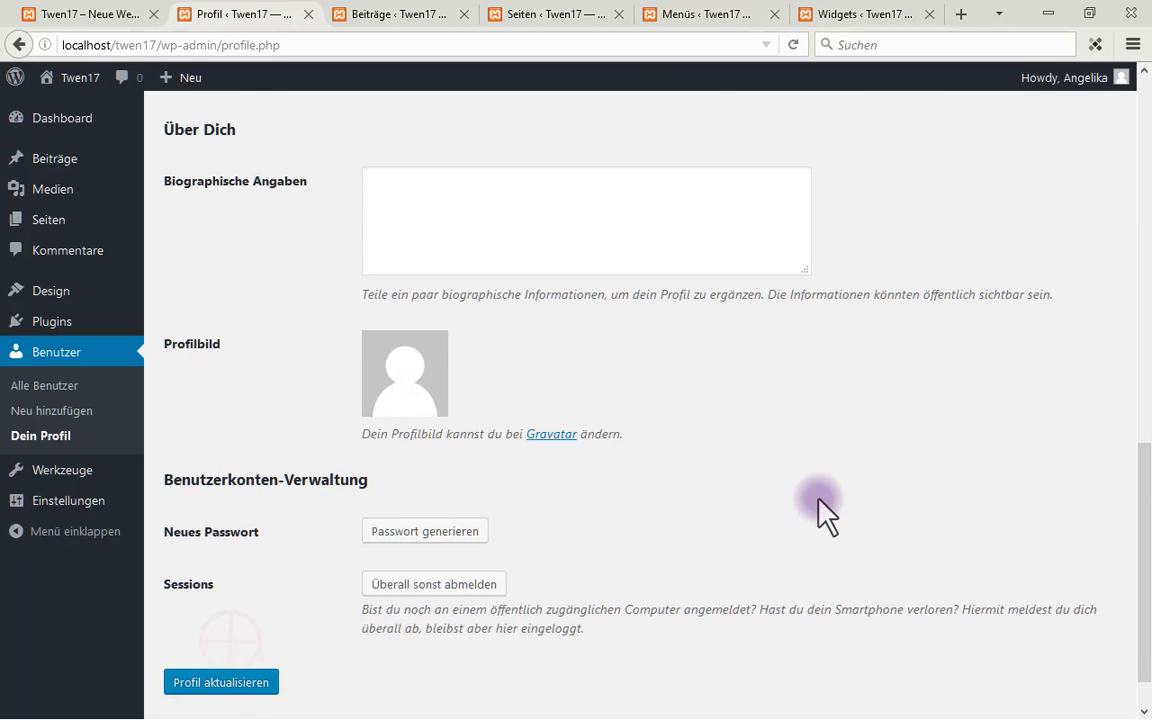
click(238, 627)
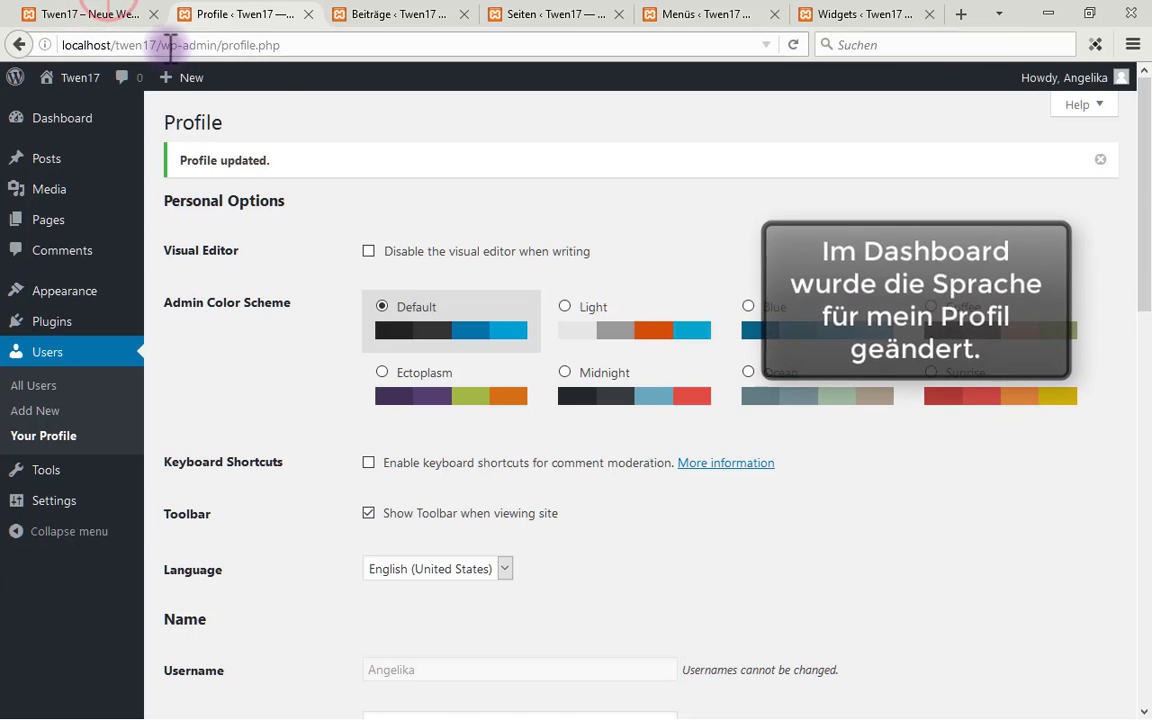
Check the language of the live homepage from the header down to the content, and return to the profile page
click(118, 12)
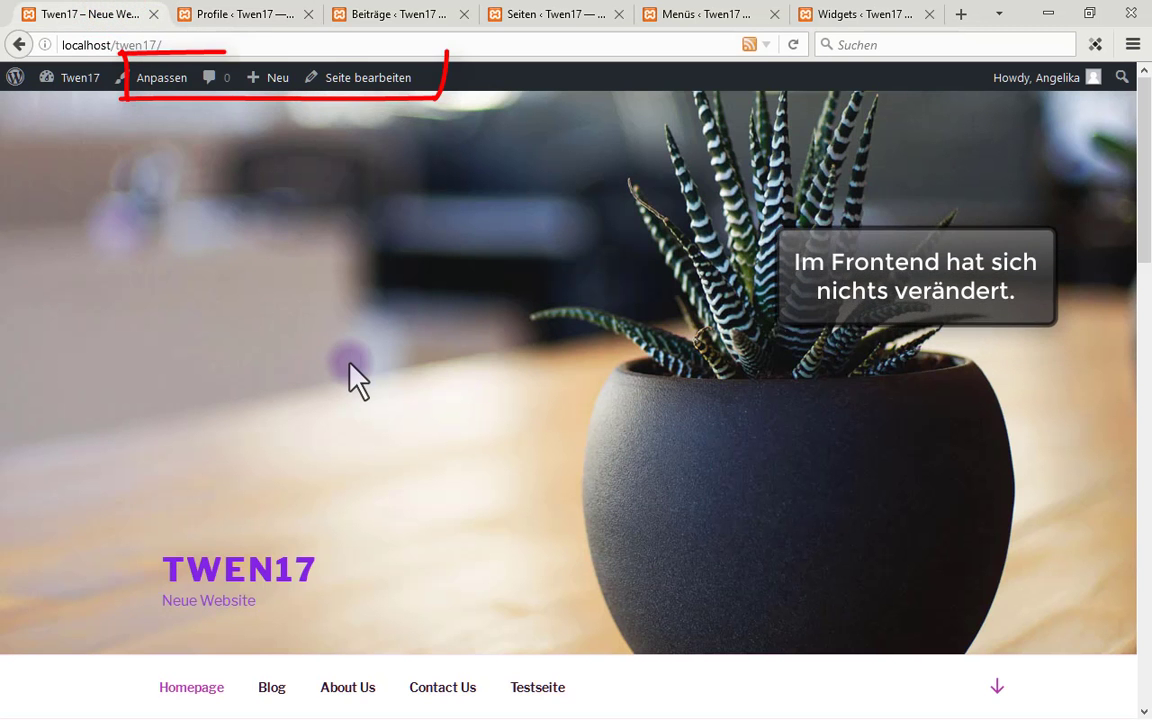
scroll(350, 375, down, 5)
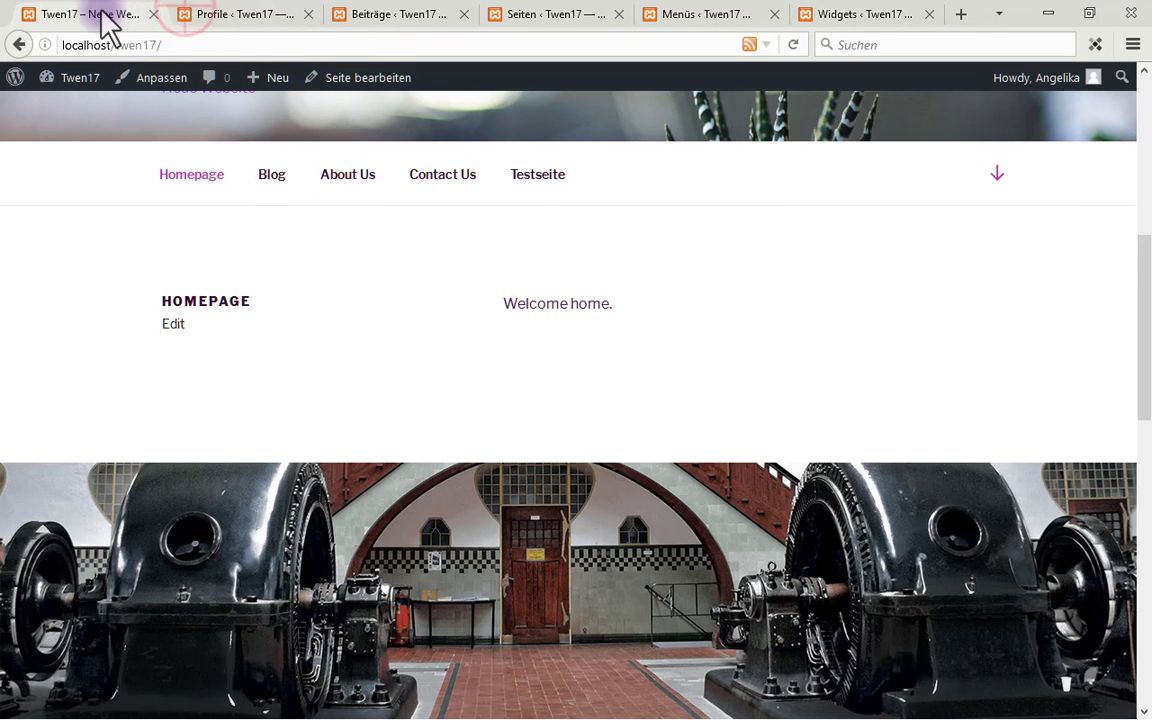
click(205, 18)
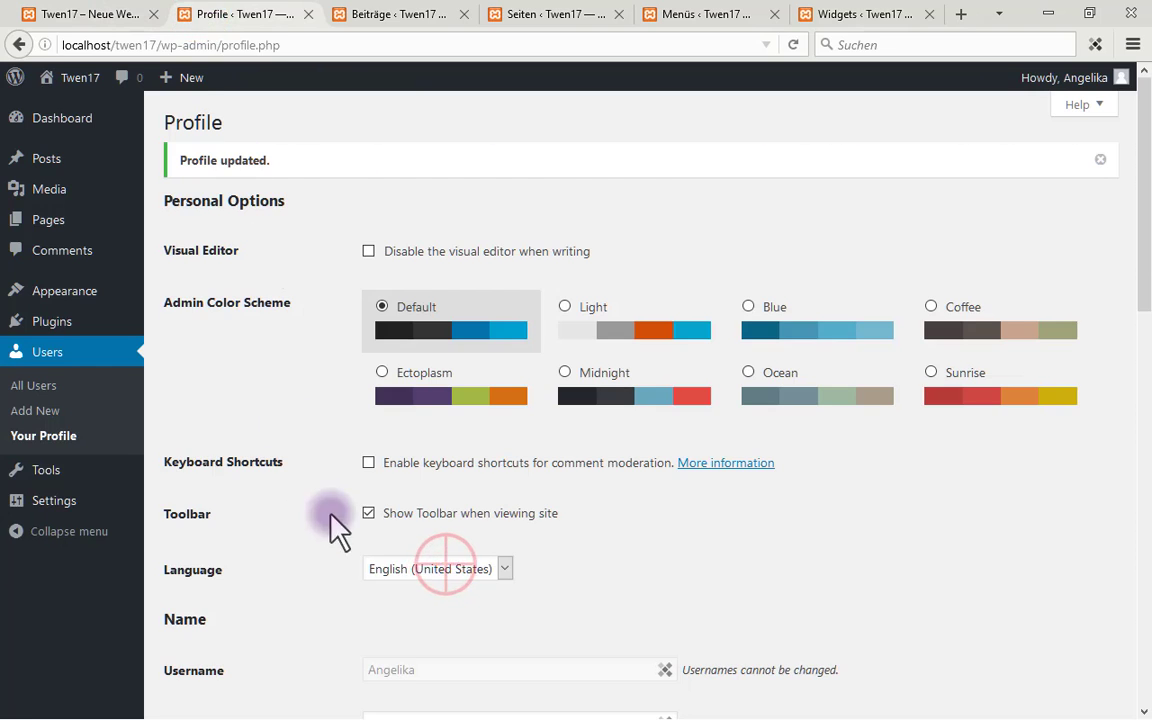
Set your profile's Language back to Deutsch and update the profile
click(453, 578)
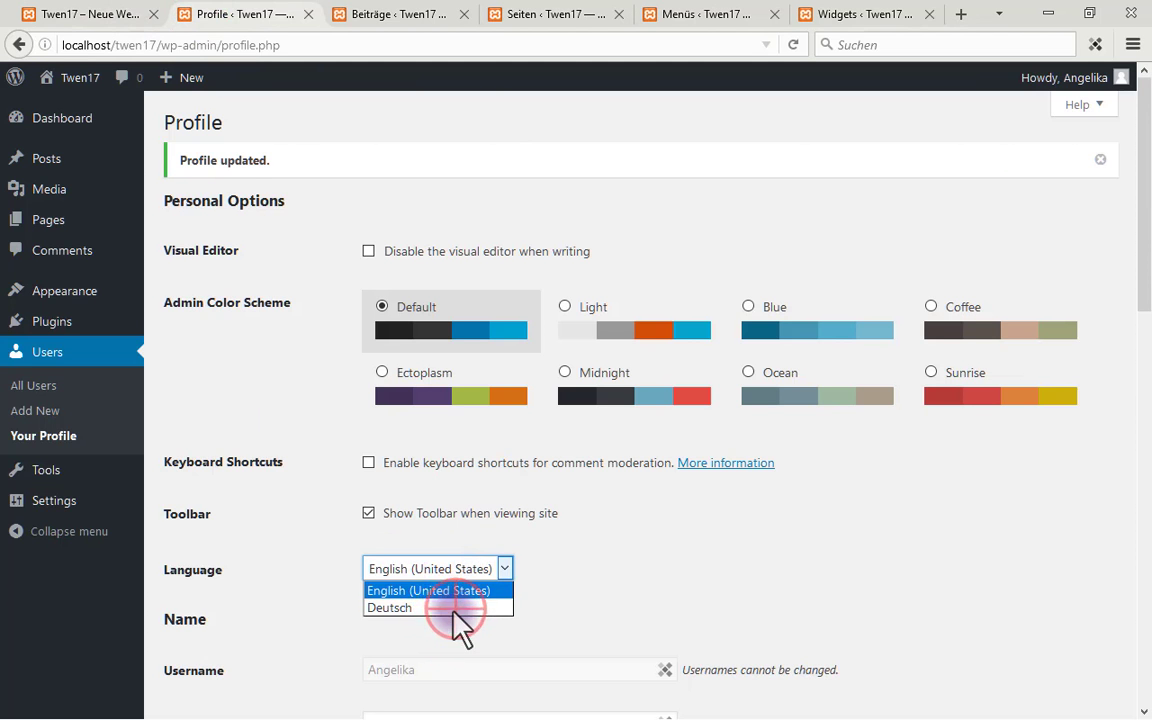
click(455, 609)
scroll(656, 604, down, 10)
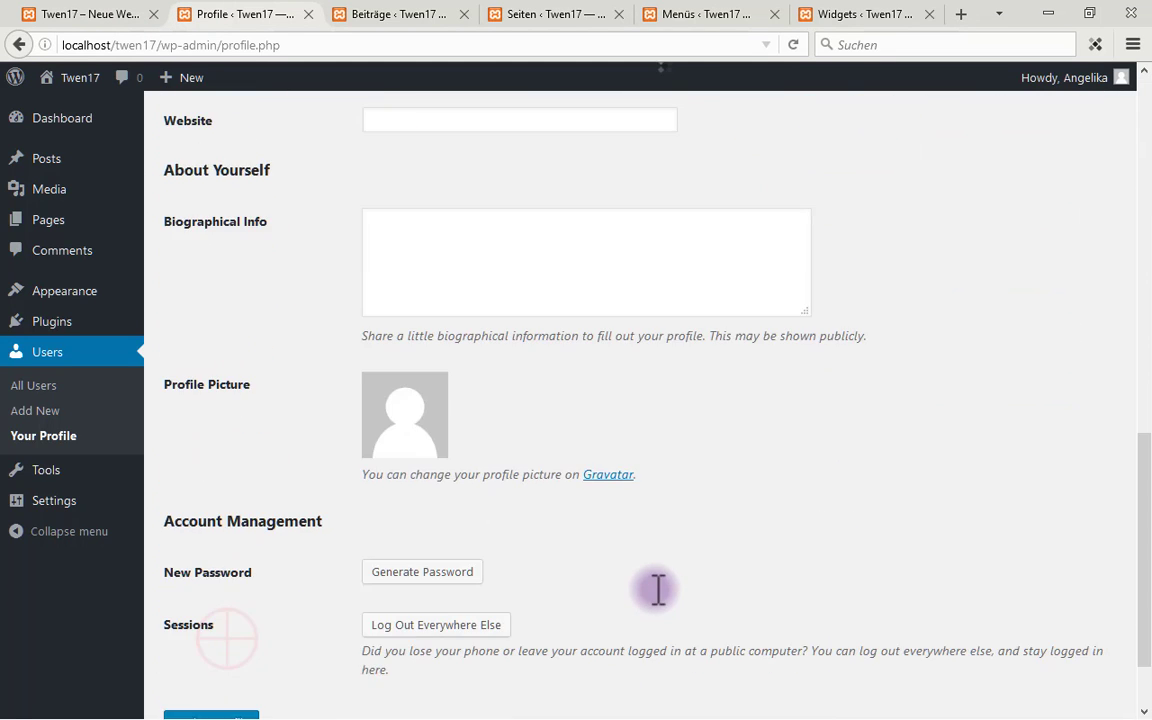
click(220, 272)
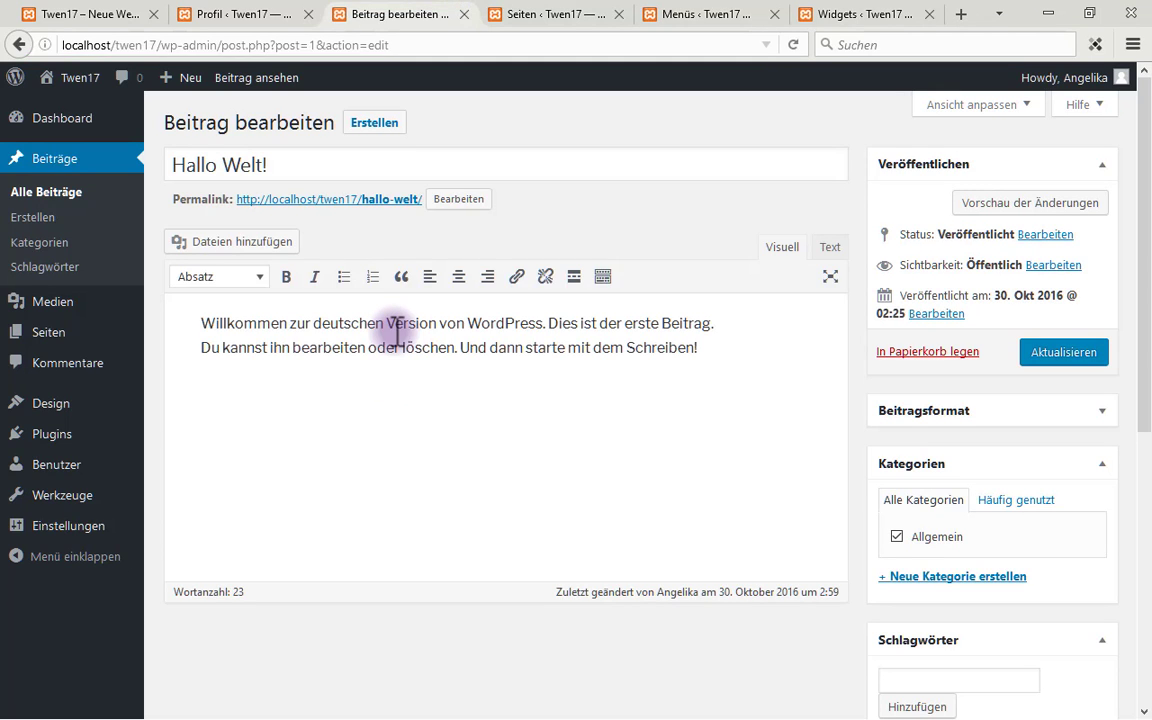
Copy the two-line text of the "Hallo Welt!" post, paste it three times below the original, and update the post
key(ctrl+a)
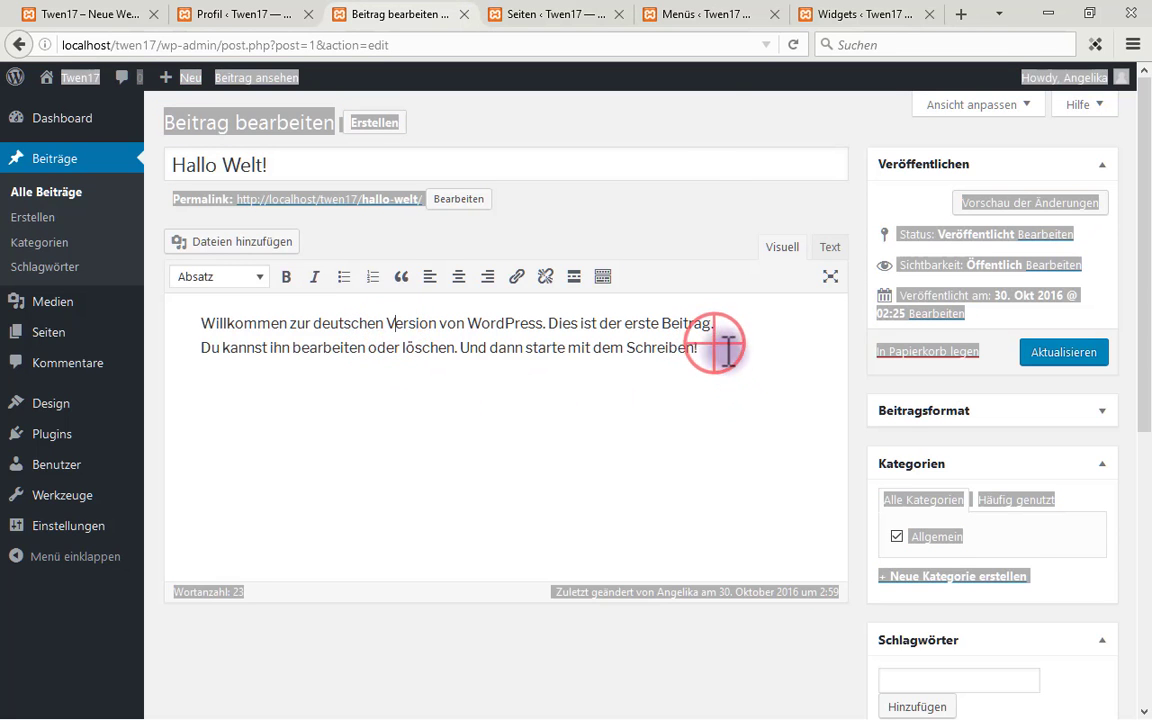
drag(728, 350, 182, 327)
key(ctrl+c)
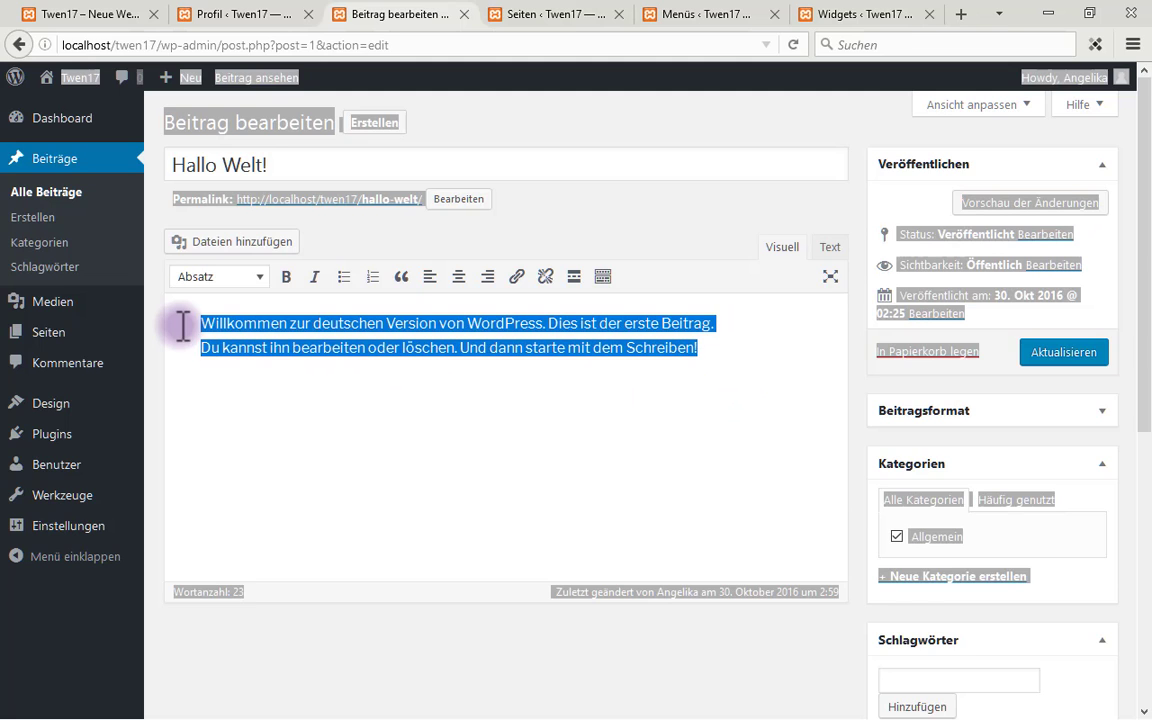
click(698, 349)
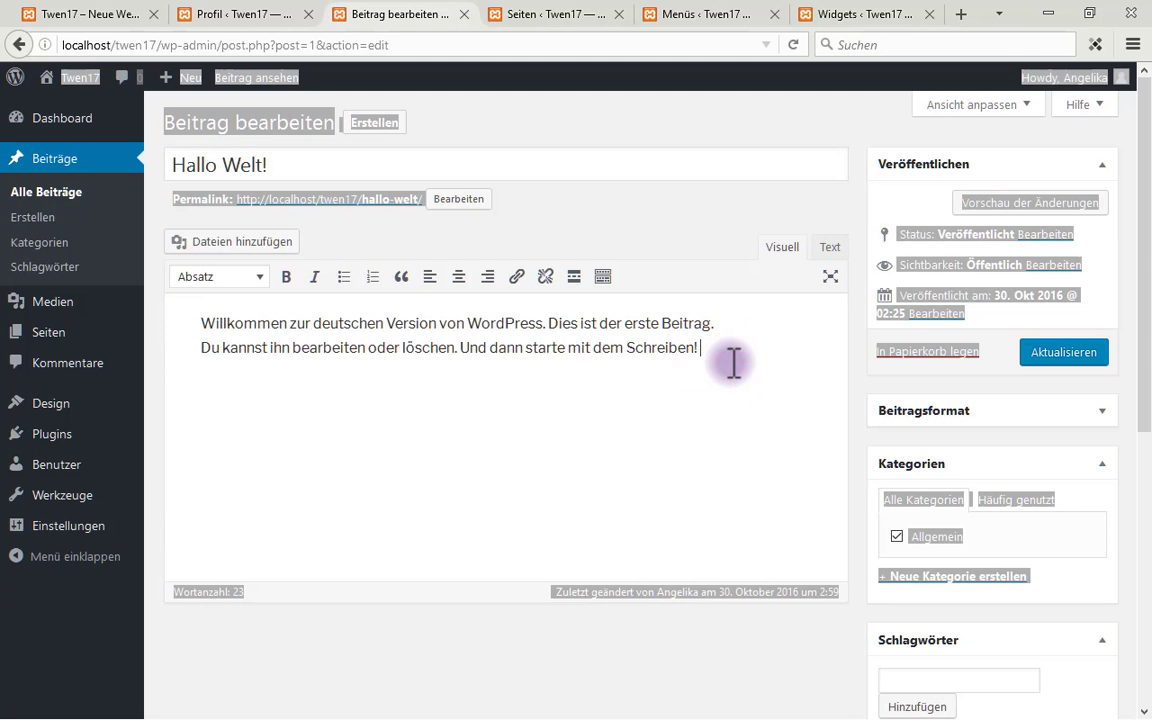
key(ctrl+v)
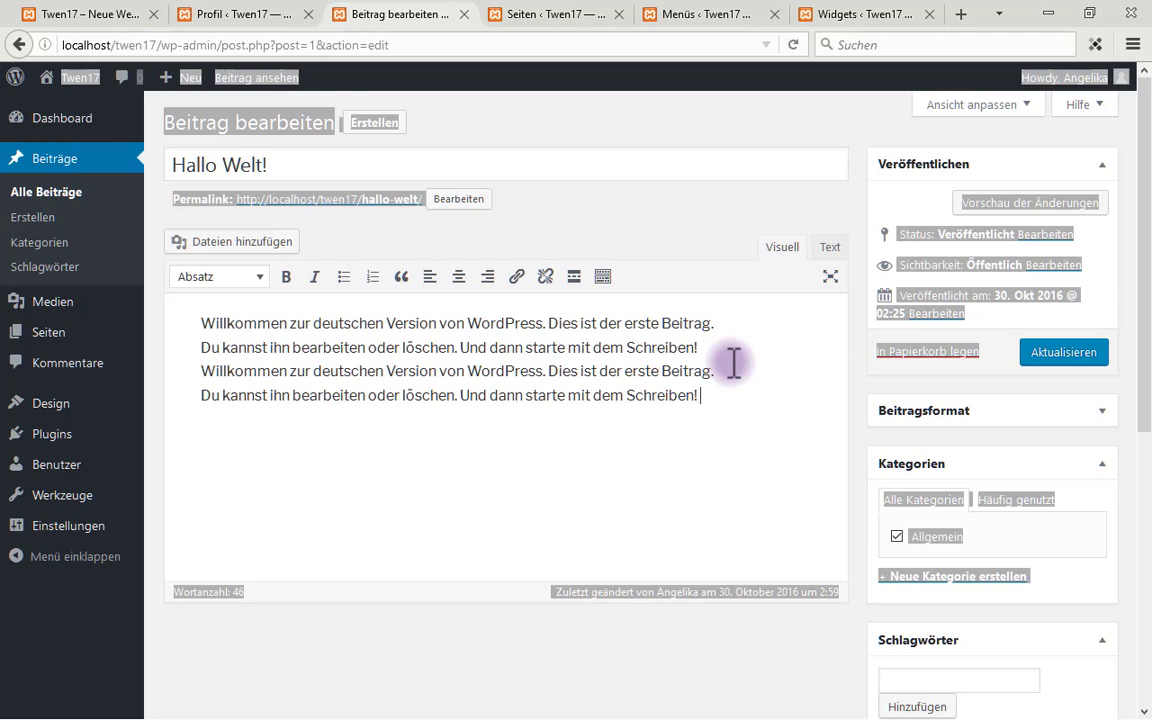
key(ctrl+v)
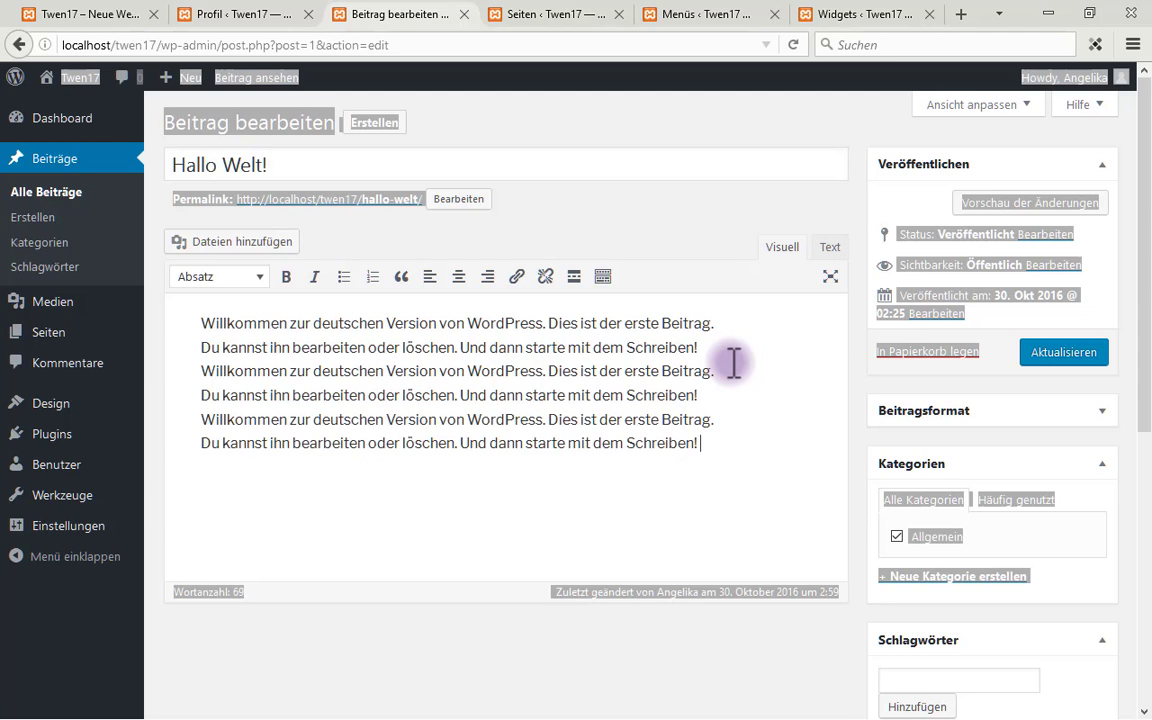
key(ctrl+v)
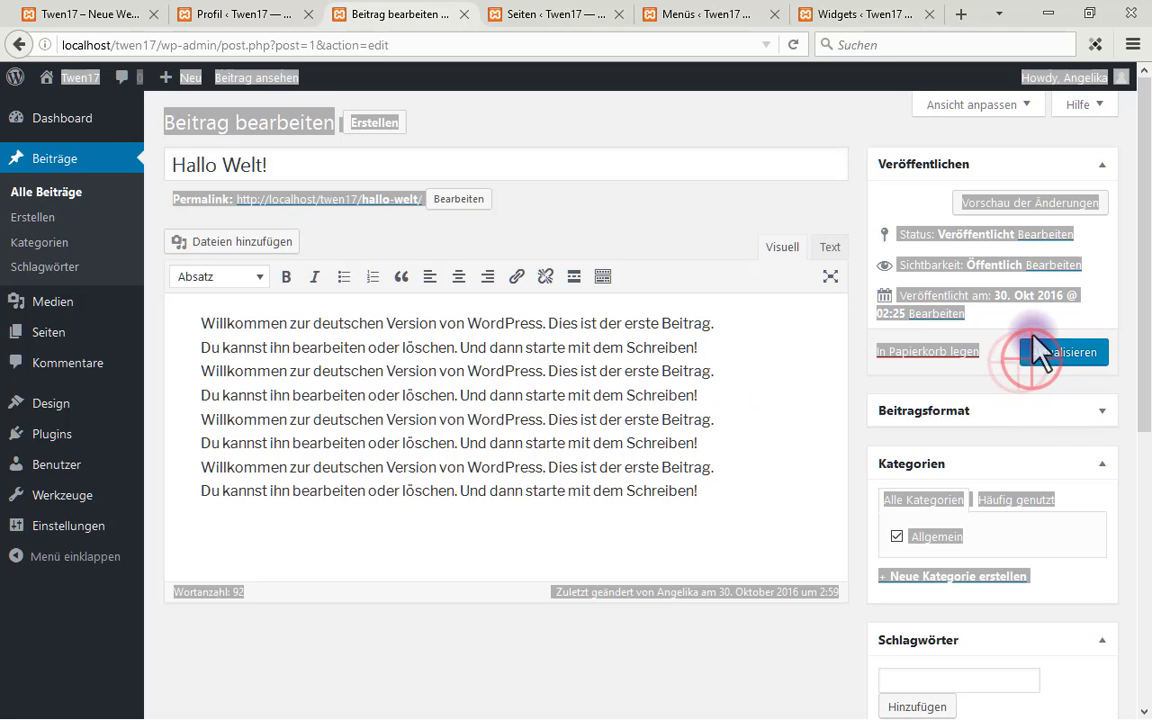
click(1038, 358)
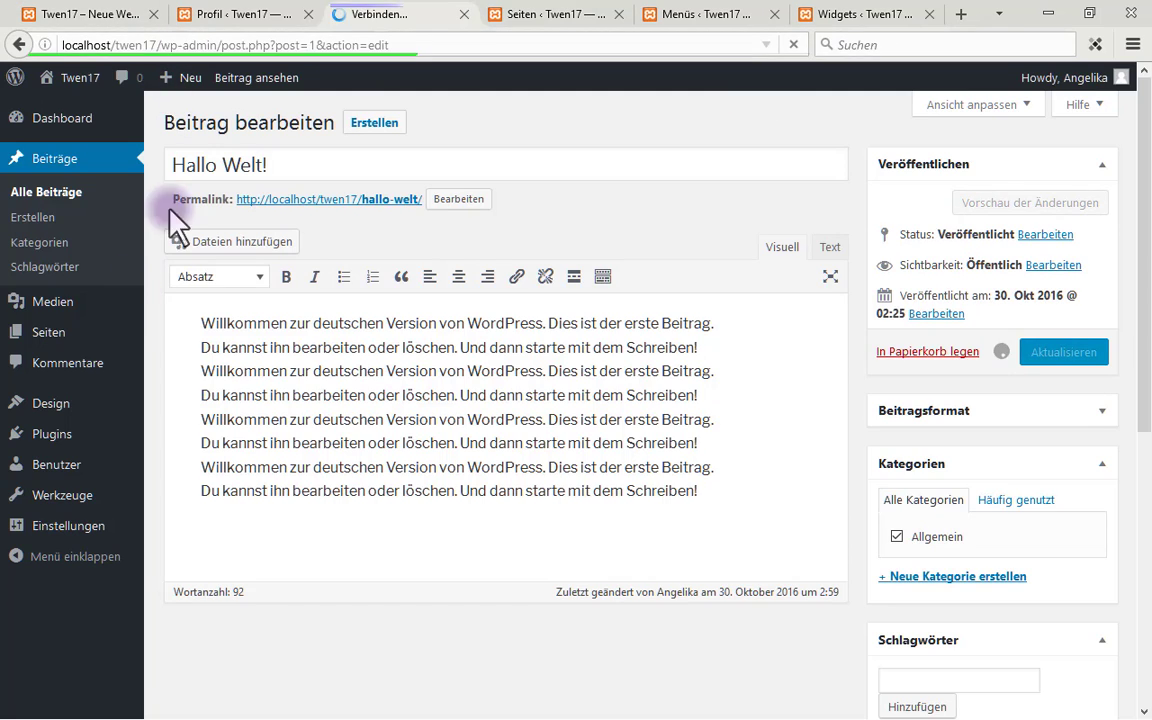
Open the Customizer and review the Statische Startseite settings for the front page and posts page
mouse_move(65, 410)
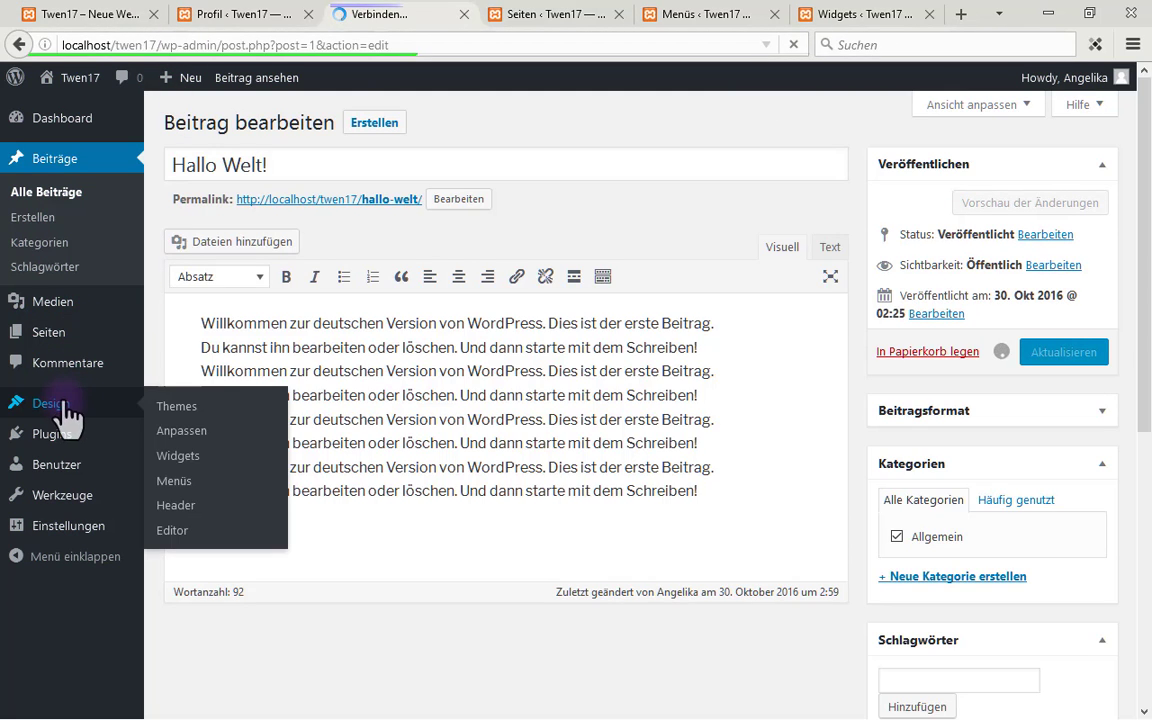
click(168, 431)
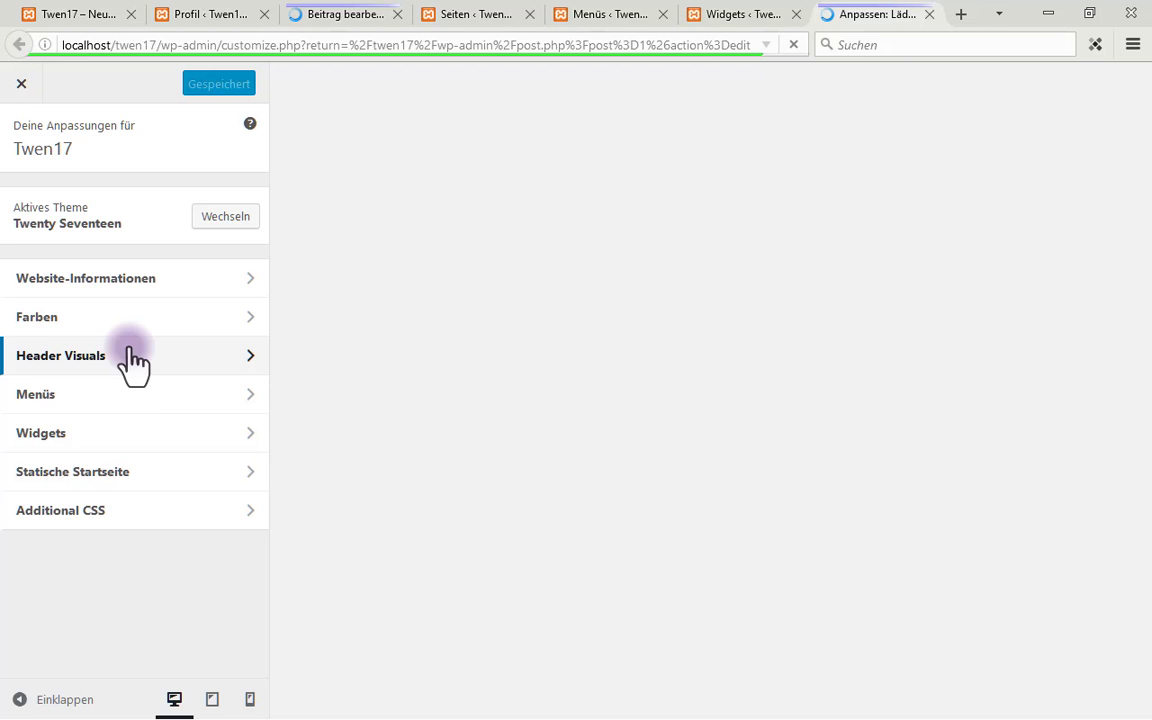
click(208, 496)
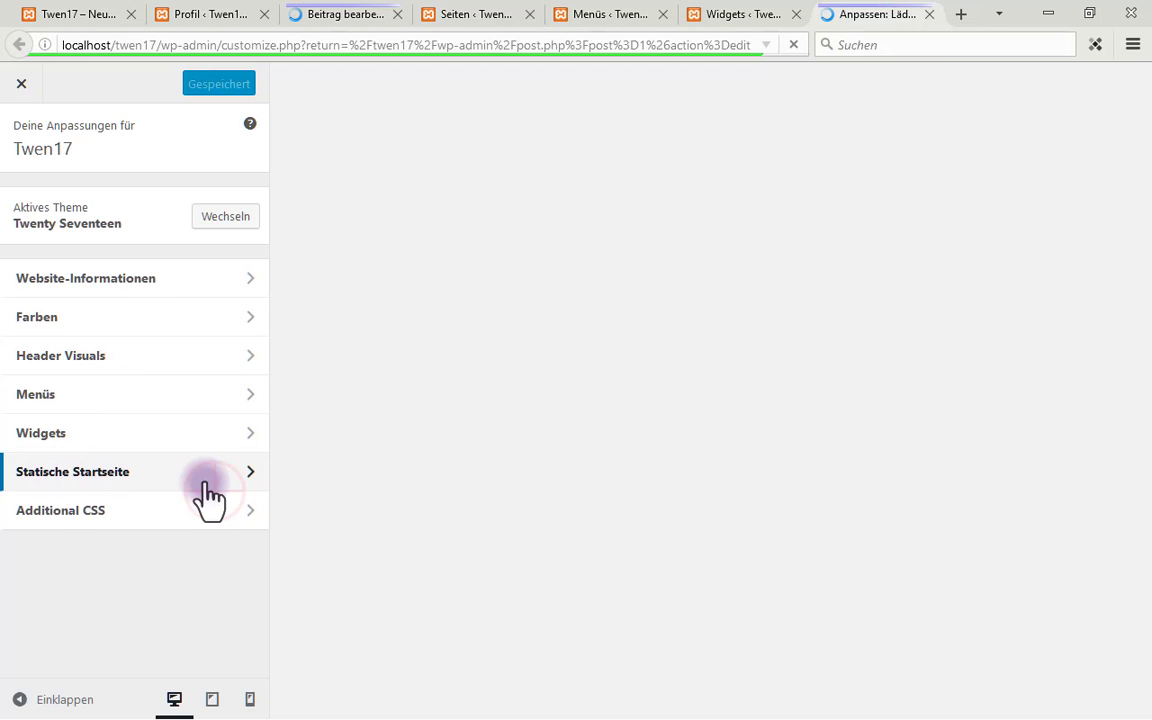
click(231, 482)
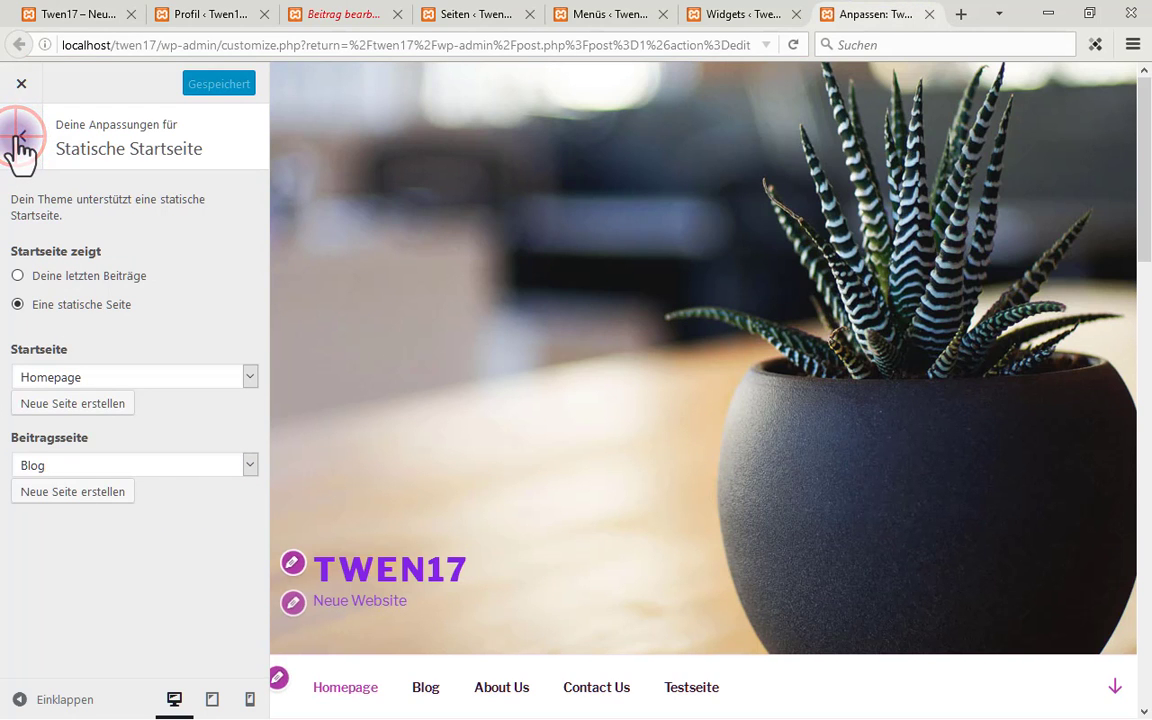
click(20, 140)
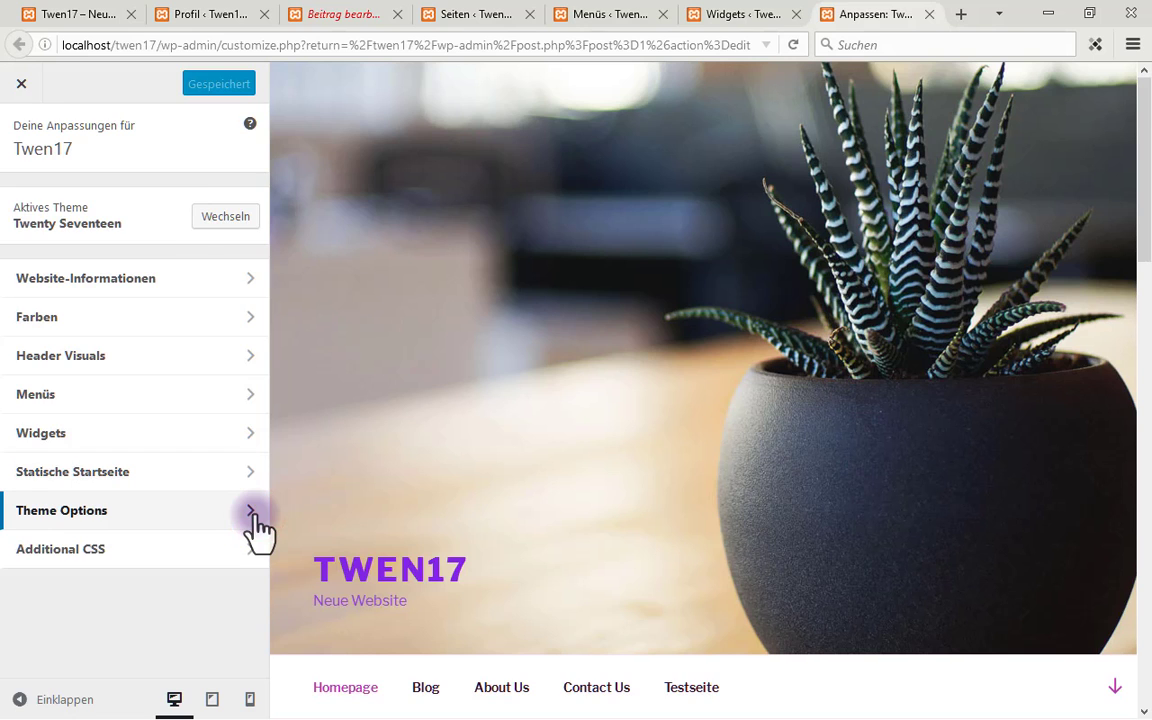
Assign the Blog page to Front Page Section 2 in the Theme Options and publish the change
click(253, 512)
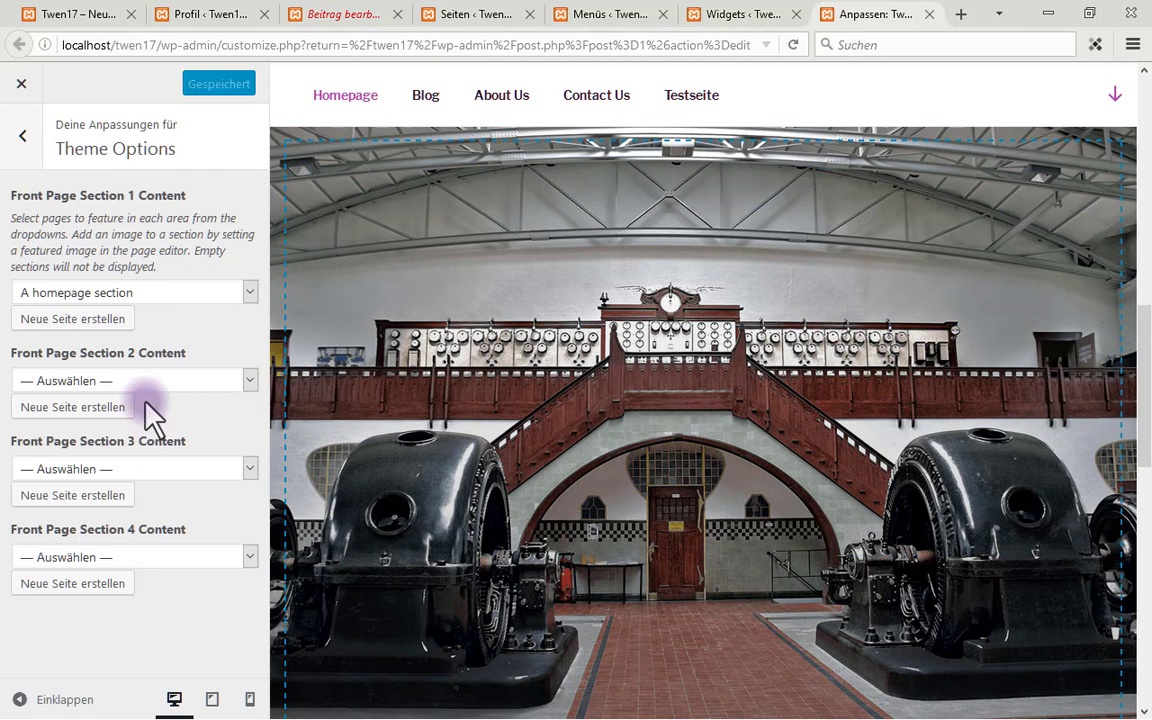
click(247, 381)
click(222, 471)
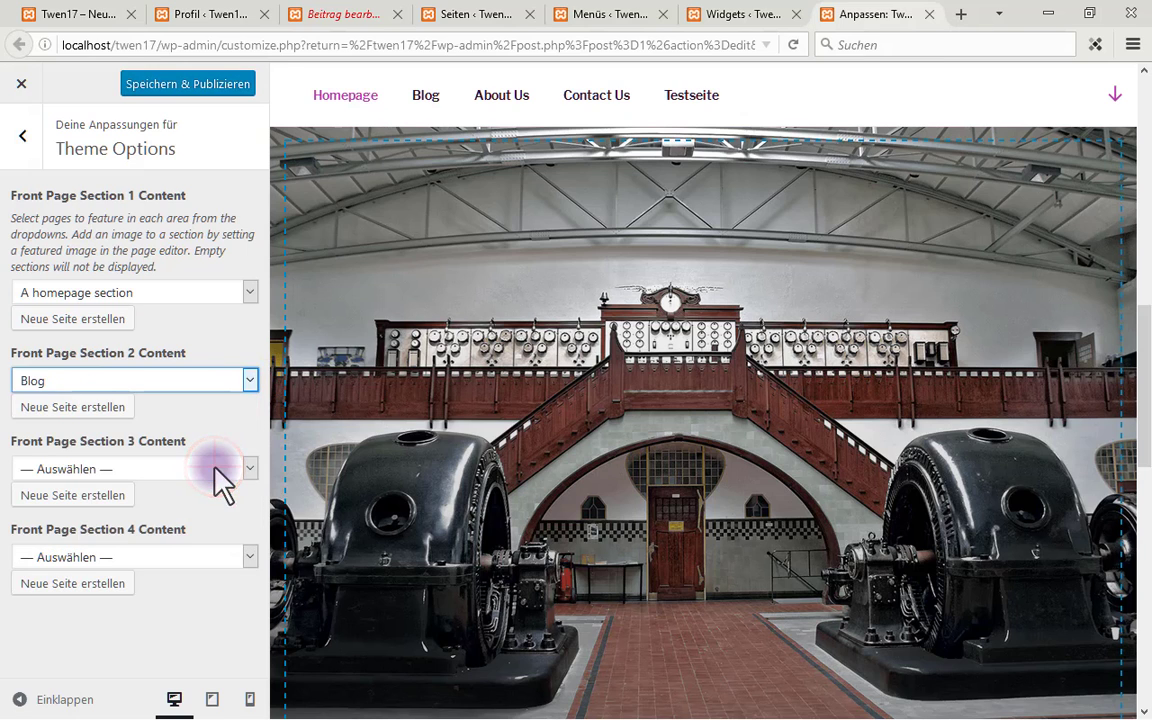
click(216, 88)
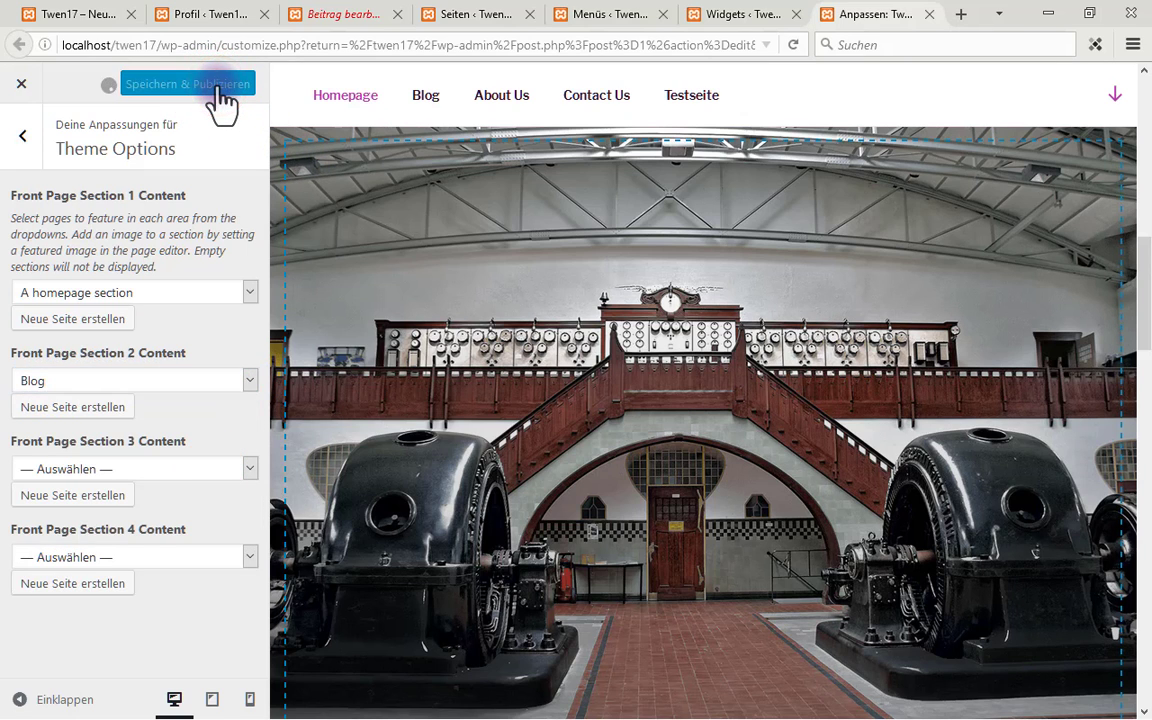
Reload the live homepage and check the Blog section below "A homepage section"
click(103, 22)
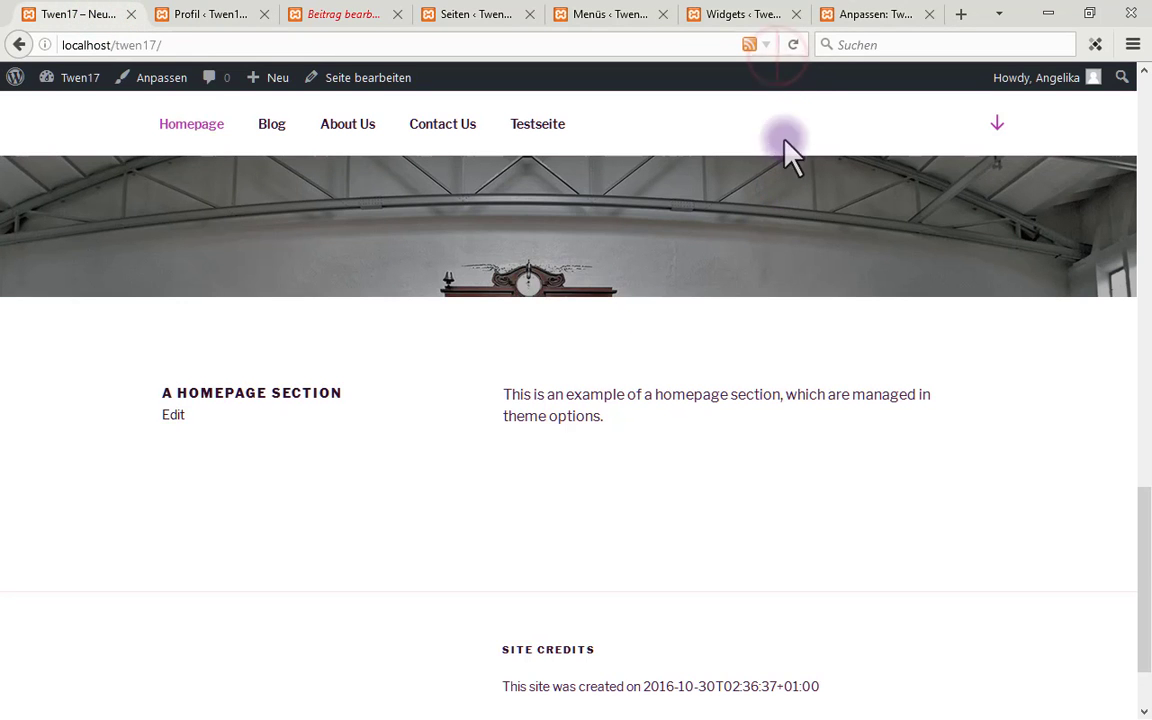
click(793, 45)
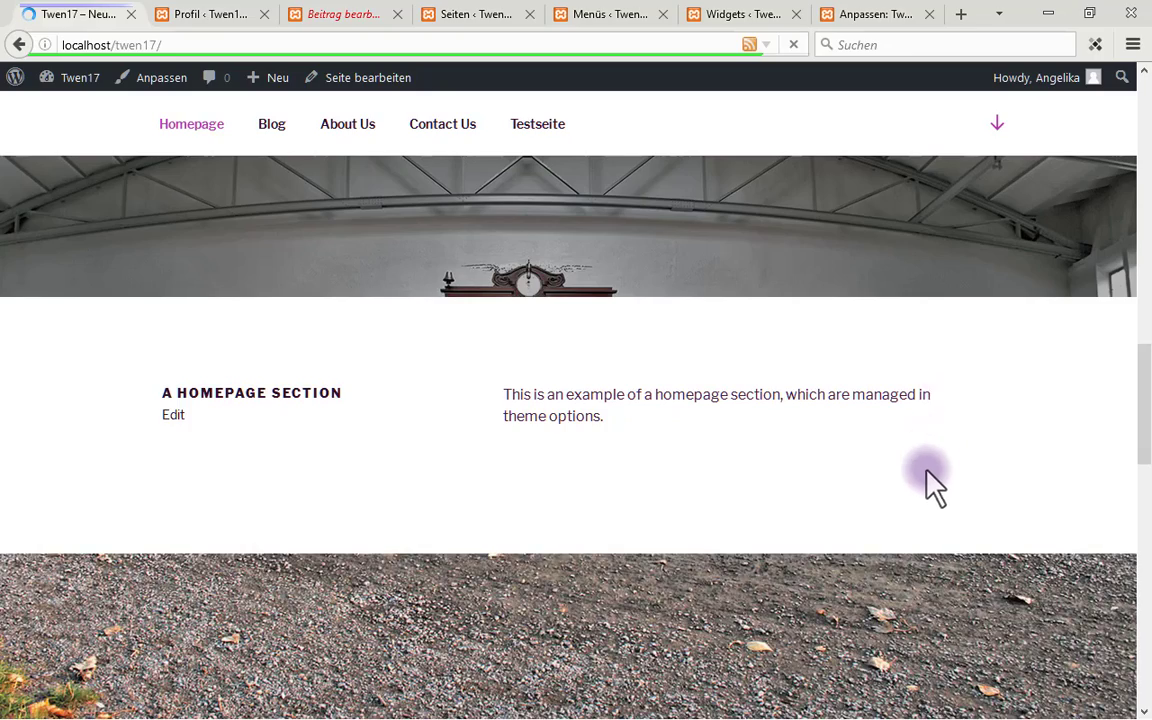
scroll(917, 440, down, 5)
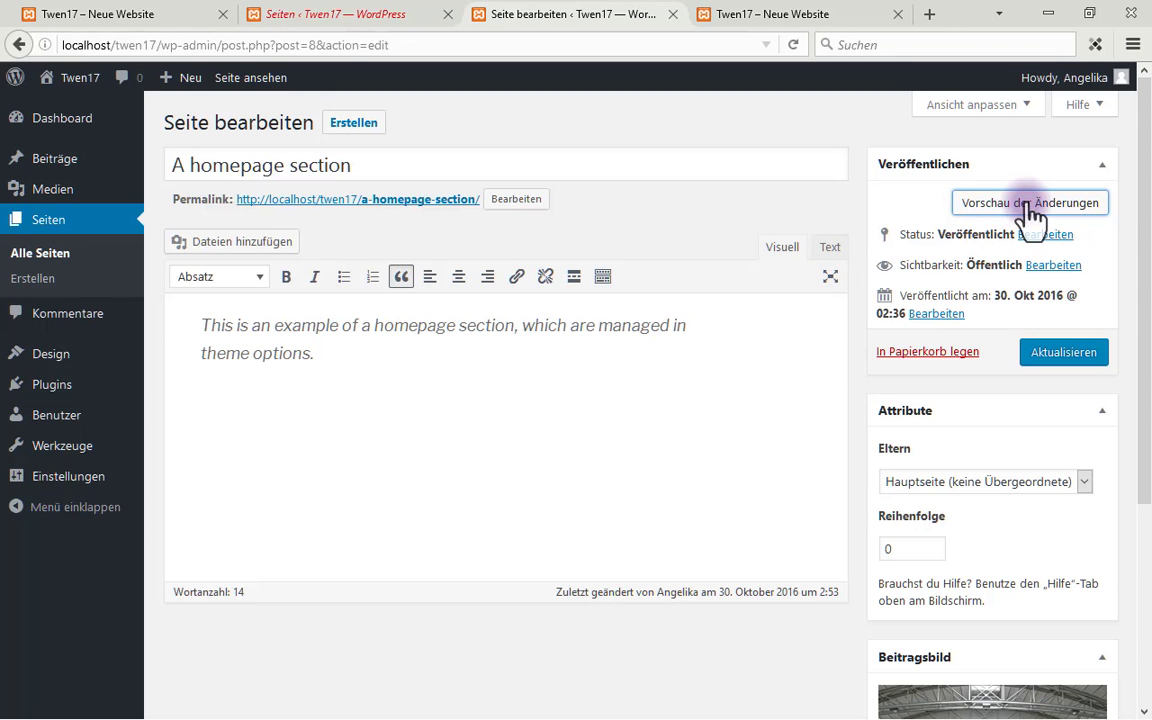
Append the copied "Willkommen zur deutschen Version von WordPress" text to the quote on the "A homepage section" page and update the page
click(1030, 205)
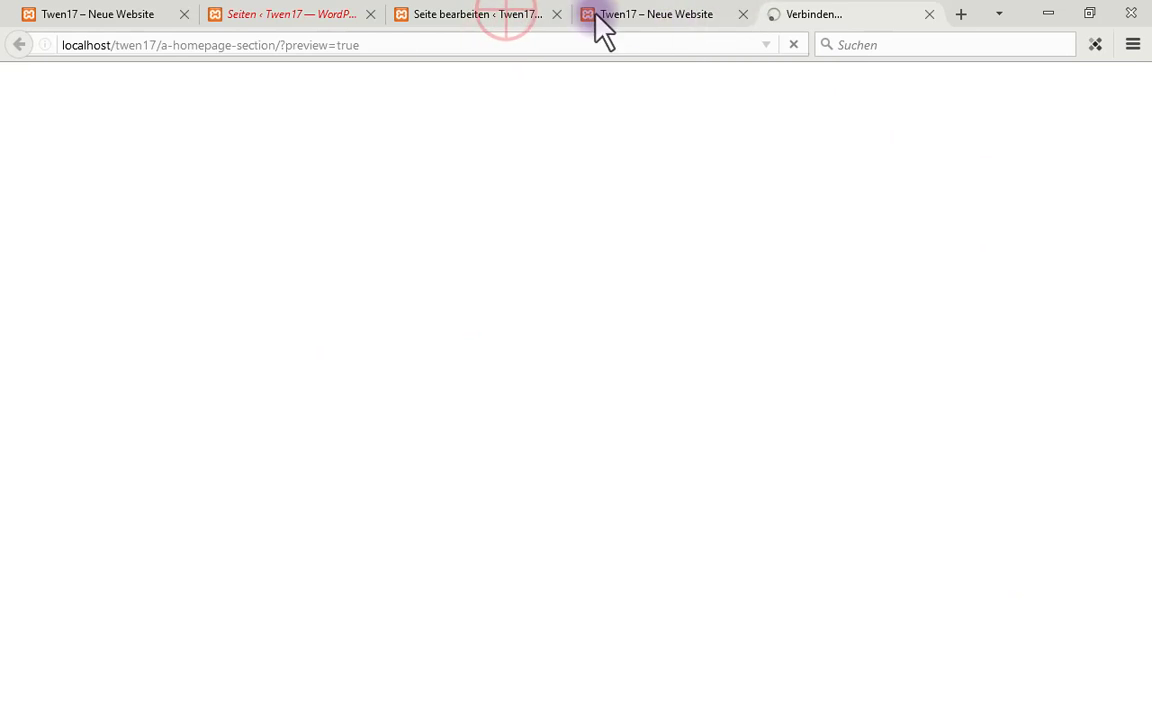
click(515, 16)
click(315, 355)
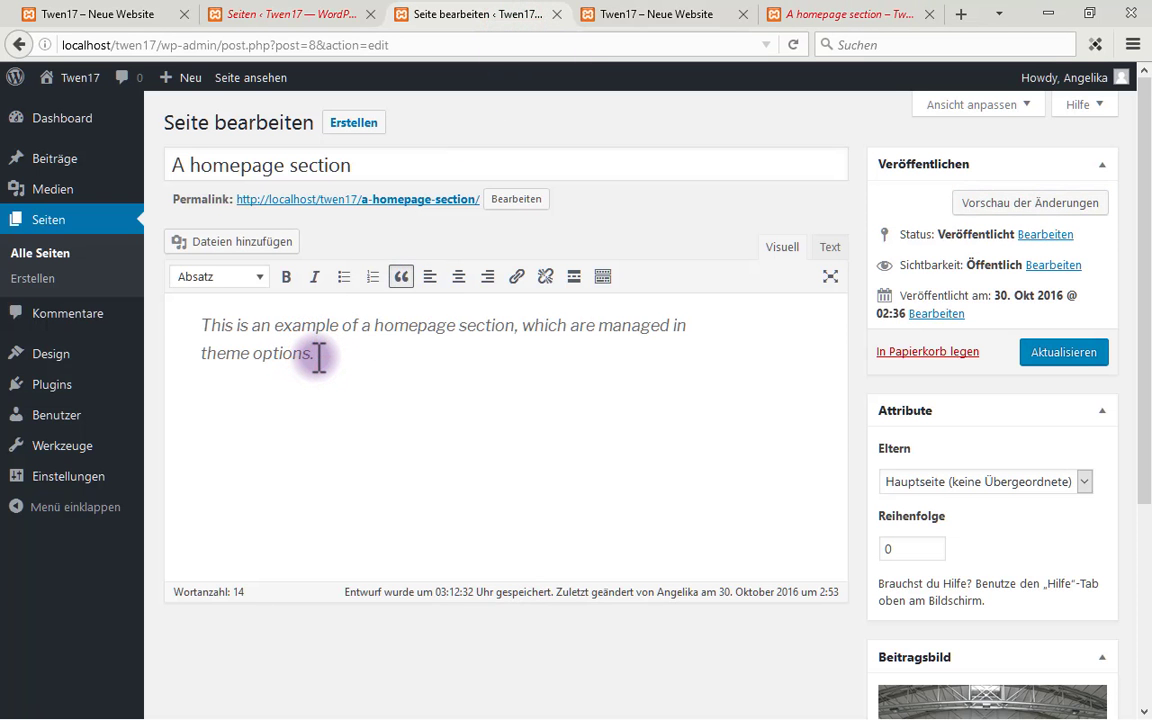
key(ctrl+v)
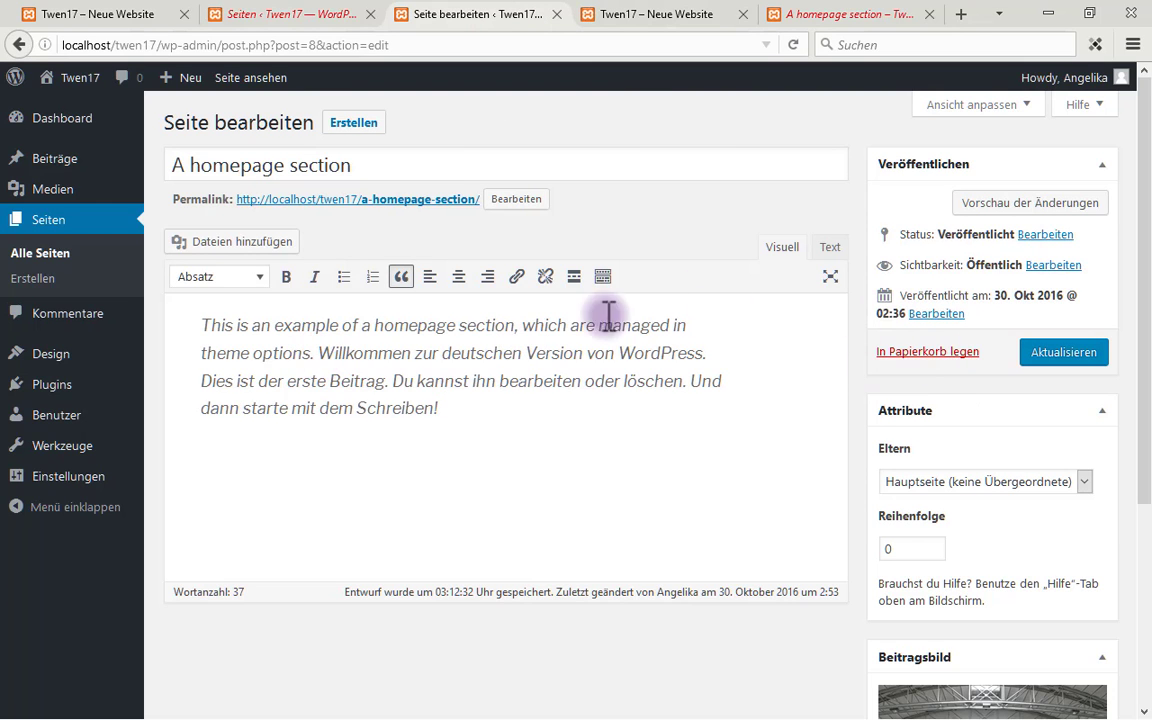
click(1080, 352)
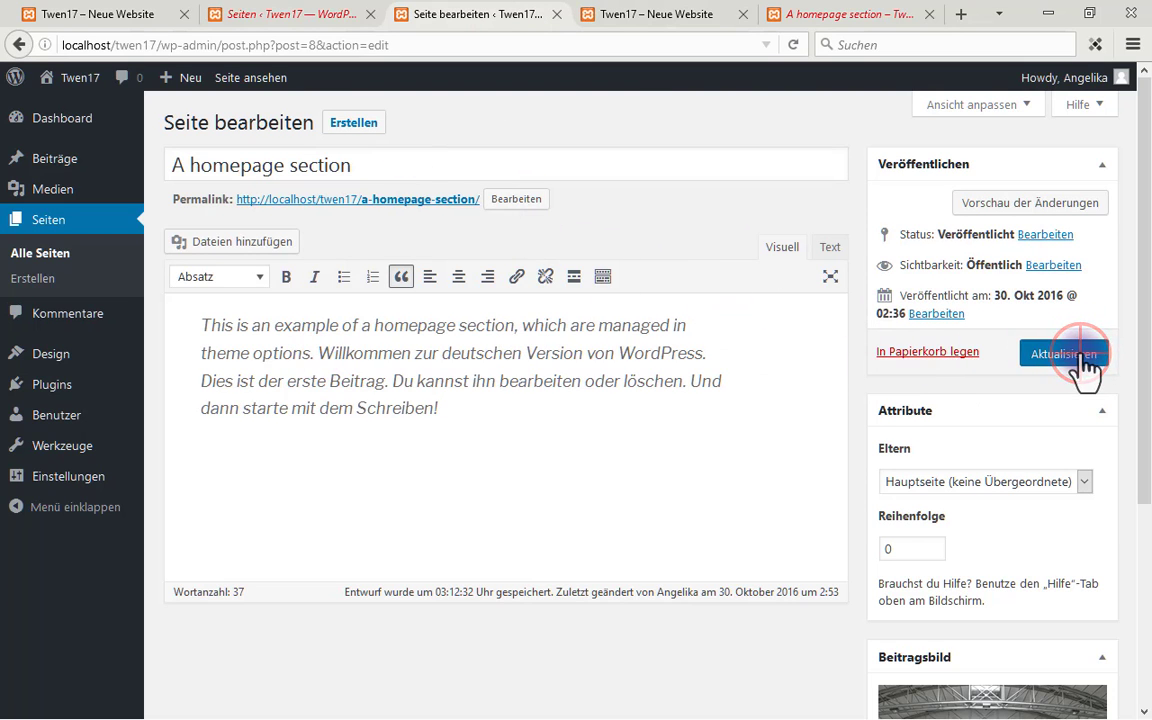
Reload the live homepage and check the quote styling and extended text in "A homepage section"
click(660, 28)
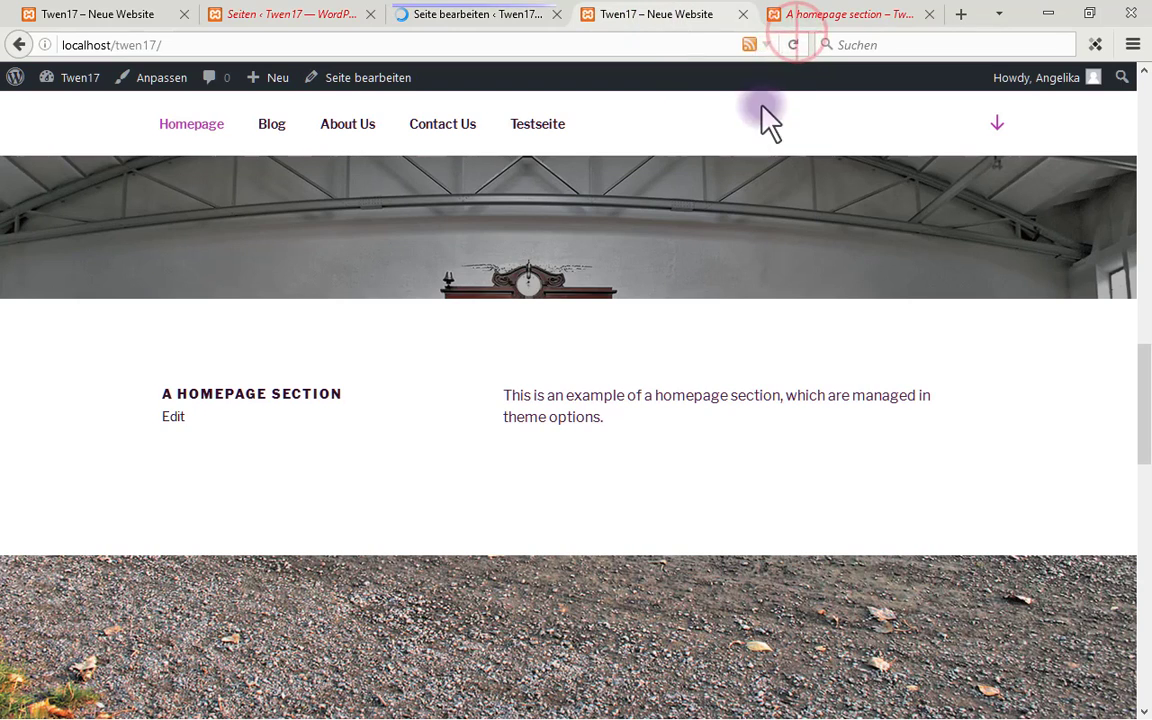
click(800, 45)
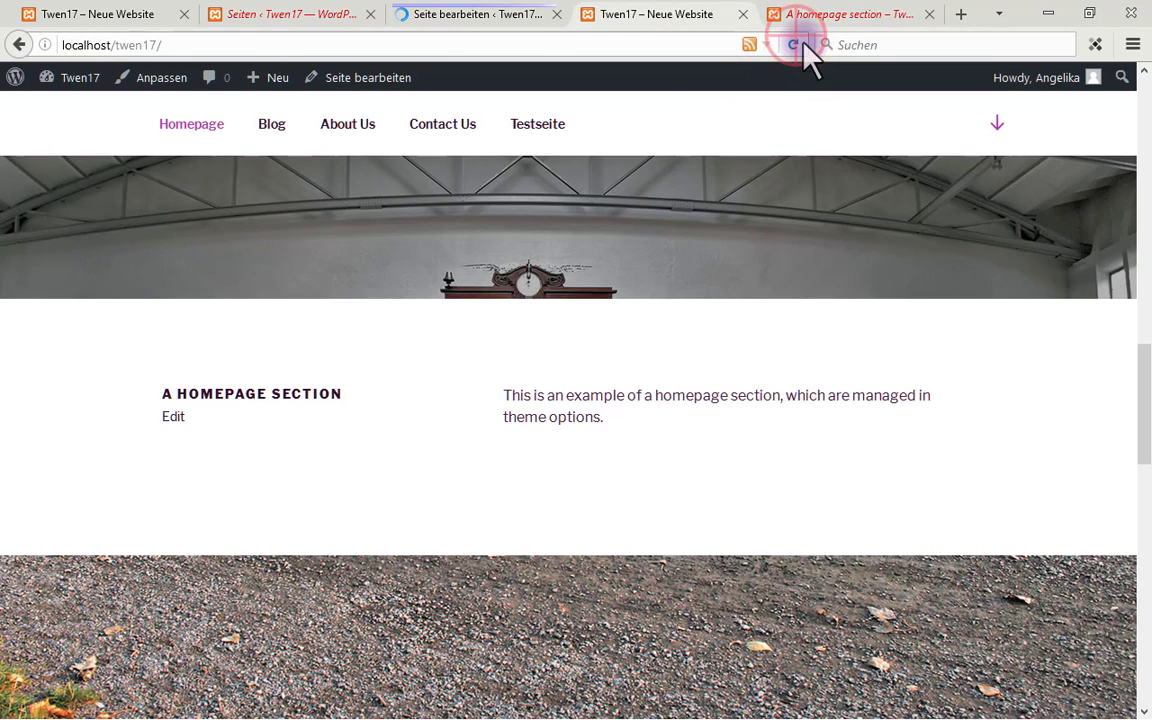
click(800, 45)
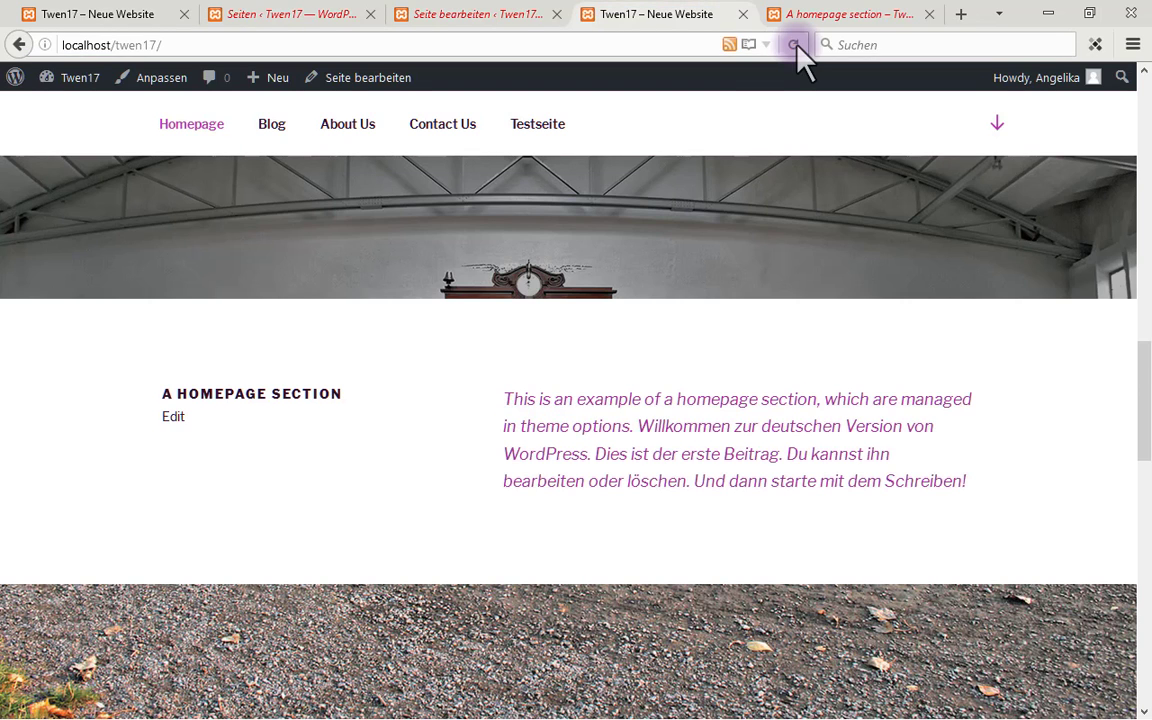
Reload the preview of the "A homepage section" page and check the quote styling and extended text
click(855, 18)
scroll(977, 237, down, 10)
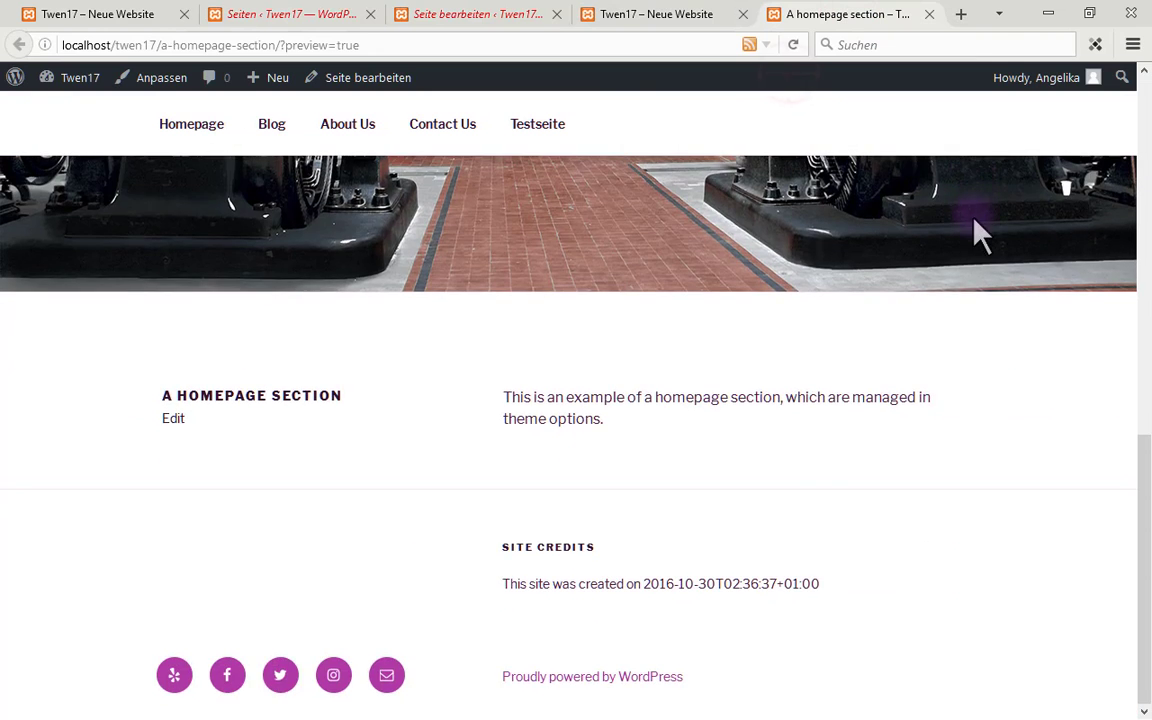
click(793, 45)
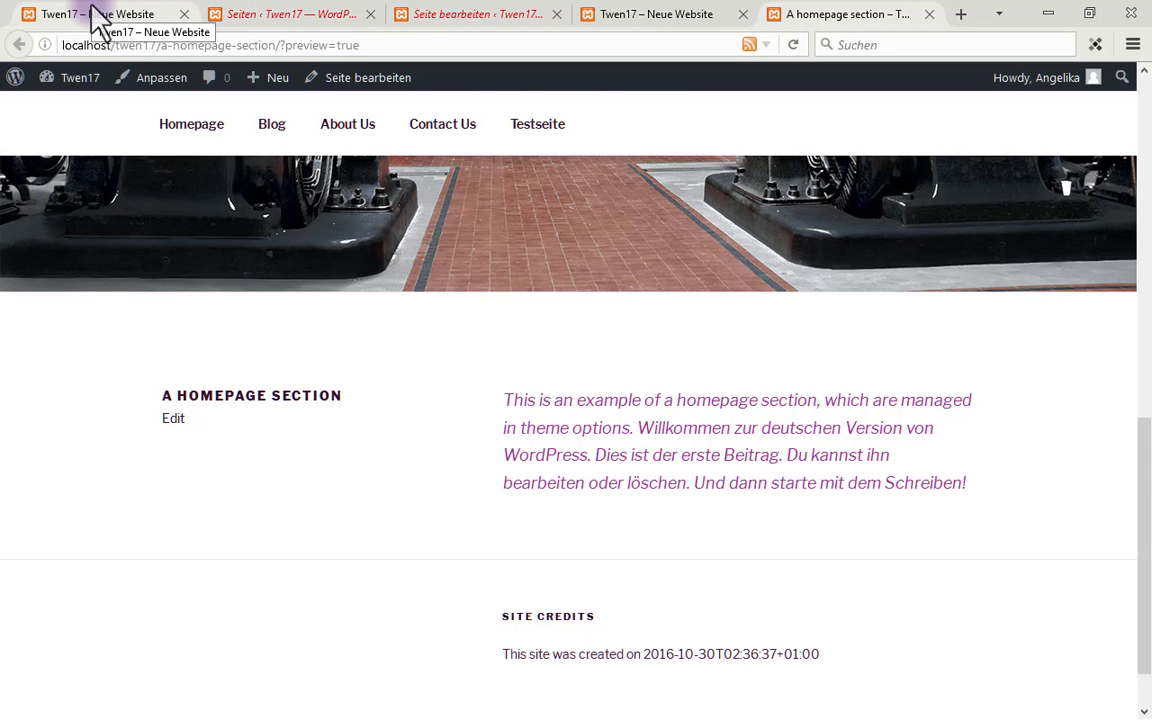
Make the word "Schreiben!" at the end of the quote bold in the "A homepage section" page editor
click(456, 24)
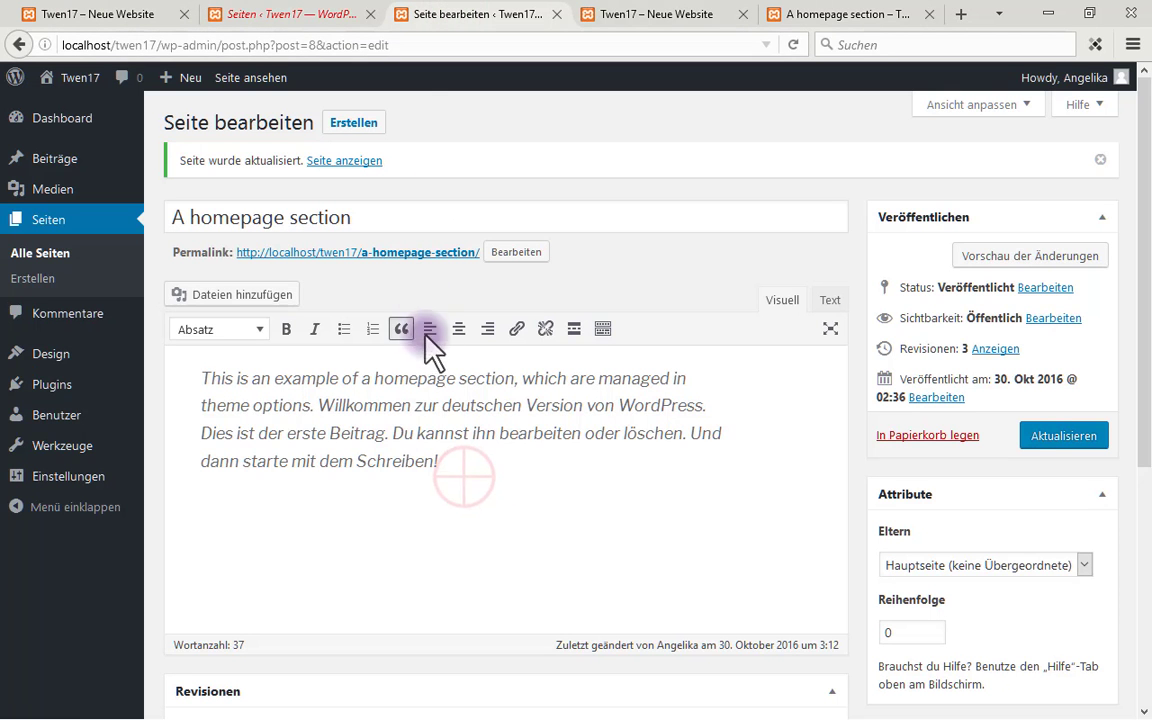
click(484, 473)
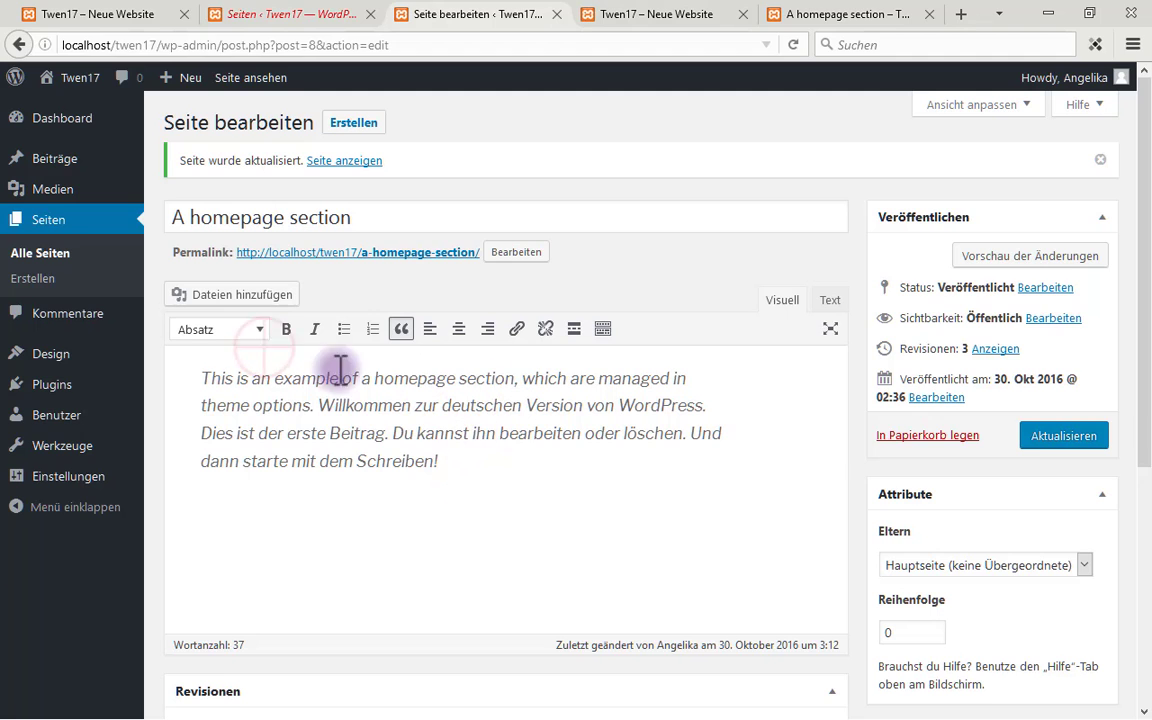
click(285, 332)
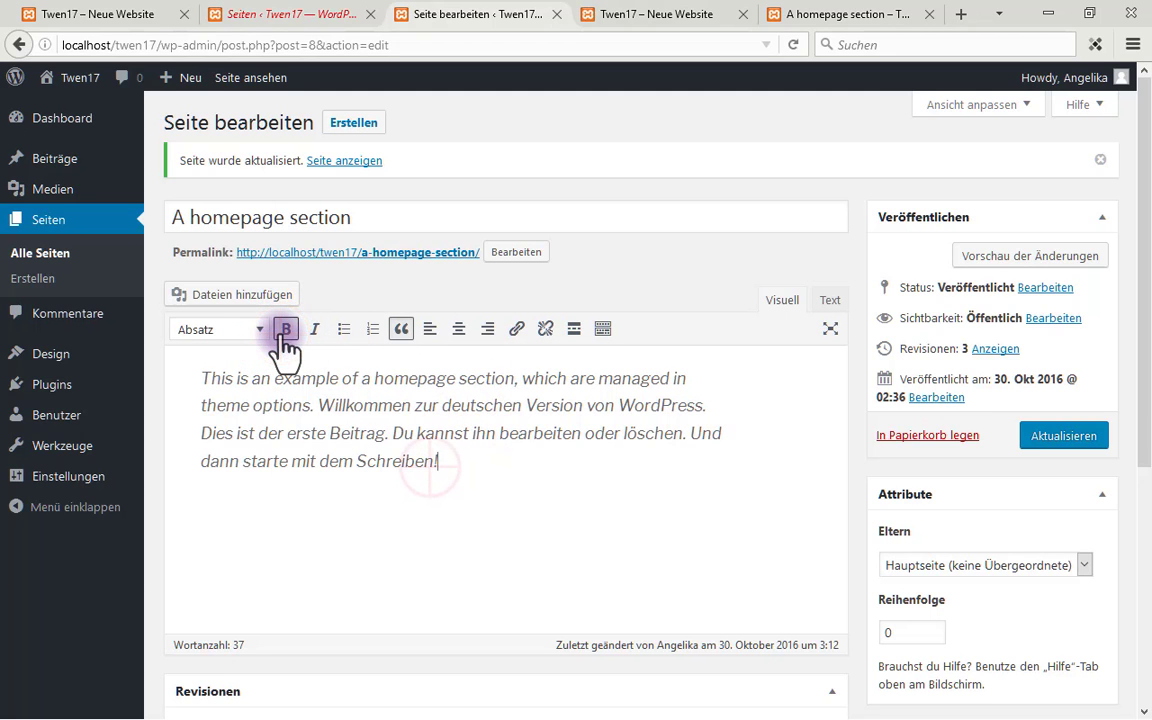
click(443, 452)
drag(443, 452, 358, 462)
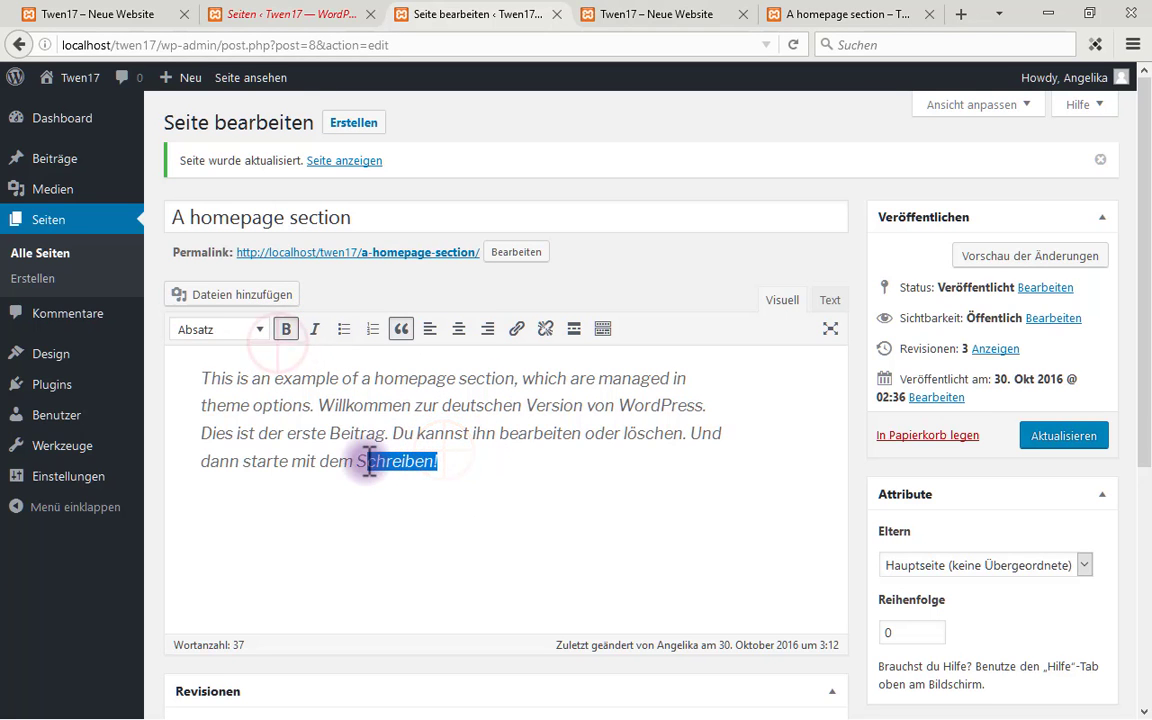
click(288, 329)
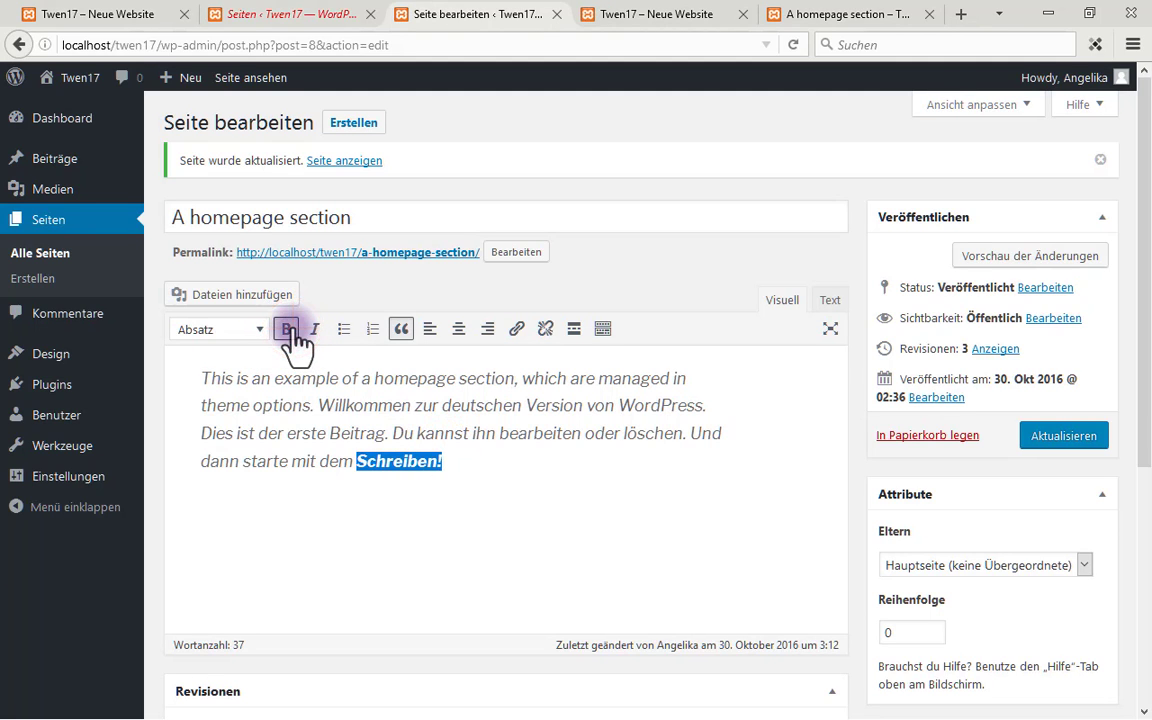
Preview the changes to the "A homepage section" page and check the bold word in the quote
click(1040, 258)
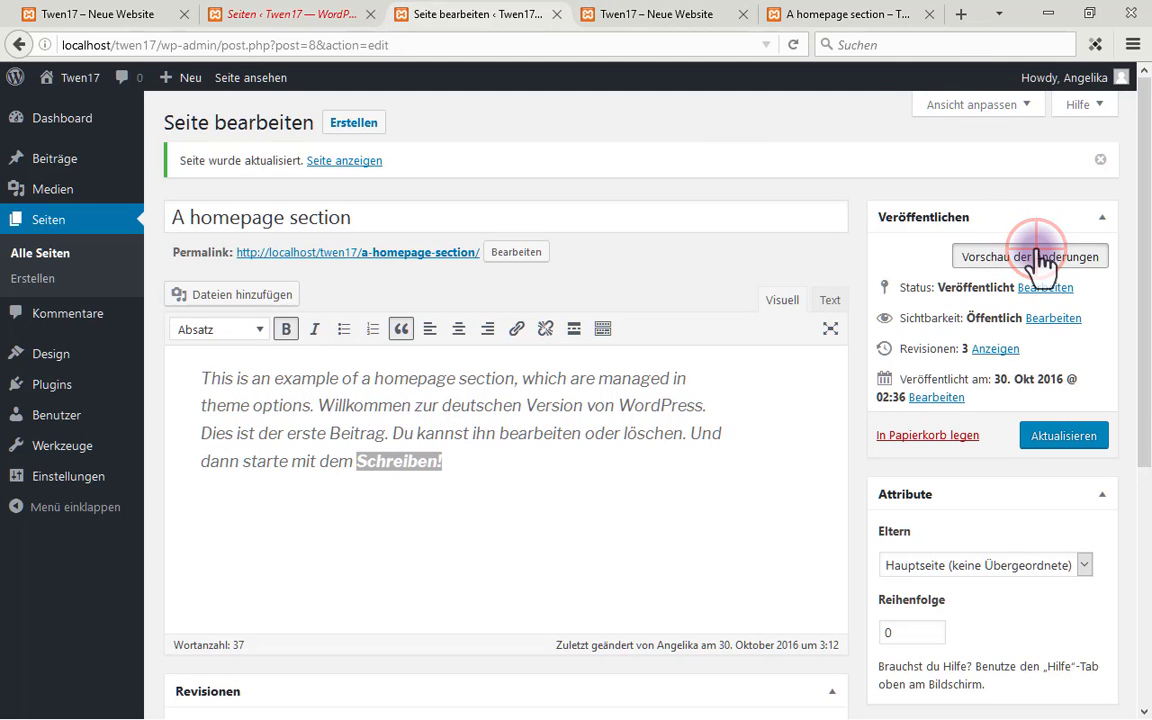
click(885, 18)
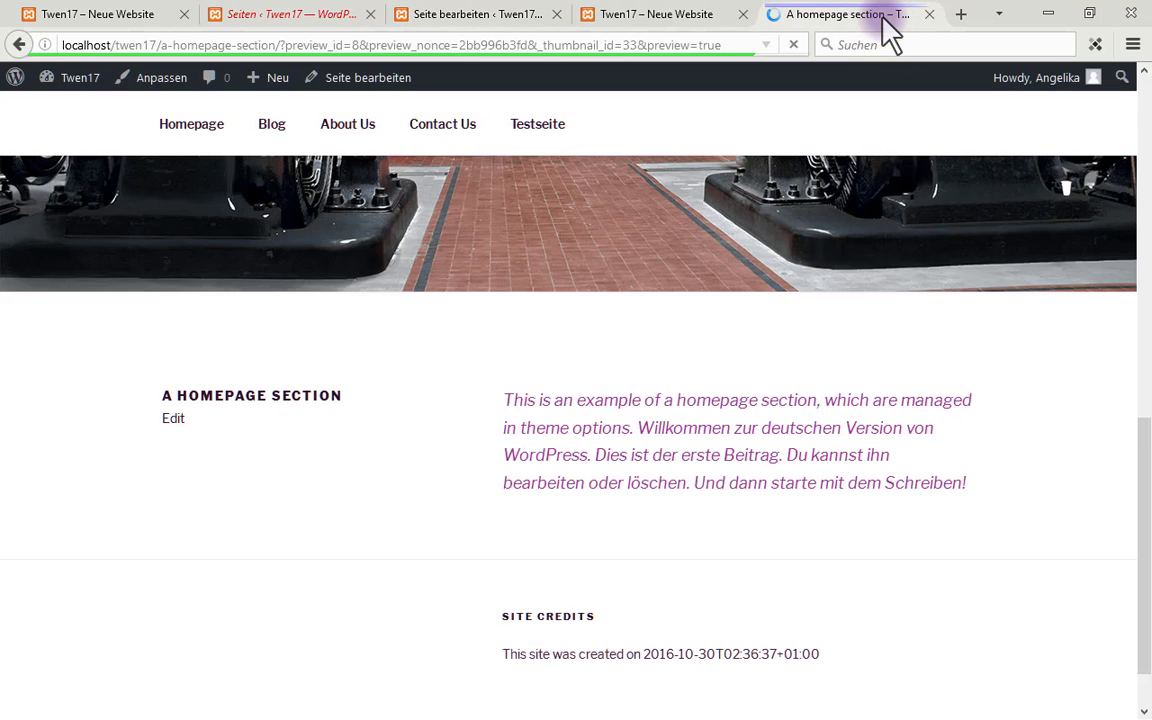
scroll(940, 290, down, 10)
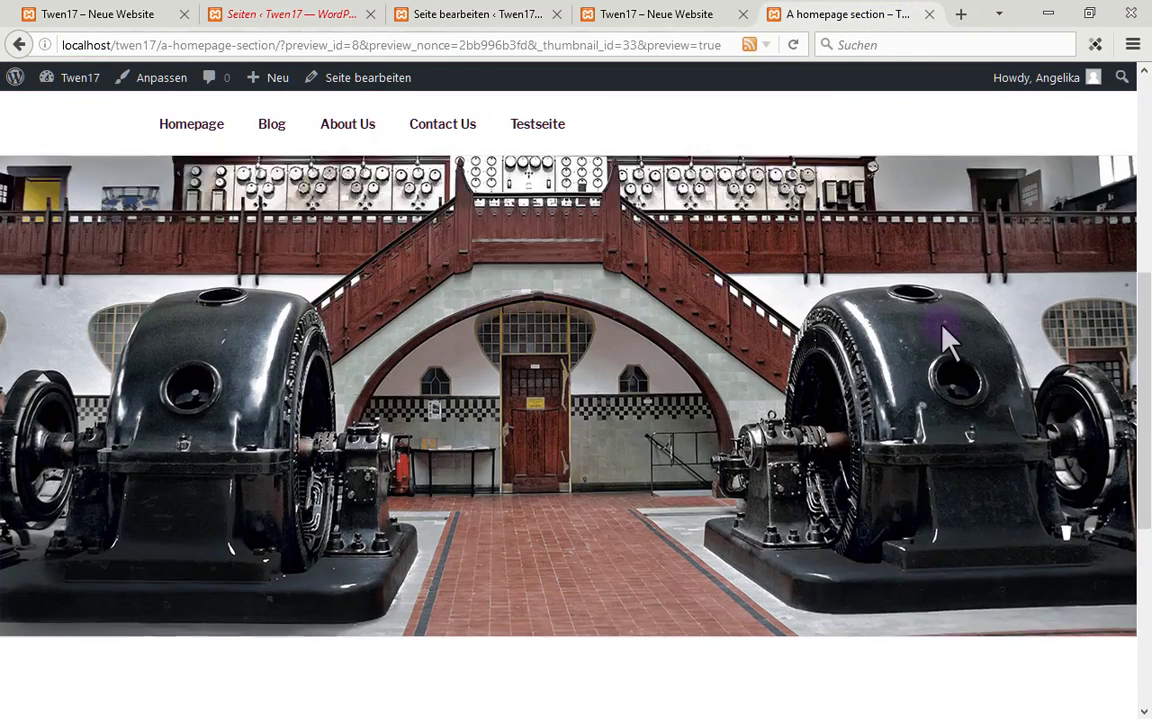
Return to the page editor, open the theme customizer's colour settings and set the Color Scheme to Light
click(478, 20)
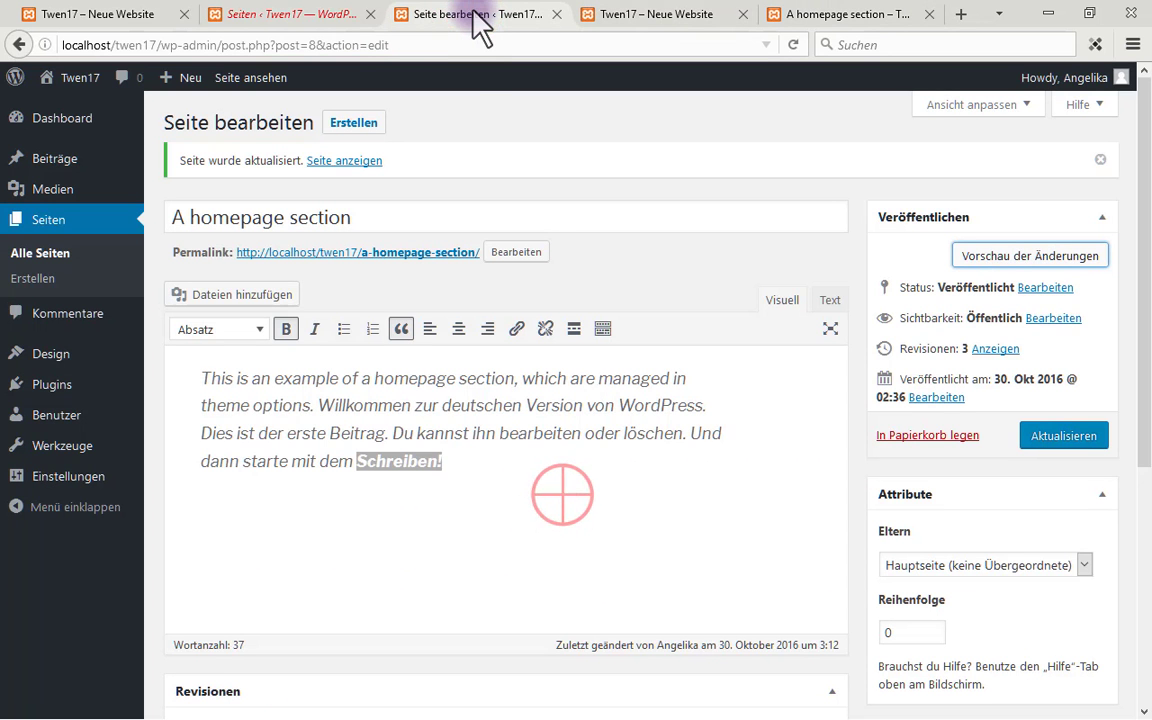
click(428, 487)
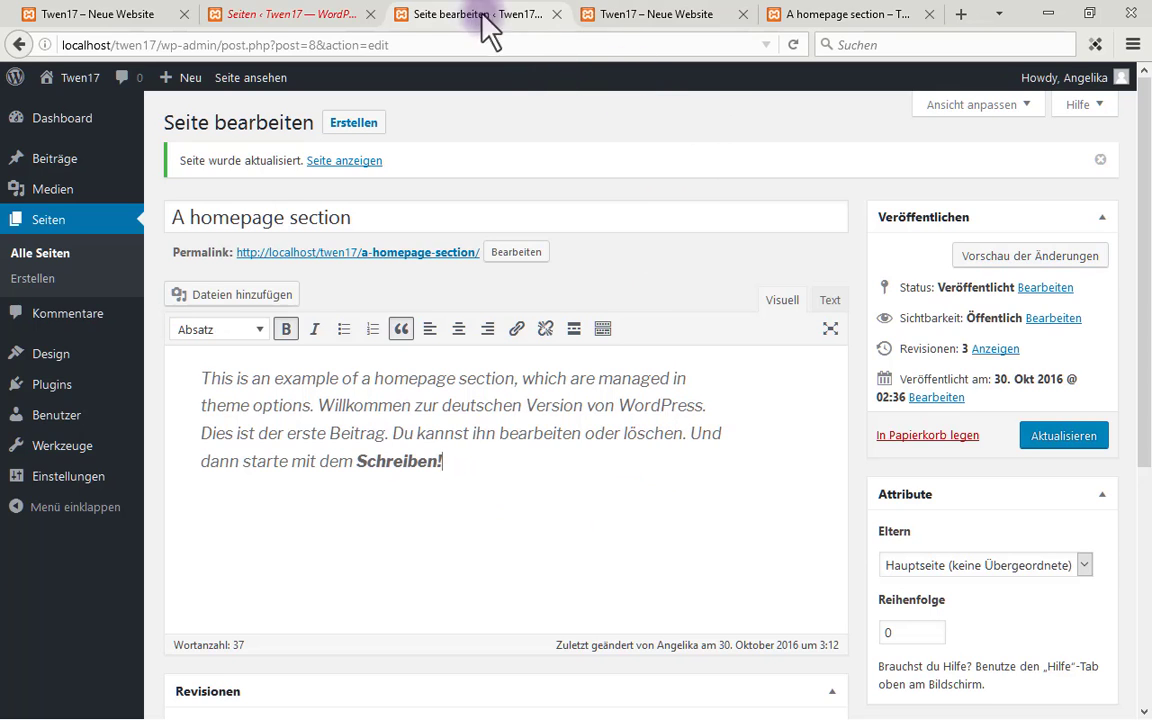
mouse_move(54, 358)
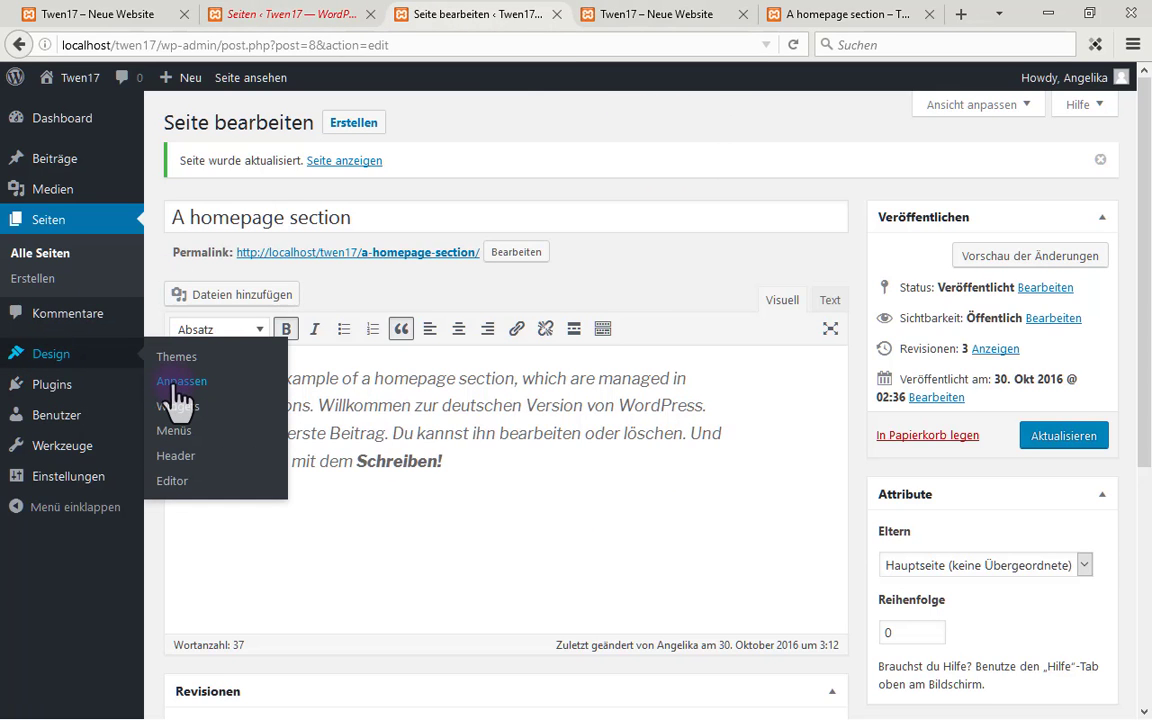
click(176, 385)
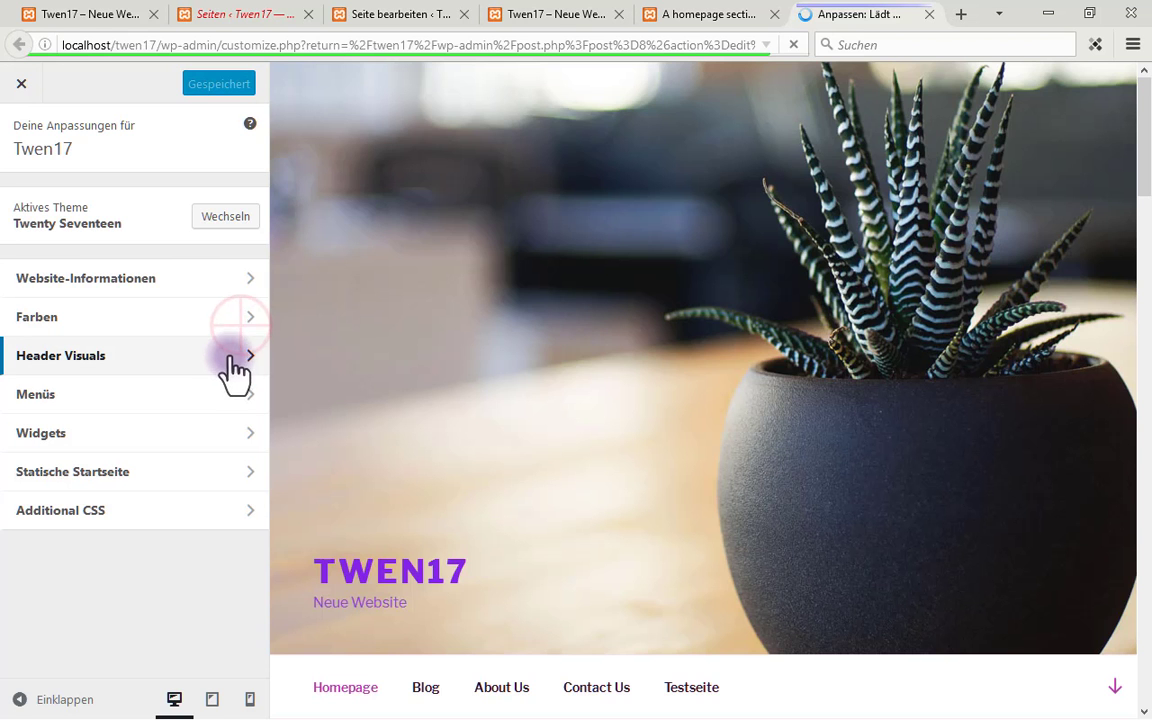
click(258, 318)
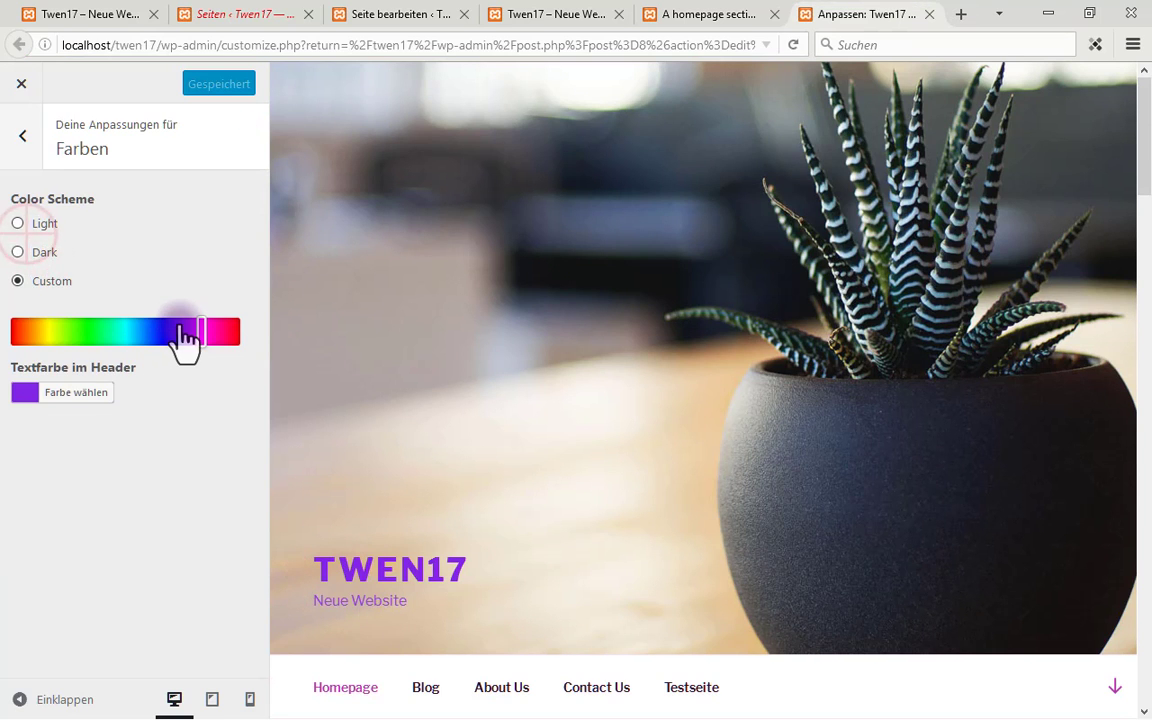
click(45, 226)
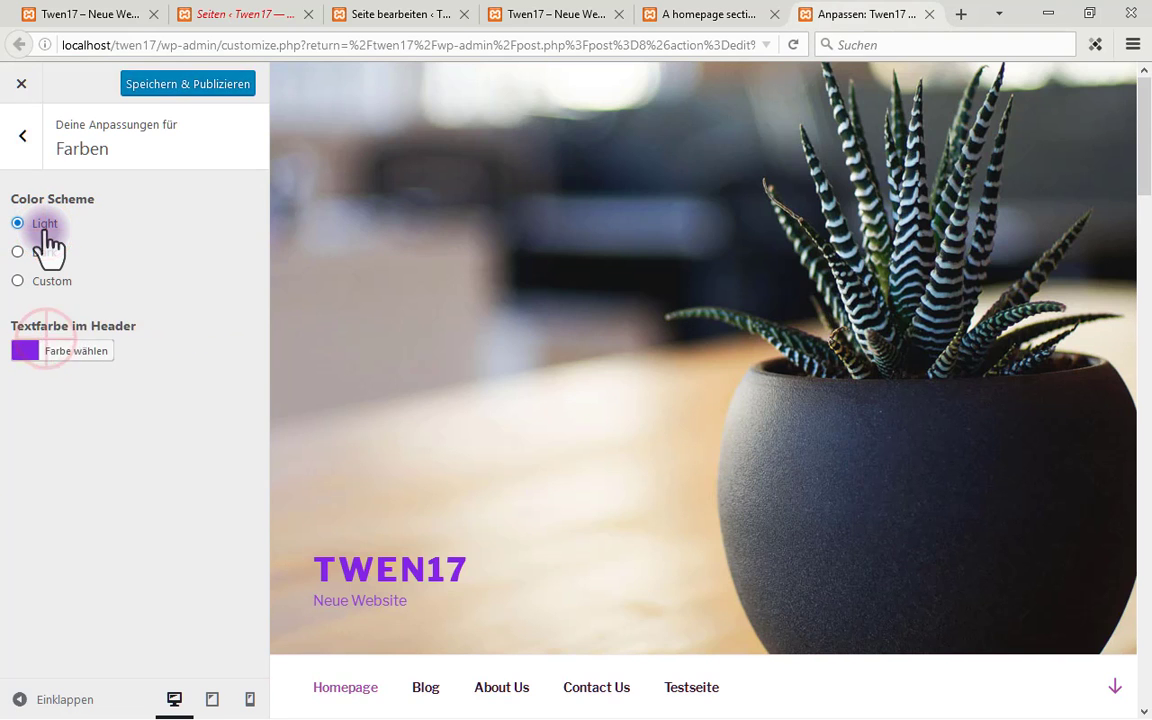
Reset the header text colour to the standard #ffffff and save and publish the customizer changes
click(62, 345)
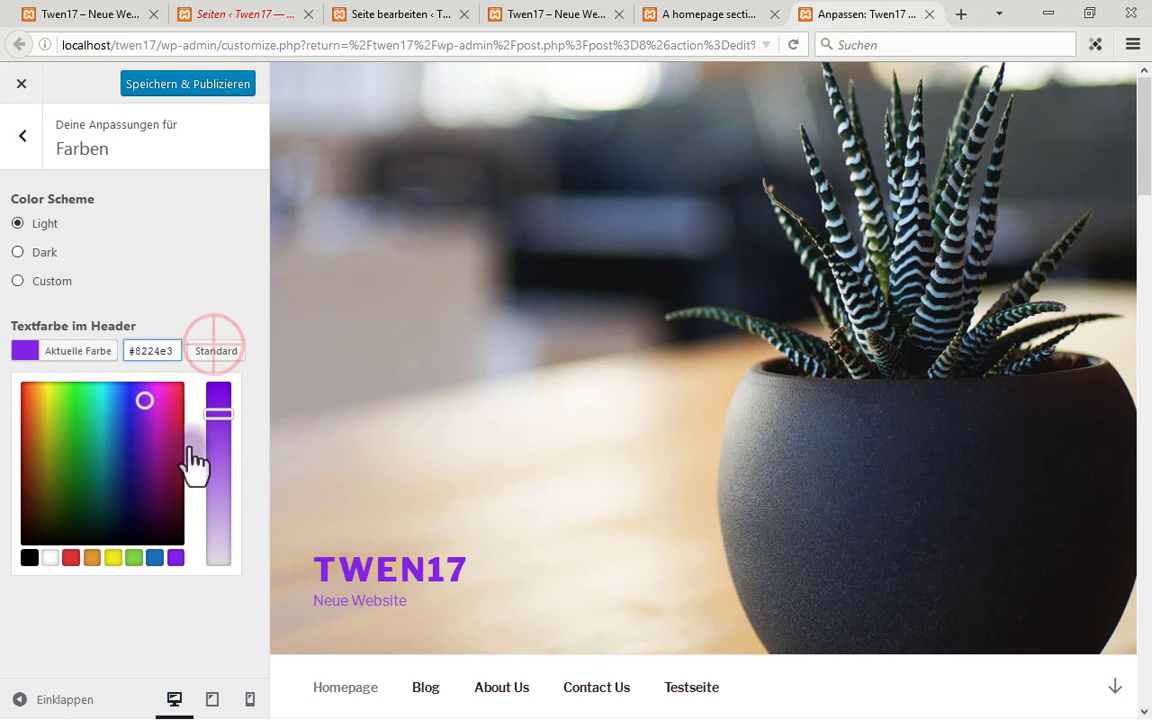
click(224, 356)
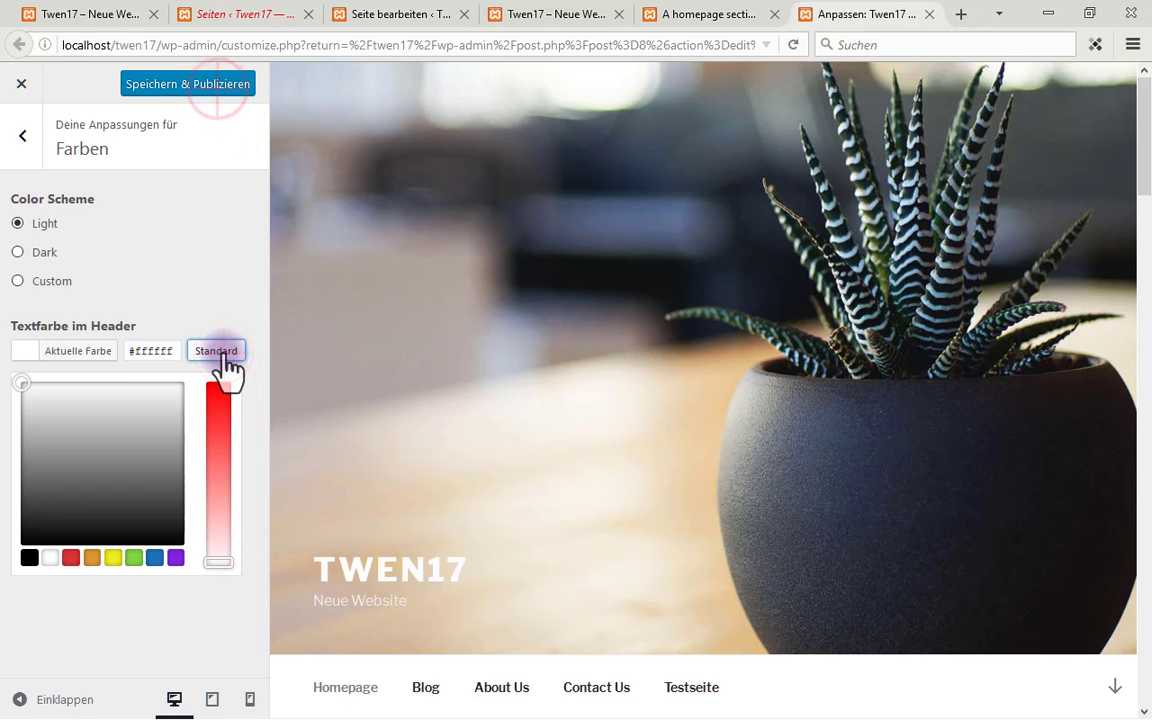
click(236, 100)
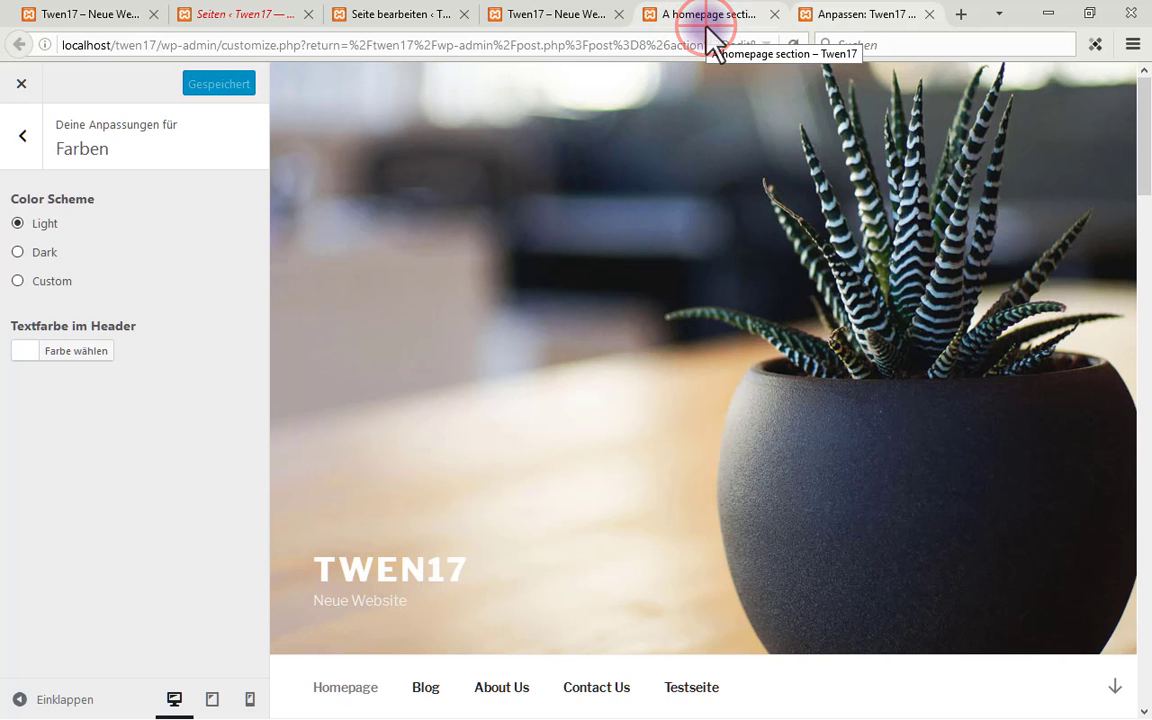
Reload the "A homepage section" preview to check the quote colours, and move the homepage's browser tab ahead of the page editor
click(760, 14)
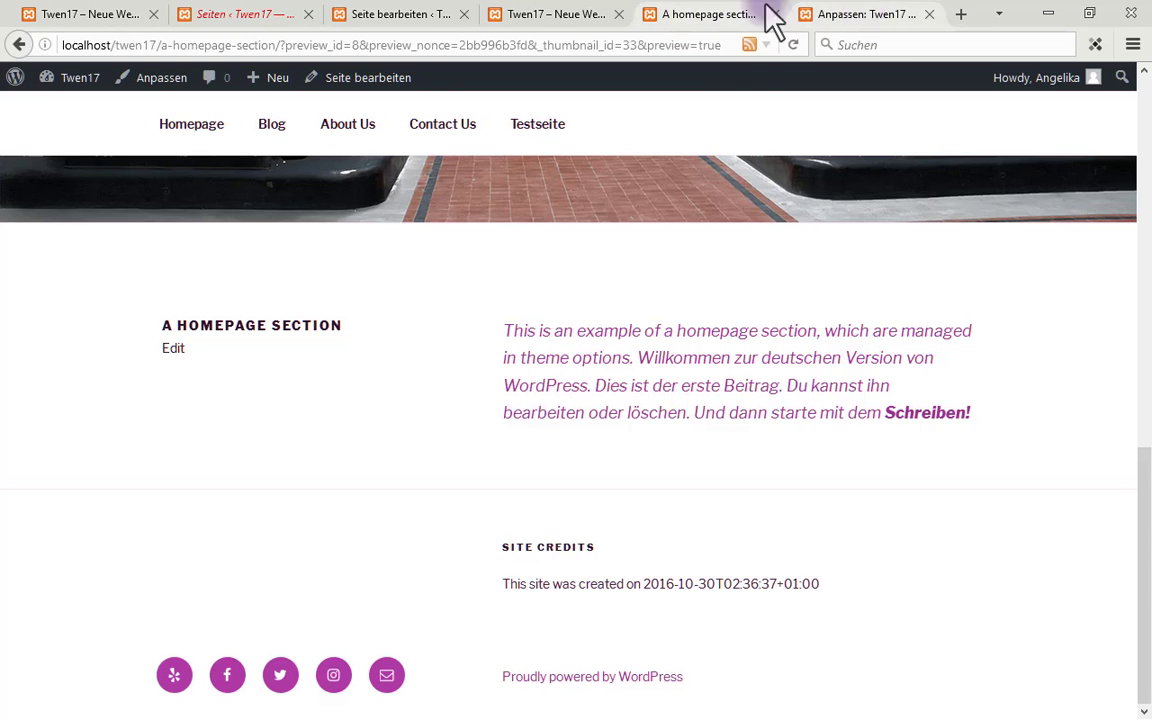
click(797, 44)
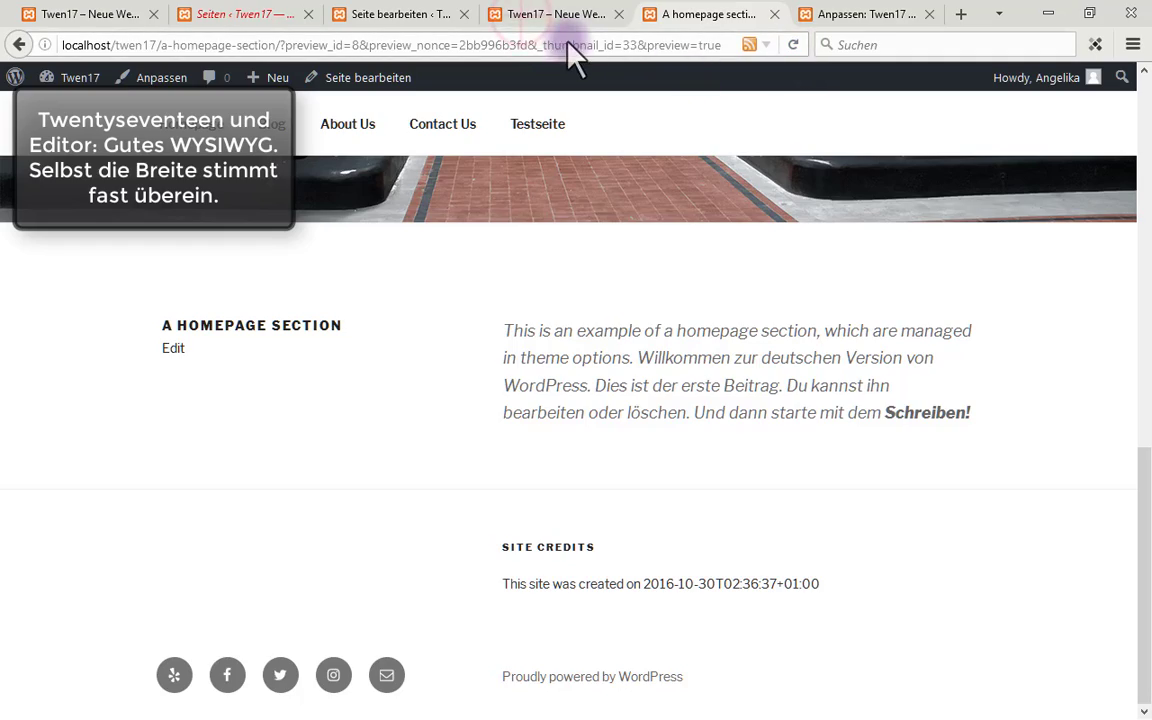
drag(558, 20, 450, 22)
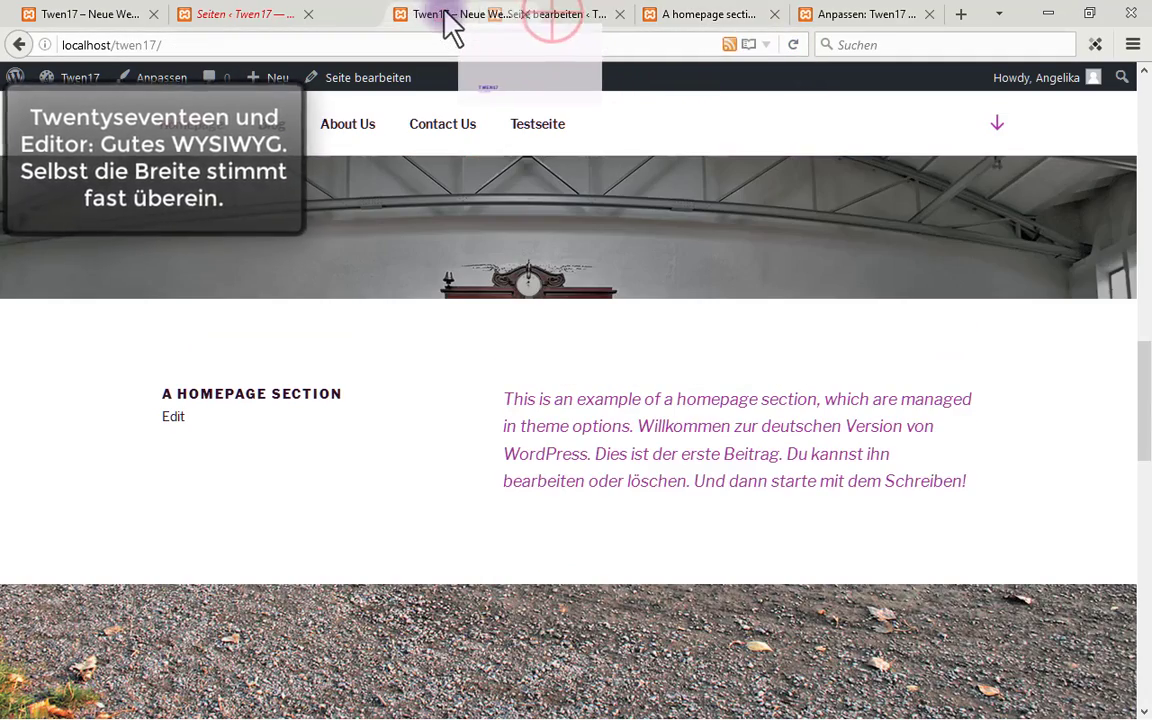
Split the "A homepage section" page text into five paragraphs, breaking after "homepage section,", "theme options.", "WordPress." and "Beitrag."
click(558, 24)
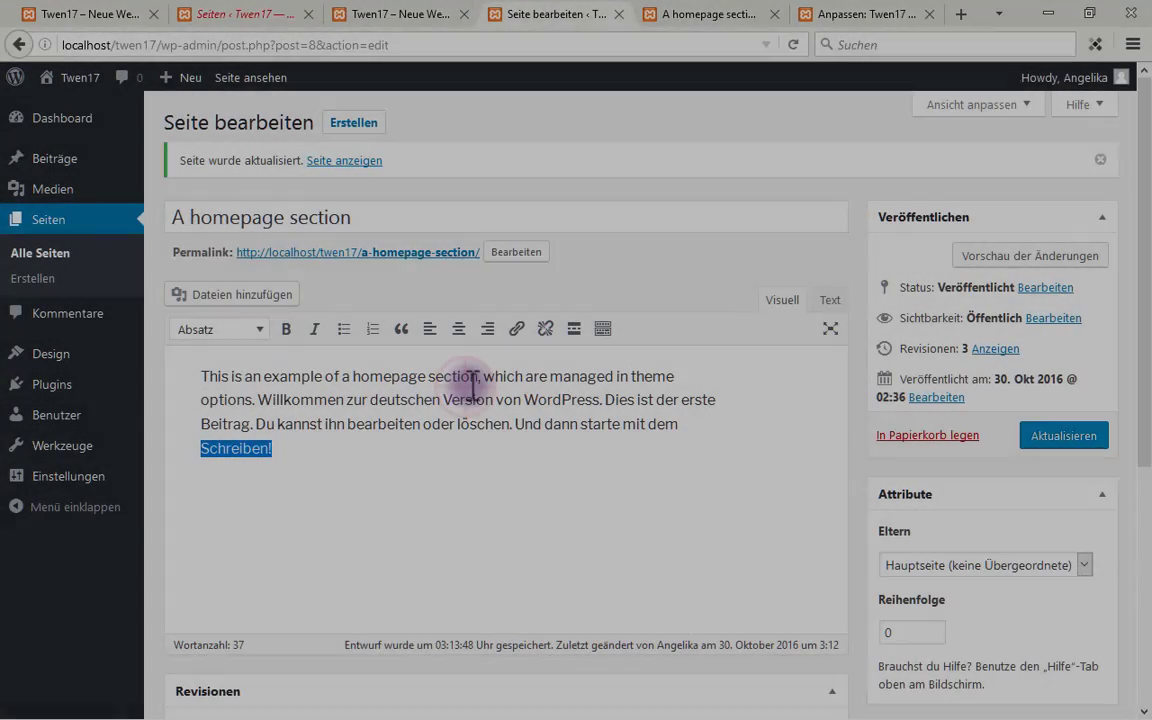
click(481, 377)
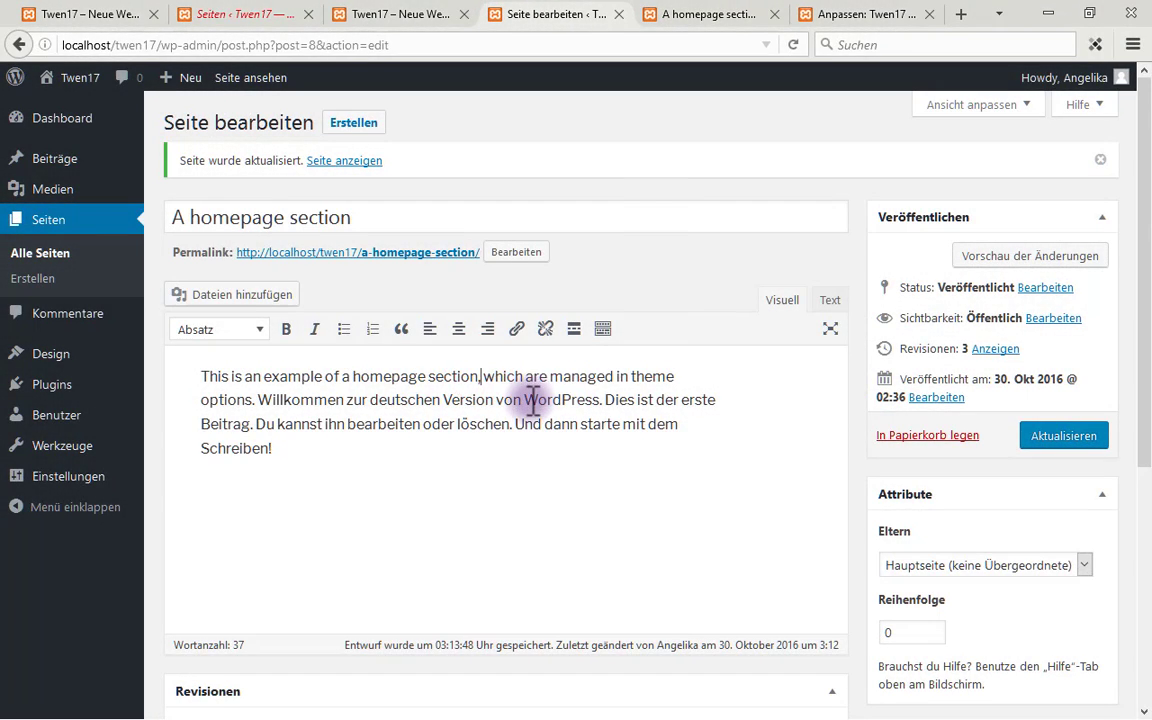
key(Return)
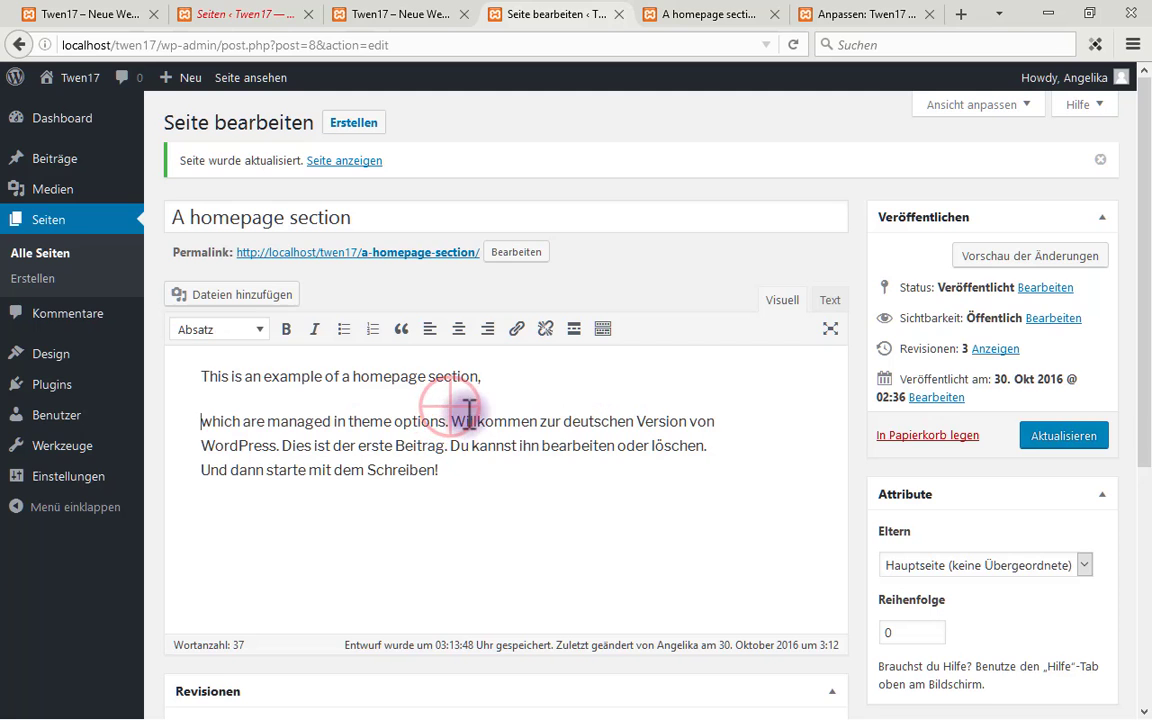
key(Return)
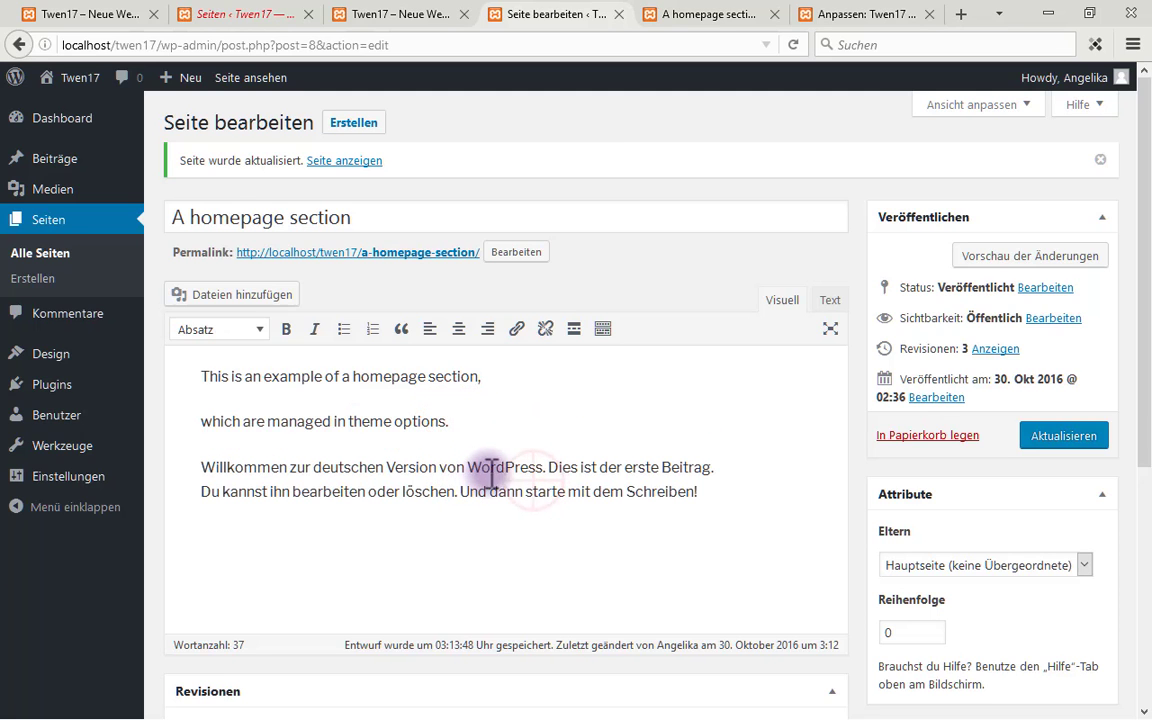
key(Return)
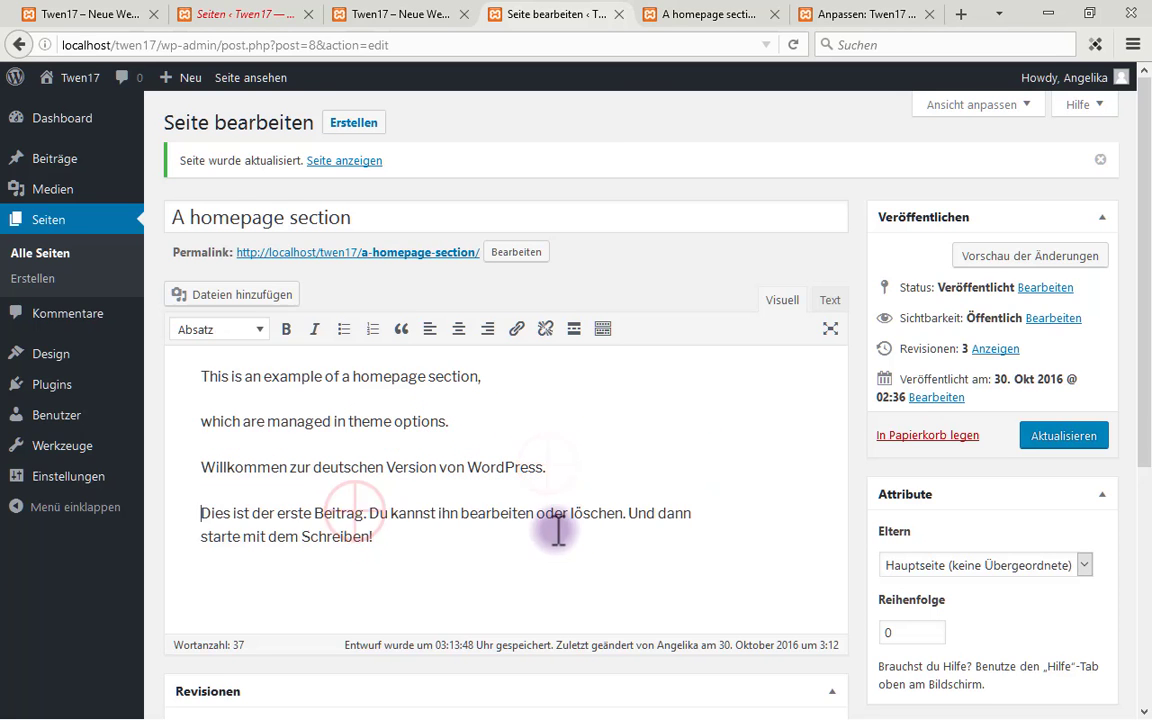
click(370, 494)
key(Return)
Format "This is an example of a homepage section," as Überschrift 1 and "which are managed in theme options." as Überschrift 2
click(471, 378)
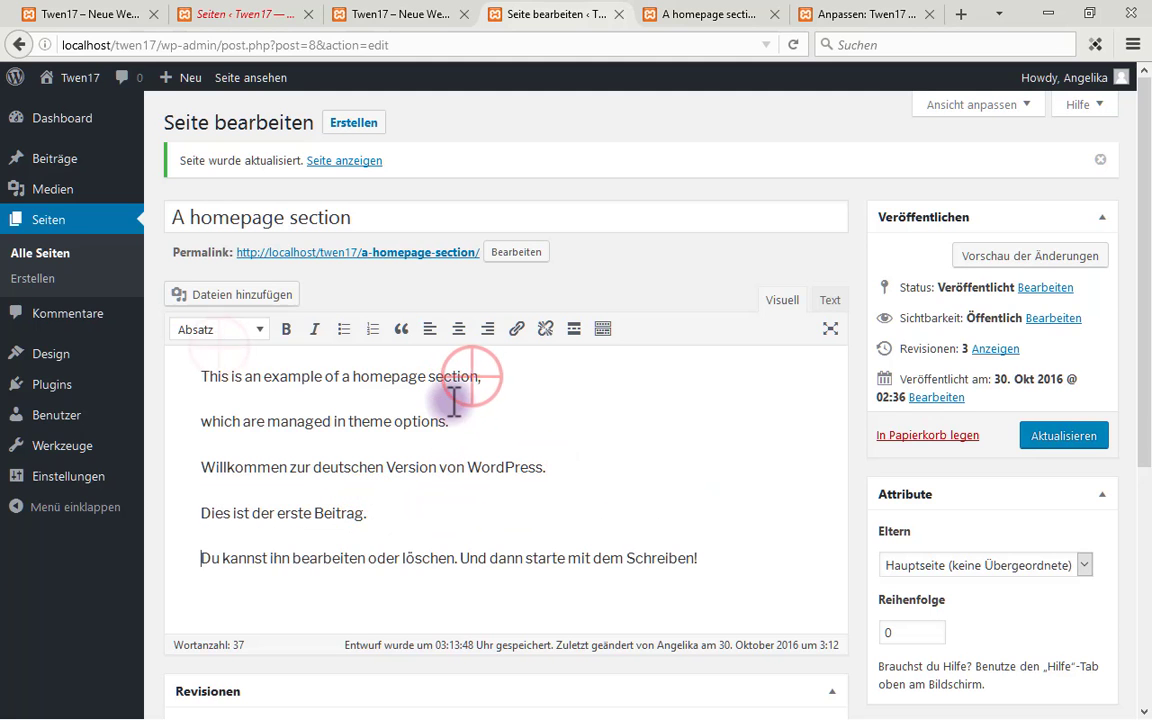
click(226, 330)
click(228, 395)
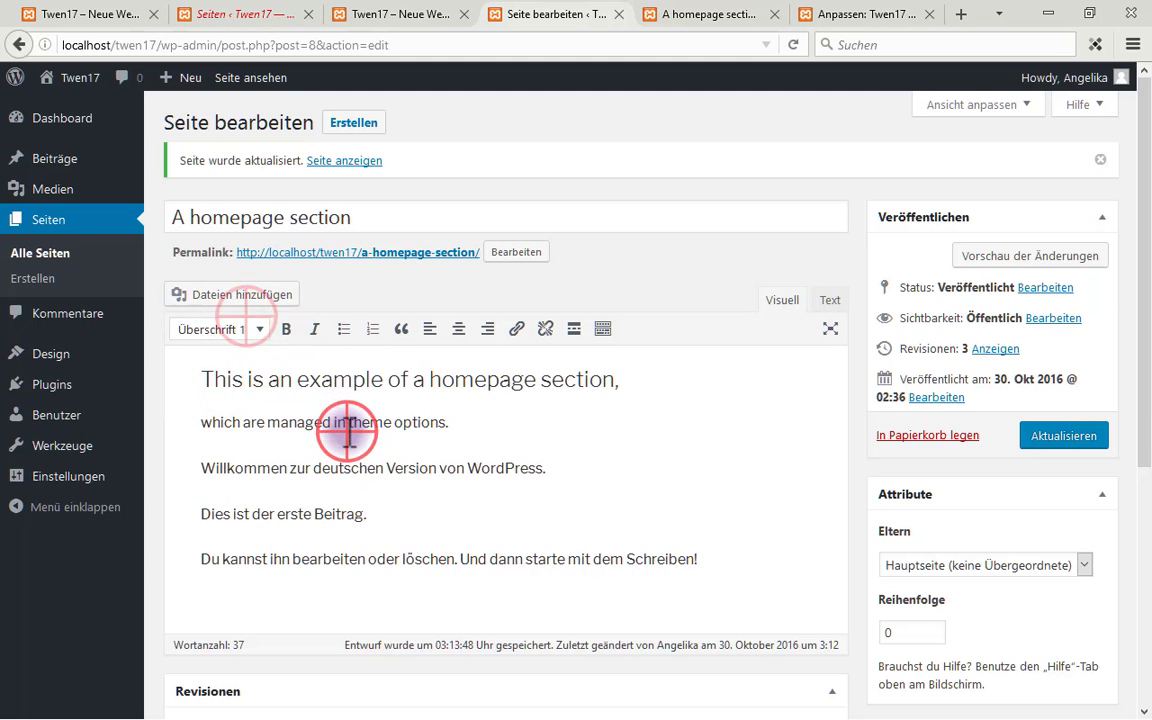
click(256, 330)
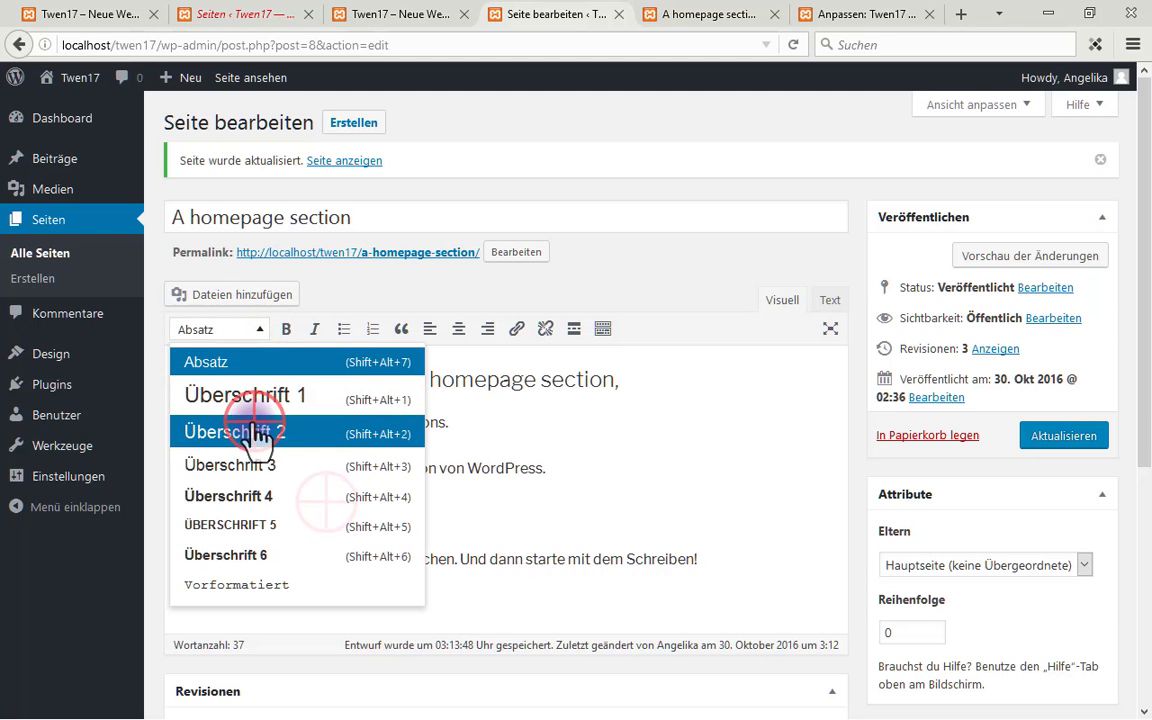
click(290, 437)
Format "Willkommen zur deutschen Version von WordPress." as Überschrift 3 and "Dies ist der erste Beitrag." as Überschrift 4
click(270, 488)
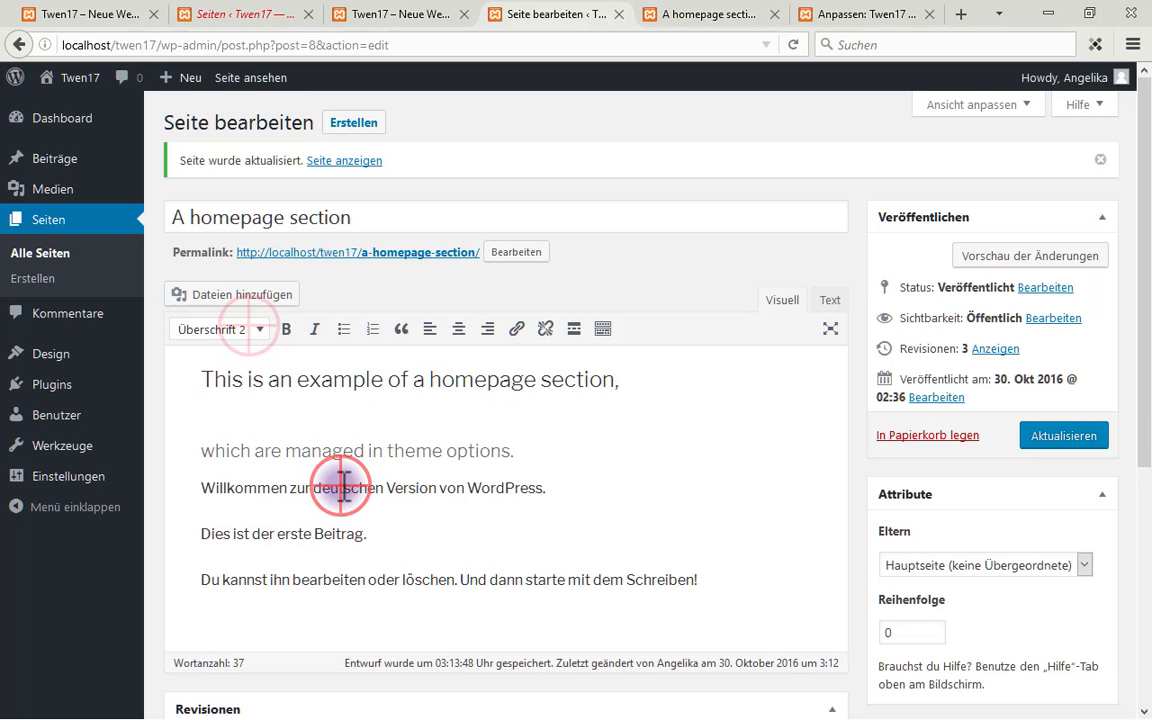
click(258, 329)
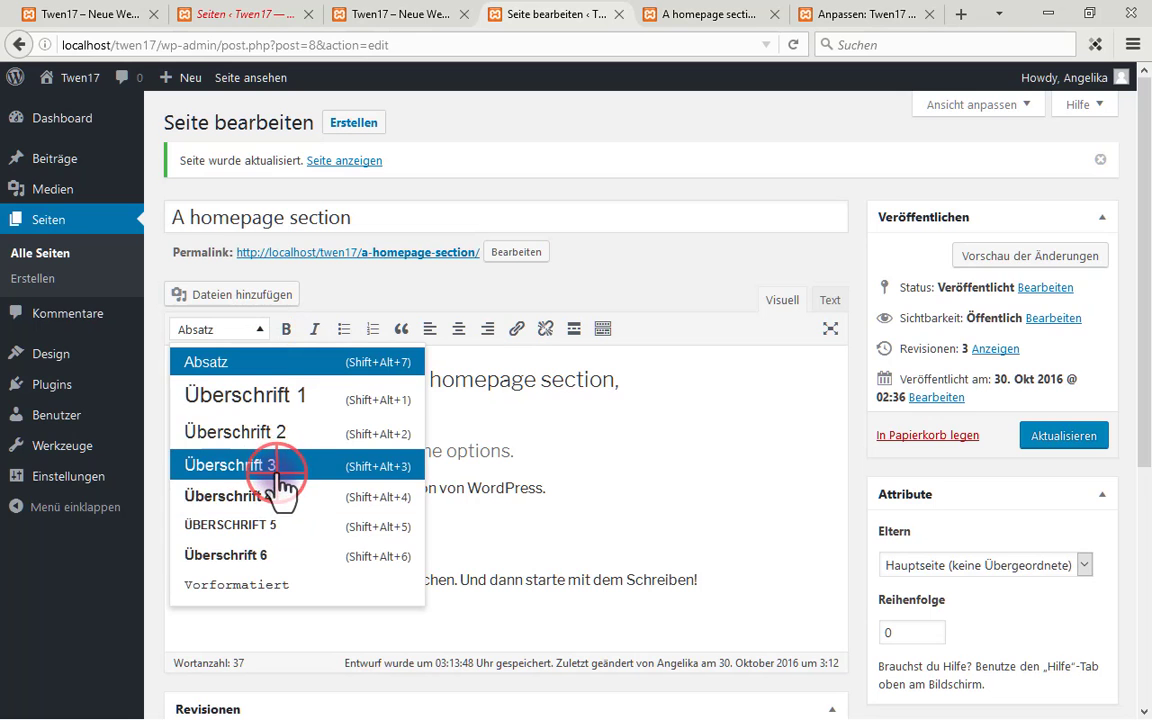
click(268, 466)
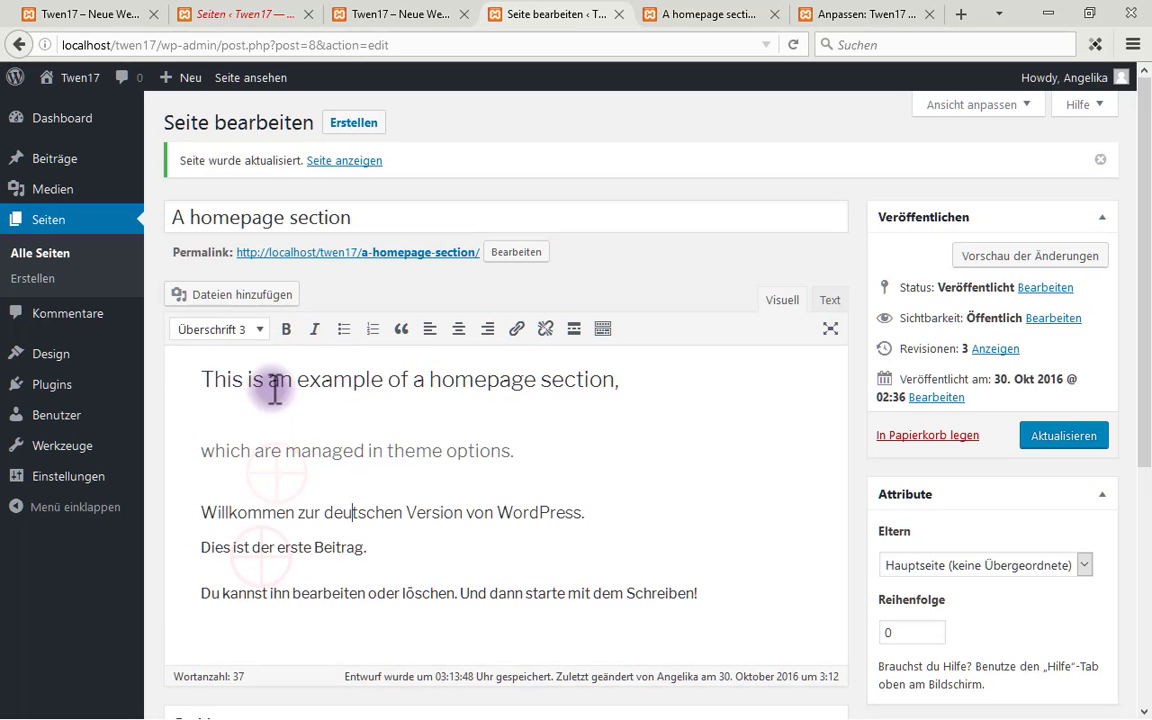
click(273, 540)
click(257, 329)
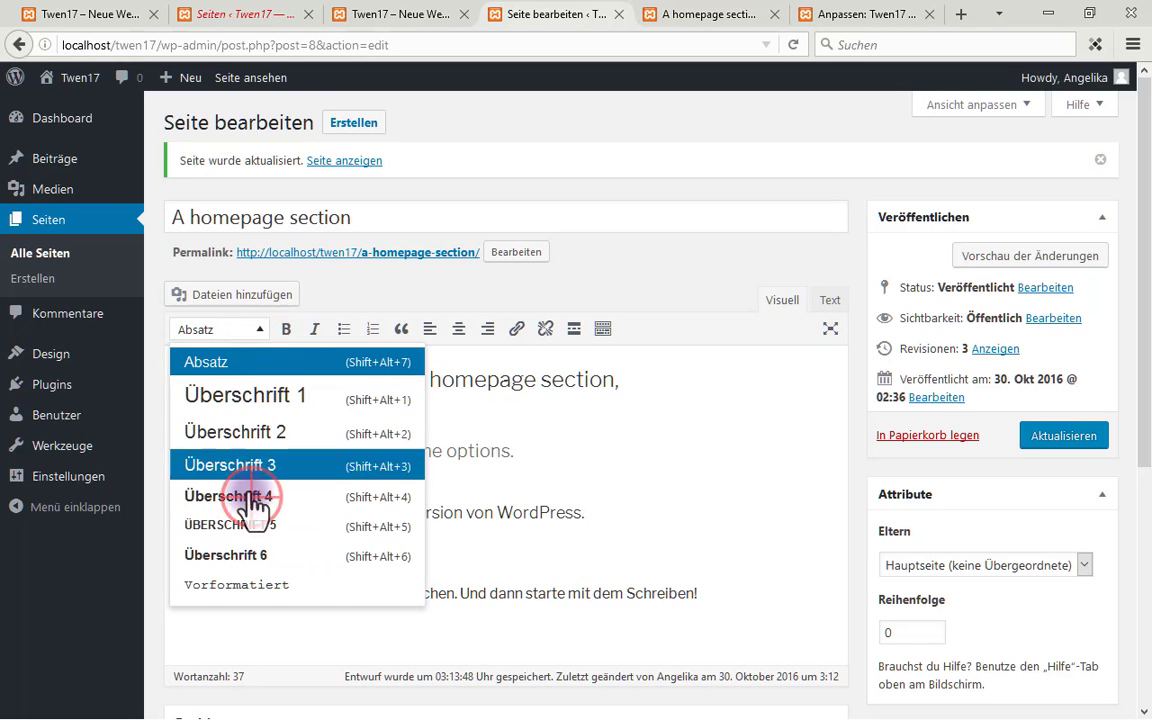
click(254, 498)
scroll(440, 535, down, 2)
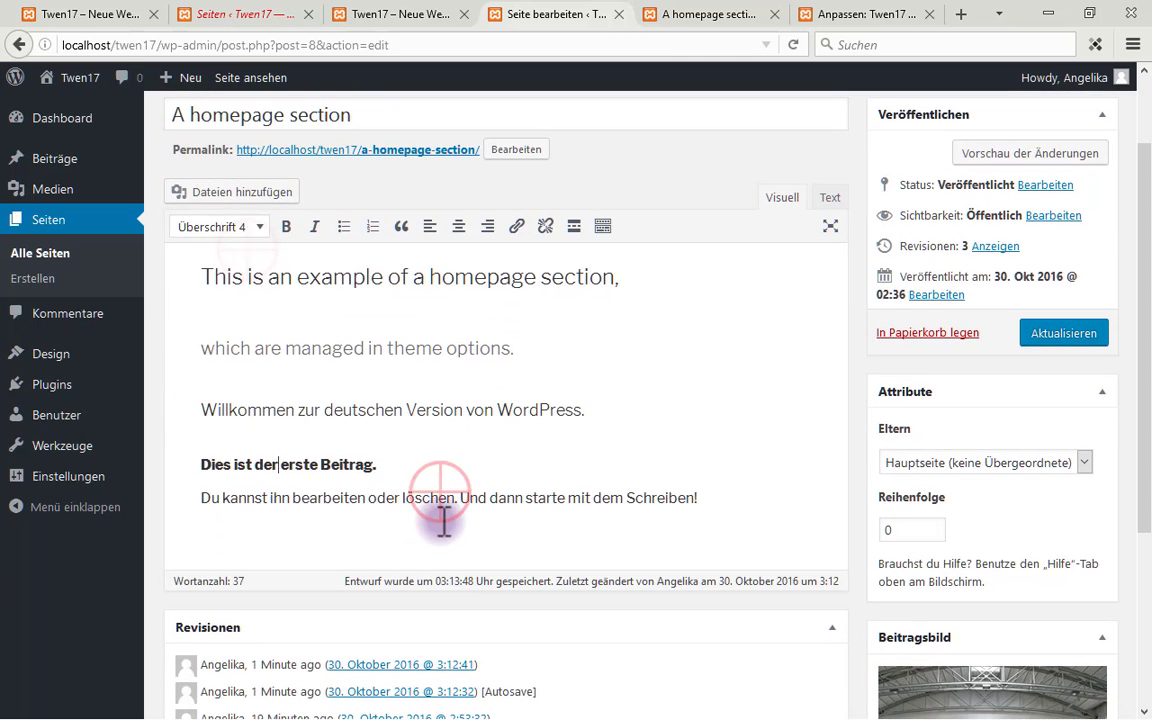
Format the paragraph "Du kannst ihn bearbeiten oder löschen. Und dann starte mit dem Schreiben!" as Überschrift 5
click(443, 497)
click(257, 226)
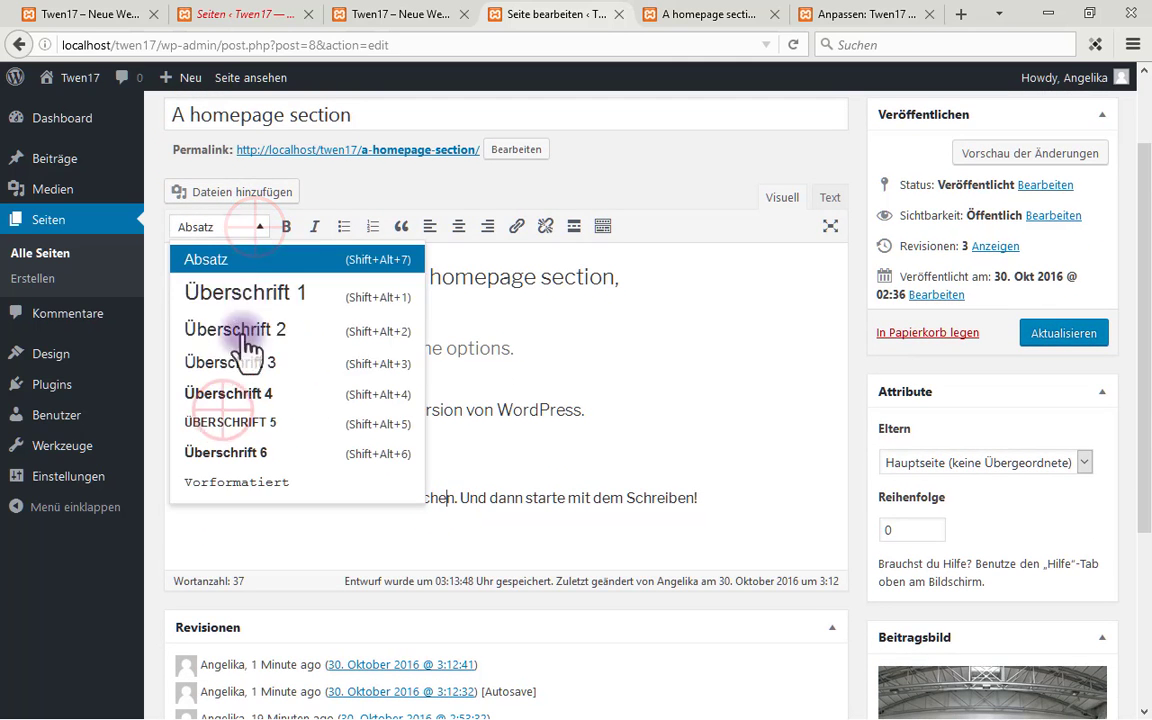
click(229, 421)
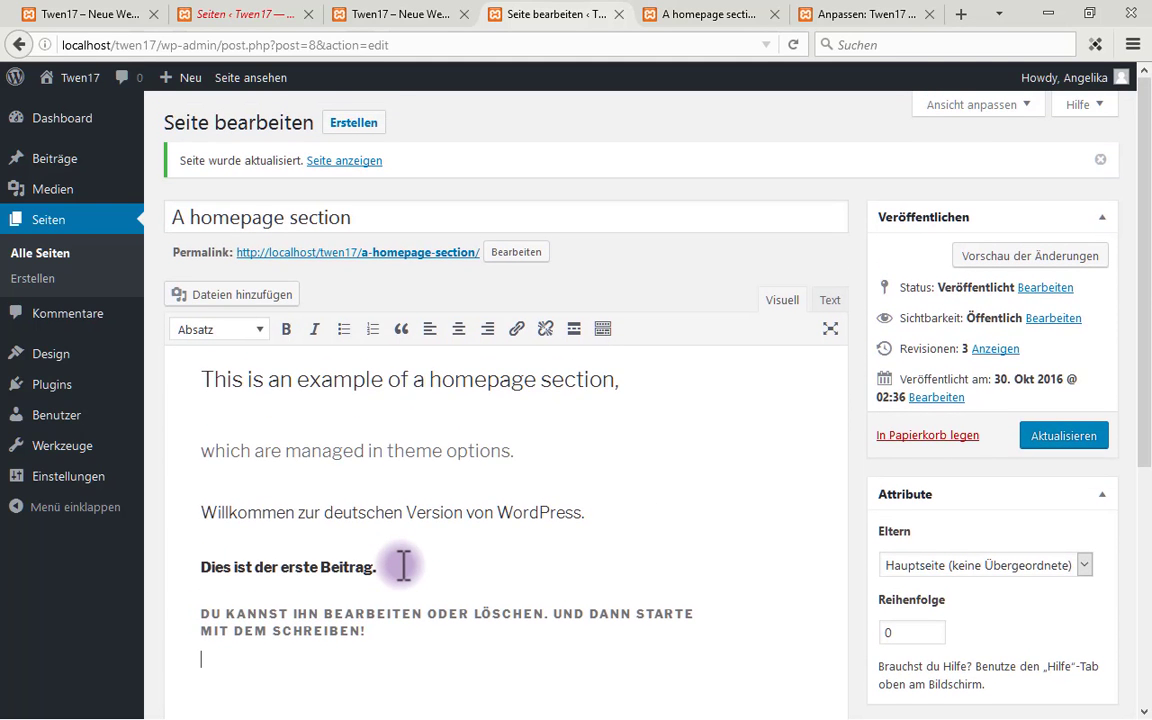
Add the text from "Willkommen zur deutschen Version von WordPress." to "dem Schreiben!" as a closing paragraph, and break it after "Version"
text(Willkommen zur deutschen Version von WordPress. Dies ist der erste Beitrag. Du kannst ihn bearbeiten oder löschen. Und dann starte mit dem Schreiben!)
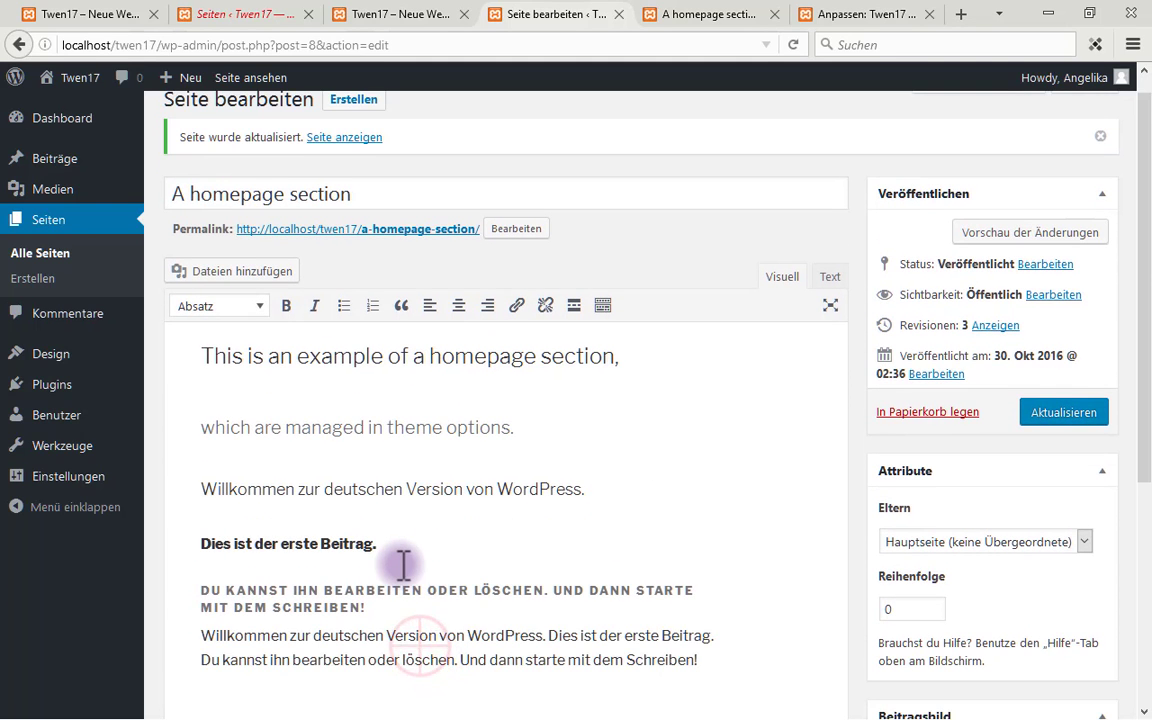
click(440, 641)
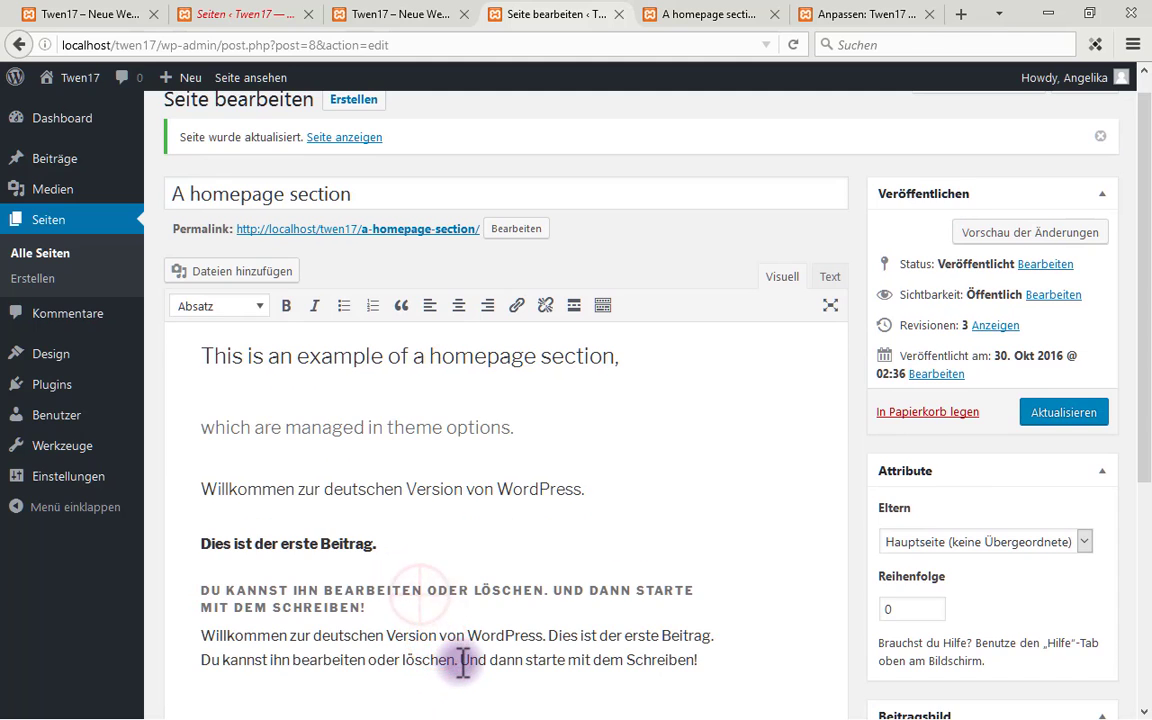
key(Return)
Format the new line "Willkommen zur deutschen Version" as Überschrift 6
click(437, 575)
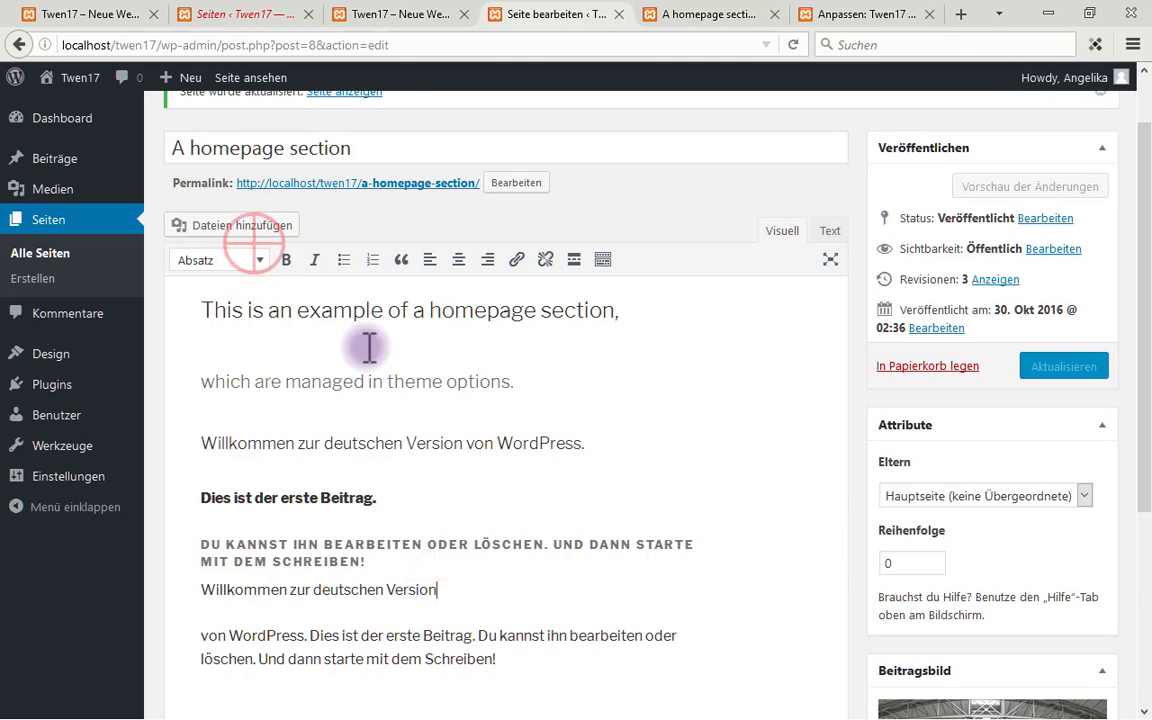
click(248, 260)
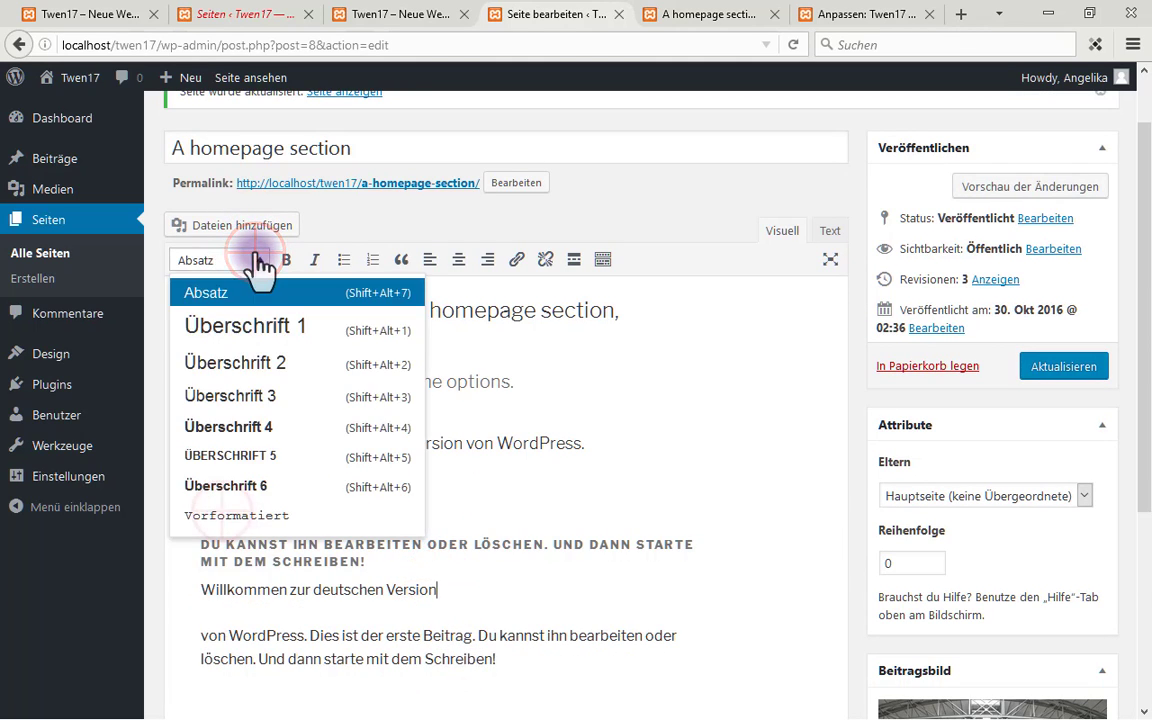
click(236, 488)
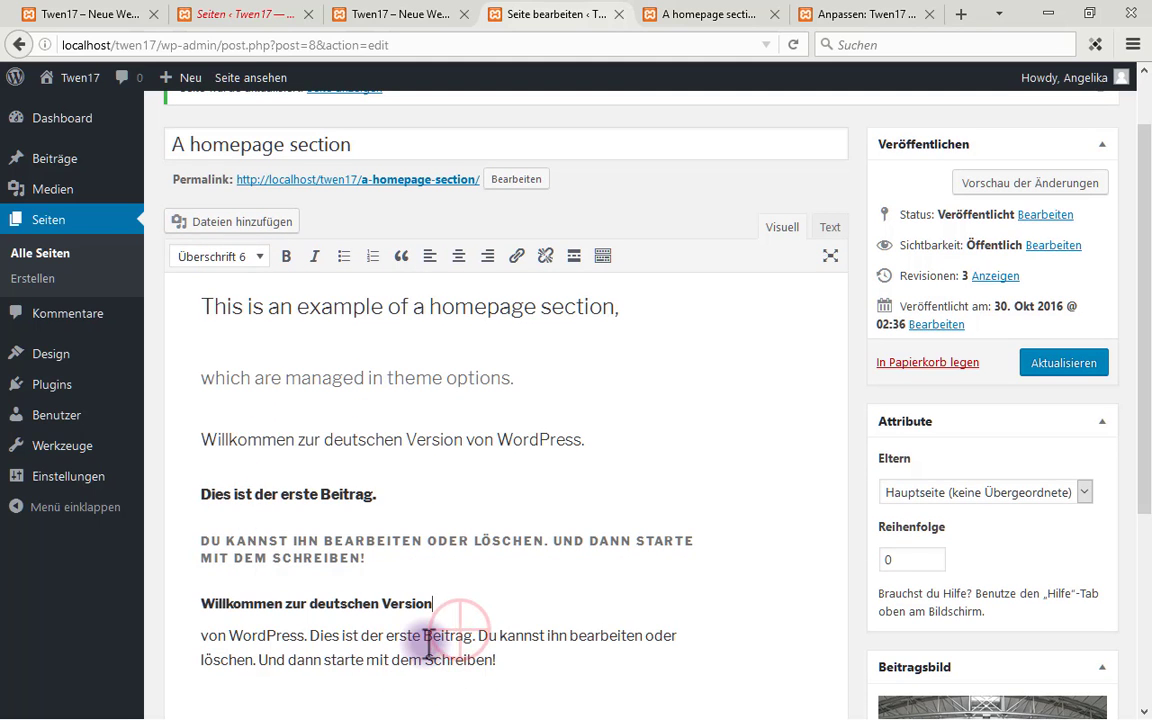
Break the last paragraph after "erste Beitrag" and format "von WordPress. Dies ist der erste Beitrag" as Vorformatiert
click(472, 635)
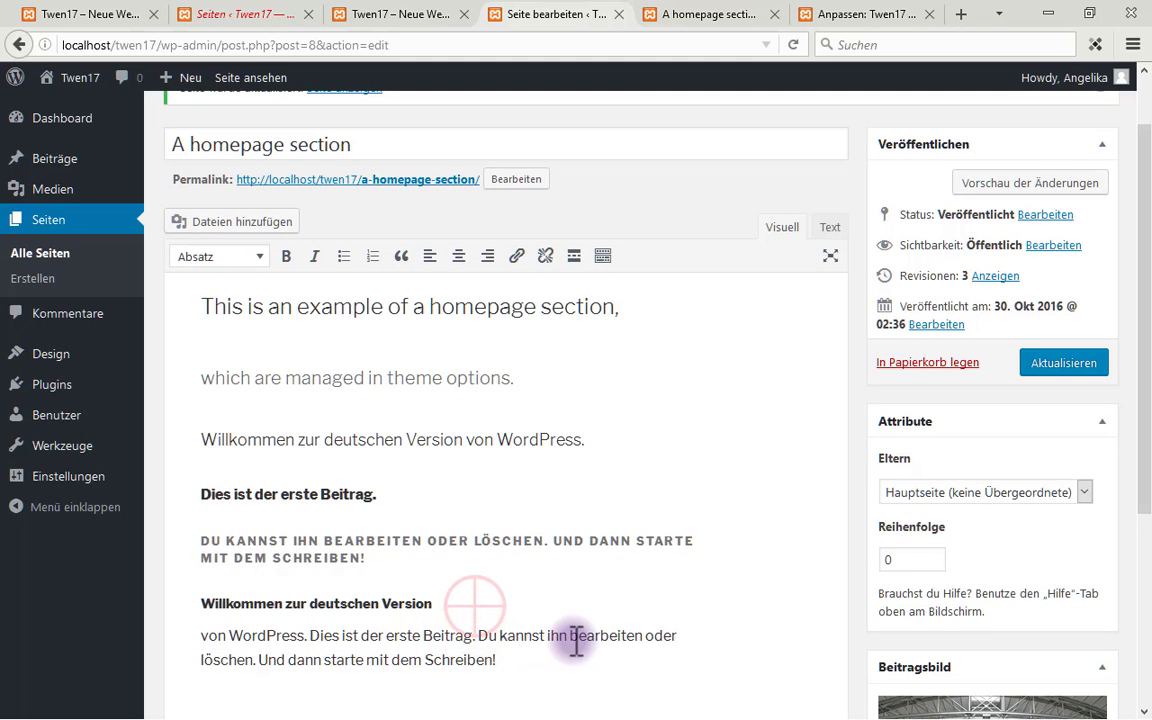
key(Return)
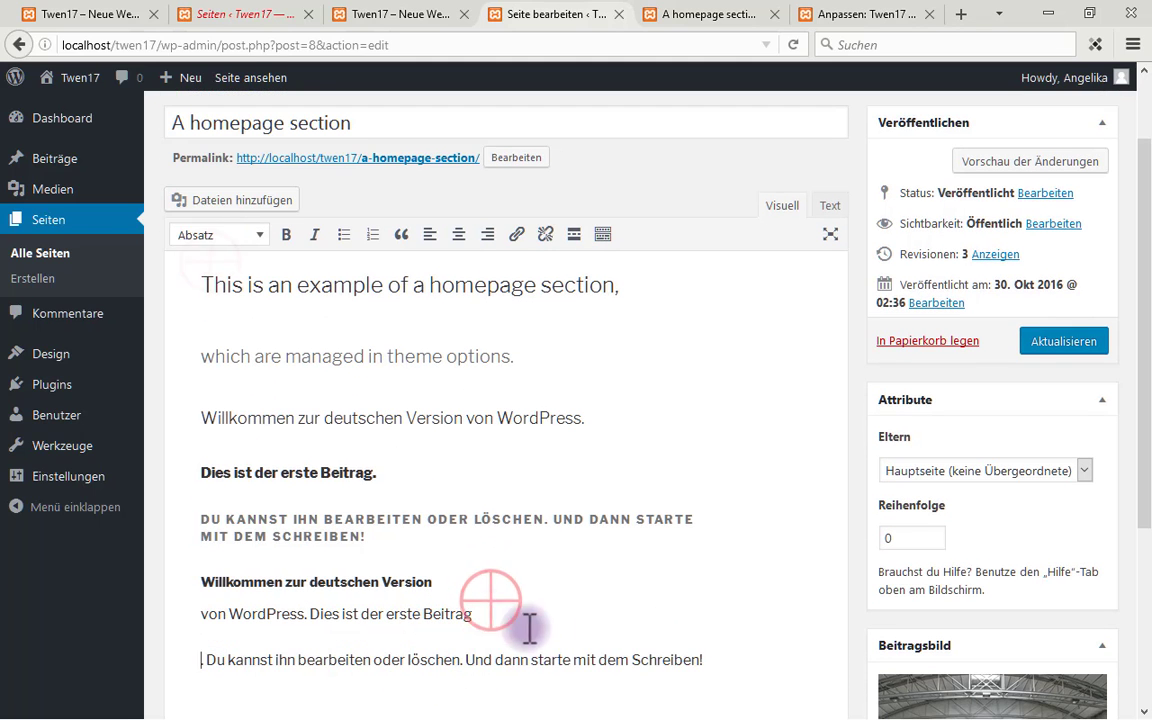
click(214, 236)
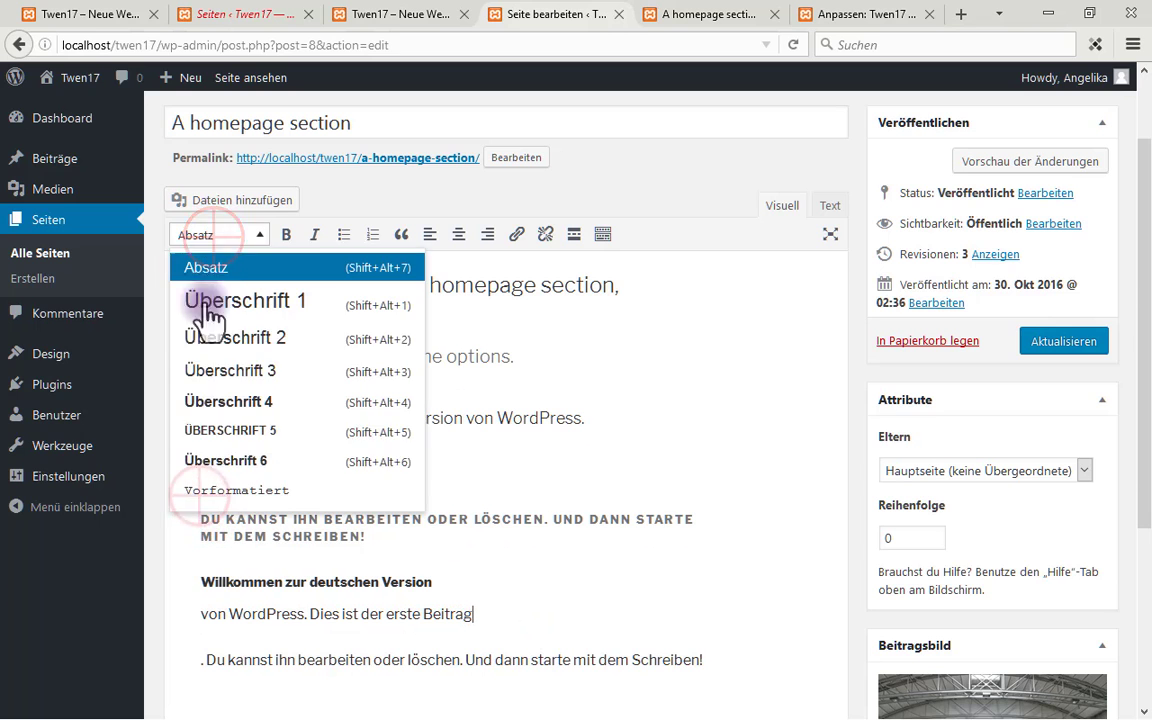
click(218, 490)
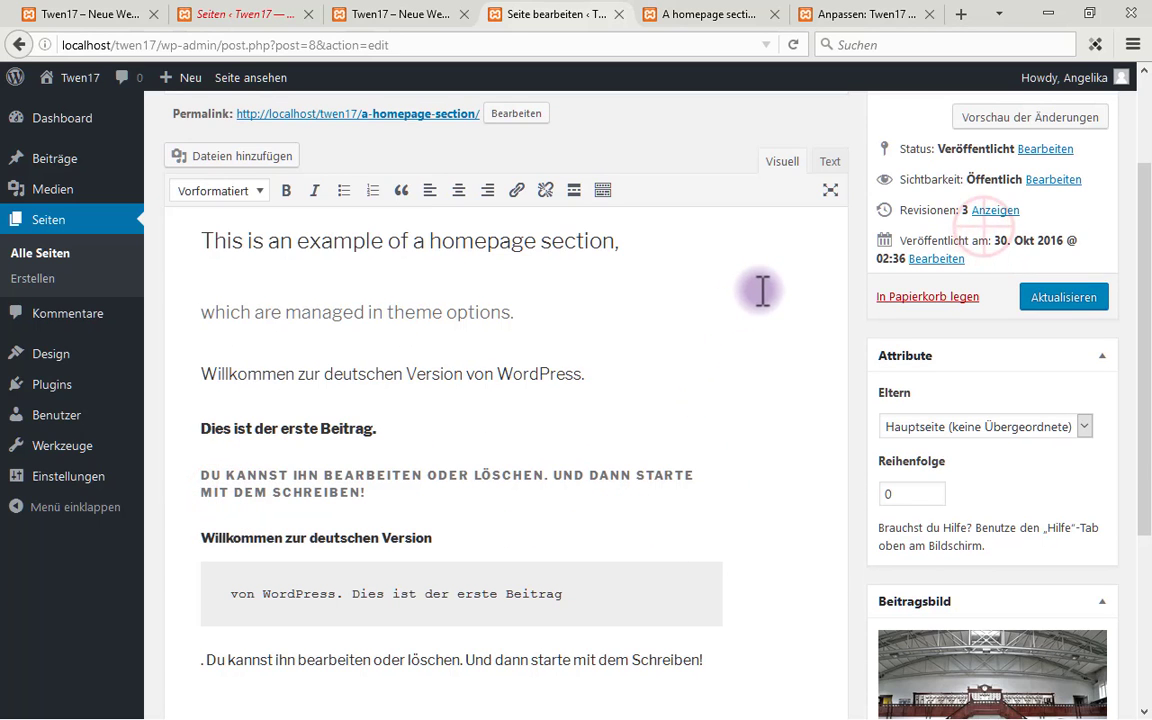
Preview the changes to the "A homepage section" page and examine its heading and preformatted text styles
scroll(935, 260, up, 2)
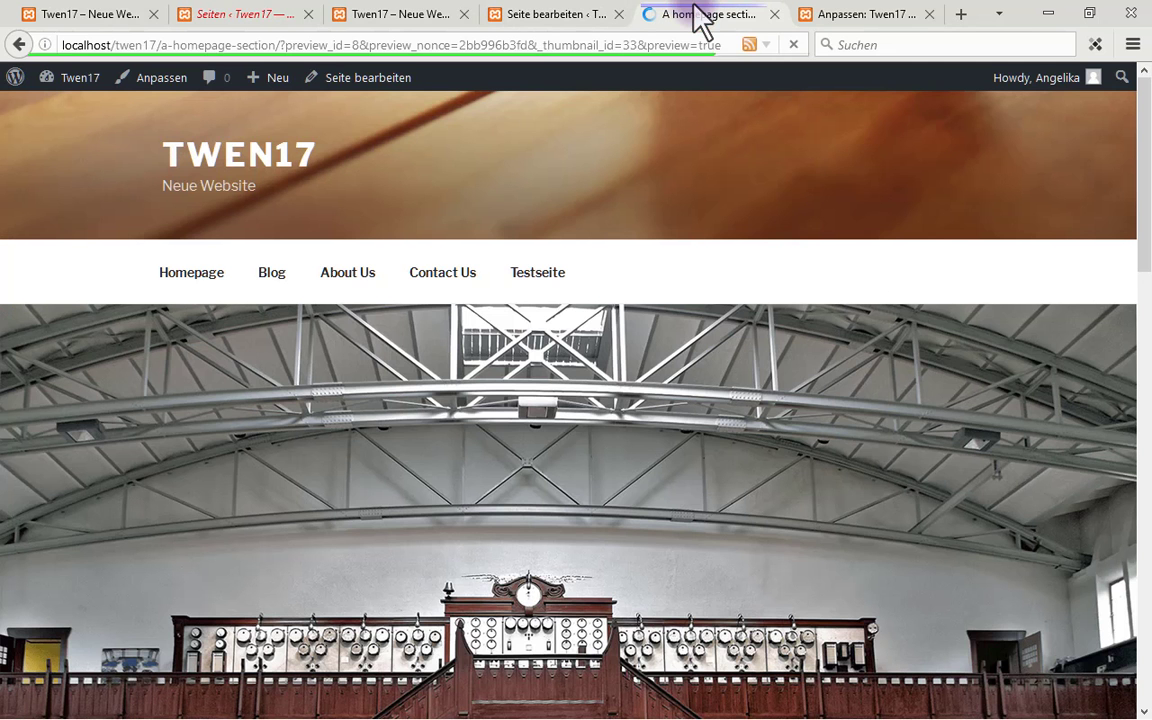
scroll(690, 250, down, 10)
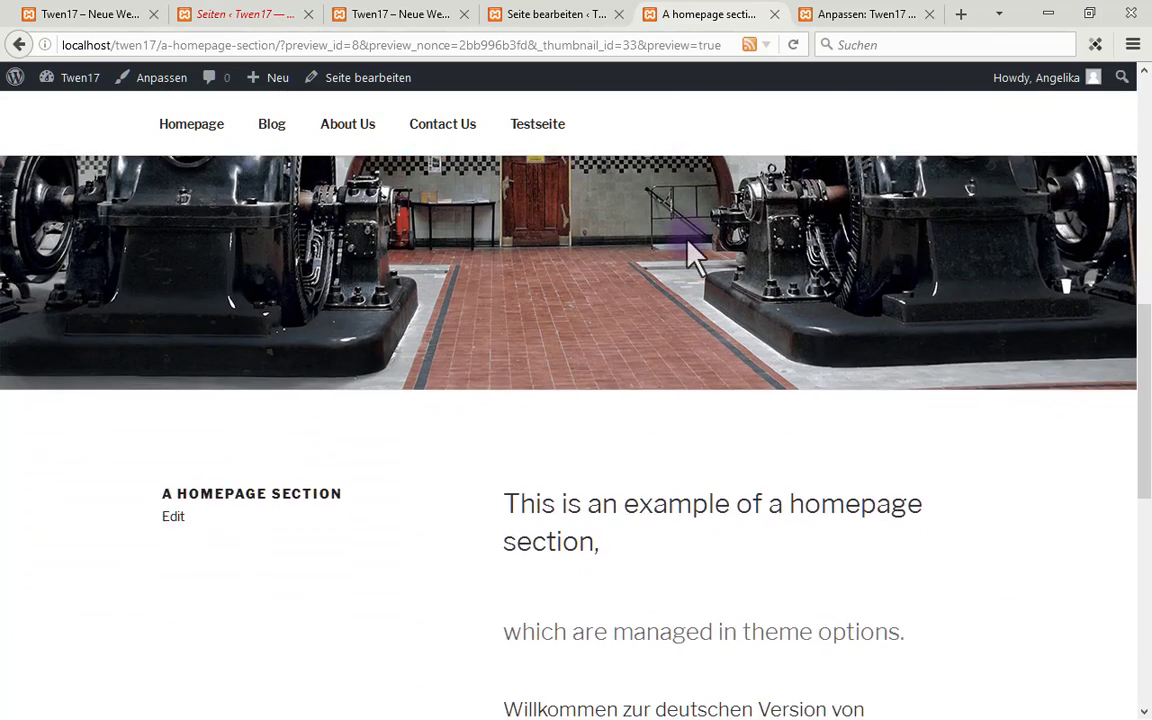